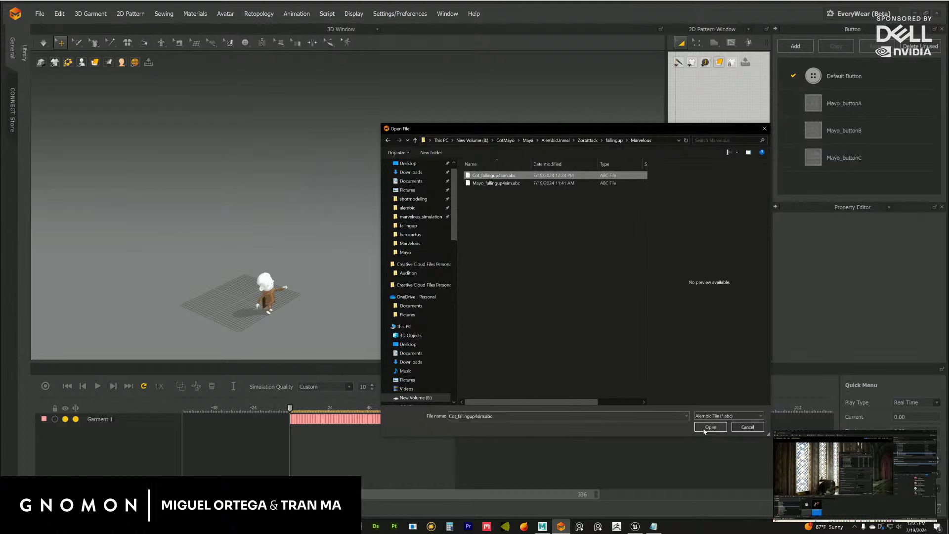
Step: Import the Alembic file Cot_fallingup4sim.abc with load type Open and scale cm (DAZ Studio) at 100%
left_click(708, 430)
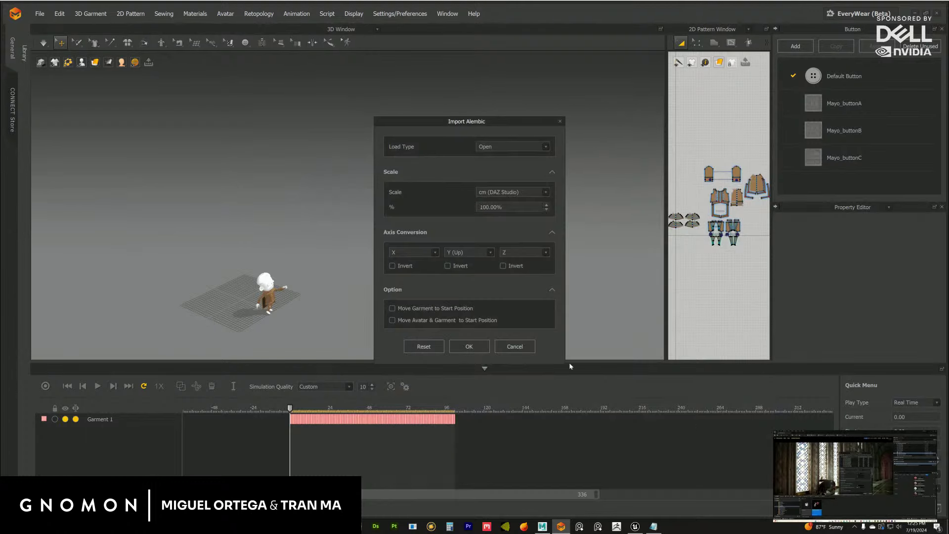
left_click(469, 347)
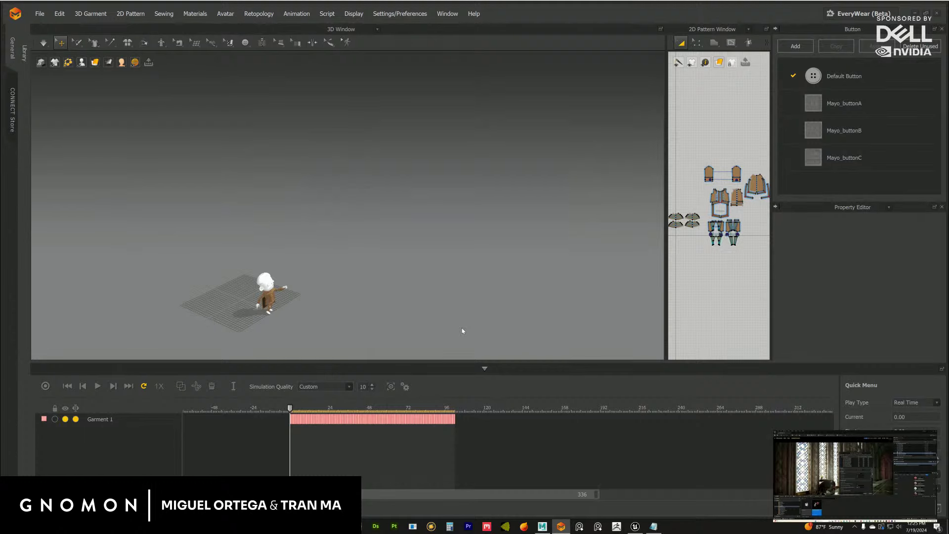
scroll(417, 269, "down", 3)
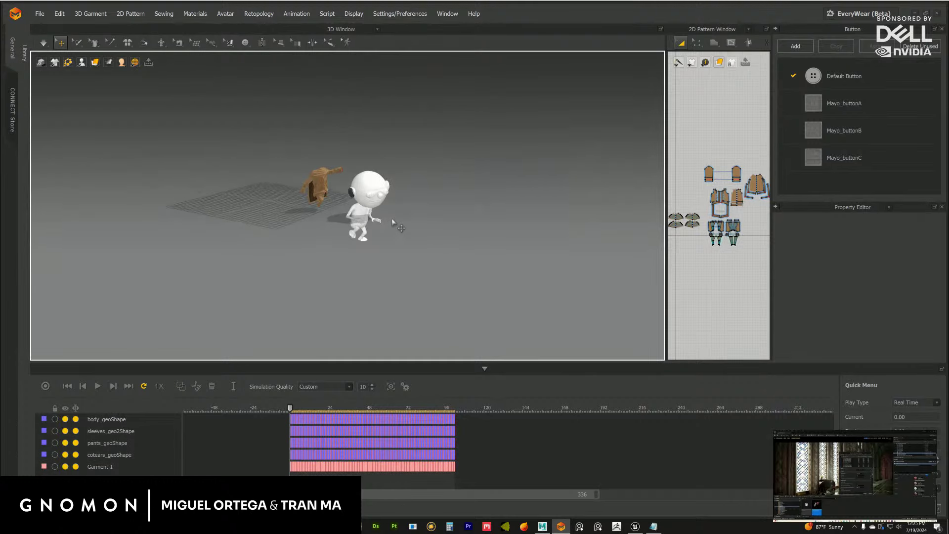
Step: Delete the imported Cot avatar from the 3D scene
left_click(39, 13)
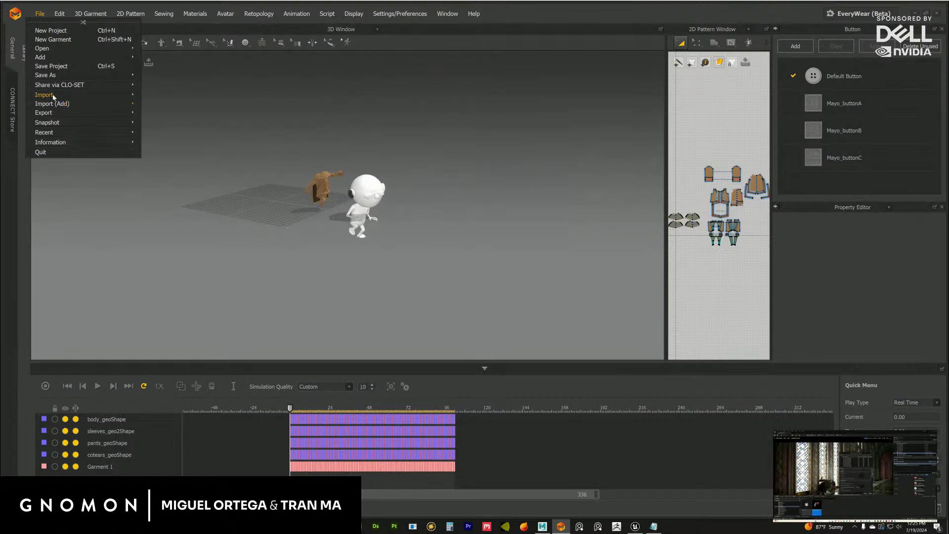
mouse_move(55, 97)
left_click(348, 198)
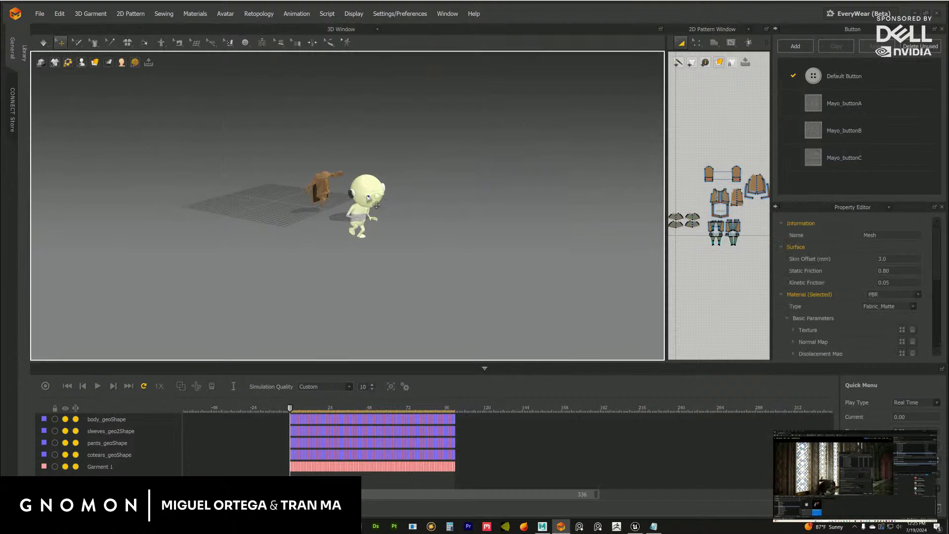
right_click(367, 188)
left_click(394, 217)
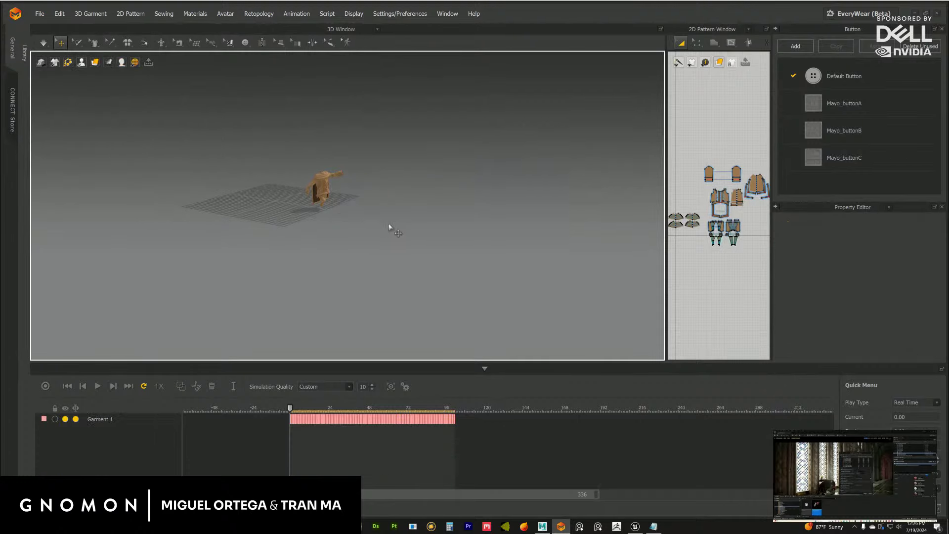
Step: Import the animated avatar from the Alembic file Mayo_fallingup4sim.abc
left_click(40, 15)
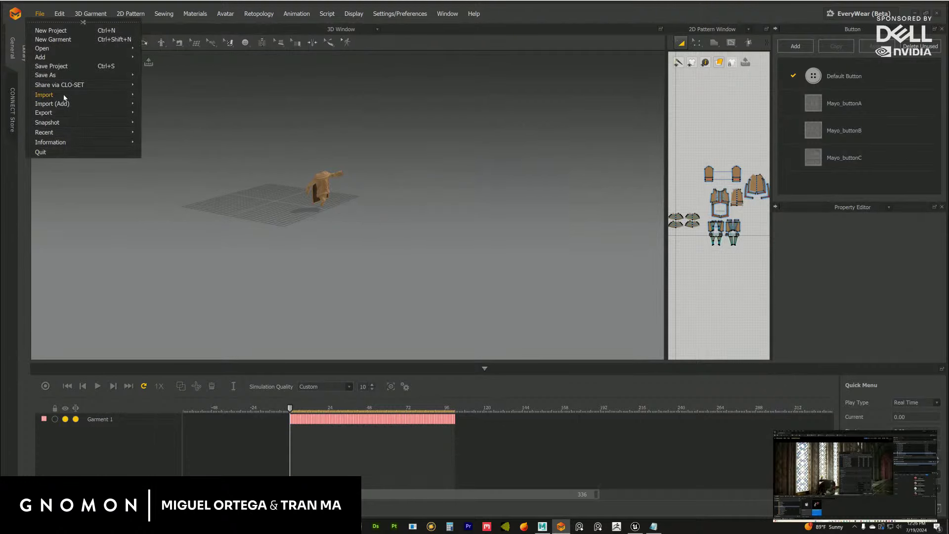
mouse_move(64, 96)
left_click(157, 129)
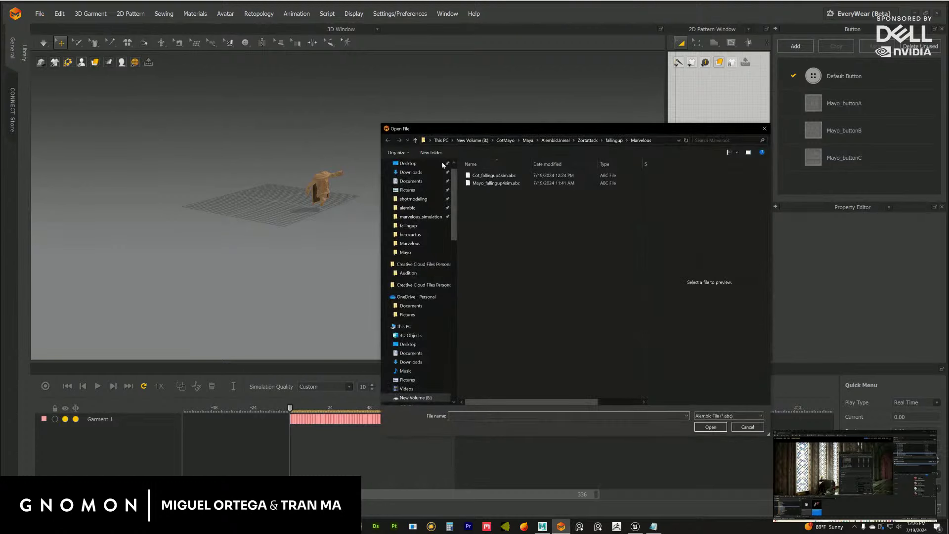
left_click(495, 182)
left_click(710, 427)
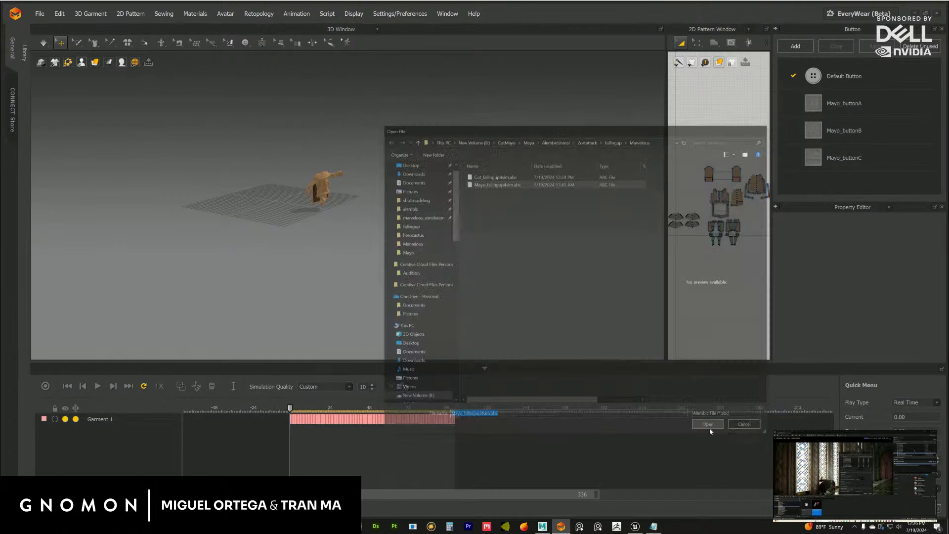
left_click(467, 347)
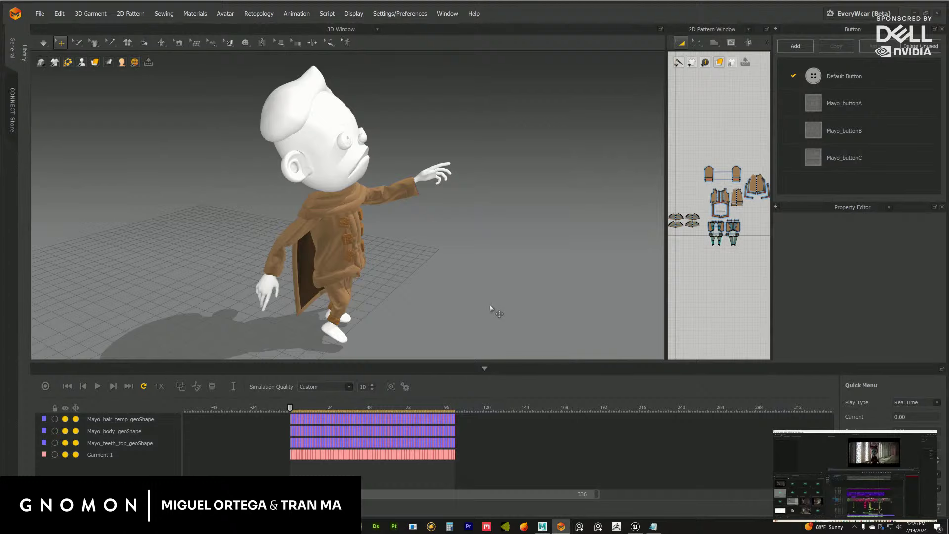
Step: Move the animation playhead to frame -2 and inspect the dressed character from the side and front
left_click_drag(297, 407, 286, 407)
left_click(485, 281)
scroll(485, 281, "down", 5)
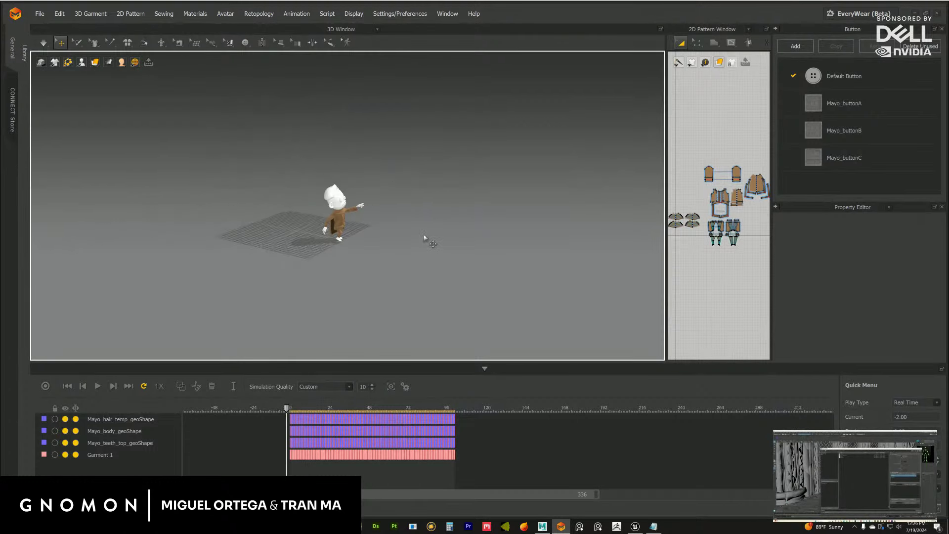
right_click_drag(430, 237, 390, 255)
scroll(391, 266, "up", 8)
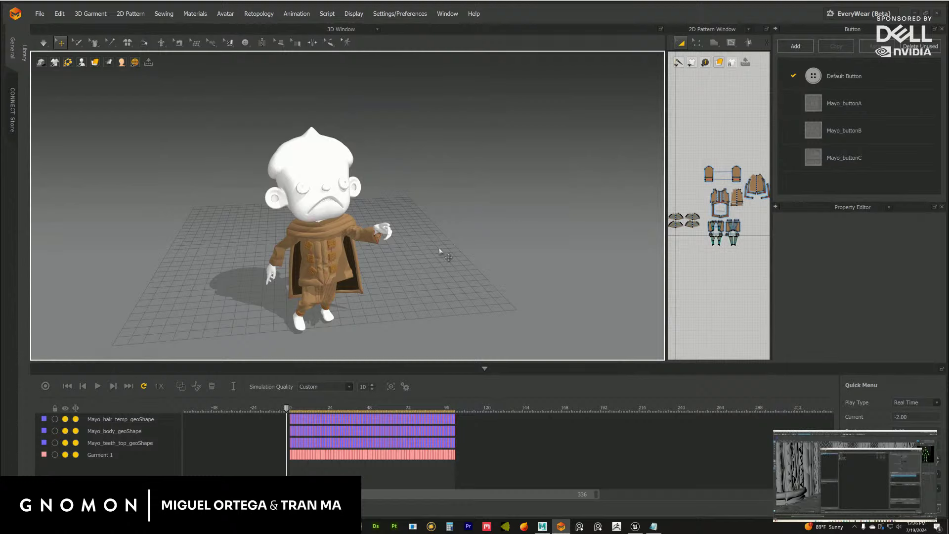
right_click_drag(436, 259, 488, 286)
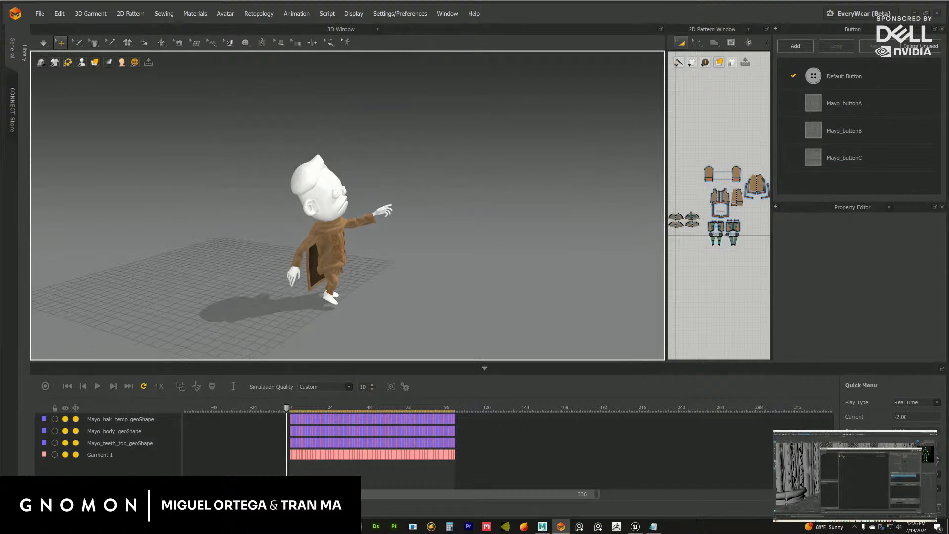
Step: Widen the 2D pattern view, select all the pattern pieces, and check them on the character
left_click_drag(669, 212, 549, 210)
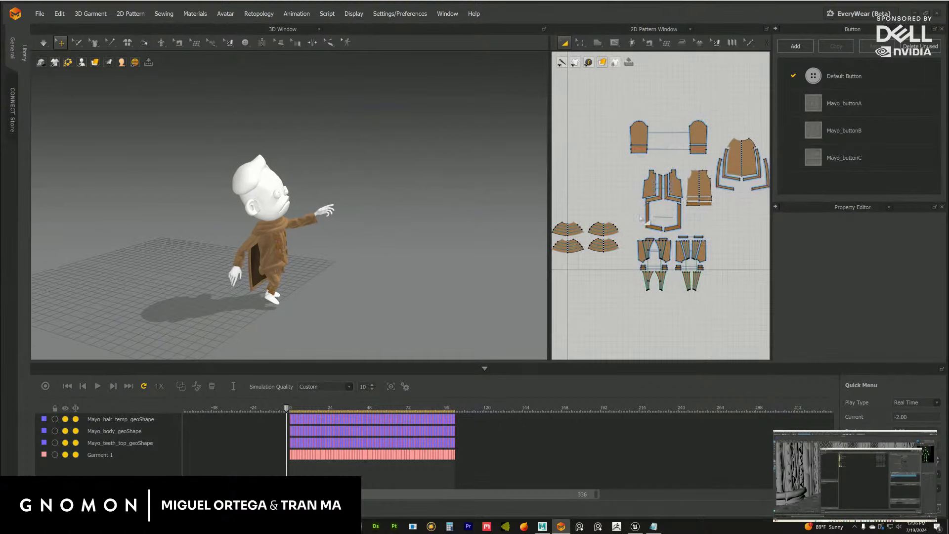
scroll(645, 240, "down", 2)
left_click_drag(579, 133, 742, 297)
scroll(392, 281, "up", 5)
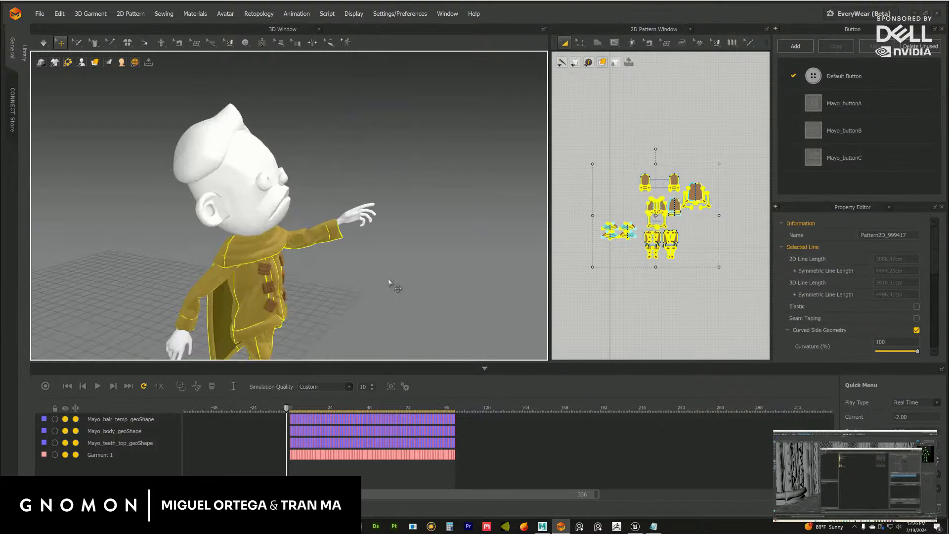
right_click_drag(392, 281, 387, 263)
scroll(413, 268, "up", 3)
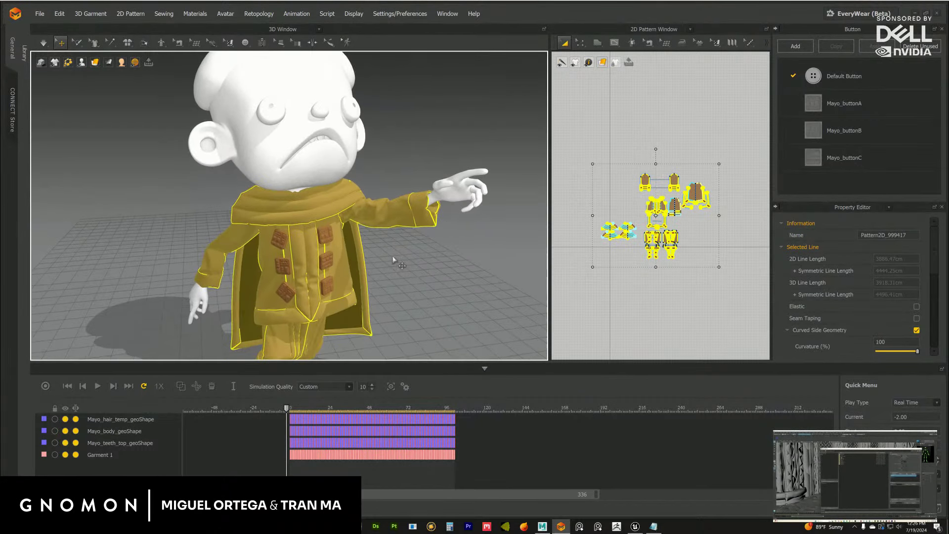
scroll(309, 239, "up", 3)
Step: Display the garment as Wireframe on Surface and examine its mesh density
mouse_move(100, 69)
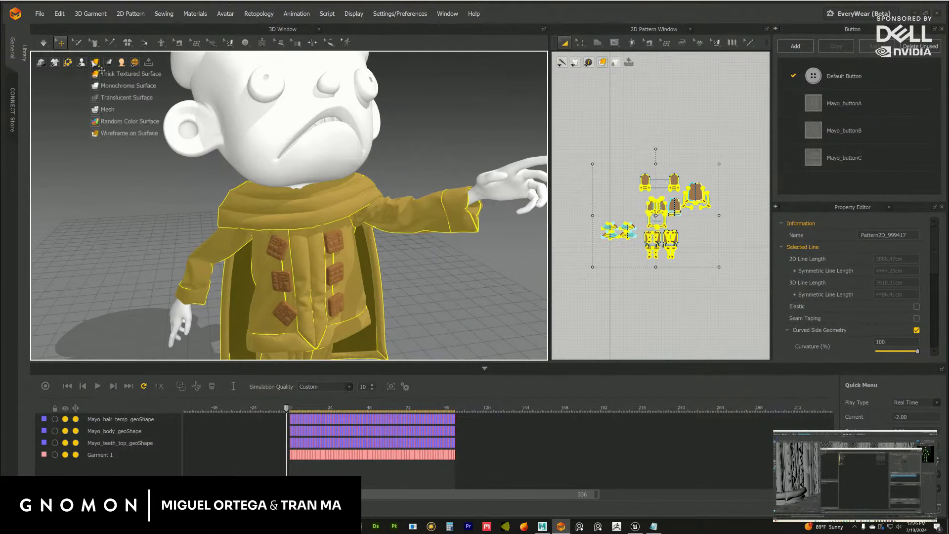
left_click(115, 136)
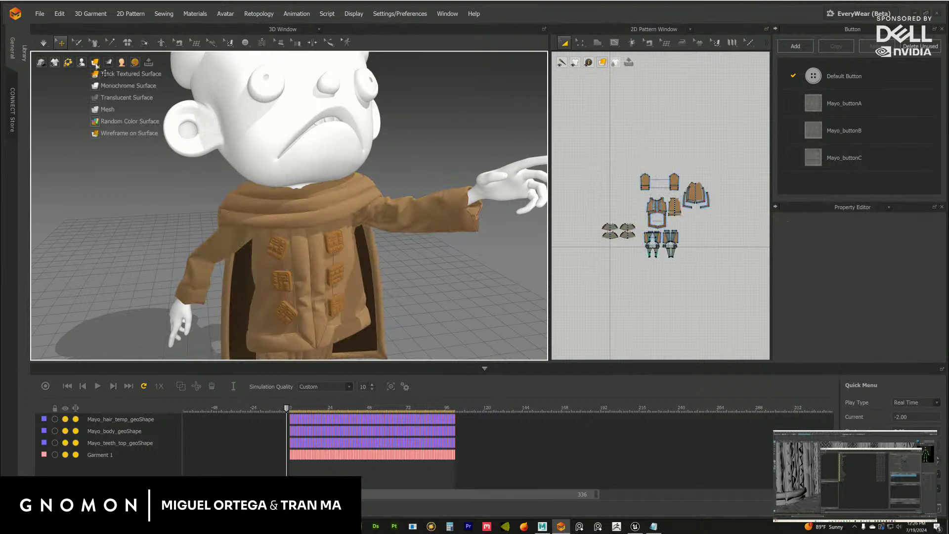
mouse_move(95, 63)
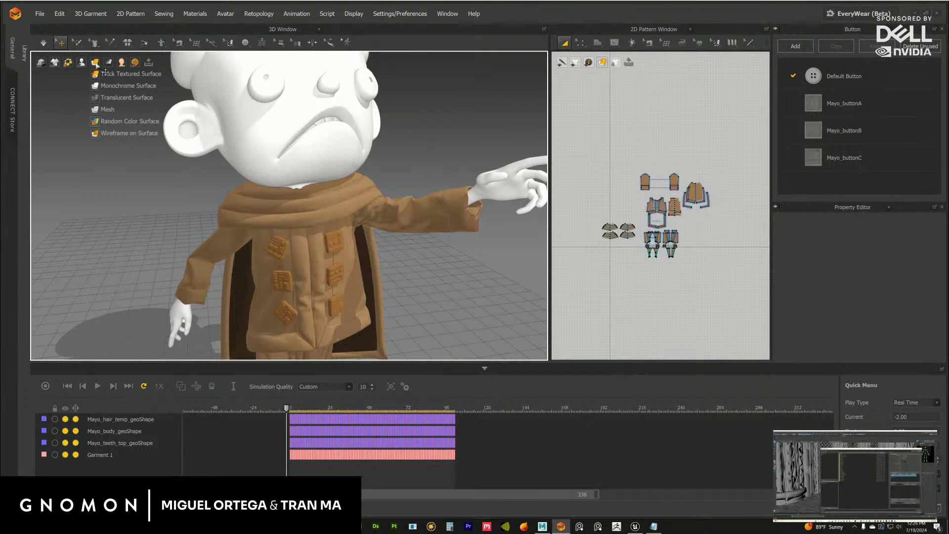
left_click(101, 133)
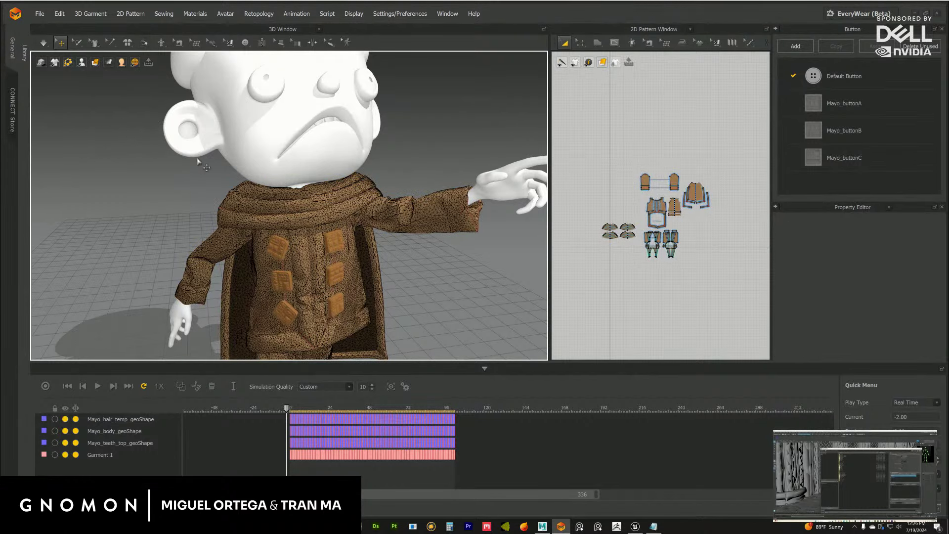
right_click_drag(233, 201, 206, 184)
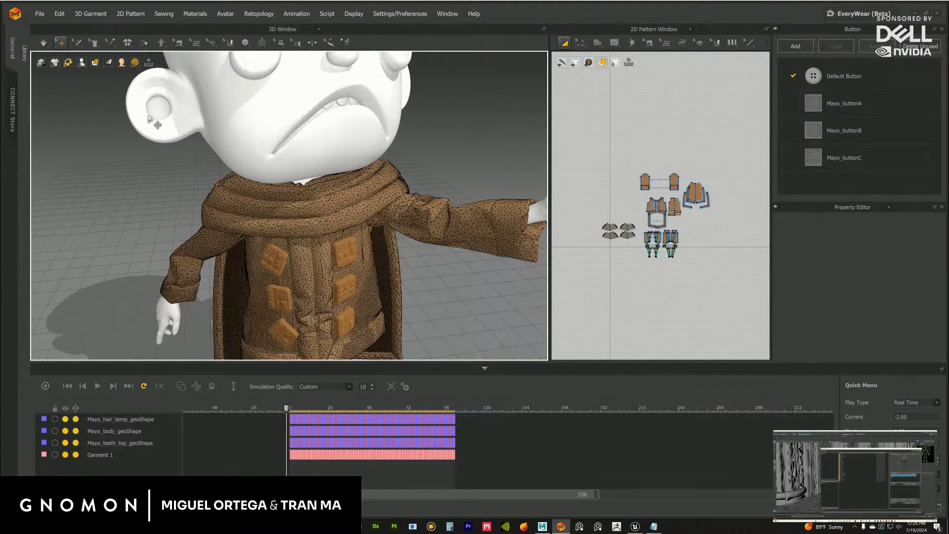
mouse_move(423, 272)
right_mouse_down()
mouse_move(416, 279)
mouse_move(425, 267)
right_mouse_up()
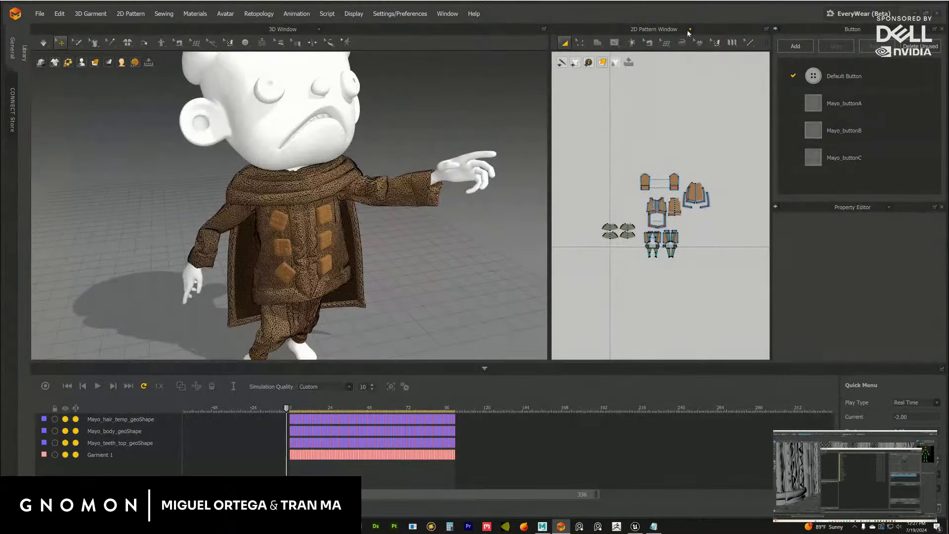
Step: Show the UV Editor in place of the 2D pattern view and examine the garment's UV layout across its tiles
left_click(688, 29)
left_click(636, 132)
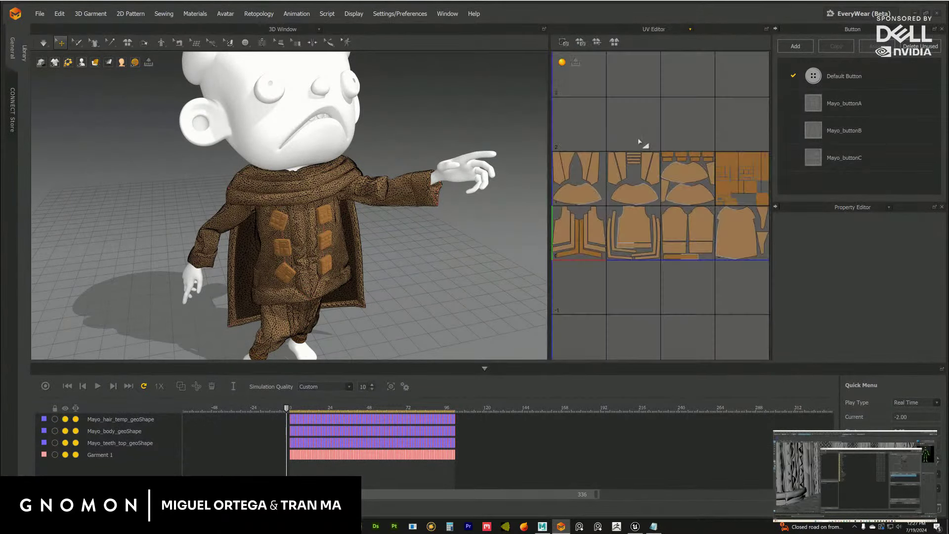
scroll(675, 106, "down", 2)
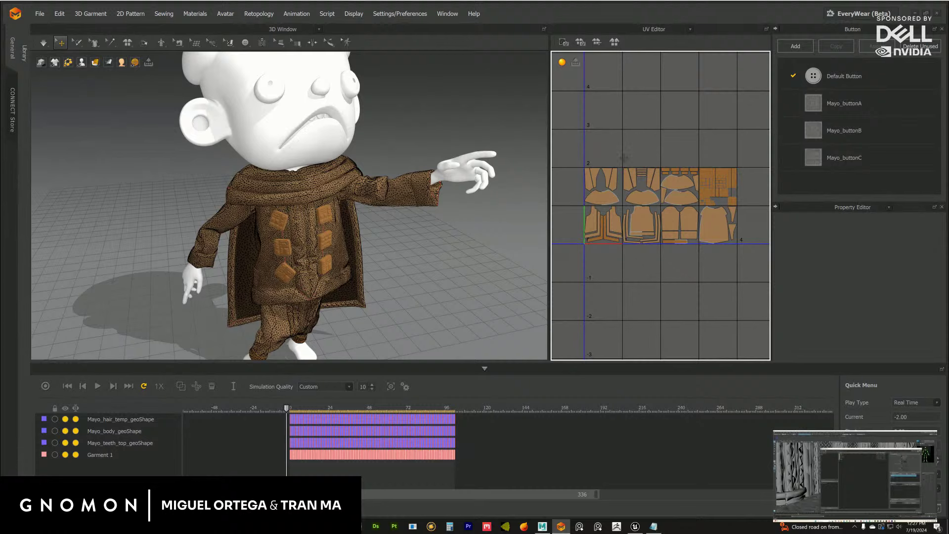
left_click(690, 30)
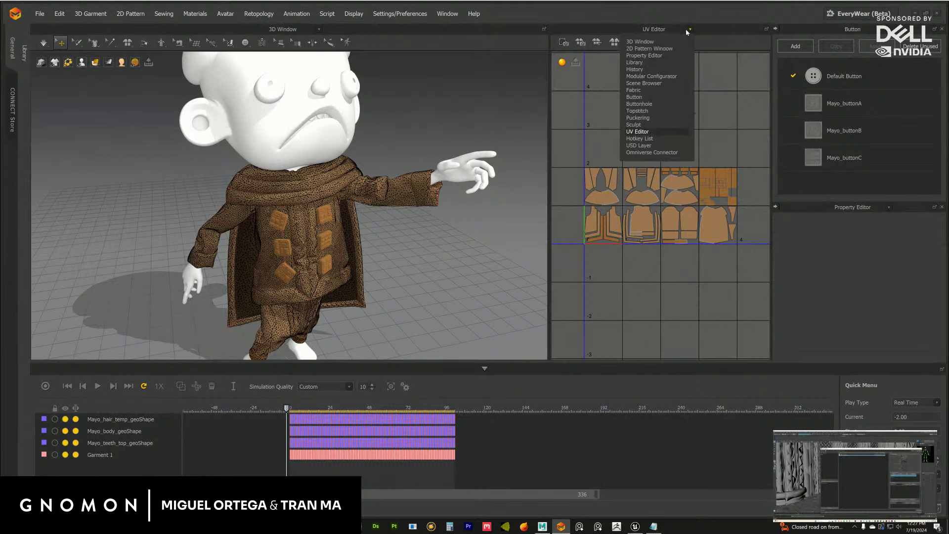
left_click(741, 89)
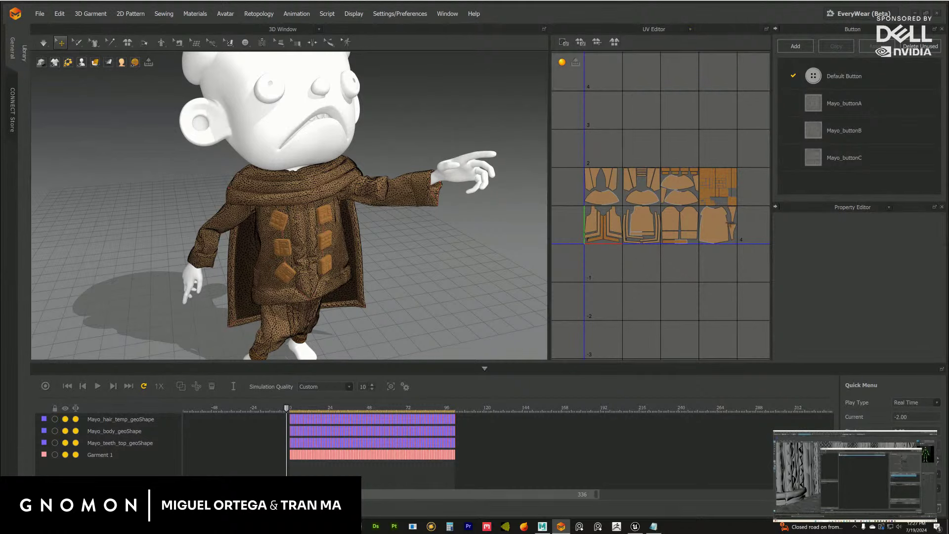
left_click(687, 29)
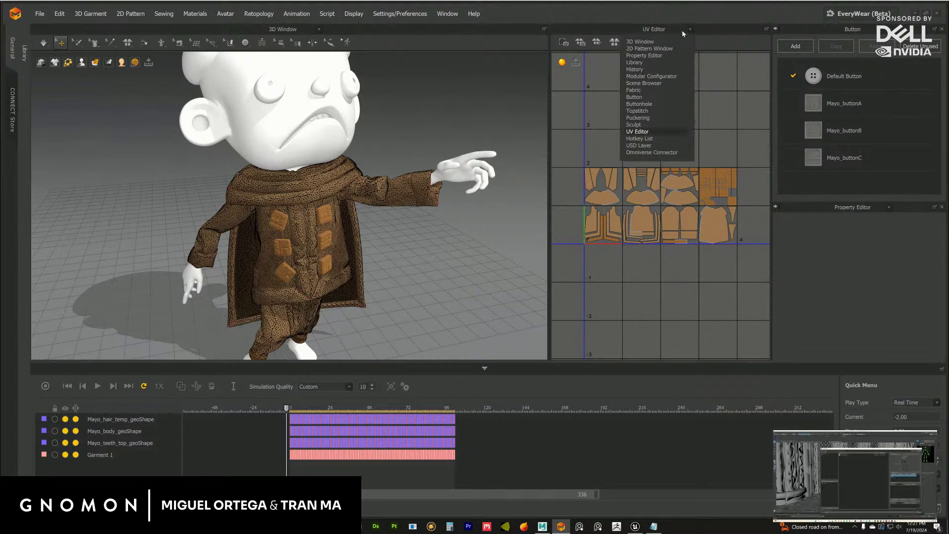
left_click(727, 99)
scroll(684, 106, "down", 6)
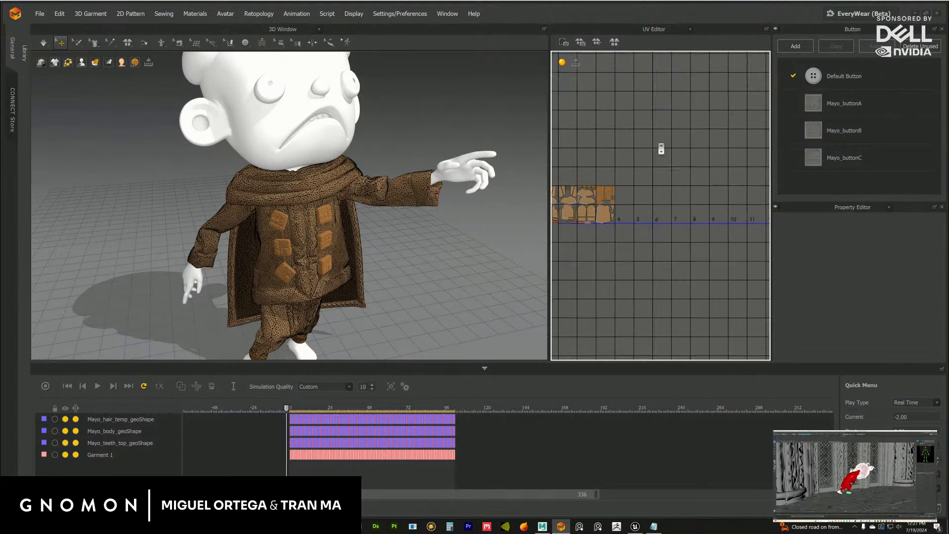
scroll(638, 146, "down", 2)
middle_click_drag(637, 148, 674, 141)
scroll(662, 133, "up", 2)
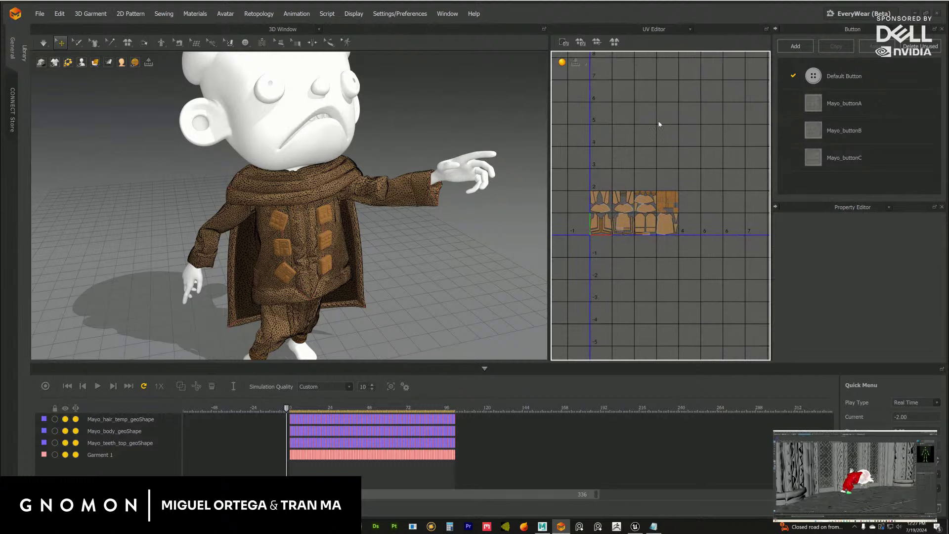
Step: Replace the UV Editor with the 2D Pattern Window
left_click(690, 29)
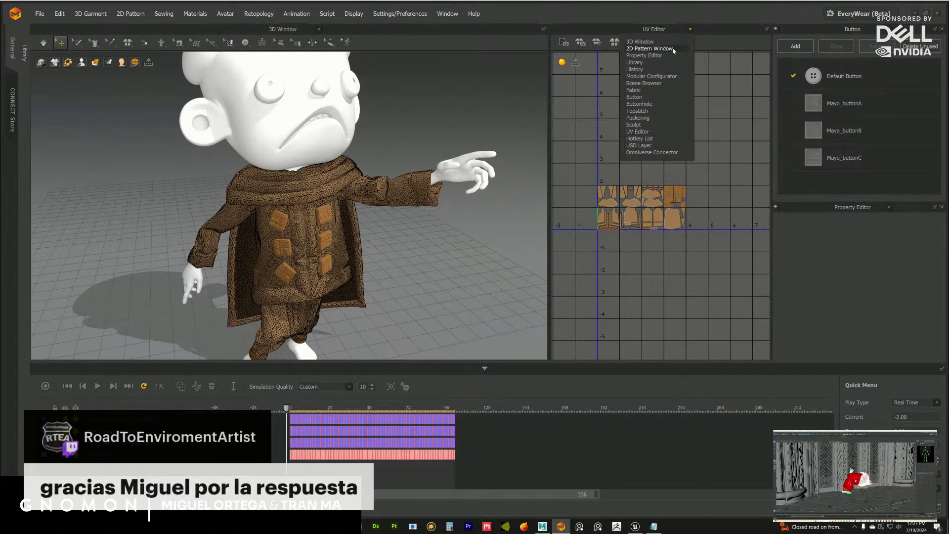
left_click(649, 48)
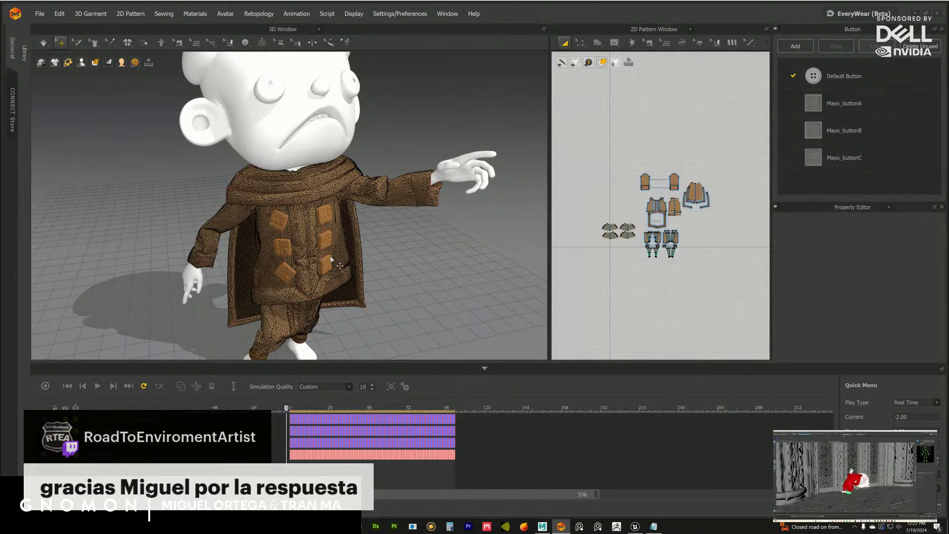
Step: Move the animation playhead to frame 9 and set the garment display to Textured Surface
right_click_drag(330, 258, 367, 288)
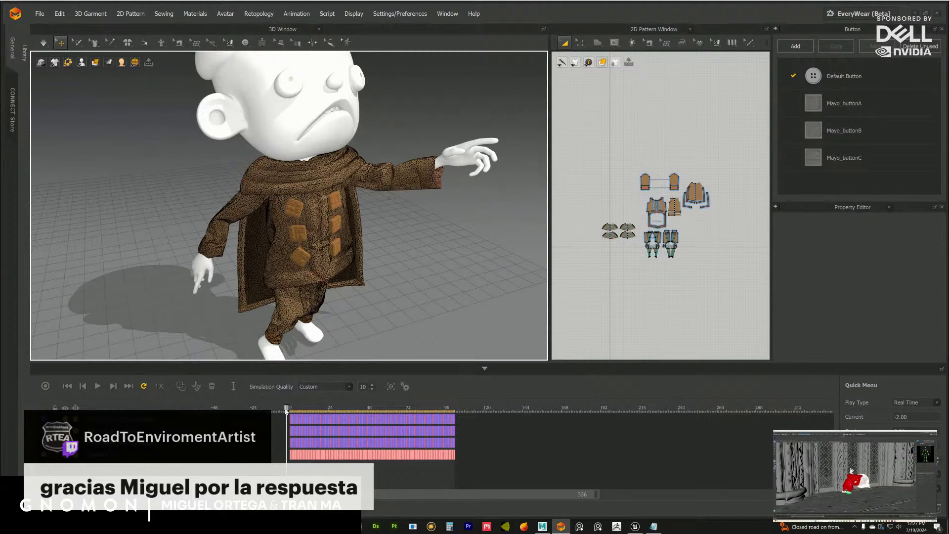
left_click_drag(286, 411, 303, 410)
scroll(350, 309, "down", 5)
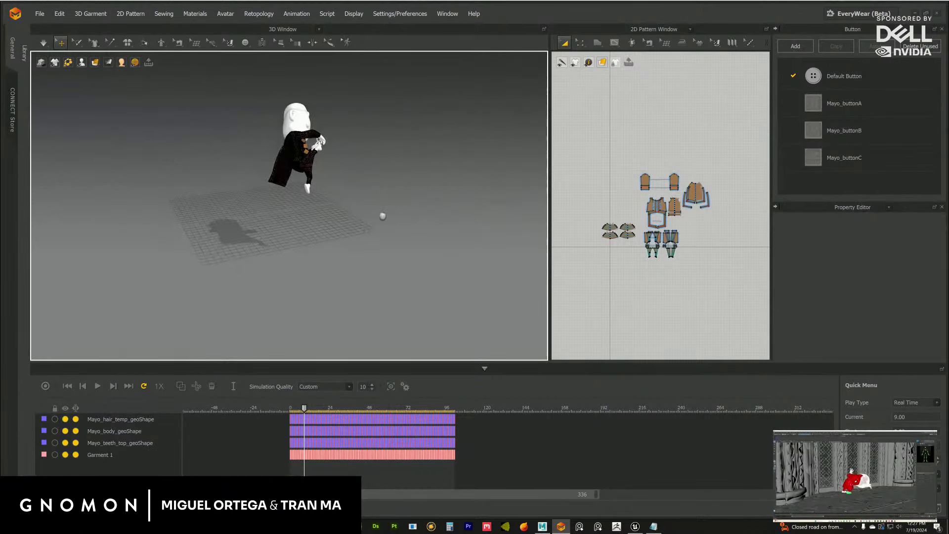
middle_click_drag(382, 216, 344, 232)
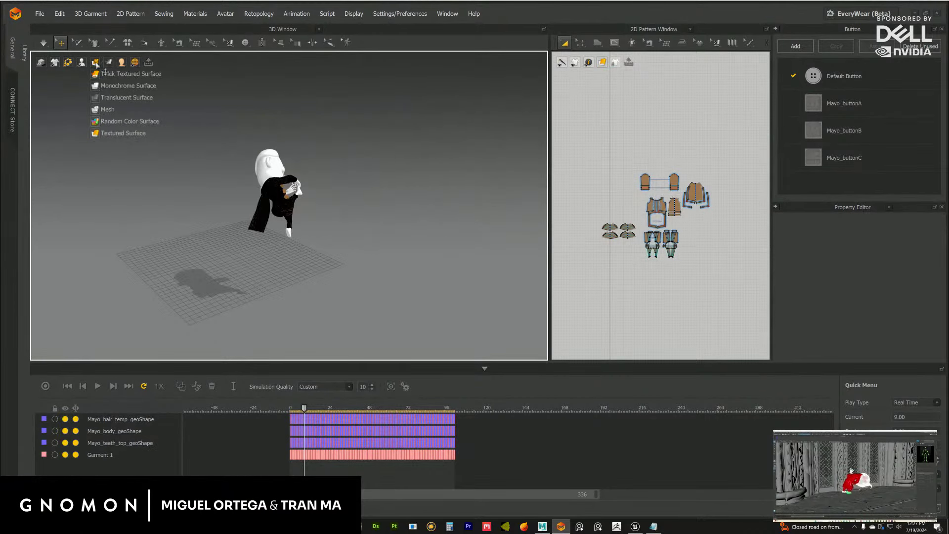
left_click(105, 134)
middle_click_drag(394, 240, 373, 318)
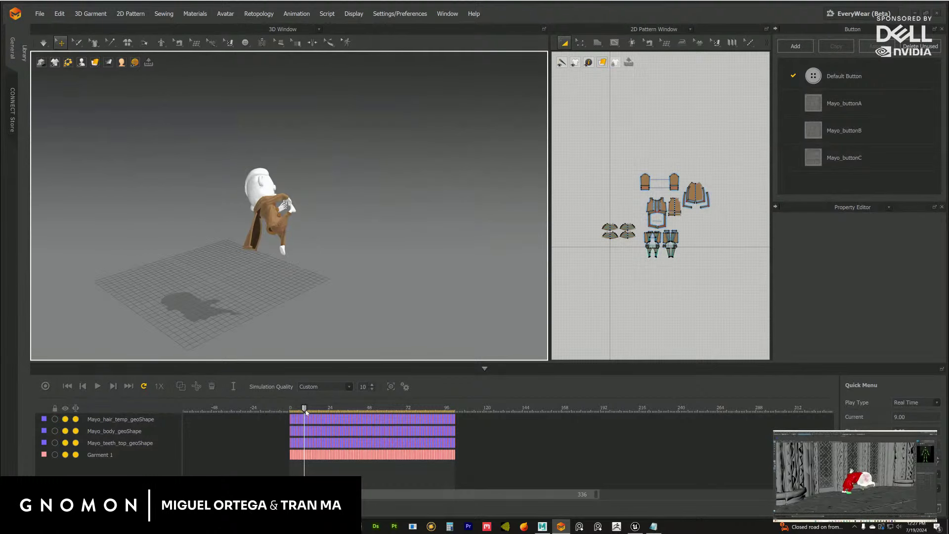
Step: Scrub the falling animation to frame 22 and back to frame 1 to examine the character's travel
left_click_drag(304, 412, 322, 412)
scroll(375, 267, "down", 5)
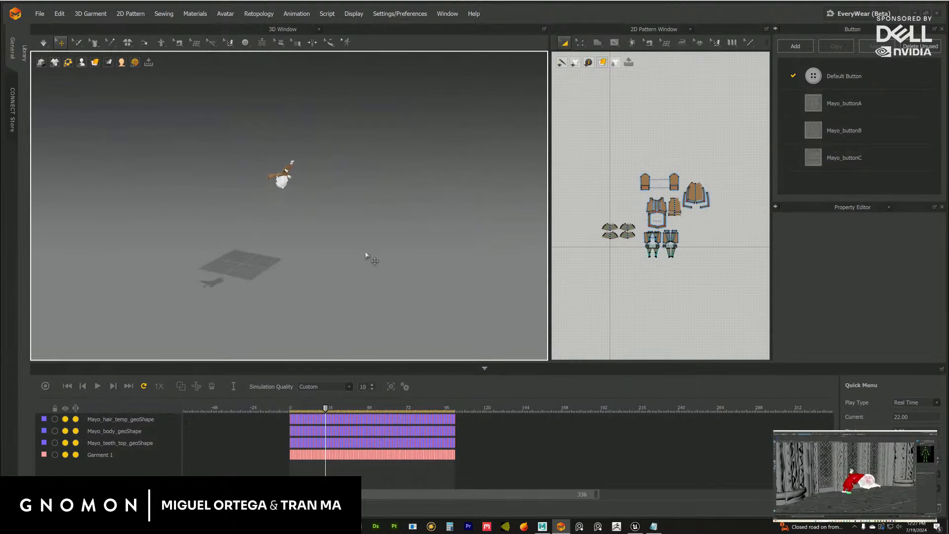
scroll(365, 277, "up", 5)
left_click_drag(326, 409, 290, 409)
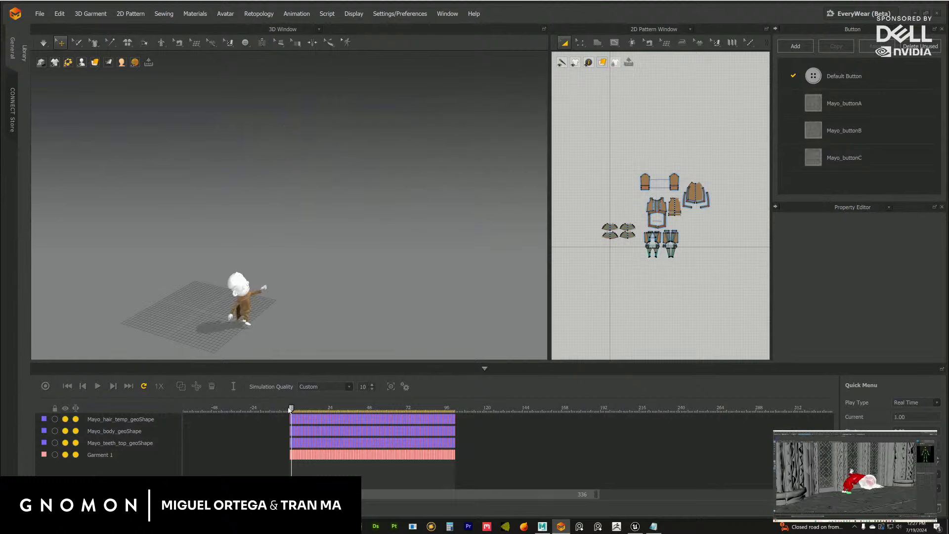
Step: Play the cached animation in a loop, examine the character's fall, and stop playback
left_click(97, 386)
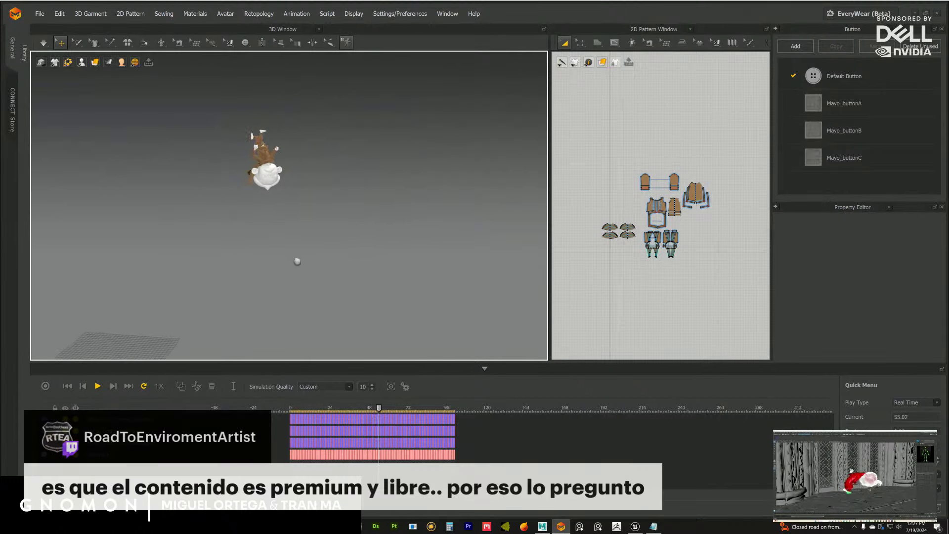
scroll(367, 269, "up", 4)
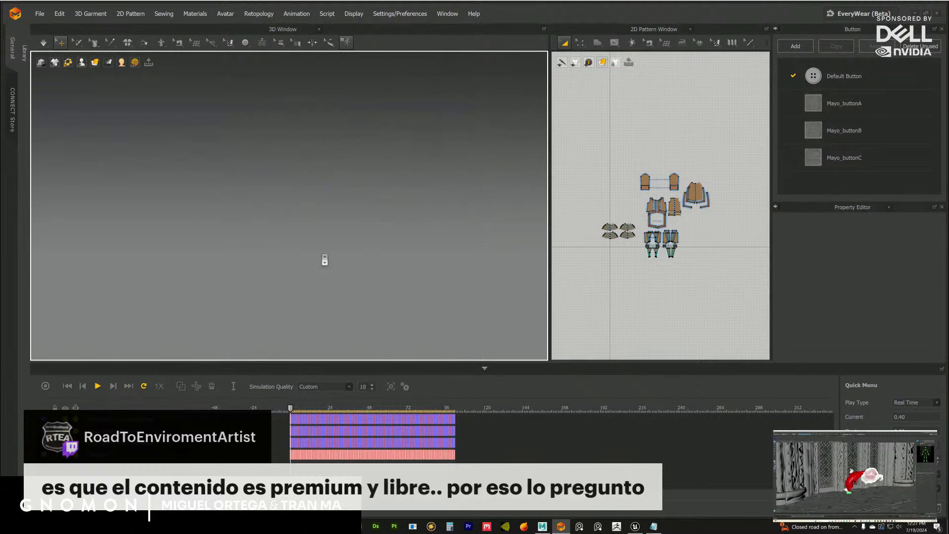
scroll(322, 260, "down", 3)
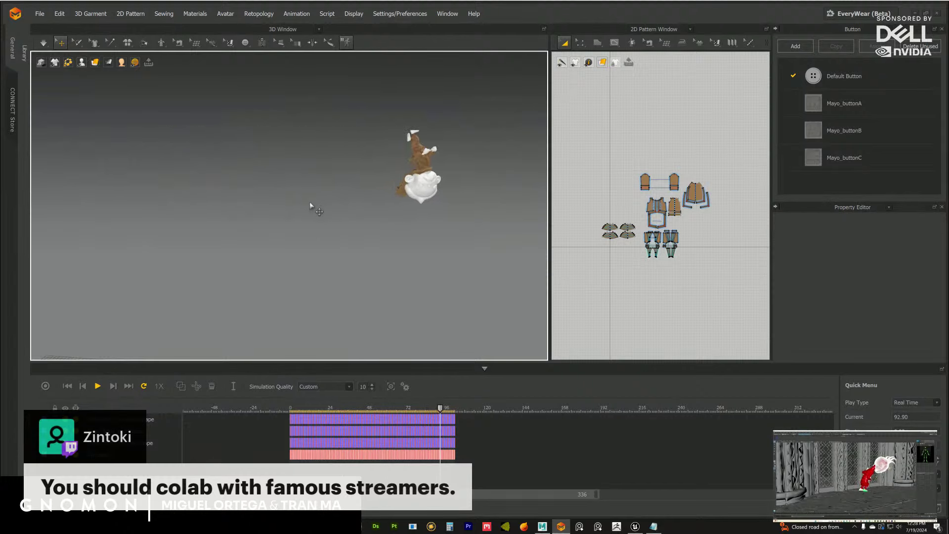
key("space")
scroll(298, 271, "up", 5)
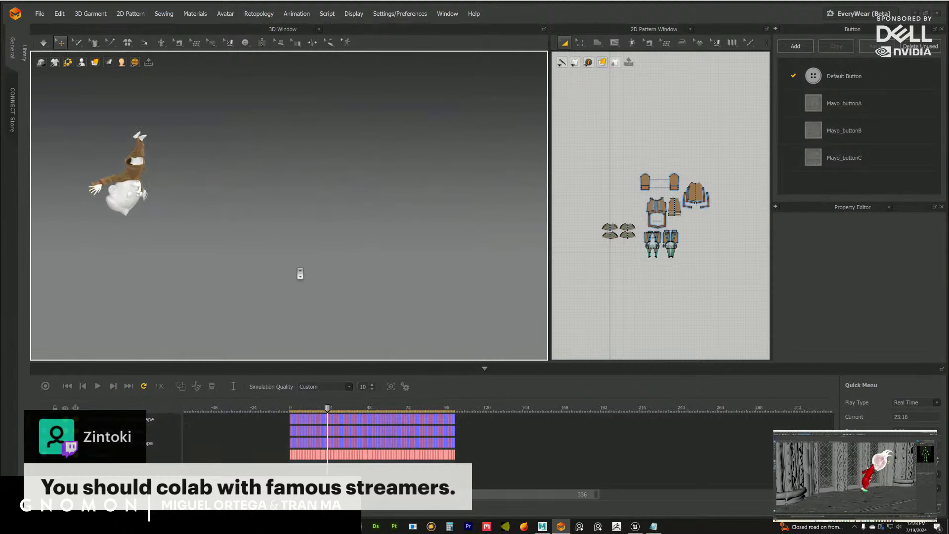
Step: Examine the character's pose at frame 23 and return the playhead to frame 1 to inspect the starting pose
right_click_drag(290, 265, 331, 327)
left_click_drag(327, 410, 309, 411)
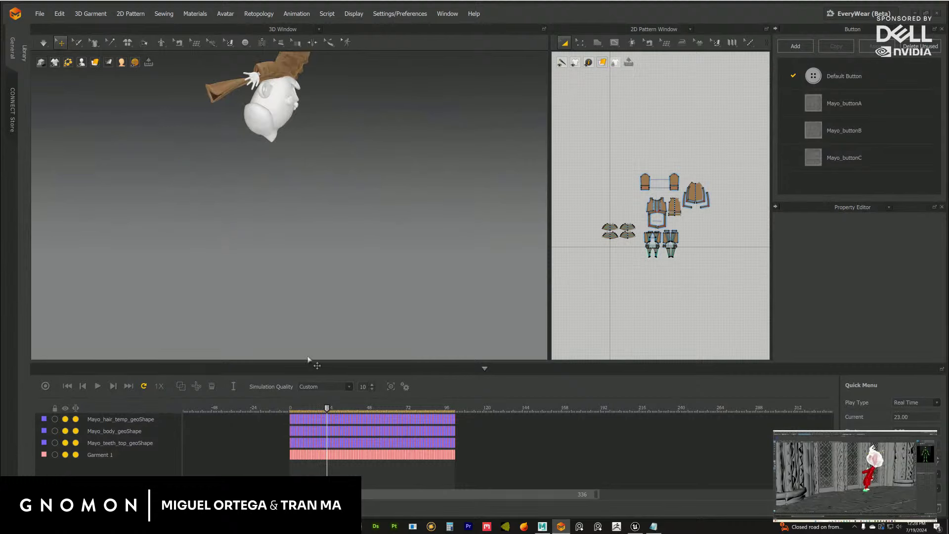
right_click_drag(347, 254, 303, 255)
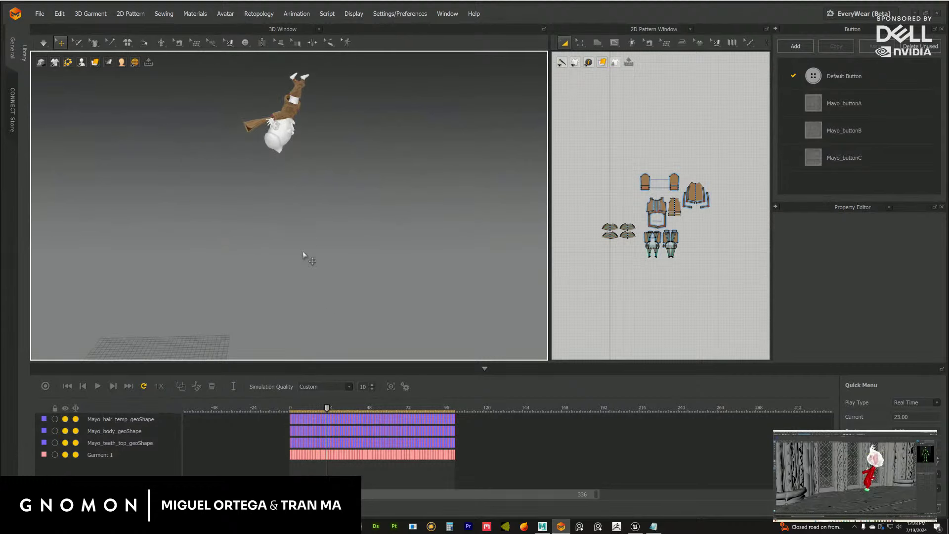
left_click_drag(327, 410, 299, 414)
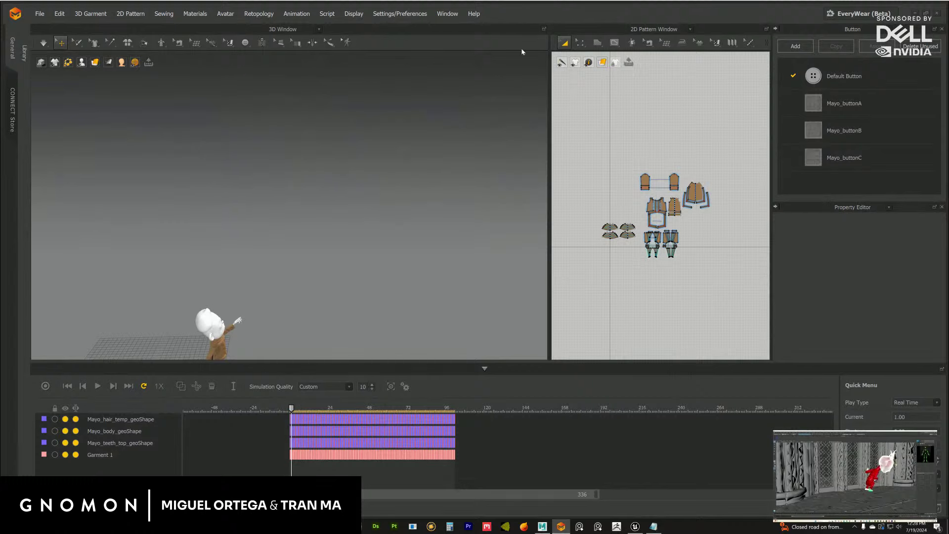
middle_click_drag(371, 242, 426, 214)
right_click_drag(426, 214, 348, 269)
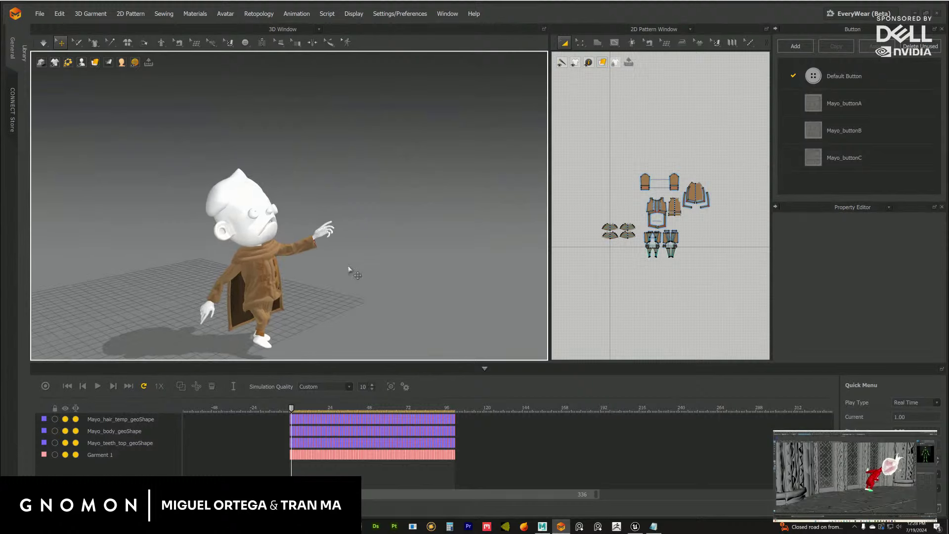
Step: Scrub through frames 8 and 11 to examine the coat's motion and return the playhead to frame -1
left_click(291, 411)
key("space")
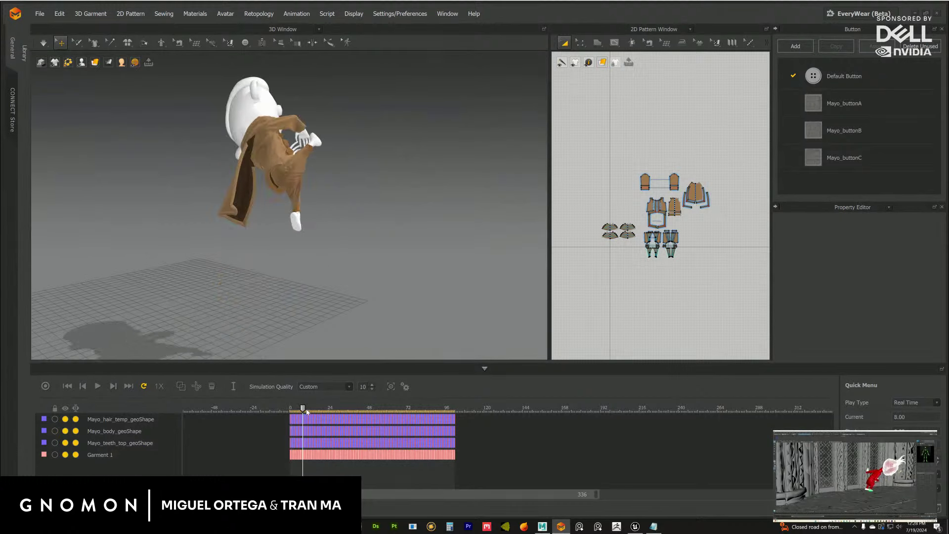
right_click_drag(327, 264, 312, 396)
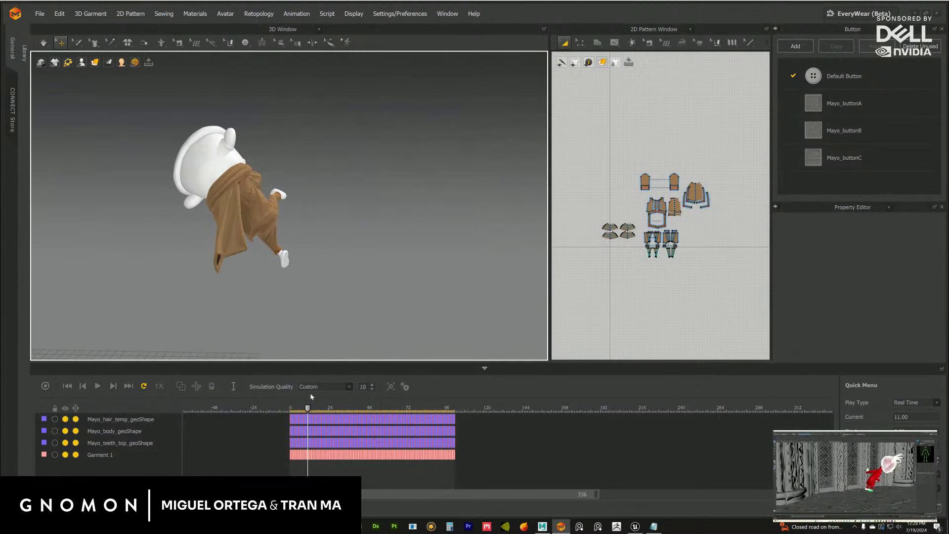
left_click_drag(307, 409, 296, 409)
right_click_drag(293, 307, 299, 380)
left_click_drag(298, 409, 291, 408)
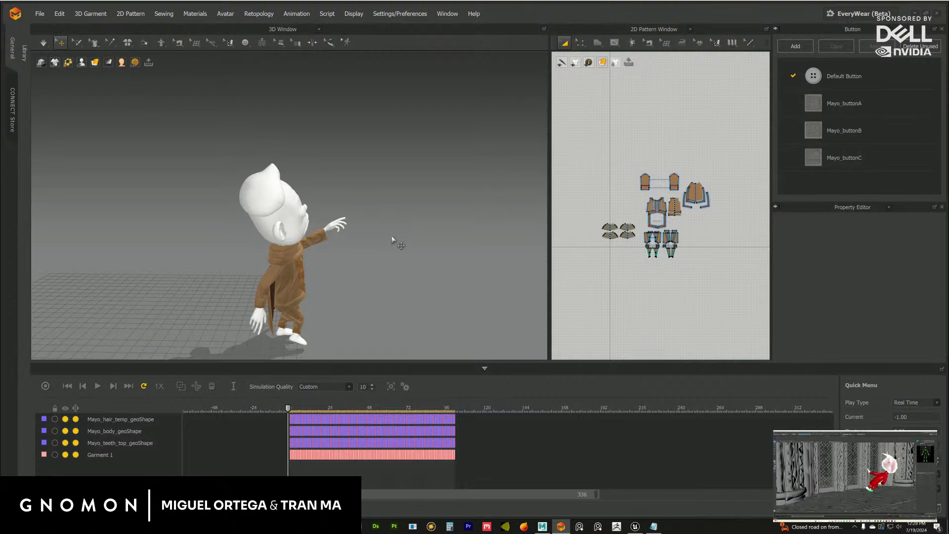
right_click_drag(399, 254, 343, 284)
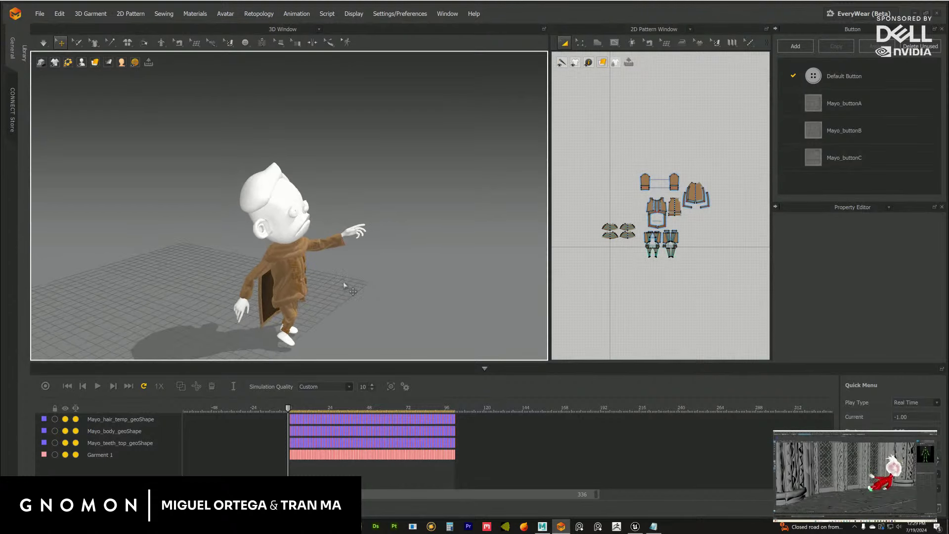
Step: Step the animation through frames 8 and 10 to frame 19, examining the coat as the character flips
left_click_drag(289, 408, 306, 409)
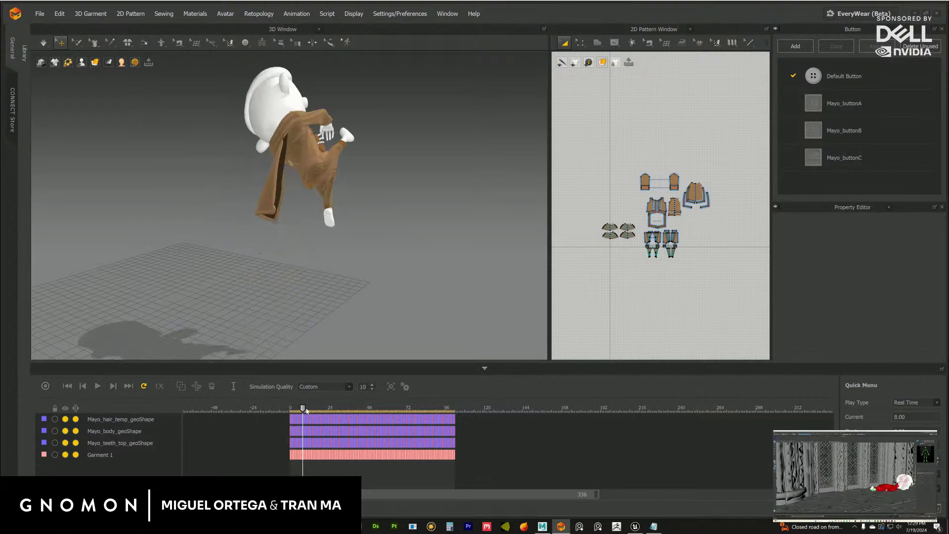
right_click_drag(341, 269, 324, 350)
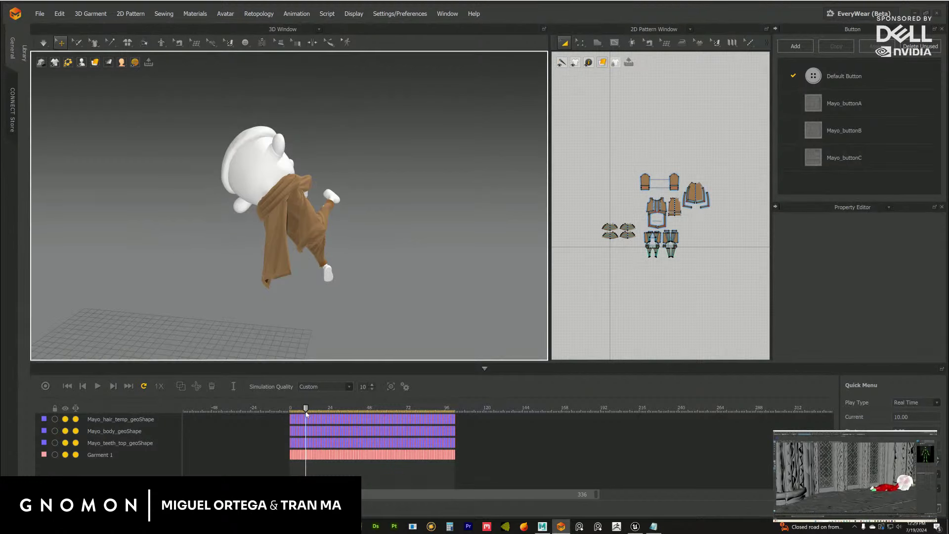
left_click_drag(306, 414, 314, 414)
right_click_drag(328, 297, 327, 336)
left_click_drag(314, 410, 320, 410)
right_click_drag(341, 306, 319, 242)
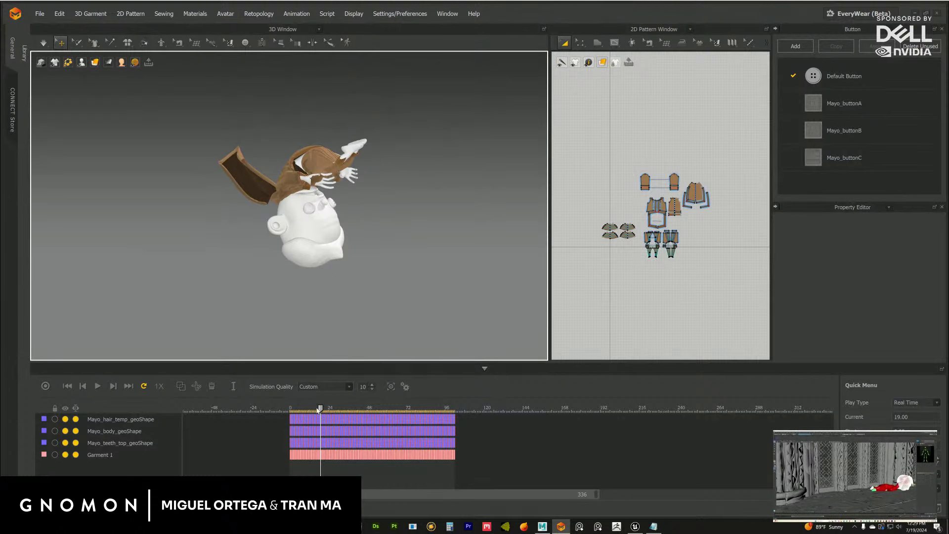
Step: Move the playhead to frame 23 and examine the coat and trousers around the upside-down body
left_click_drag(319, 409, 327, 409)
right_click_drag(328, 307, 354, 303)
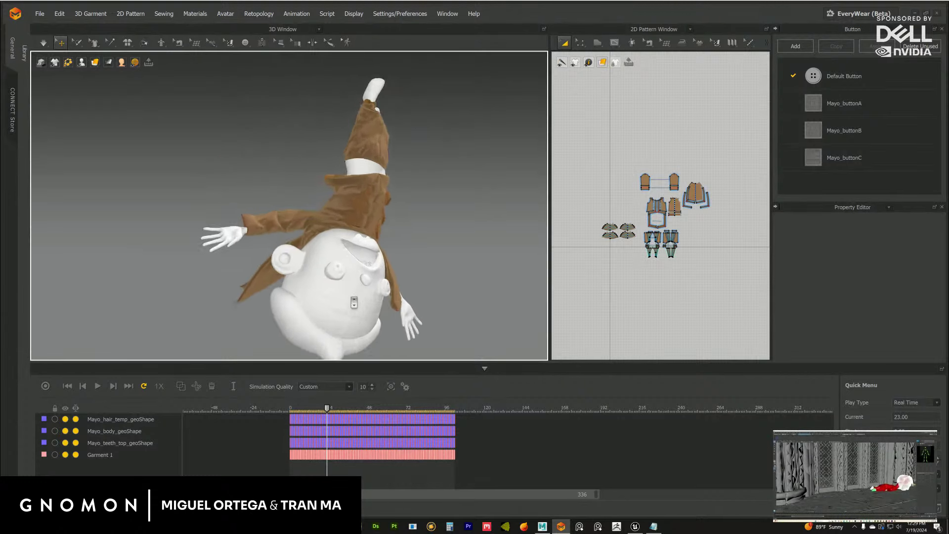
scroll(347, 294, "up", 5)
scroll(378, 255, "down", 5)
right_click_drag(382, 246, 330, 332)
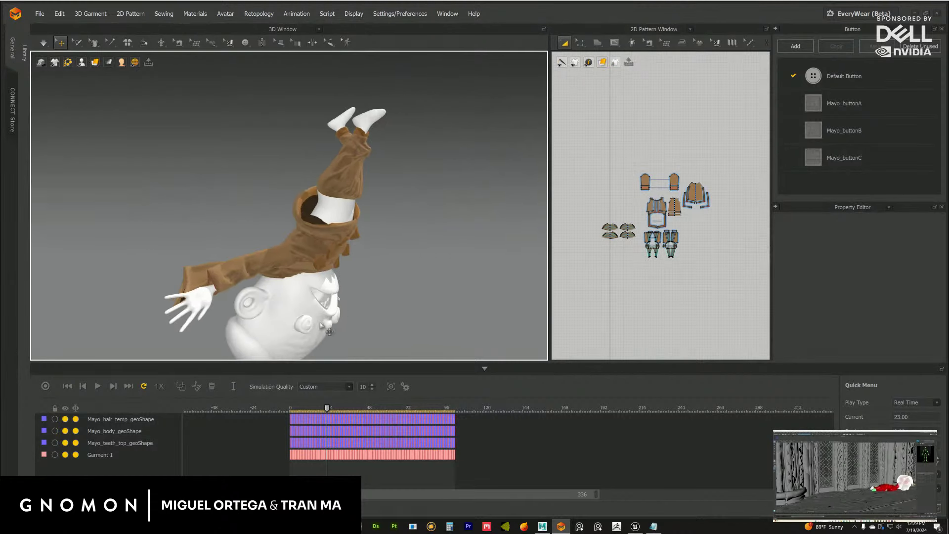
Step: Advance the animation to frame 30 and examine the garment close up around the waist and legs
left_click_drag(327, 408, 333, 408)
right_click_drag(329, 346, 413, 328)
left_click(340, 414)
scroll(318, 275, "down", 3)
scroll(334, 289, "up", 5)
scroll(333, 289, "down", 5)
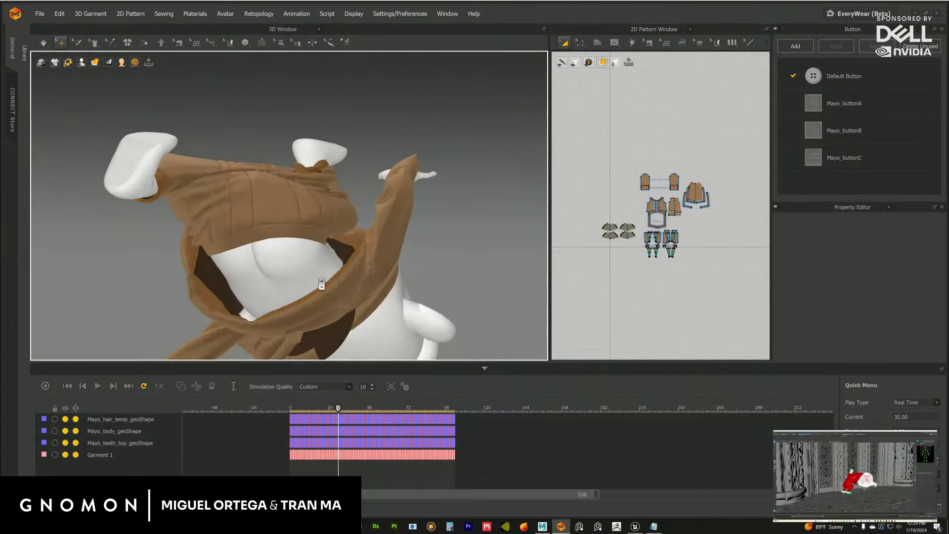
scroll(301, 262, "down", 2)
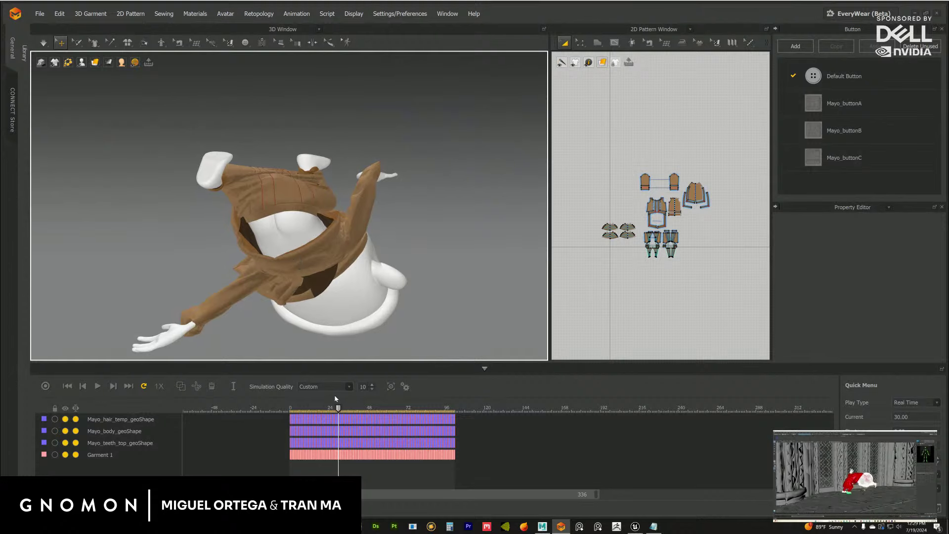
Step: Advance the animation to frame 48 and beyond, examining how the coat hangs from the falling character
left_click_drag(339, 410, 367, 414)
right_click_drag(330, 305, 270, 215)
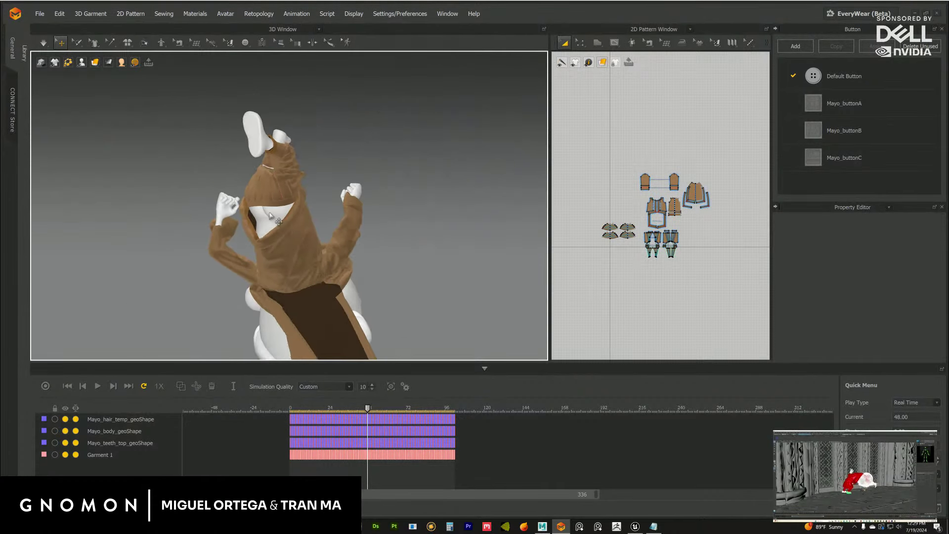
left_click(367, 410)
left_click_drag(368, 410, 391, 410)
right_click_drag(373, 301, 297, 286)
scroll(282, 296, "up", 3)
Step: Move the playhead to frame 83 and examine the garment's folds and sleeves close up
left_click_drag(391, 411, 422, 417)
right_click_drag(411, 252, 220, 313)
scroll(220, 313, "up", 5)
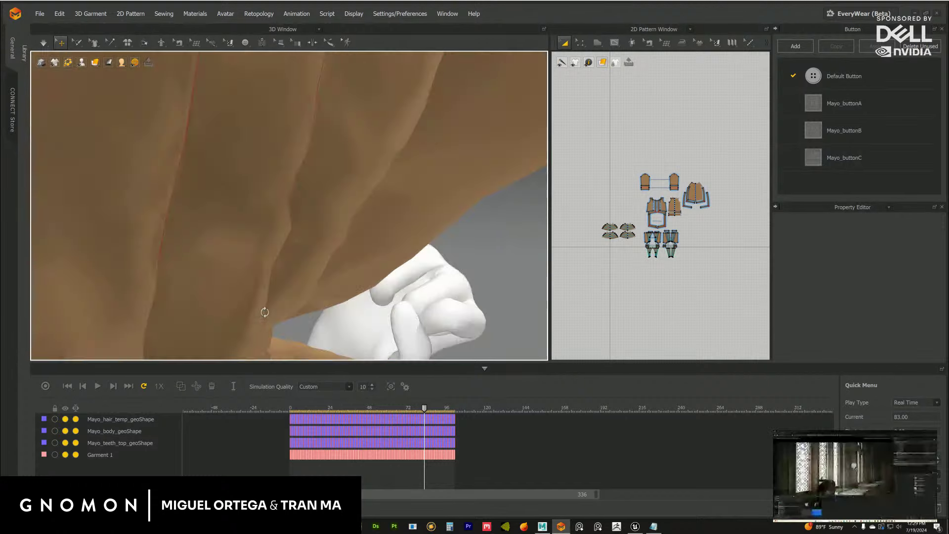
scroll(257, 290, "down", 10)
scroll(290, 303, "up", 8)
scroll(308, 317, "down", 1)
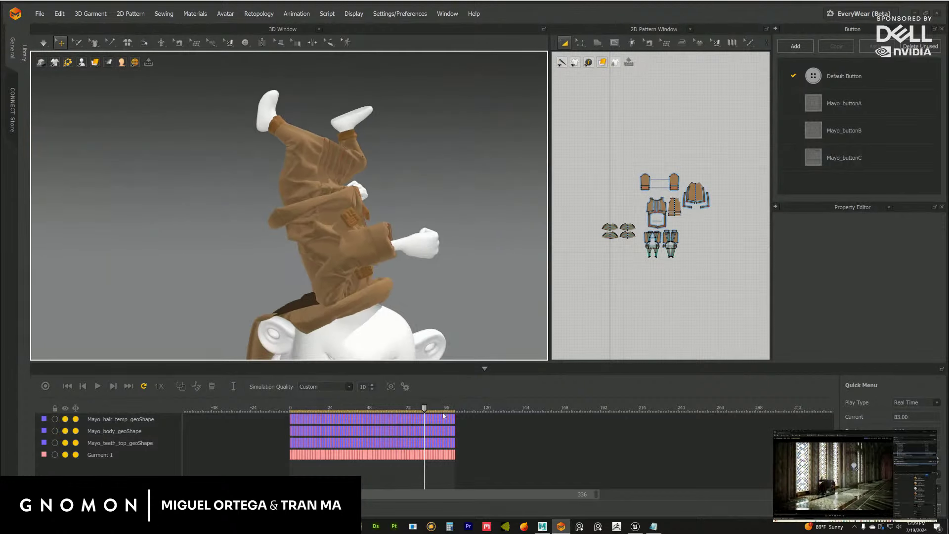
Step: Advance the animation to frame 97 and examine the garment at the end of the fall
left_click_drag(425, 410, 429, 412)
scroll(328, 282, "down", 5)
mouse_move(328, 282)
right_mouse_down()
mouse_move(339, 292)
mouse_move(332, 284)
right_mouse_up()
left_click_drag(431, 410, 447, 415)
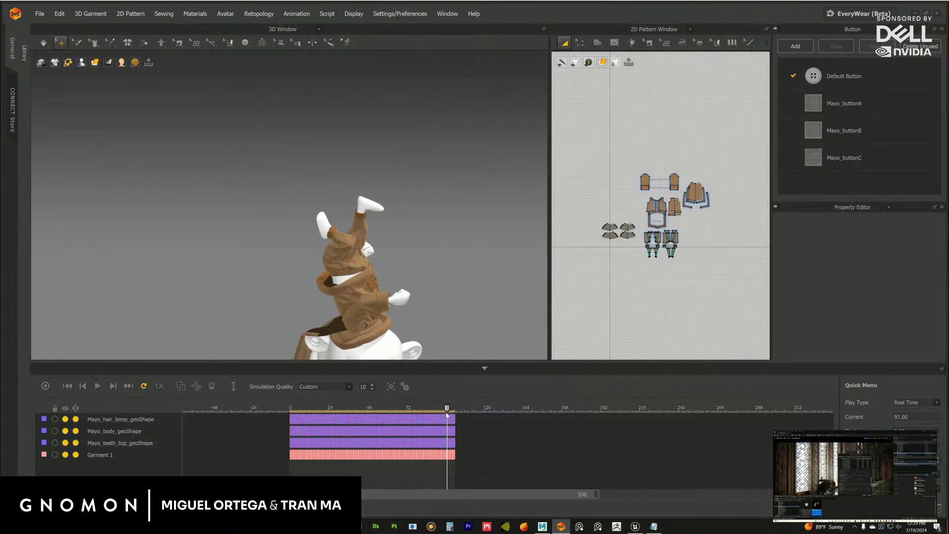
scroll(356, 286, "down", 5)
right_click_drag(355, 286, 226, 325)
Step: Rewind to frame 0, play the full fall, stop playback, and scrub around frame 68 to review the motion
left_click(65, 389)
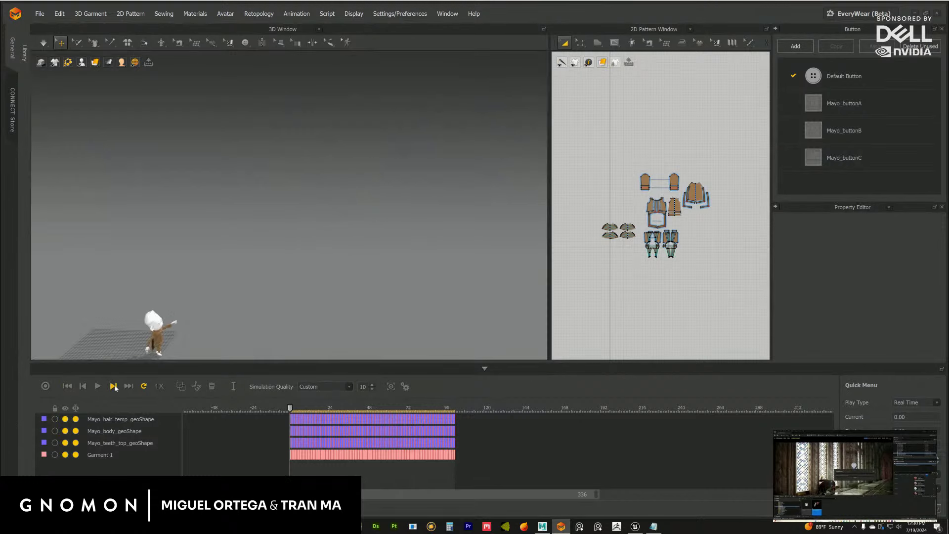
left_click(98, 385)
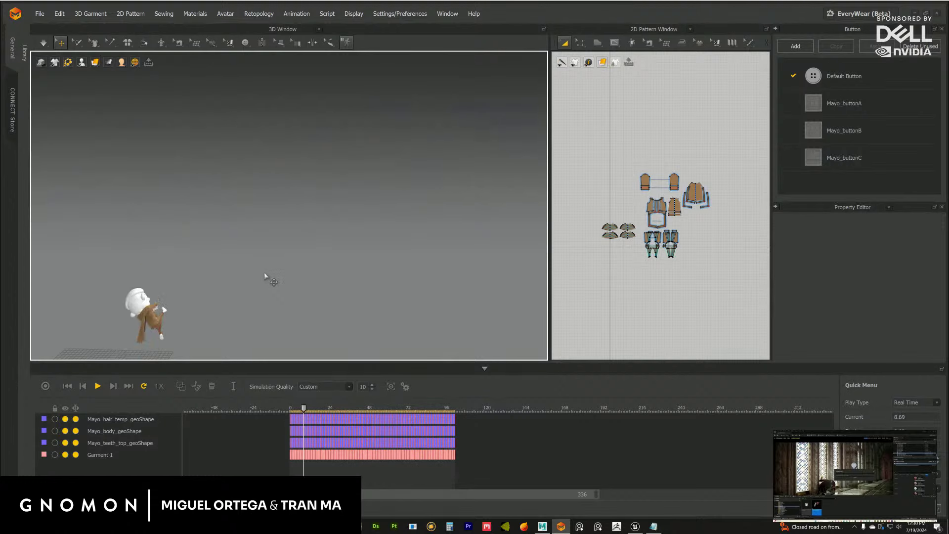
left_click(98, 385)
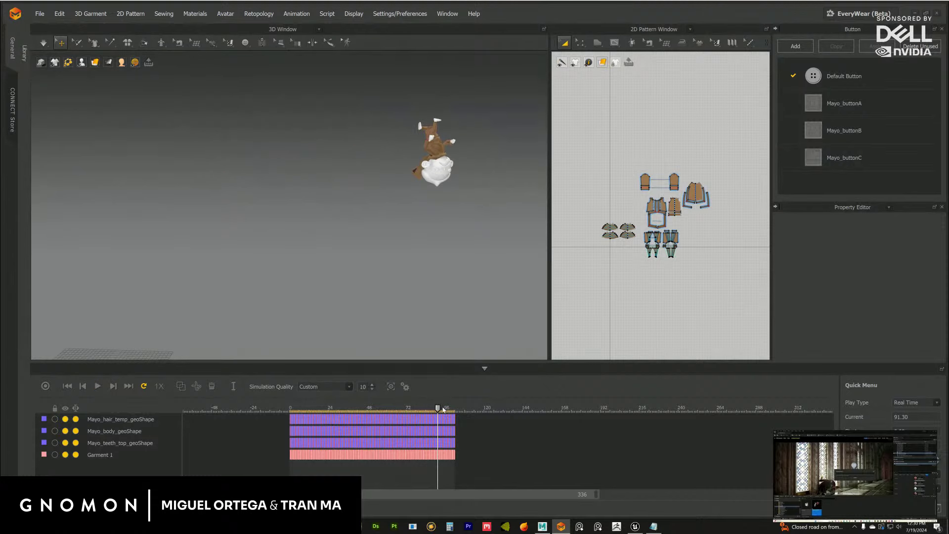
left_click_drag(443, 409, 398, 398)
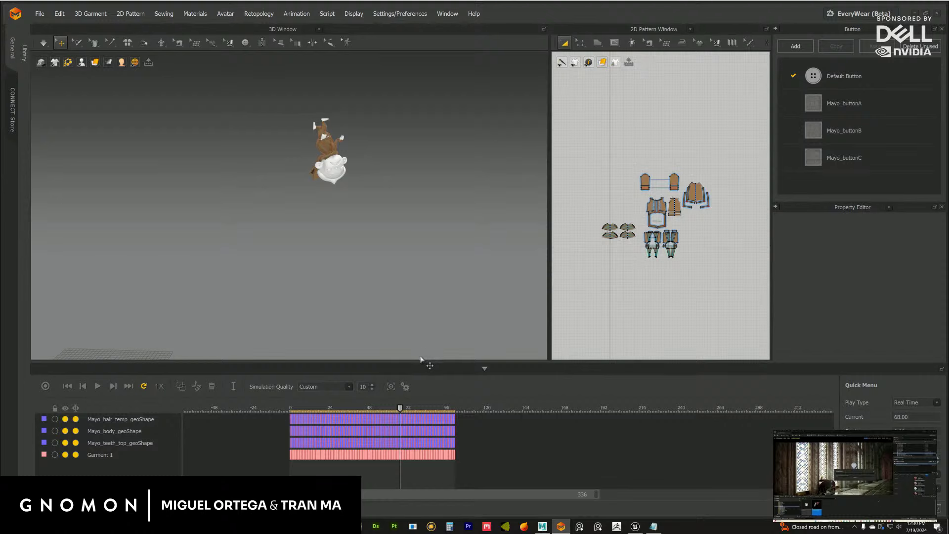
left_click_drag(400, 408, 432, 410)
Step: Switch to Maya, clear the selection, and select the character's body_geo mesh in the perspective view
left_click(542, 527)
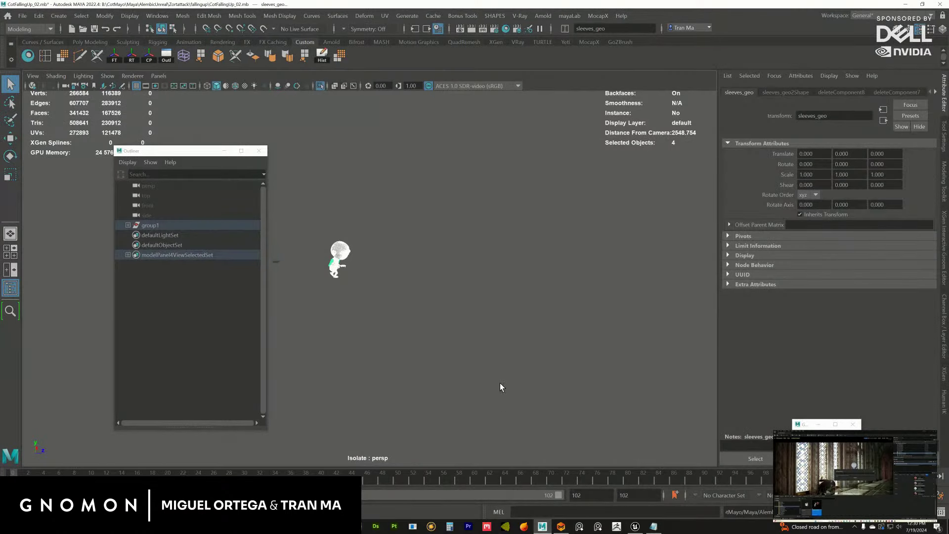
left_click(579, 262)
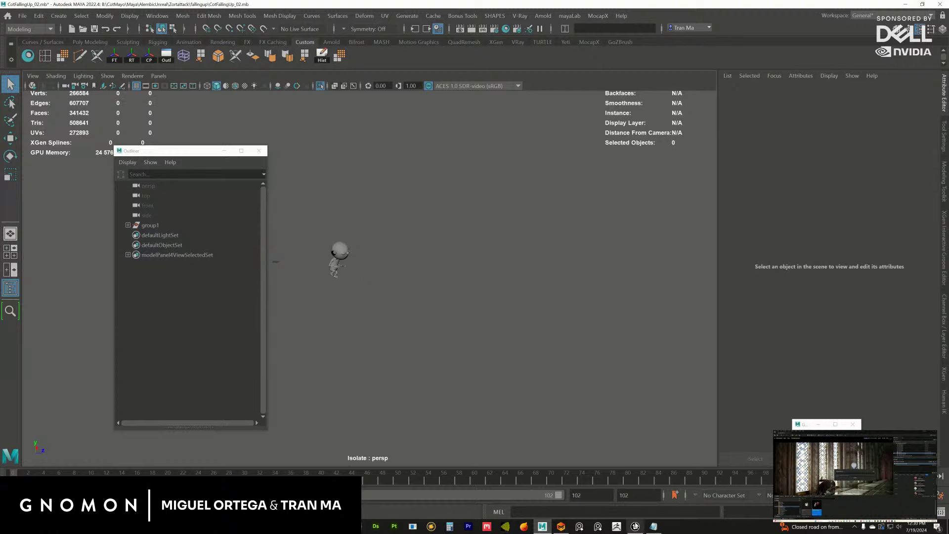
right_click_drag(377, 267, 431, 244, "alt")
left_click(431, 244)
left_click_drag(431, 267, 412, 284, "alt")
right_click_drag(413, 284, 394, 301, "alt")
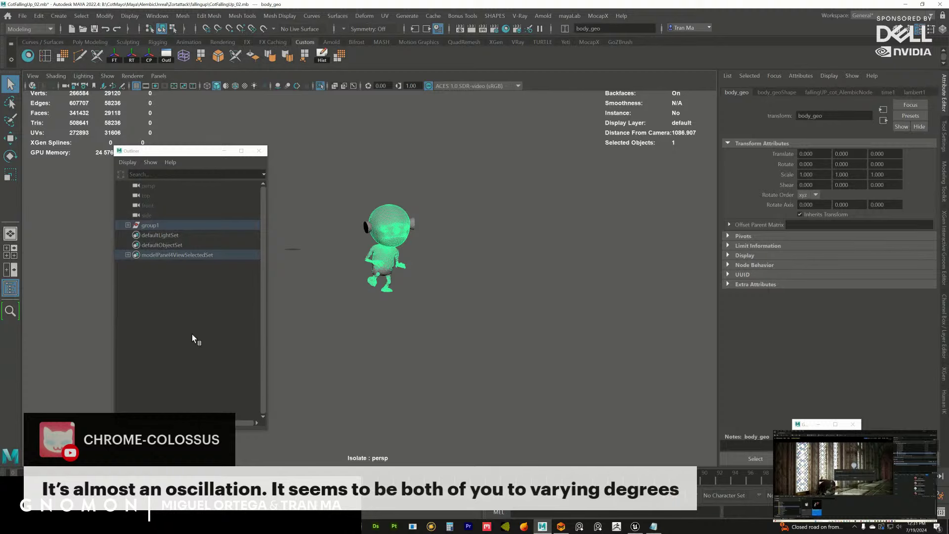
Step: Select all four of the character's meshes together in the perspective view
left_click_drag(312, 183, 448, 337)
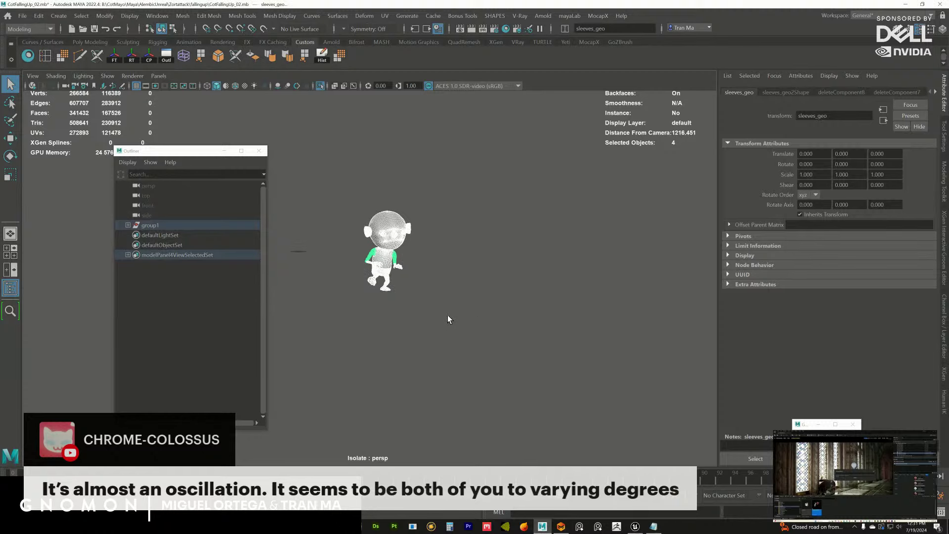
middle_click_drag(492, 324, 471, 290, "alt")
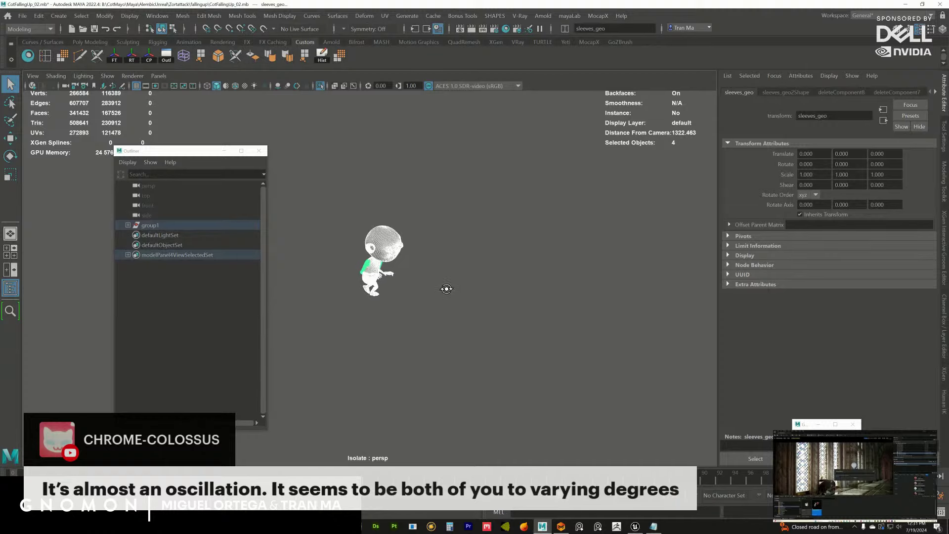
right_click_drag(443, 262, 401, 315, "alt")
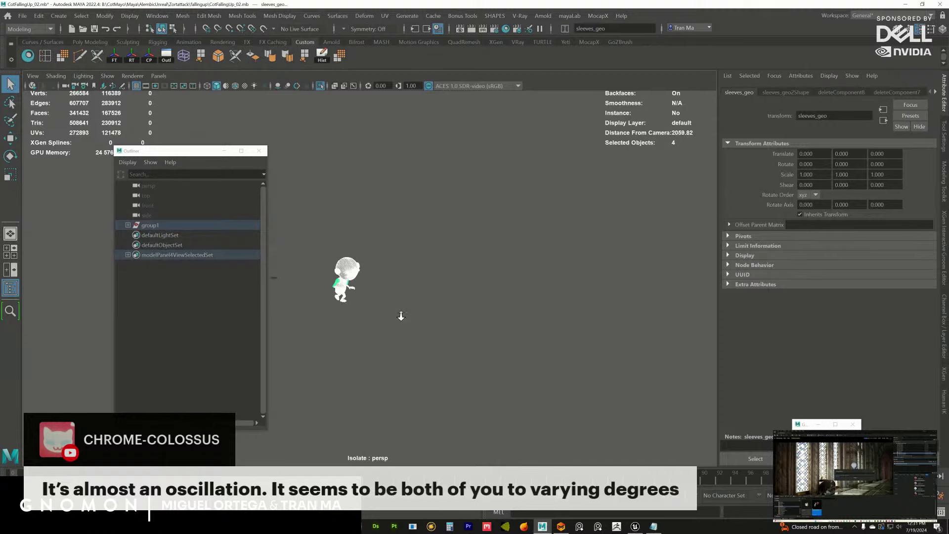
Step: Select the body_geo and cotears_geo meshes in turn to inspect the separate parts of the character
scroll(536, 393, "up", 8)
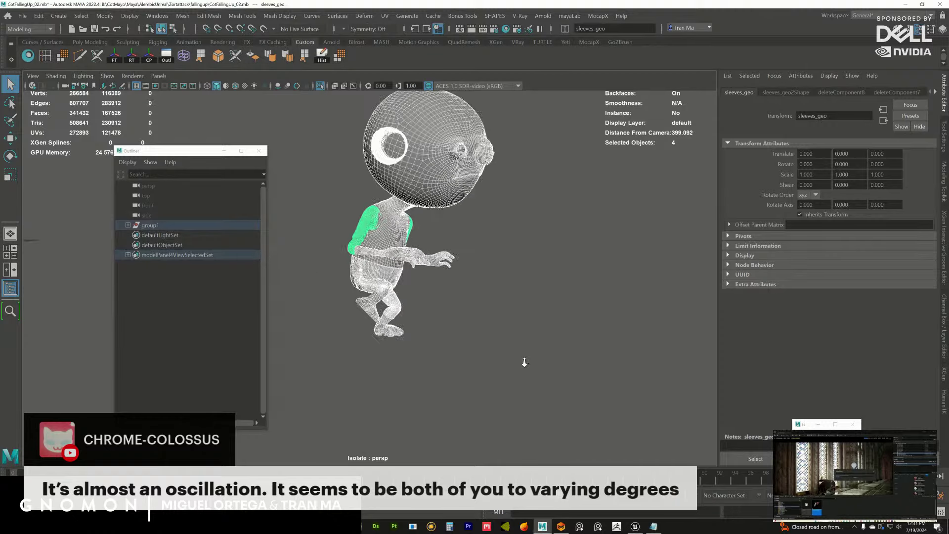
left_click_drag(523, 364, 442, 302, "alt")
left_click(405, 294)
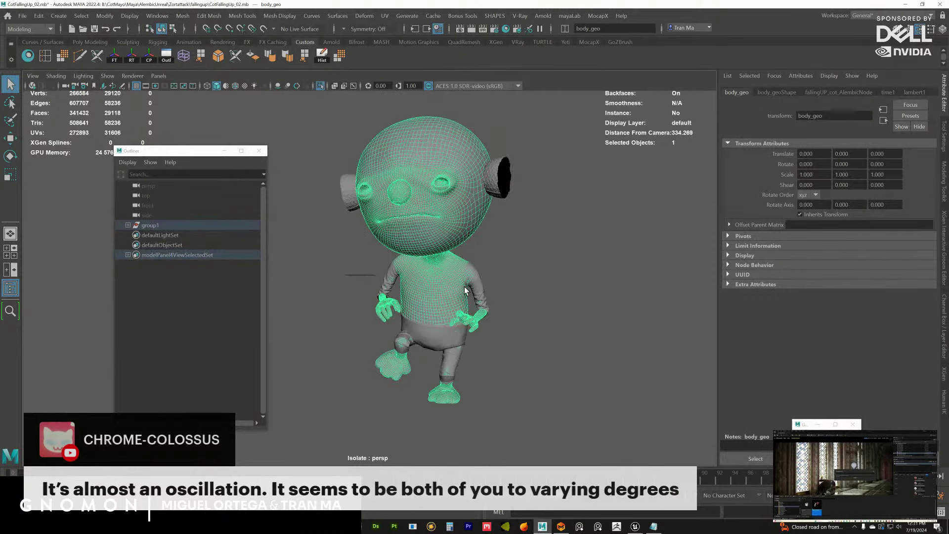
left_click(465, 291)
middle_click_drag(464, 290, 496, 207, "alt")
left_click(438, 296)
left_click(494, 207)
scroll(512, 176, "up", 3)
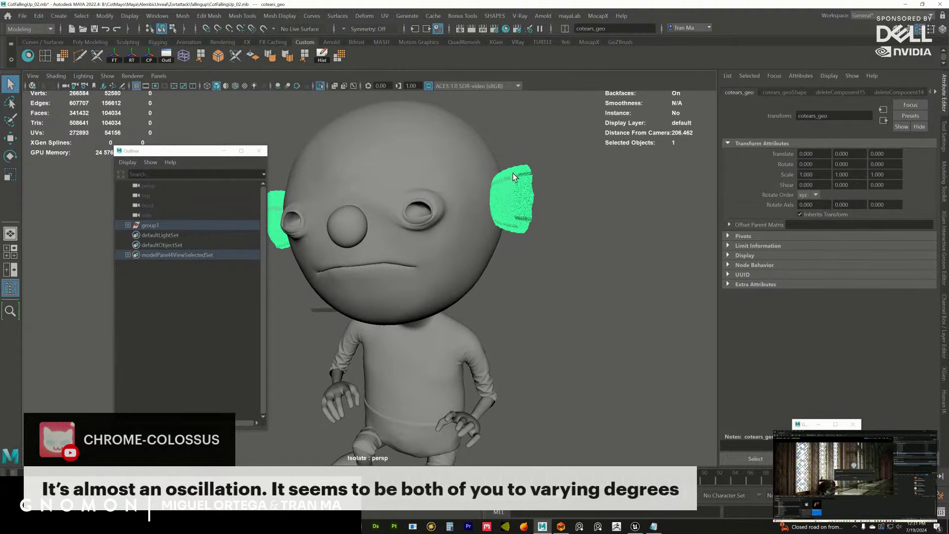
left_click_drag(476, 216, 488, 217, "alt")
scroll(514, 296, "down", 5)
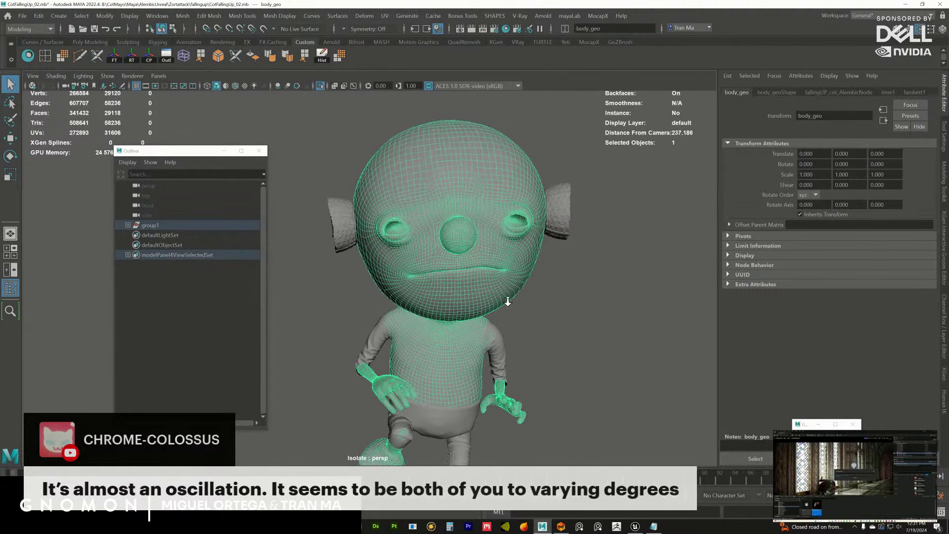
Step: Restore the selection of all four character meshes and view the full figure from the other side
key("4")
scroll(515, 365, "down", 3)
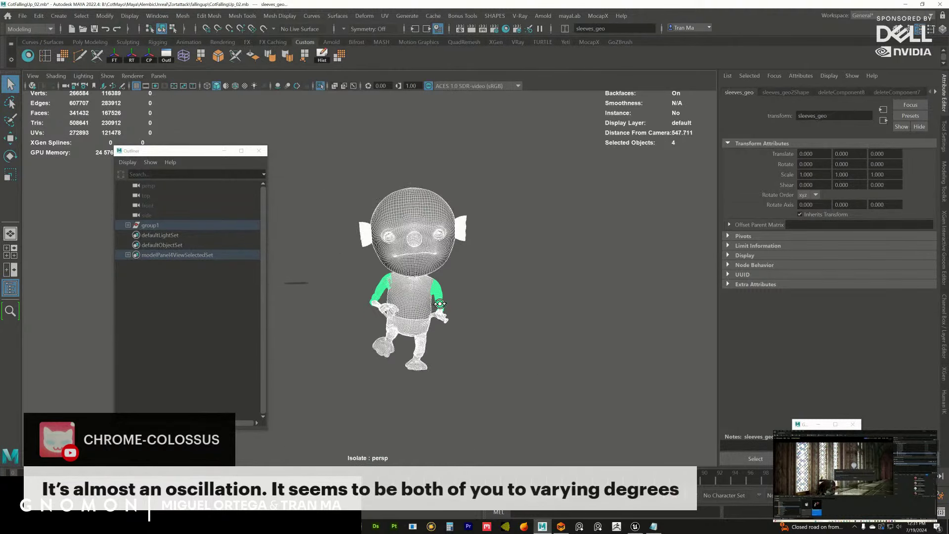
left_click_drag(494, 321, 446, 312, "alt")
right_click_drag(446, 312, 602, 435, "alt")
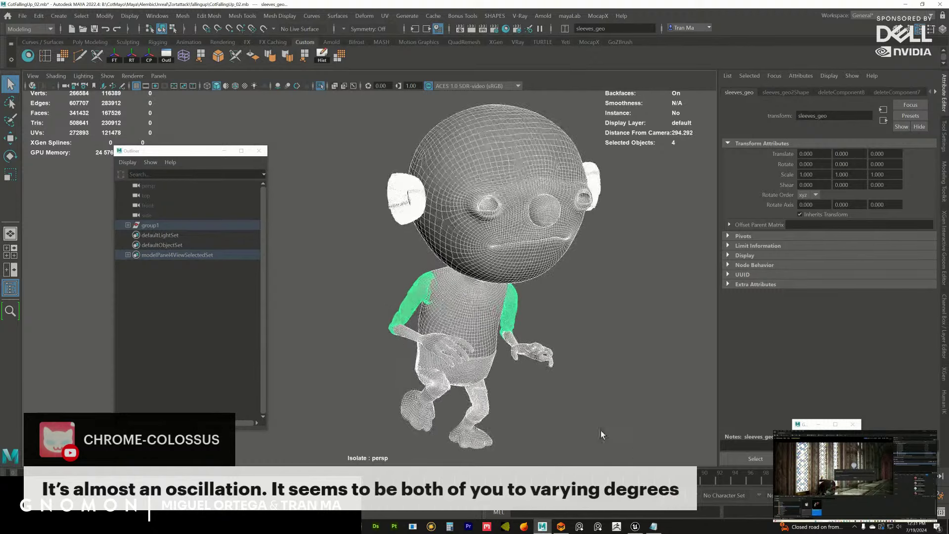
Step: Select the sleeves_geo, pants_geo and body_geo meshes one after another to examine each part
key("5")
left_click(385, 291)
left_click(427, 303)
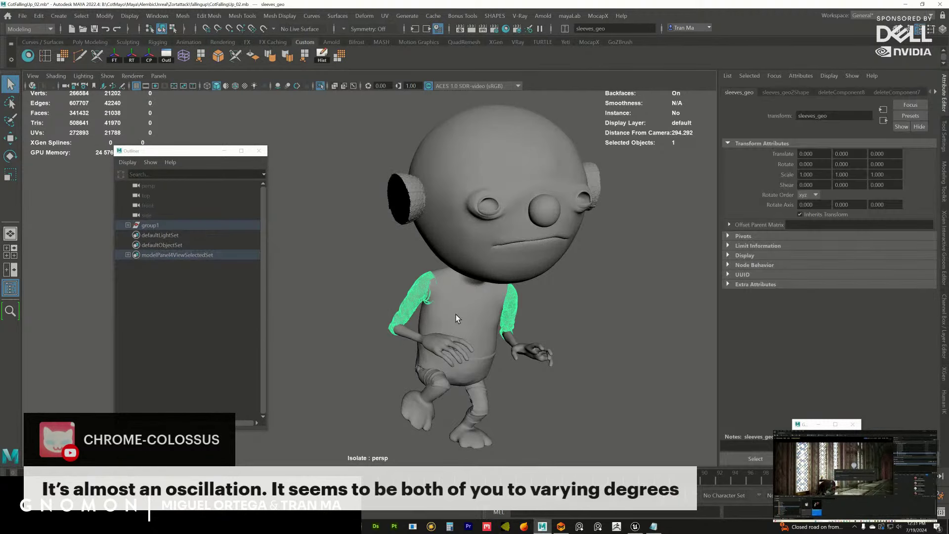
right_click_drag(455, 318, 425, 346, "alt")
left_click(413, 337)
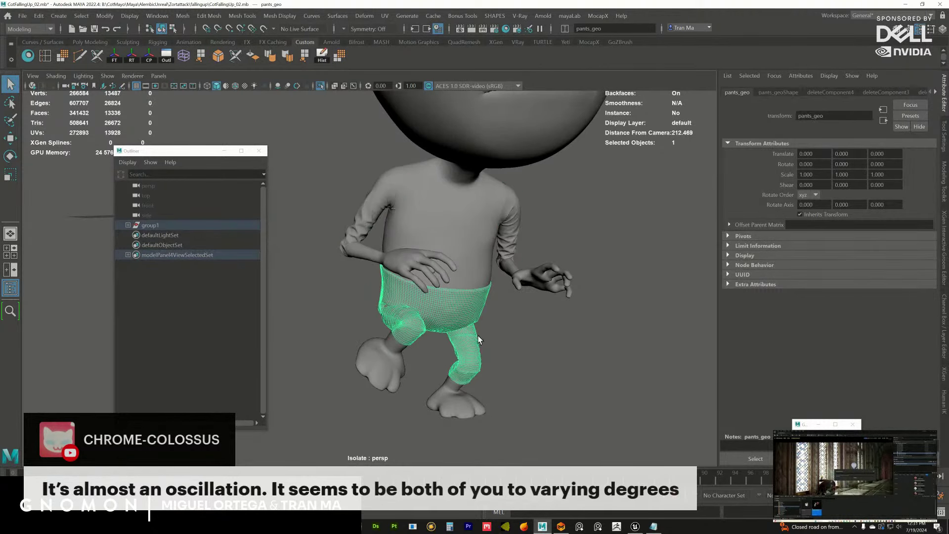
left_click(497, 247)
left_click(477, 244)
left_click_drag(483, 341, 427, 321, "alt")
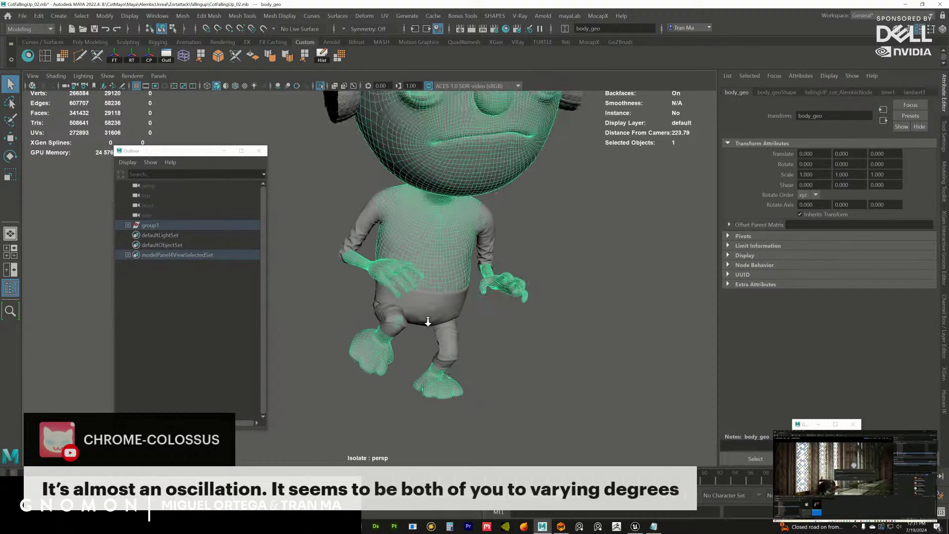
Step: Reselect all four character meshes together, ending with sleeves_geo as the active object
right_click_drag(428, 321, 383, 293, "alt")
left_click_drag(471, 296, 433, 316)
right_click_drag(432, 316, 405, 334, "alt")
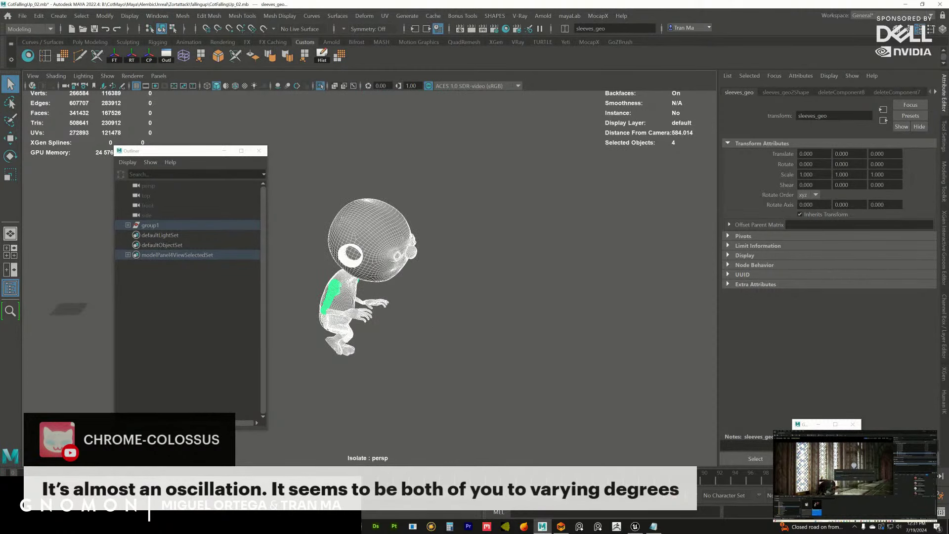
Step: Review the Alembic export options for the selected meshes and the Cot_fallingup4sim.abc target file, and close the export without saving
left_click(431, 18)
mouse_move(457, 36)
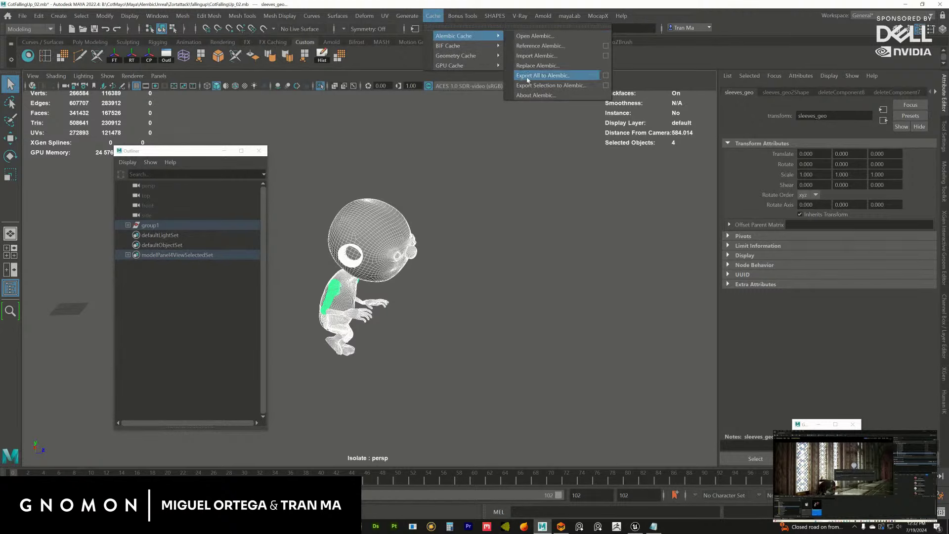
left_click(607, 85)
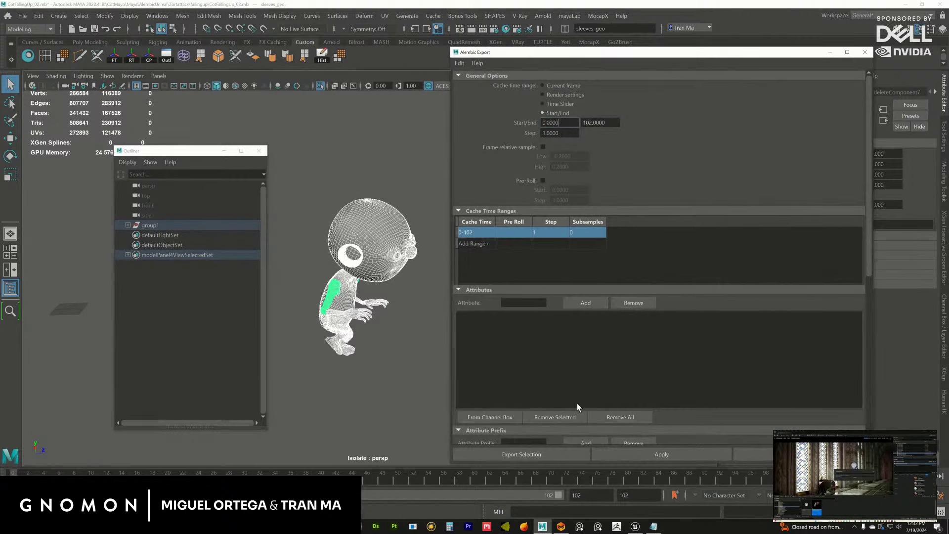
left_click(542, 455)
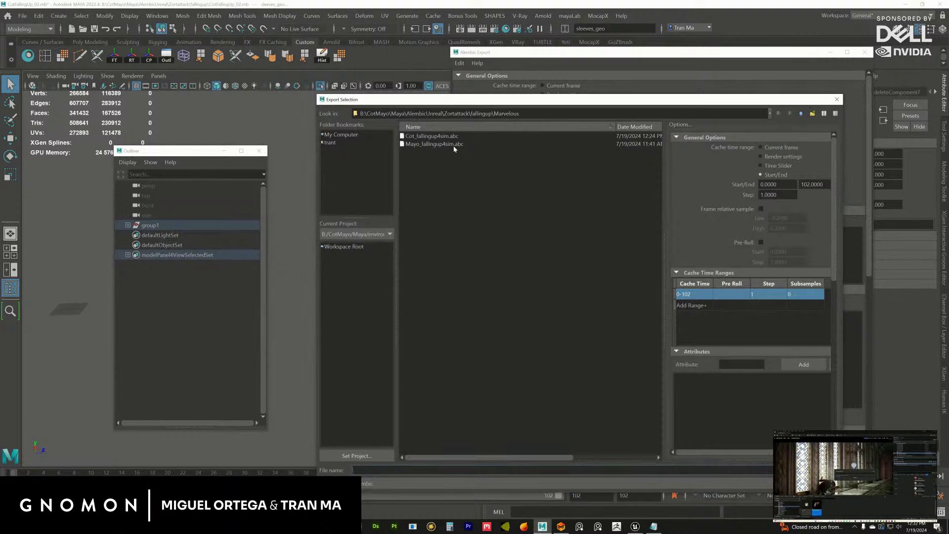
left_click(440, 138)
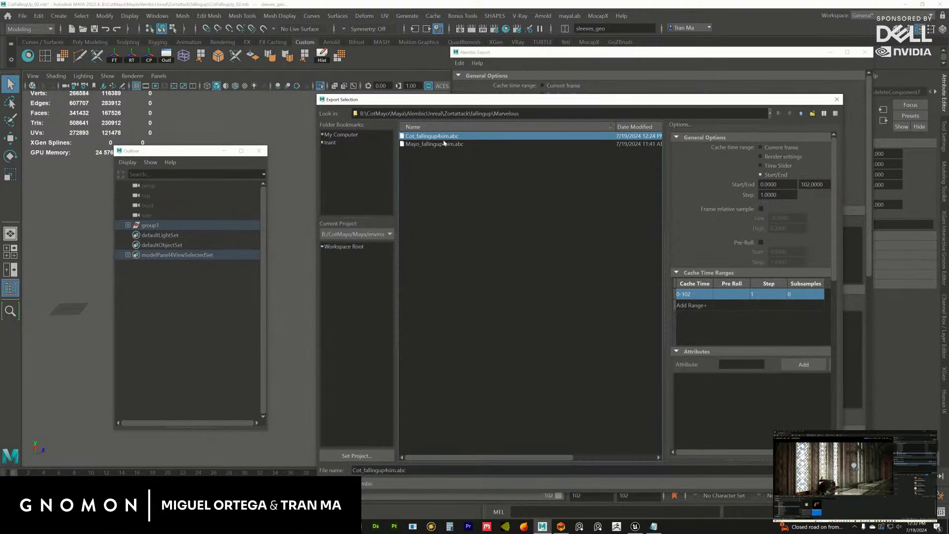
left_click(837, 101)
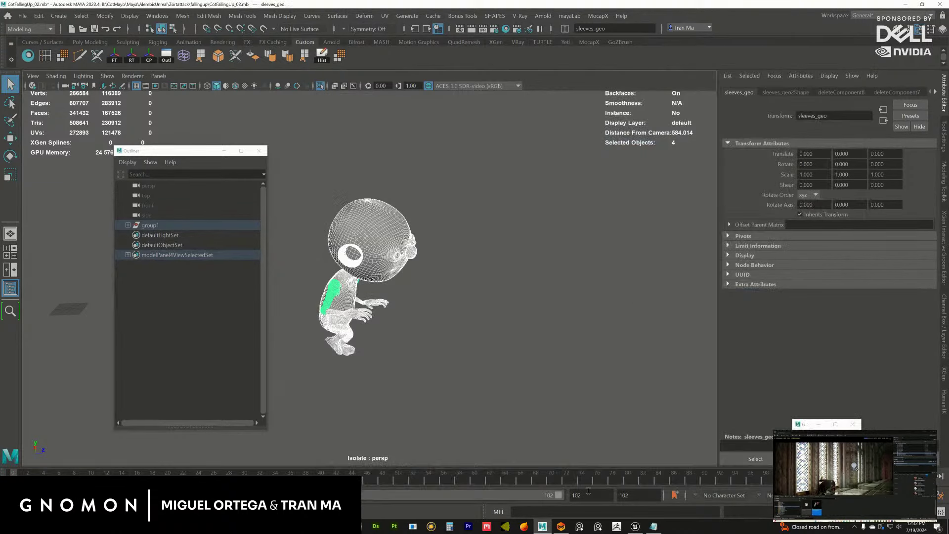
Step: Switch to Marvelous Designer and open Cot_clothes_M10_UVCHANGE_28.zprj from the CotMayo Marvelous/Cot folder
left_click(560, 528)
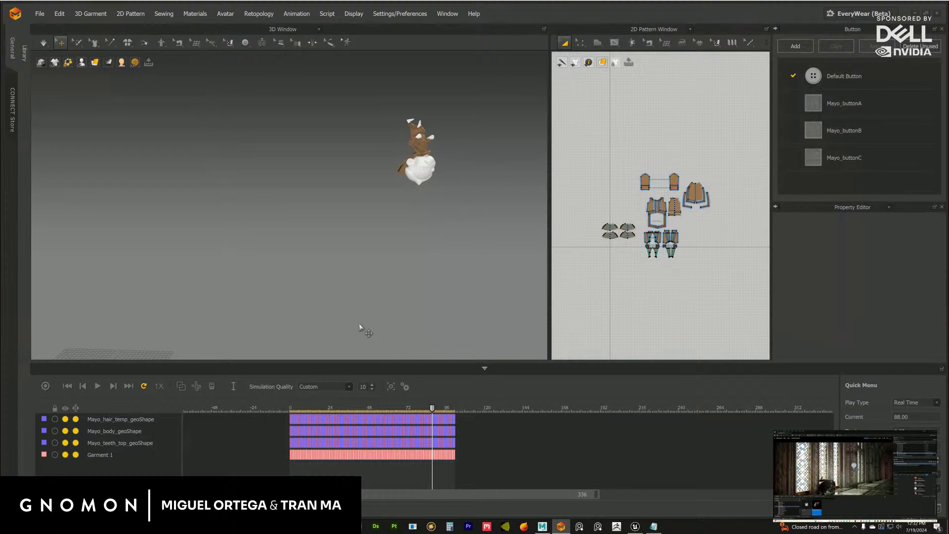
left_click(40, 14)
left_click(153, 30)
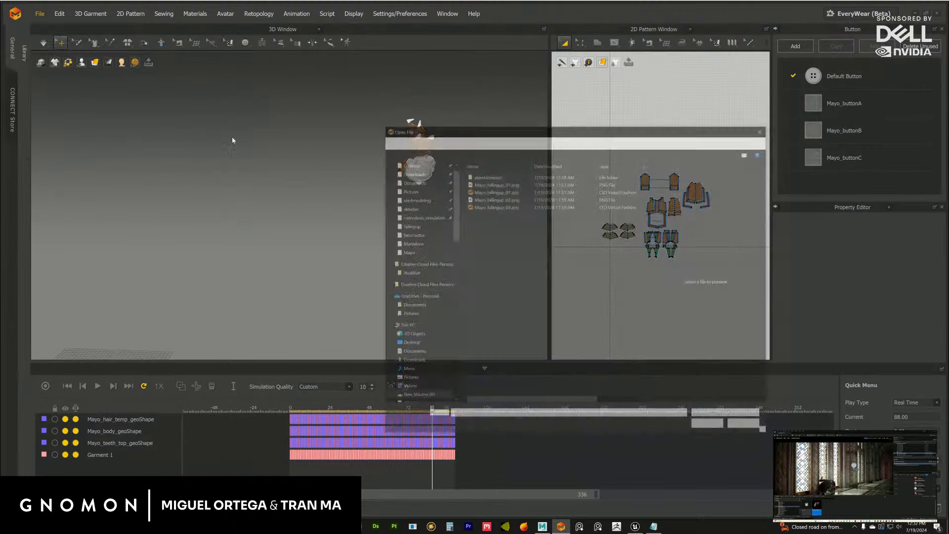
left_click(537, 140)
left_click(505, 140)
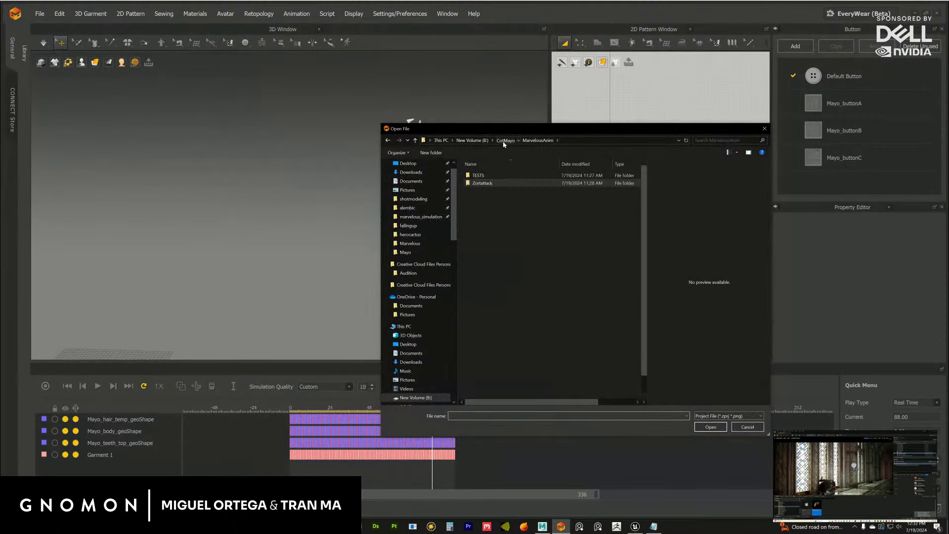
double_click(483, 229)
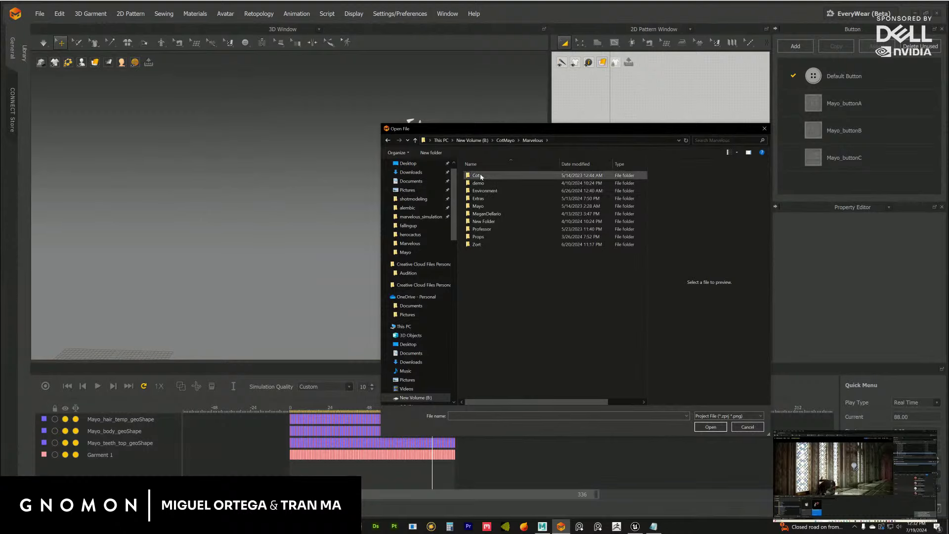
double_click(477, 176)
left_click(513, 206)
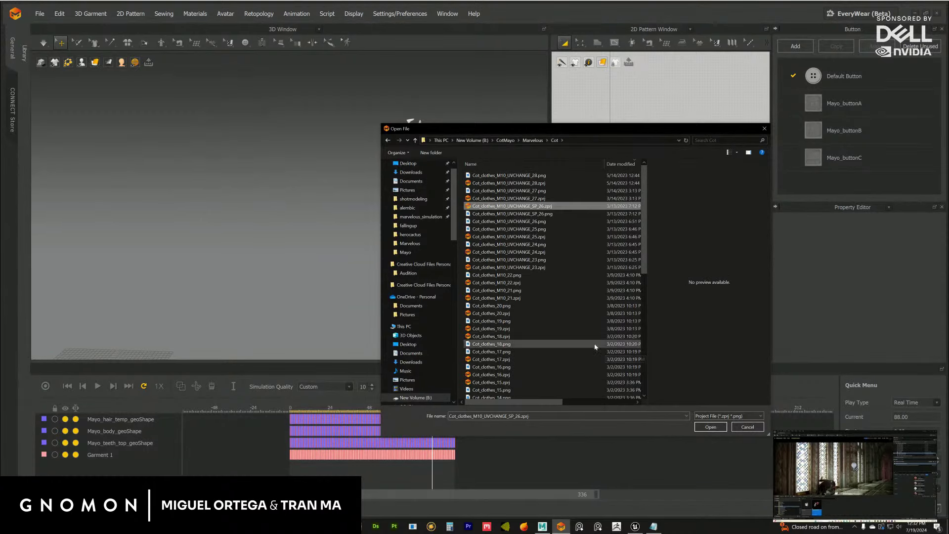
left_click(522, 182)
left_click(710, 428)
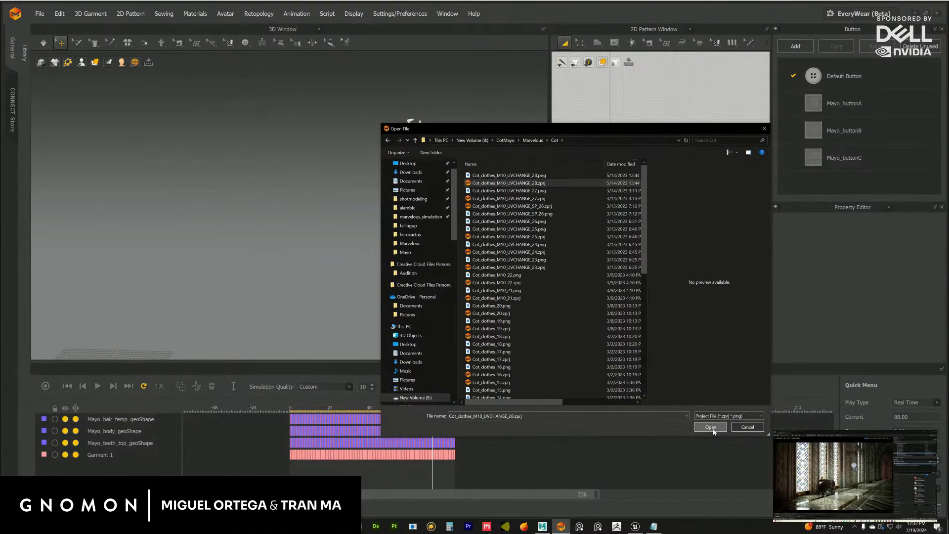
left_click(470, 304)
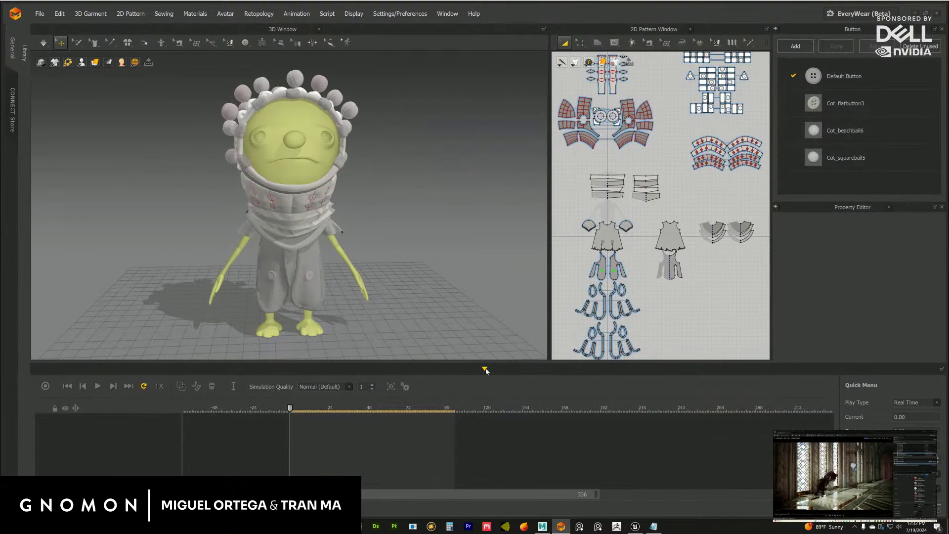
Step: Collapse the animation timeline and inspect the Cot character's clothing from the front and side
left_click(484, 369)
scroll(405, 298, "up", 3)
scroll(405, 298, "down", 3)
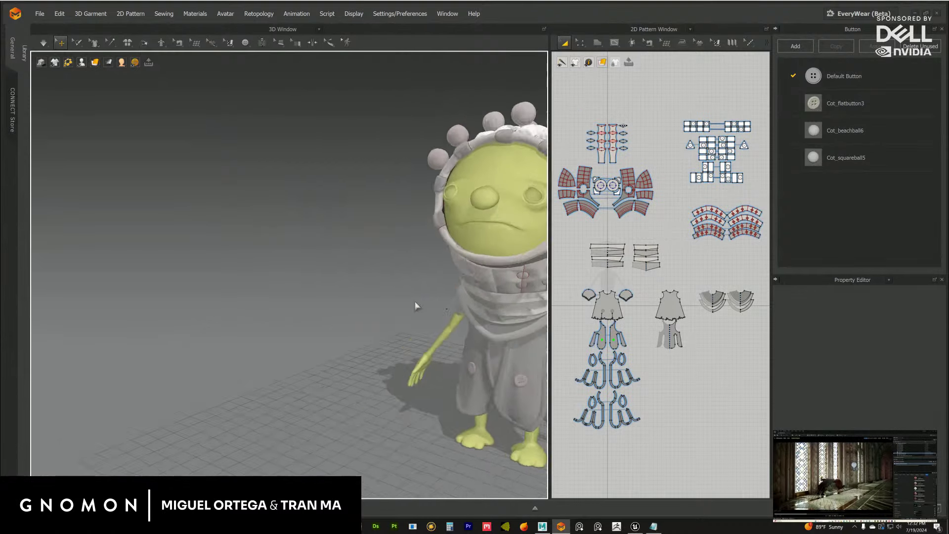
right_click_drag(405, 299, 346, 287)
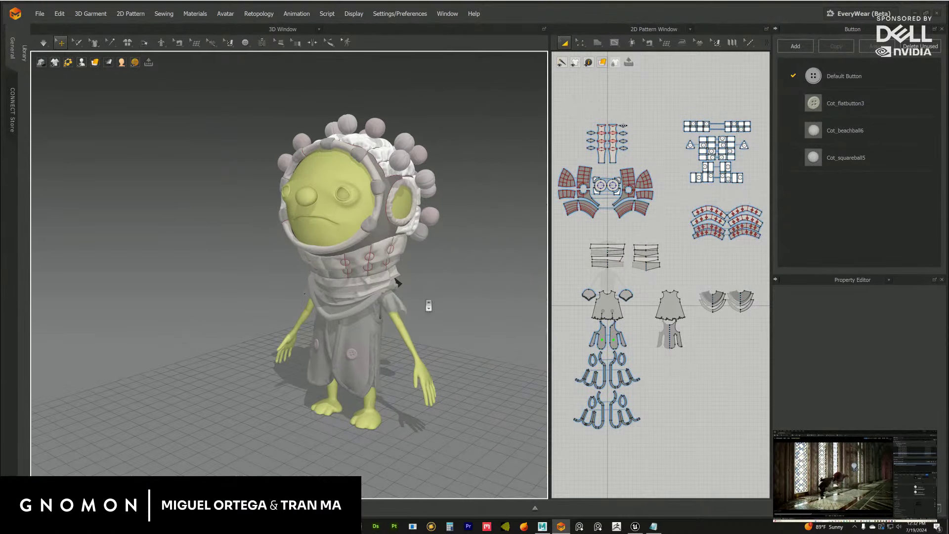
scroll(428, 306, "down", 1)
right_click_drag(430, 287, 393, 268)
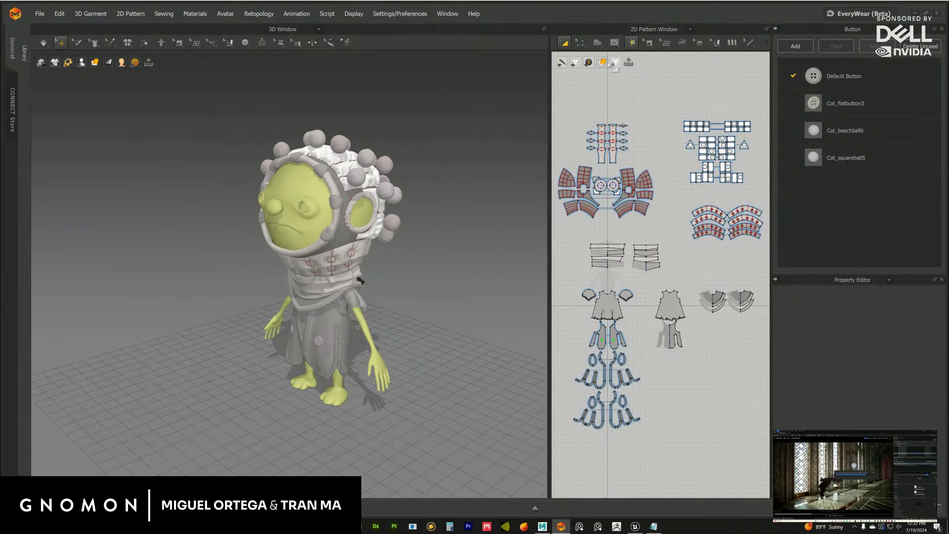
scroll(371, 277, "up", 4)
right_click_drag(388, 148, 380, 138)
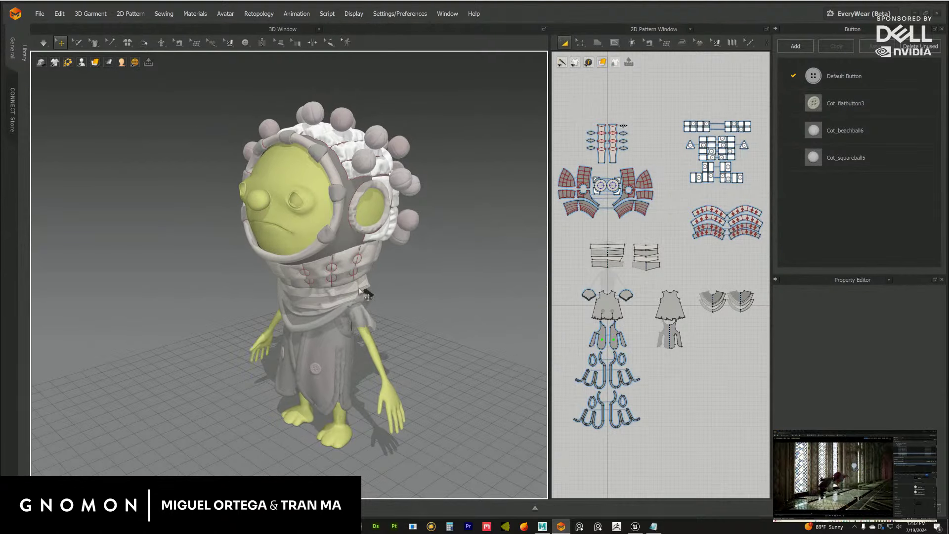
Step: Examine the garment's UV layout in the UV Editor, restore the 2D Pattern Window and widen it slightly
left_click(689, 29)
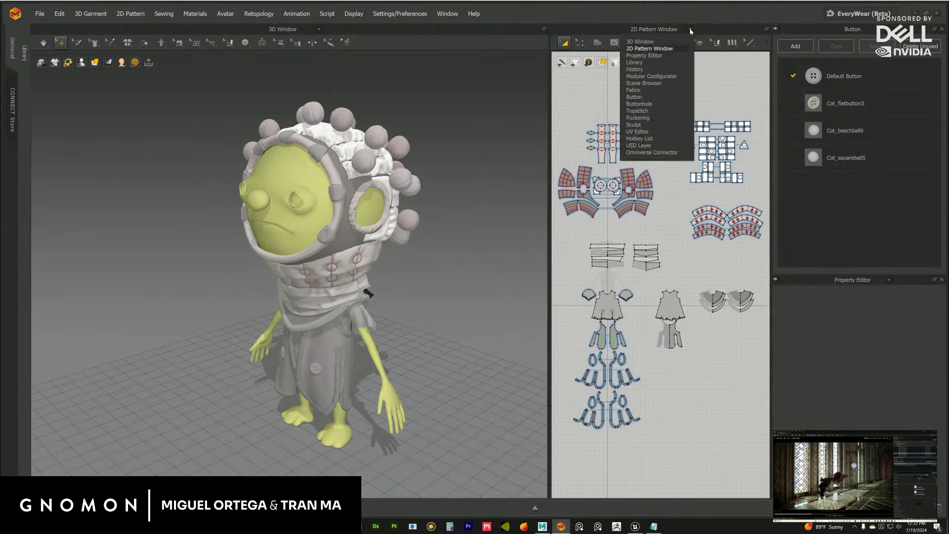
left_click(660, 132)
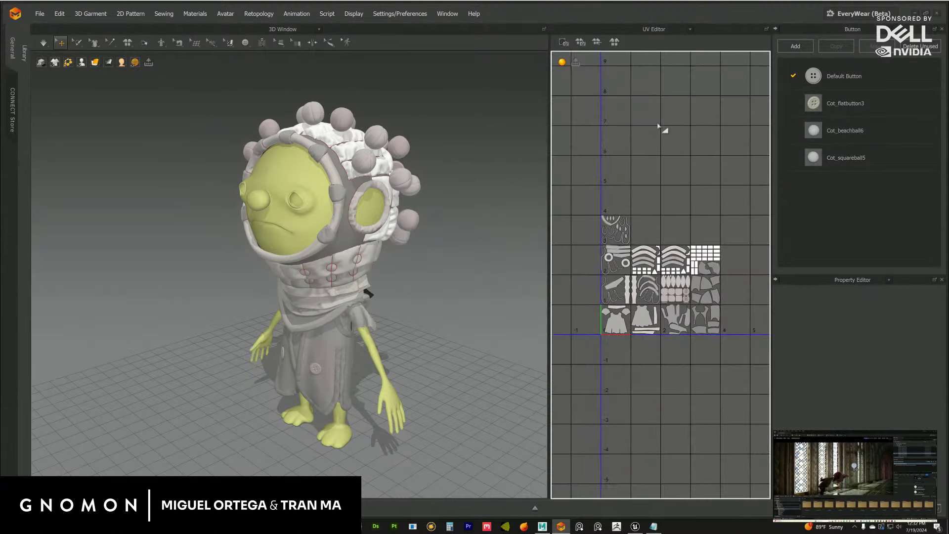
scroll(660, 127, "up", 2)
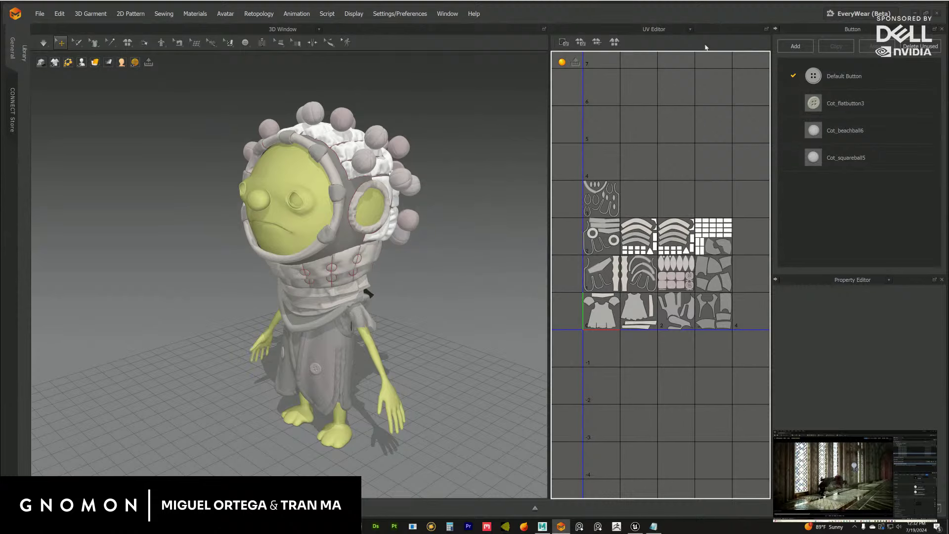
left_click(691, 29)
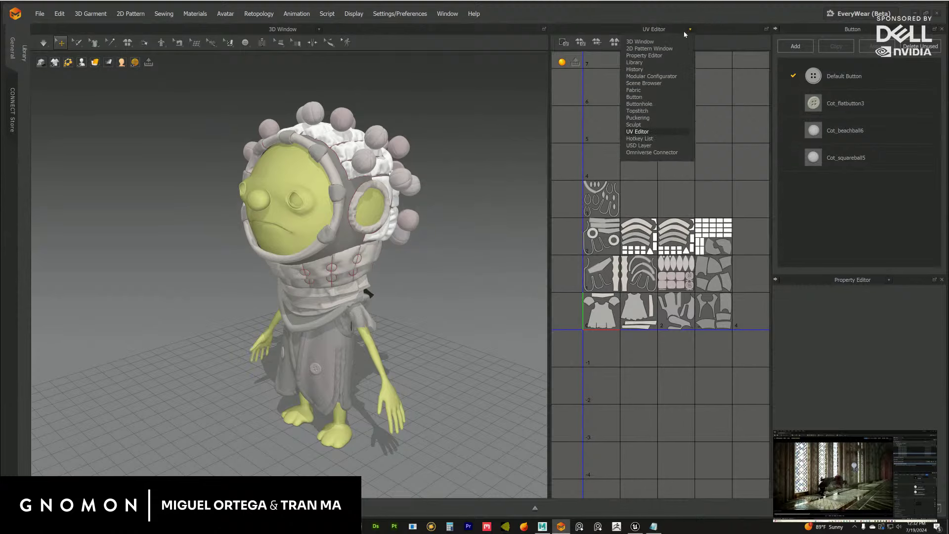
left_click(660, 48)
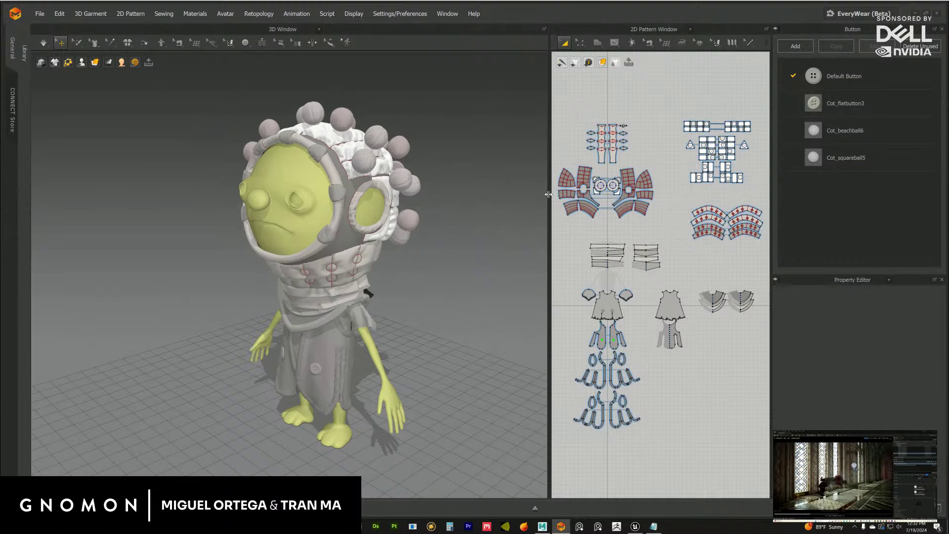
left_click_drag(548, 195, 529, 195)
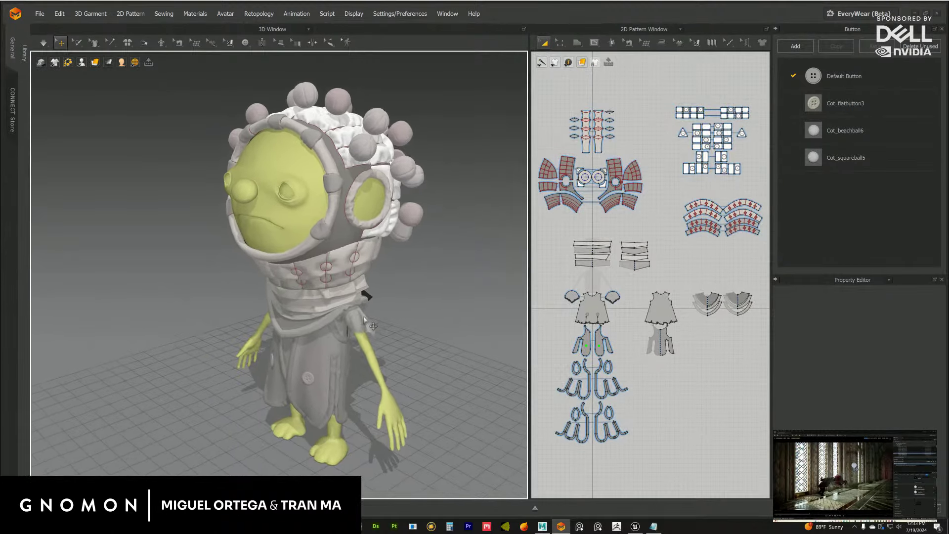
right_click_drag(364, 320, 392, 307)
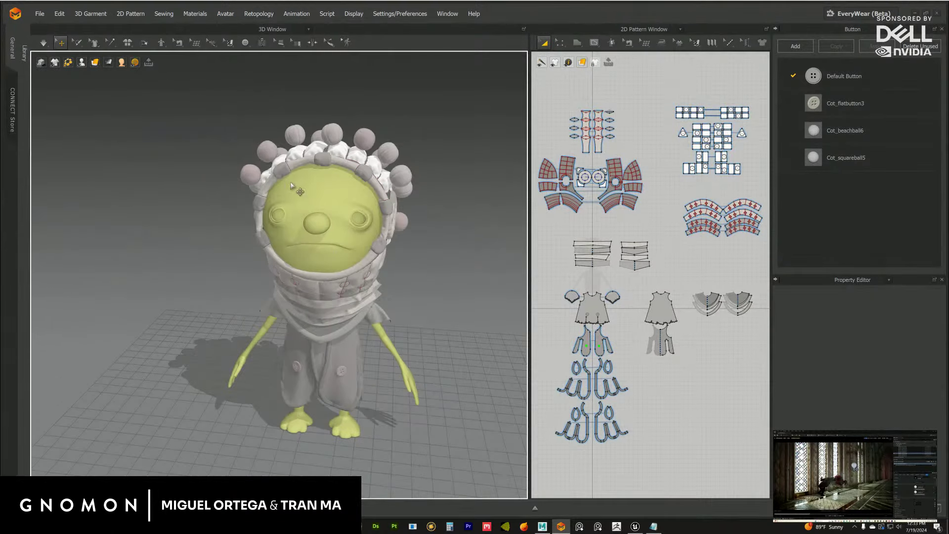
Step: Look over the available import formats without importing anything, and switch back to Maya
left_click(40, 15)
mouse_move(61, 95)
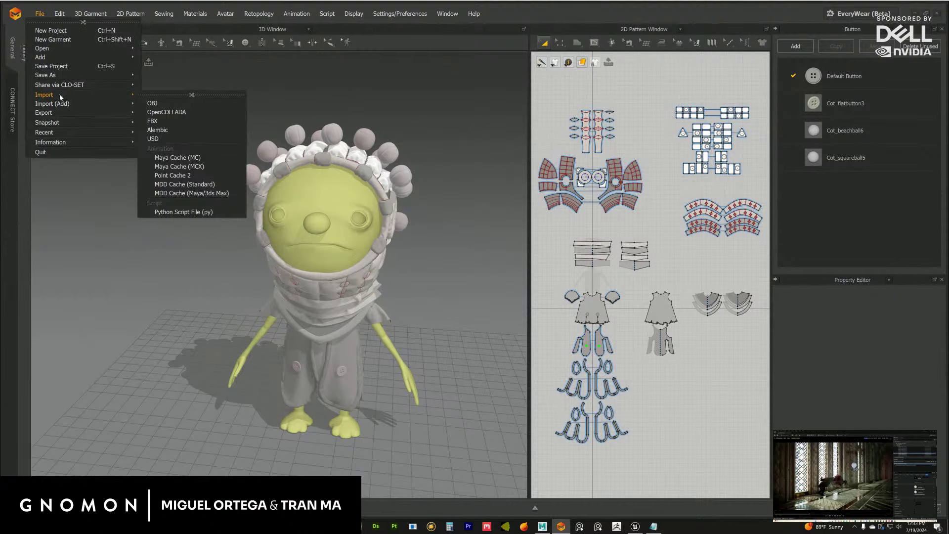
key("Escape")
left_click(542, 527)
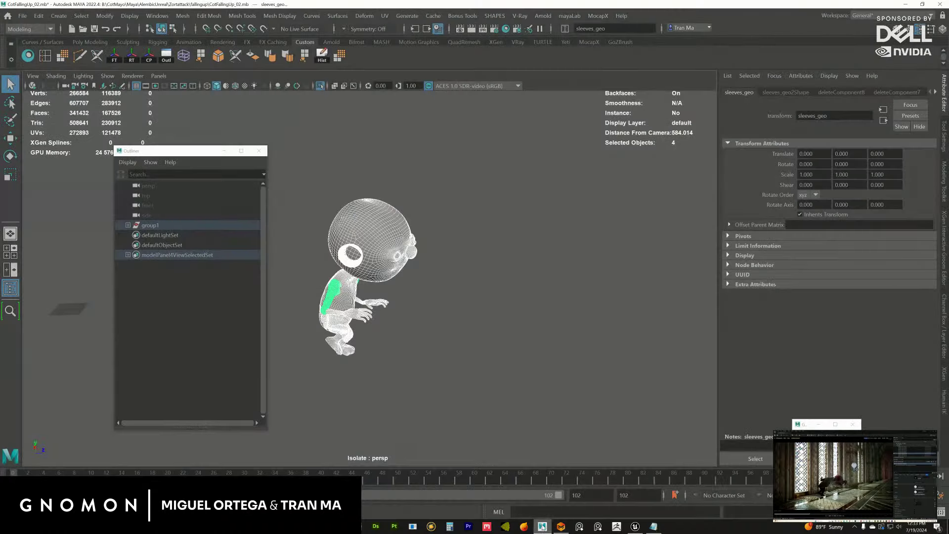
Step: Select Cot's body mesh, play part of the falling animation and return to the first frame
left_click(368, 233)
left_click_drag(368, 232, 390, 227, "alt")
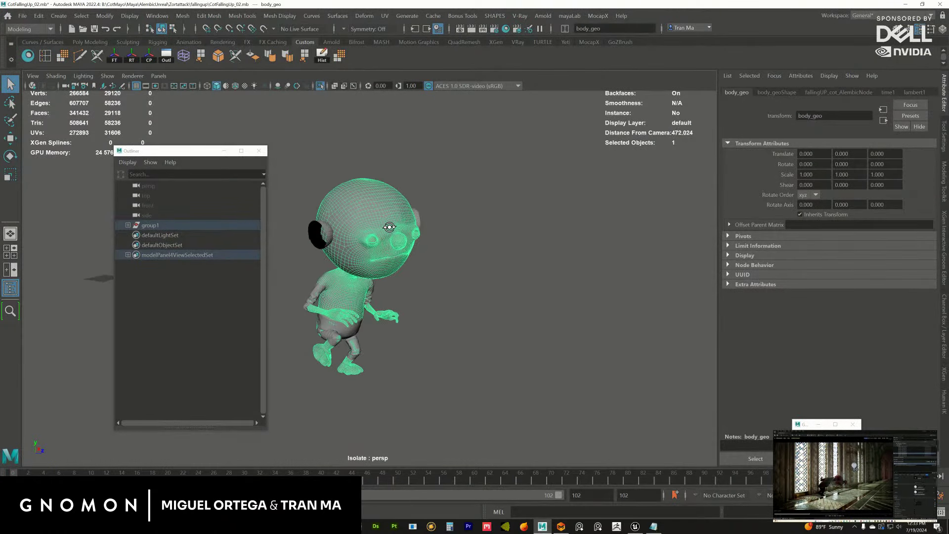
middle_click_drag(389, 226, 545, 218, "alt")
right_click_drag(546, 218, 325, 333, "alt")
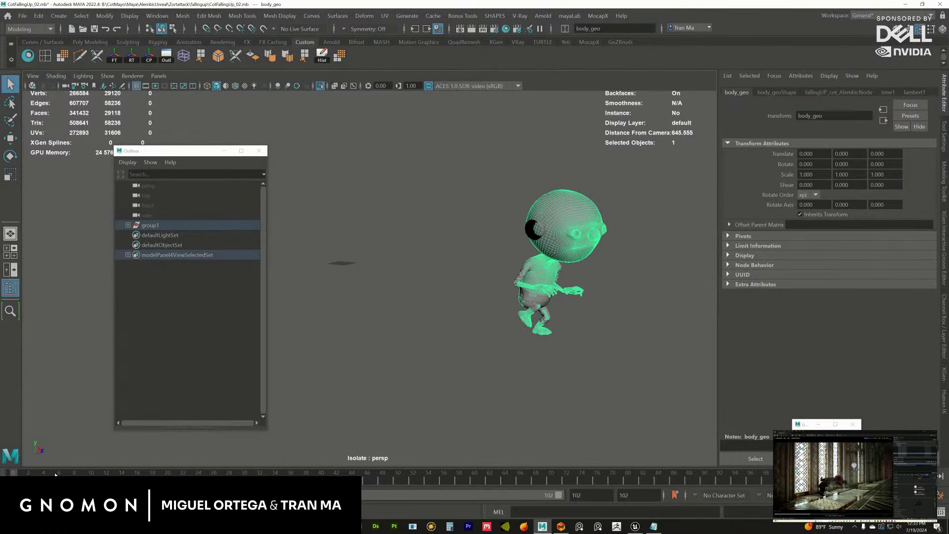
key("alt+period")
key("alt+v")
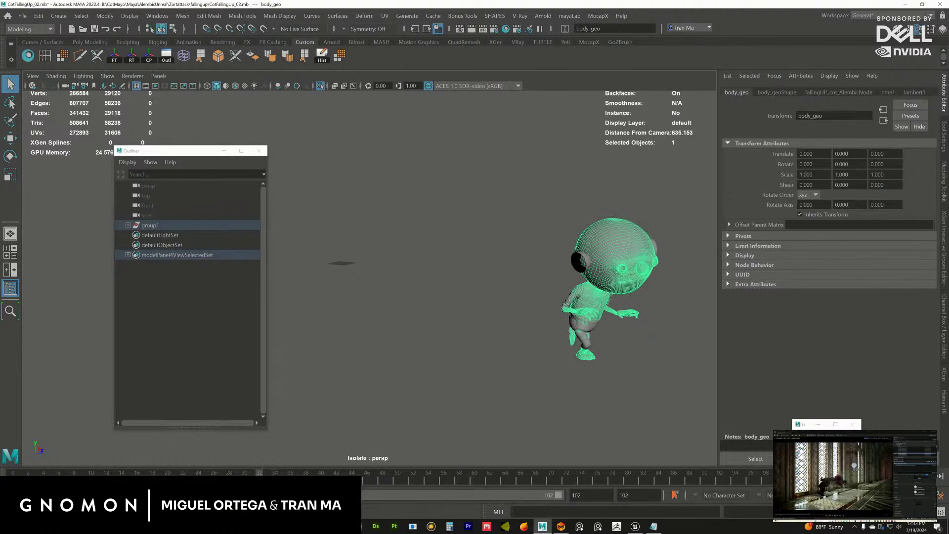
key("alt+shift+v")
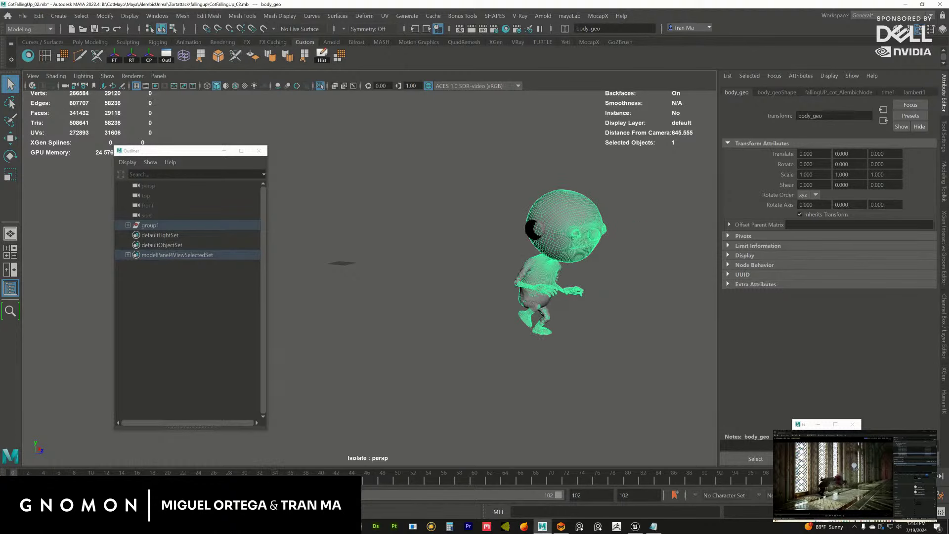
left_click_drag(431, 272, 387, 289, "alt")
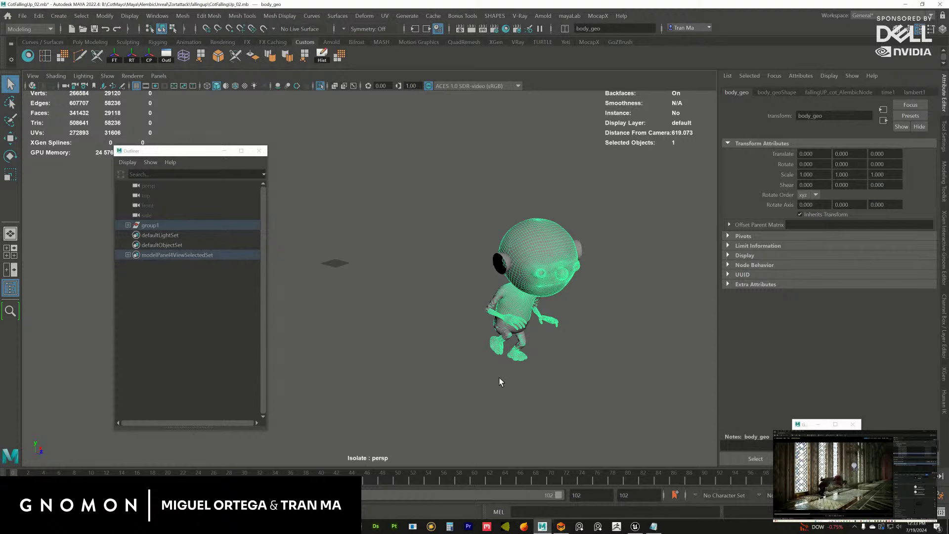
Step: Export the selected body mesh as an OBJ, replacing Cot_fallinguppose00.obj in the fallingup/Marvelous folder
left_click(24, 17)
left_click(55, 157)
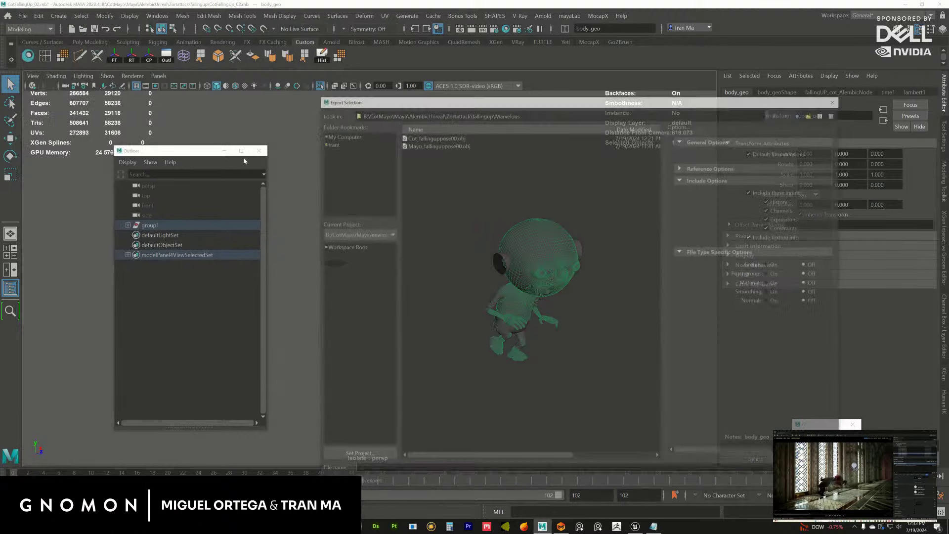
left_click(442, 137)
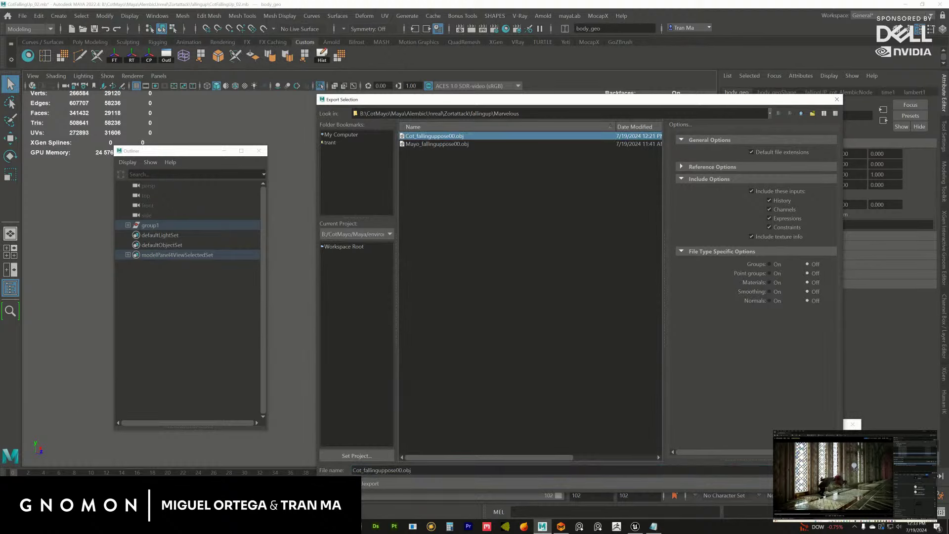
key("Return")
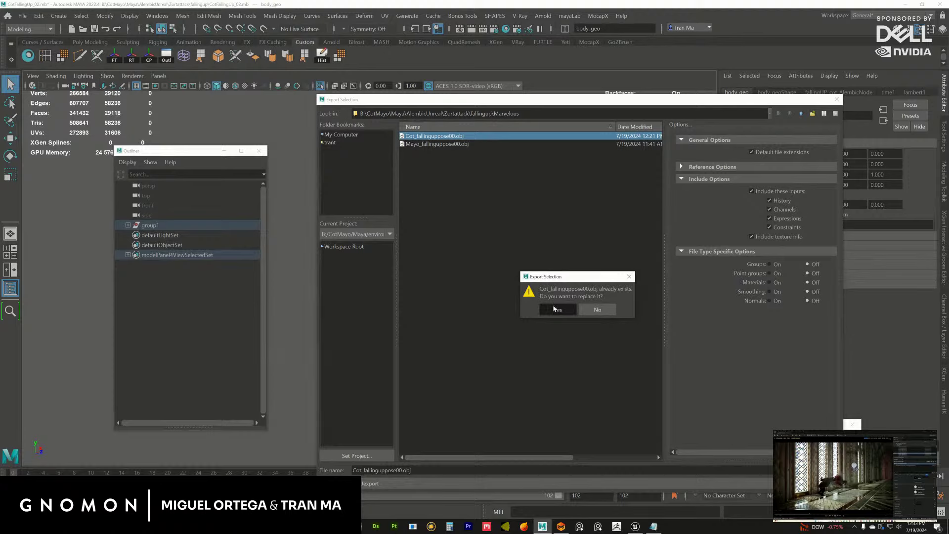
left_click(555, 310)
Step: Switch to Marvelous Designer and choose Cot_fallinguppose00.obj from the fallingup/Marvelous folder for OBJ import
left_click(560, 526)
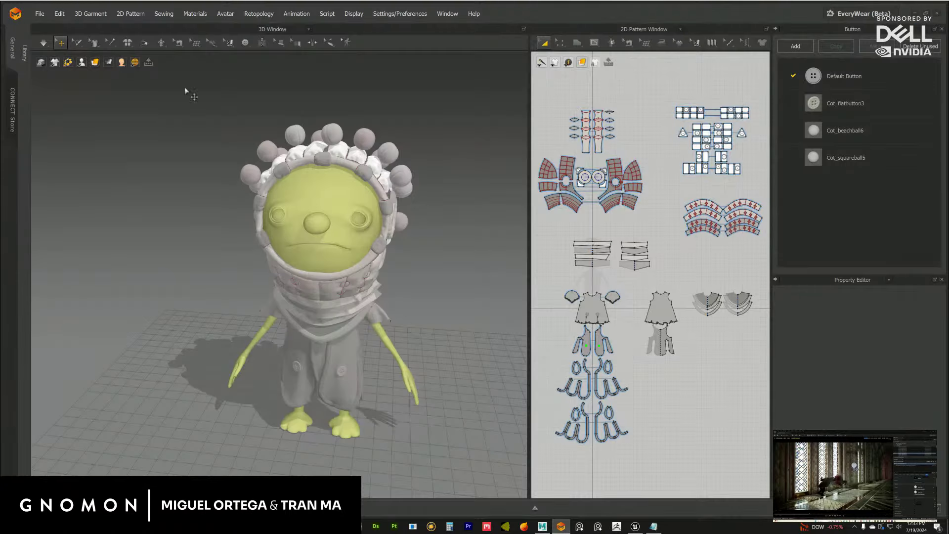
left_click(40, 13)
mouse_move(73, 94)
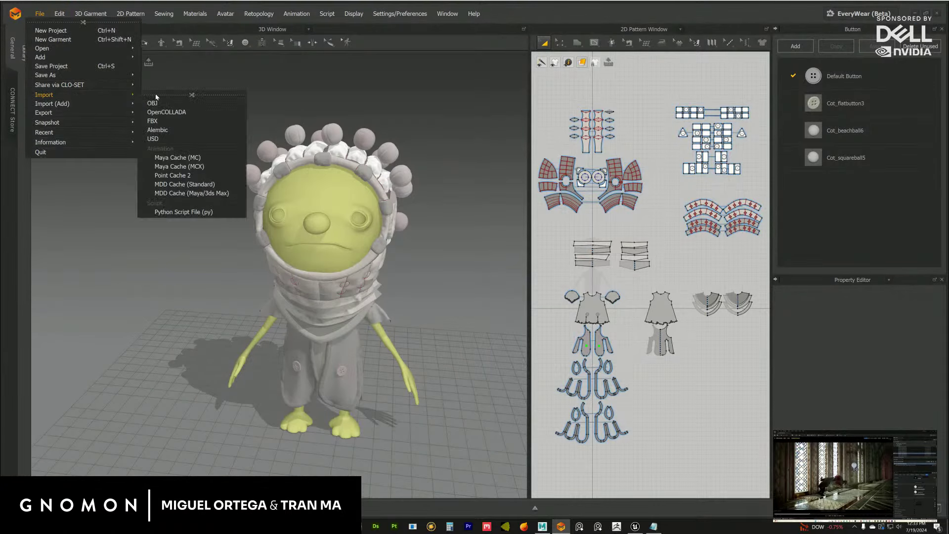
left_click(161, 103)
left_click(496, 175)
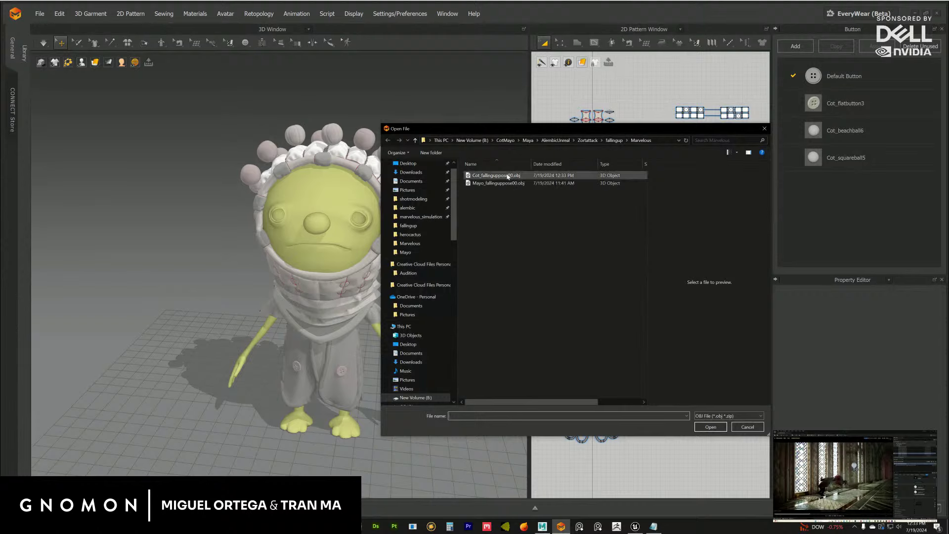
left_click_drag(581, 128, 634, 111)
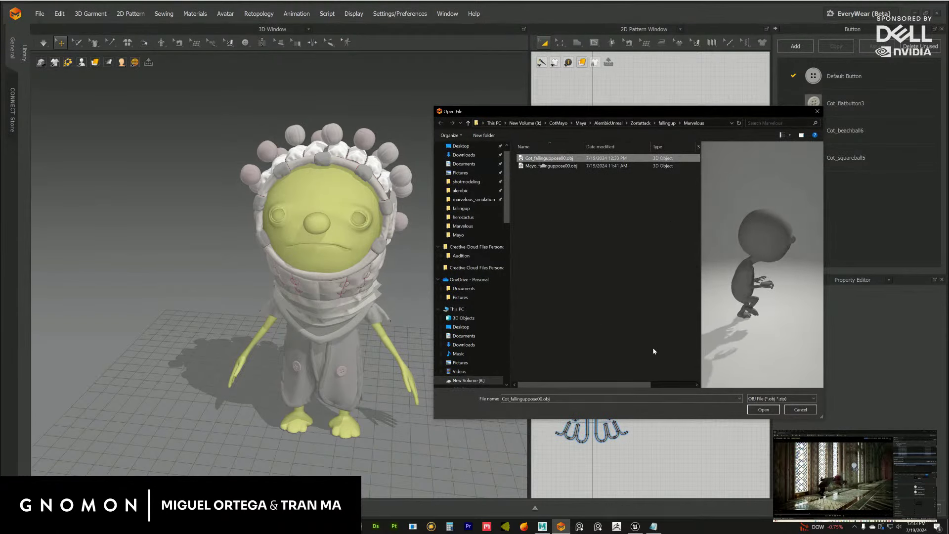
left_click(763, 410)
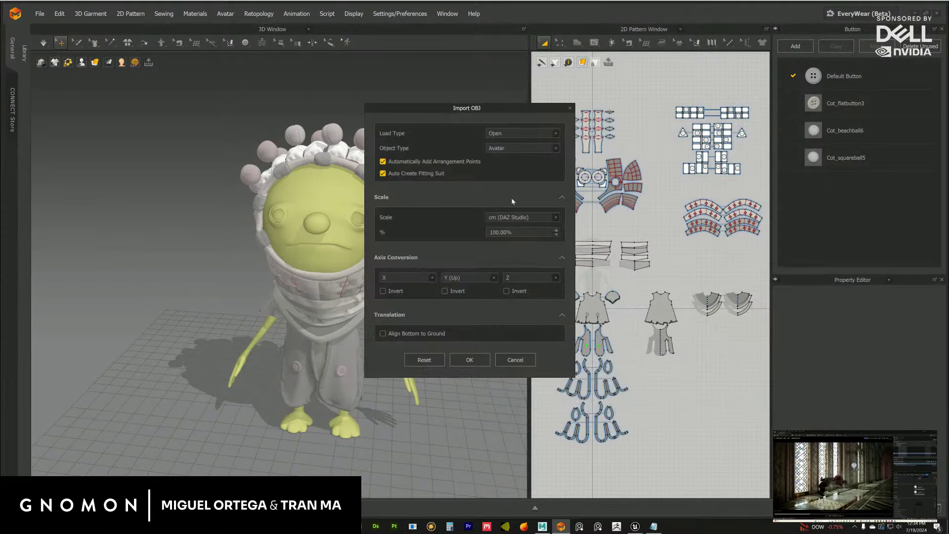
Step: Set the OBJ's object type to Morph Target and import it onto the Cot avatar
left_click_drag(492, 109, 562, 96)
left_click(588, 135)
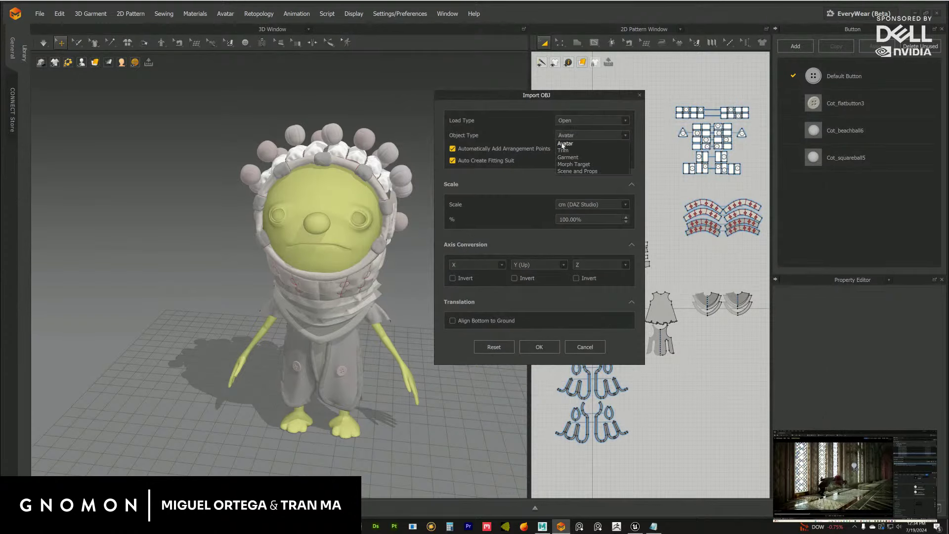
left_click(574, 164)
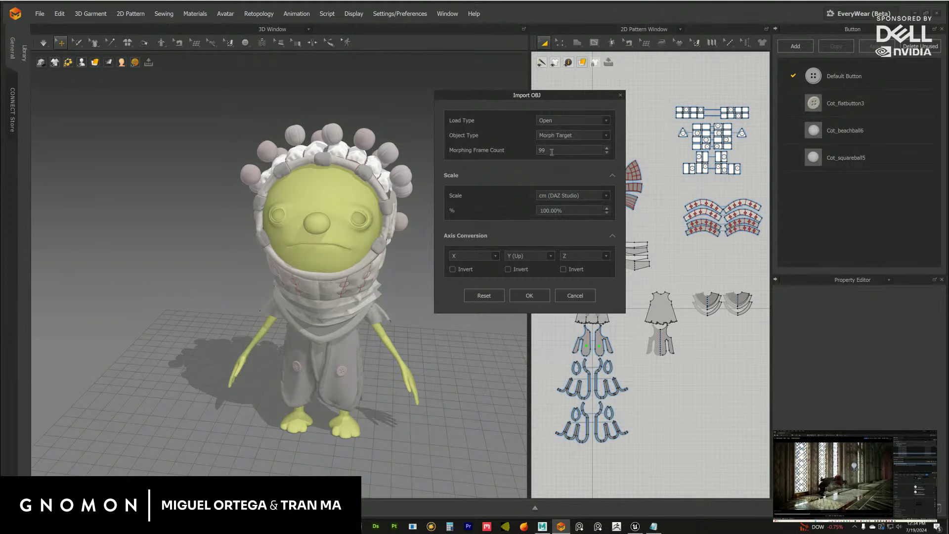
left_click(531, 296)
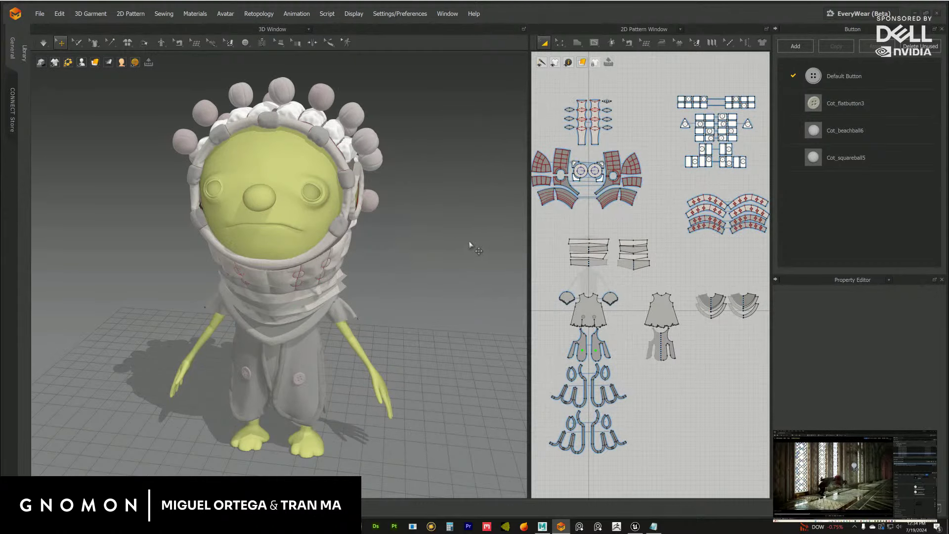
Step: Simulate the garment while the avatar morphs into the falling pose, inspect it from several angles, and try to stop the simulation
key("space")
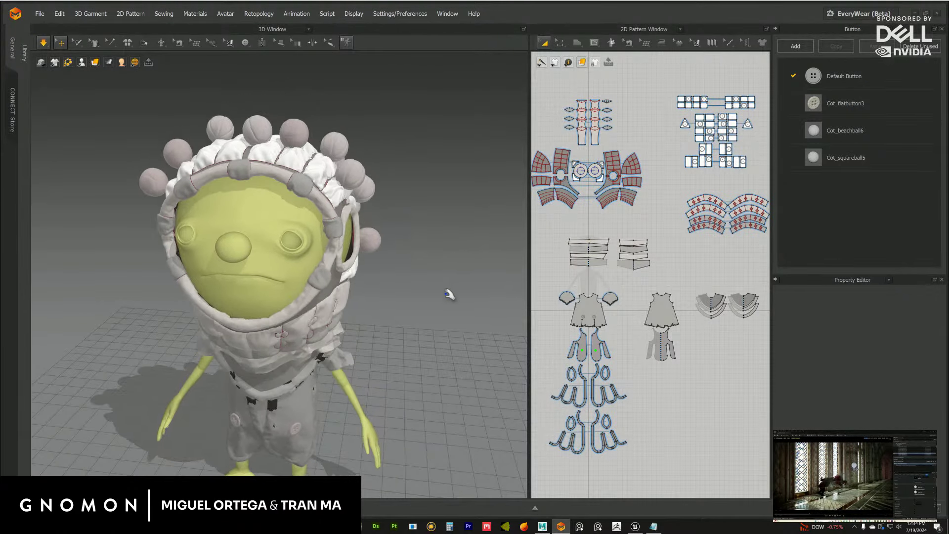
scroll(421, 309, "down", 5)
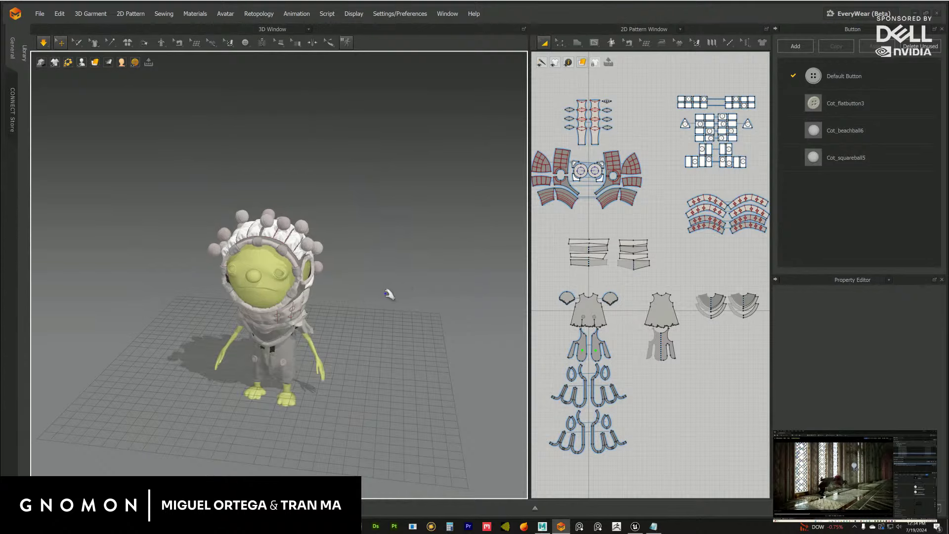
middle_click_drag(425, 259, 410, 268)
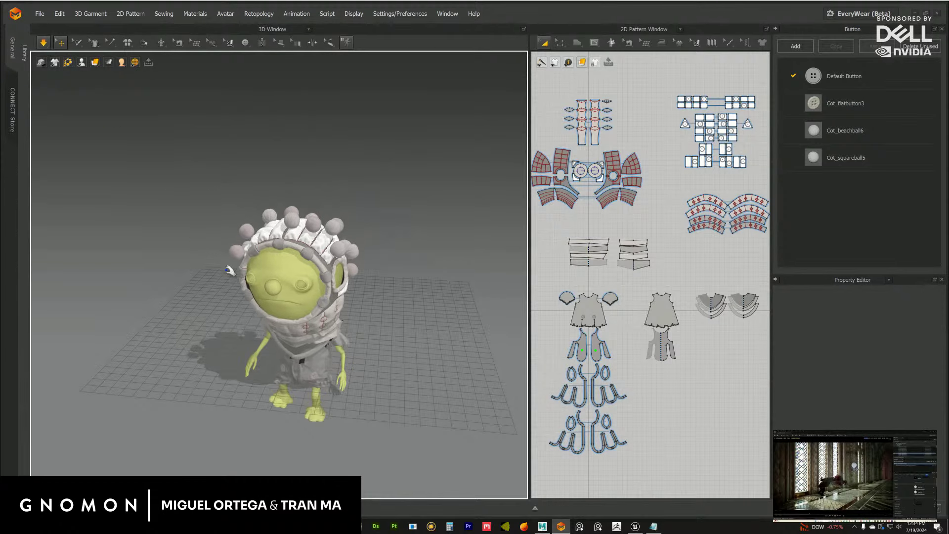
key("space")
key("space")
right_click_drag(280, 256, 259, 269)
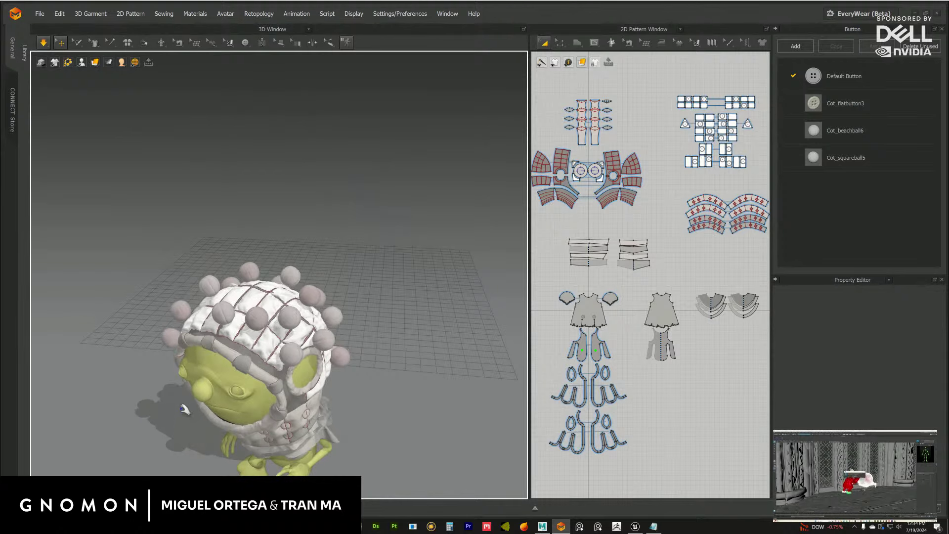
right_click_drag(276, 398, 194, 347)
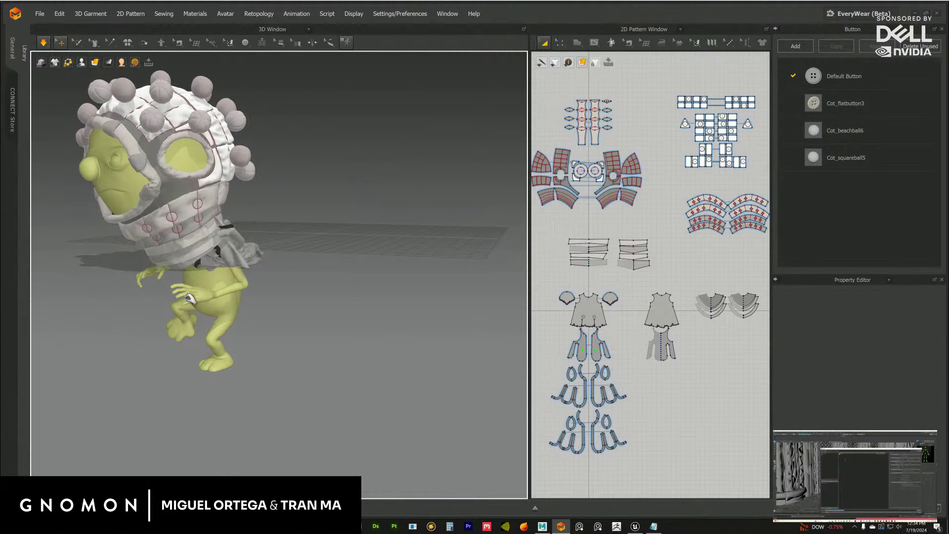
key("2")
right_click_drag(194, 298, 190, 296)
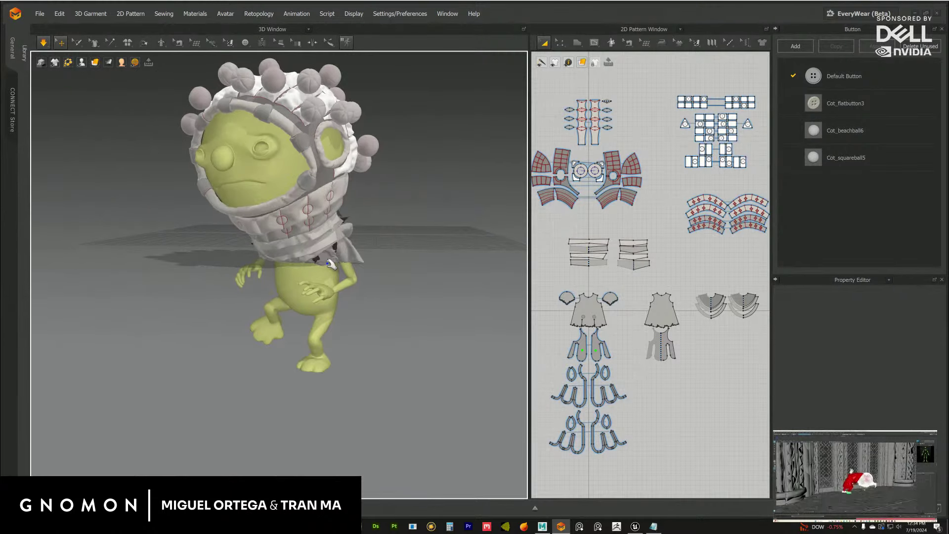
right_click_drag(258, 332, 303, 255)
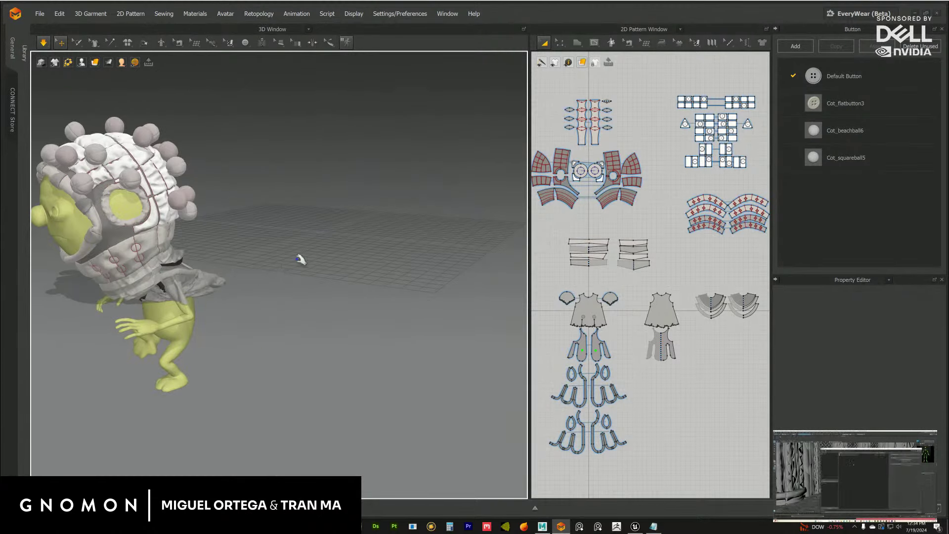
mouse_move(252, 288)
right_mouse_down()
mouse_move(333, 258)
mouse_move(239, 290)
mouse_move(248, 275)
right_mouse_up()
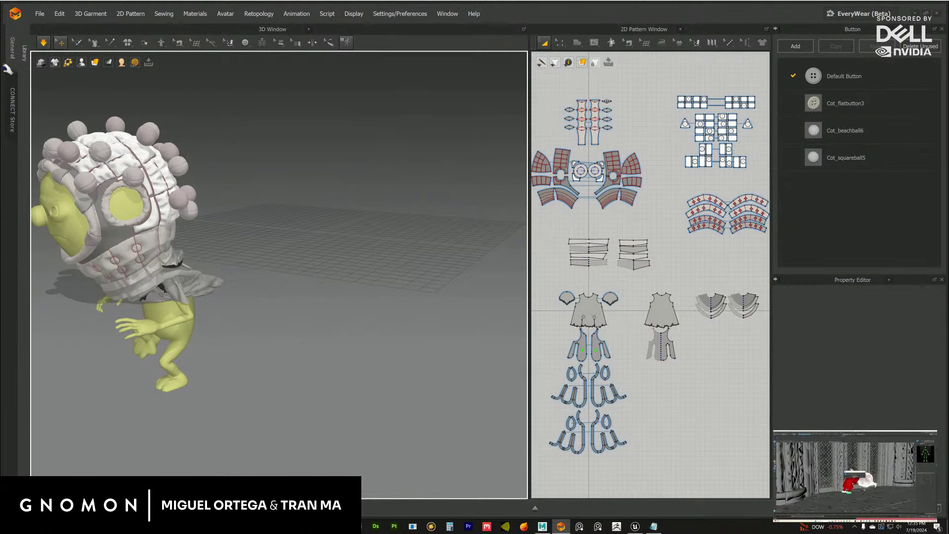
left_click(43, 43)
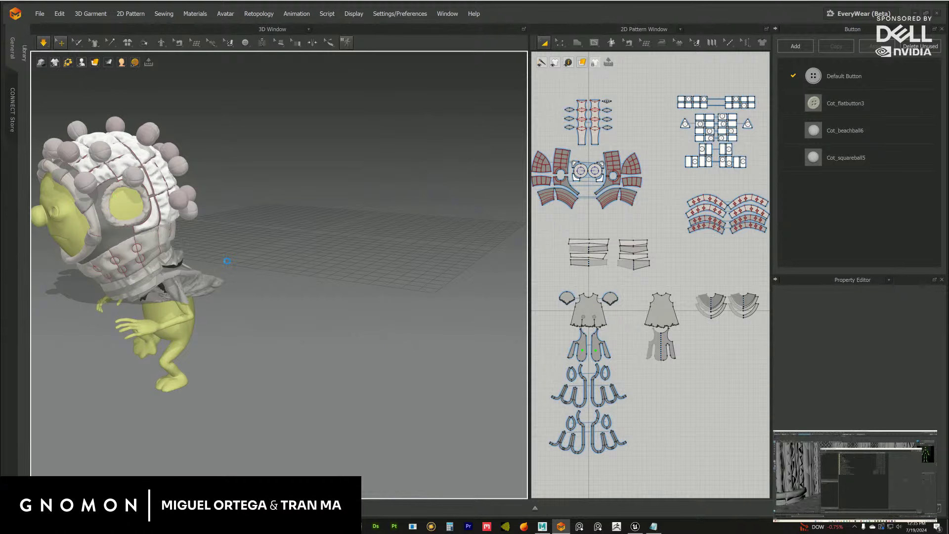
Step: Restart Marvelous Designer, dismiss its update notice and sign in with CLO-SET
right_click(560, 526)
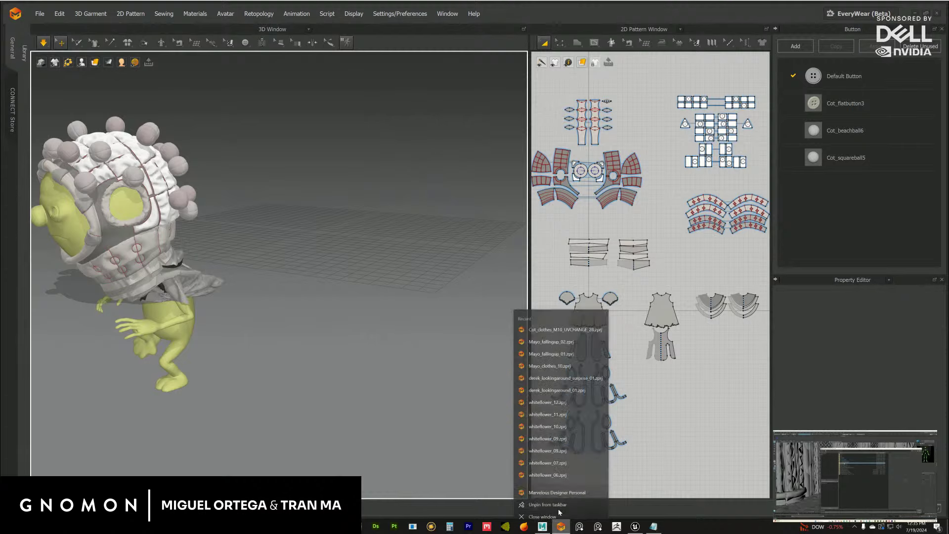
left_click(588, 406)
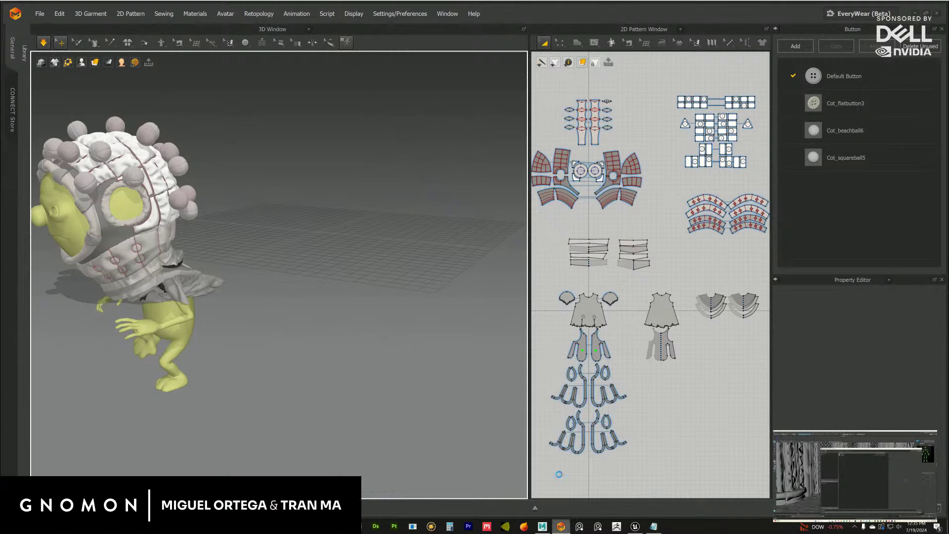
right_click(560, 526)
left_click(447, 275)
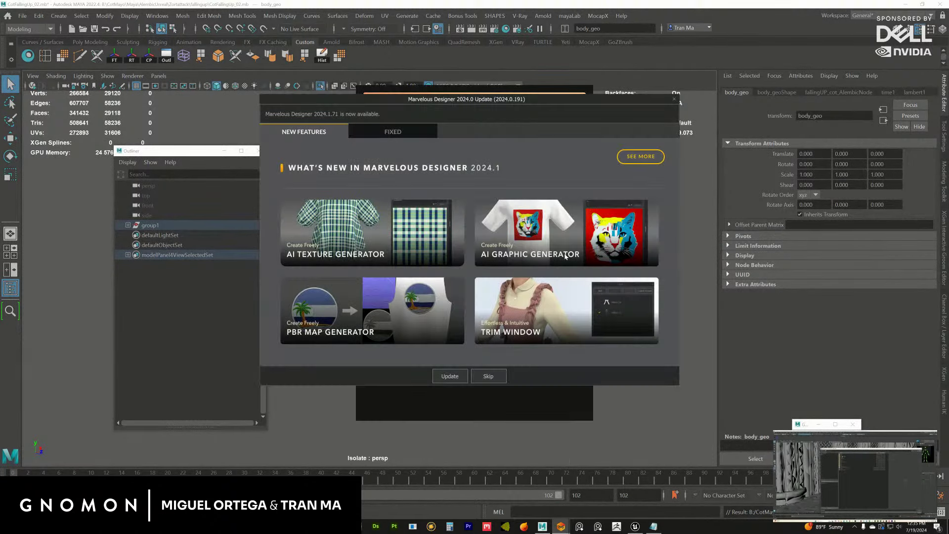
left_click(674, 99)
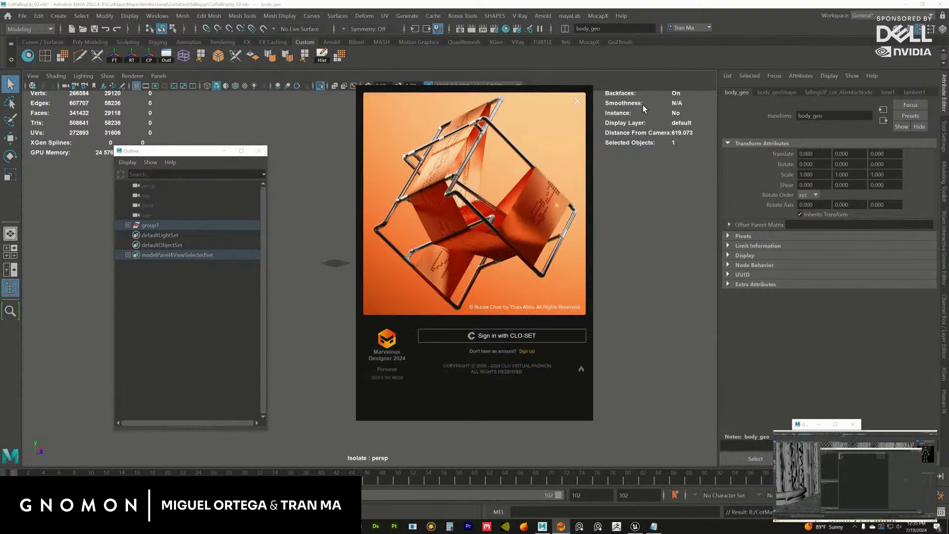
left_click(484, 335)
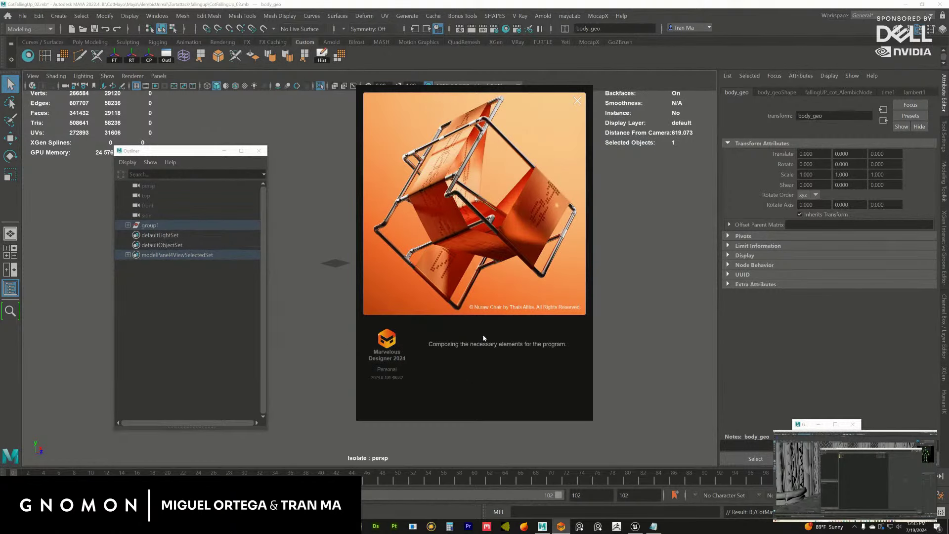
Step: Decline recovery of the autosave file and close the welcome notice
left_click(493, 389)
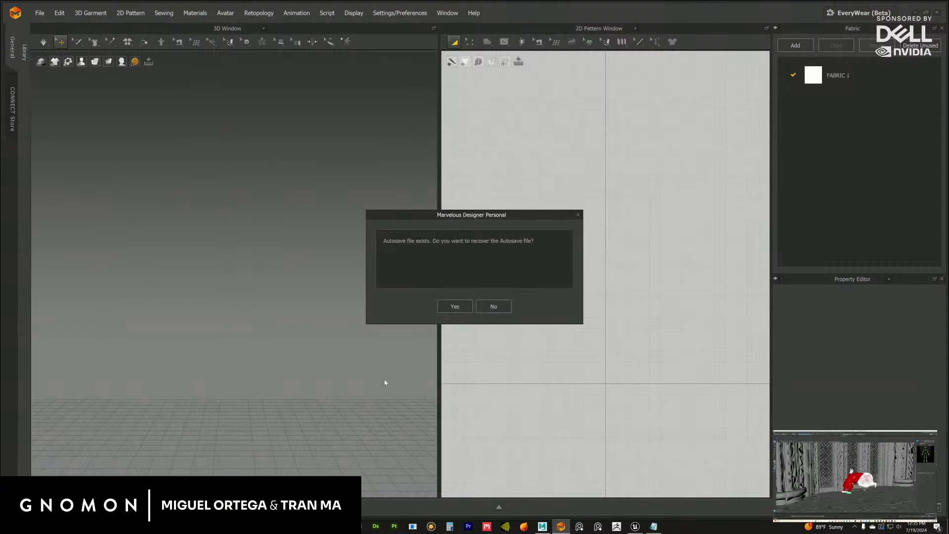
left_click(498, 305)
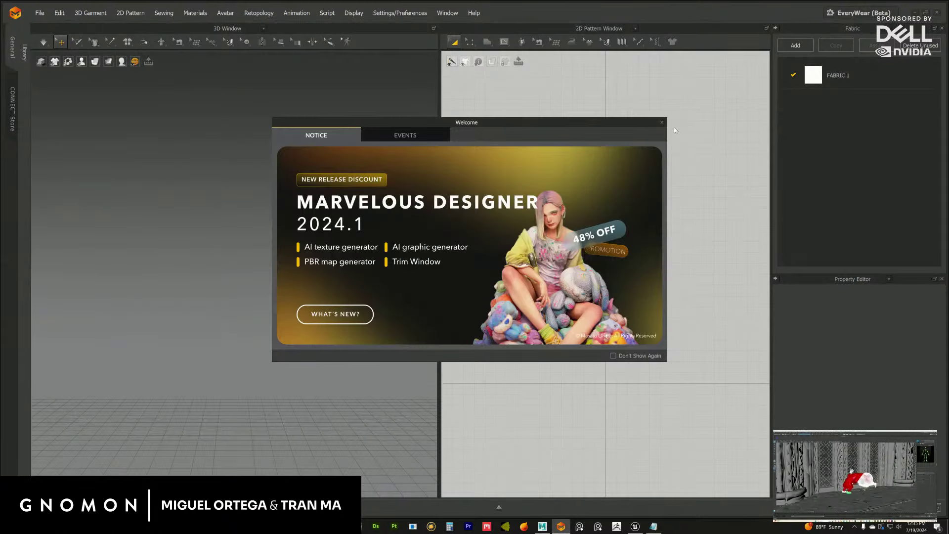
left_click(662, 123)
left_click(493, 306)
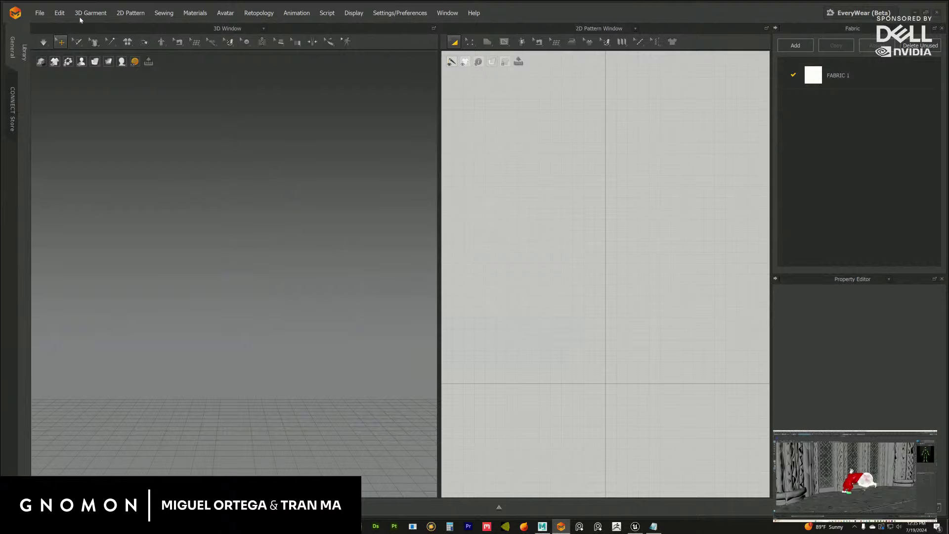
Step: Open the project Cot_clothes_M10_UVCHANGE_28.zprj from the Marvelous Cot folder
left_click(39, 13)
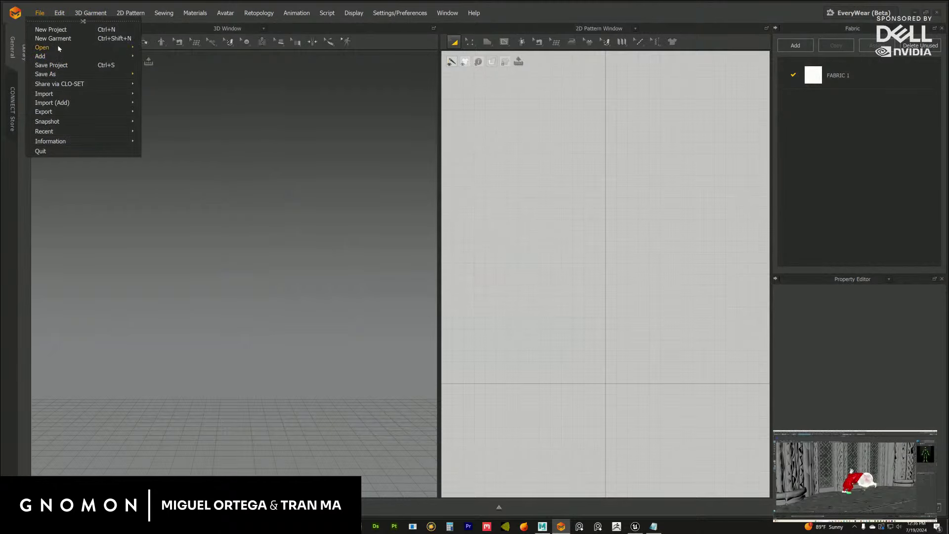
left_click(168, 65)
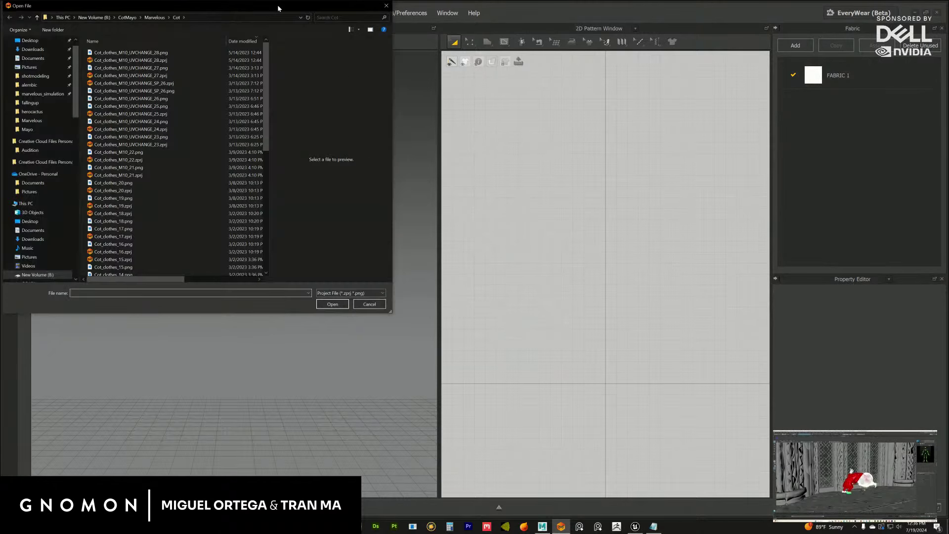
left_click_drag(279, 9, 642, 126)
left_click(494, 179)
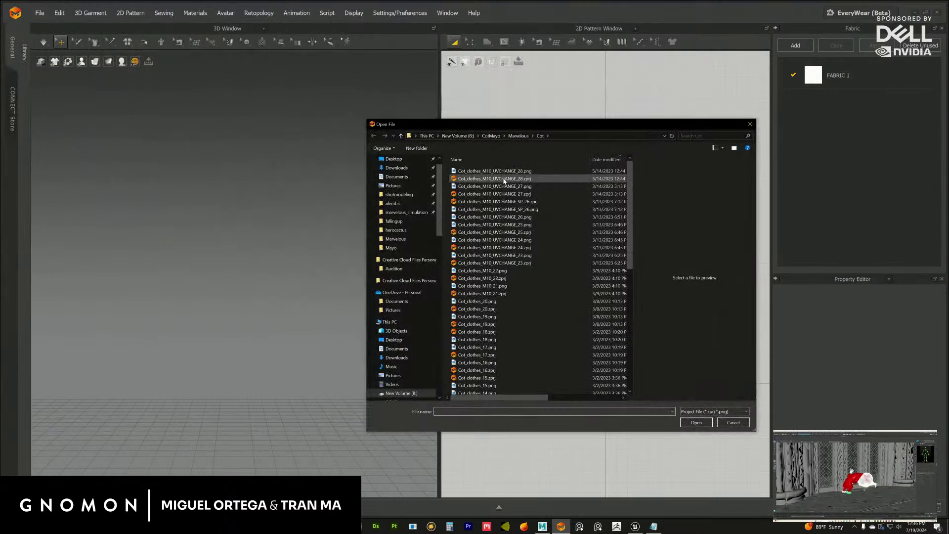
left_click(693, 424)
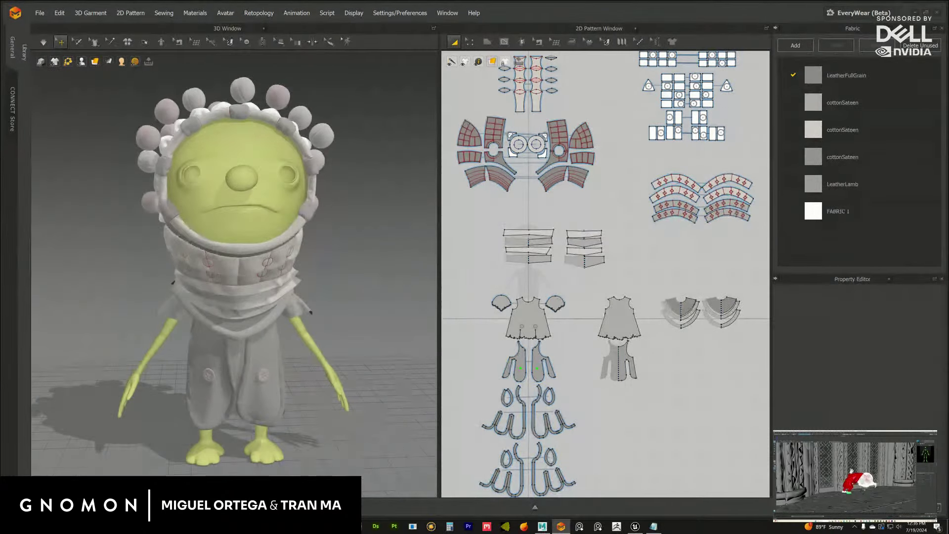
Step: Show the Scene Browser, open the environment's Simulation Properties and review the ground collision settings
right_click(822, 36)
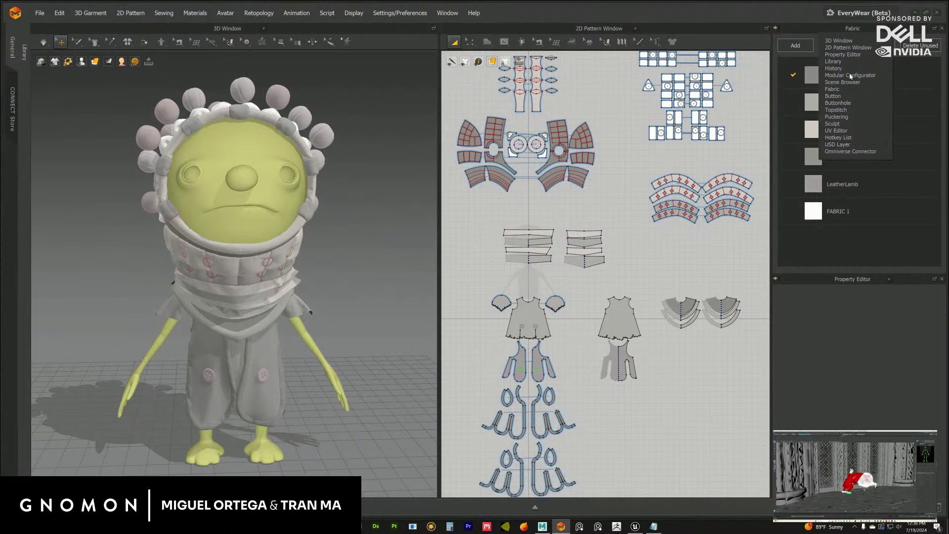
left_click(849, 82)
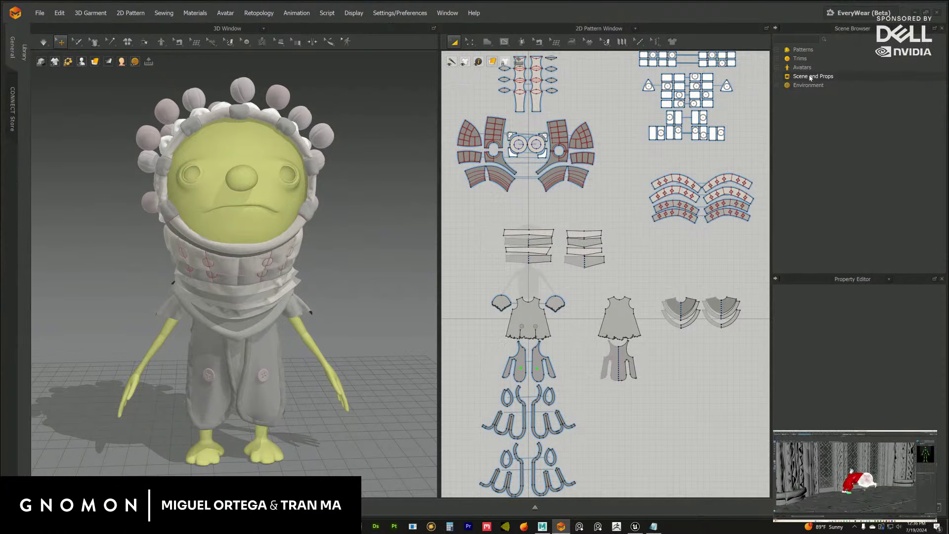
left_click(776, 85)
left_click(808, 118)
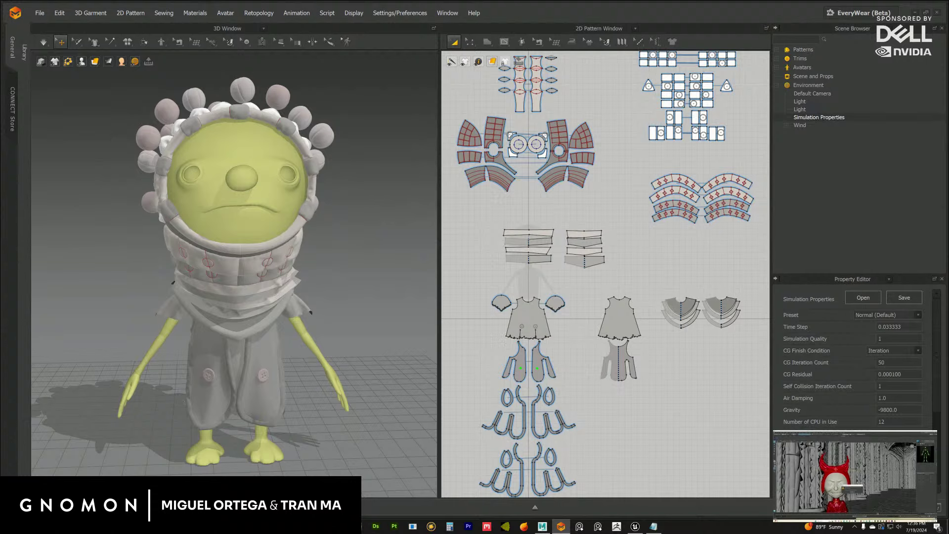
scroll(925, 378, "down", 3)
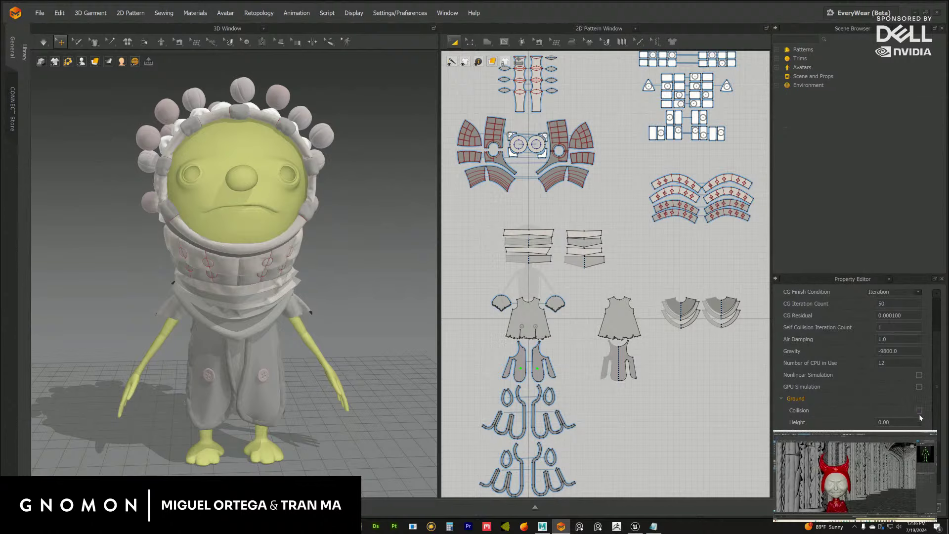
left_click(782, 399)
left_click(781, 399)
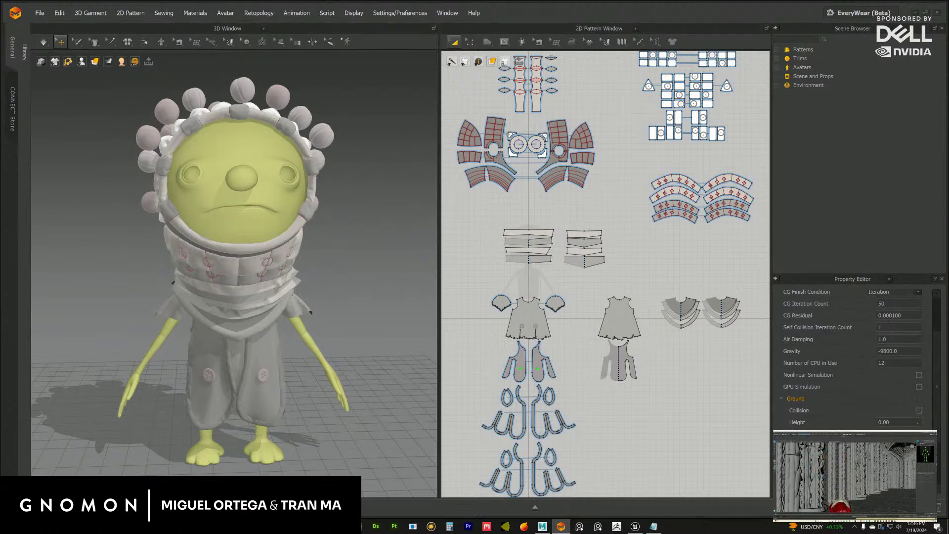
left_click(781, 399)
Step: Import Cot_fallinguppose00.obj onto the avatar with its object type set to Morph Target
scroll(274, 299, "down", 5)
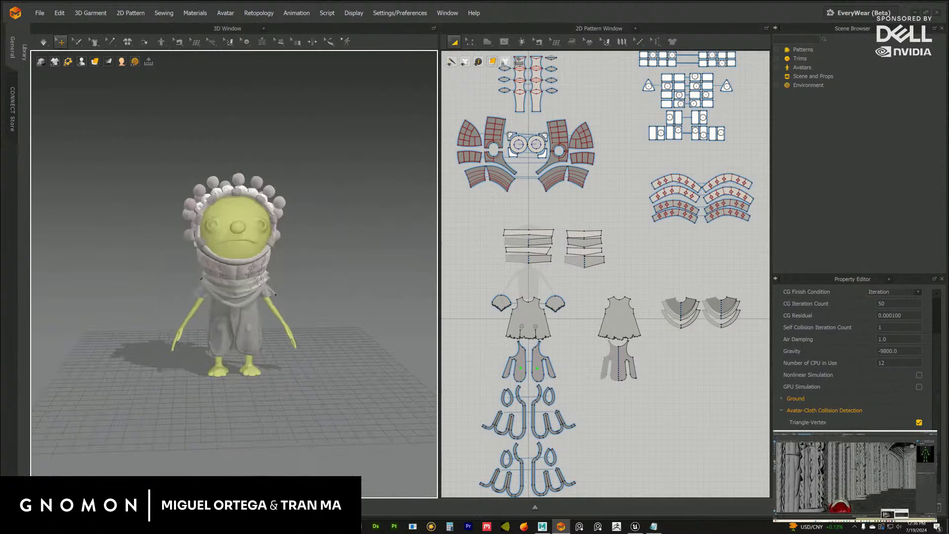
right_click_drag(273, 299, 247, 282)
left_click(40, 13)
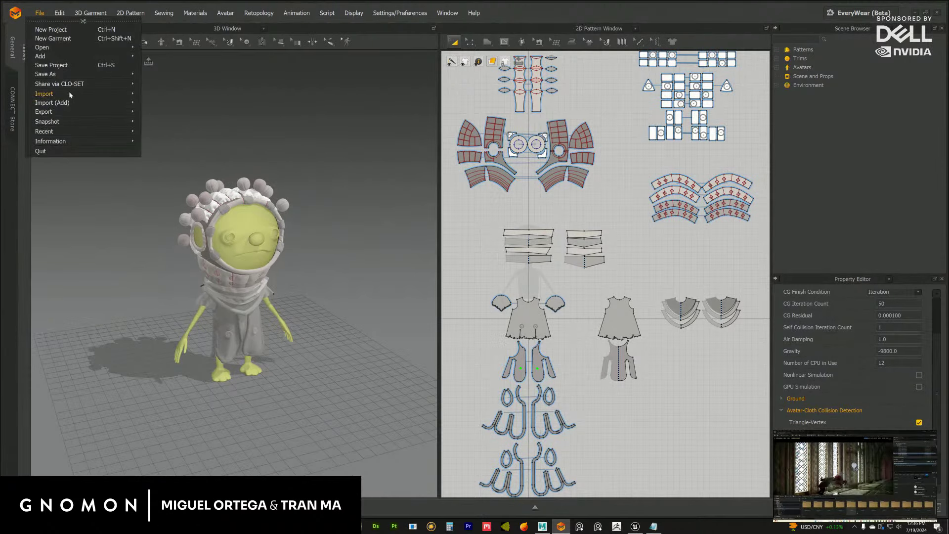
mouse_move(71, 94)
left_click(154, 101)
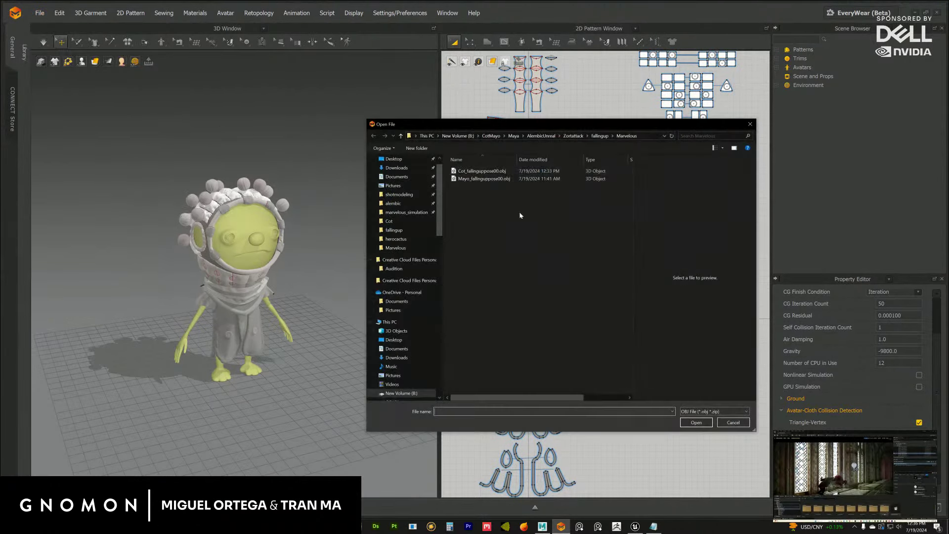
left_click(482, 171)
left_click(696, 422)
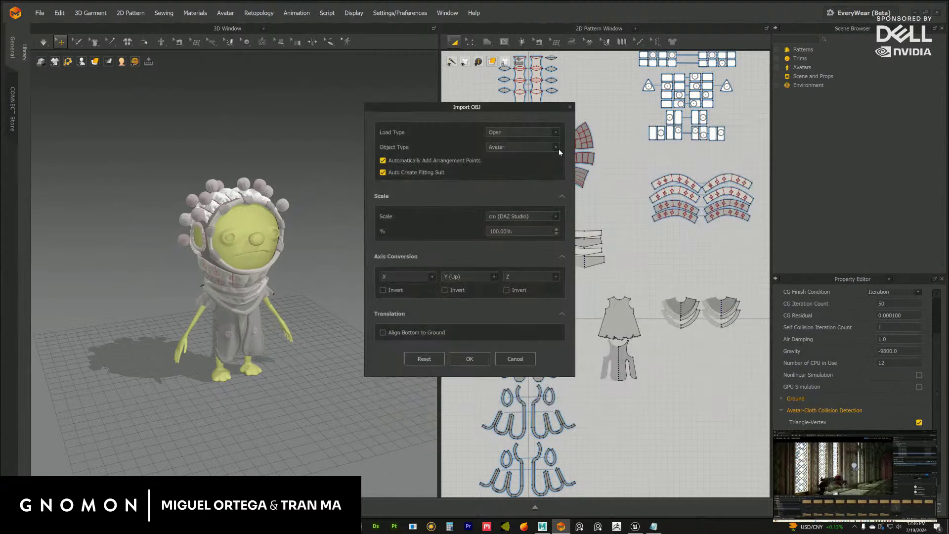
left_click(523, 147)
left_click(504, 179)
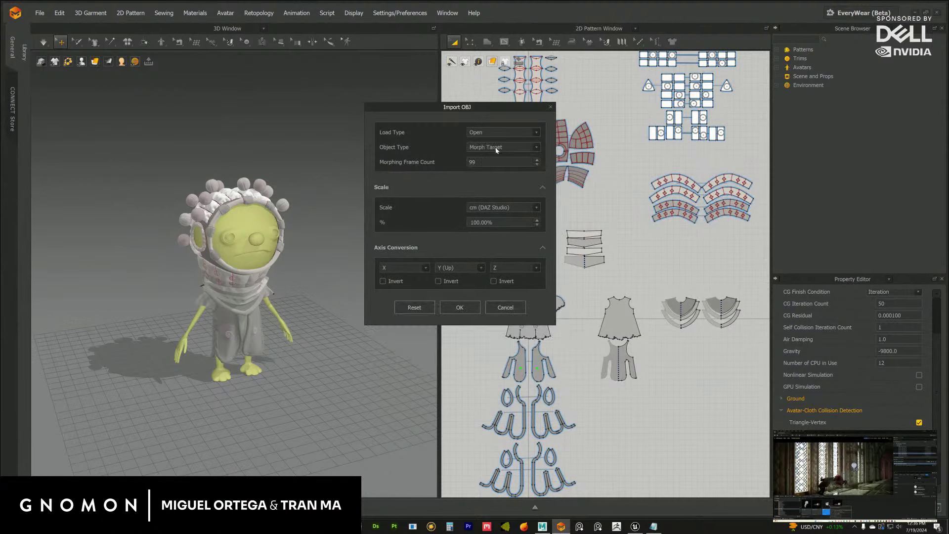
left_click(459, 308)
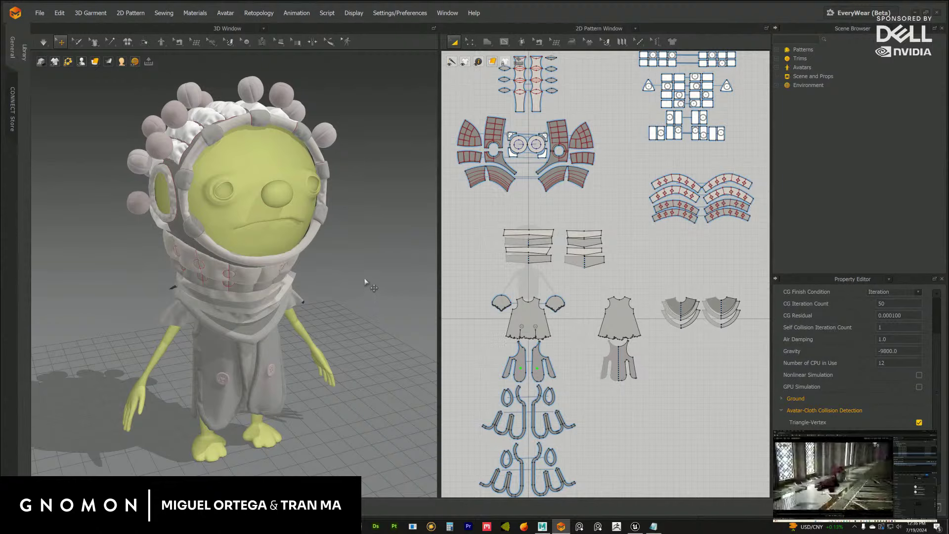
Step: Simulate the garment while the avatar morphs into the falling pose, and inspect the draped clothing up close
key("space")
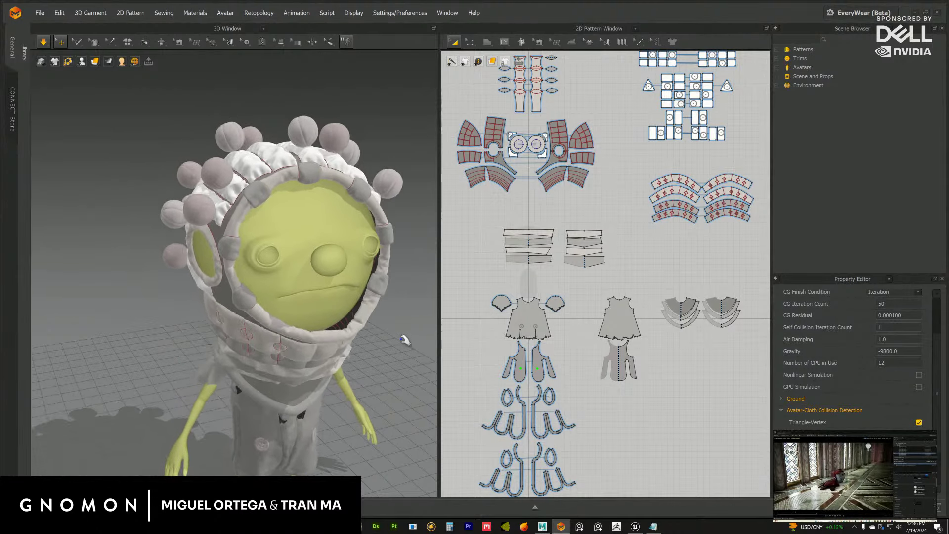
scroll(398, 338, "down", 10)
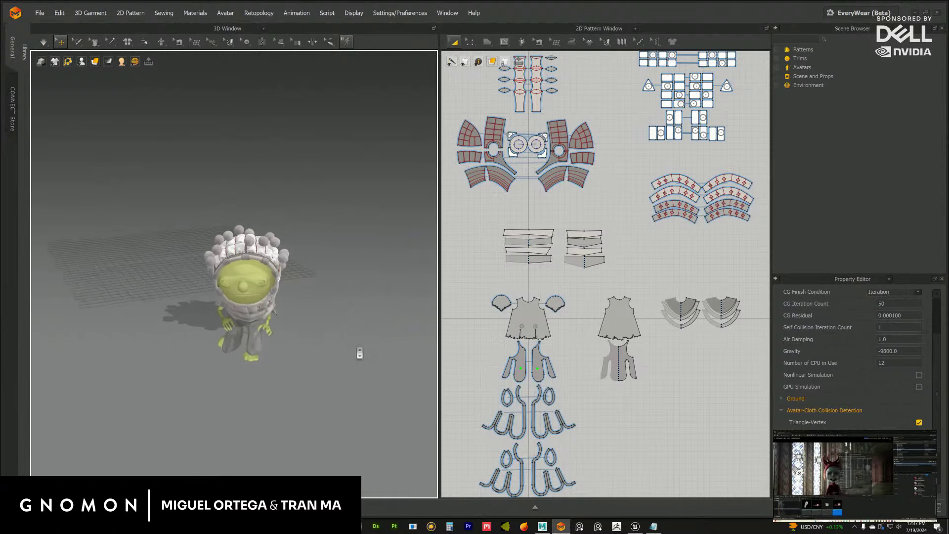
scroll(365, 350, "up", 10)
scroll(376, 352, "down", 10)
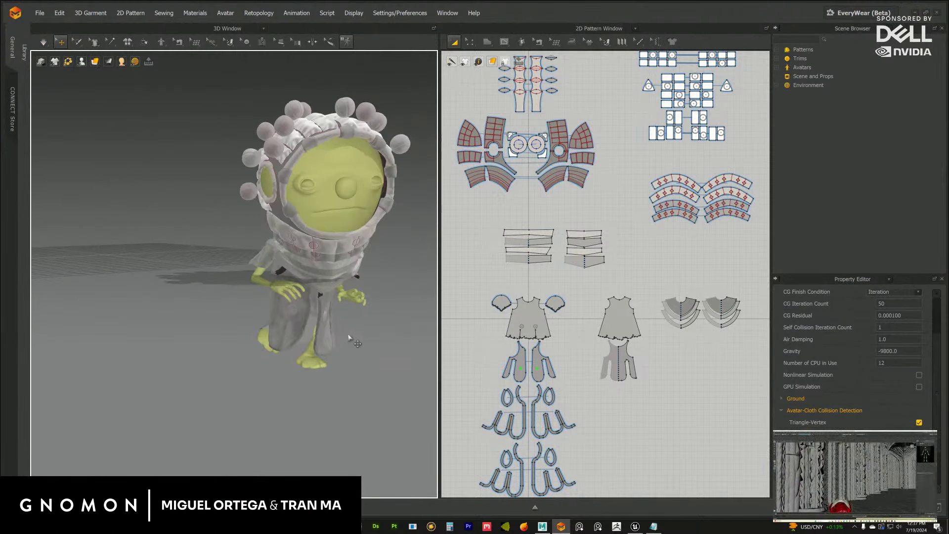
scroll(378, 349, "up", 4)
right_click_drag(380, 347, 348, 349)
scroll(346, 350, "up", 5)
scroll(346, 351, "down", 5)
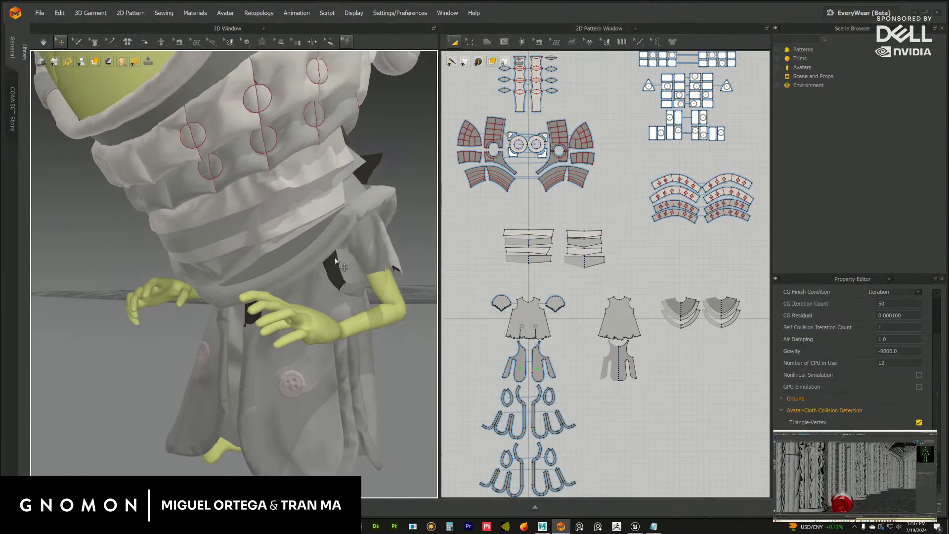
Step: Run the simulation again while tugging the garment layers below the collar upward, and stop it
left_click(43, 42)
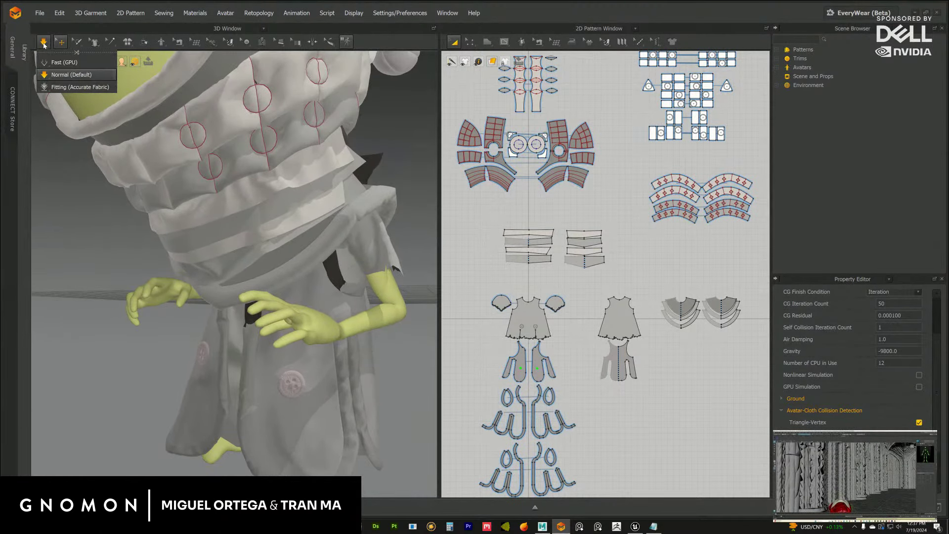
left_click(43, 43)
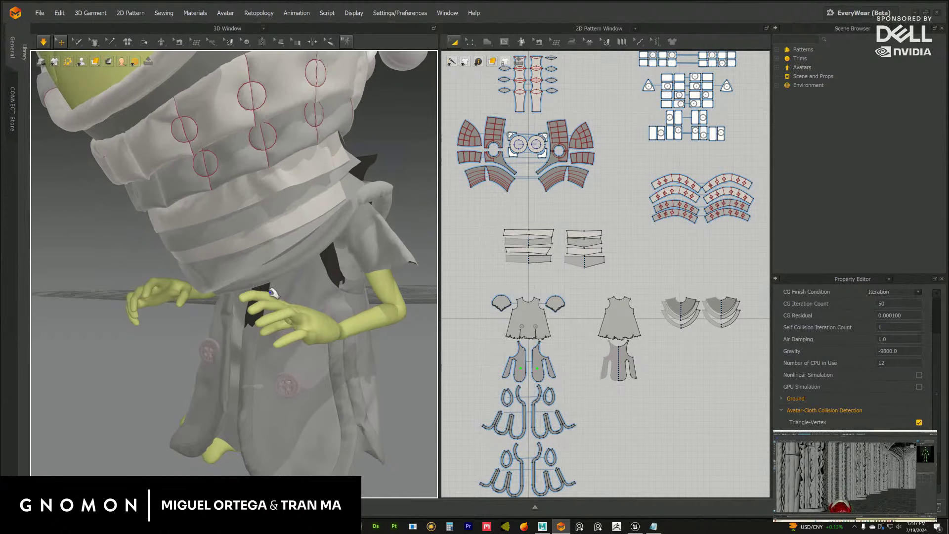
left_click_drag(274, 294, 354, 210)
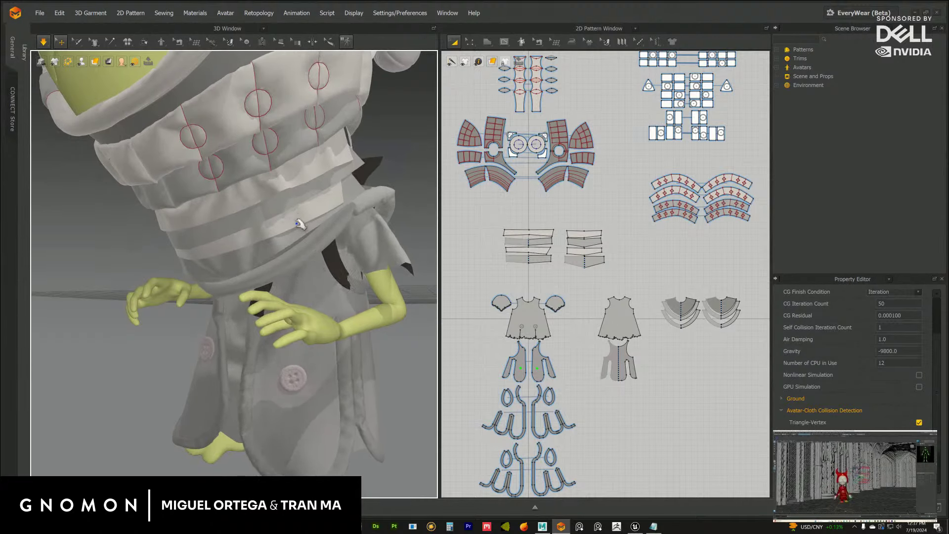
right_click_drag(308, 273, 123, 104)
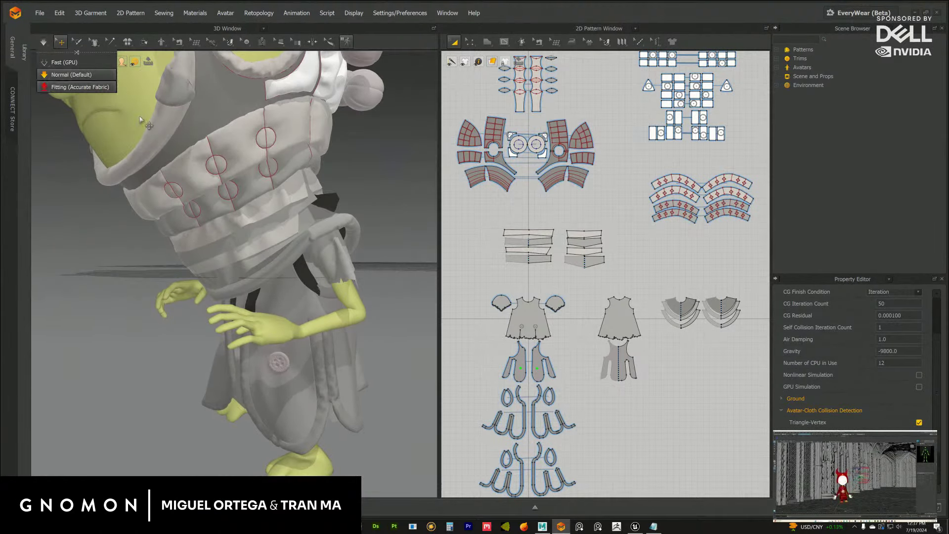
Step: Pick the dark trims poking through near the arm, and nudge the overalls' front edge trim outward
scroll(283, 256, "up", 5)
scroll(280, 249, "up", 2)
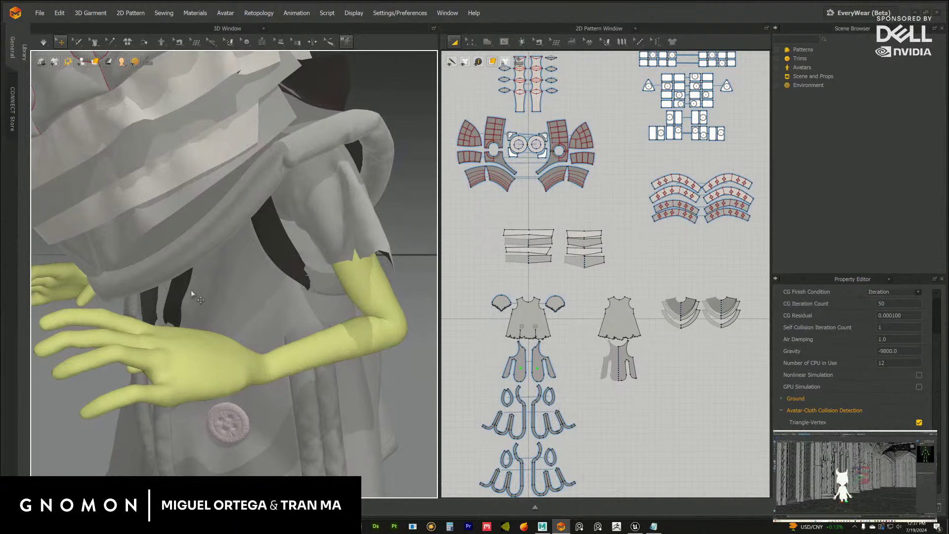
left_click(276, 237)
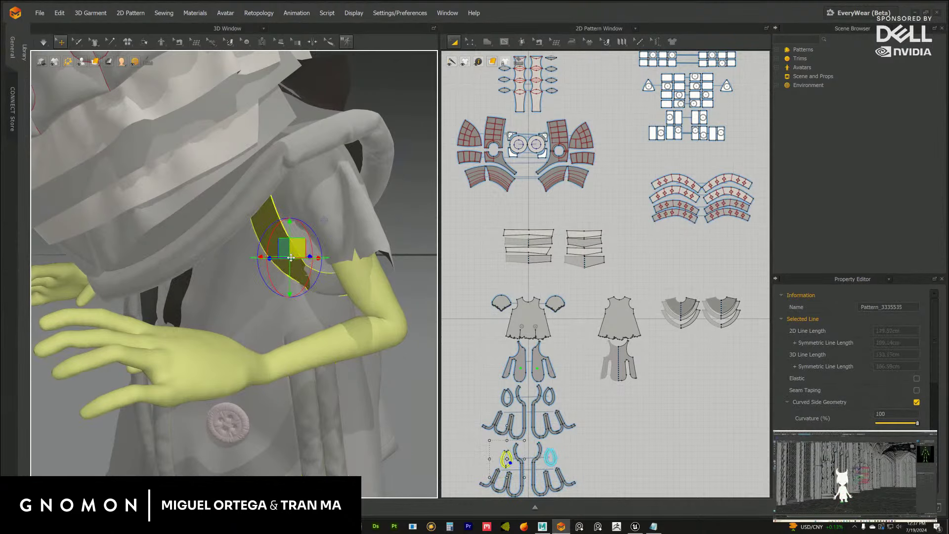
mouse_move(262, 258)
right_mouse_down()
mouse_move(249, 269)
mouse_move(260, 282)
mouse_move(239, 272)
mouse_move(289, 257)
mouse_move(229, 283)
right_mouse_up()
left_click(235, 275)
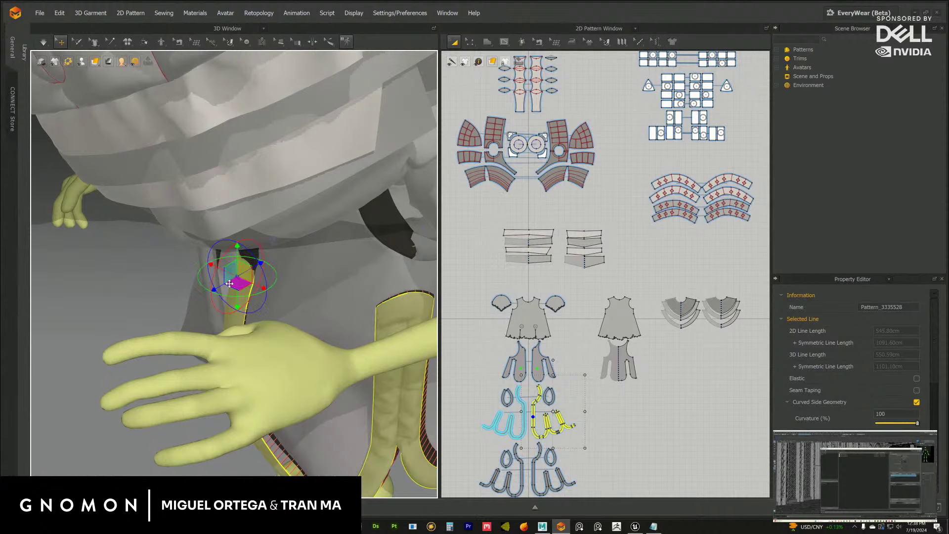
left_click_drag(216, 289, 211, 292)
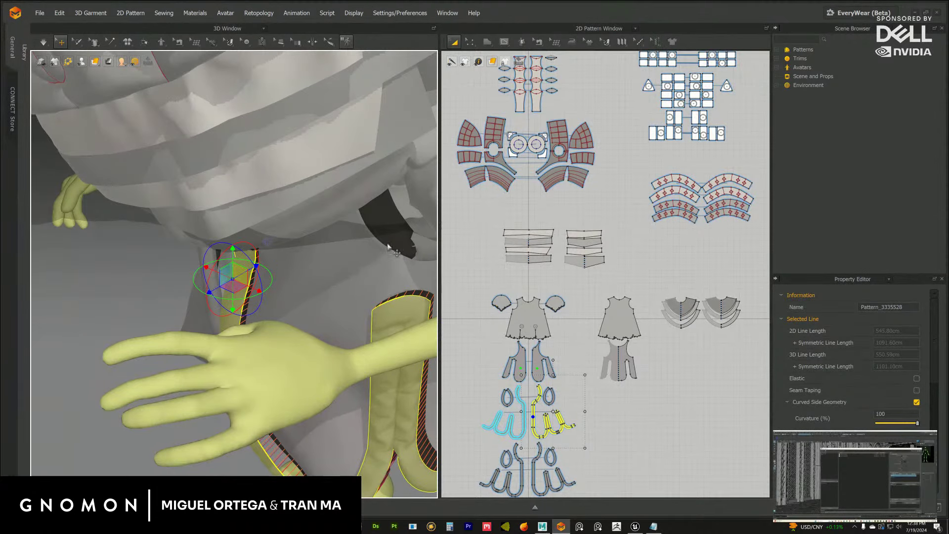
Step: Select the overalls' armhole trim beside the forearm and shift it outward from the body
left_click(414, 244)
right_click_drag(418, 252, 419, 254)
left_click_drag(419, 254, 432, 253)
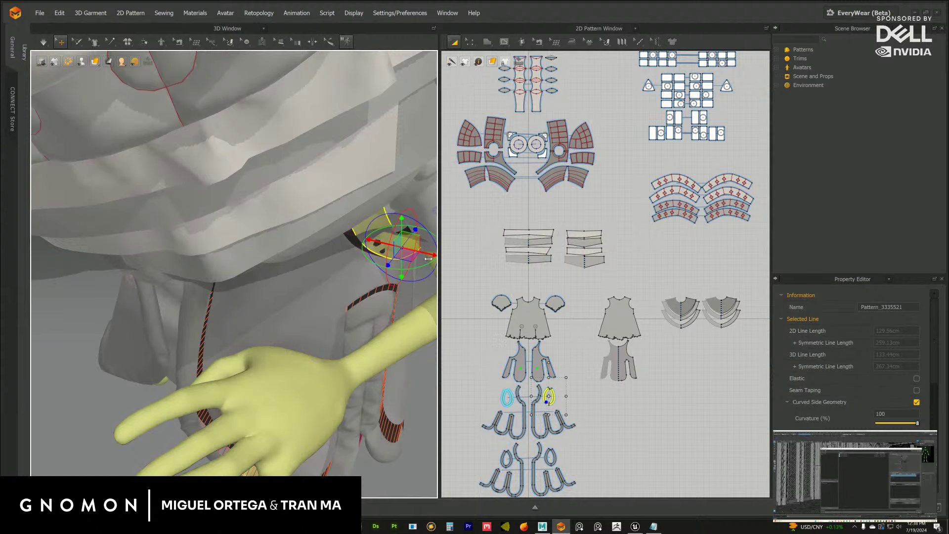
Step: Pull the overalls' edge trim outward at the rear hem and restart the garment simulation
right_click_drag(383, 263, 299, 236)
scroll(395, 238, "down", 5)
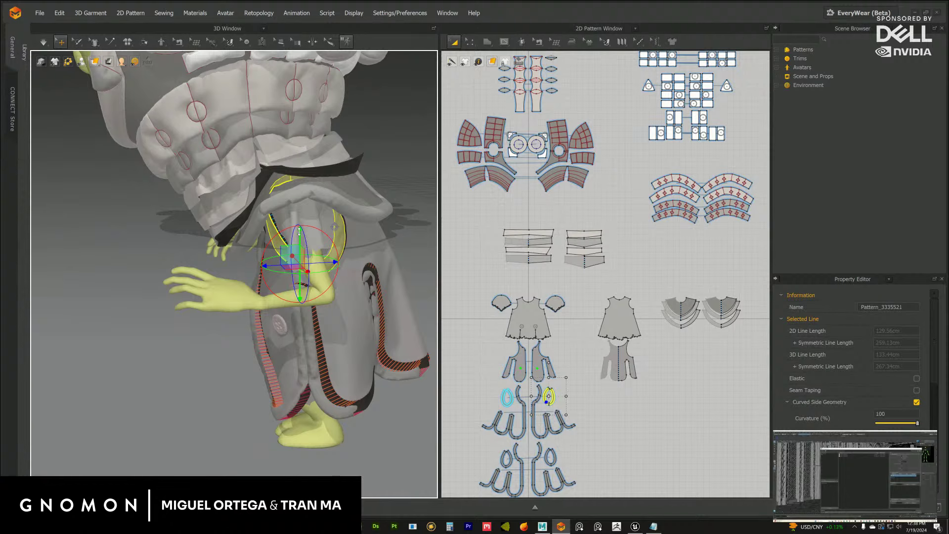
left_click(400, 376)
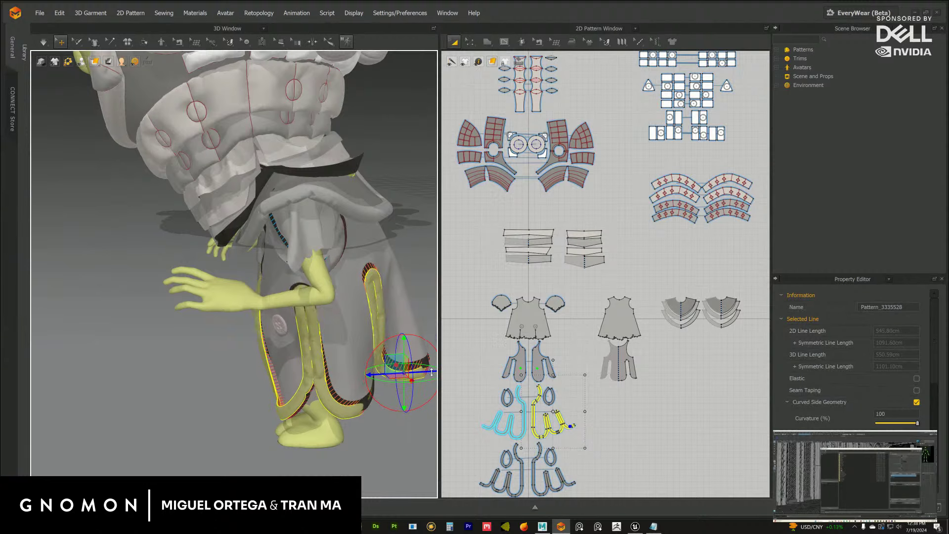
left_click(43, 41)
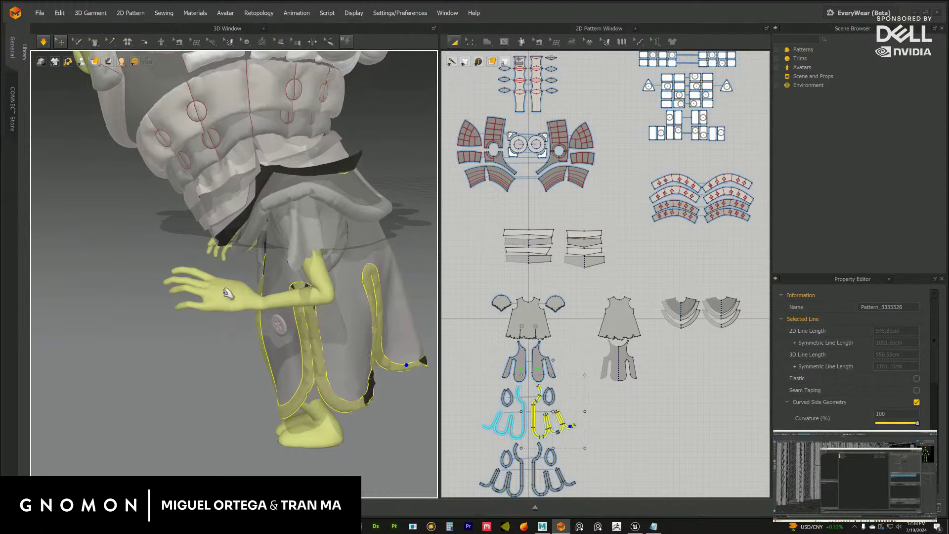
Step: Tug the overalls' dark inner edge trim at the rear hem while the simulation runs
right_click_drag(228, 294, 309, 255)
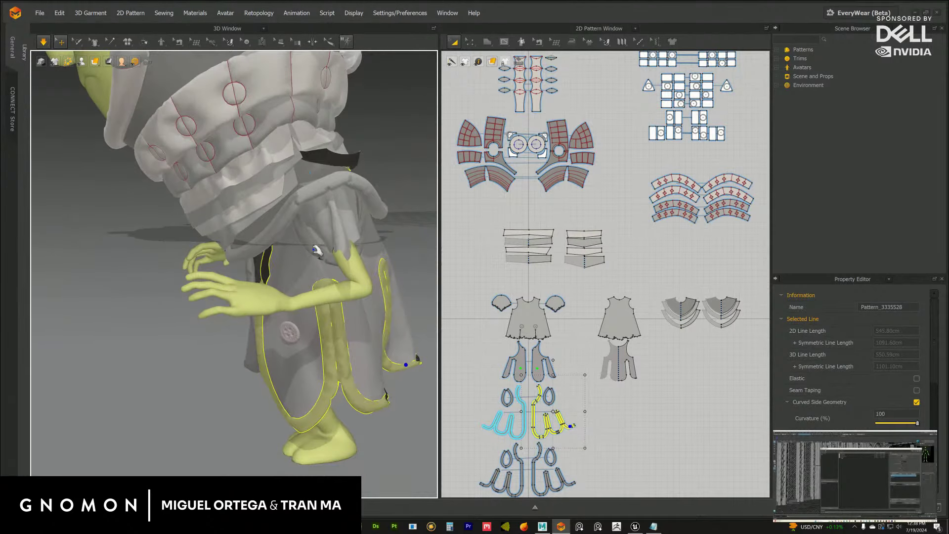
right_click_drag(324, 325, 317, 332)
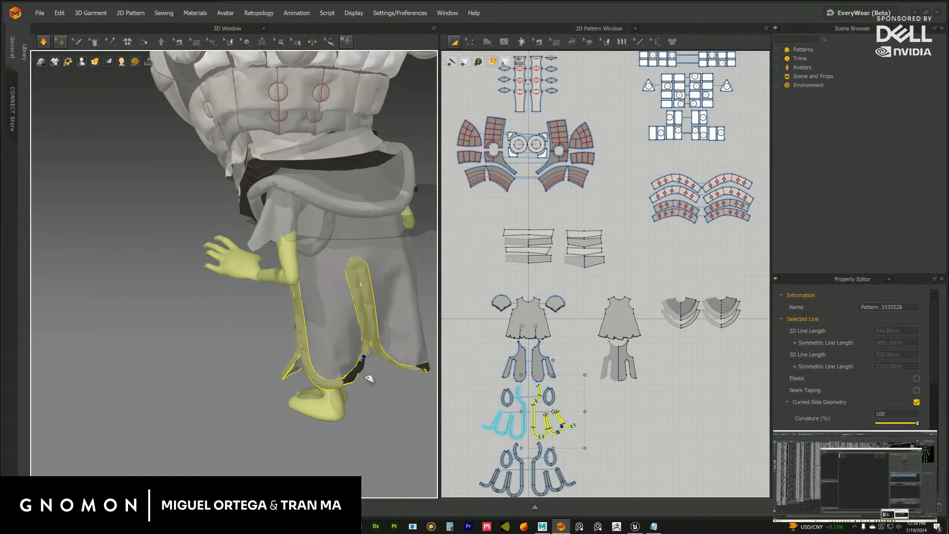
left_click(365, 389)
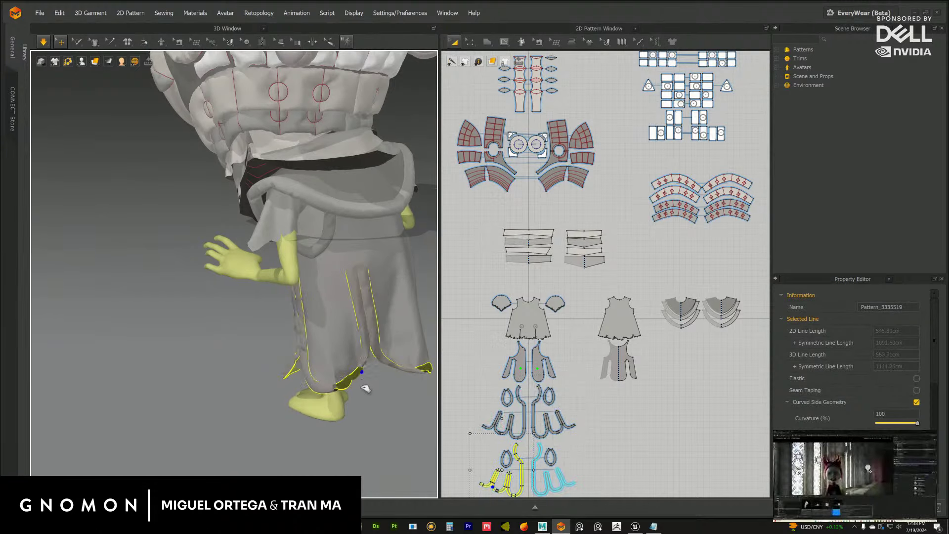
right_click_drag(366, 388, 326, 255)
Step: Pull the dark inner trim at the overalls' front opening during simulation and stop simulating
key("space")
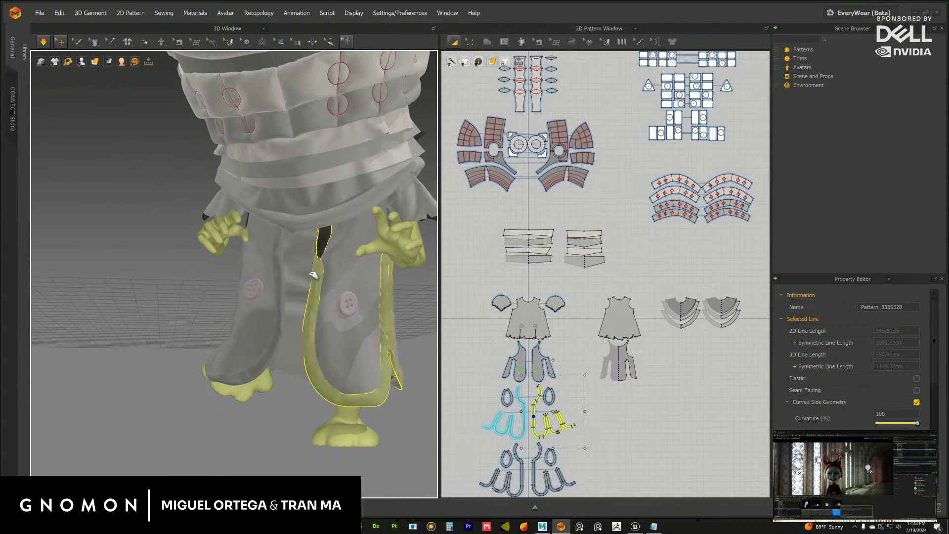
left_click_drag(327, 258, 330, 249)
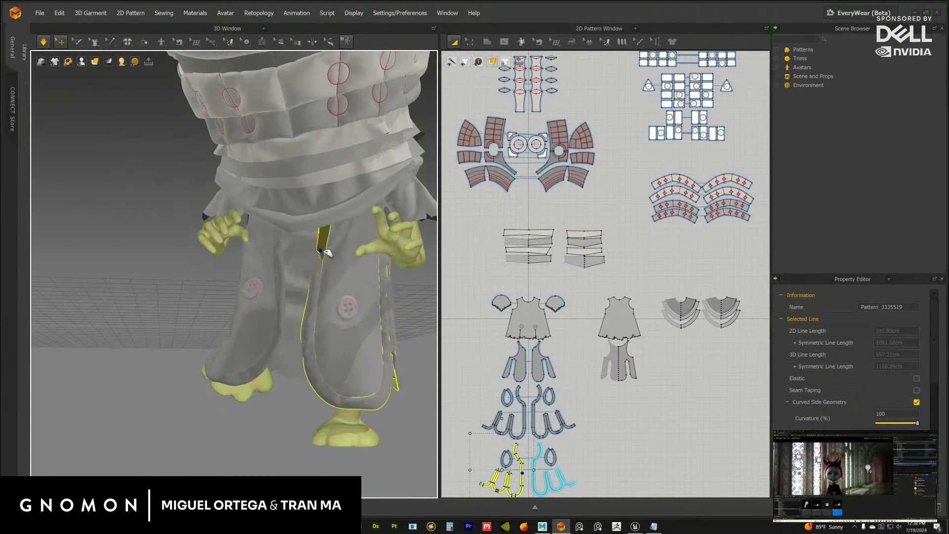
right_click_drag(378, 260, 352, 260)
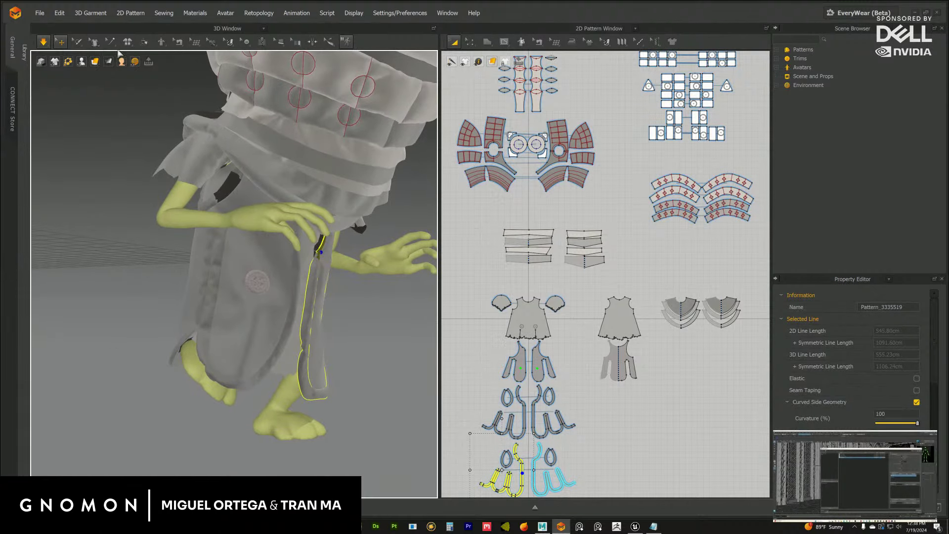
right_click_drag(303, 254, 365, 316)
Step: Select the overalls' outer and inner edge trims together and display the fabric list
left_click(281, 237)
scroll(263, 249, "up", 3)
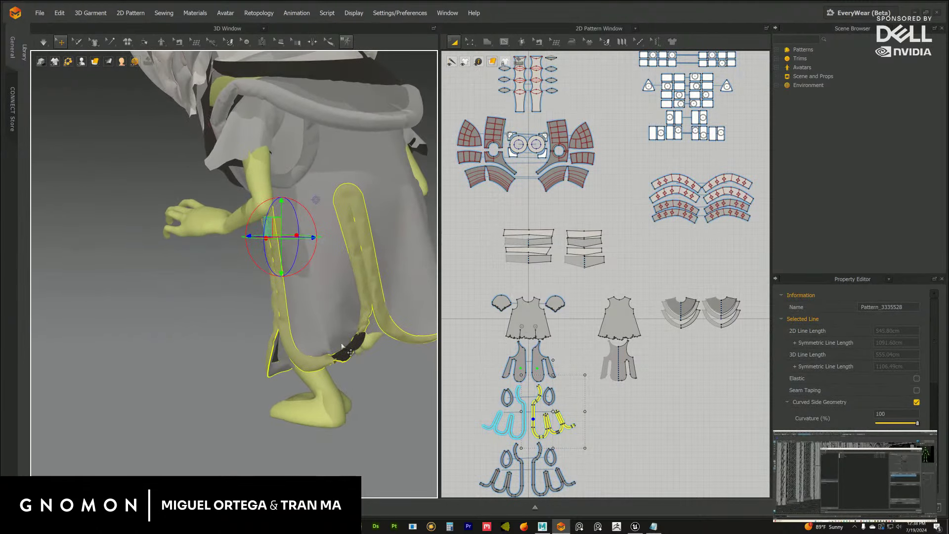
left_click(373, 320)
left_click(362, 280, "shift")
key("2")
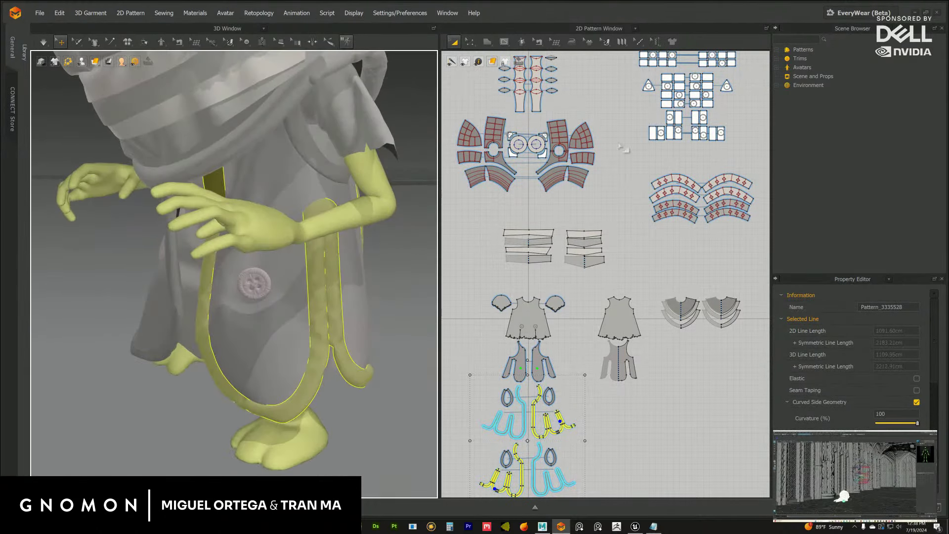
left_click(853, 28)
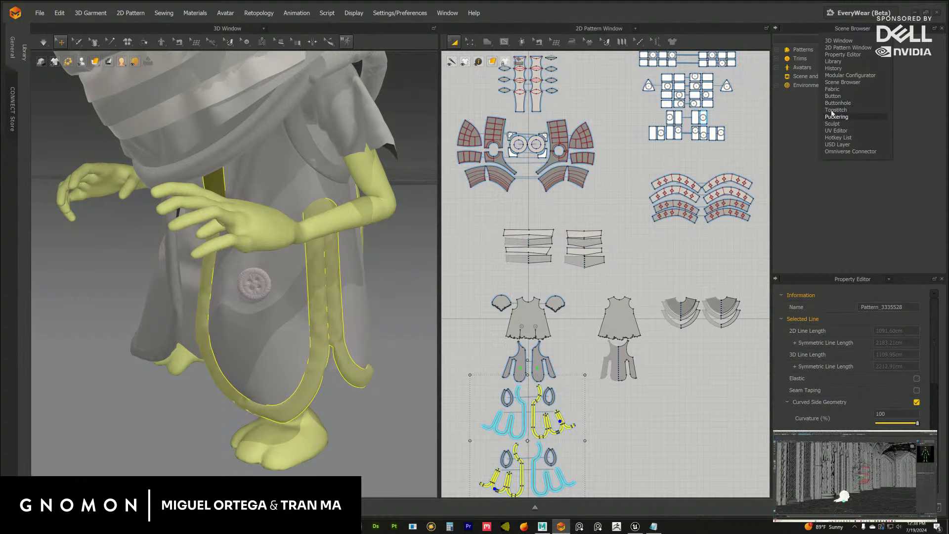
left_click(832, 89)
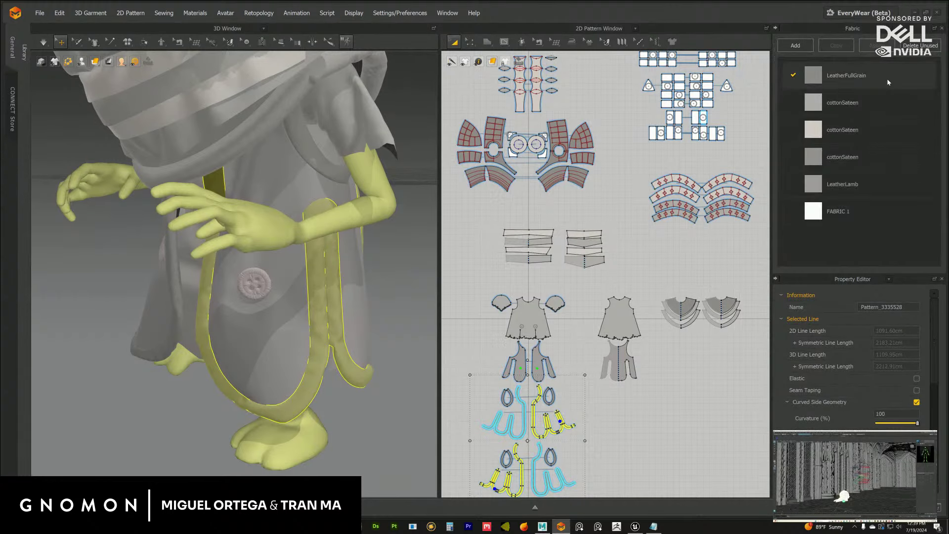
Step: Reselect the outer edge trim together with the dark inner one and assign the LeatherFullGrain fabric to both
middle_click_drag(692, 196, 731, 132)
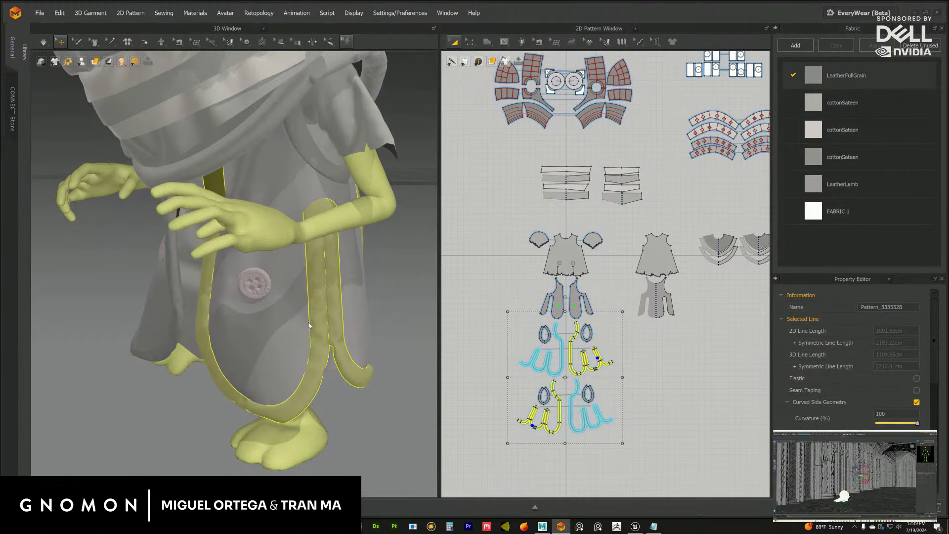
left_click(328, 320)
scroll(226, 202, "up", 3)
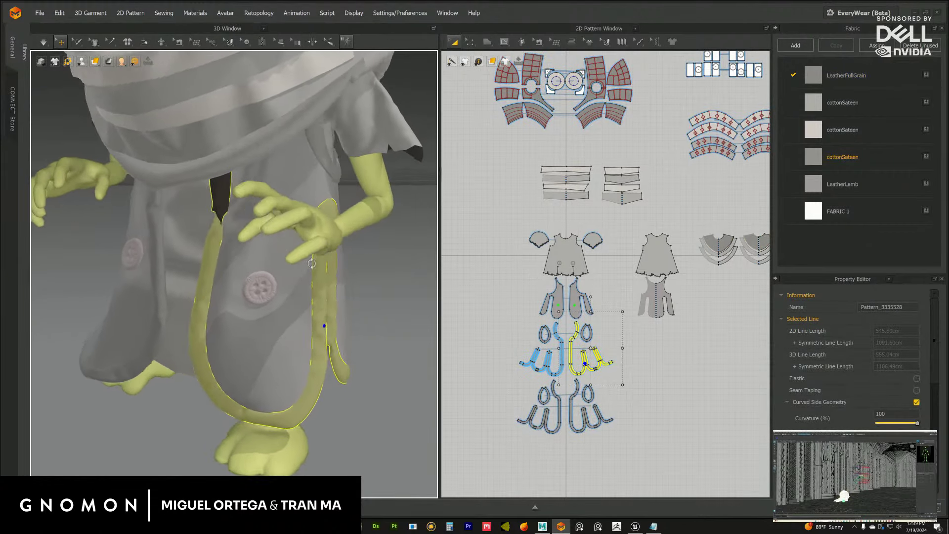
left_click(227, 202, "shift")
right_click_drag(227, 202, 297, 208)
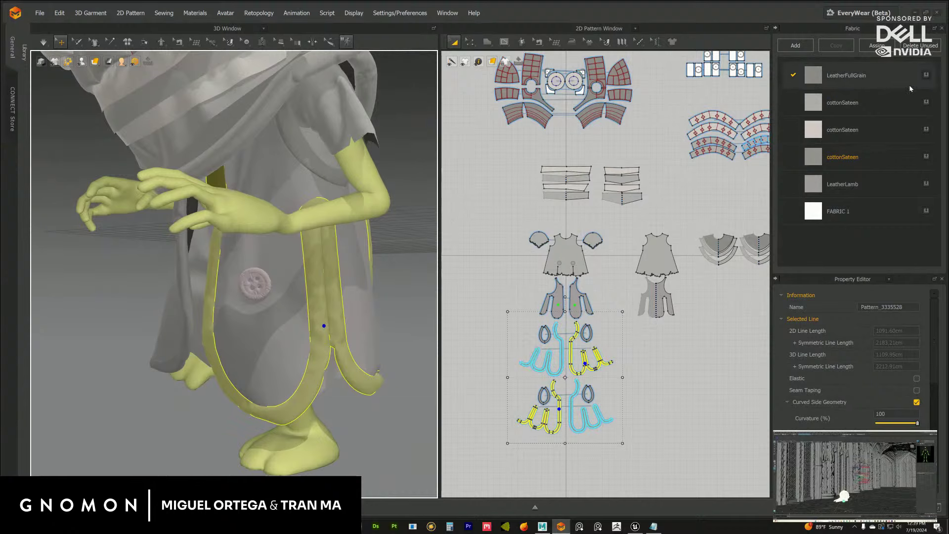
left_click(926, 75)
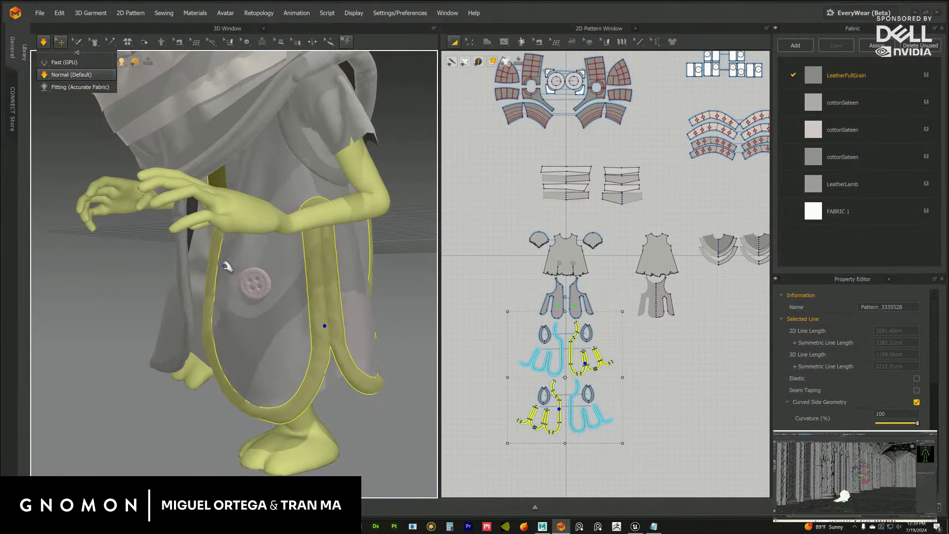
Step: Simulate the garment while pulling the edge trims at the rear side hem, and stop the simulation
right_click_drag(325, 269, 286, 265)
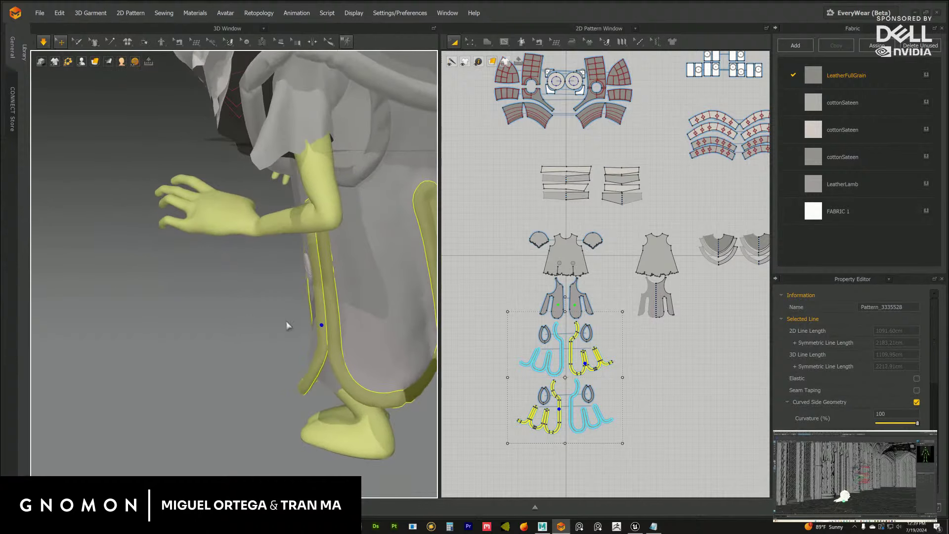
right_click_drag(299, 328, 318, 313)
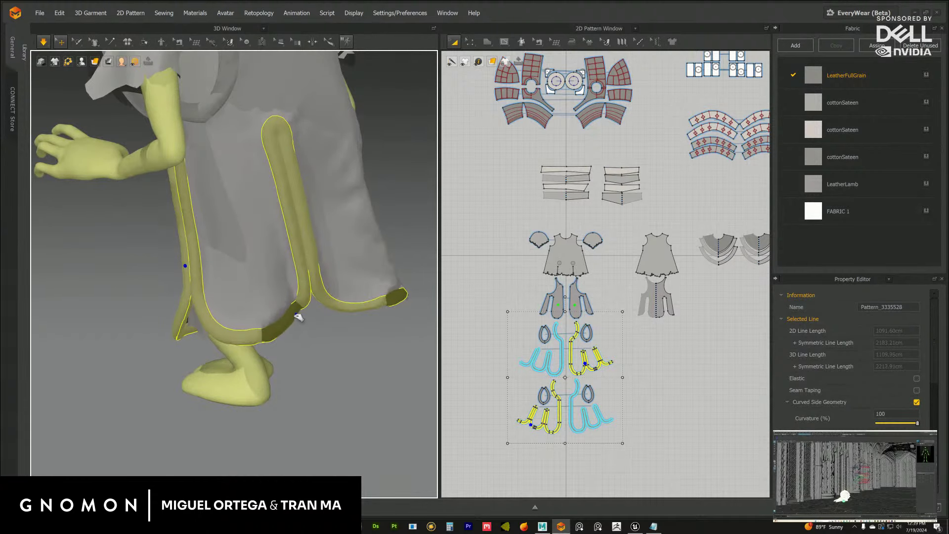
left_click_drag(314, 300, 308, 313)
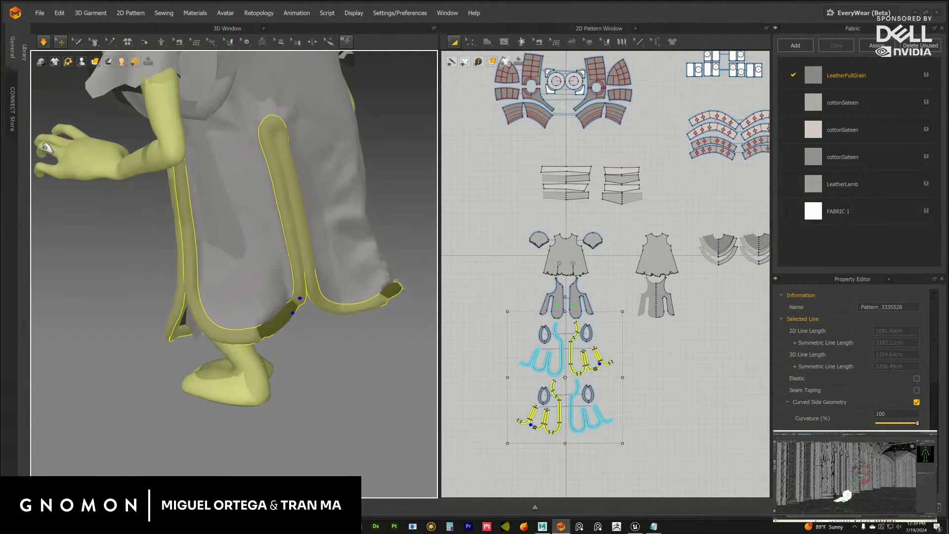
left_click(44, 42)
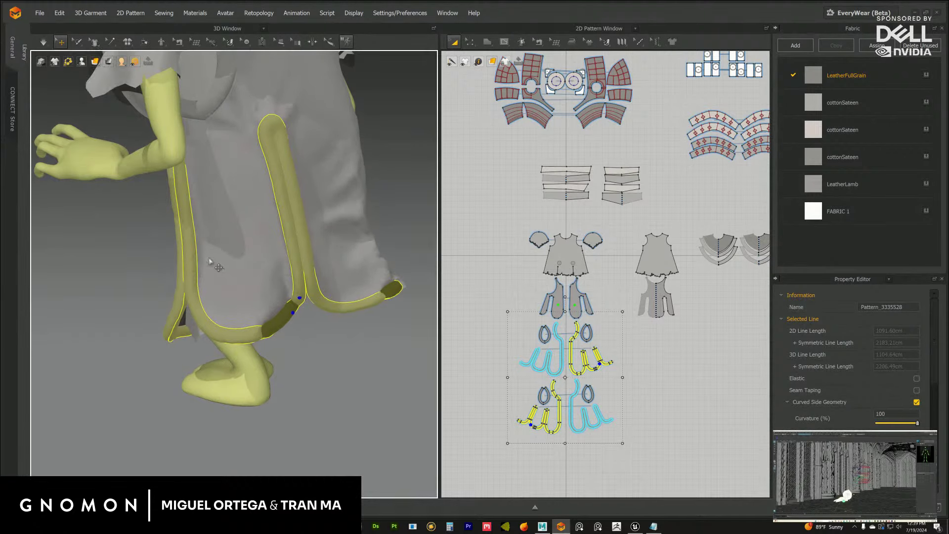
Step: Select the dark inner edge trim at the overalls' front opening and shift it with the transform gizmo
right_click_drag(297, 257, 272, 281)
scroll(300, 260, "up", 5)
scroll(300, 260, "down", 5)
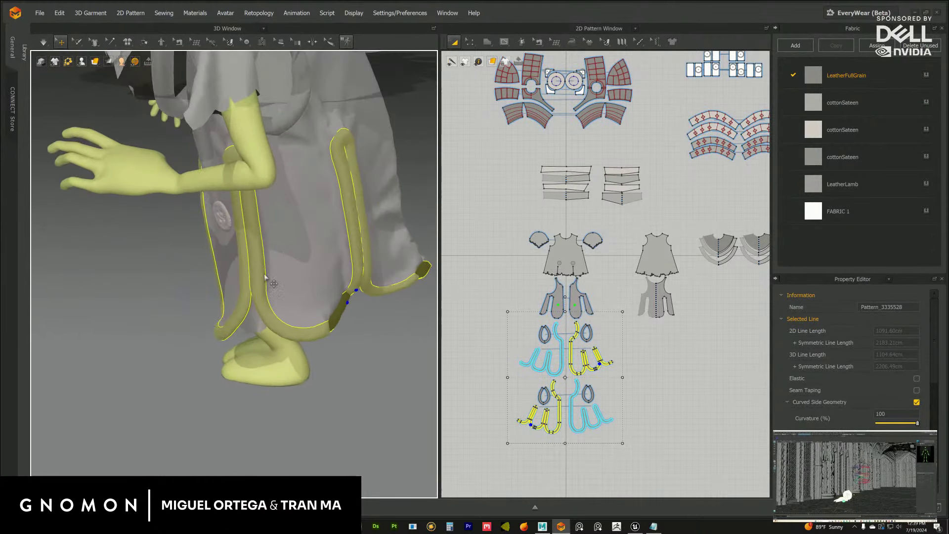
left_click(350, 378)
left_click(315, 327)
right_click_drag(344, 335, 242, 247)
left_click(269, 211)
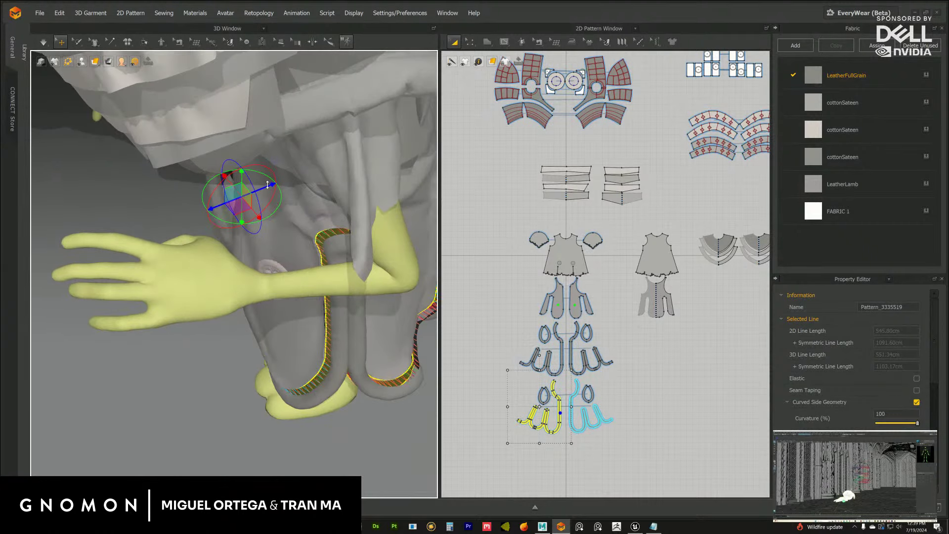
Step: Select the overalls' outer edge trim near the hand and move it outward from the body
right_click_drag(274, 212, 238, 239)
left_click(227, 242)
left_click_drag(232, 201, 230, 204)
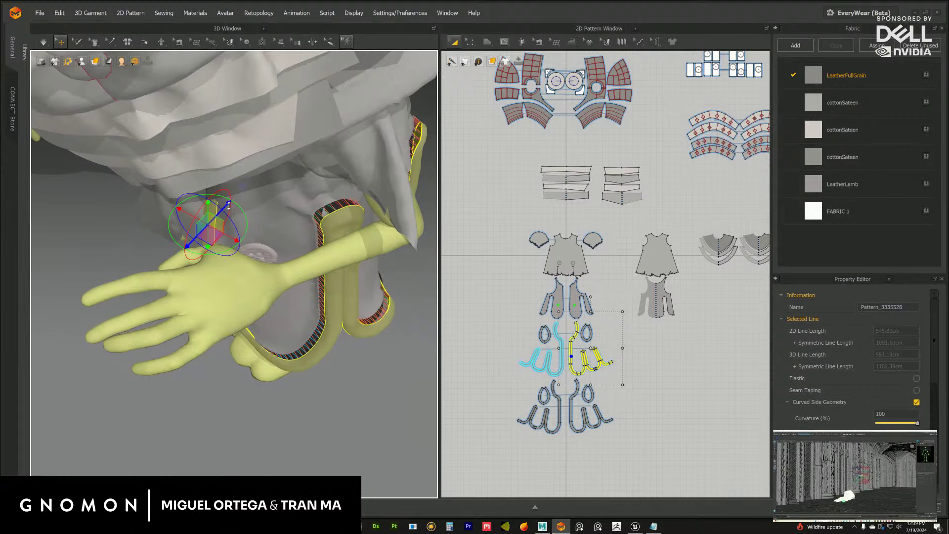
right_click_drag(232, 204, 198, 194)
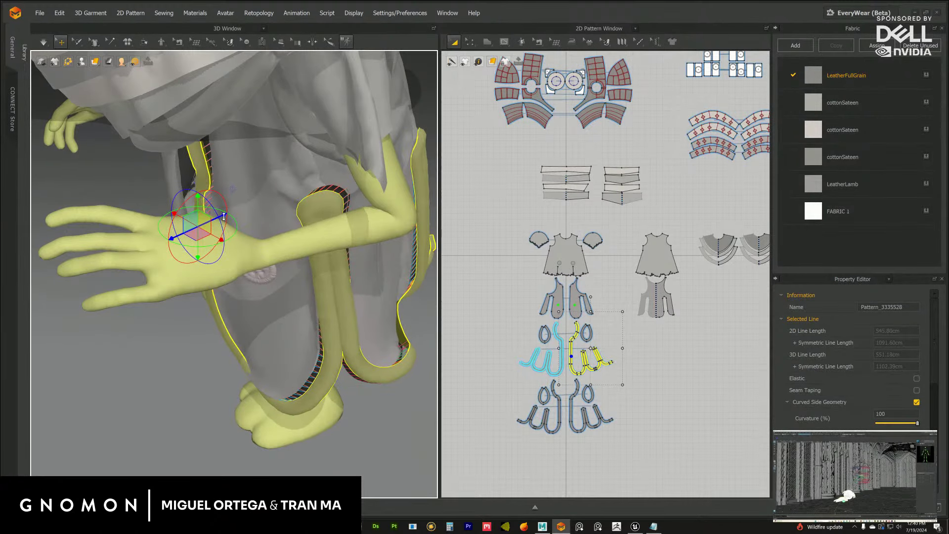
Step: Run the simulation to settle the repositioned edge trims, check both sides of the overalls, and stop it
left_click(43, 41)
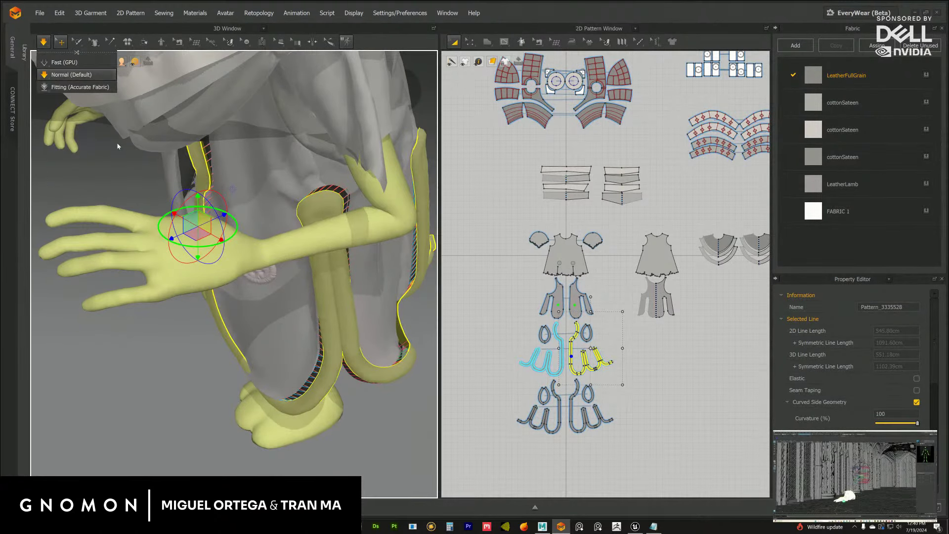
key("space")
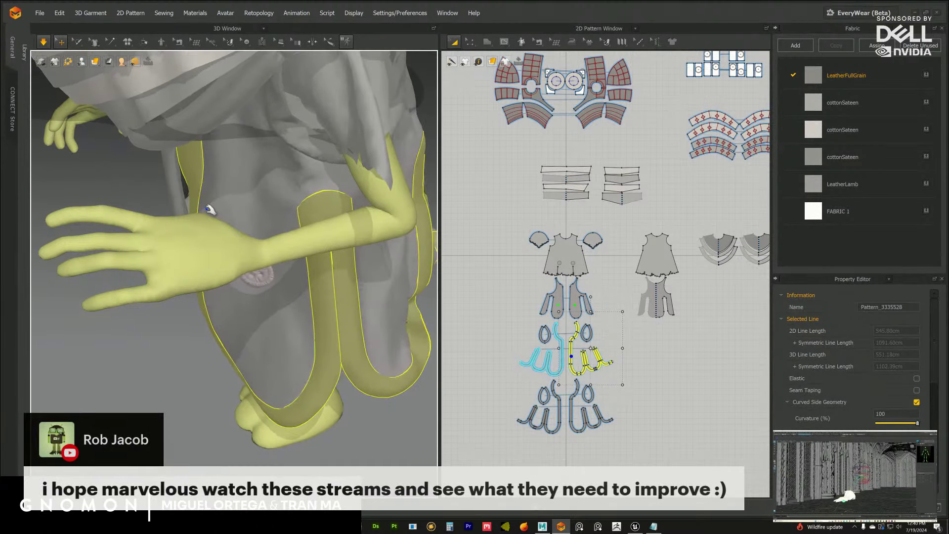
scroll(225, 272, "down", 3)
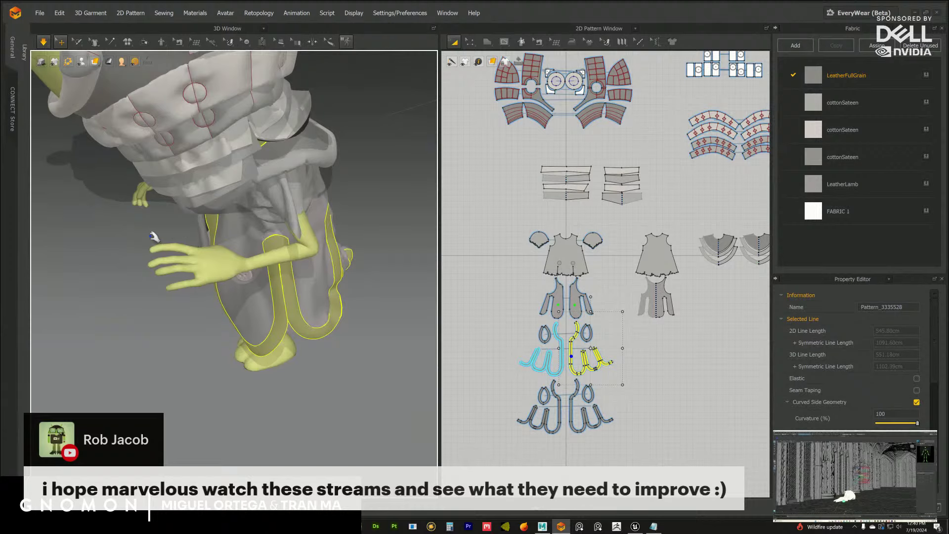
right_click_drag(205, 225, 238, 224)
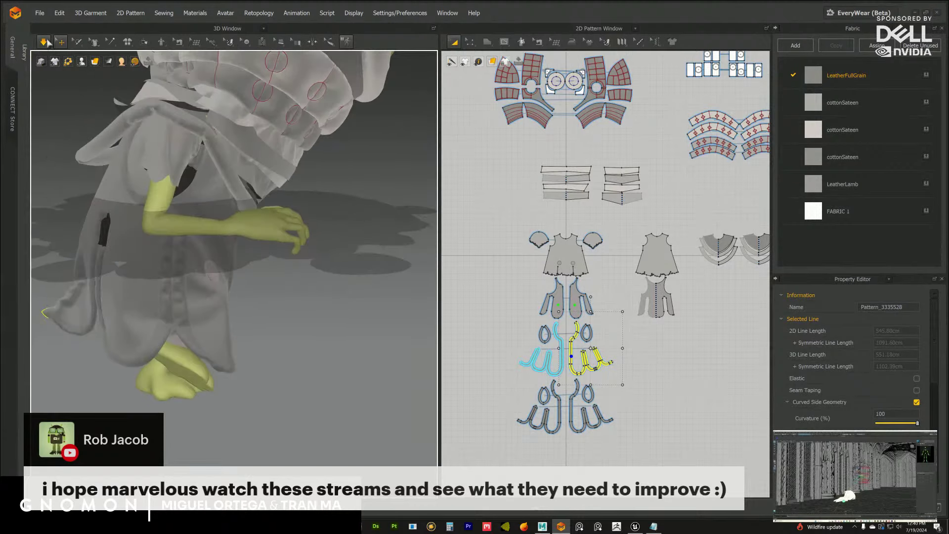
key("space")
Step: Select the outer edge trim on the opposite side of the overalls and shift it at the front opening
right_click_drag(178, 215, 242, 208)
scroll(192, 214, "up", 5)
left_click(197, 232)
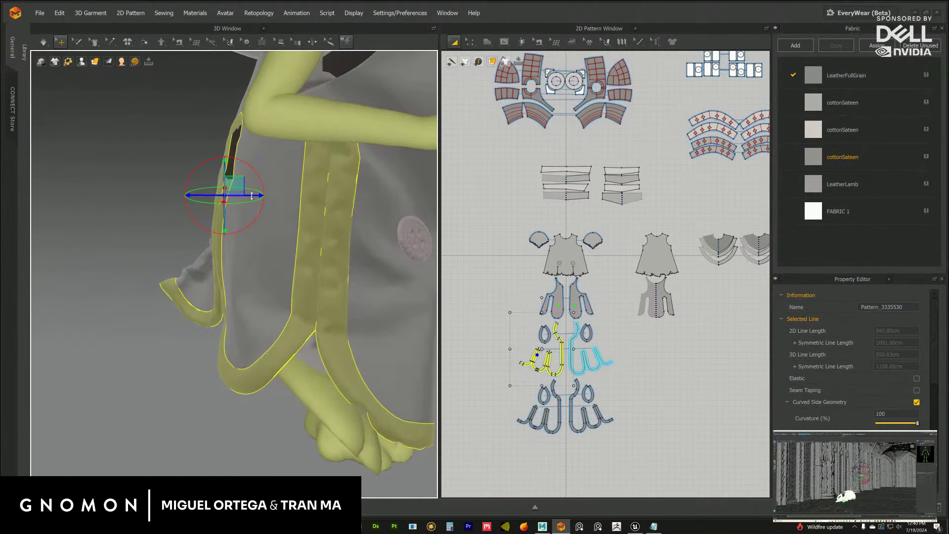
Step: Select the overalls' armhole trim poking through beneath the sleeve and reposition it
right_click_drag(284, 172, 208, 188)
left_click(183, 142)
left_click_drag(212, 164, 207, 168)
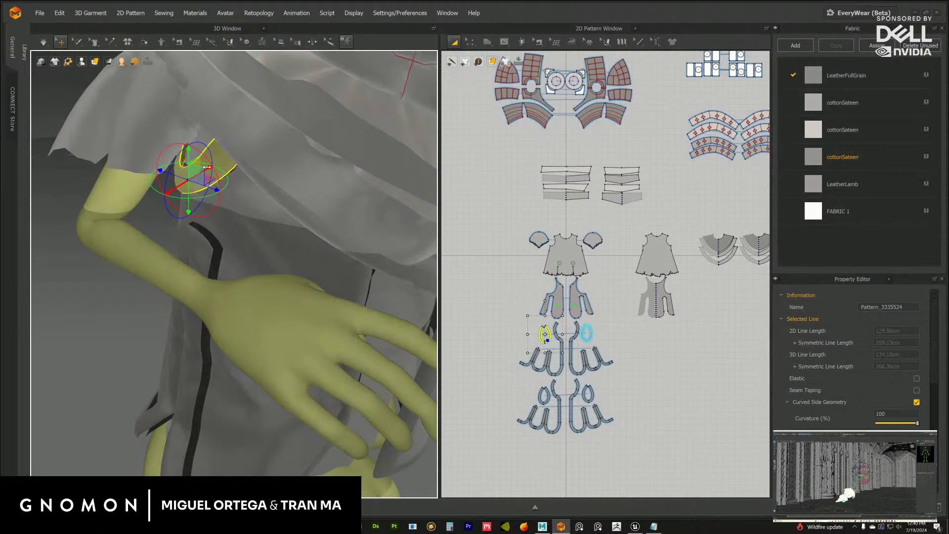
Step: Simulate the garment to settle the armhole and edge trims, and stop the simulation
right_click_drag(214, 212, 46, 53)
left_click(40, 48)
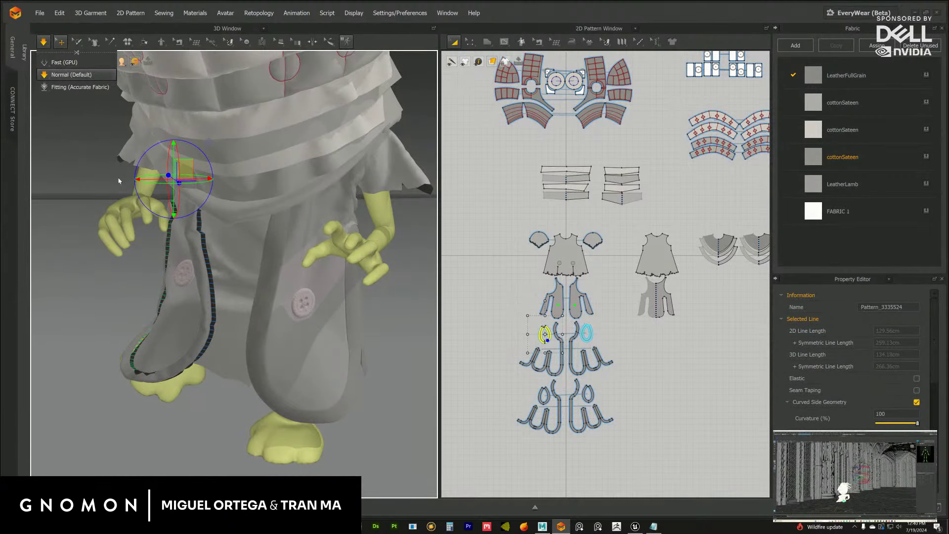
key("space")
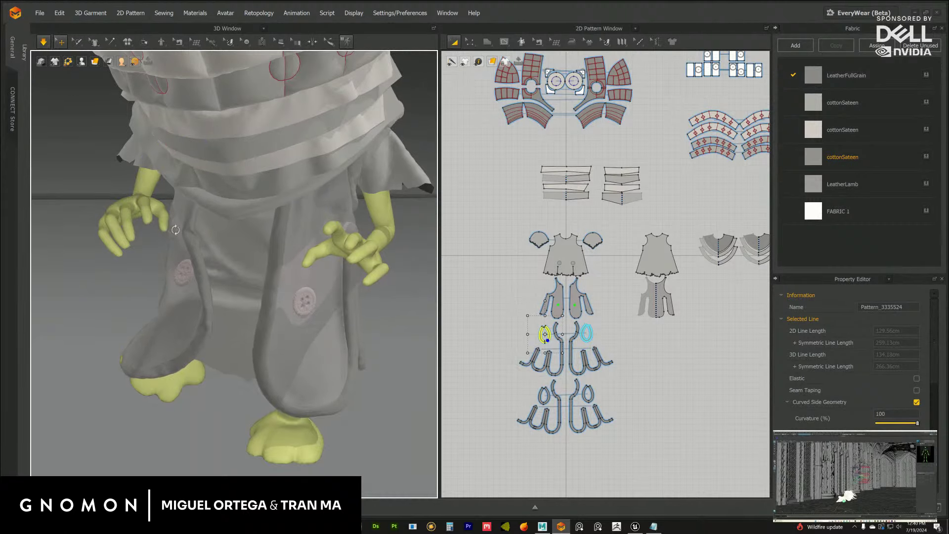
right_click_drag(178, 232, 85, 84)
left_click(49, 46)
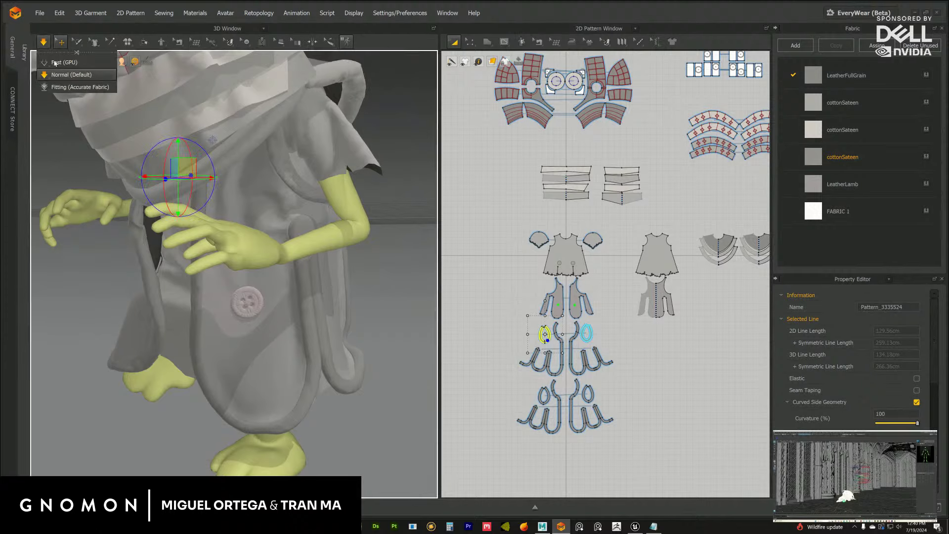
Step: Select the outer and inner edge trims, assign them the darker grey cottonSateen fabric, and clear the selection
right_click_drag(296, 319, 247, 294)
left_click(299, 324)
left_click(247, 292, "shift")
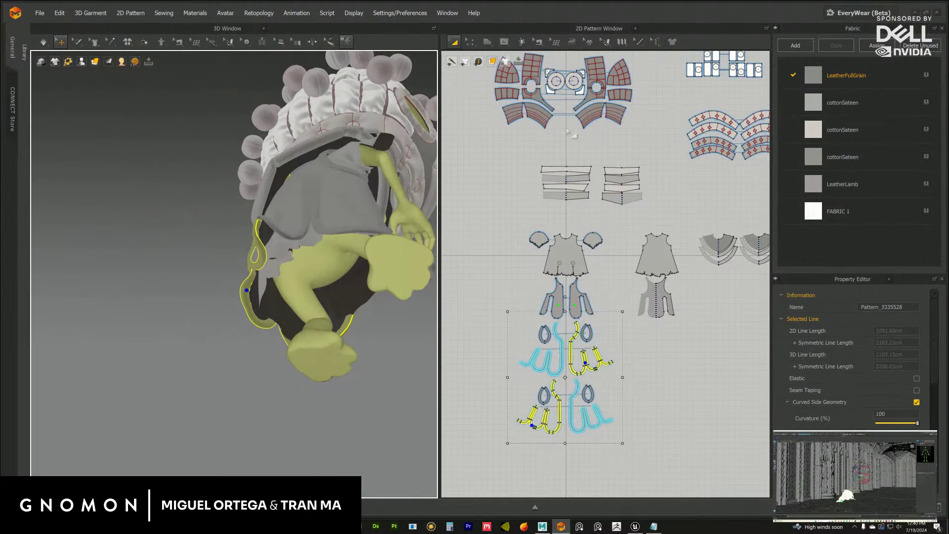
left_click_drag(842, 156, 409, 286)
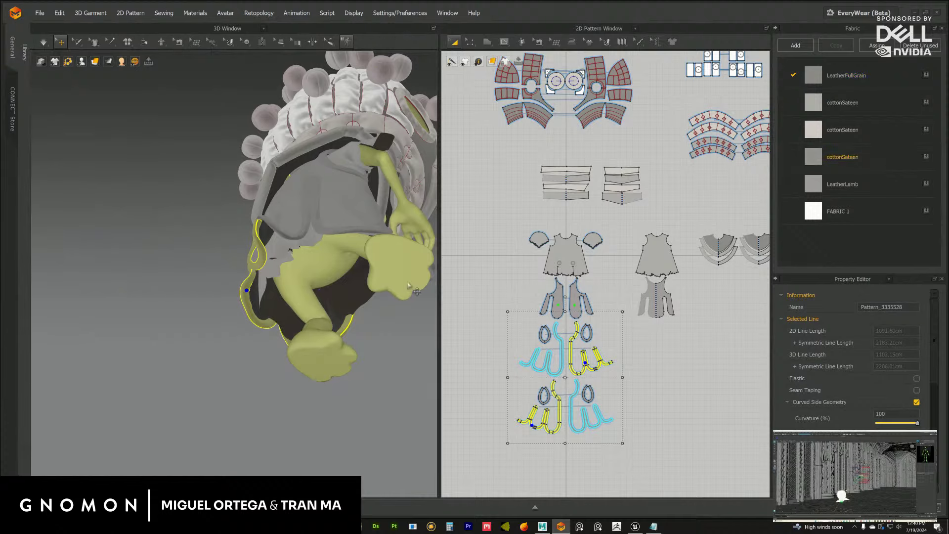
right_click_drag(409, 286, 393, 345)
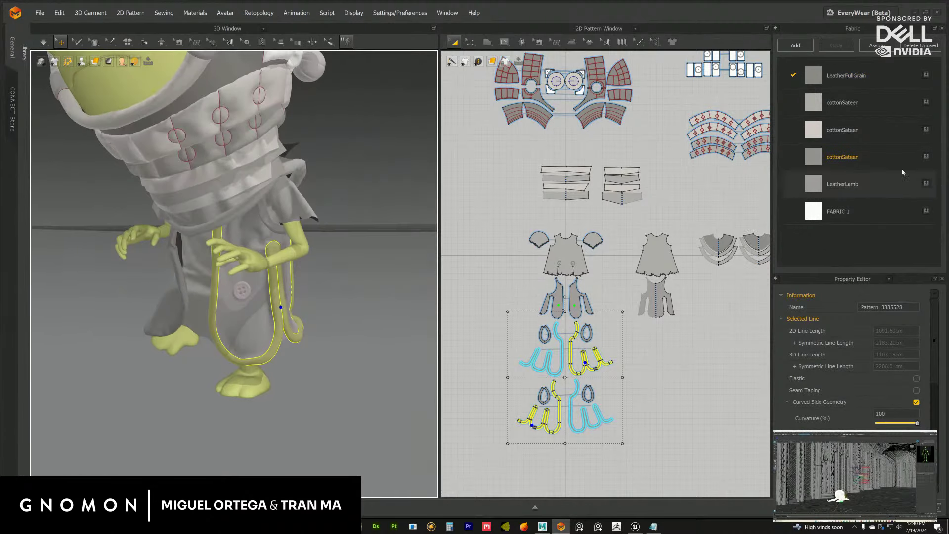
left_click(390, 285)
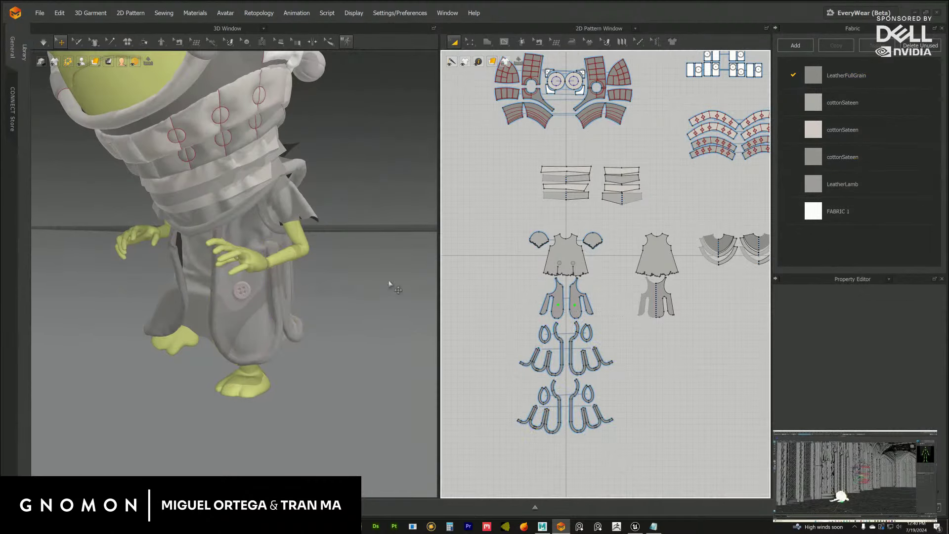
Step: Simulate the garment in Normal mode to settle it around the overalls and hood, and stop the simulation
left_click(43, 41)
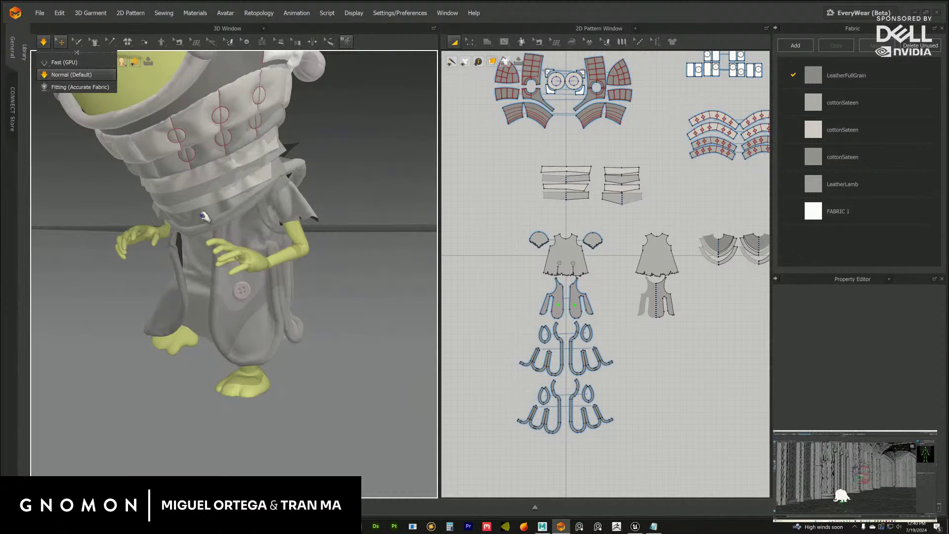
right_click_drag(227, 237, 266, 252)
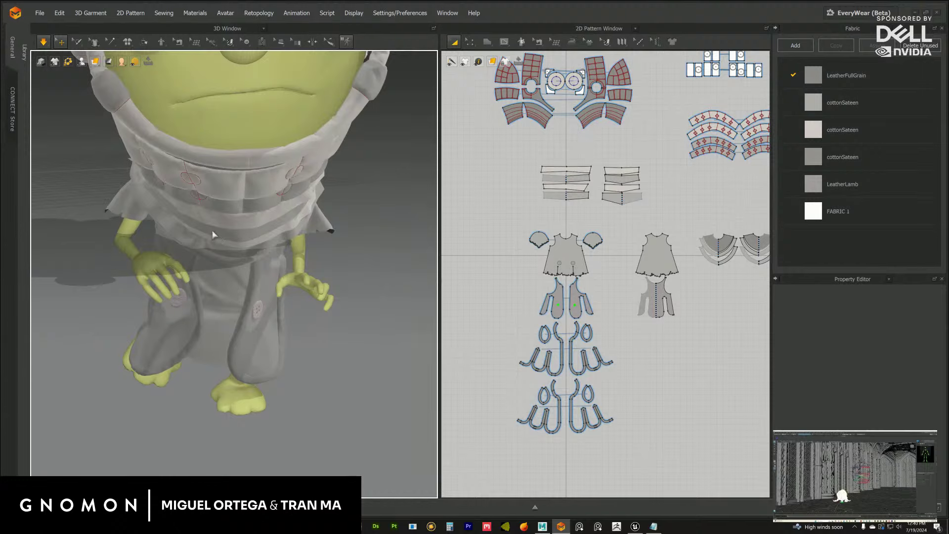
scroll(234, 245, "down", 5)
right_click_drag(217, 213, 232, 155)
scroll(241, 238, "up", 2)
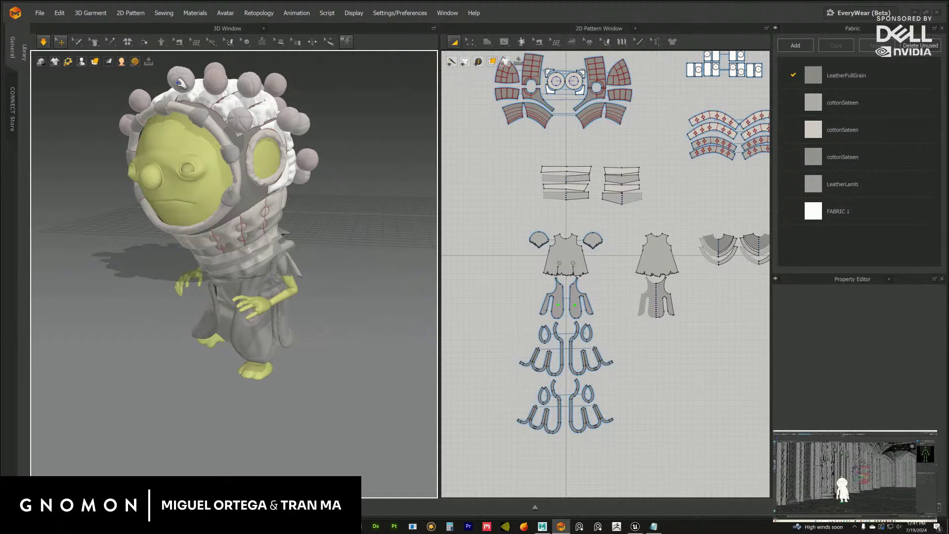
left_click(39, 13)
left_click(374, 129)
Step: Select one of the balls on top of the hood and display the button styles in place of the fabric list
scroll(603, 272, "down", 3)
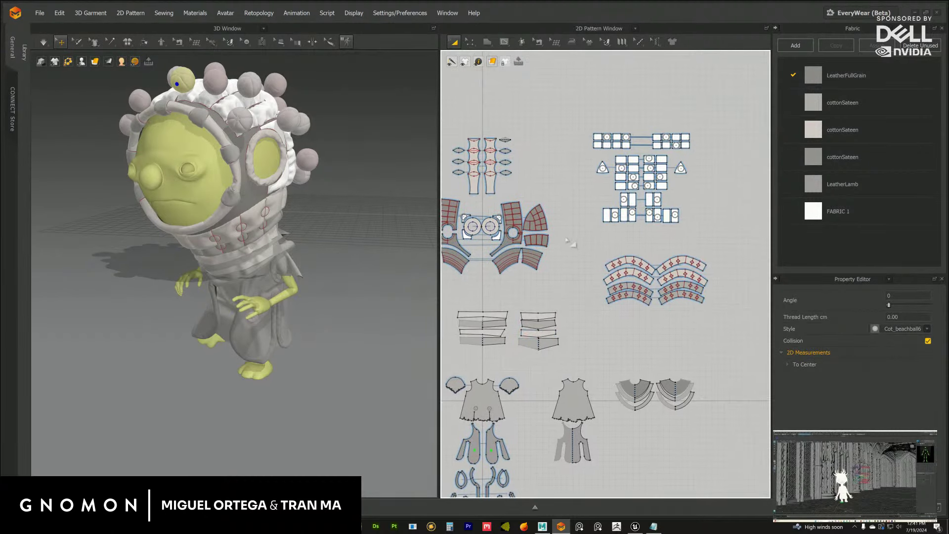
scroll(603, 148, "up", 3)
right_click_drag(257, 198, 266, 148)
left_click(254, 139)
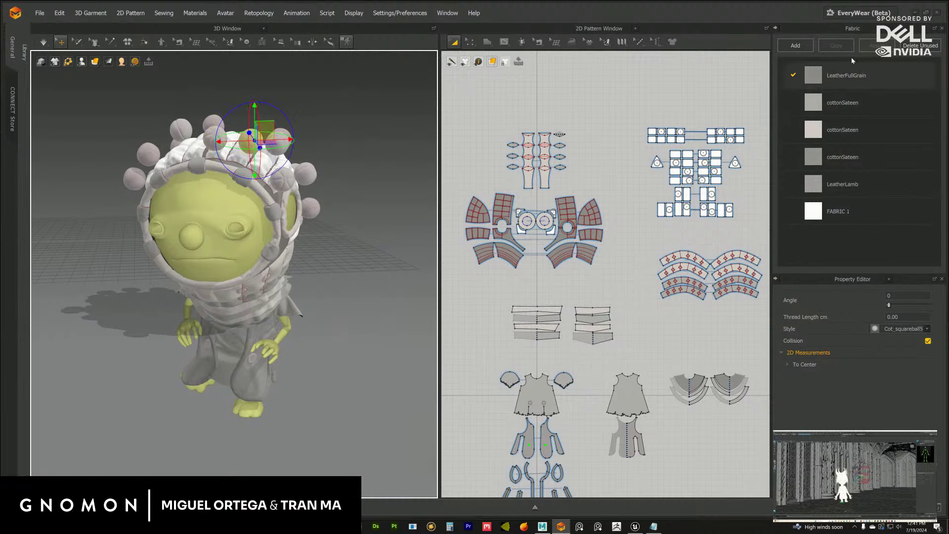
right_click(824, 36)
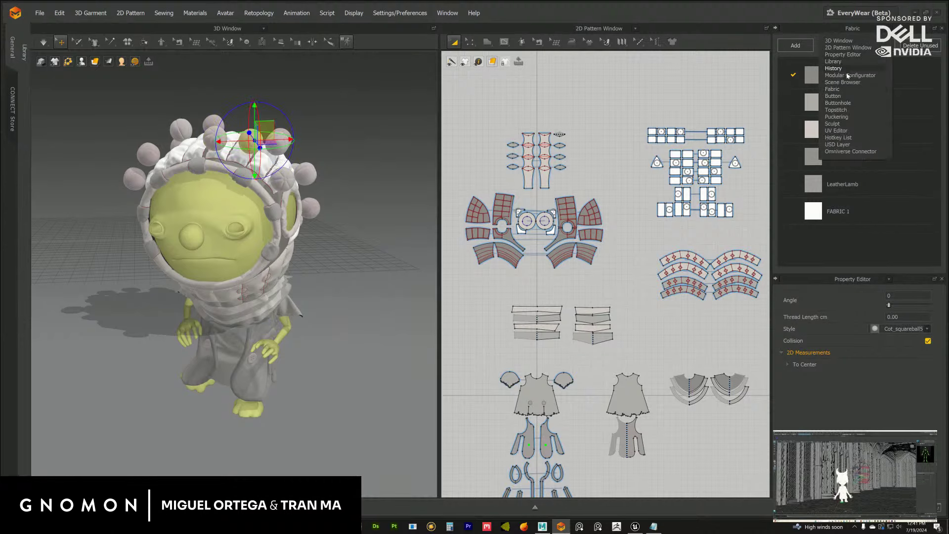
left_click(833, 96)
Step: Check the dimensions and weight of the Cot_squareball5 and Cot_beachball6 button styles
right_click_drag(381, 175, 363, 212)
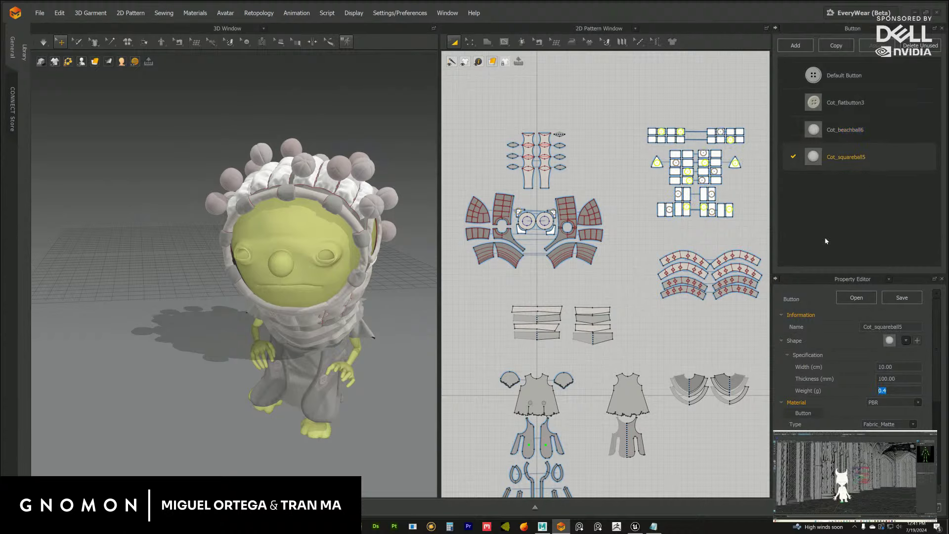
left_click(819, 130)
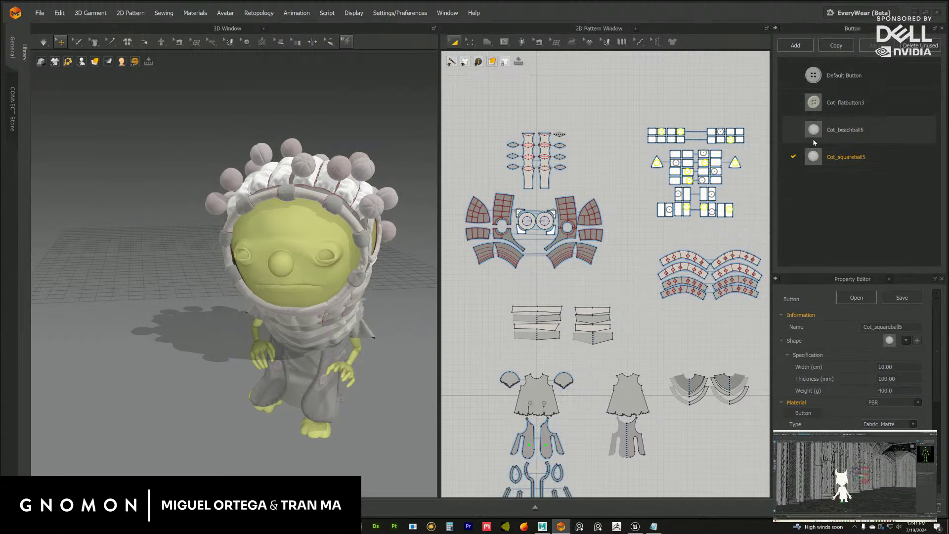
left_click(840, 166)
left_click(840, 129)
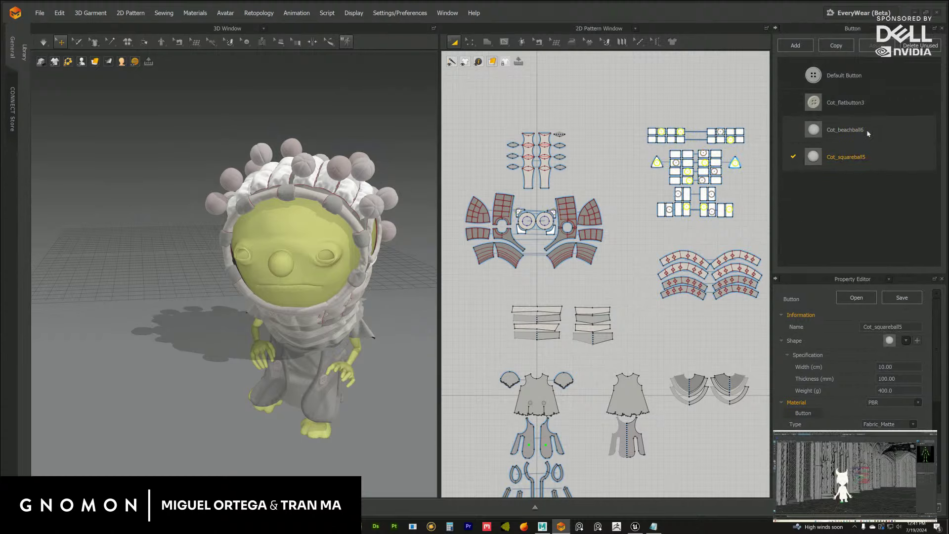
right_click_drag(346, 276, 271, 198)
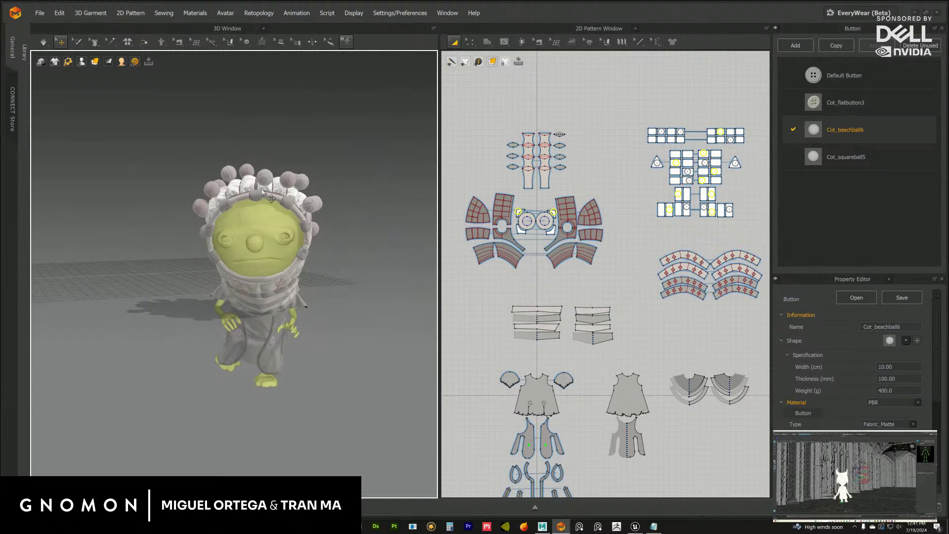
Step: Save the project as Cot_fallingup_01 in the fallingup folder under CotMayo, MarvelousAnim, Zortattack
left_click(50, 14)
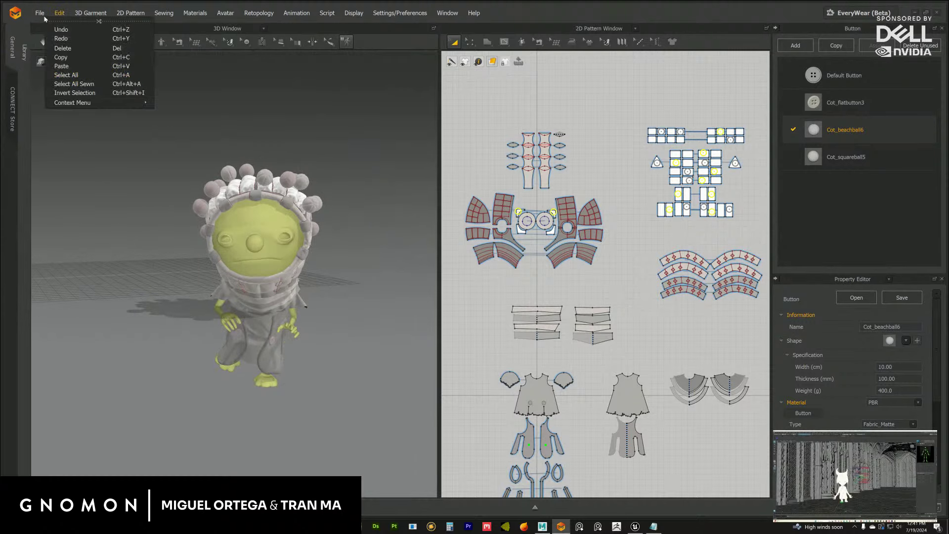
left_click(39, 13)
mouse_move(53, 75)
left_click(152, 75)
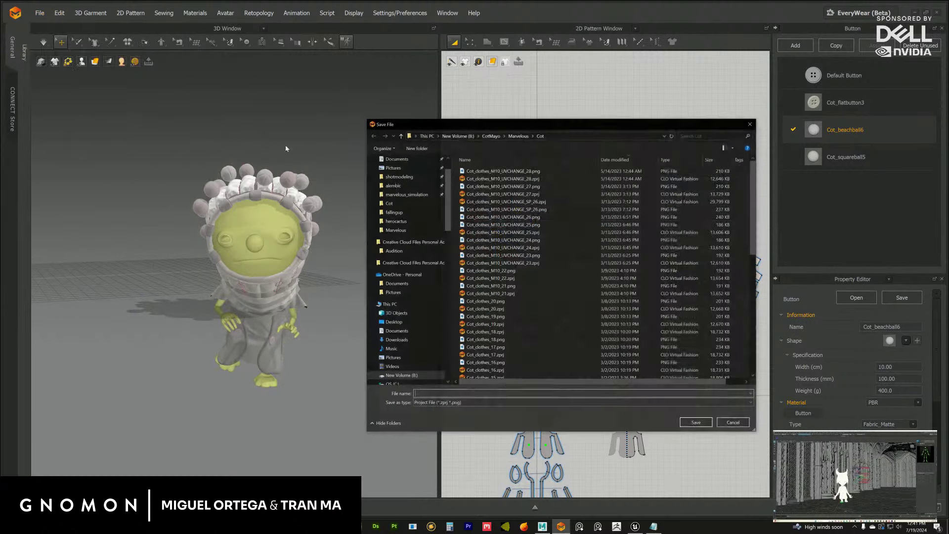
left_click(491, 136)
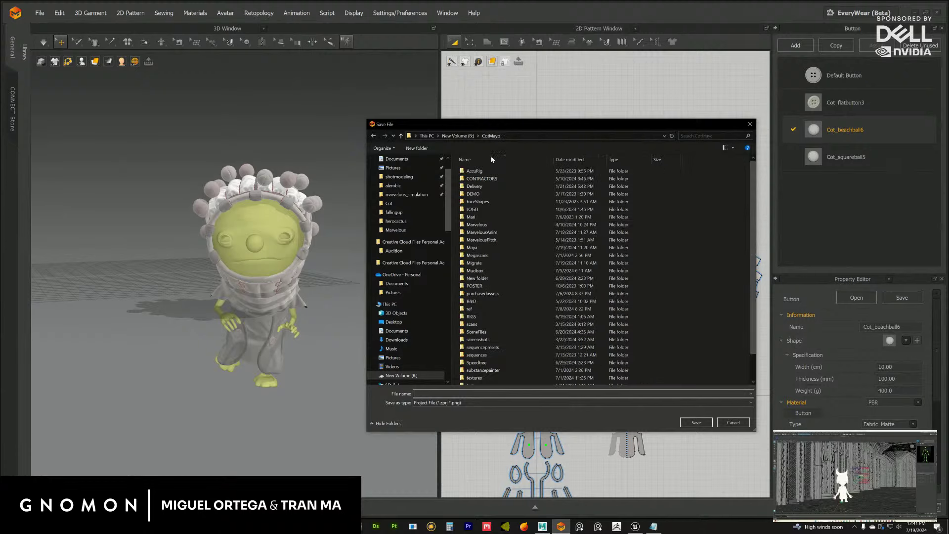
double_click(483, 229)
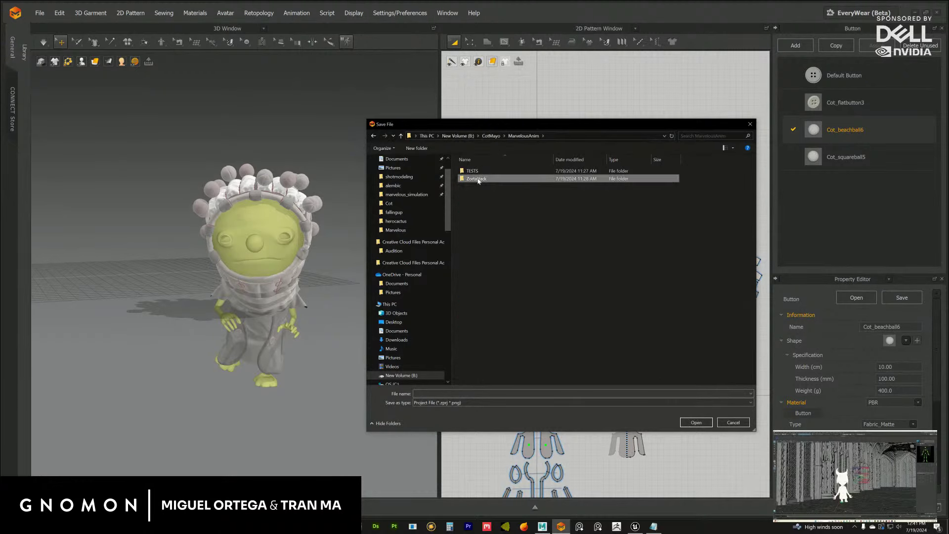
double_click(477, 178)
double_click(475, 171)
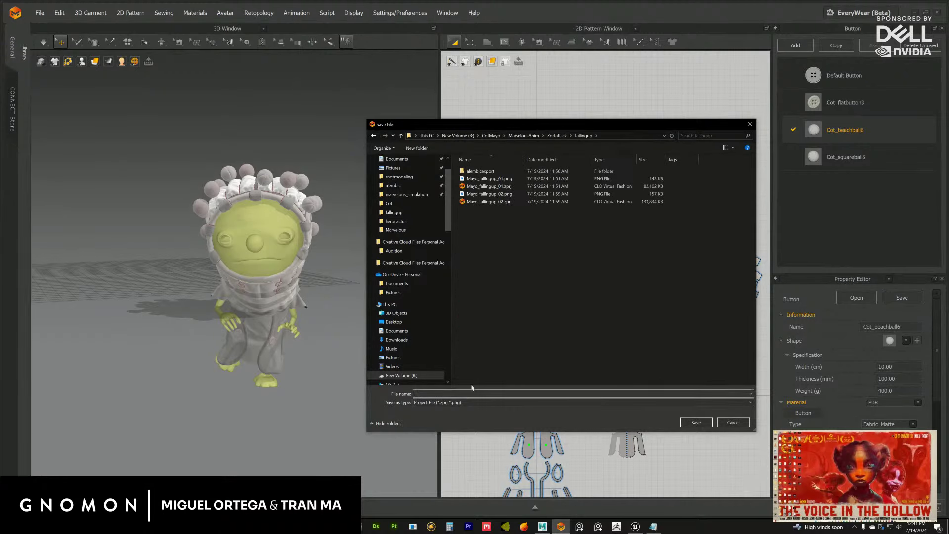
type("Cot_falling")
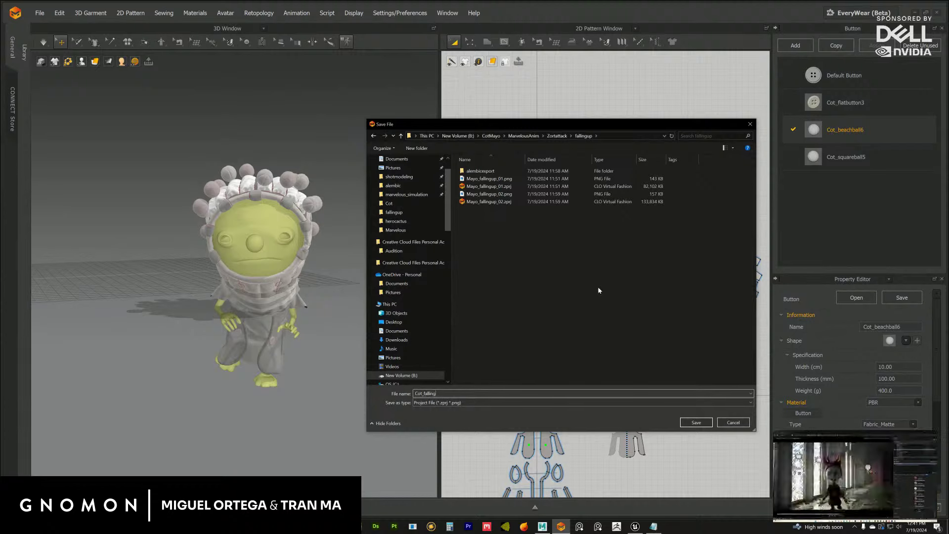
type("up_01")
key("Return")
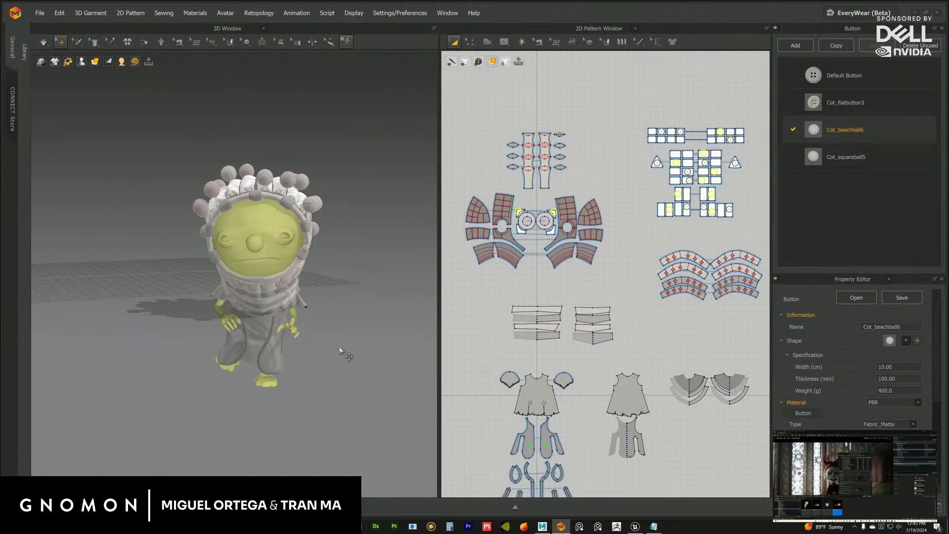
Step: Import the Alembic file Cot_fallingup4sim.abc with load type Open, scale cm (DAZ Studio) and 100%
right_click_drag(339, 351, 396, 375)
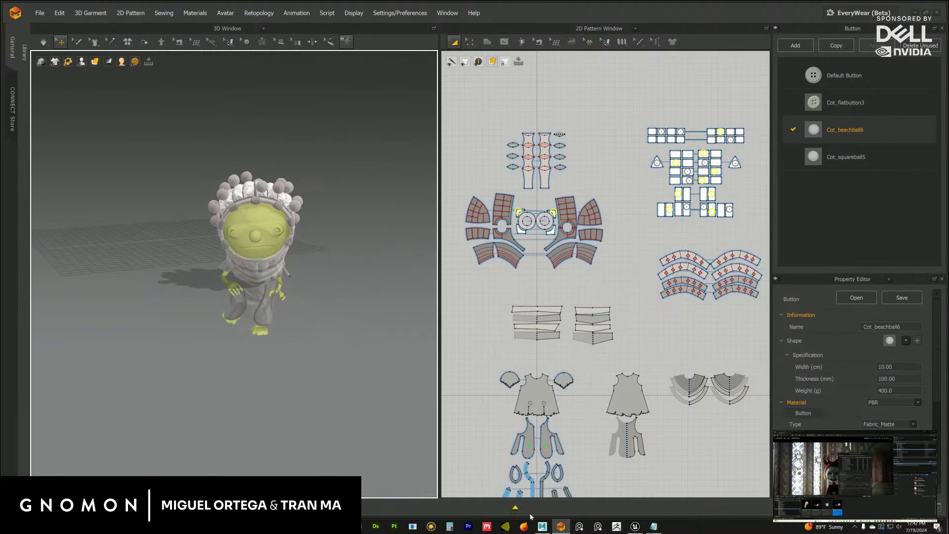
scroll(333, 361, "down", 3)
right_click_drag(333, 360, 311, 313)
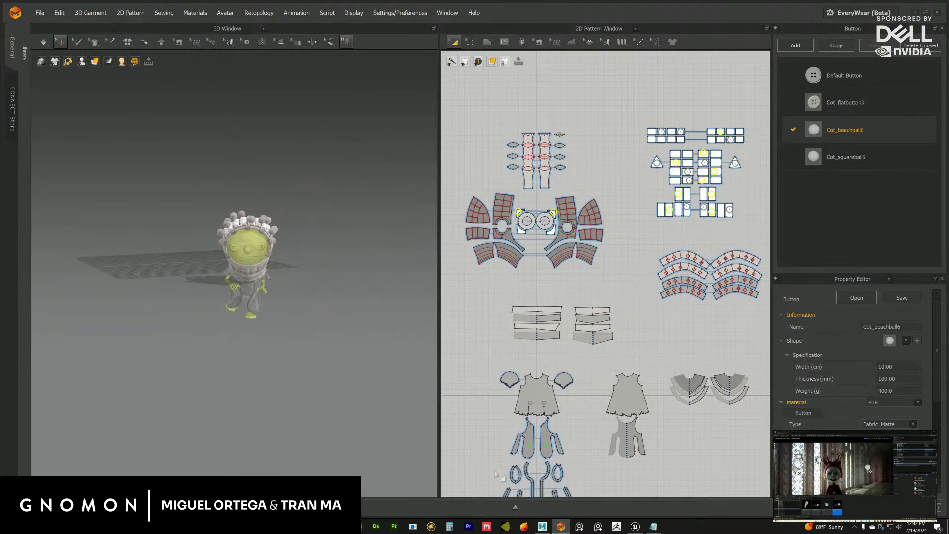
left_click(39, 12)
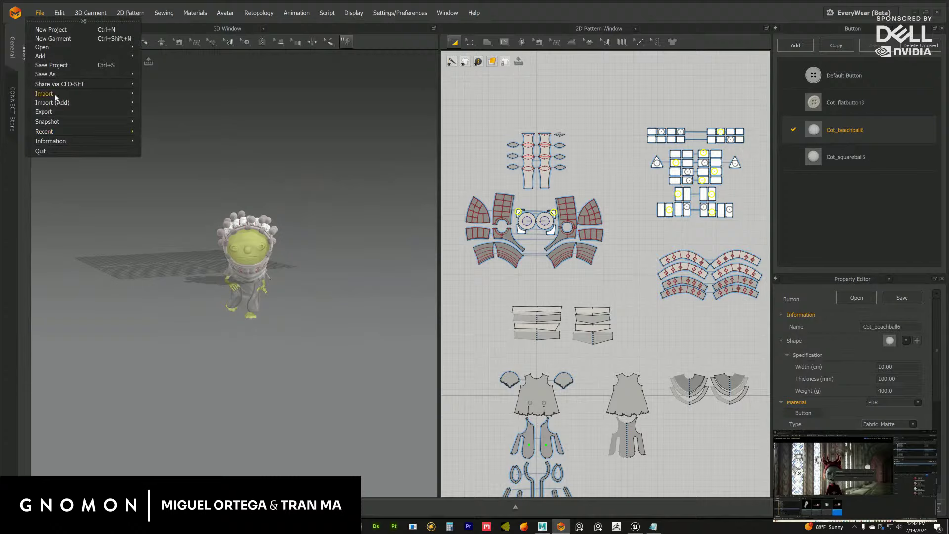
mouse_move(56, 98)
left_click(170, 136)
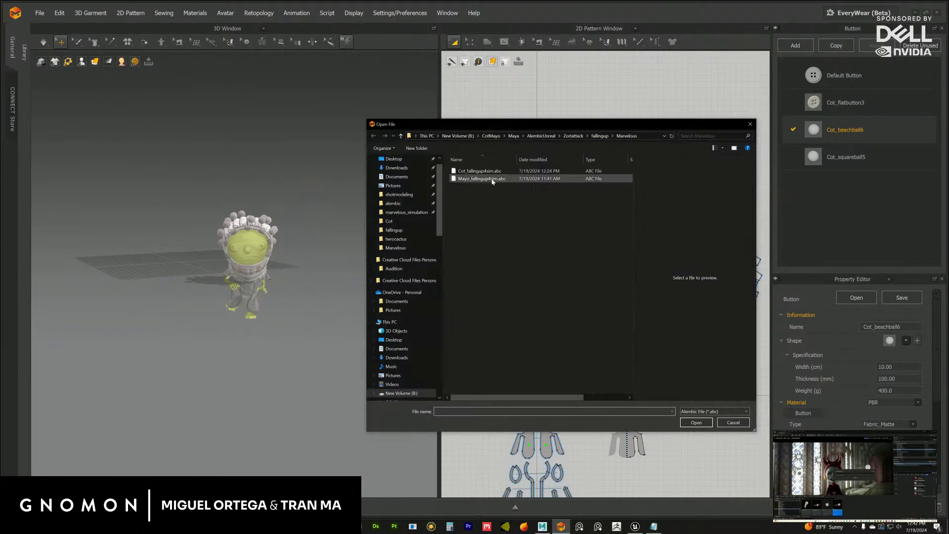
left_click(486, 171)
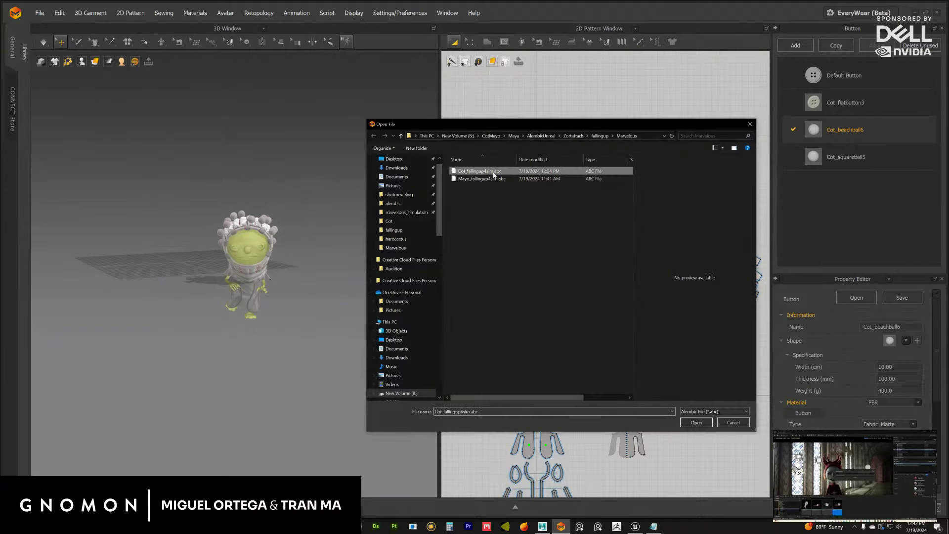
left_click(695, 424)
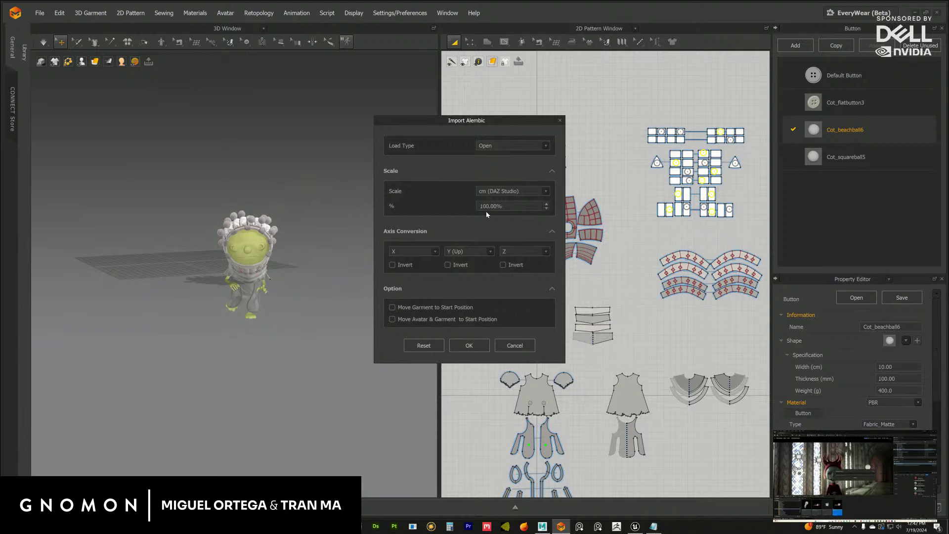
left_click(468, 347)
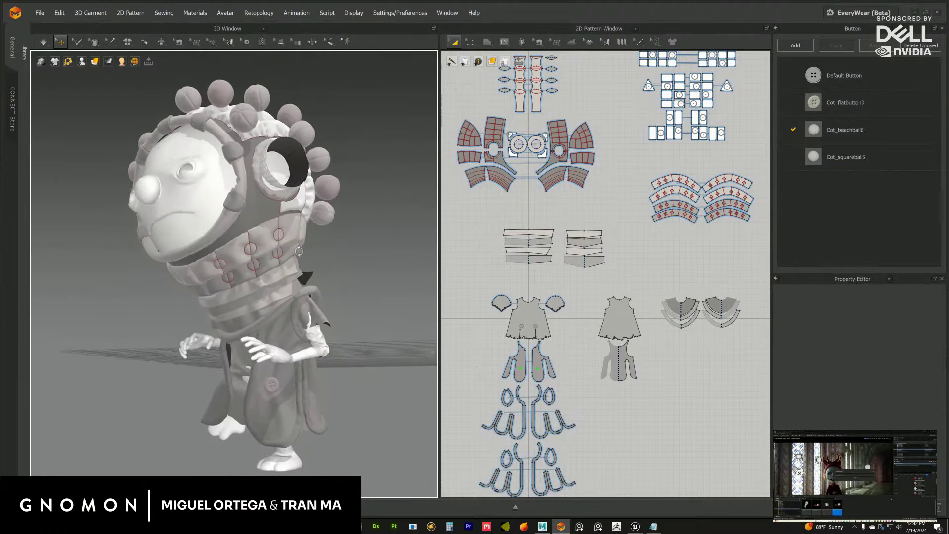
Step: Select the ring around the hood's ear opening and pull it outward from the head
right_click_drag(367, 263, 322, 226)
left_click(274, 218)
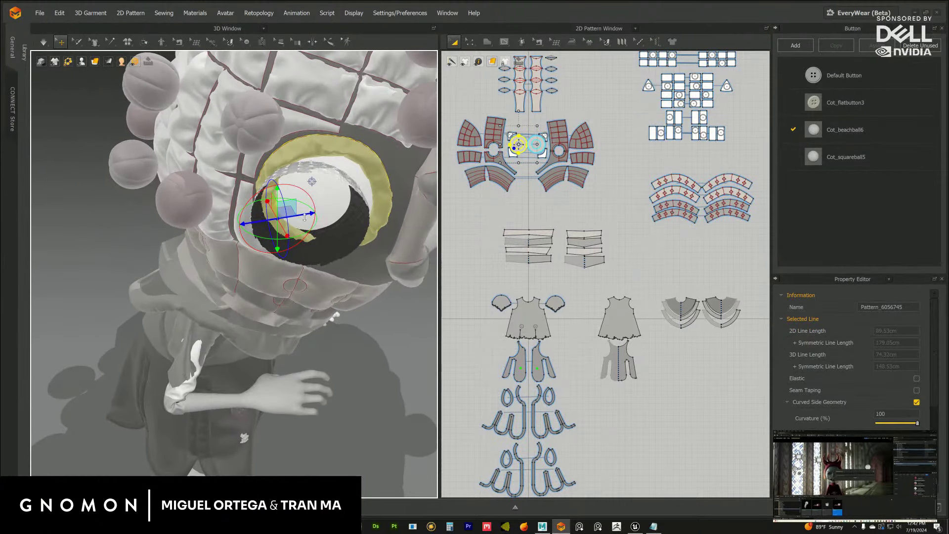
right_click_drag(271, 207, 296, 228)
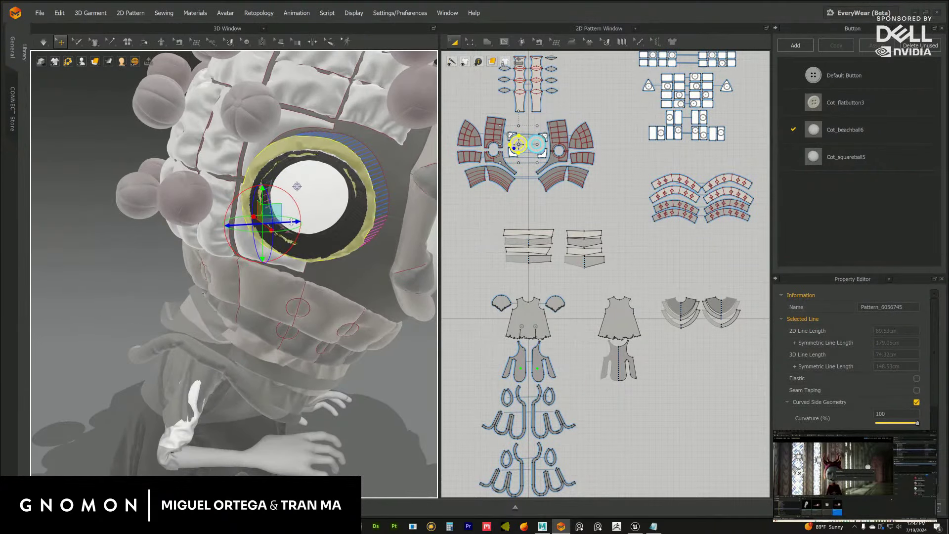
scroll(291, 222, "down", 3)
mouse_move(291, 221)
right_mouse_down()
mouse_move(312, 253)
mouse_move(309, 214)
right_mouse_up()
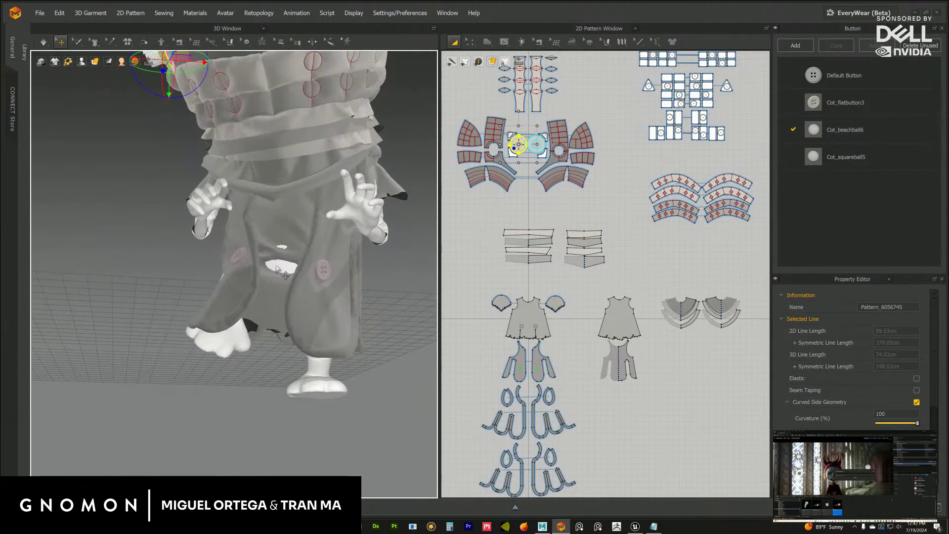
Step: Simulate the garment against the imported avatar and tug the L-shaped patch and ring at the hood's ear opening
left_click(44, 42)
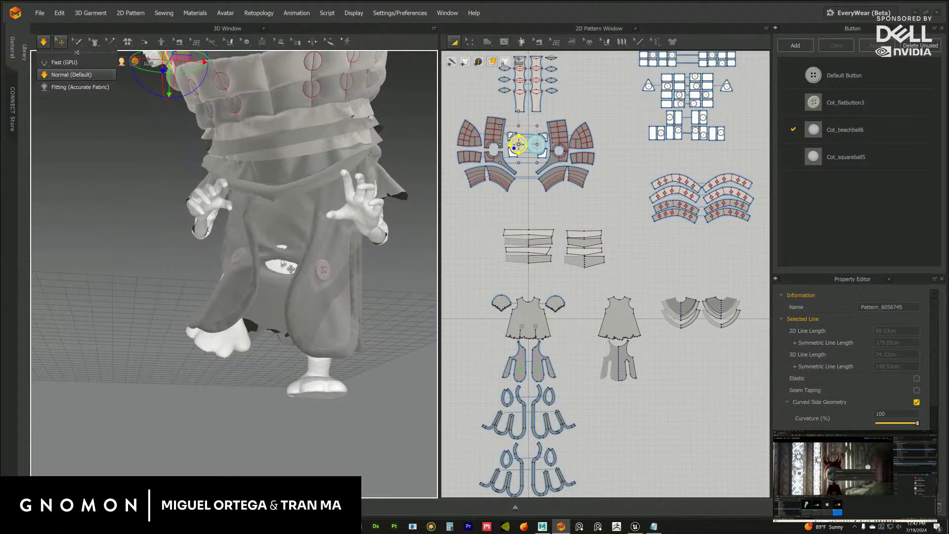
scroll(240, 245, "down", 2)
right_click_drag(240, 244, 269, 269)
scroll(193, 188, "up", 3)
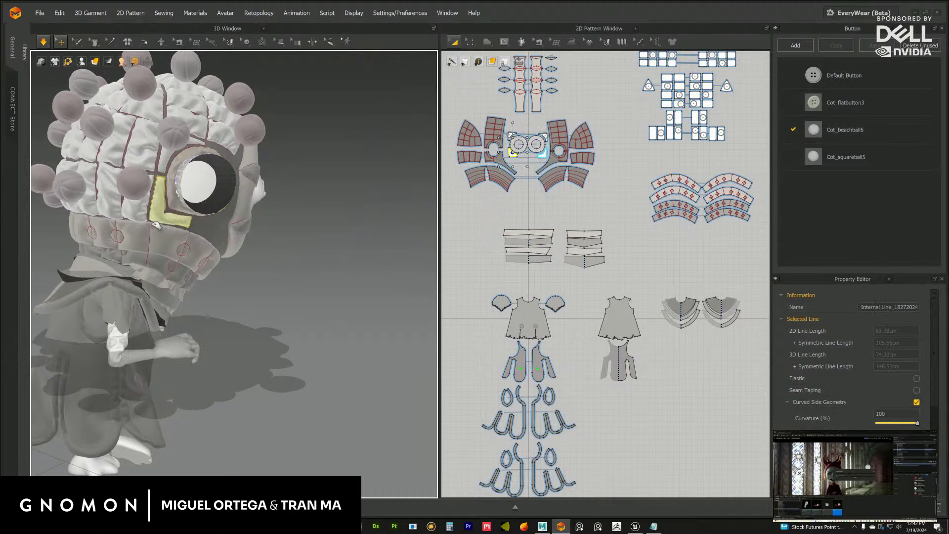
left_click(182, 206)
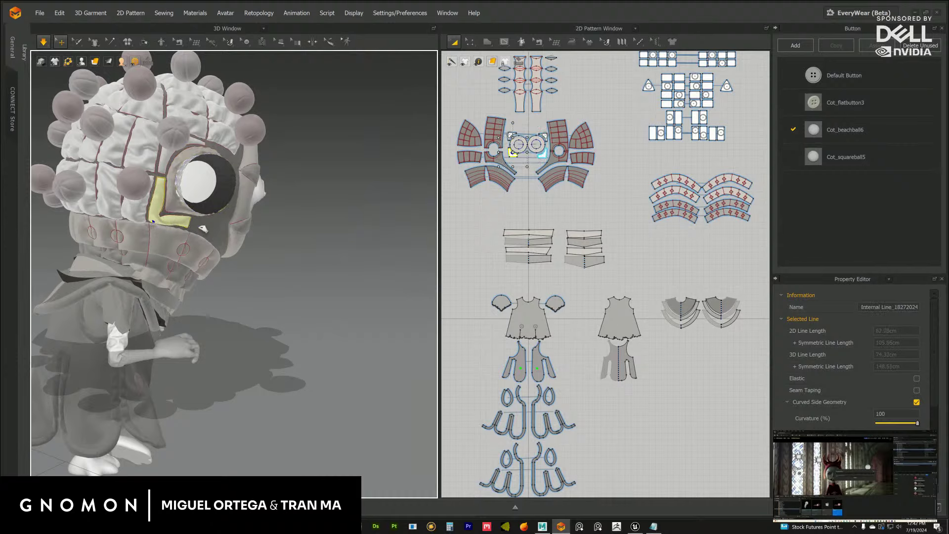
left_click(178, 209)
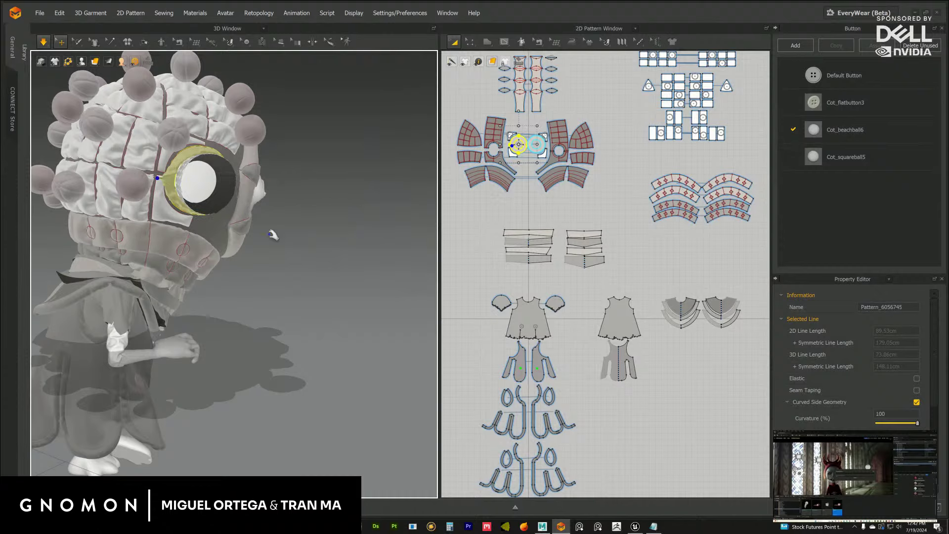
Step: Check the settled hood from both sides, stop the simulation, and view the avatar from the front
mouse_move(295, 254)
right_mouse_down()
mouse_move(239, 204)
mouse_move(289, 217)
mouse_move(308, 245)
right_mouse_up()
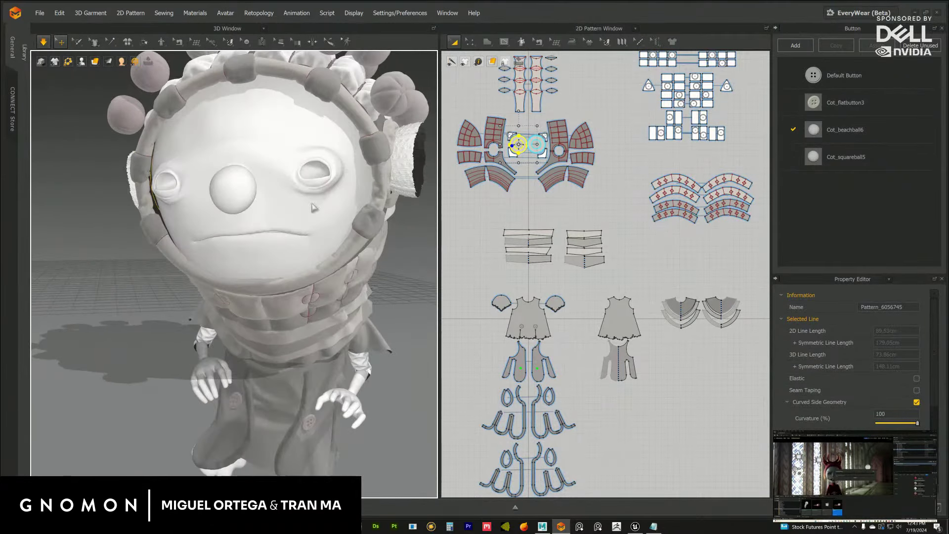
scroll(313, 208, "down", 5)
right_click_drag(313, 207, 346, 202)
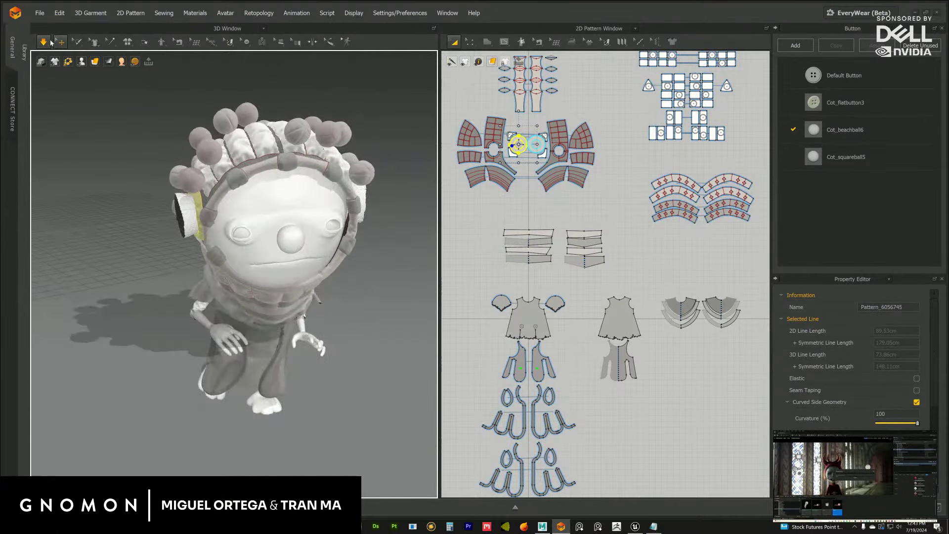
key("space")
key("2")
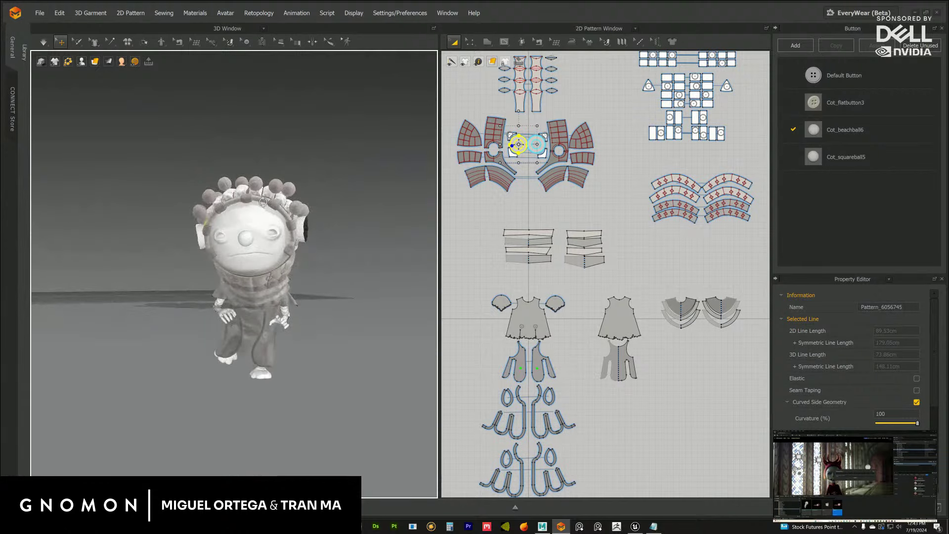
right_click_drag(251, 286, 251, 244)
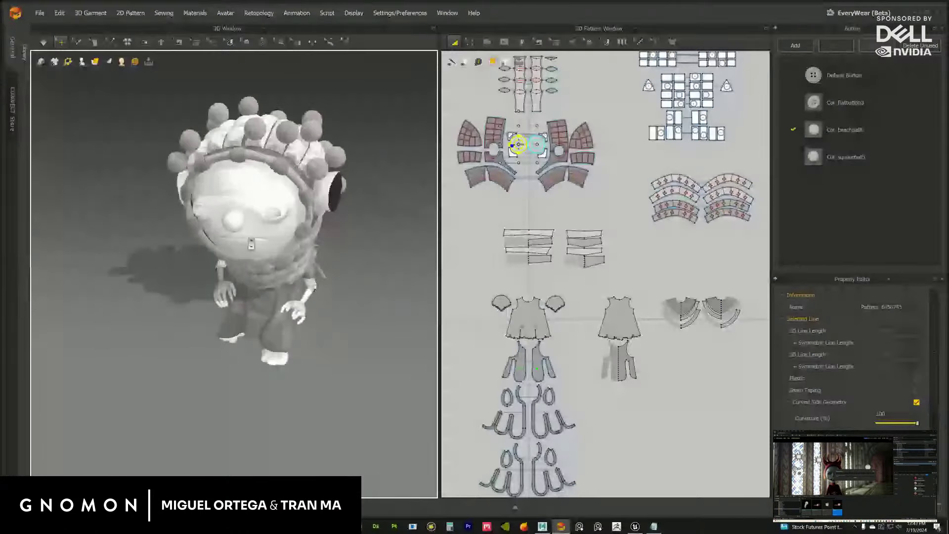
Step: Inspect the gap between the hood trim and the avatar's face, and open the face mesh's skin offset value
scroll(251, 244, "up", 10)
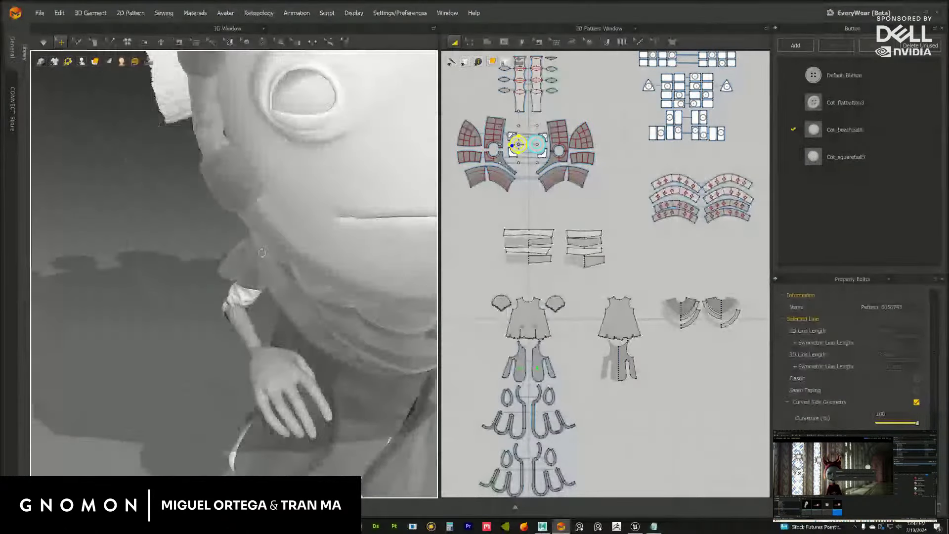
scroll(262, 252, "down", 5)
right_click_drag(262, 253, 256, 232)
left_click(253, 274)
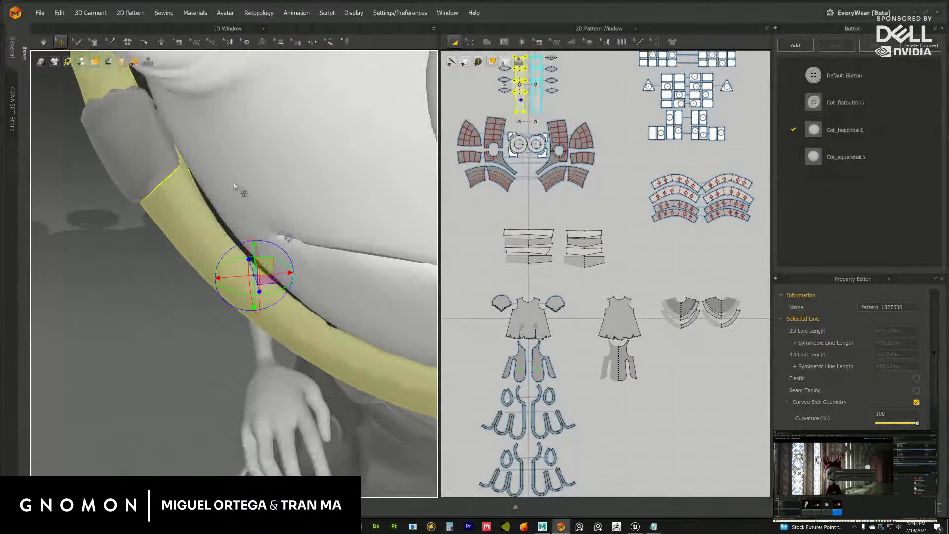
left_click(255, 222)
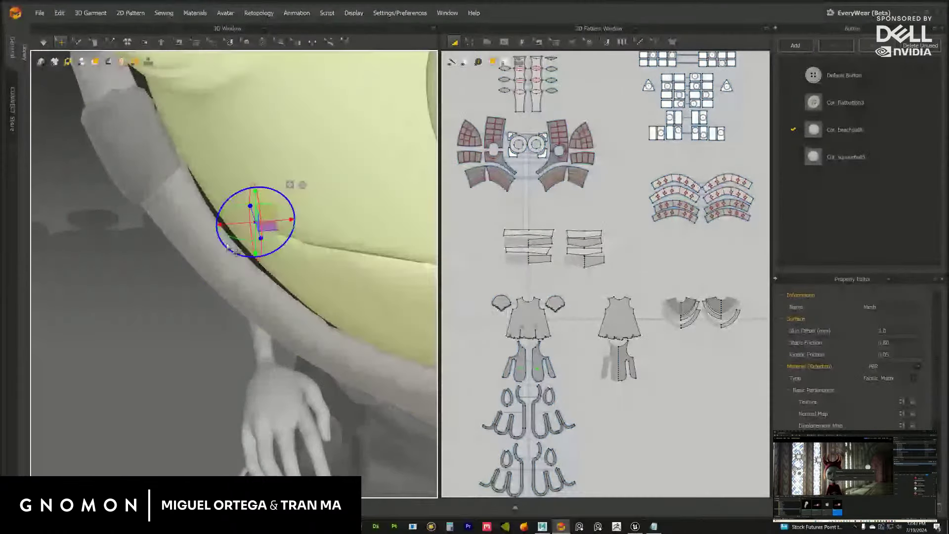
double_click(897, 329)
scroll(196, 257, "down", 10)
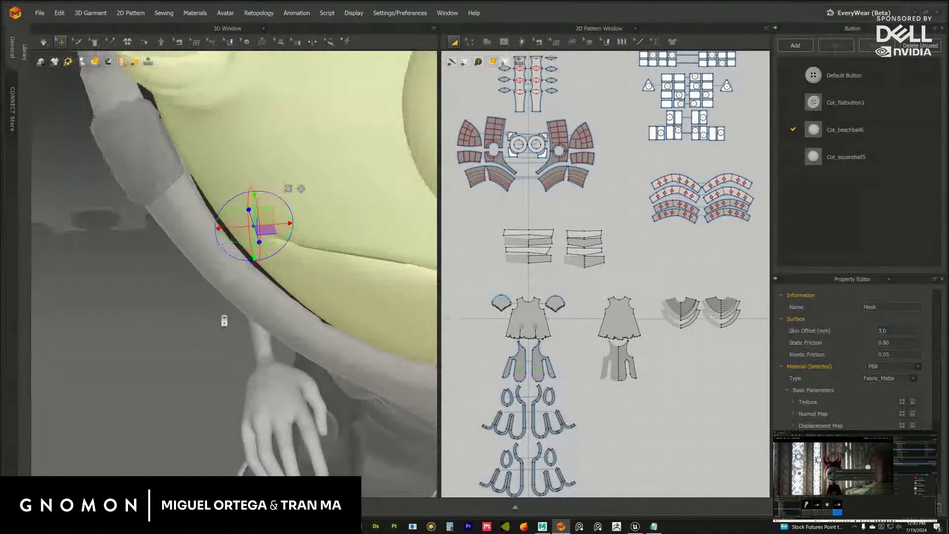
scroll(196, 257, "up", 10)
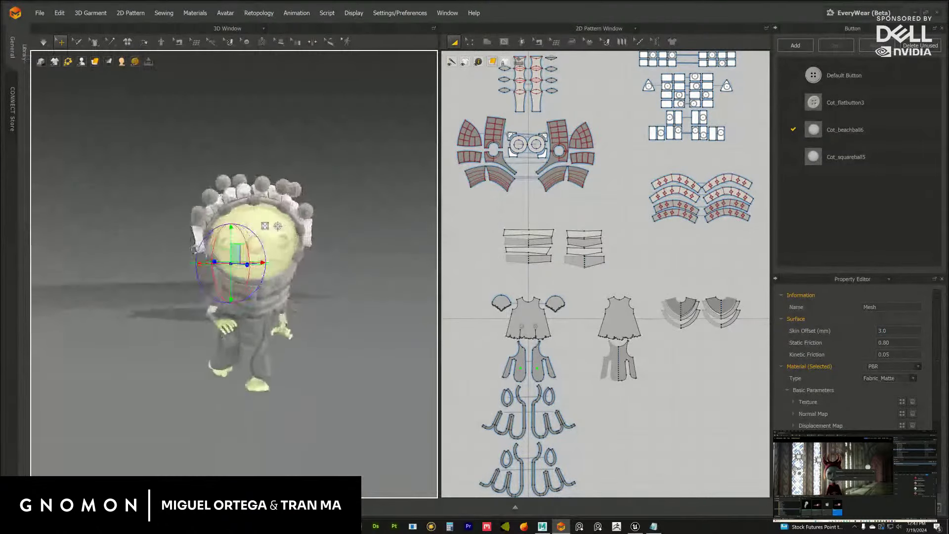
scroll(243, 322, "down", 10)
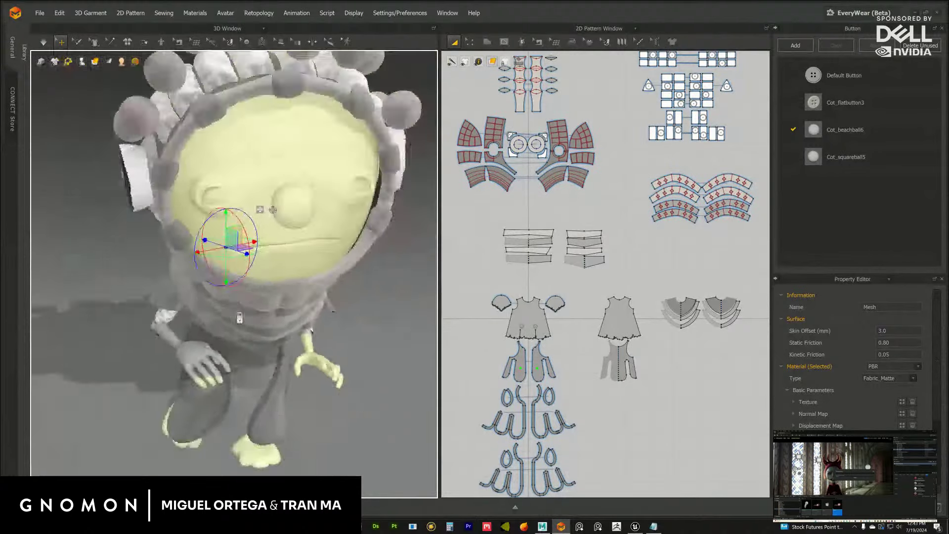
left_click(156, 258)
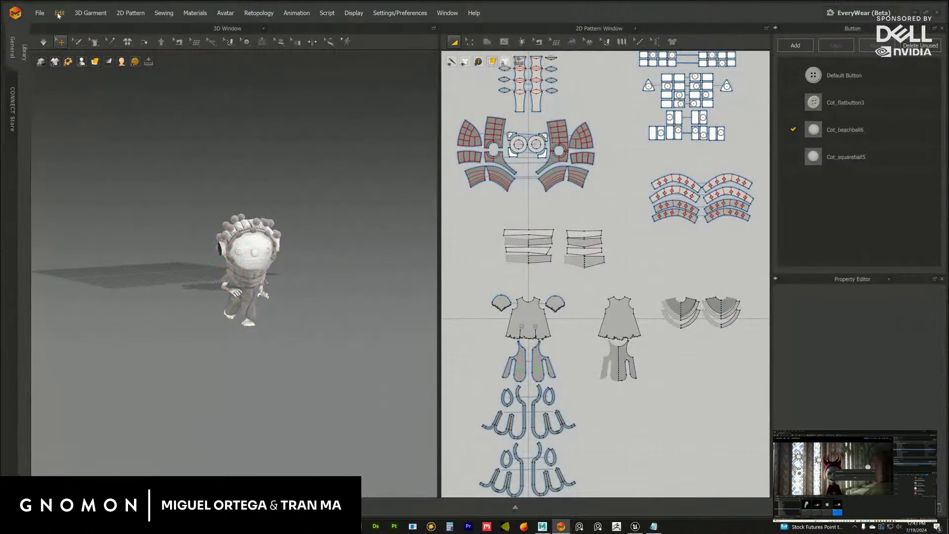
Step: Save the project in the fallingup folder, using Cot_fallingup_01.zprj as the base for the file name
left_click(39, 13)
mouse_move(94, 74)
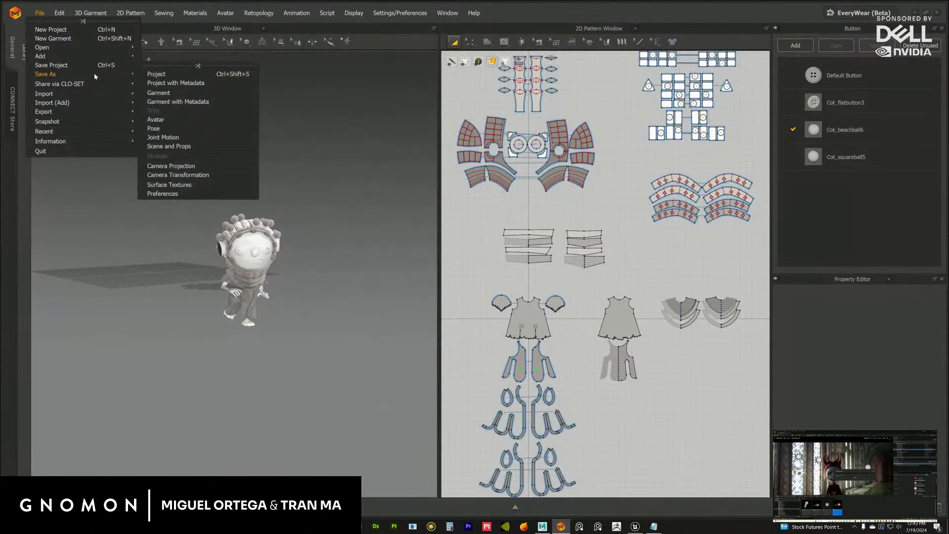
left_click(157, 75)
left_click(489, 217)
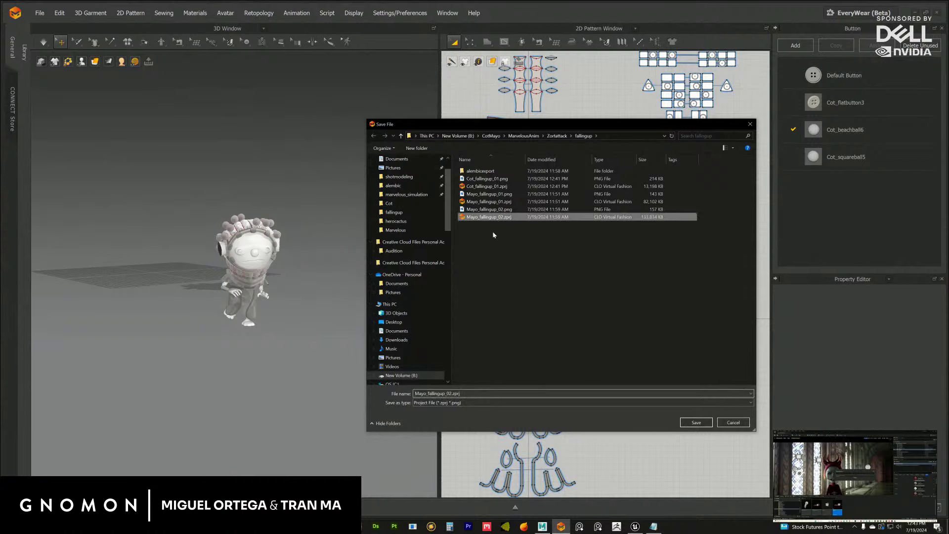
double_click(454, 393)
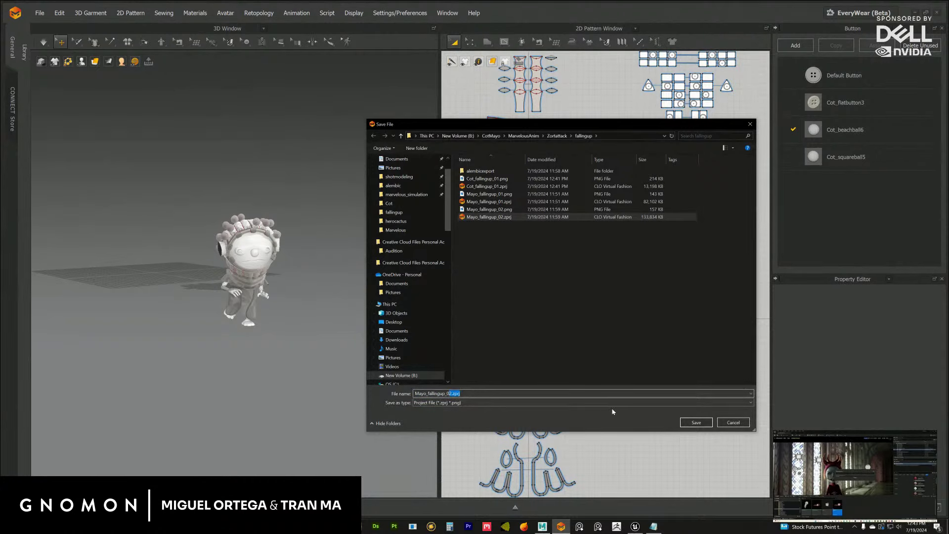
left_click(487, 185)
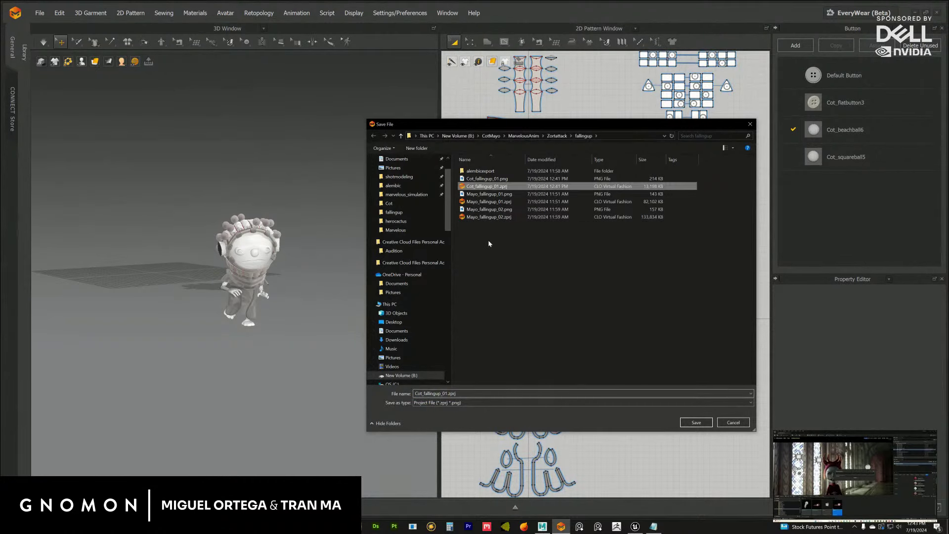
double_click(450, 393)
left_click(703, 423)
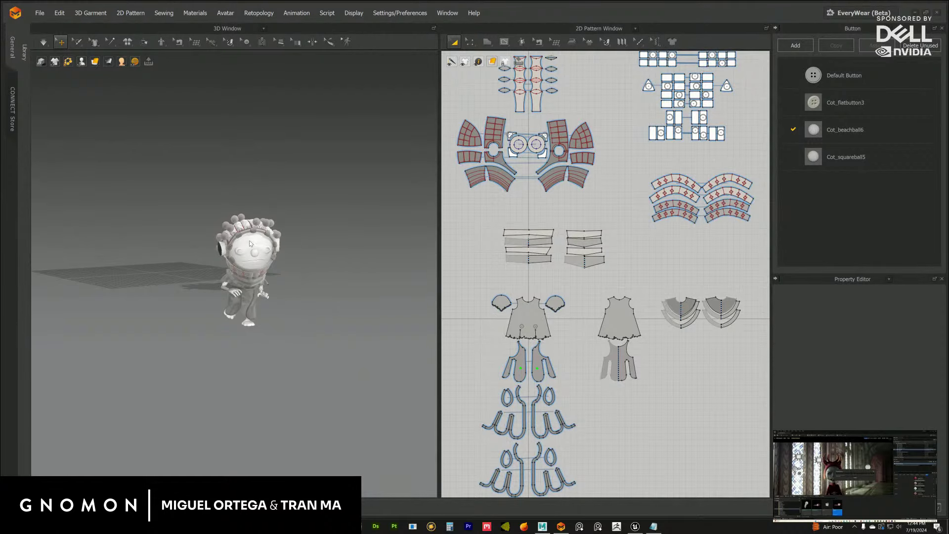
Step: Open the animation timeline, play the imported avatar animation through, and return to the start frame
left_click(515, 507)
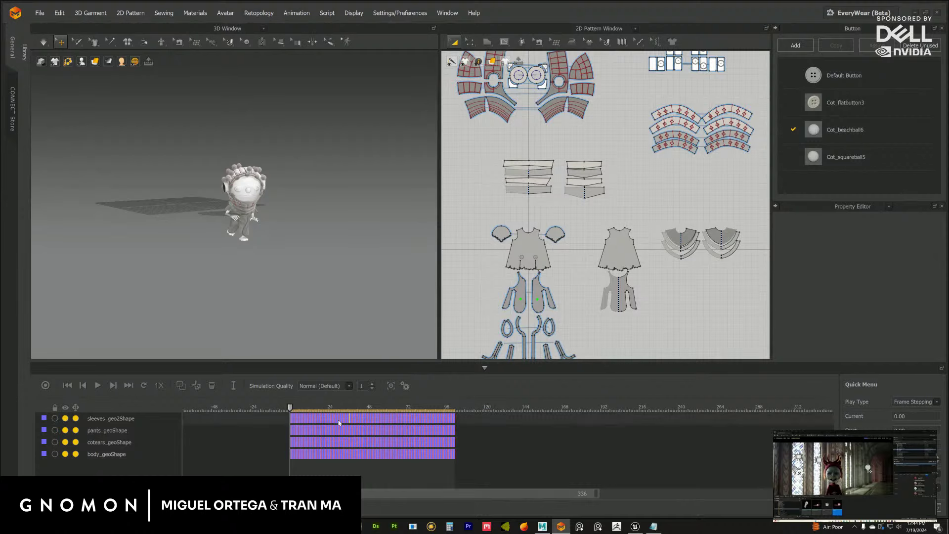
left_click_drag(438, 408, 279, 409)
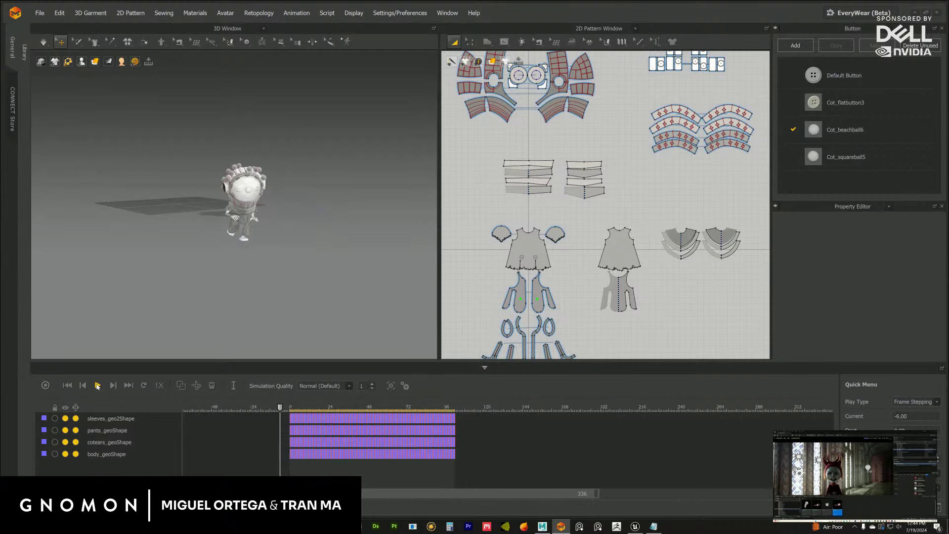
left_click(97, 385)
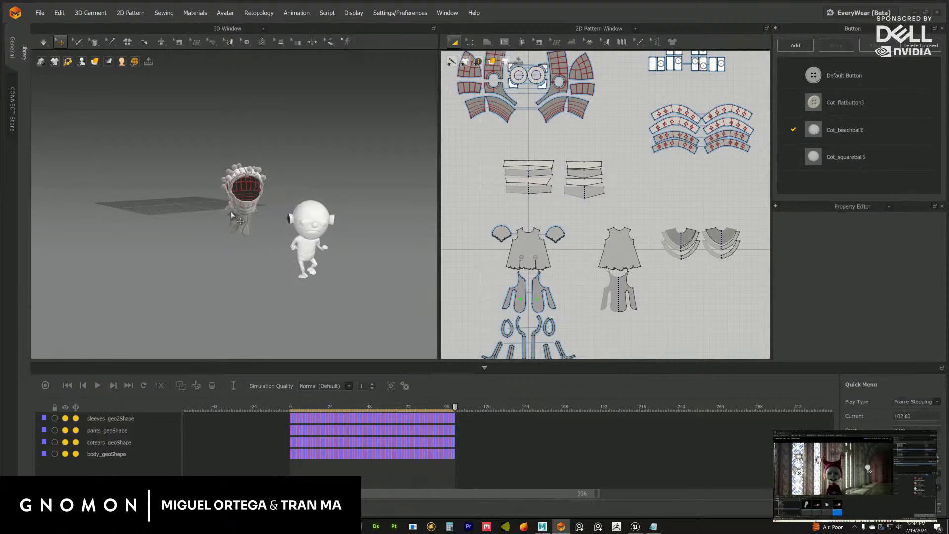
left_click(67, 386)
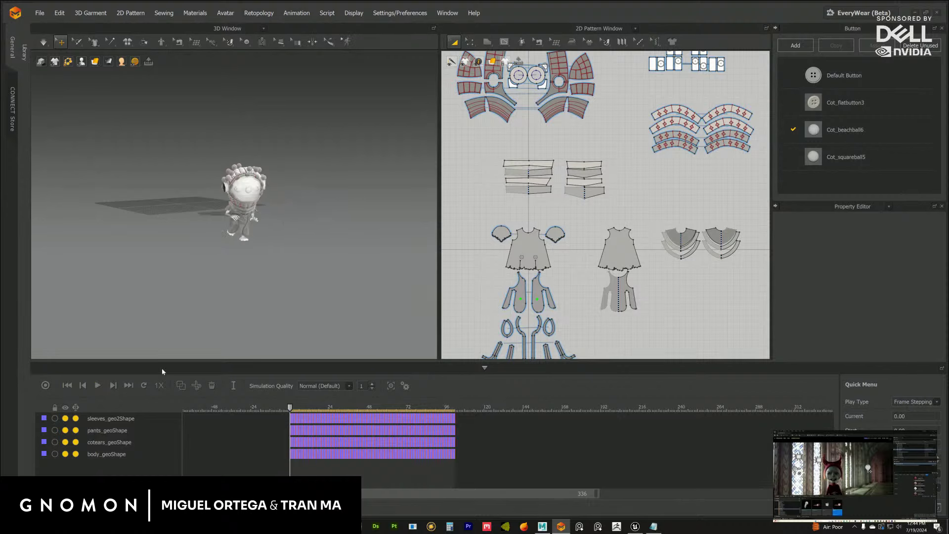
left_click(279, 293)
Step: Set the simulation quality to Animation (Stable) and widen the 3D view
left_click(45, 385)
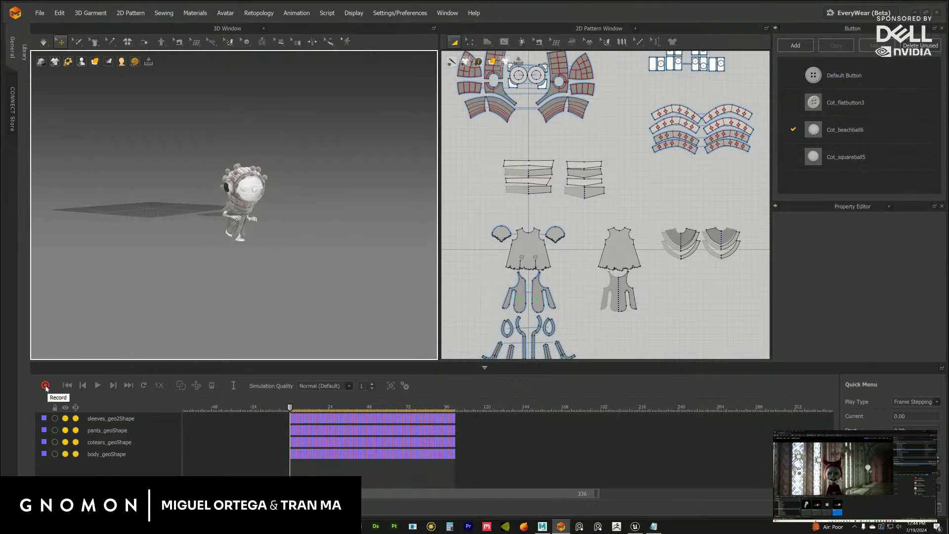
left_click(344, 388)
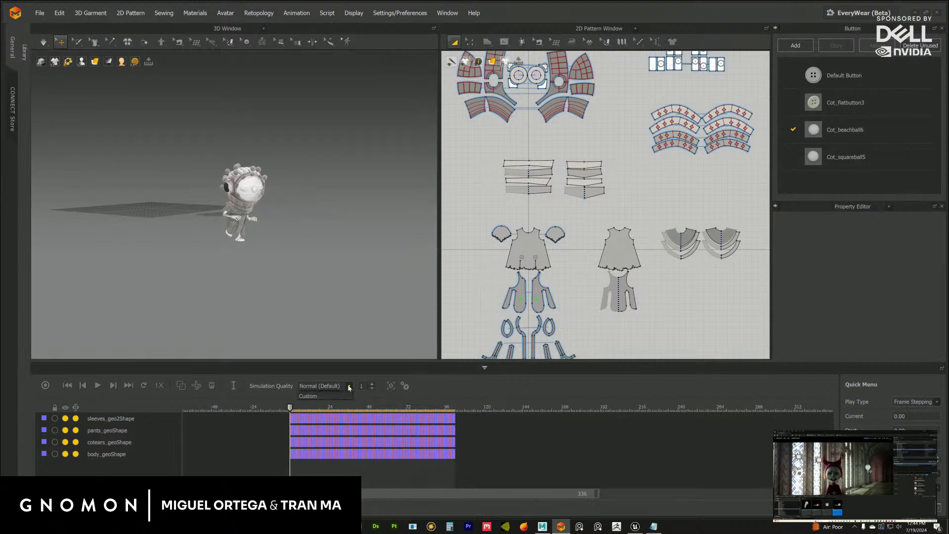
left_click(335, 397)
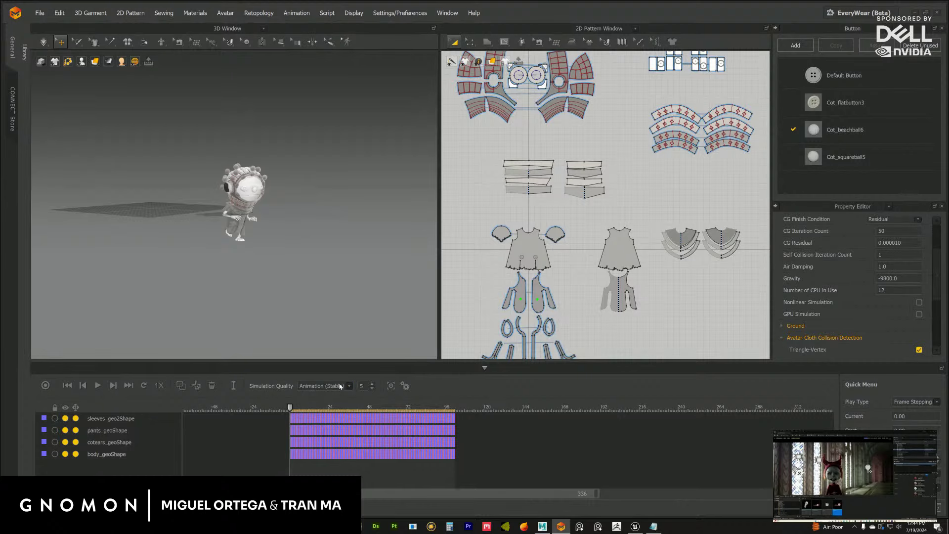
left_click(302, 280)
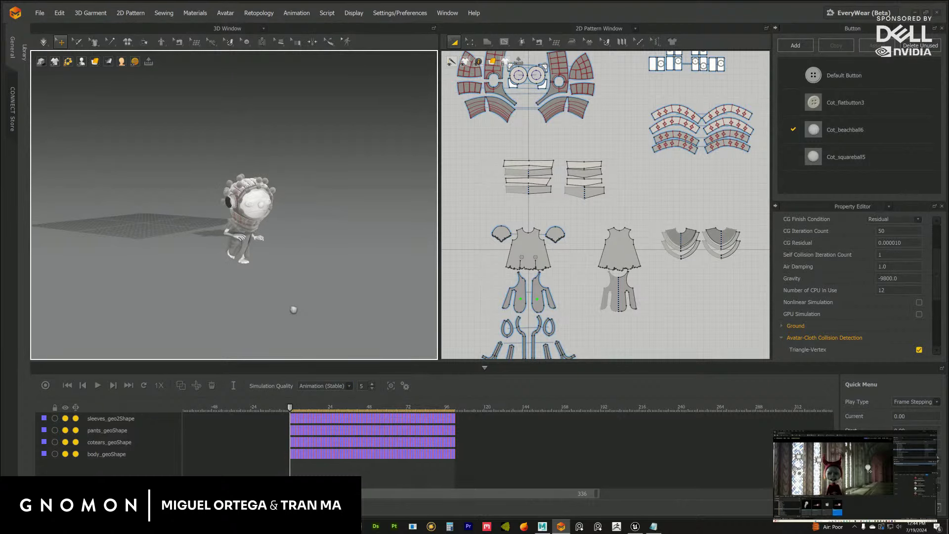
left_click_drag(439, 297, 563, 297)
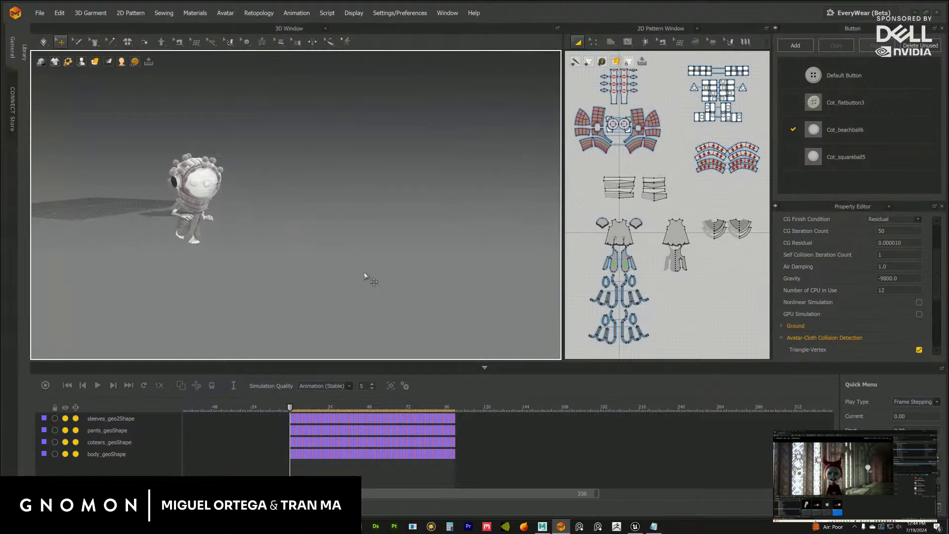
Step: Scrub the avatar animation to frame 21 to preview the motion, and return to frame 0
left_click_drag(290, 408, 324, 408)
scroll(387, 302, "up", 3)
scroll(387, 302, "down", 3)
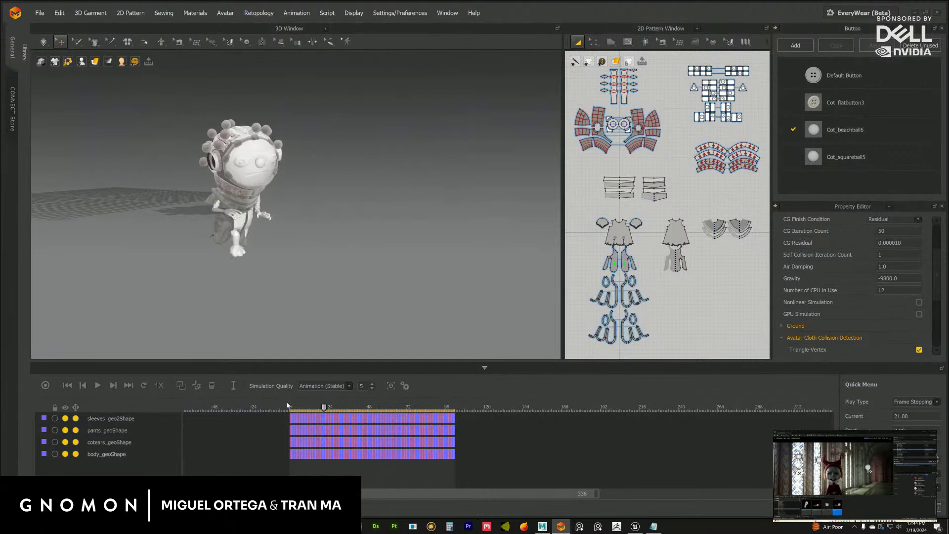
left_click(288, 406)
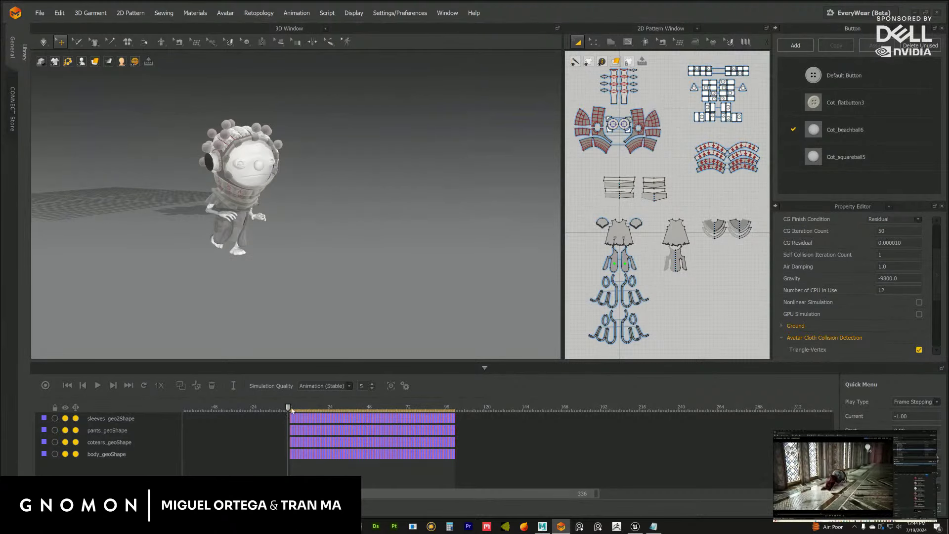
left_click(290, 408)
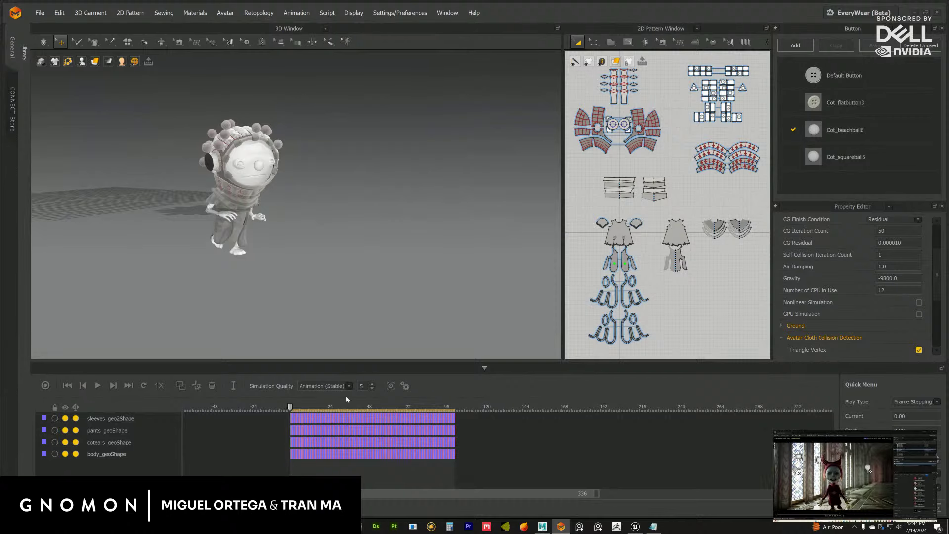
Step: Raise the numeric value beside the simulation quality setting to 10
scroll(366, 385, "up", 2)
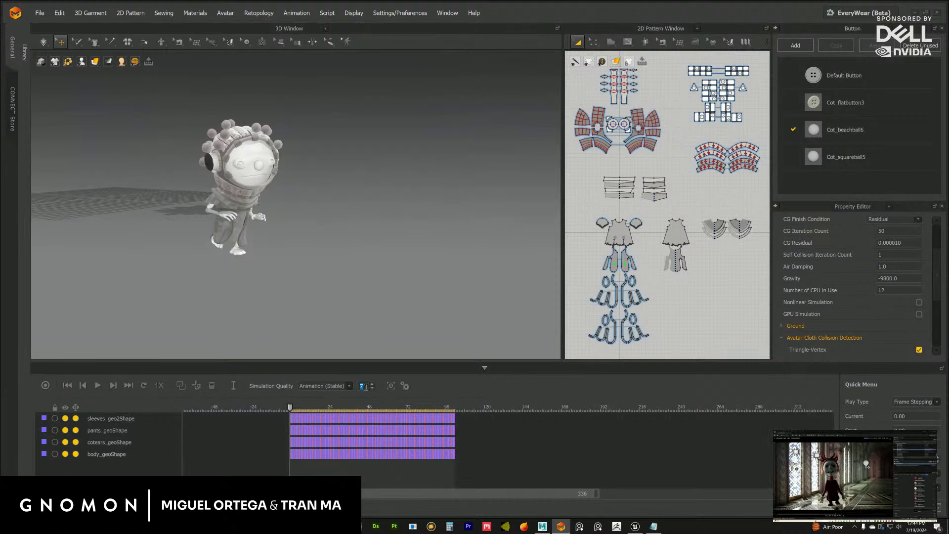
left_click(360, 386)
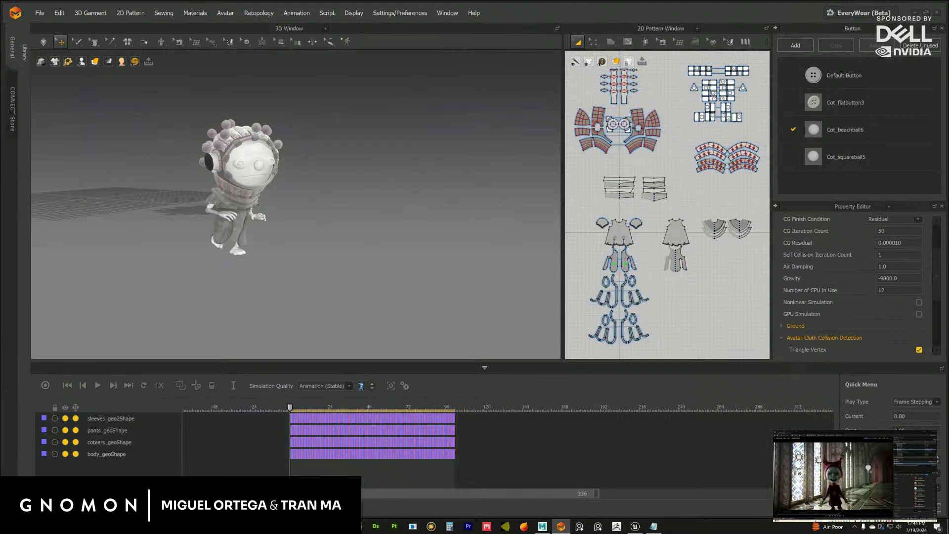
left_click(372, 383)
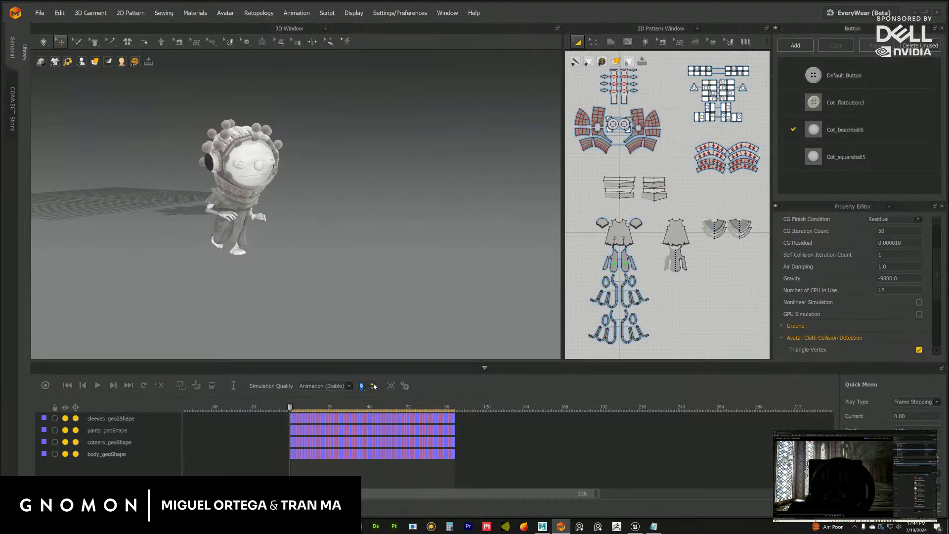
left_click(373, 384)
left_click(308, 274)
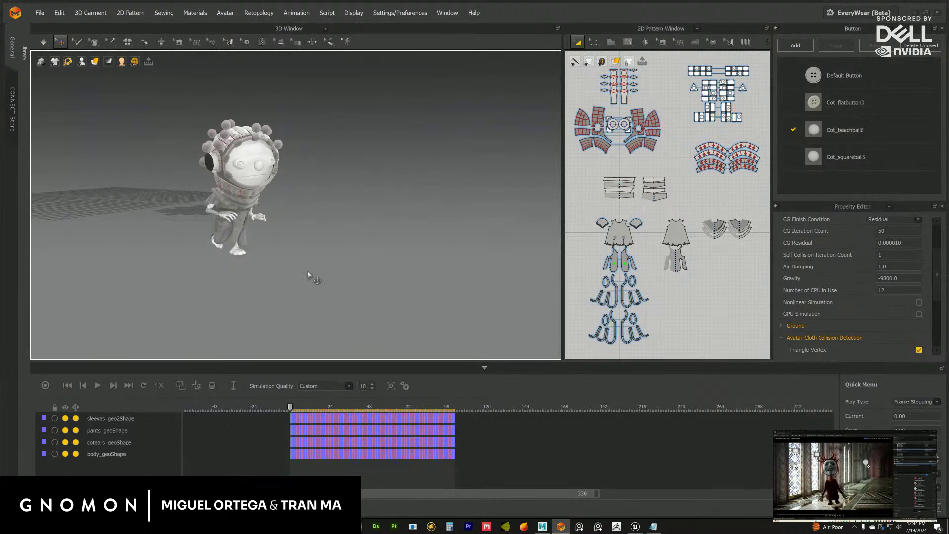
Step: Simulate the garment at frame 0 to settle it on the start pose
key("space")
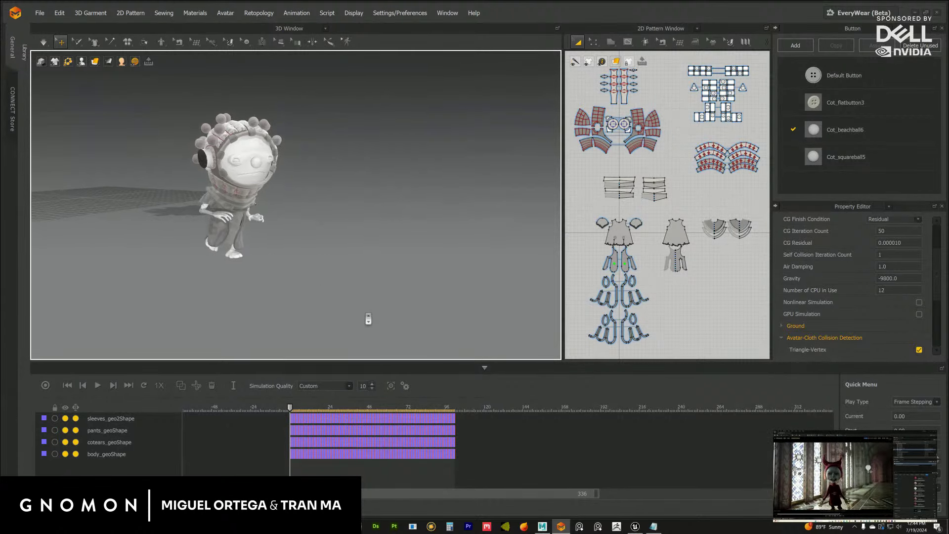
left_click(362, 384)
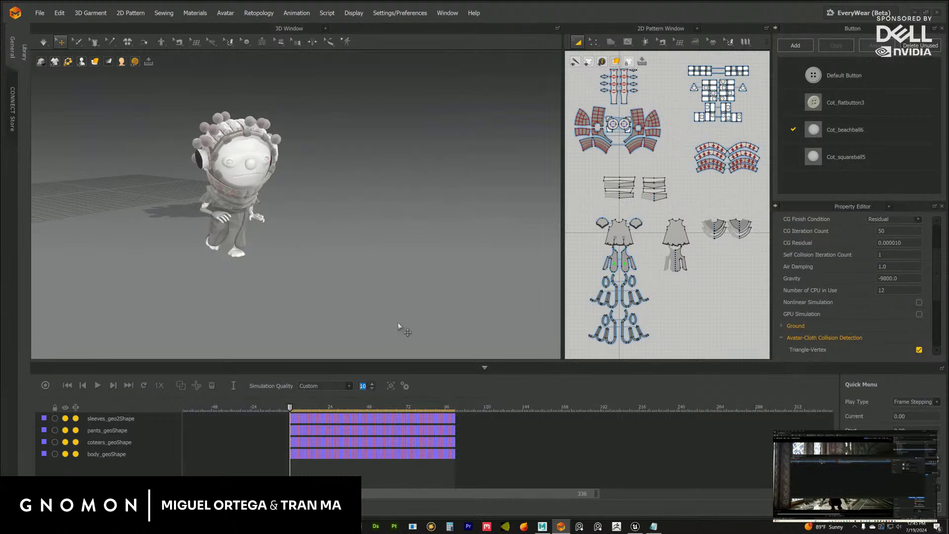
left_click(302, 347)
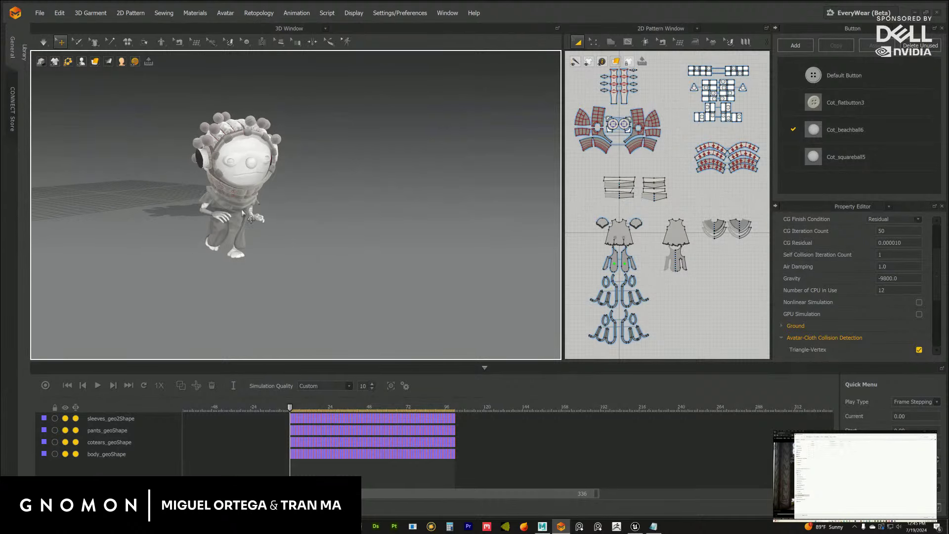
mouse_move(247, 253)
right_mouse_down()
mouse_move(314, 233)
mouse_move(247, 240)
mouse_move(246, 255)
right_mouse_up()
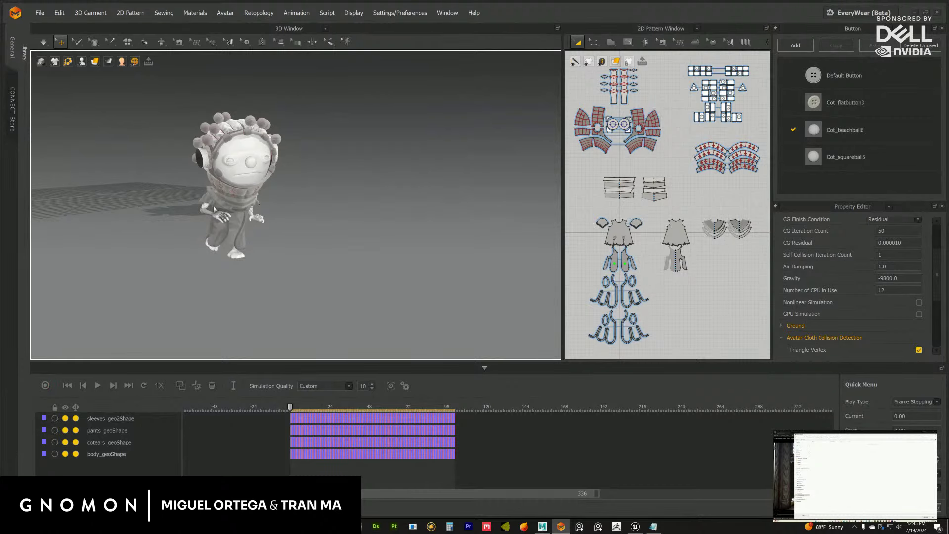
Step: Record the garment simulation over the avatar animation from frame 0 and stop it at frame 2
left_click(44, 385)
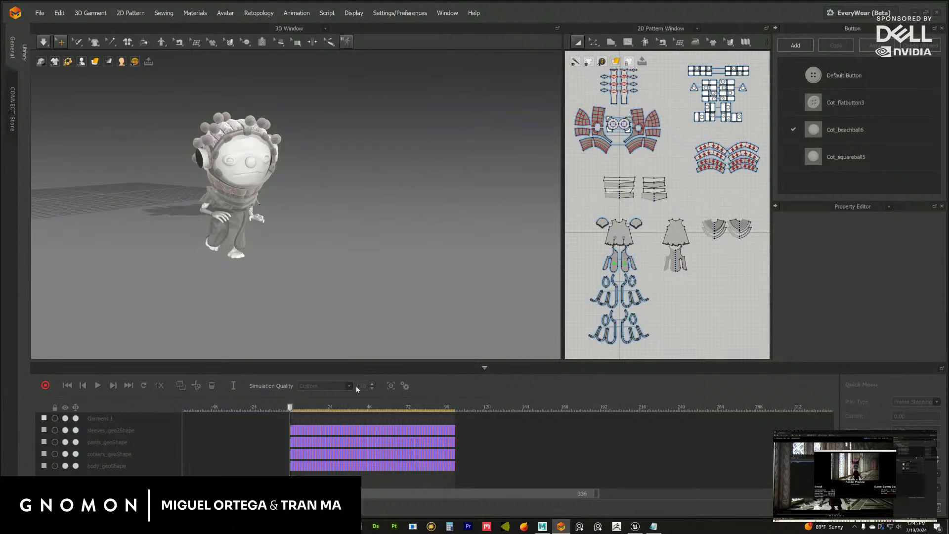
key("space")
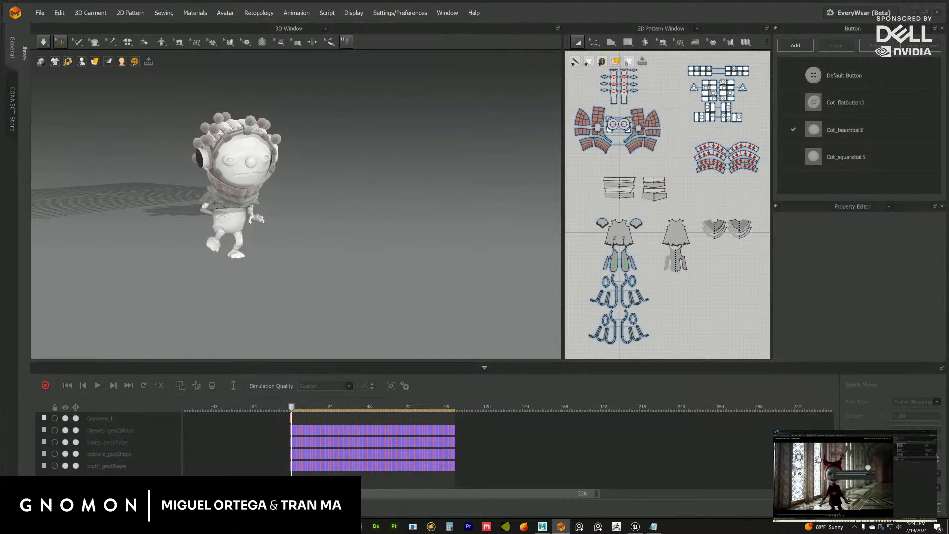
key("space")
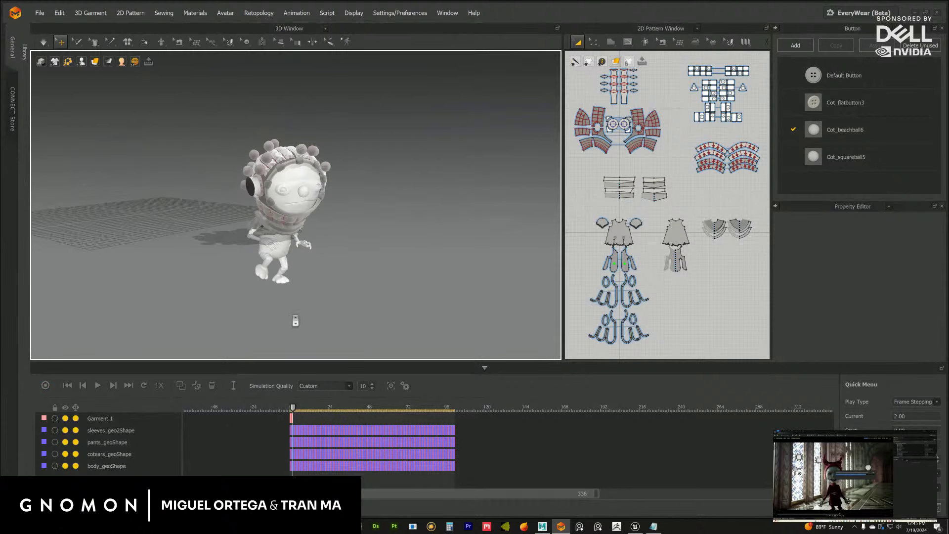
Step: Return the playhead to frame 0 and delete the recorded Garment 1 animation track
left_click_drag(292, 407, 289, 407)
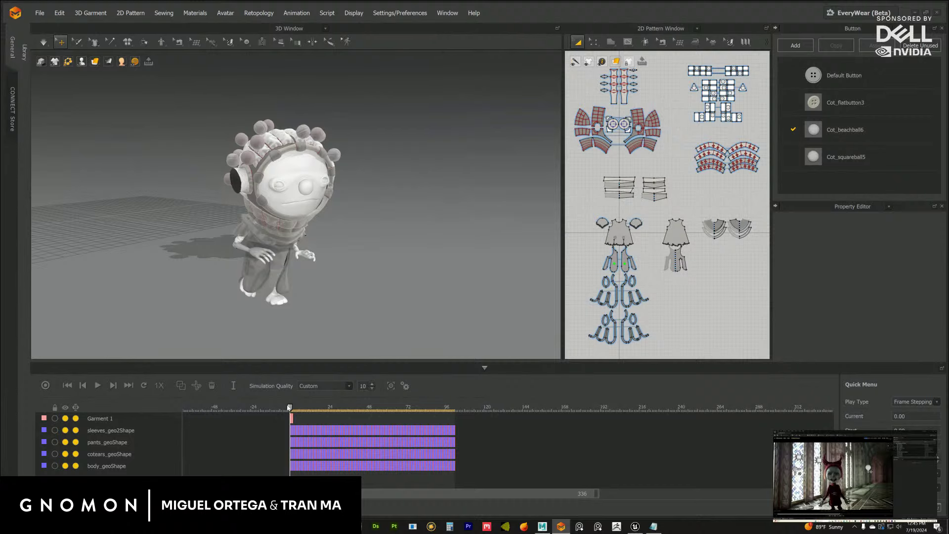
right_click(120, 418)
left_click(144, 431)
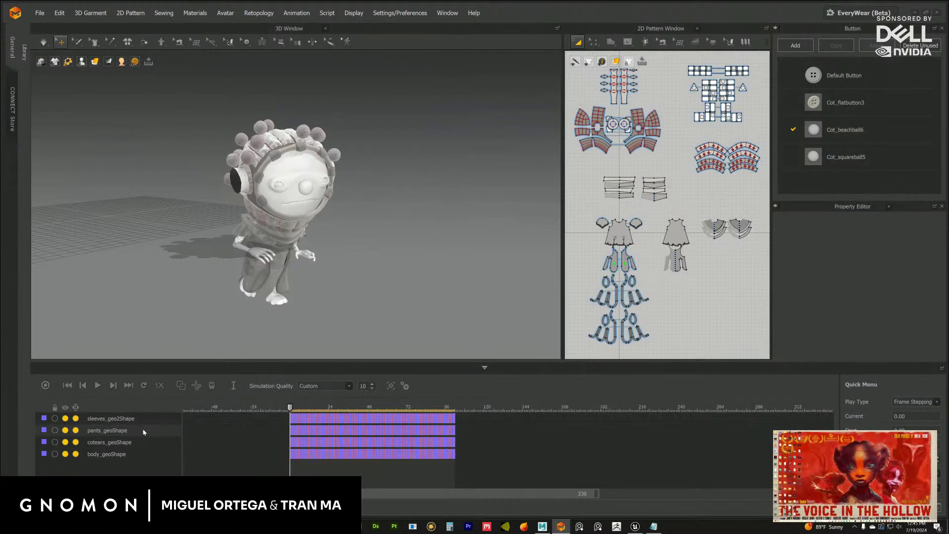
Step: Choose Animation (Stable) as the simulation quality and raise the numeric value beside it to 10
left_click(348, 387)
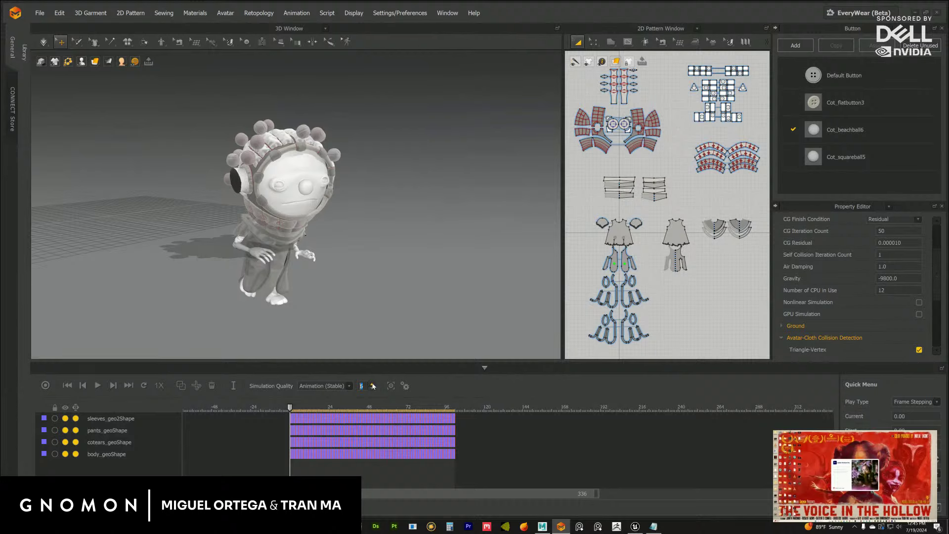
scroll(373, 385, "up", 4)
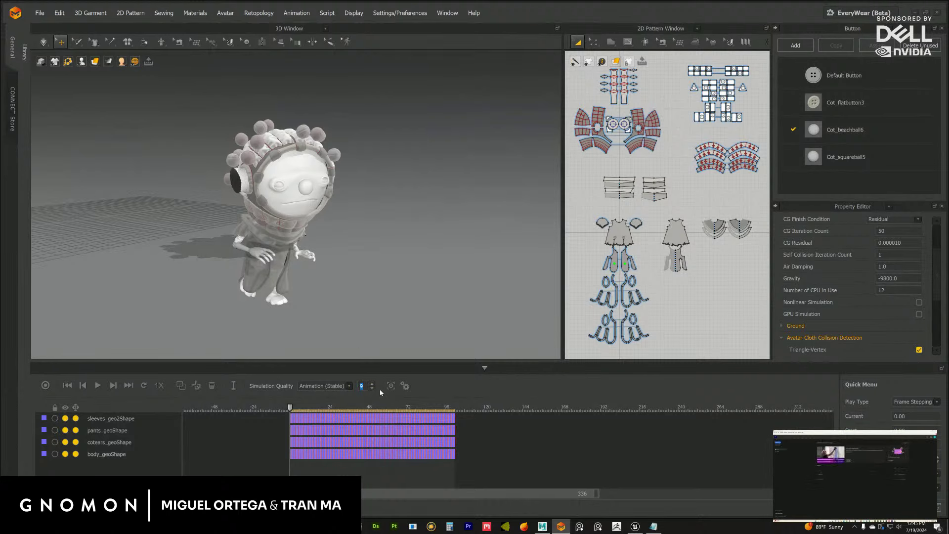
scroll(373, 386, "up", 1)
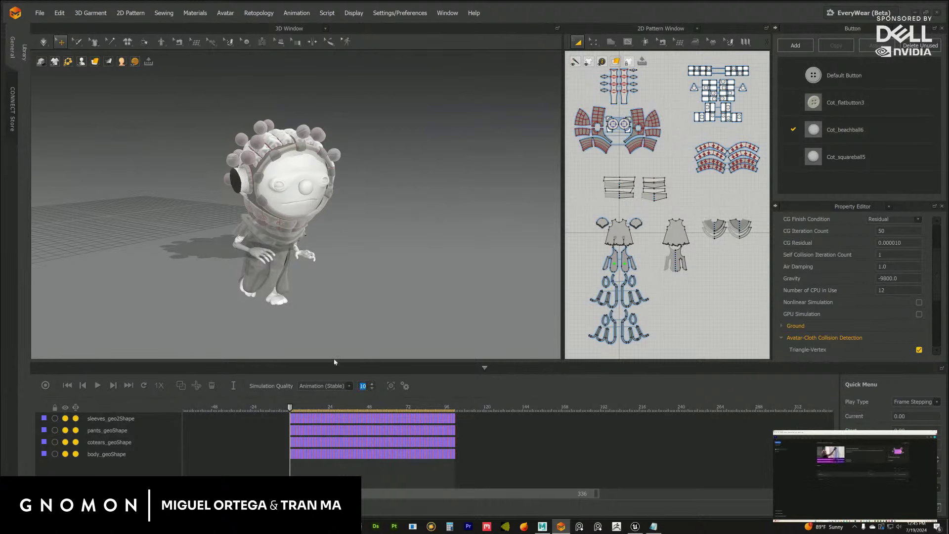
Step: Expand the Ground simulation properties and start recording the garment simulation over the avatar animation from frame 0
left_click(785, 327)
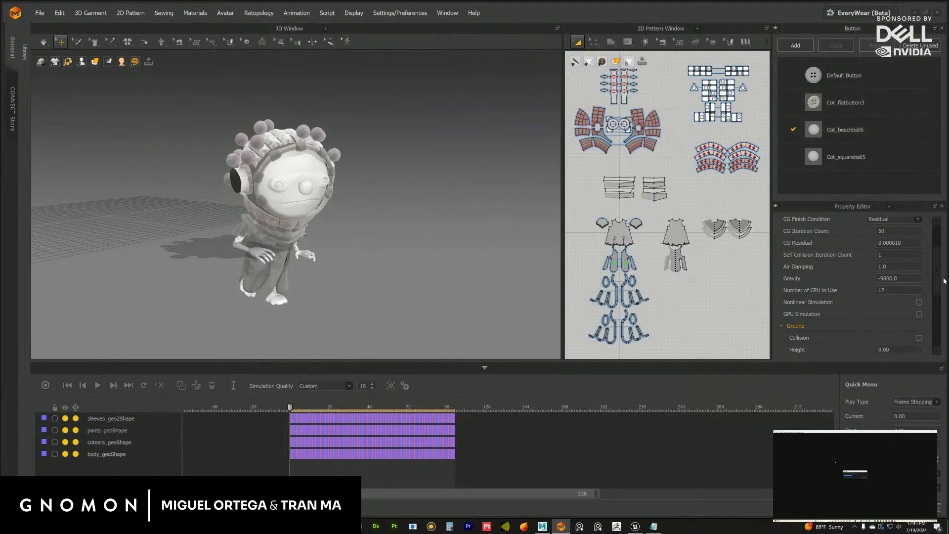
scroll(941, 281, "down", 2)
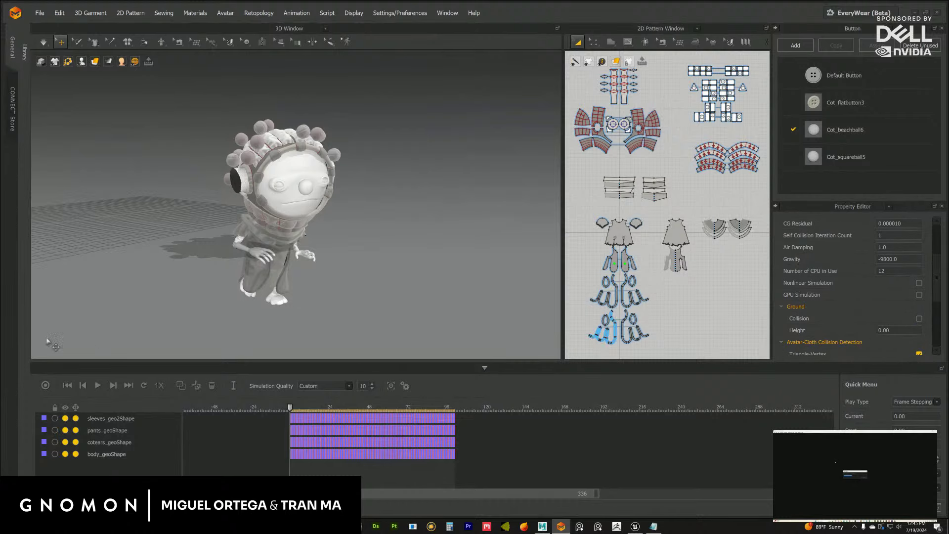
middle_click_drag(356, 246, 325, 260)
left_click(45, 385)
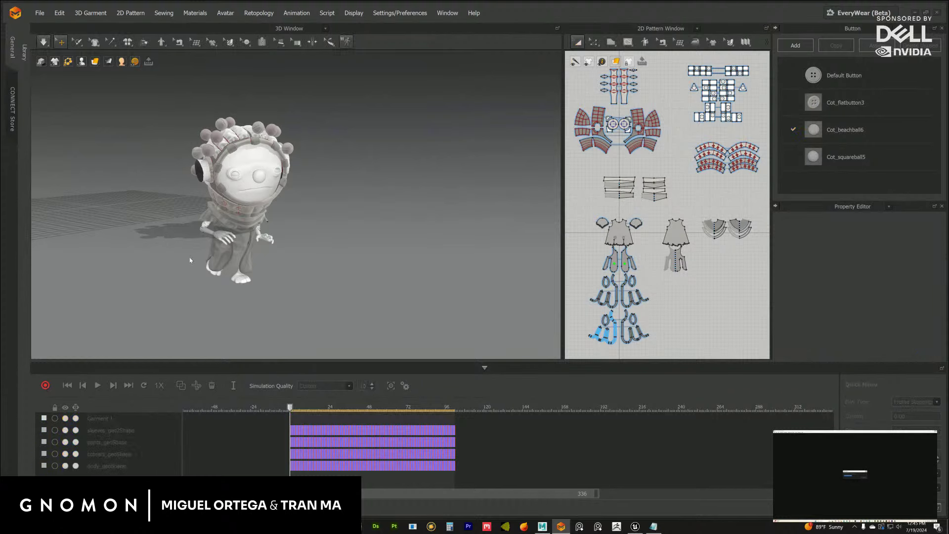
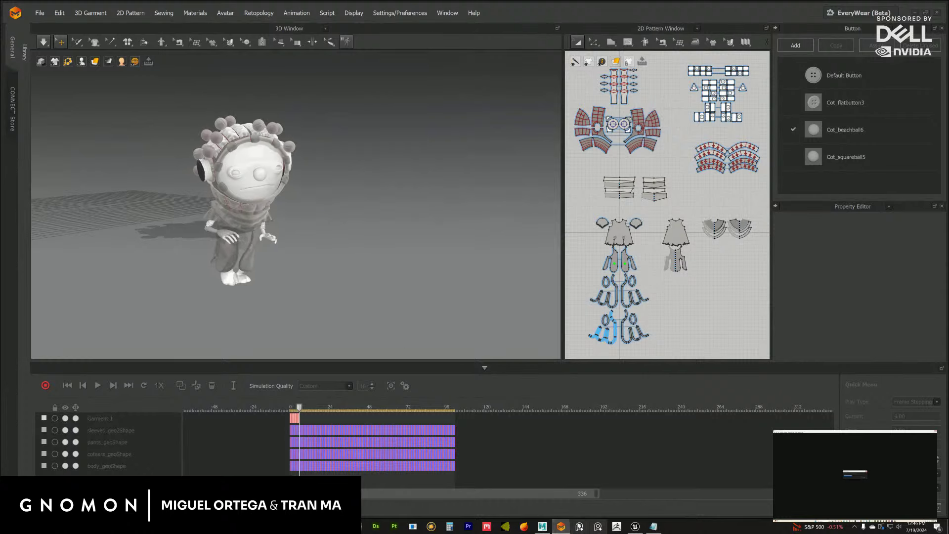
Step: Switch to Unreal Engine, move the Content Browser window off the character, and rotate the mayo mesh around its vertical axis
left_click(636, 526)
left_click_drag(621, 106, 860, 102)
right_click_drag(378, 286, 347, 291)
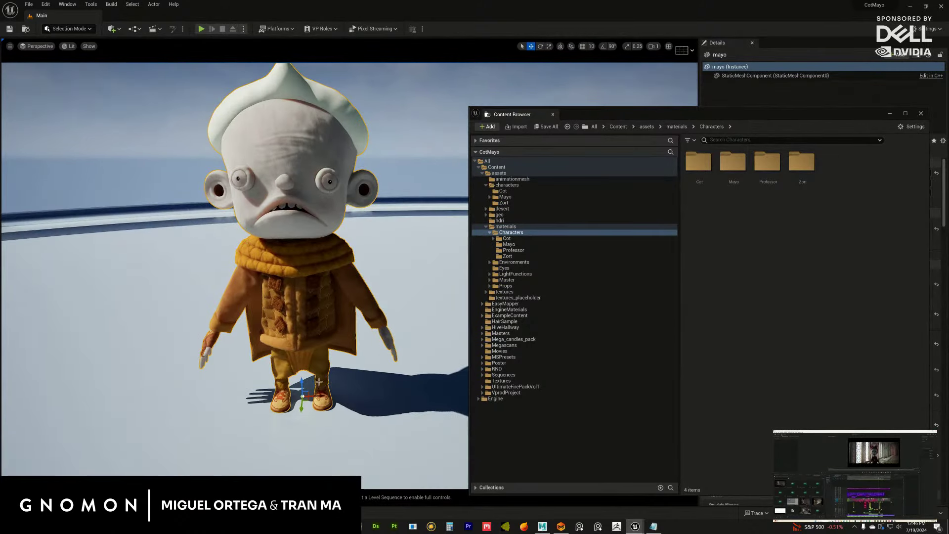
key("e")
left_click_drag(299, 402, 267, 408)
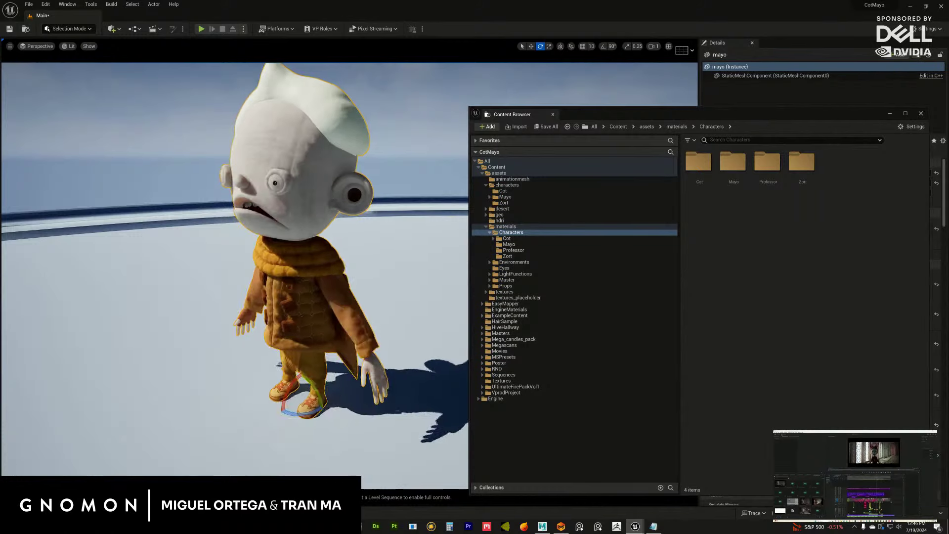
Step: Inspect the mayo character's face, eyes and clothing up close, and minimize Unreal Engine
right_click_drag(267, 408, 355, 303)
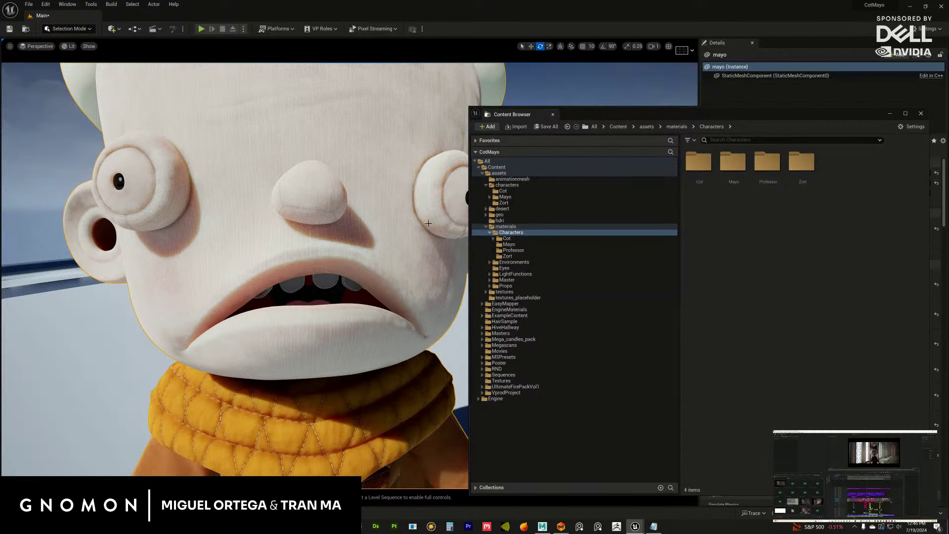
right_click_drag(428, 223, 293, 253)
right_click(327, 295)
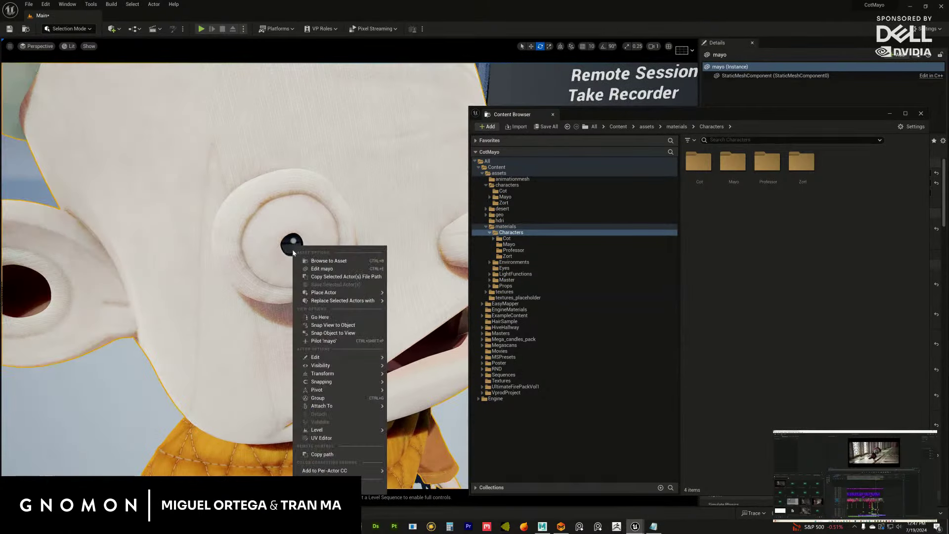
right_click_drag(253, 287, 298, 268)
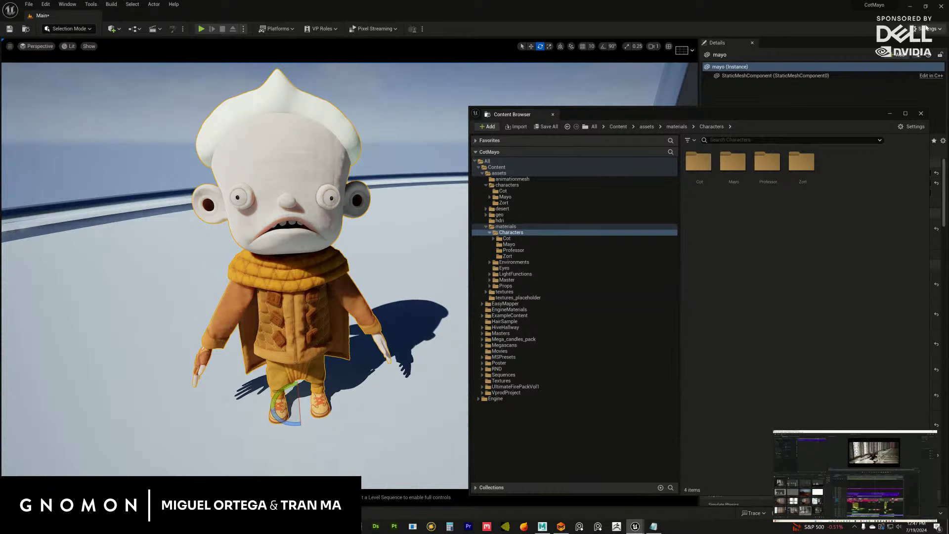
left_click(911, 7)
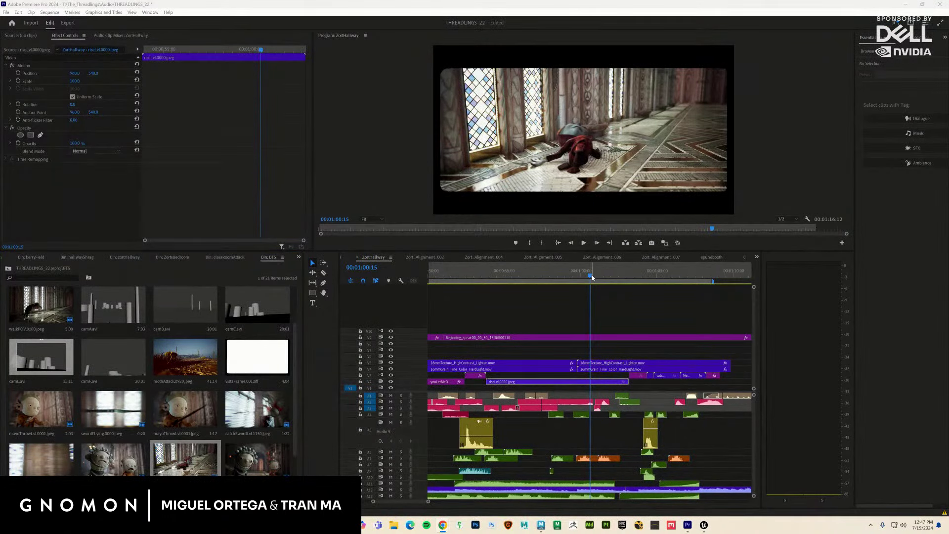
Step: Switch to Premiere Pro and play the ZortHallway sequence full screen from 00:00:53:11
left_click_drag(592, 277, 482, 284)
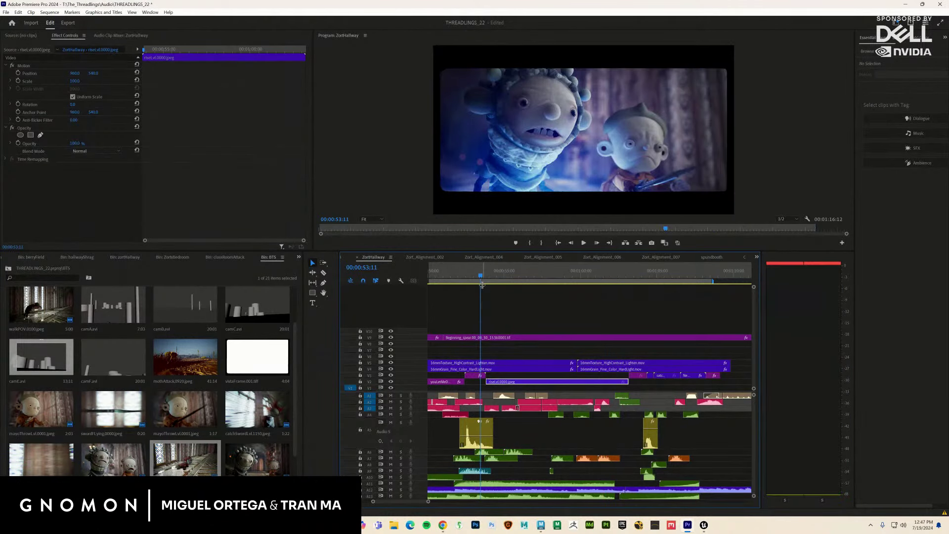
key("ctrl+grave")
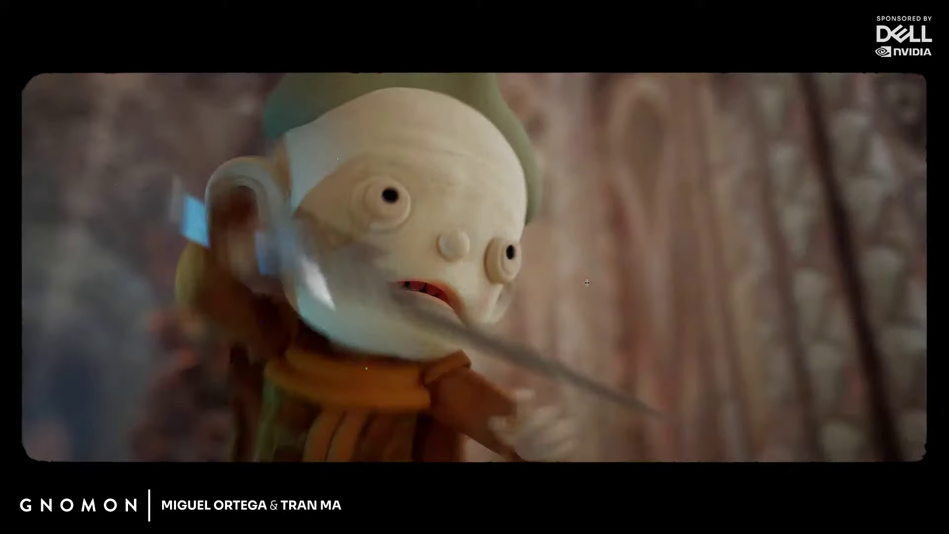
key("Escape")
Step: Keyframe the hallway clip's Position at its start, 00:00:53:19, and shift the image down with a second keyframe at 00:01:02:12
mouse_move(630, 275)
left_mouse_down()
mouse_move(605, 275)
mouse_move(621, 277)
left_mouse_up()
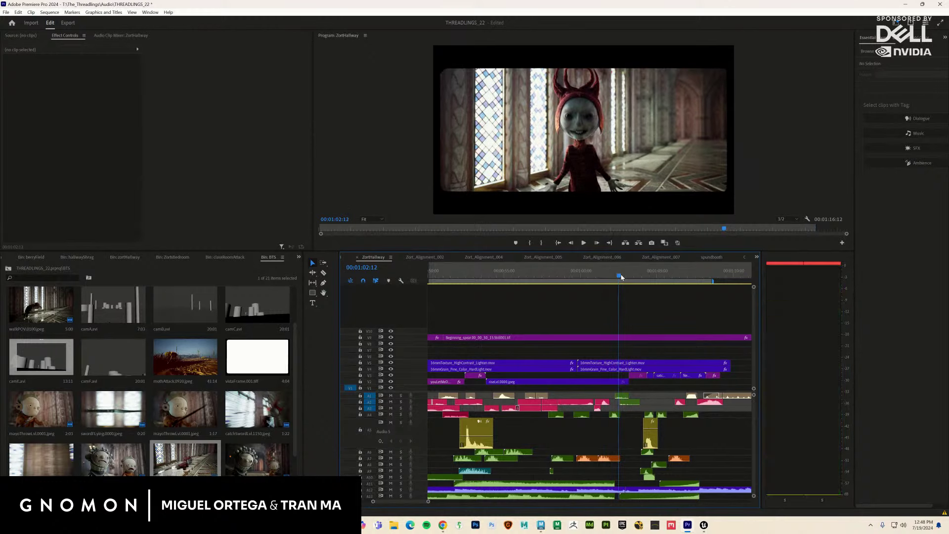
left_click(611, 382)
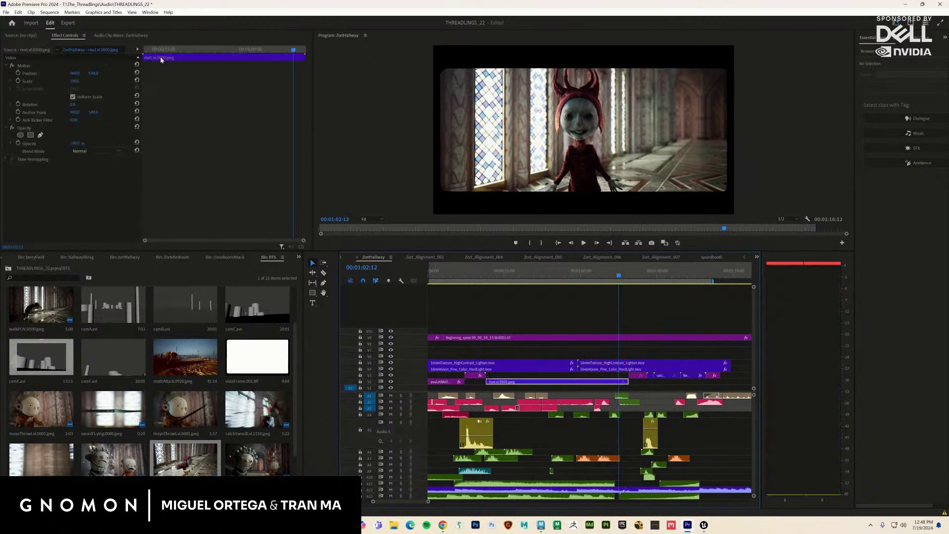
mouse_move(161, 60)
left_mouse_down()
mouse_move(168, 50)
mouse_move(144, 53)
left_mouse_up()
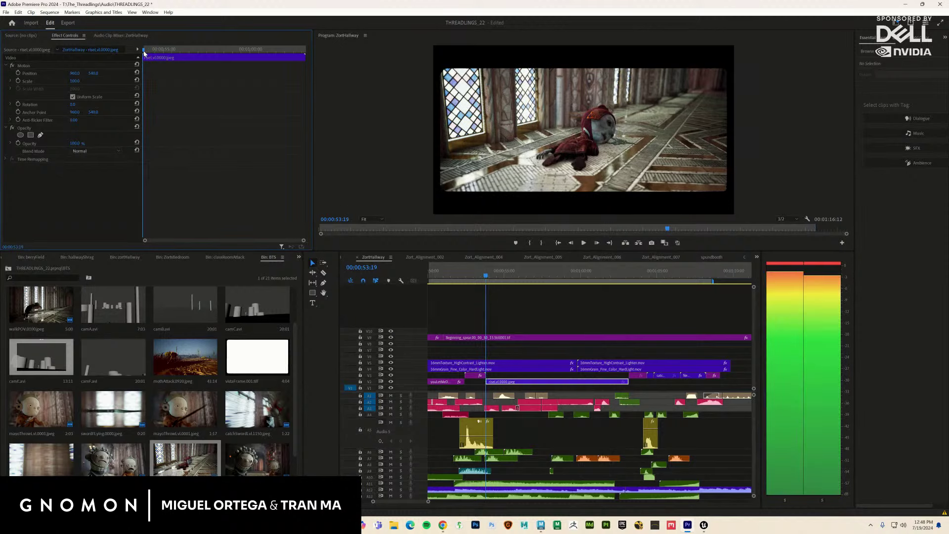
left_click(18, 73)
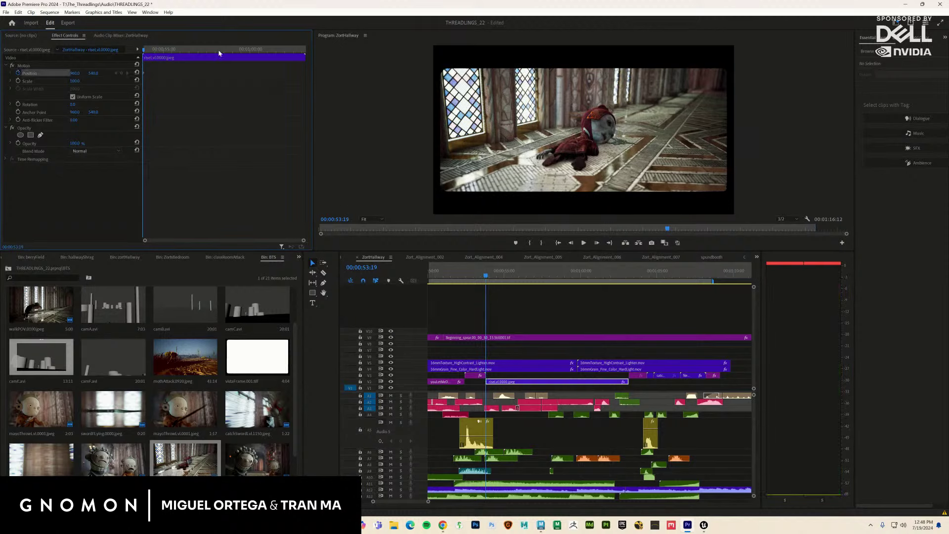
left_click_drag(211, 50, 293, 51)
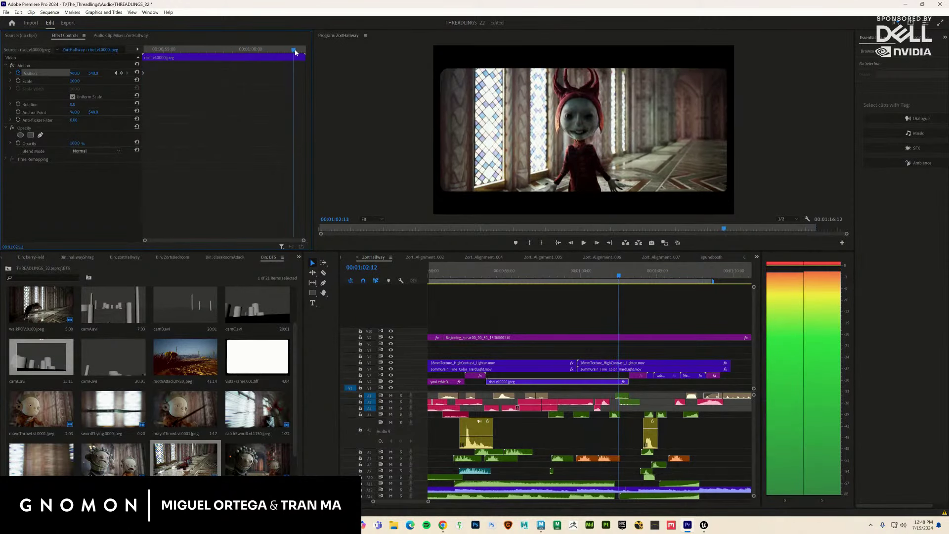
left_click_drag(96, 74, 109, 75)
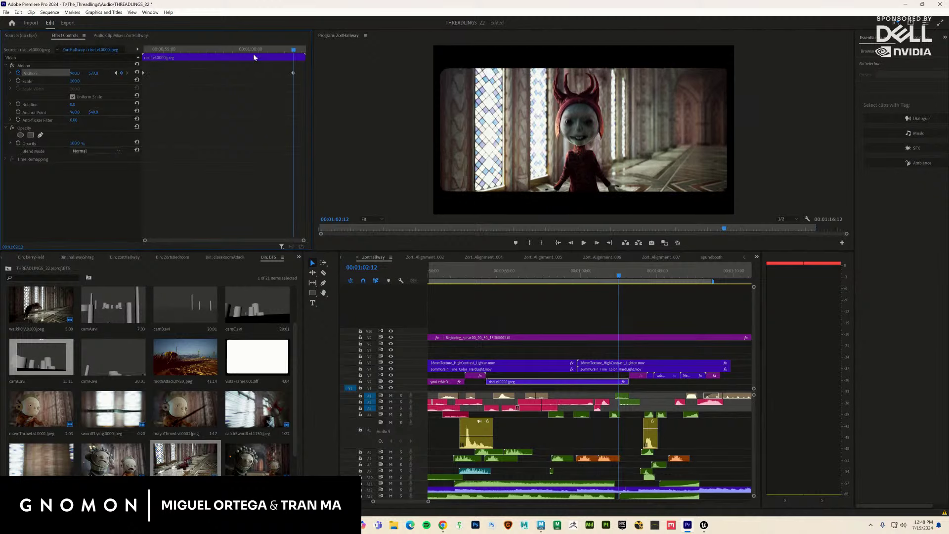
Step: Add a Position keyframe at the hallway clip's end, 00:01:03:03, by slightly adjusting the horizontal value
left_click_drag(254, 58, 299, 65)
left_click(116, 73)
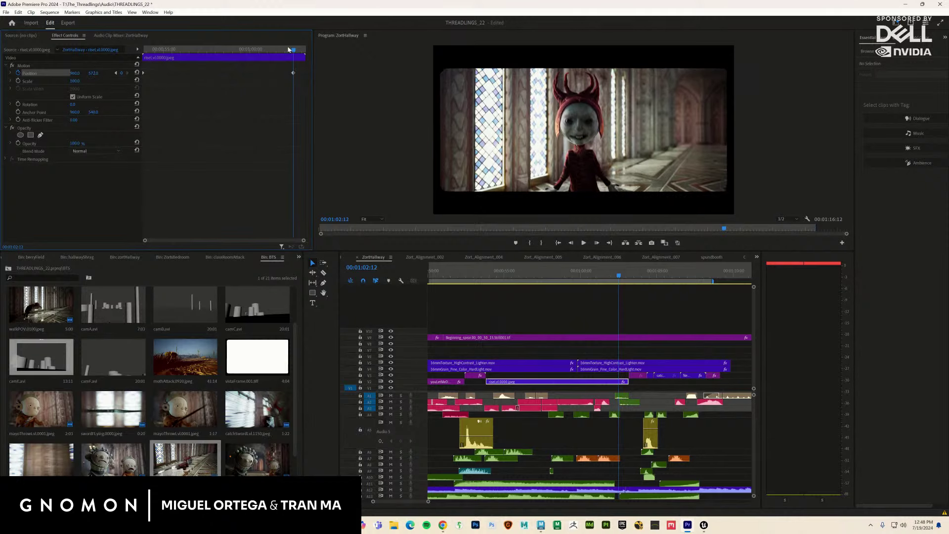
left_click_drag(294, 50, 305, 54)
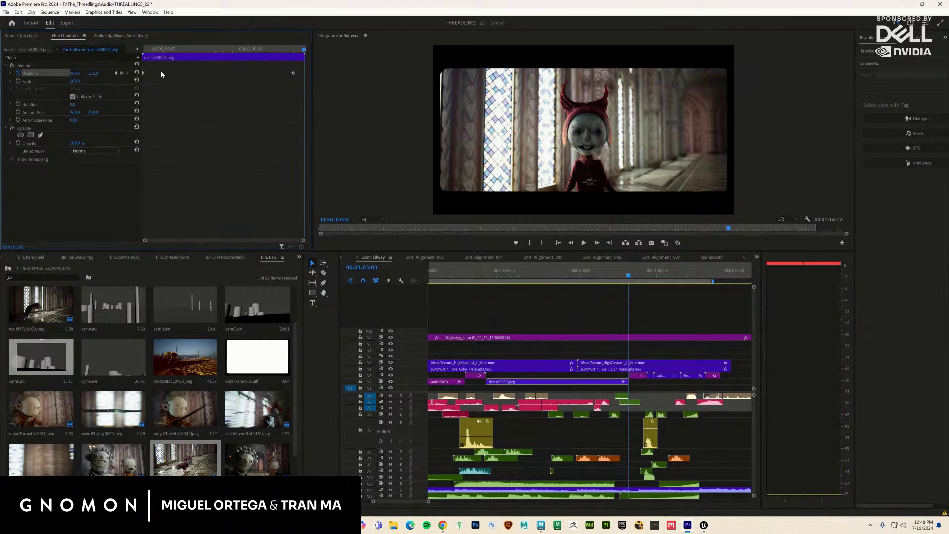
left_click_drag(81, 75, 76, 75)
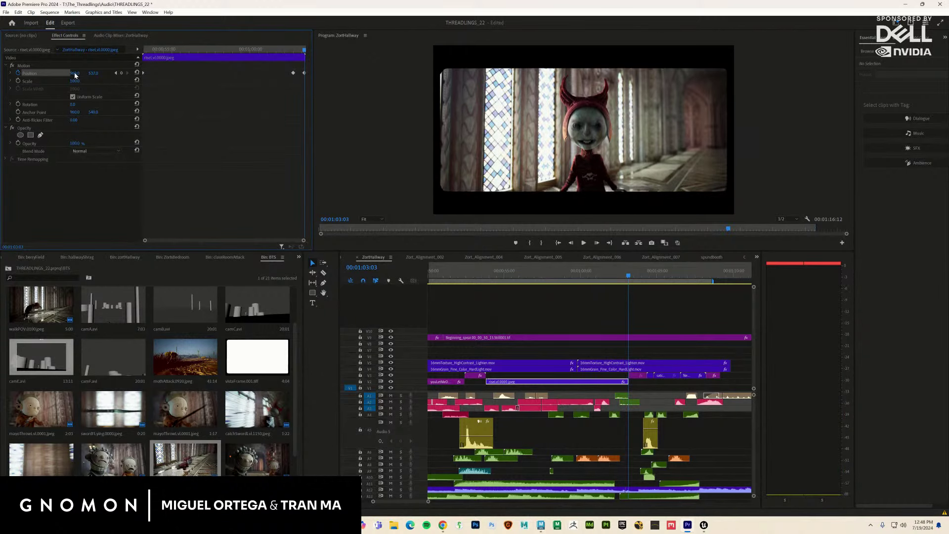
Step: Review the hallway shot with its new Position keyframes in full-screen playback
mouse_move(294, 50)
left_mouse_down()
mouse_move(256, 56)
mouse_move(307, 55)
mouse_move(286, 54)
left_mouse_up()
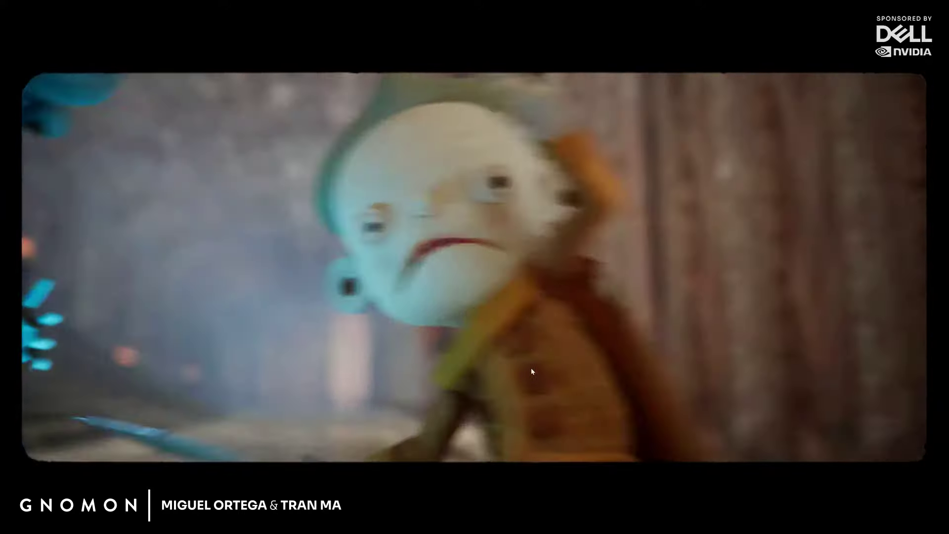
key("space")
key("Escape")
Step: Move the video and audio clips that follow the hallway shot earlier so the next shot starts at 00:01:02:15
mouse_move(629, 275)
left_mouse_down()
mouse_move(610, 275)
mouse_move(620, 280)
left_mouse_up()
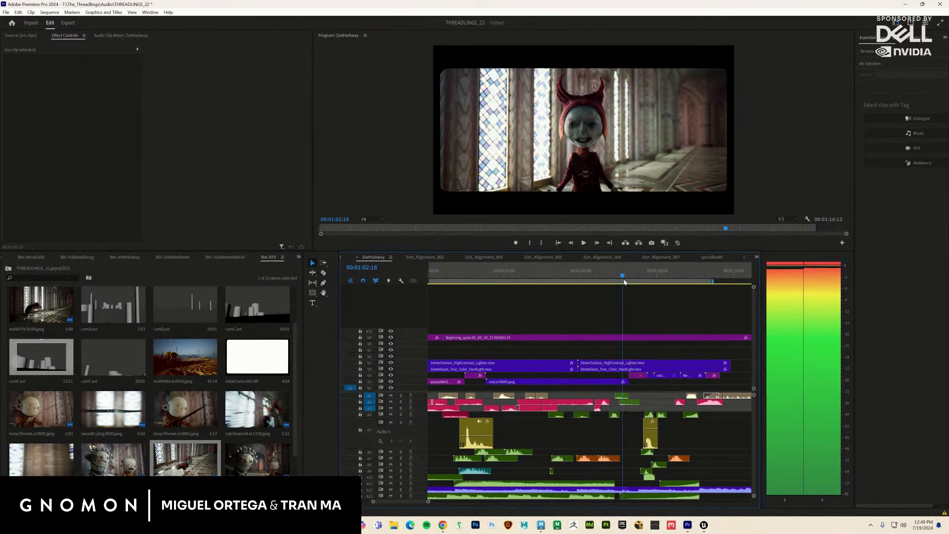
left_click_drag(623, 282, 621, 283)
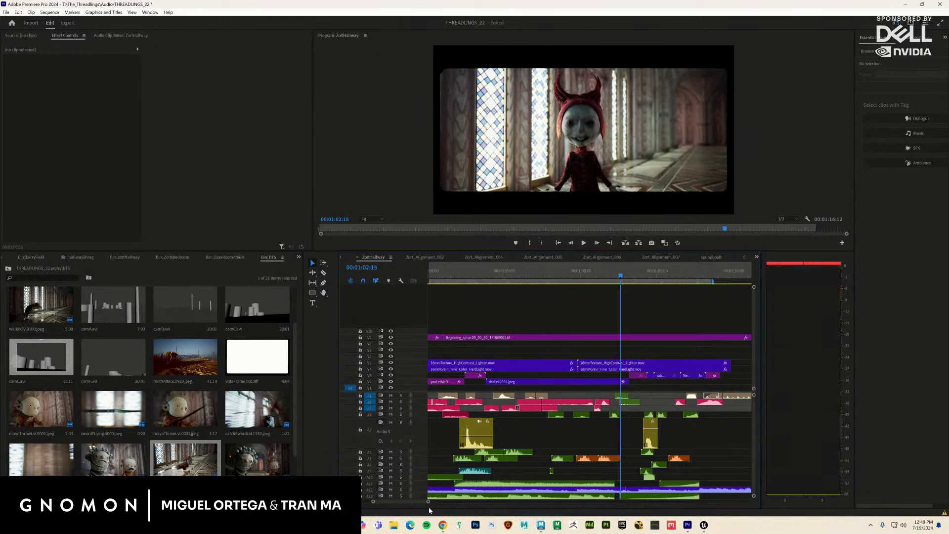
scroll(429, 503, "down", 3, "alt")
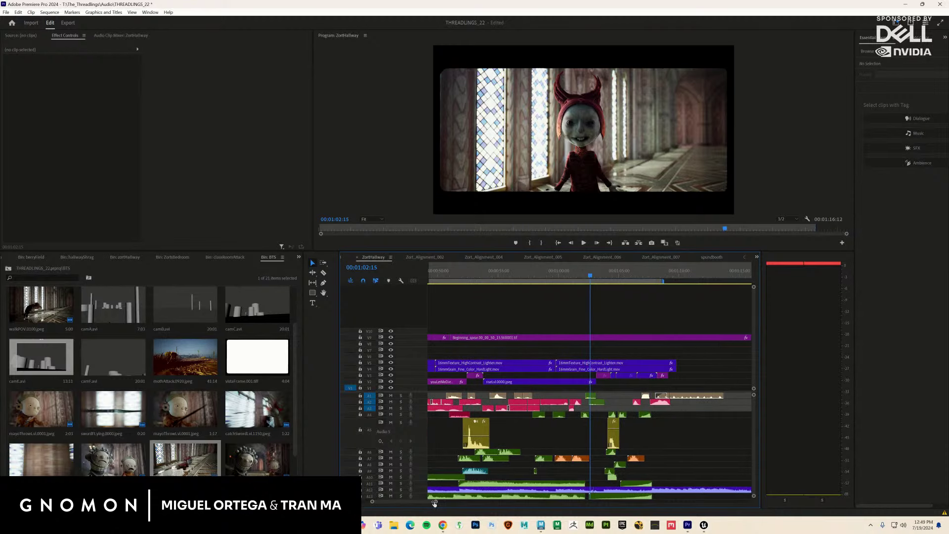
scroll(433, 503, "down", 2, "alt")
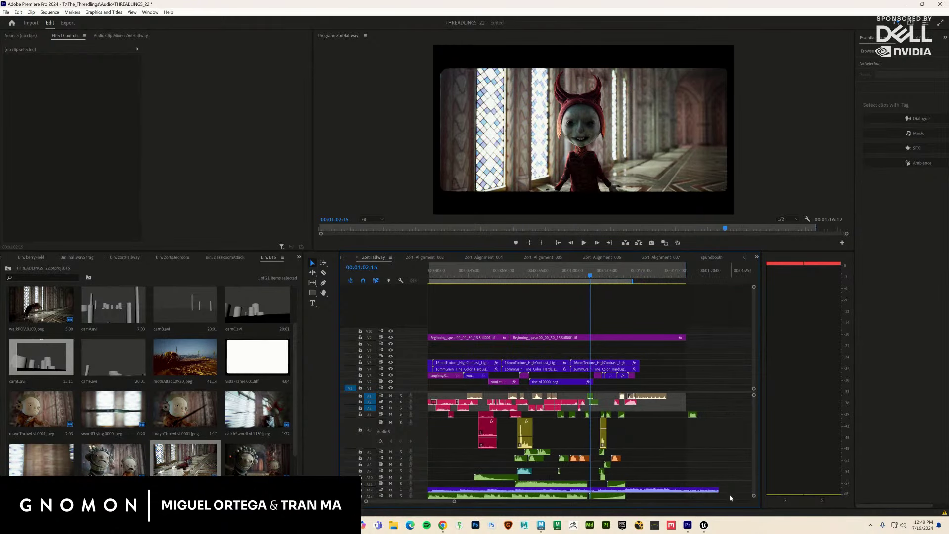
left_click_drag(753, 497, 760, 531)
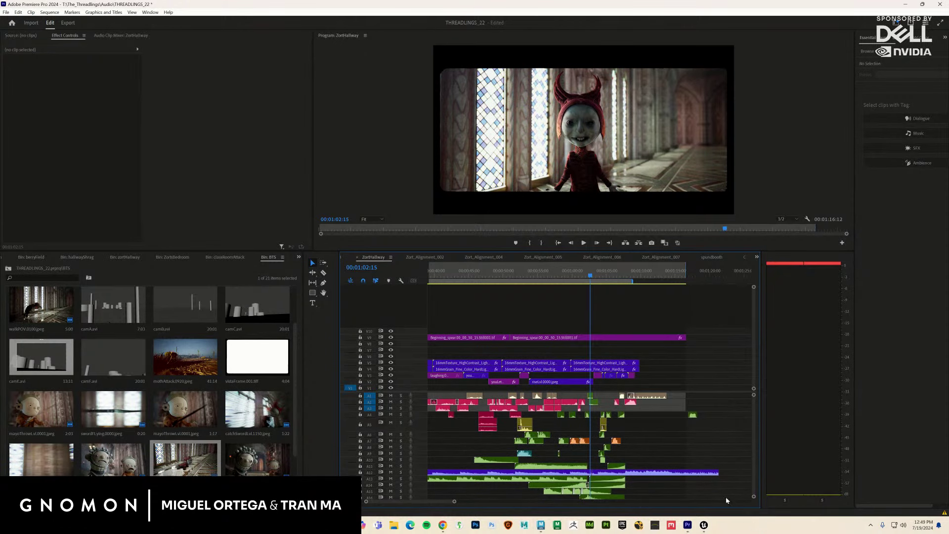
left_click_drag(728, 499, 594, 376)
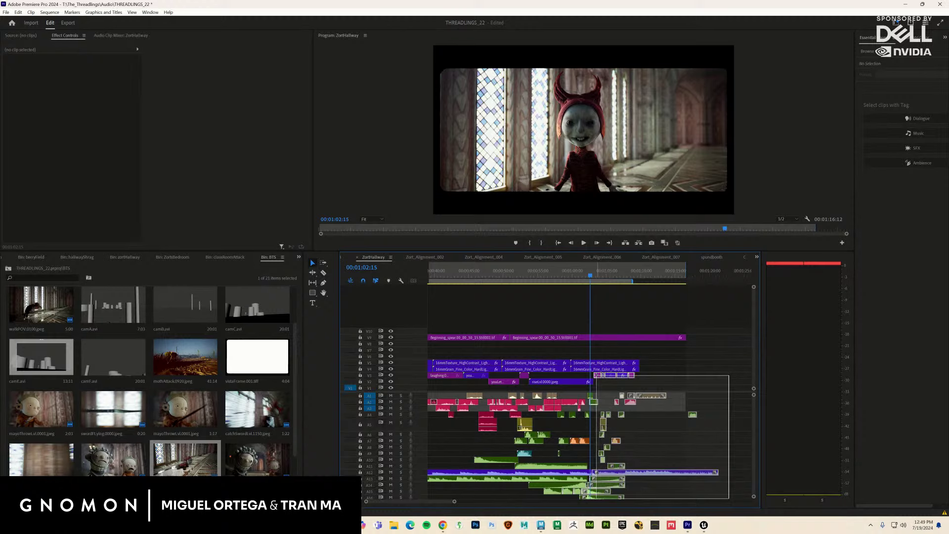
left_click_drag(594, 375, 593, 375)
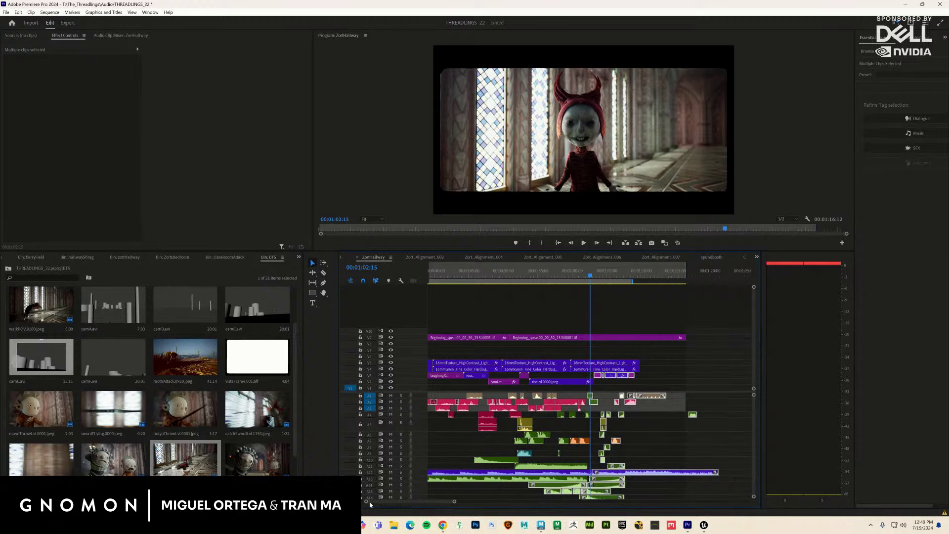
scroll(489, 422, "up", 5, "alt")
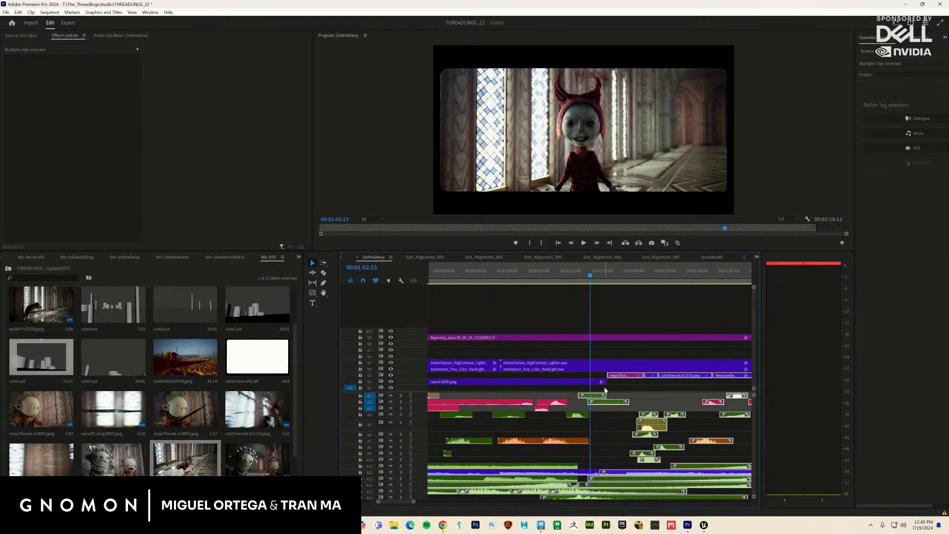
left_click_drag(620, 378, 603, 382)
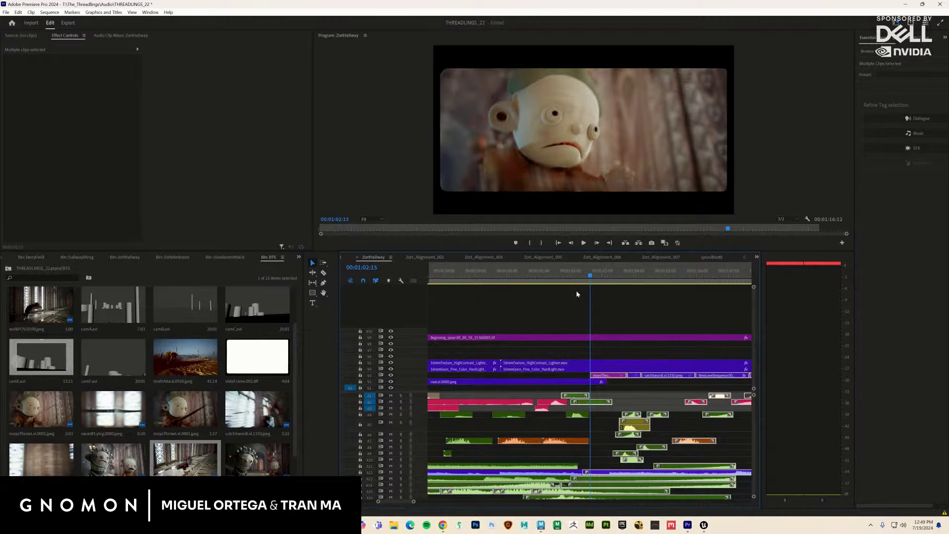
Step: Play the tightened cut full screen from 00:01:02:15
key("space")
key("ctrl+grave")
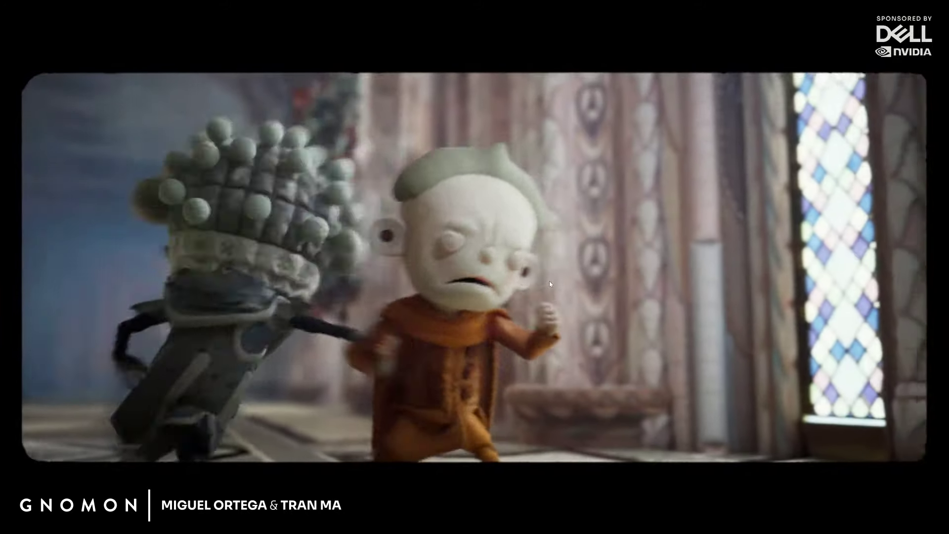
key("Escape")
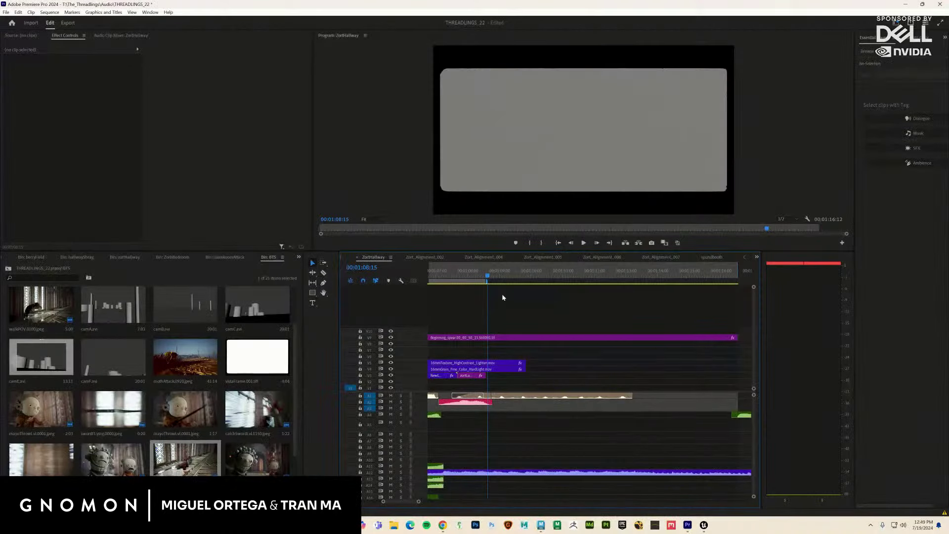
Step: Replay the transition out of the hallway shot full screen, starting from earlier points within that shot
left_click_drag(421, 502, 457, 502)
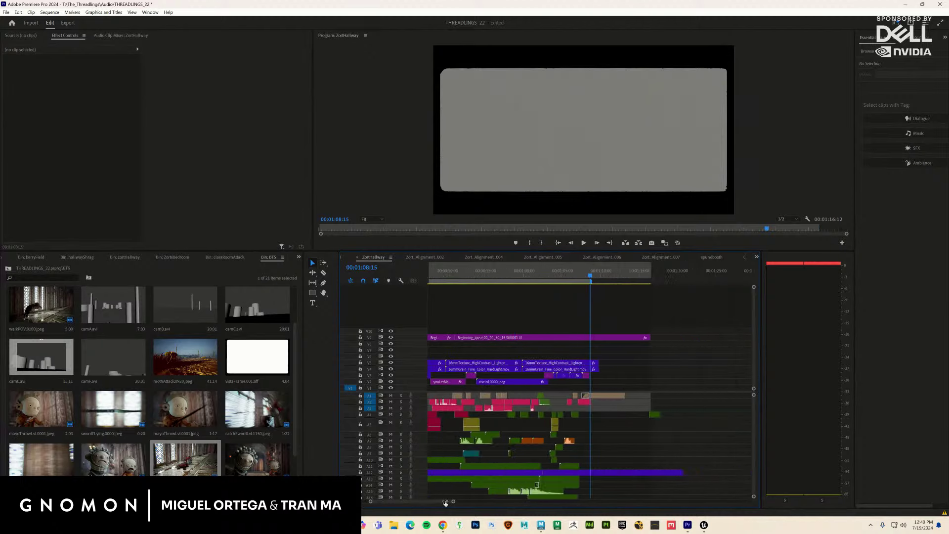
left_click_drag(554, 271, 538, 276)
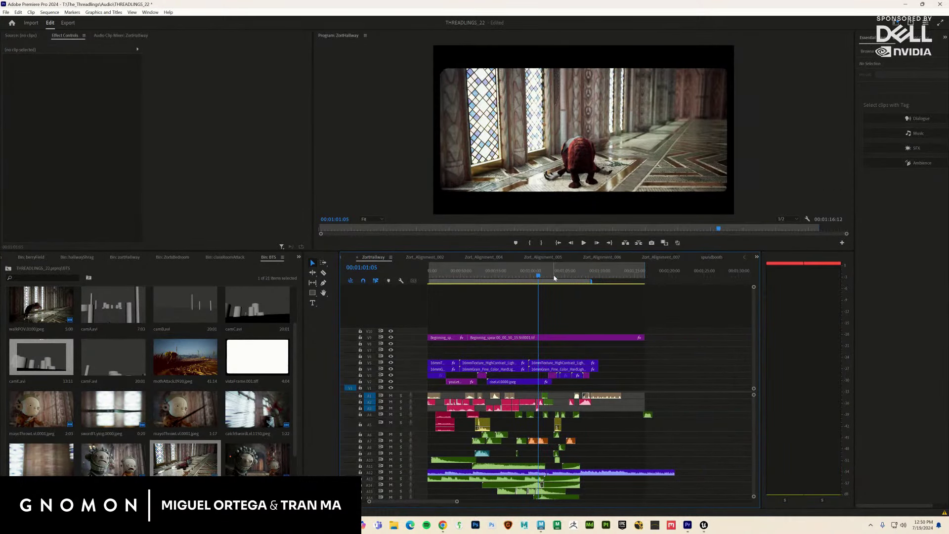
key("space")
key("ctrl+grave")
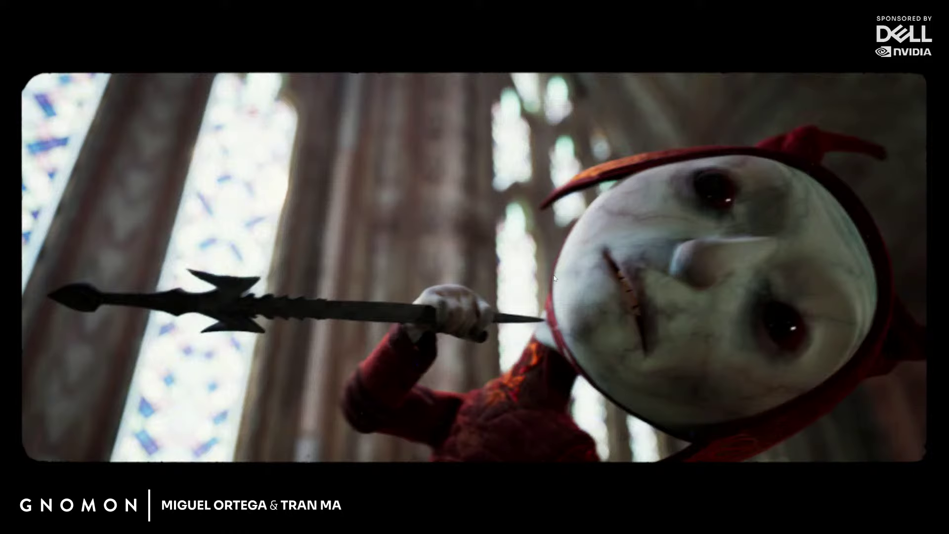
key("ctrl+grave")
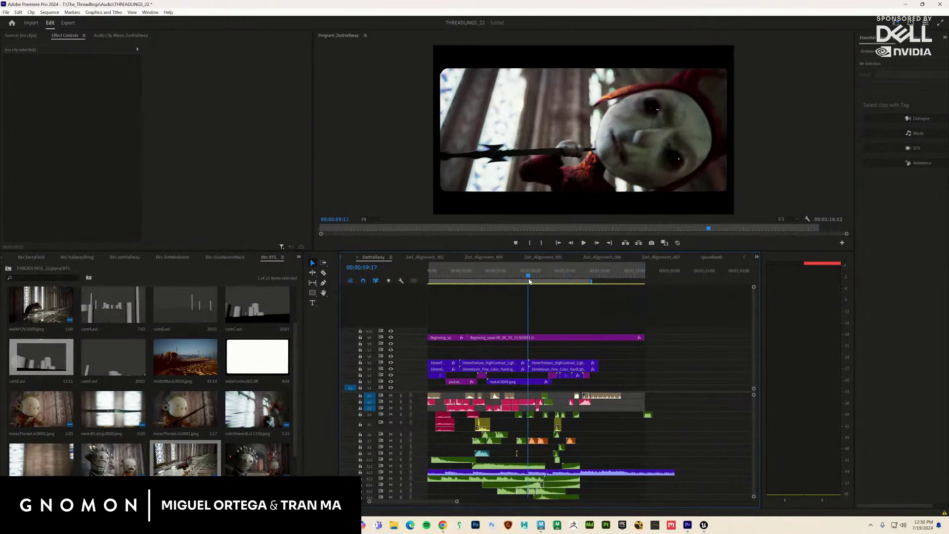
left_click(520, 281)
key("ctrl+grave")
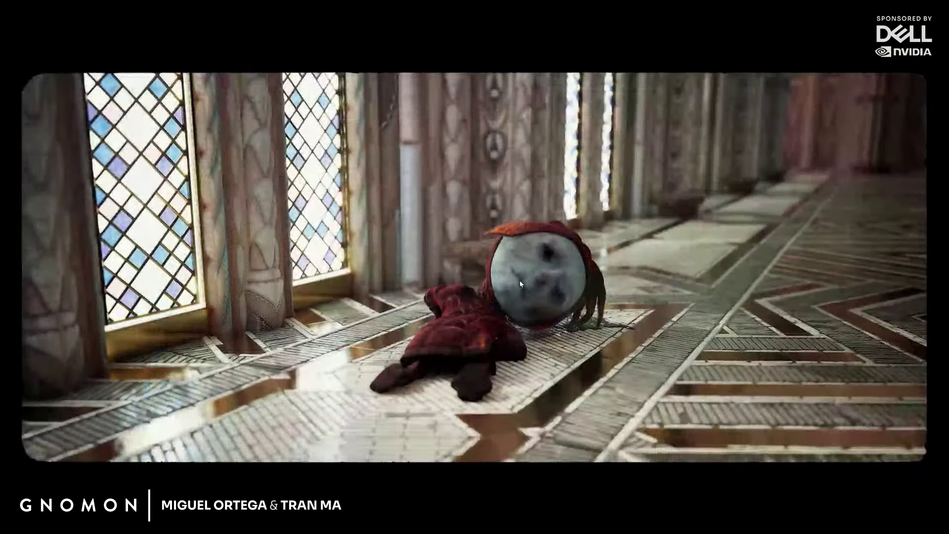
key("space")
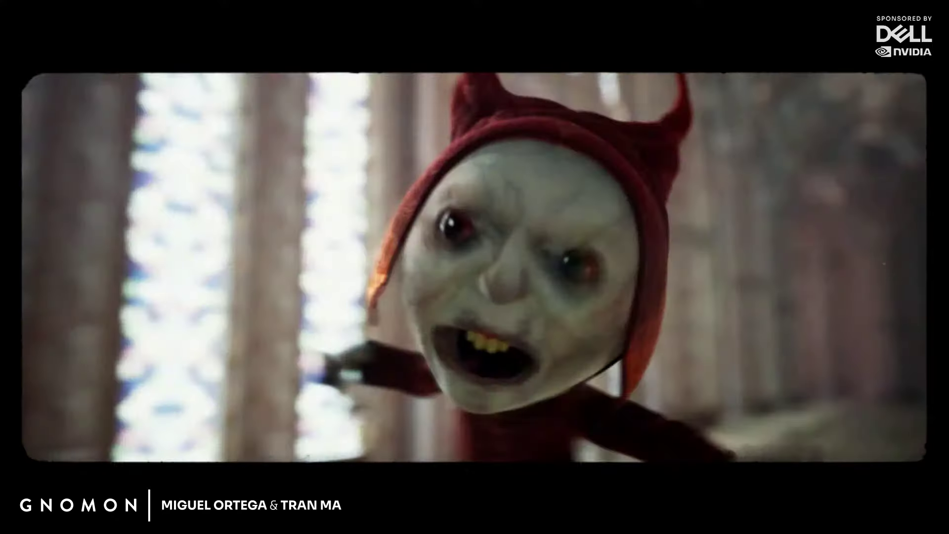
key("Escape")
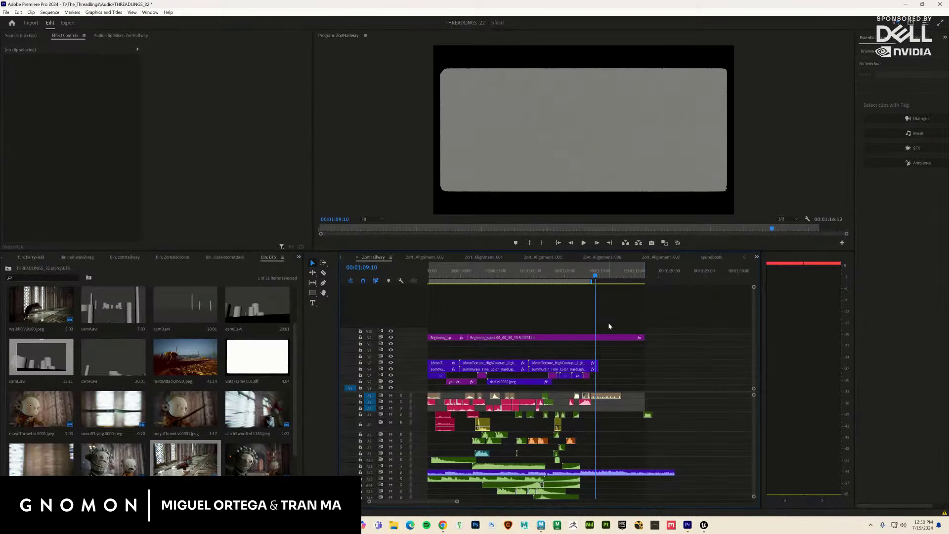
Step: Play the ZortHallway sequence full screen from 00:00:57:10 and save the THREADLINGS_22 project
left_click_drag(543, 282, 526, 287)
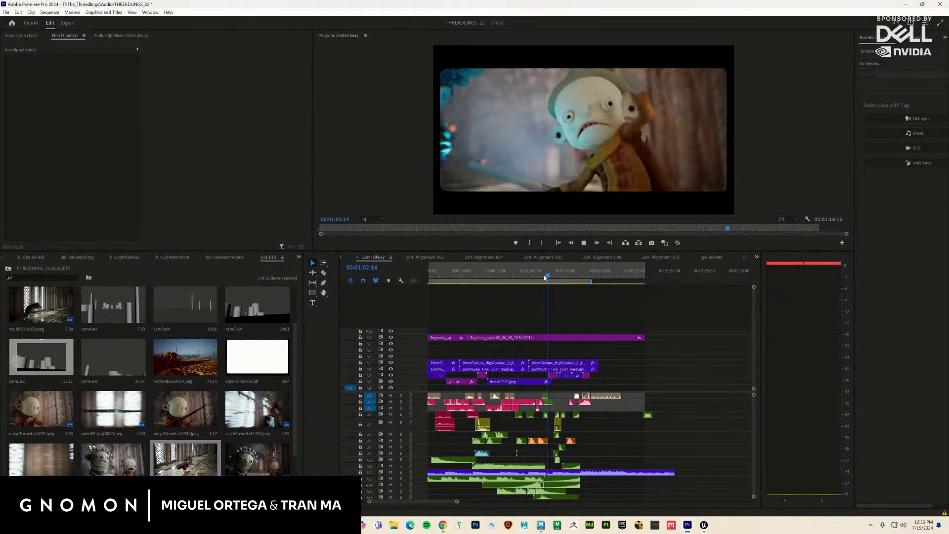
key("ctrl+grave")
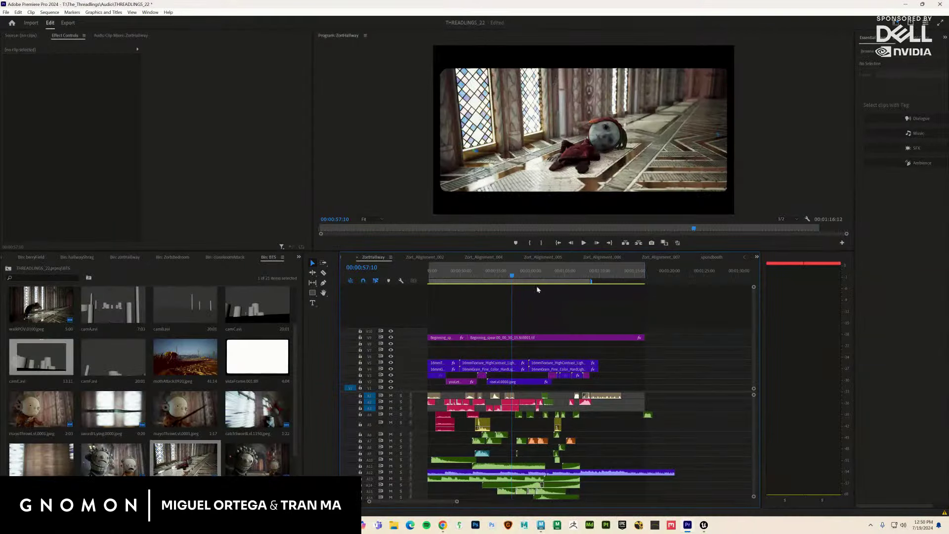
key("ctrl+grave")
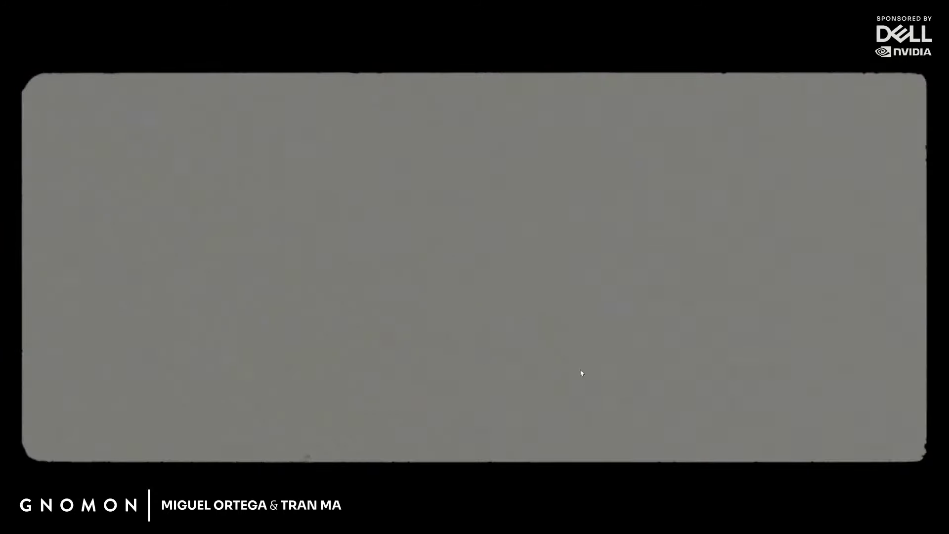
key("Escape")
key("ctrl+s")
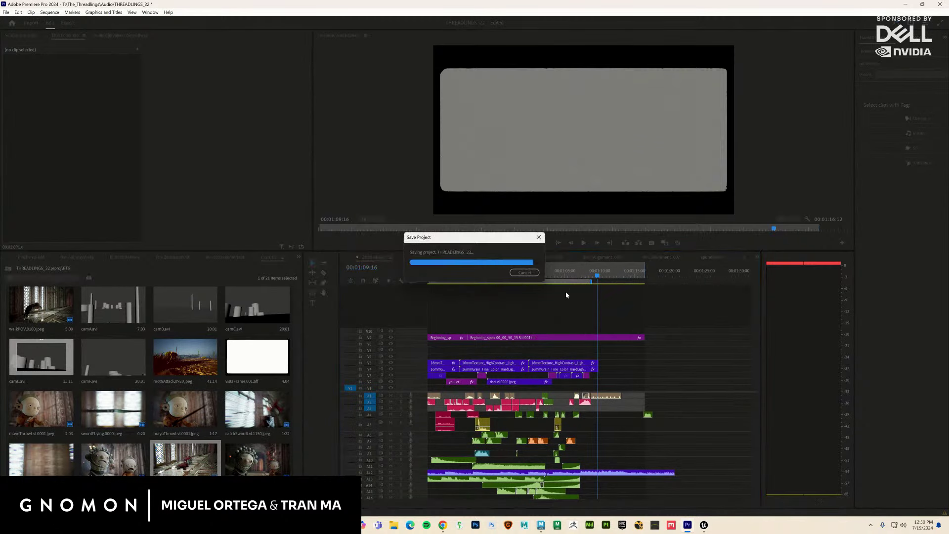
Step: Scrub back through the sequence to 00:00:53:00 and examine the frame at 00:01:02:23 full screen
left_click(565, 275)
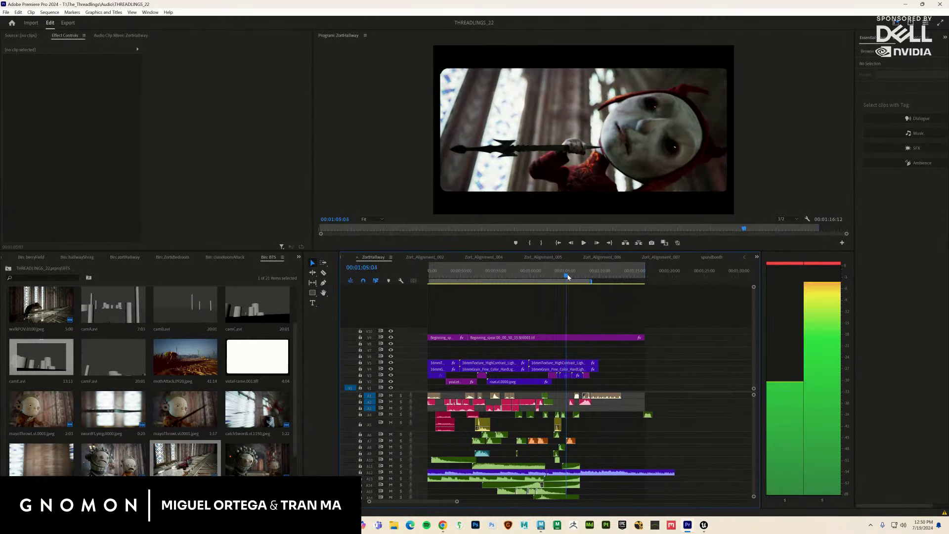
left_click_drag(567, 277, 483, 286)
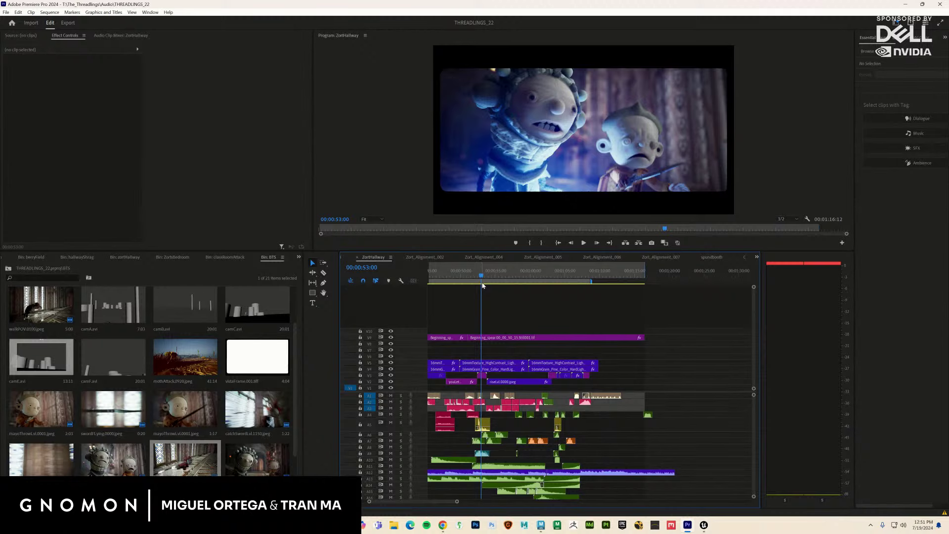
left_click(548, 277)
left_click_drag(549, 278, 552, 278)
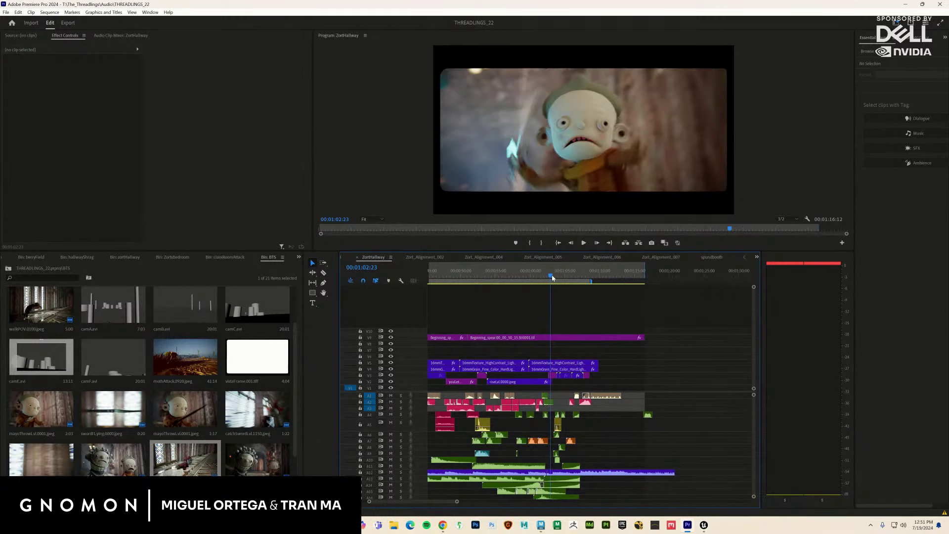
key("ctrl+grave")
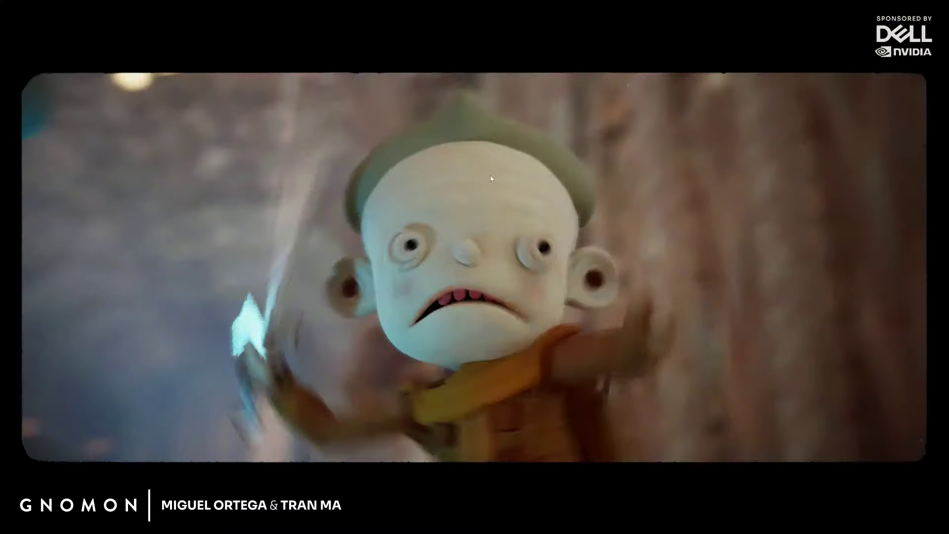
key("ctrl+grave")
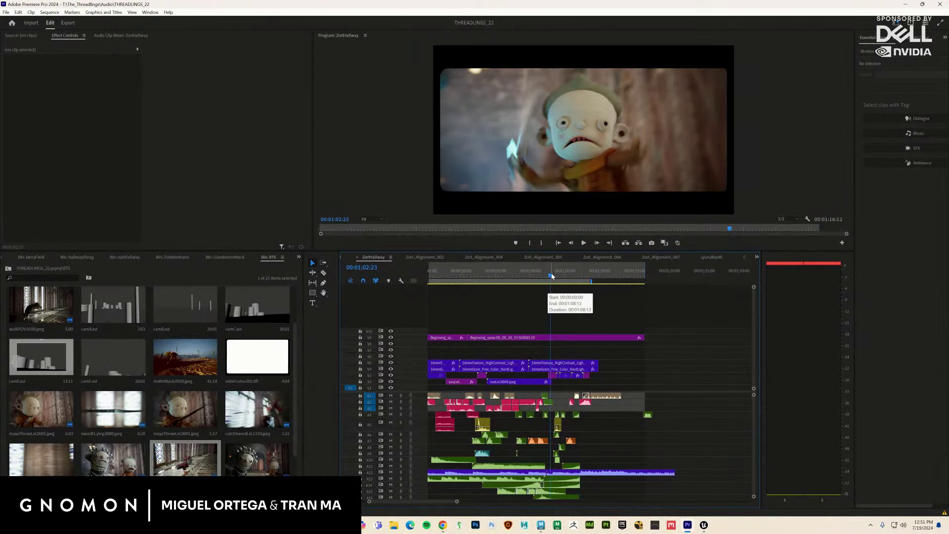
Step: Play the cut from 00:01:02:23 and again from 00:01:02:08, and scrub back to 00:01:02:00
key("space")
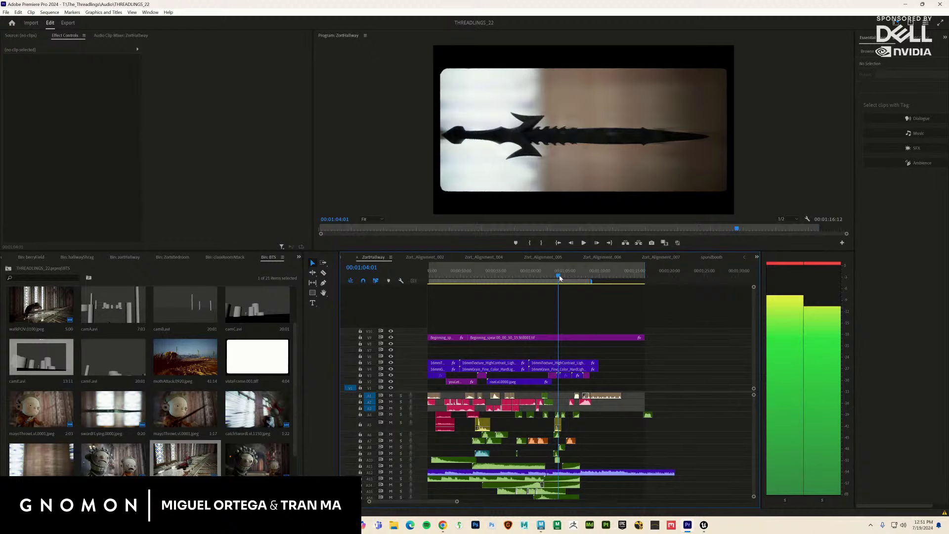
key("space")
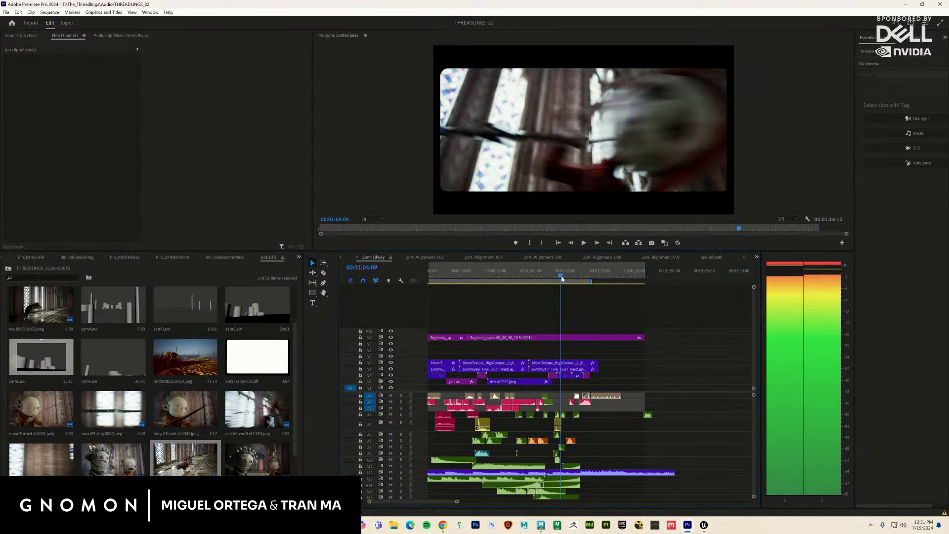
left_click_drag(561, 279, 547, 278)
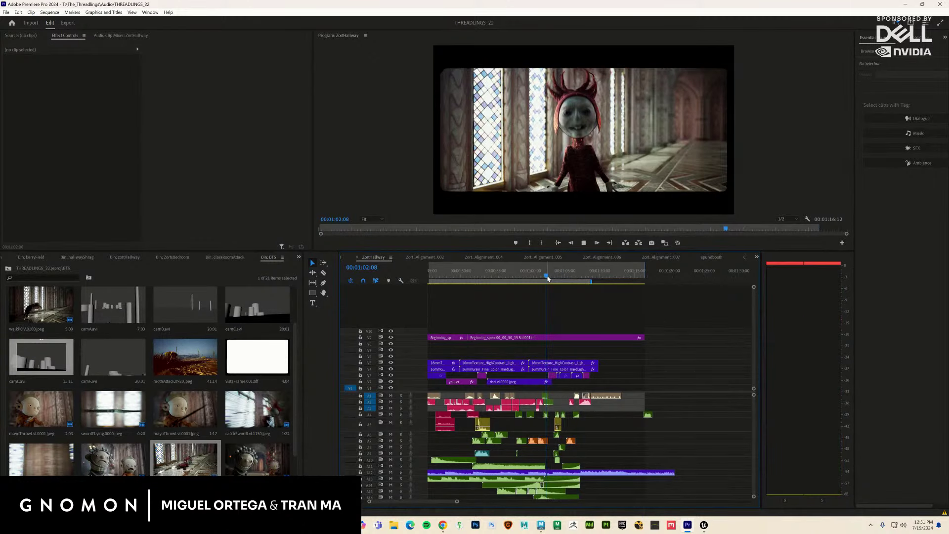
key("space")
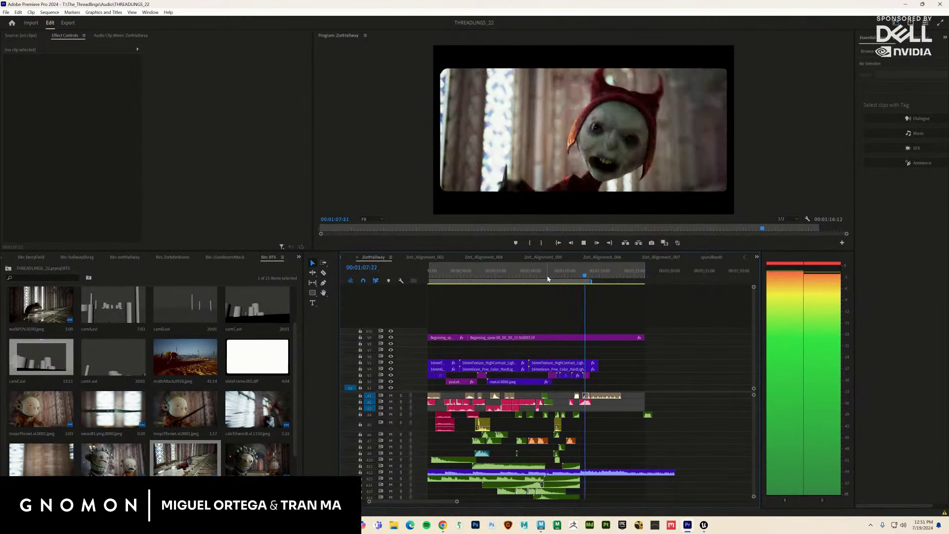
key("space")
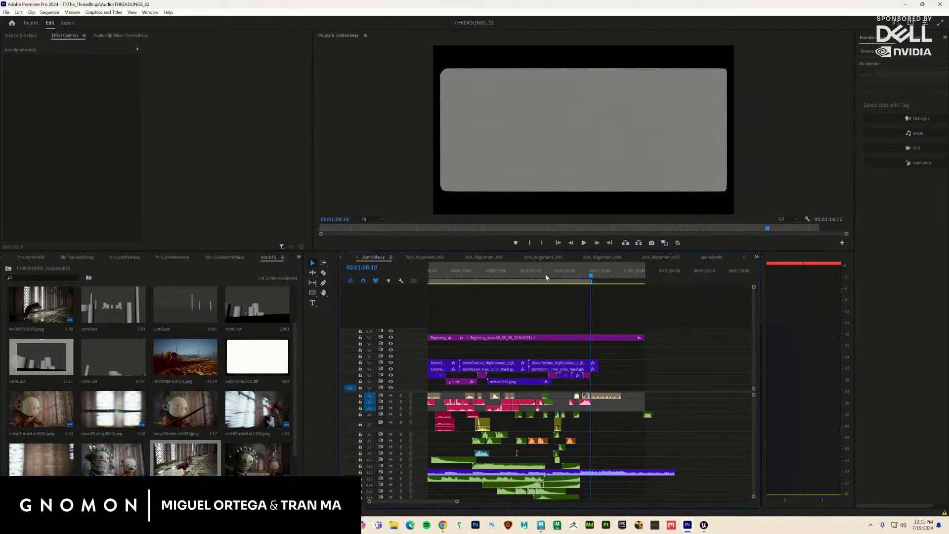
mouse_move(545, 277)
left_mouse_down()
mouse_move(512, 288)
mouse_move(545, 286)
left_mouse_up()
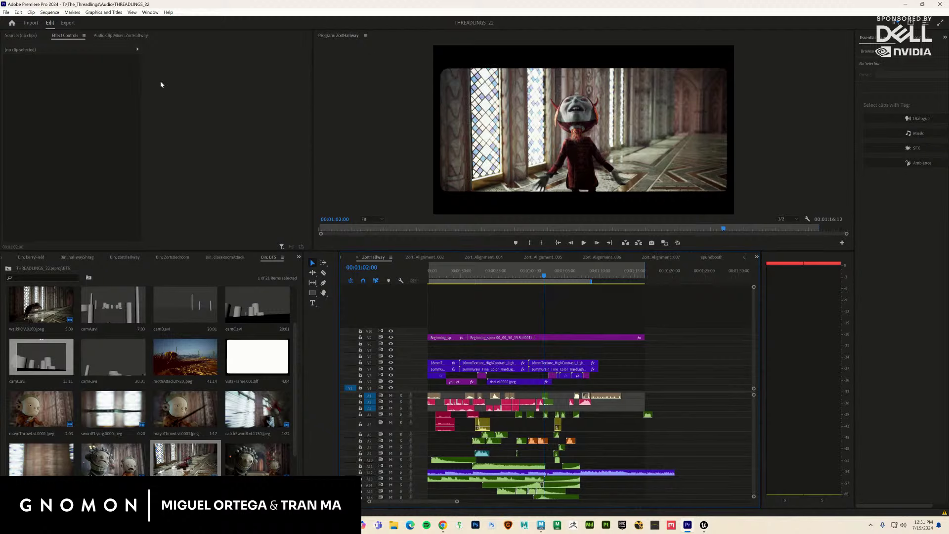
Step: Turn off playing audio while scrubbing in the audio preferences
left_click(24, 13)
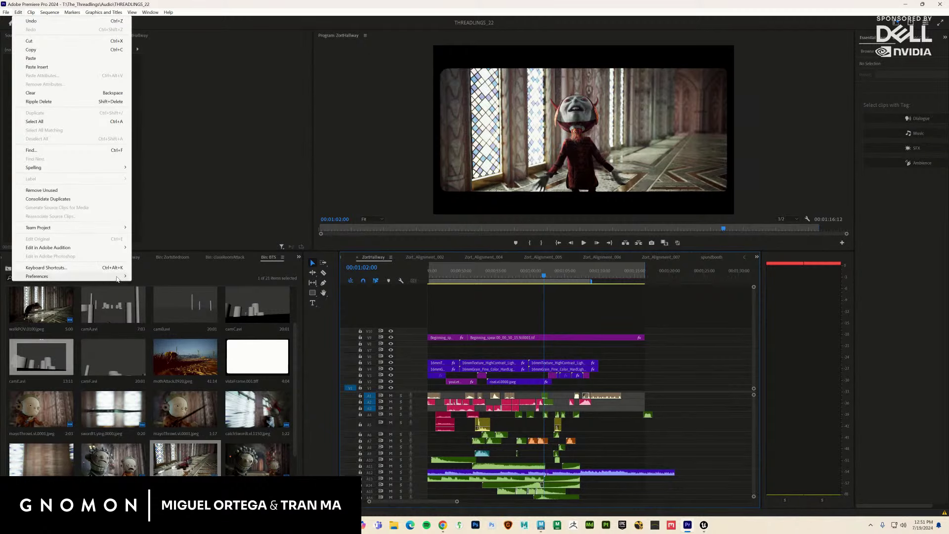
mouse_move(118, 278)
left_click(151, 293)
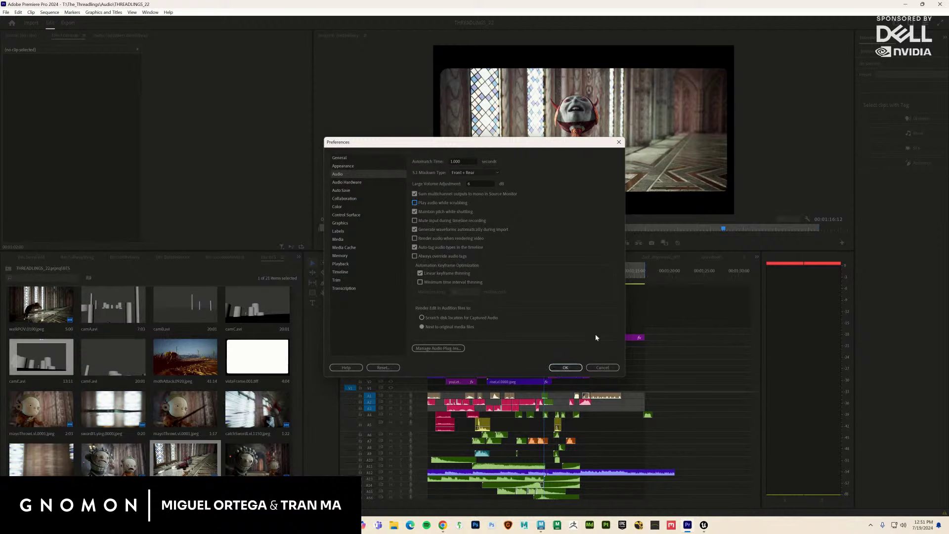
left_click(565, 367)
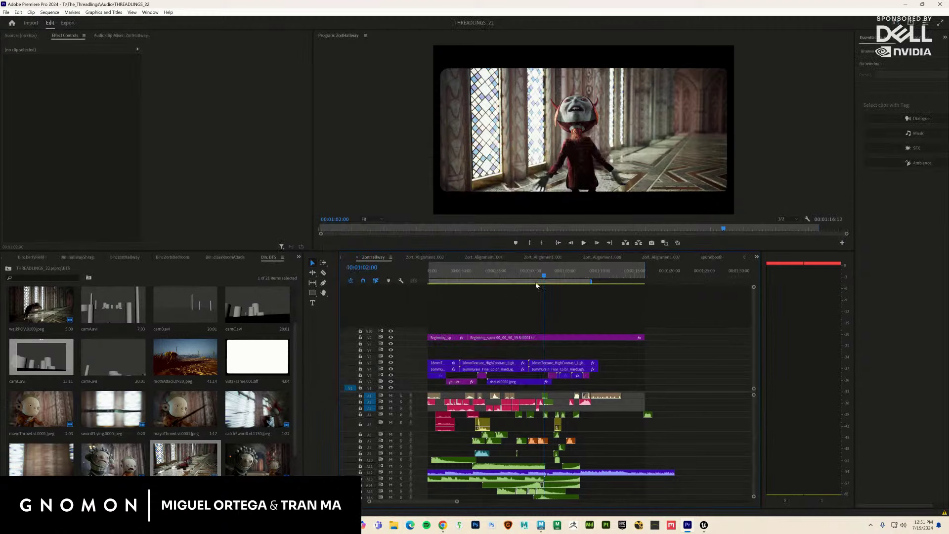
Step: Scrub the ZortHallway sequence back to the fallen Zort shot and play the cut into it from 00:00:53:15
left_click_drag(545, 277, 492, 285)
key("space")
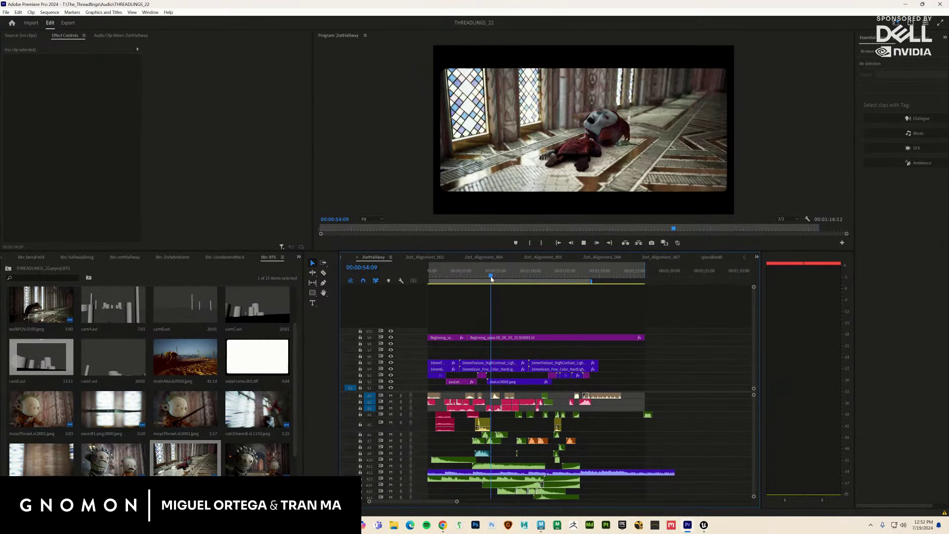
key("space")
left_click_drag(491, 278, 486, 278)
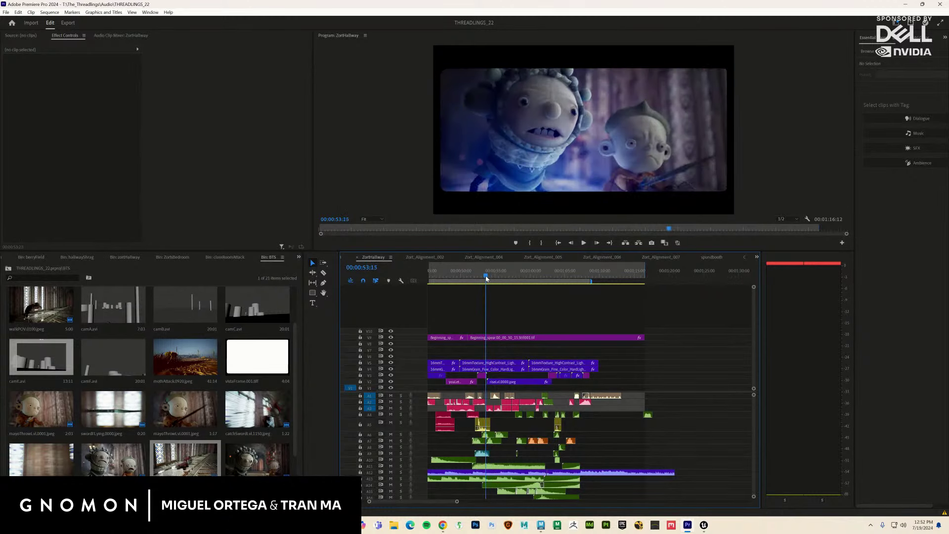
key("space")
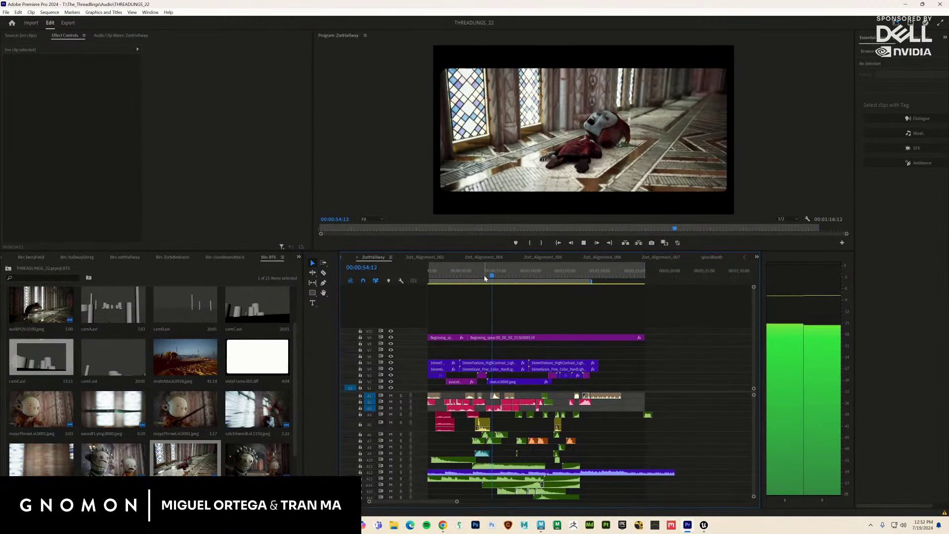
key("space")
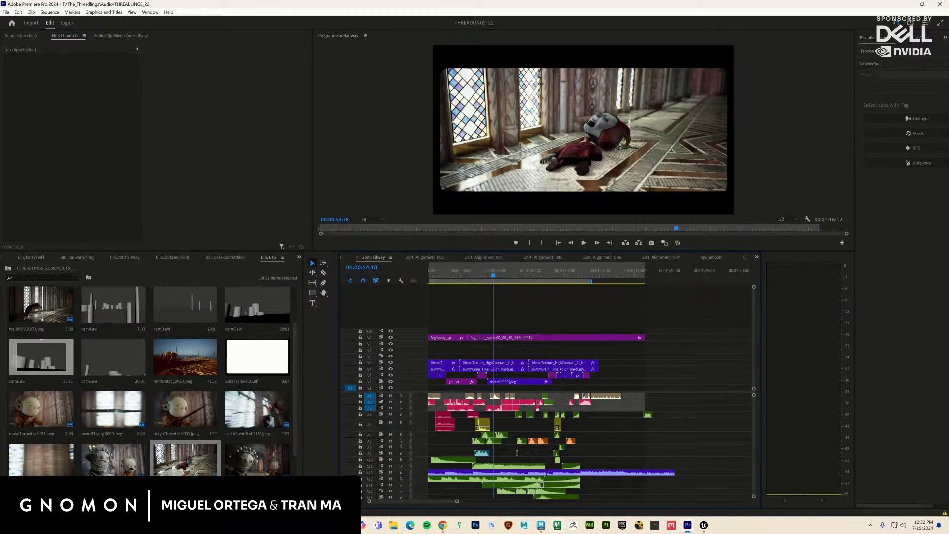
Step: Switch to Maya and play the RiseUp animation of Zort lying on the hallway floor and getting up
left_click(541, 525)
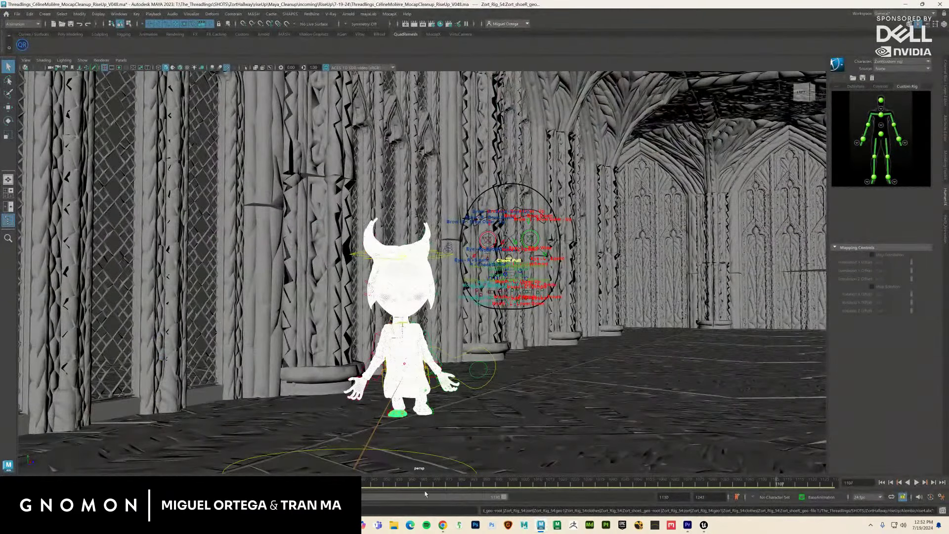
key("alt+v")
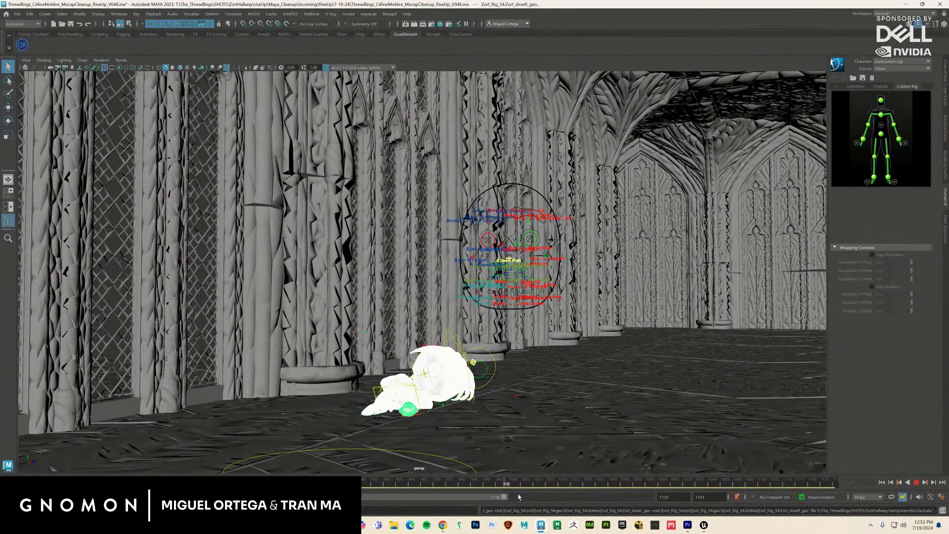
key("alt+v")
left_click(547, 451)
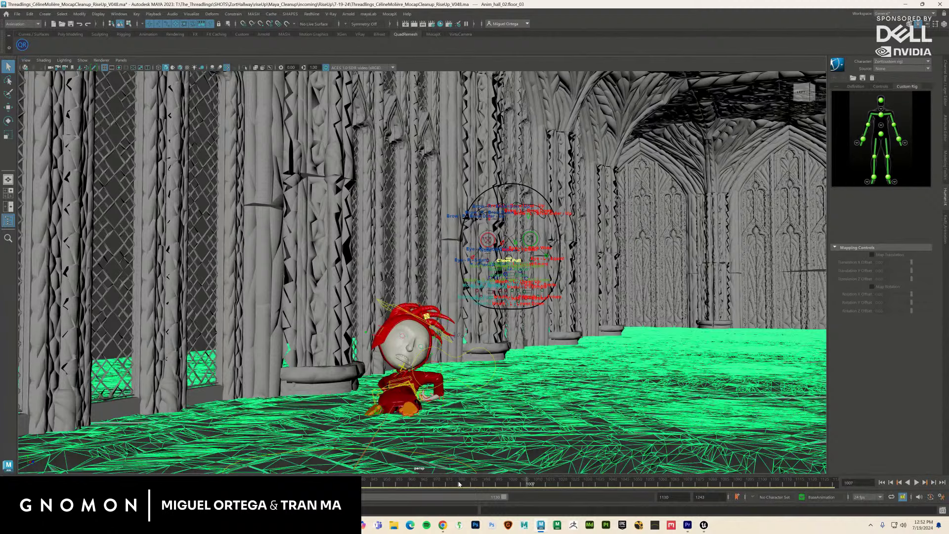
key("alt+v")
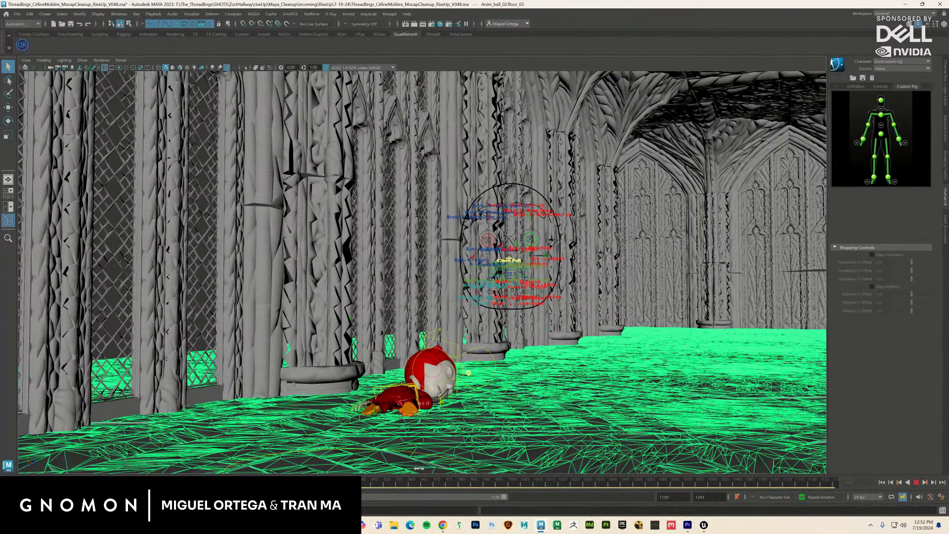
key("alt+v")
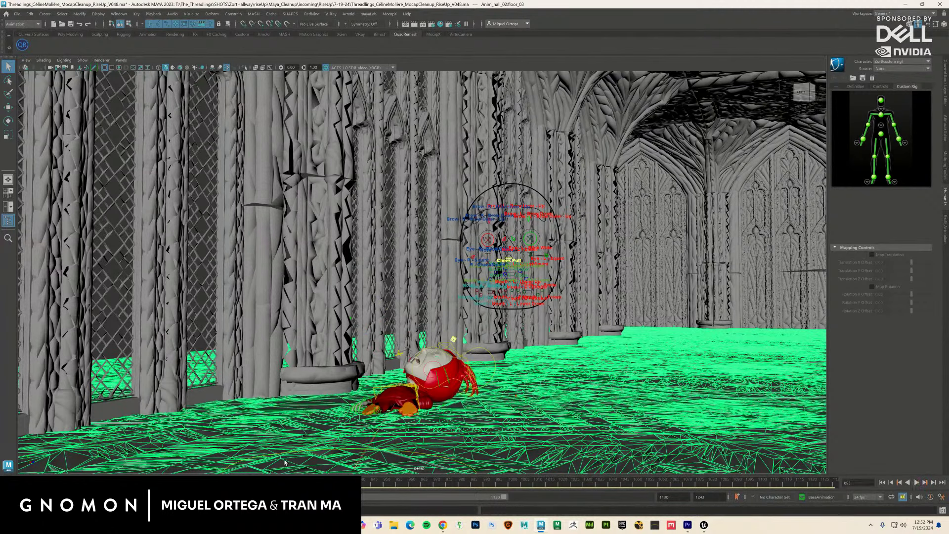
Step: Select Zort's jaw open/close control, make Face_Twitch in the Main group the active animation layer, and shift the jaw control
left_click(399, 356)
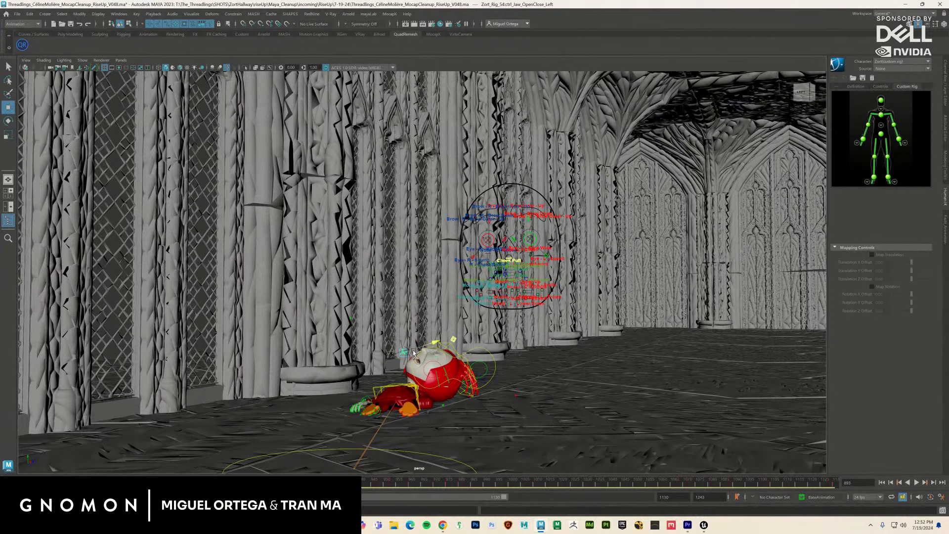
left_click(943, 25)
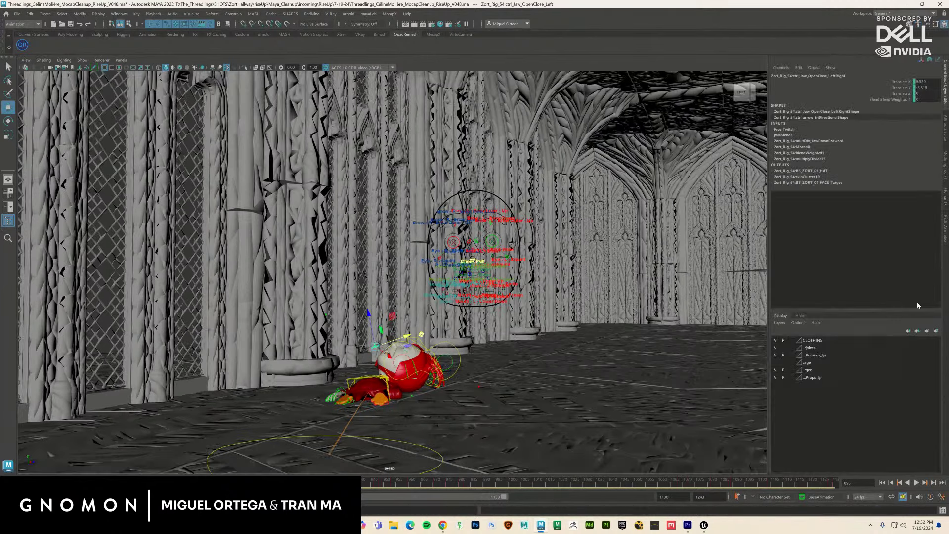
left_click(800, 316)
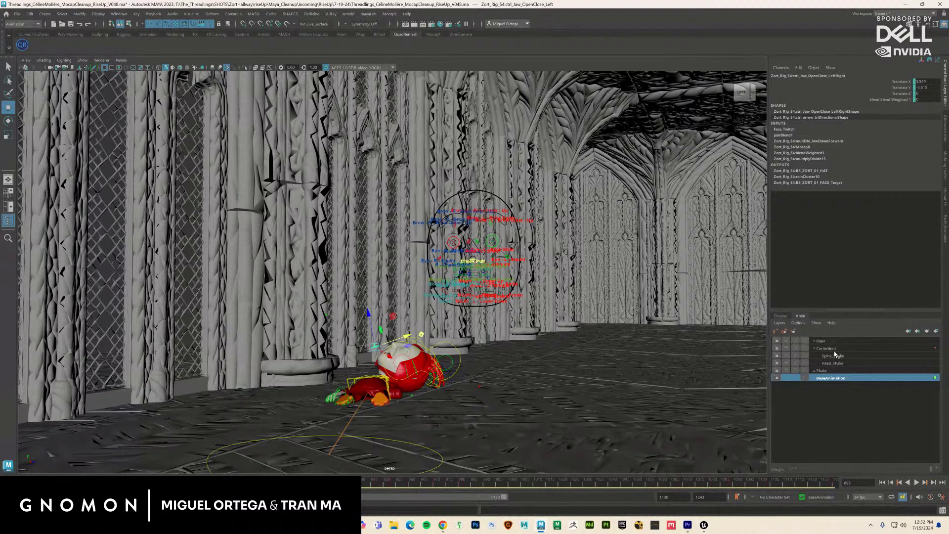
left_click(814, 349)
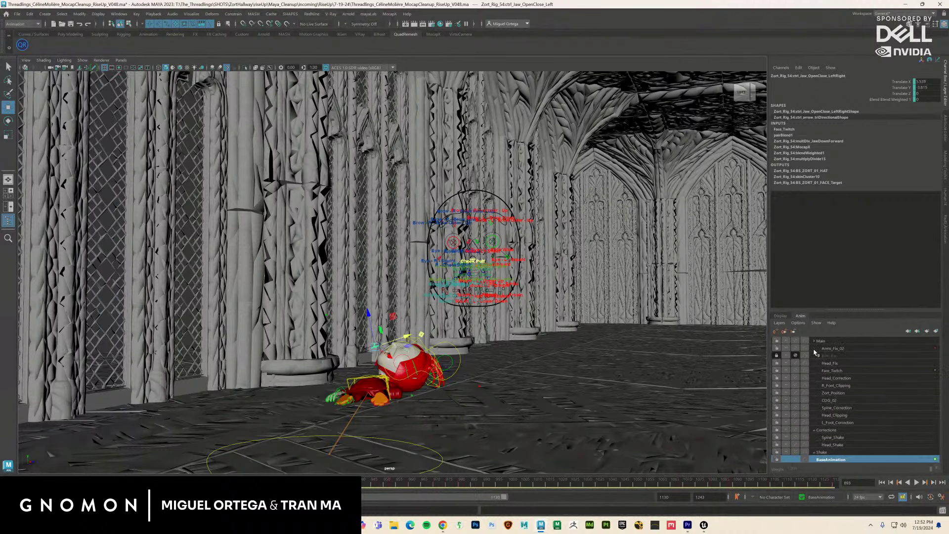
left_click(834, 372)
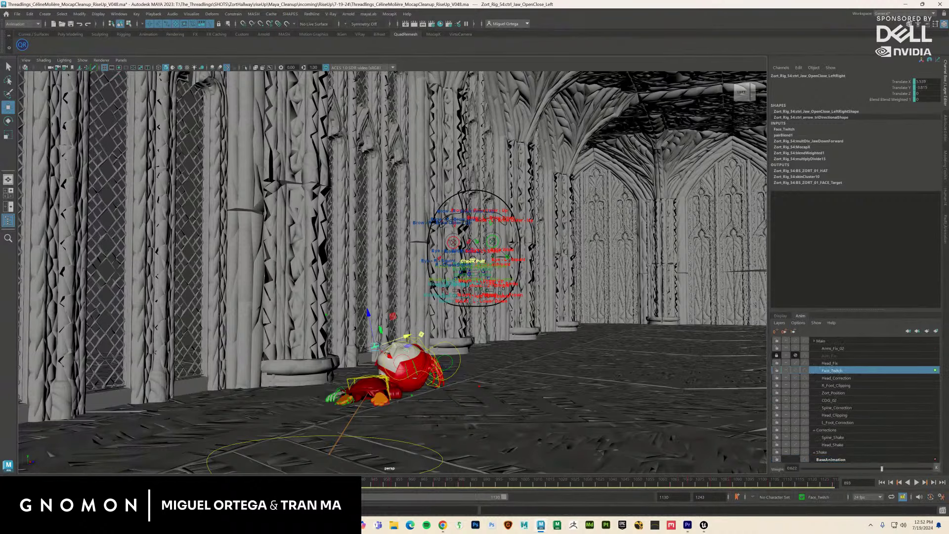
left_click_drag(408, 338, 397, 343)
Step: Create an animation layer from the selected jaw control, key an adjusted jaw pose on it, and play the result
left_click(935, 333)
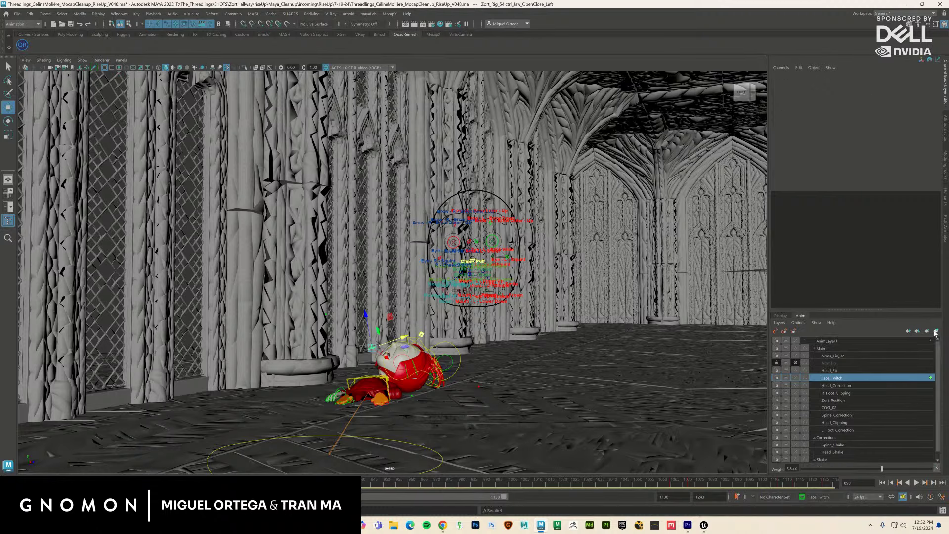
left_click(836, 341)
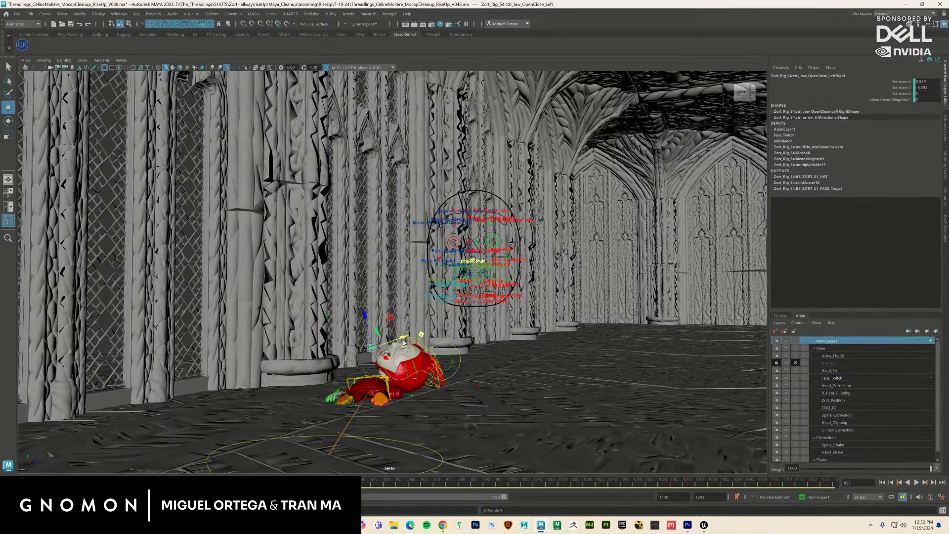
left_click_drag(406, 341, 407, 336)
key("s")
key("alt+v")
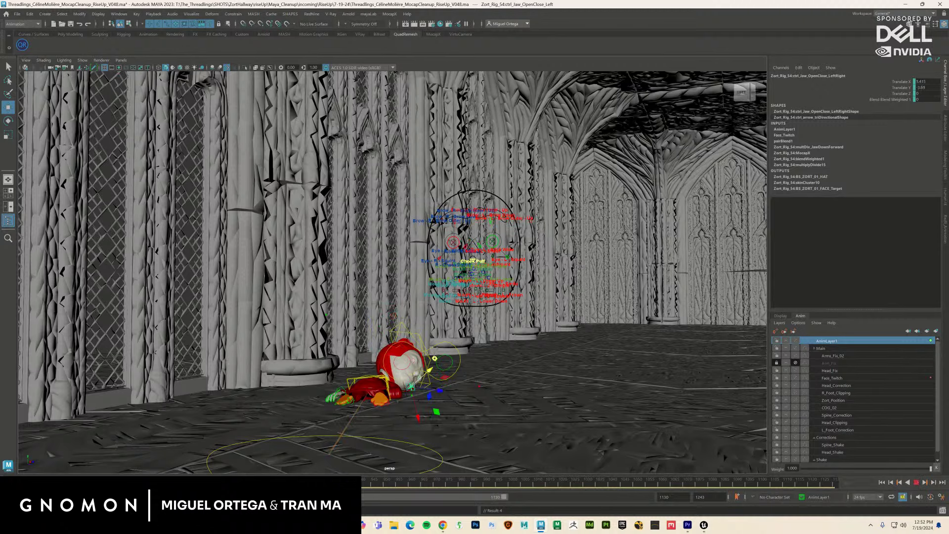
key("alt+v")
Step: Key AnimLayer1's weight at 0 before the jaw pose and raise the weight to 1 at the next keyframe
left_click(902, 468)
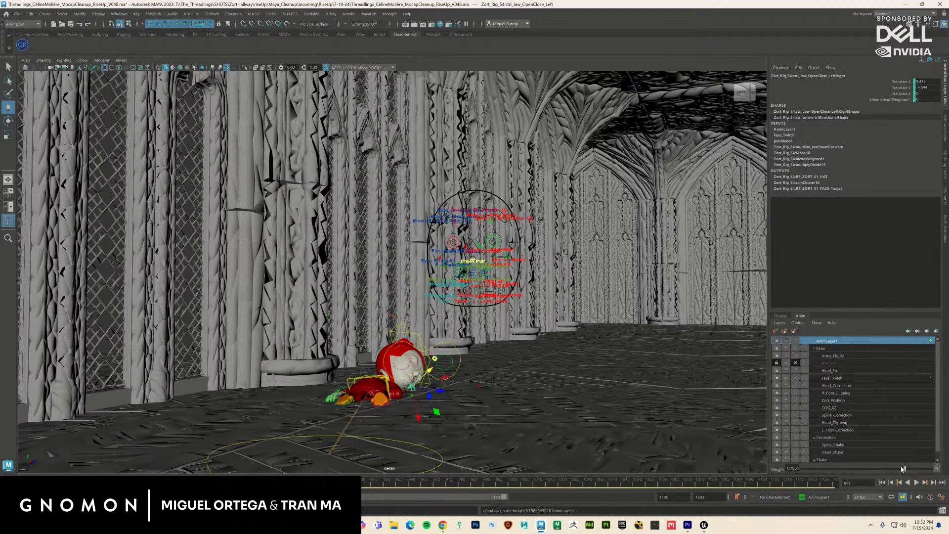
left_click_drag(902, 468, 784, 470)
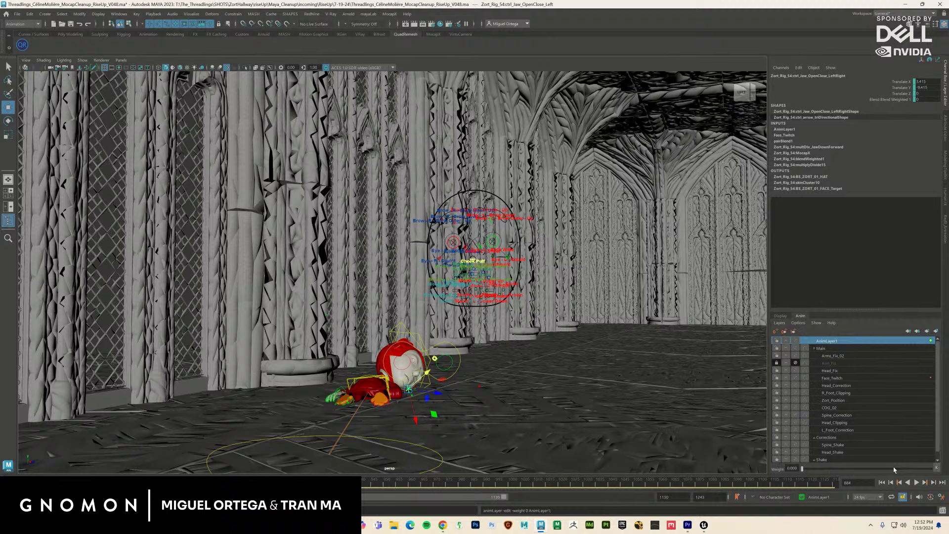
left_click(936, 467)
left_click(925, 483)
left_click_drag(837, 470, 934, 469)
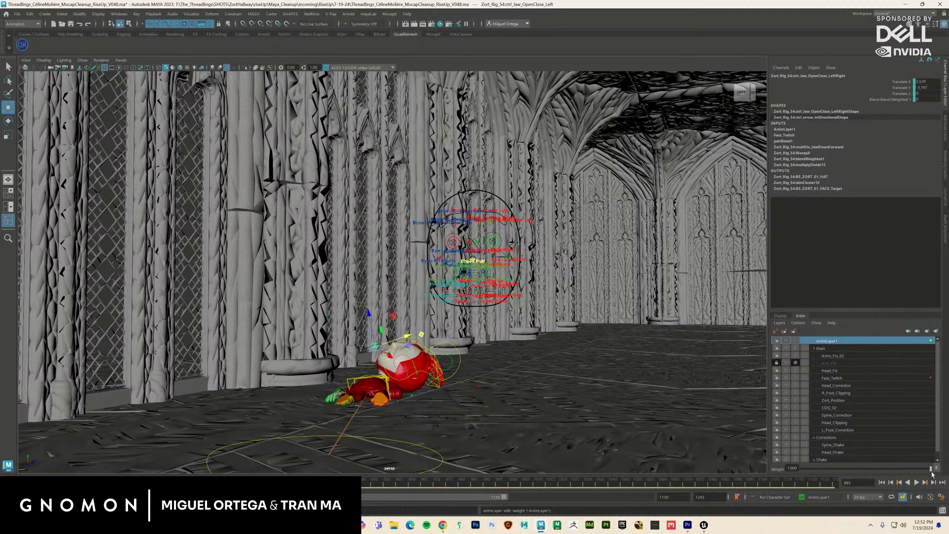
Step: Play back the jaw and head animation with AnimLayer1 at full weight
left_click(936, 467)
key("alt+v")
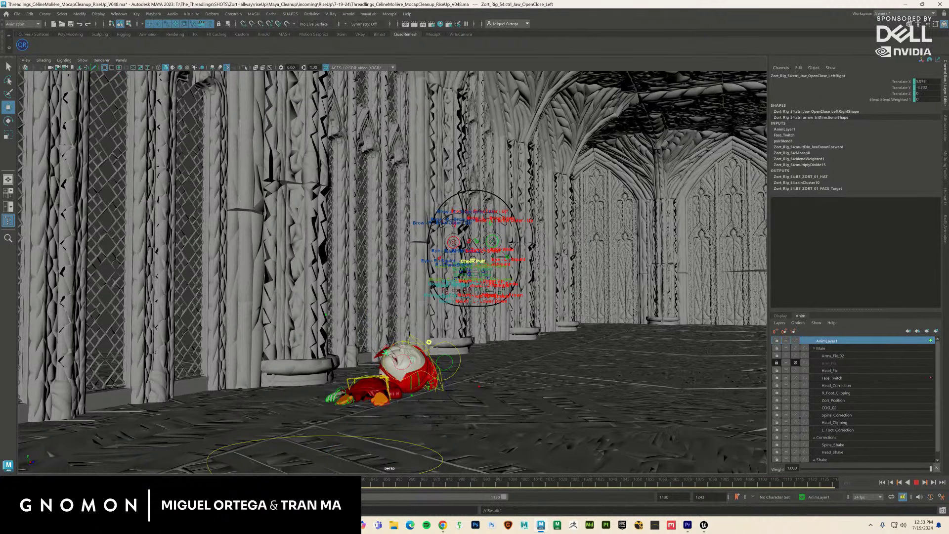
key("alt+v")
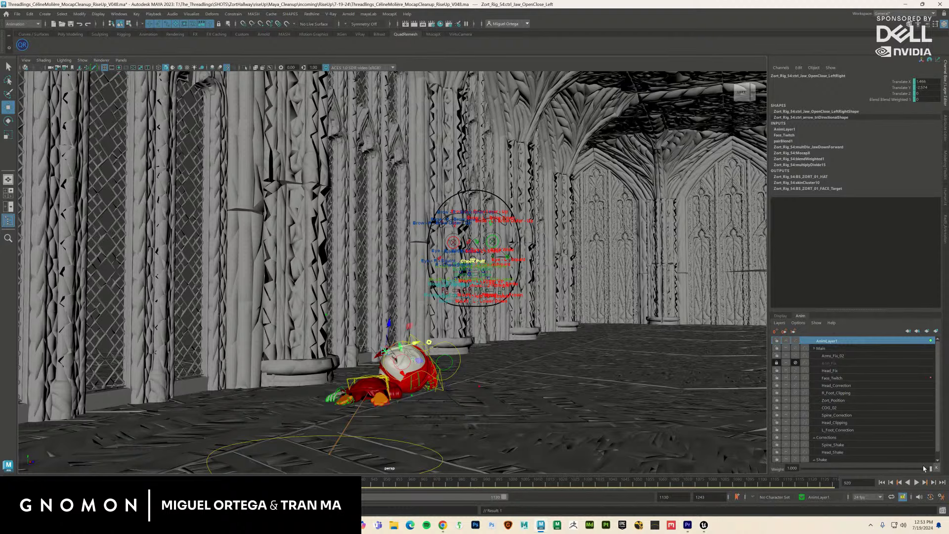
Step: Lower AnimLayer1's weight to about 0 and play back the animation to compare the head motion
left_click_drag(924, 467, 880, 471)
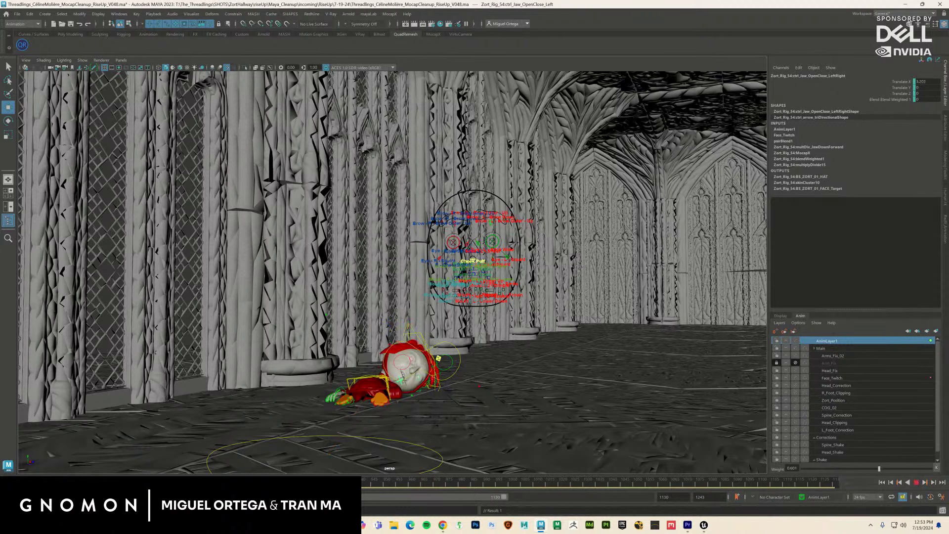
left_click_drag(879, 468, 759, 471)
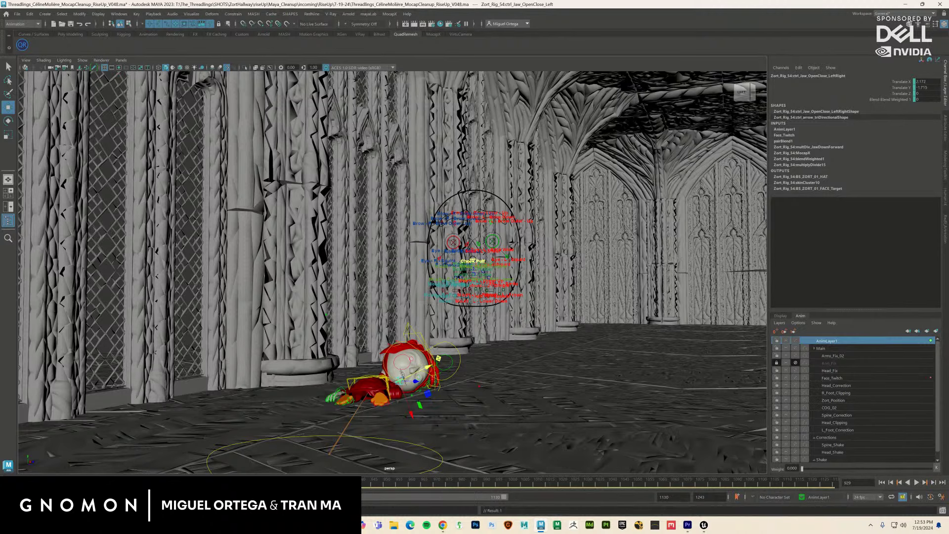
key("alt+v")
key("alt+v")
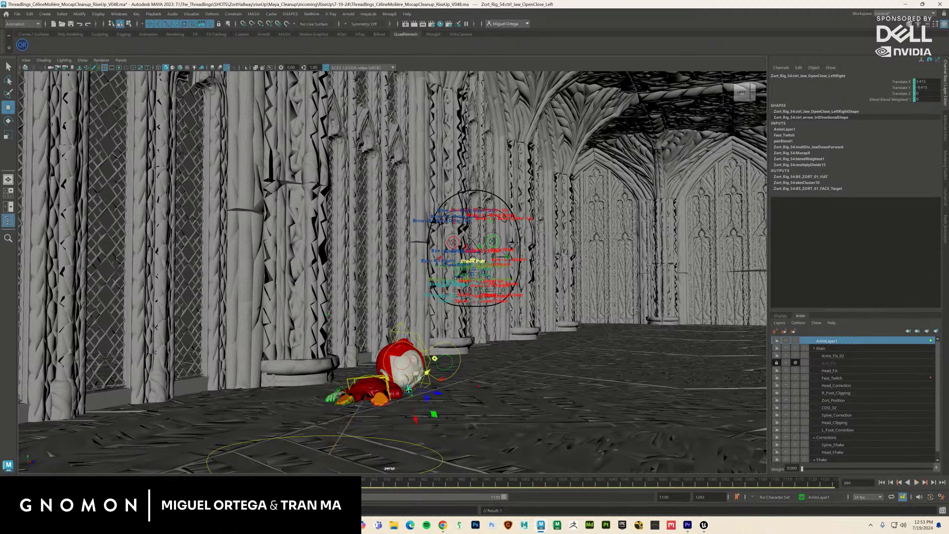
key("alt+v")
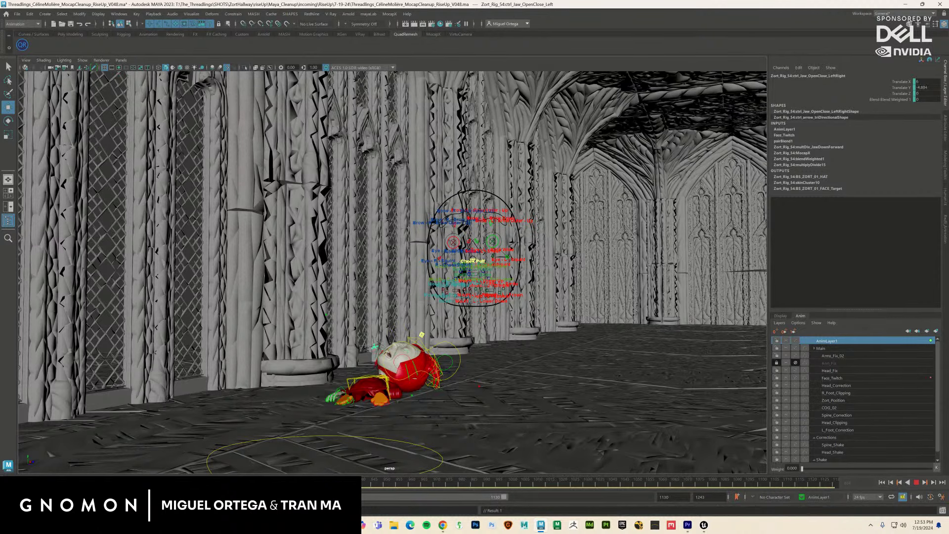
left_click(373, 484)
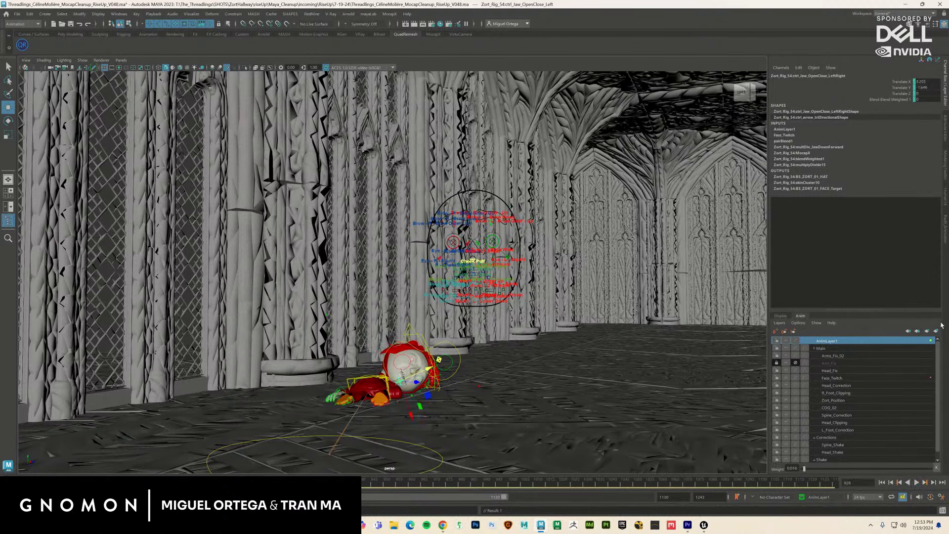
Step: Select the character's geometry together: the head, gums, clothing, and both shoe meshes
left_click(402, 378)
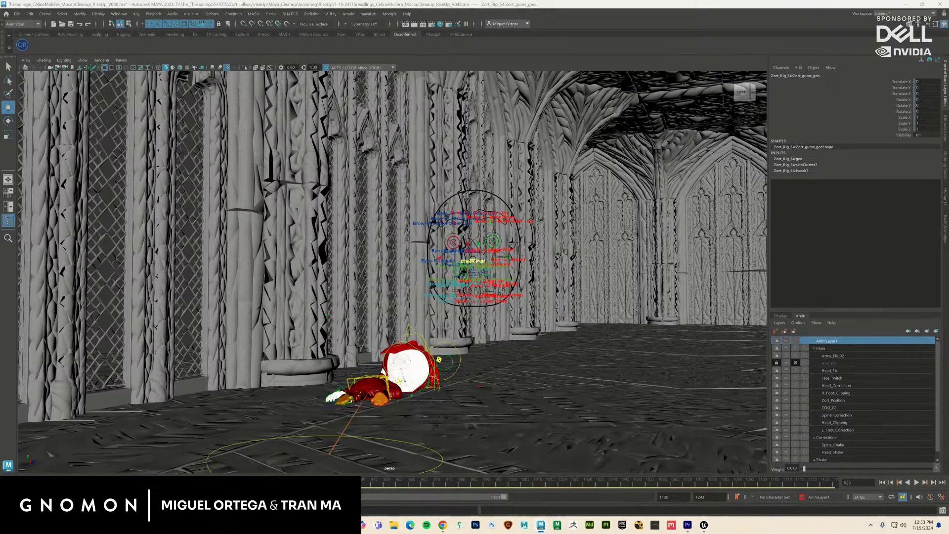
left_click(402, 366)
left_click(386, 388)
left_click(350, 392)
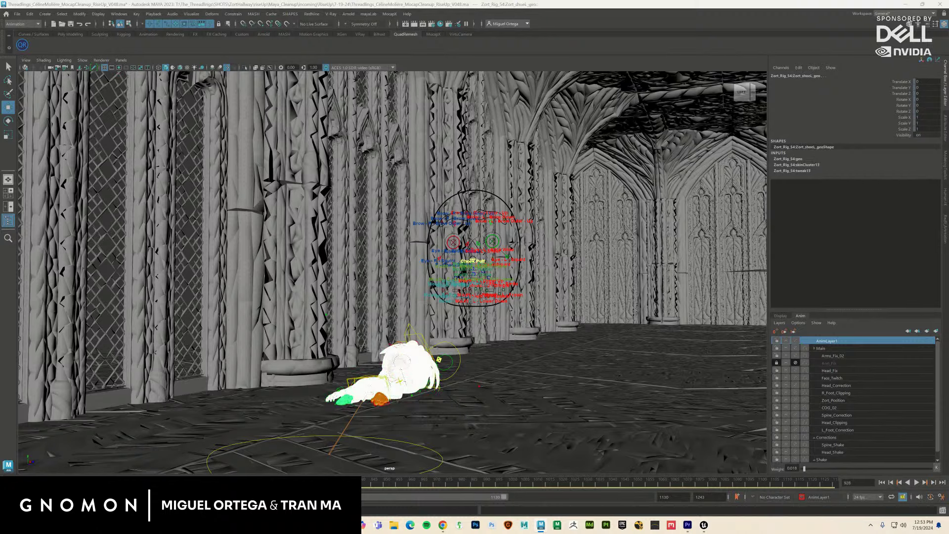
left_click(379, 399)
Step: Export the selected meshes as an Alembic cache over the time slider range, using an existing .abc file as the target
left_click(275, 14)
mouse_move(297, 29)
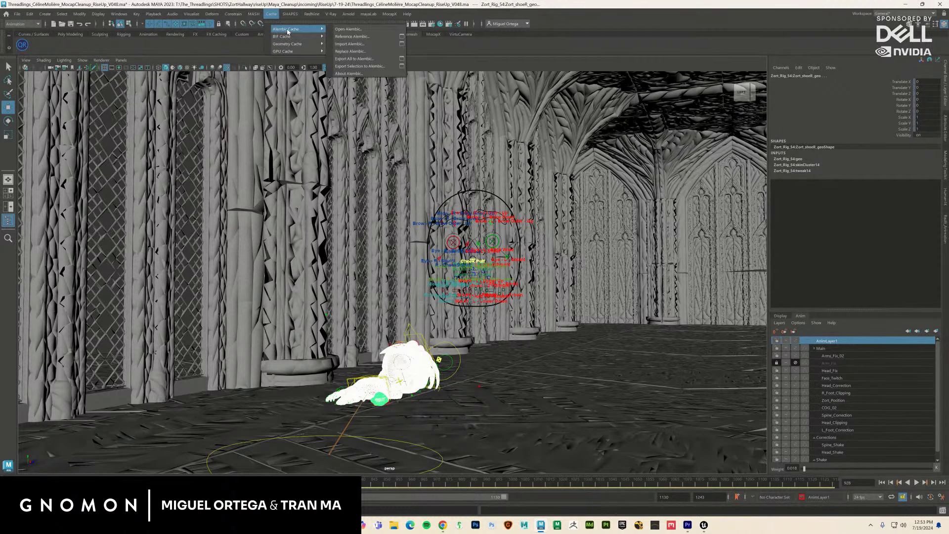
left_click(373, 65)
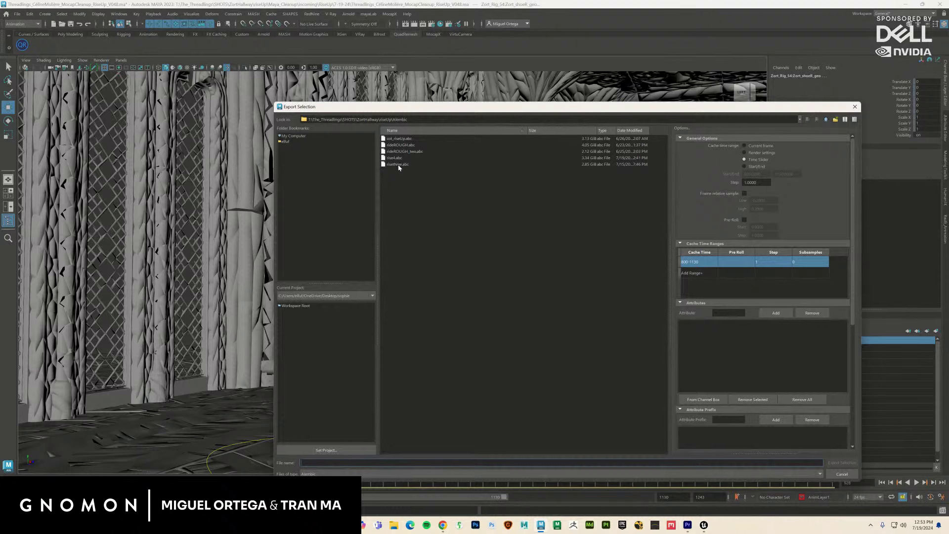
double_click(395, 157)
left_click(555, 304)
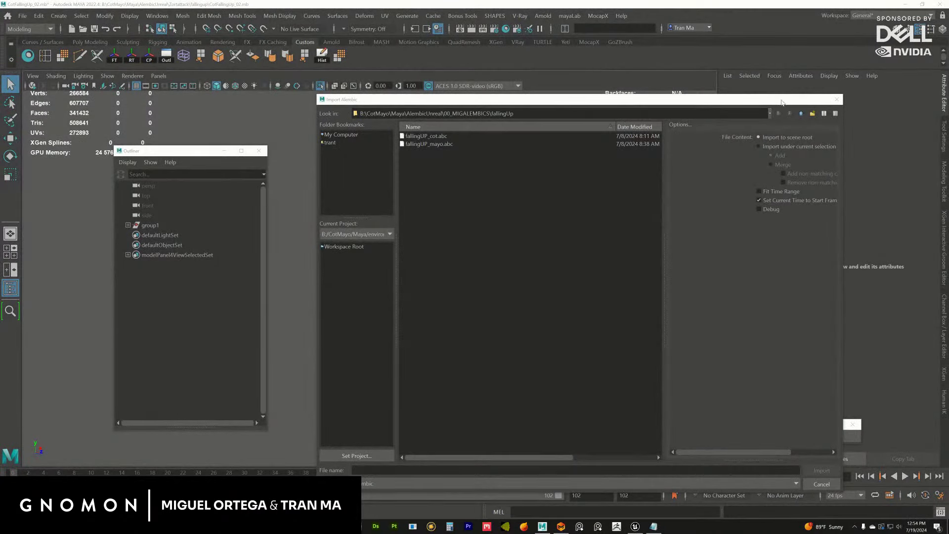
Step: Turn off viewport isolation and hide cot_clothes_geo inside group1
key("Escape")
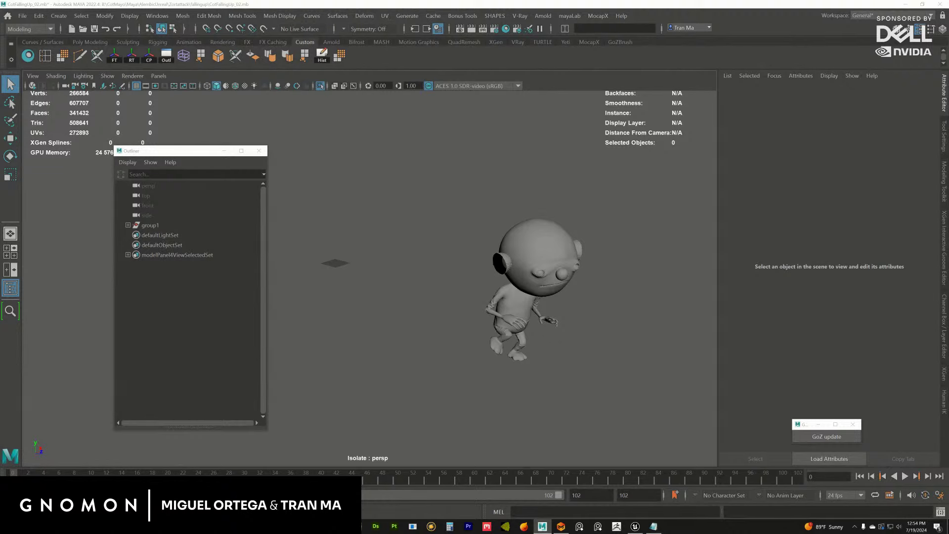
left_click(320, 86)
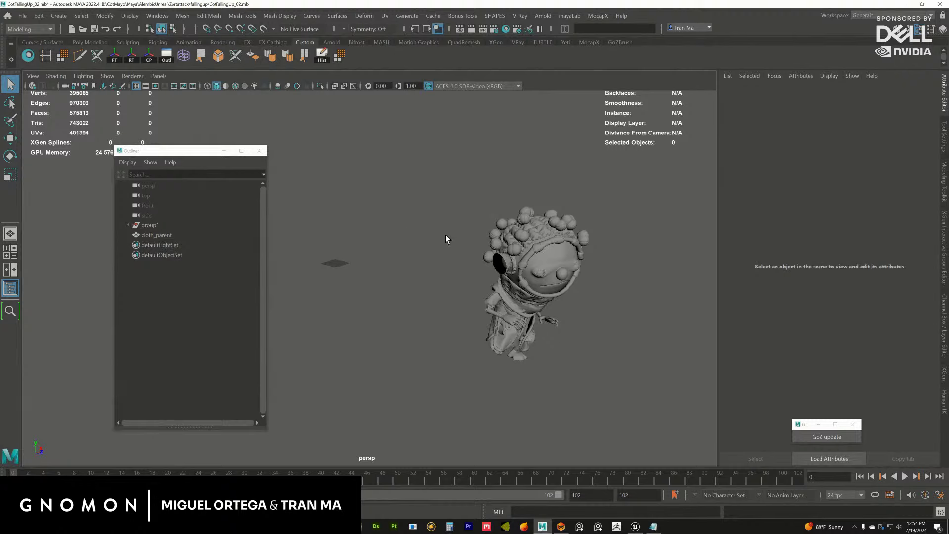
left_click(128, 225)
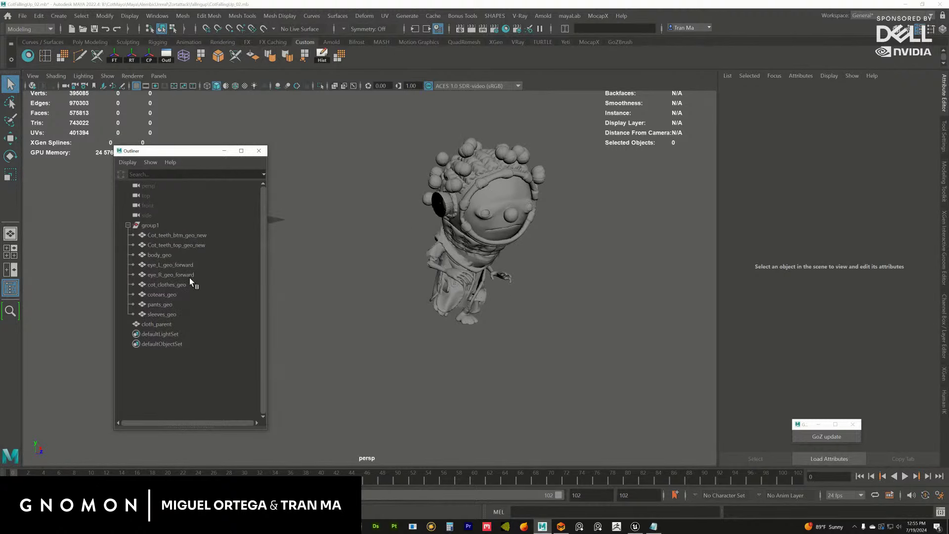
left_click(194, 235)
left_click(174, 275)
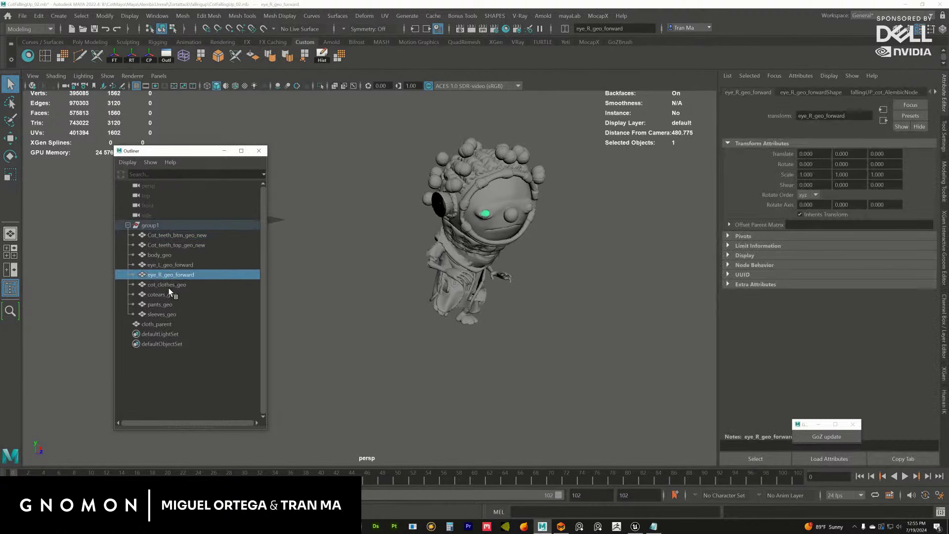
left_click(181, 285)
key("ctrl+h")
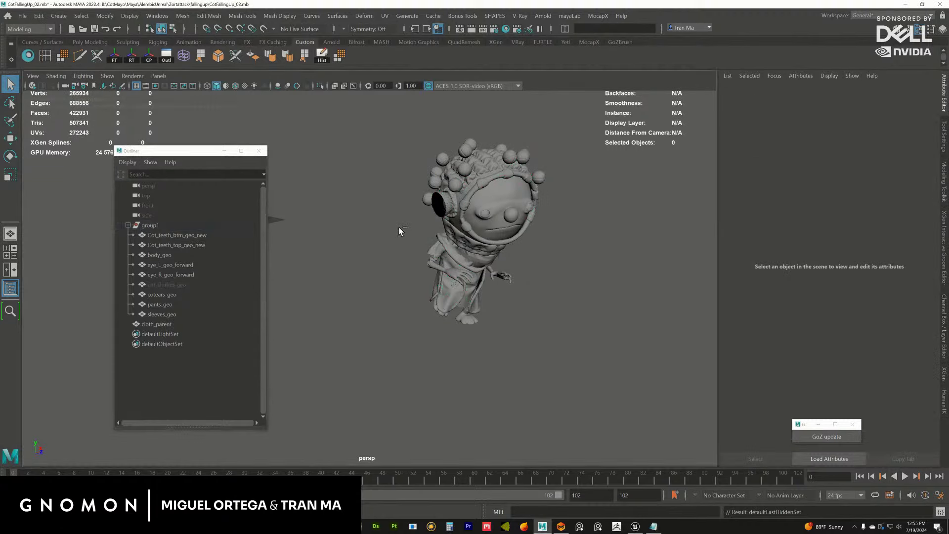
Step: Play back the animation to inspect how the cloth cache moves with the character's body
left_click_drag(404, 249, 332, 273, "alt")
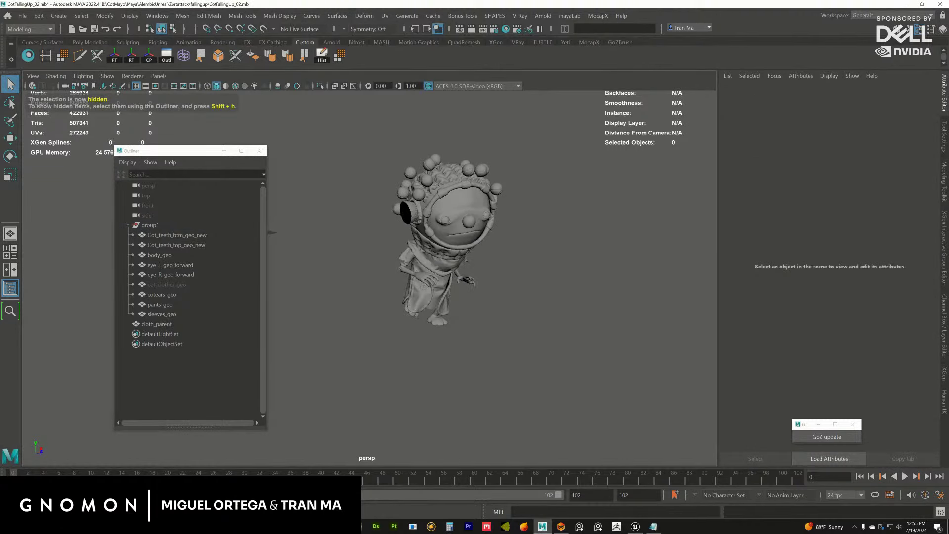
key("alt+period")
key("alt+v")
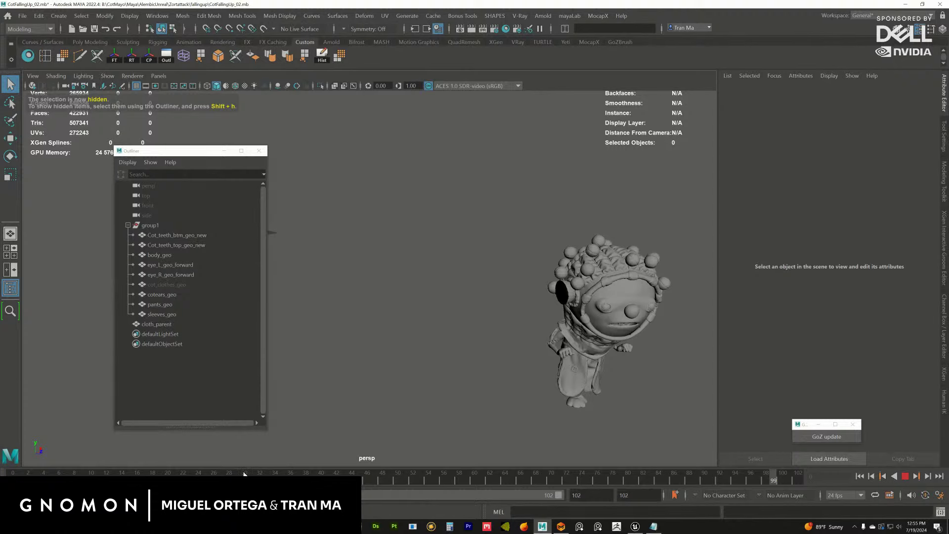
left_click(52, 475)
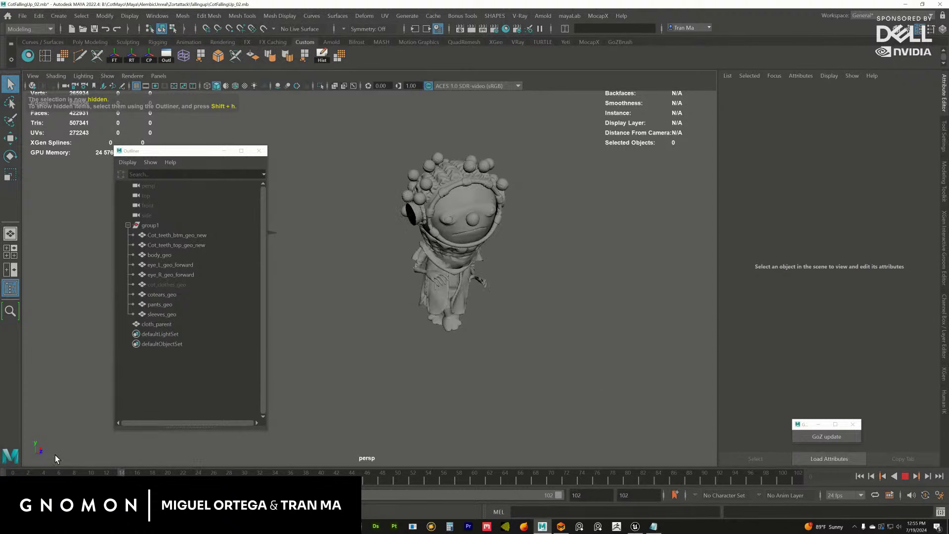
Step: Return to frame 0 and parent cloth_parent under group1
left_click(157, 324)
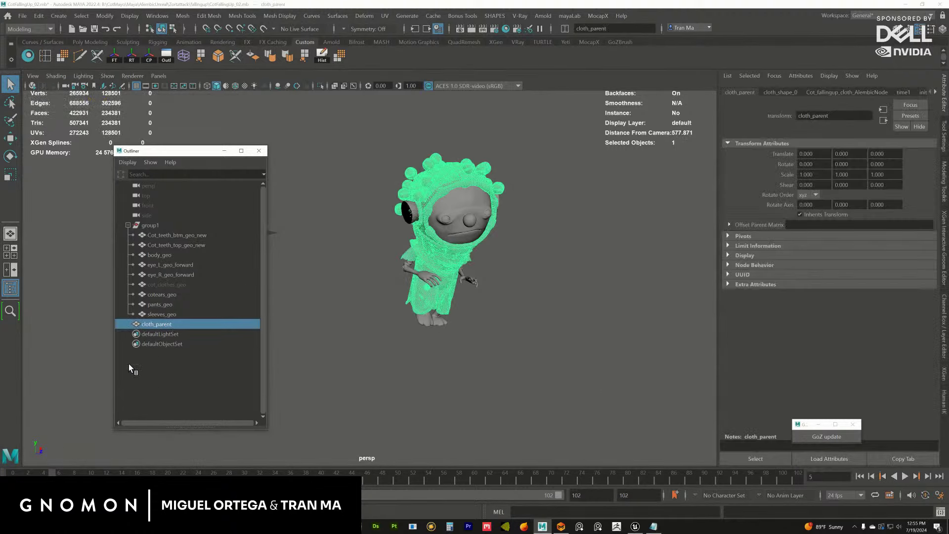
left_click(43, 476)
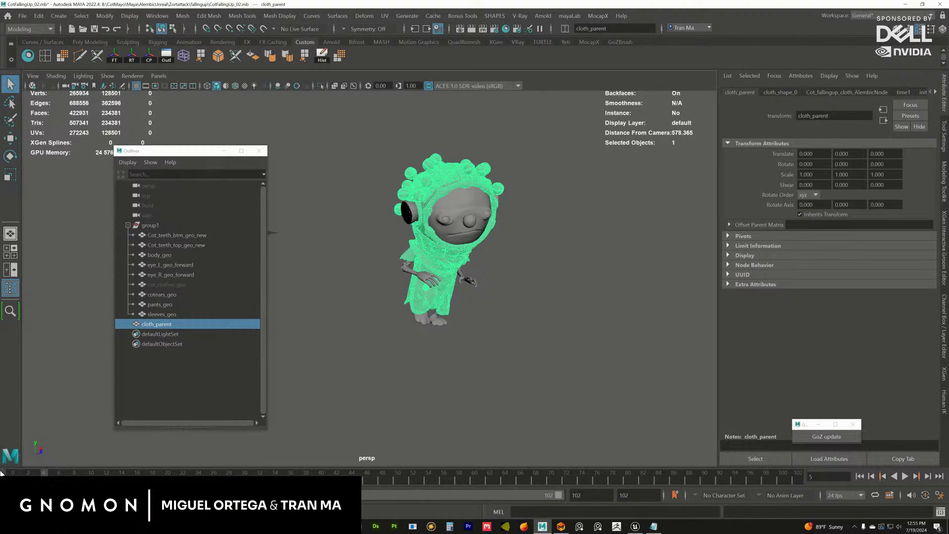
left_click(11, 473)
middle_click_drag(151, 327, 163, 230)
Step: Select group1 with all its character meshes and save the scene
left_click_drag(513, 341, 406, 229, "alt")
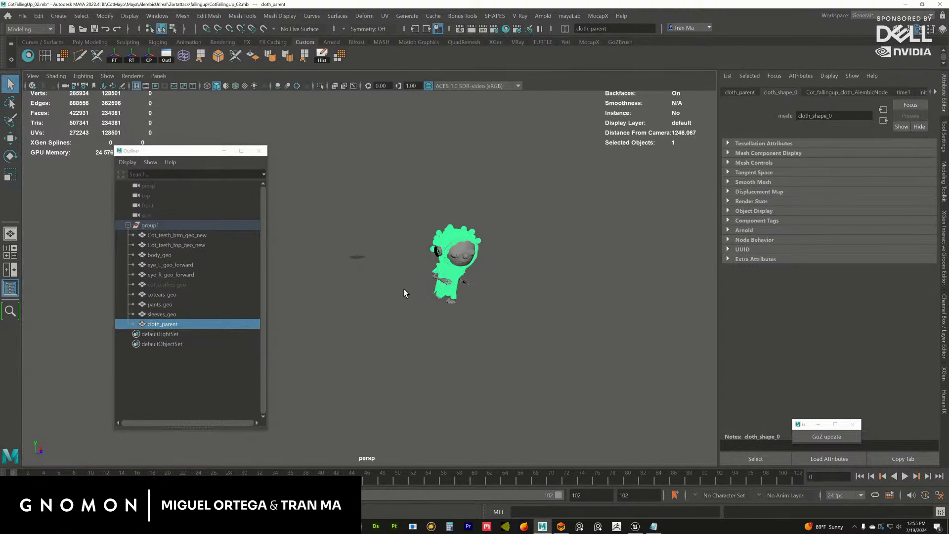
left_click(156, 226)
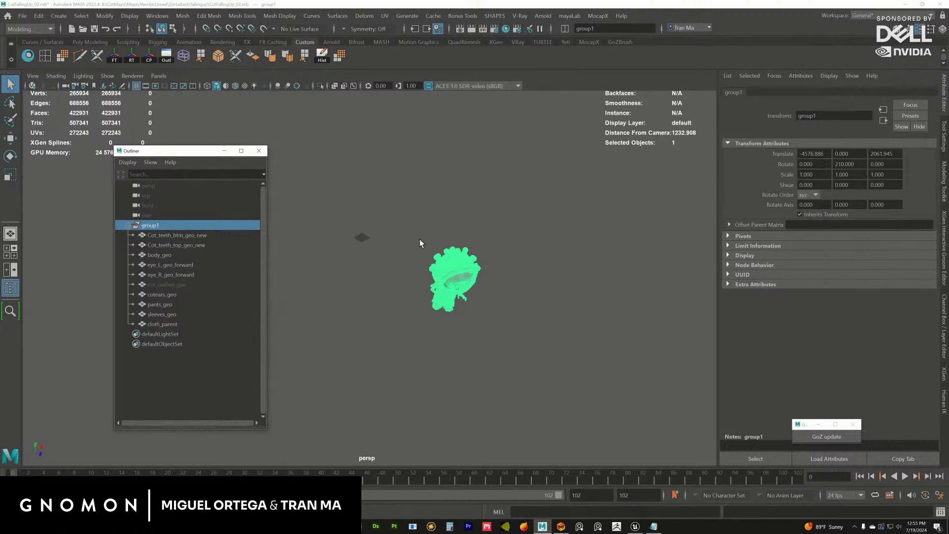
key("Down")
left_click(303, 275)
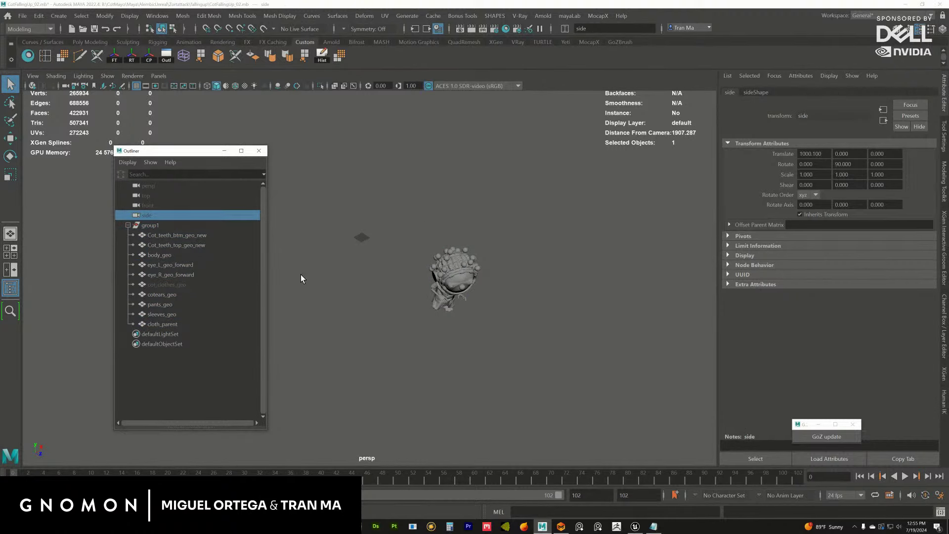
left_click(161, 225)
left_click_drag(399, 303, 424, 302, "alt")
right_click_drag(424, 301, 318, 243, "alt")
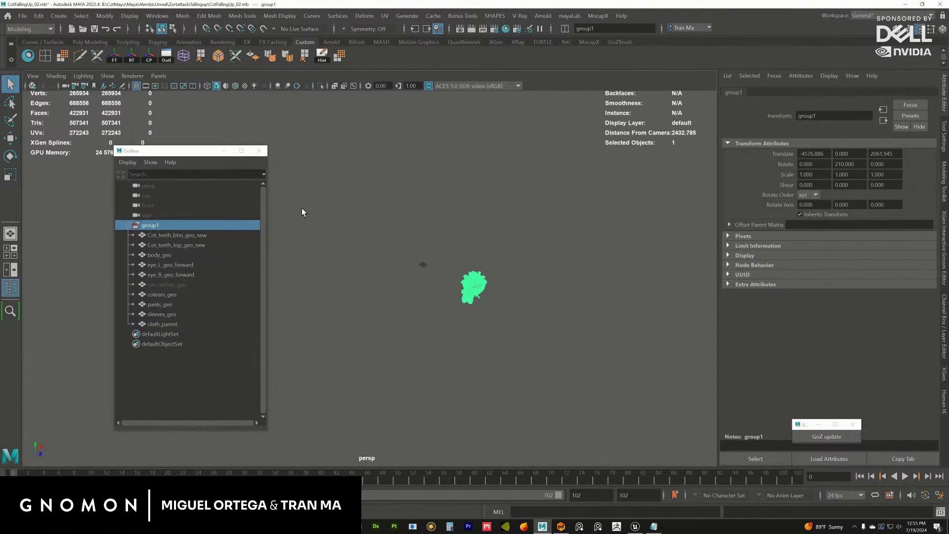
left_click(23, 16)
left_click(46, 58)
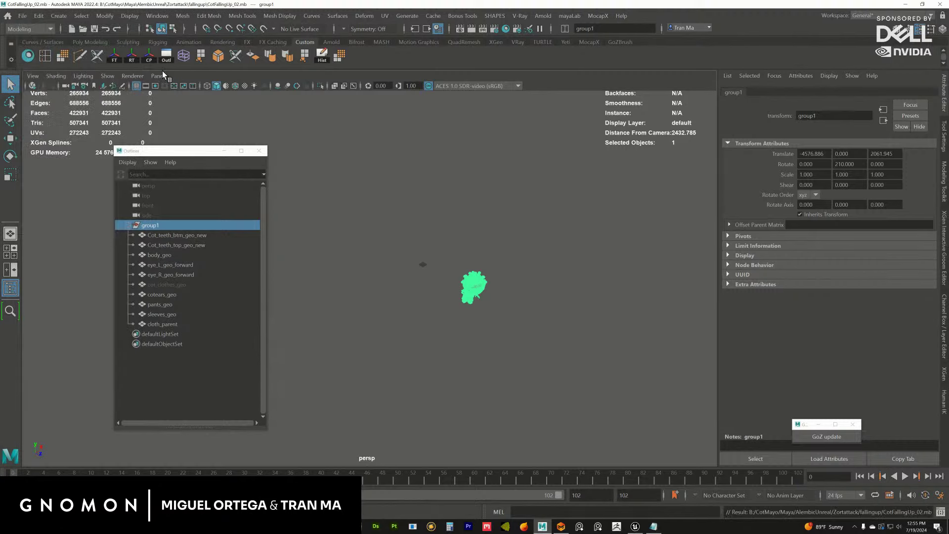
Step: Reset group1's Translate X, Y, Z and Rotate X, Y to 0
left_click(943, 303)
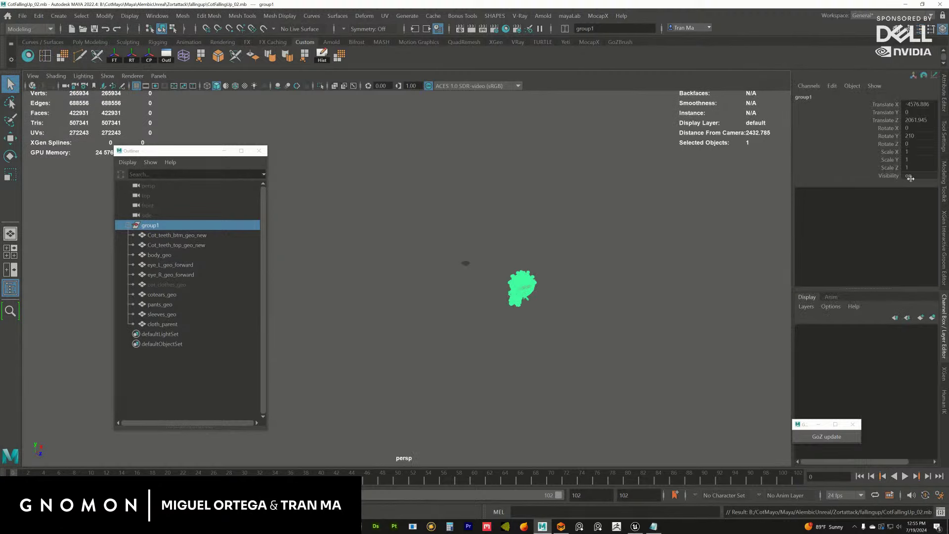
left_click_drag(919, 104, 922, 136)
right_click_drag(645, 302, 444, 298, "alt")
key("w")
scroll(404, 259, "up", 3)
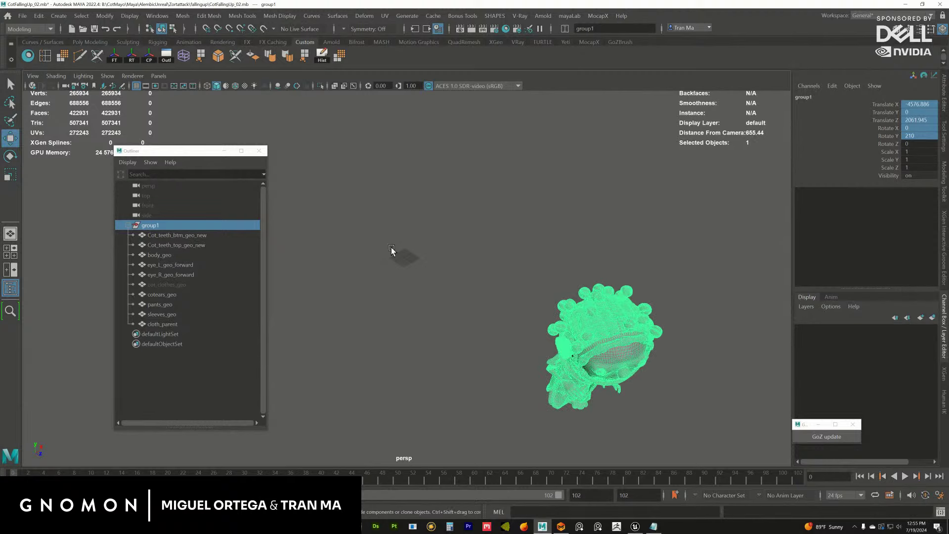
scroll(568, 321, "down", 5)
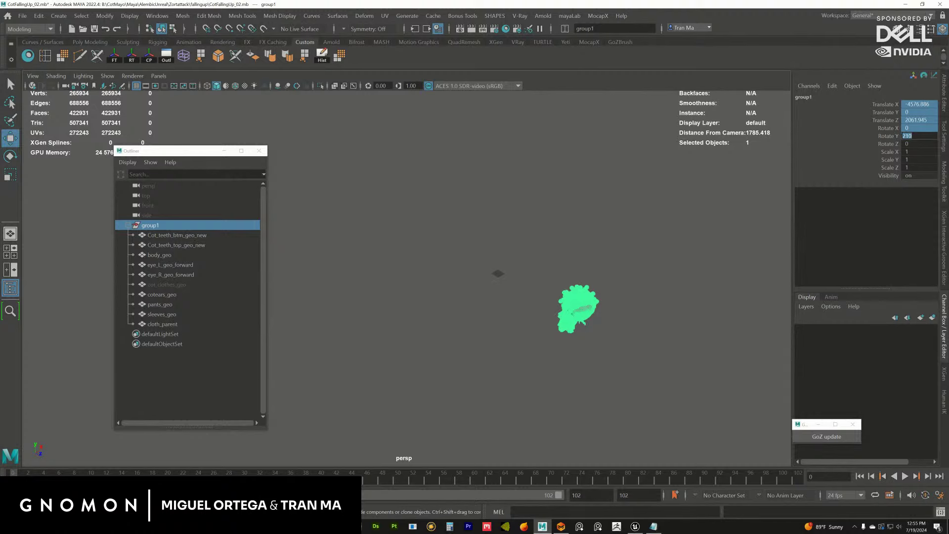
key("Return")
left_click_drag(512, 271, 543, 283, "alt")
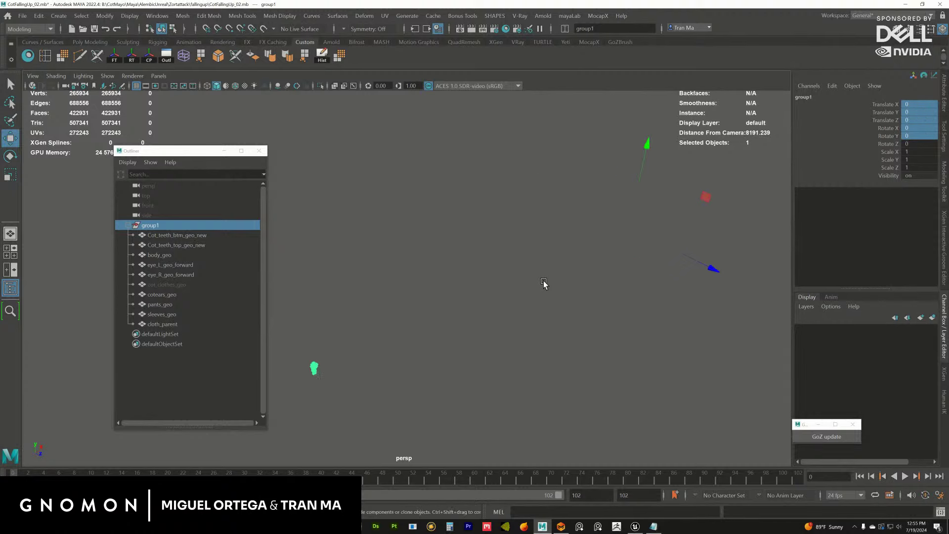
Step: Frame the relocated character, select cloth_parent and play back the animation to check that the cloth follows the body
left_click_drag(314, 370, 356, 374, "alt")
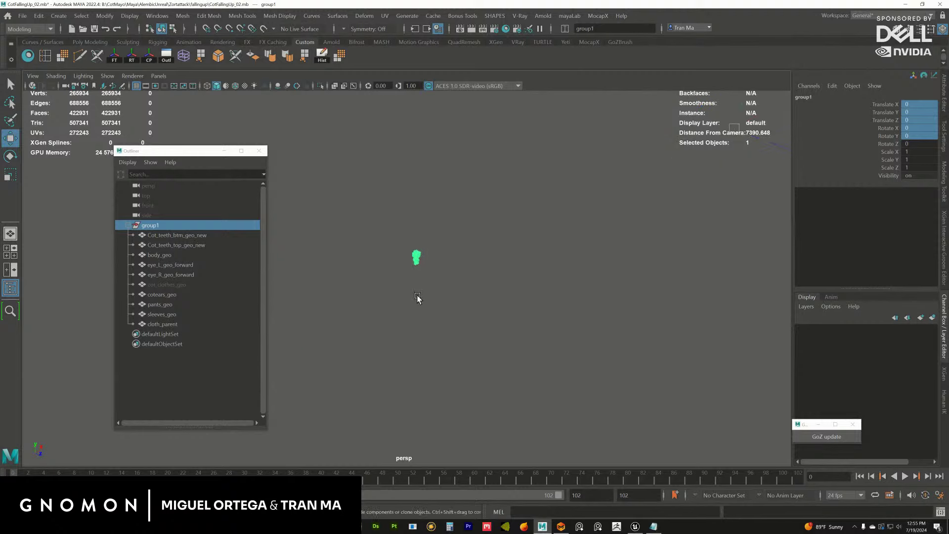
key("f")
left_click(377, 306)
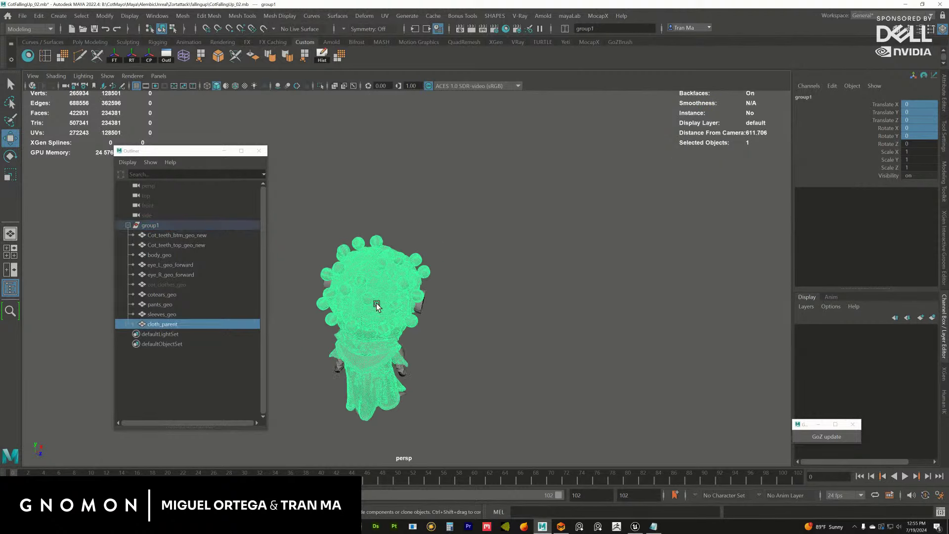
left_click_drag(409, 307, 441, 267, "alt")
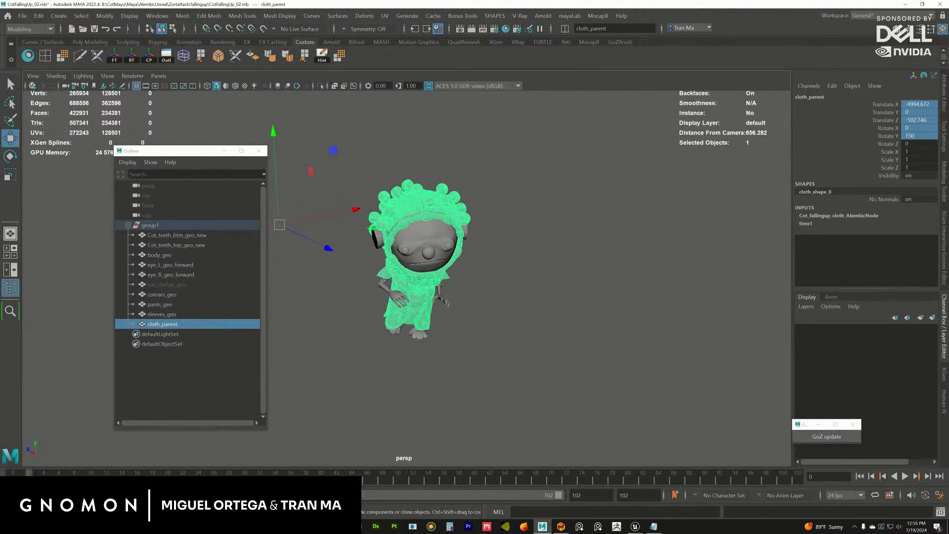
key("alt+v")
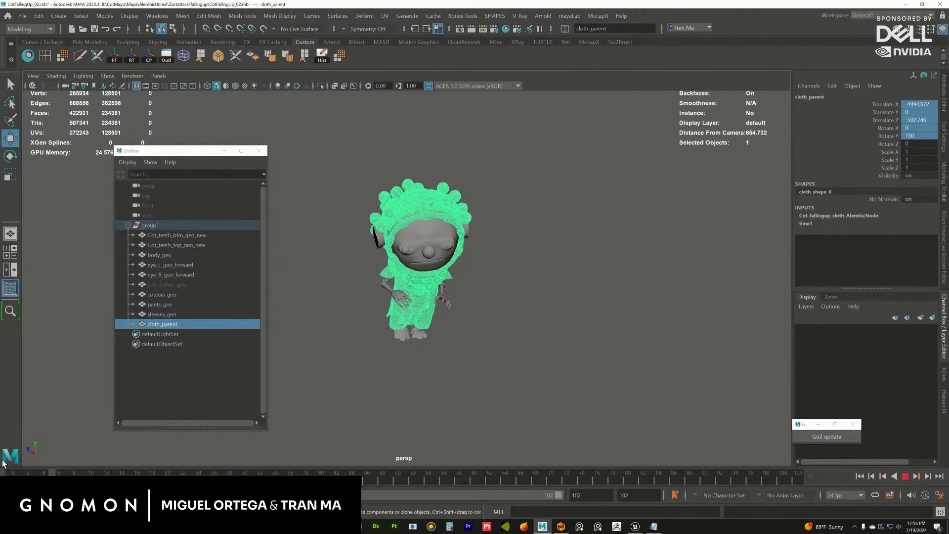
Step: Stop the playback, review group1's transform values and reselect cloth_parent
key("alt+v")
left_click(150, 226)
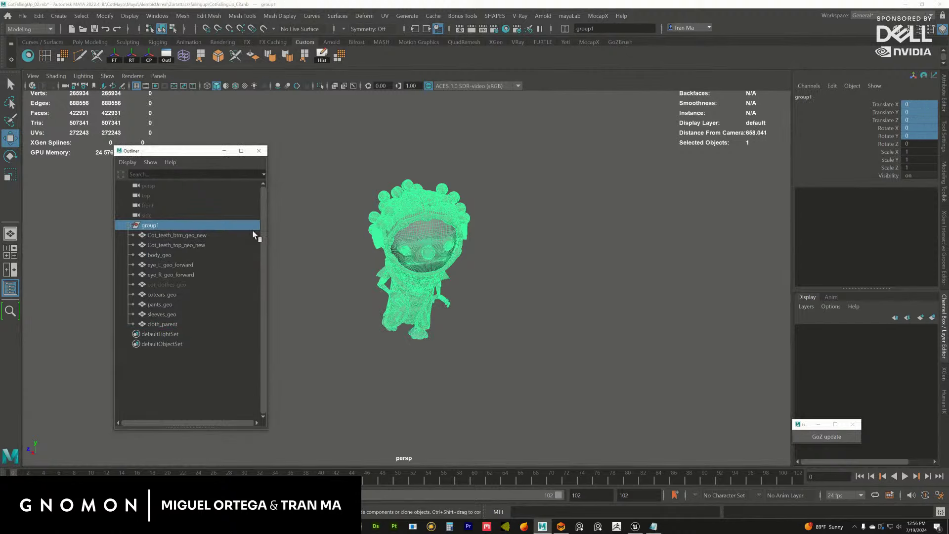
left_click(159, 324)
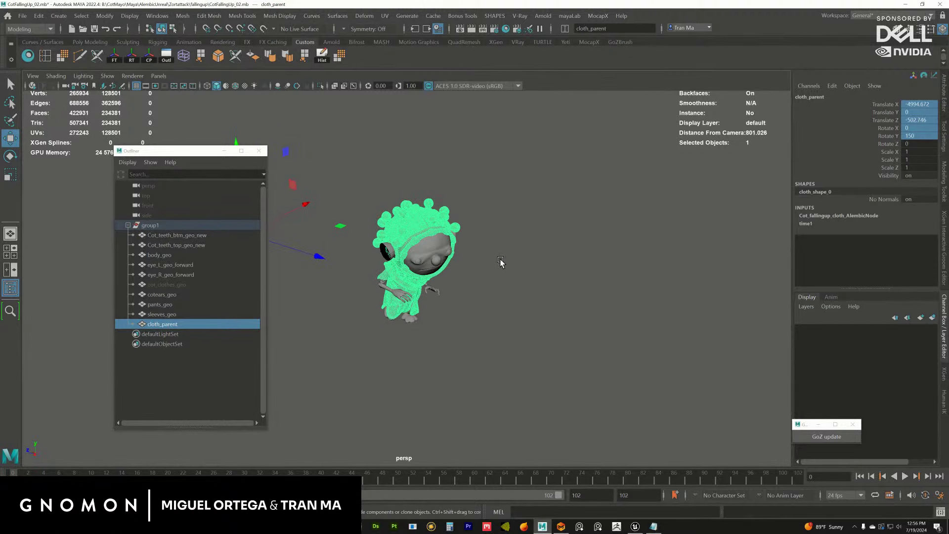
left_click(433, 17)
mouse_move(447, 37)
left_click(604, 84)
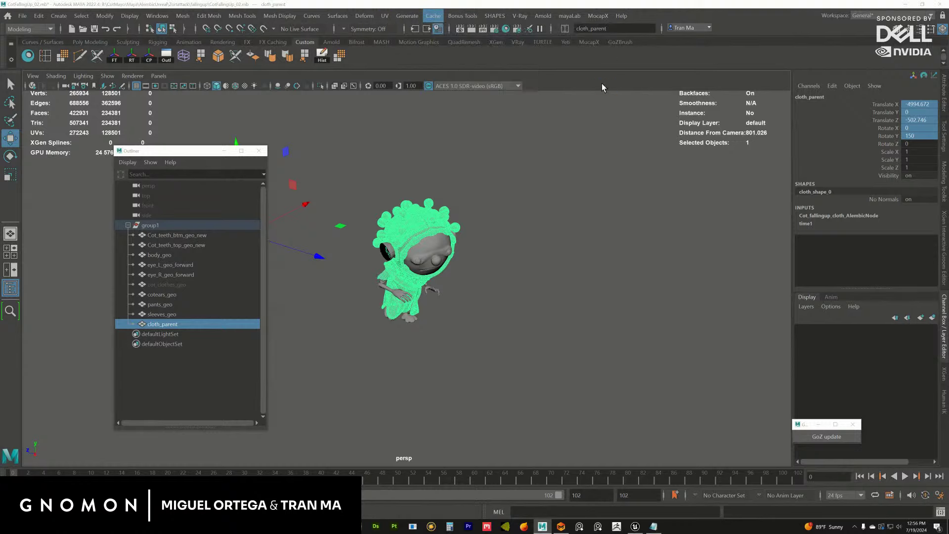
left_click(869, 54)
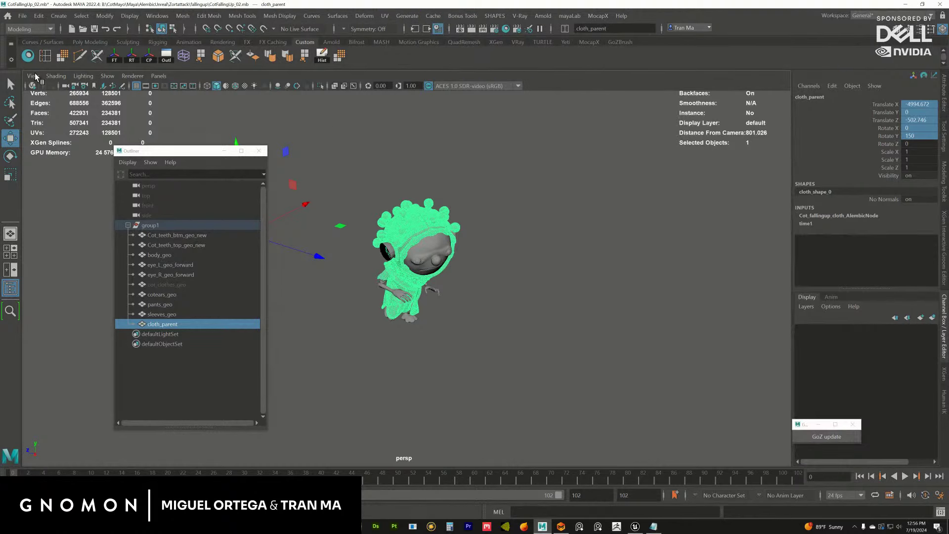
Step: Open the Hypershade and create a new Lambert surface material, keeping the viewport character visible beside it
left_click(28, 57)
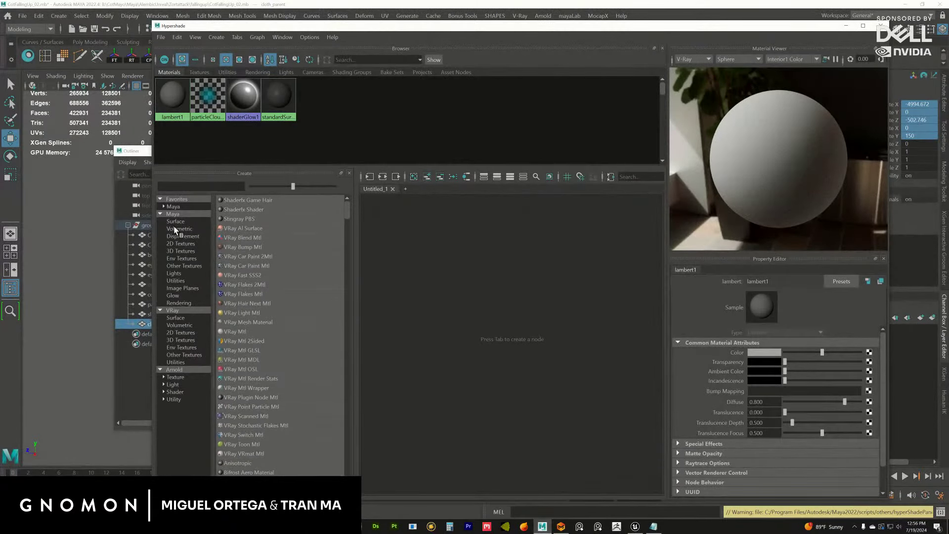
left_click(176, 223)
left_click(231, 331)
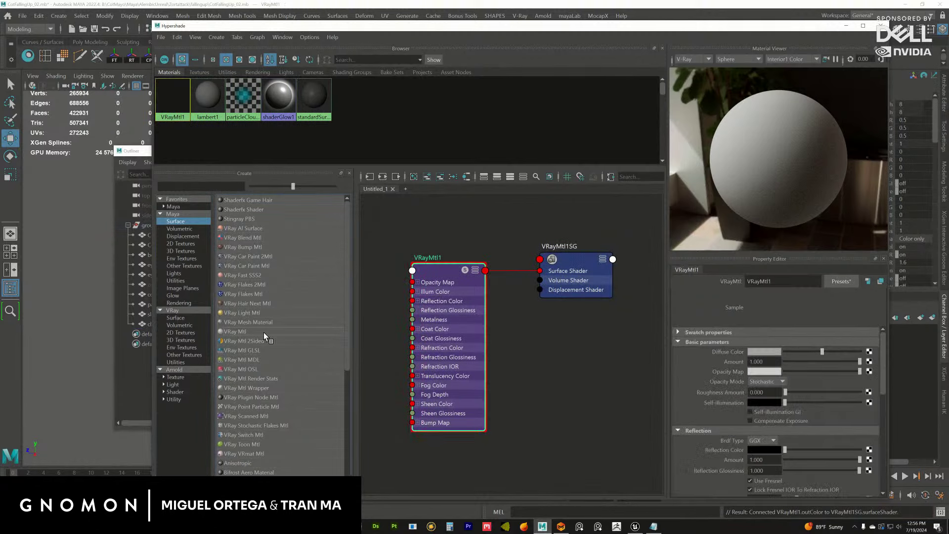
key("ctrl+z")
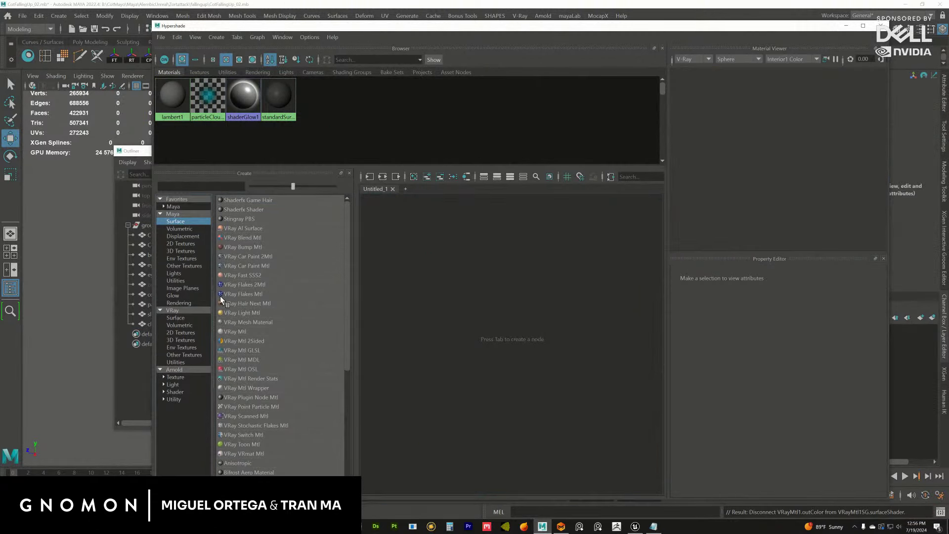
left_click_drag(349, 310, 342, 375)
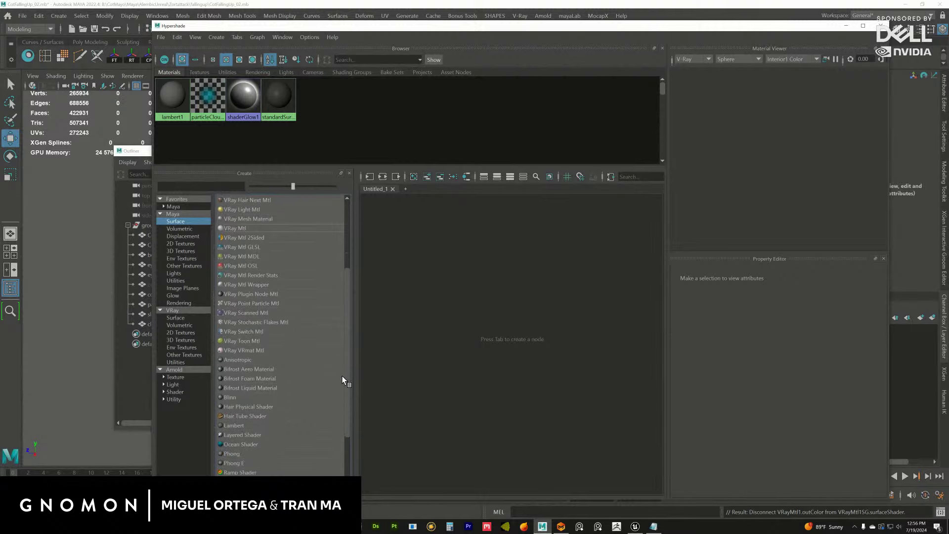
left_click(234, 425)
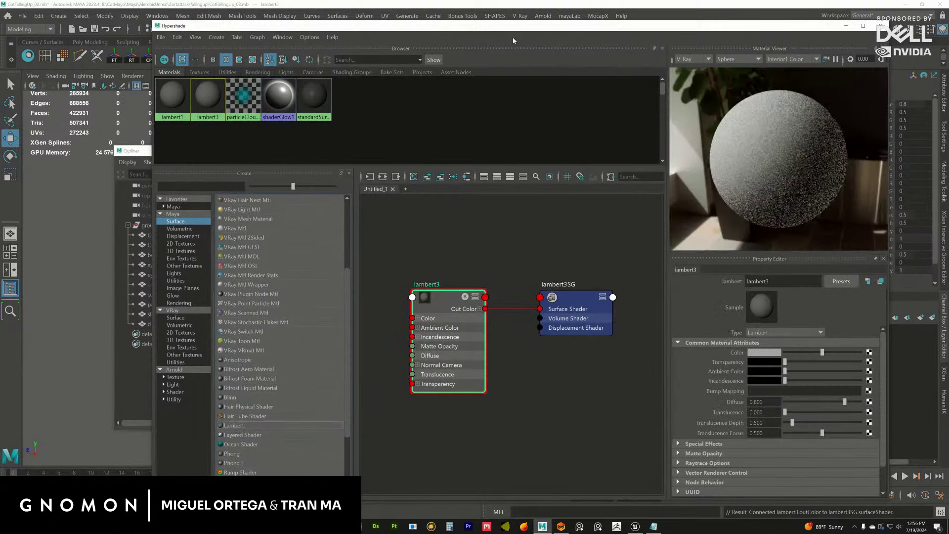
left_click_drag(514, 25, 818, 70)
Step: Isolate cloth_parent in the viewport and assign the new lambert3 material to all of its faces
left_click_drag(445, 316, 316, 94)
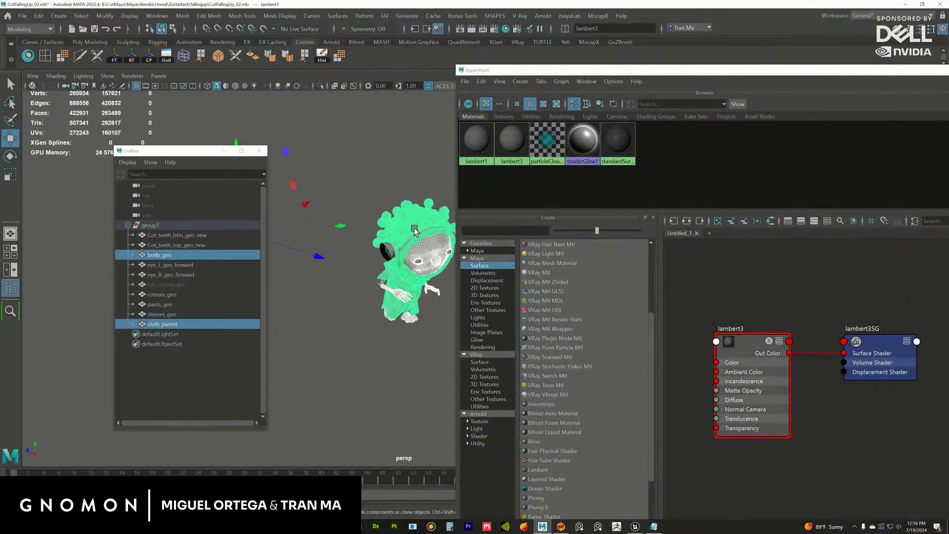
left_click(417, 206, "ctrl")
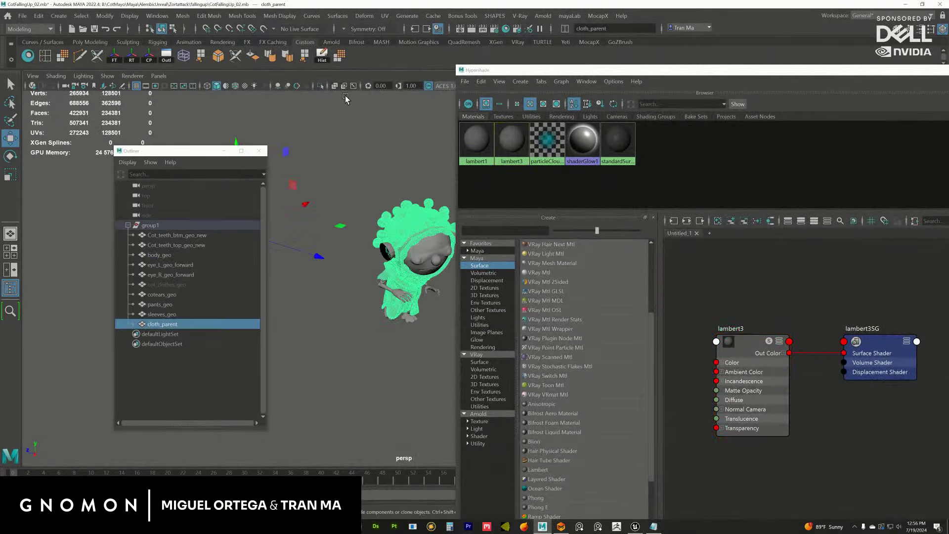
left_click(321, 86)
mouse_move(384, 196)
left_mouse_down("alt")
mouse_move(415, 208)
mouse_move(376, 208)
left_mouse_up("alt")
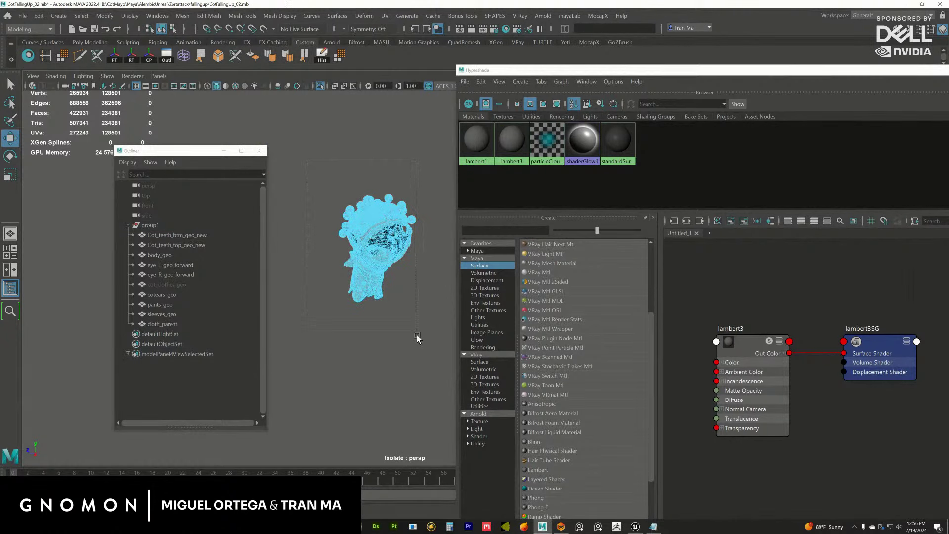
right_click_drag(514, 144, 514, 143)
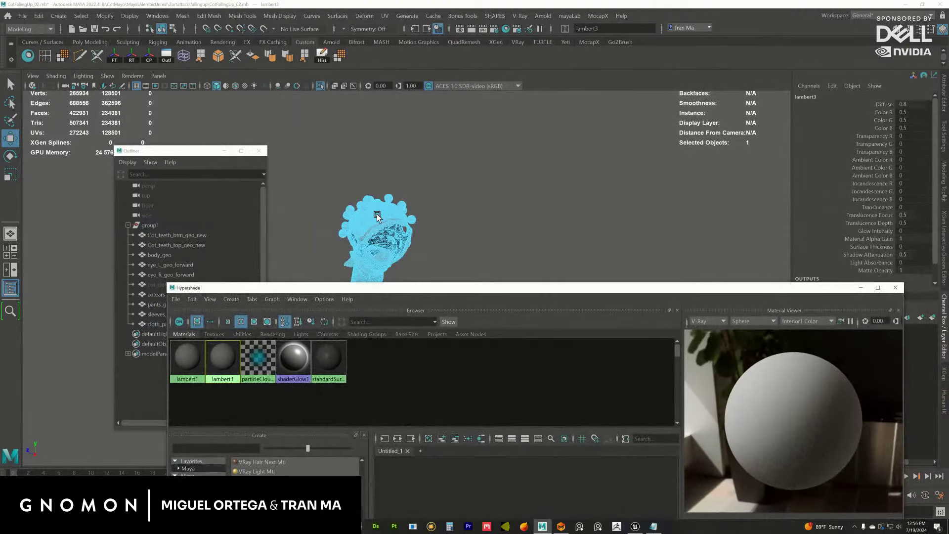
left_click(387, 212)
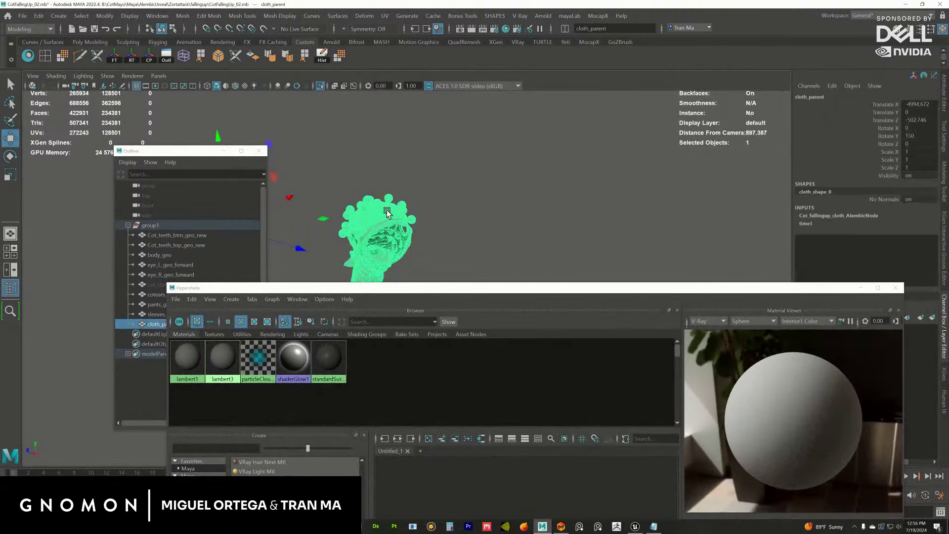
Step: Set lambert3's Color to a golden yellow in cloth_parent's material attributes and reselect the cloth mesh
left_click(944, 107)
left_click(869, 93)
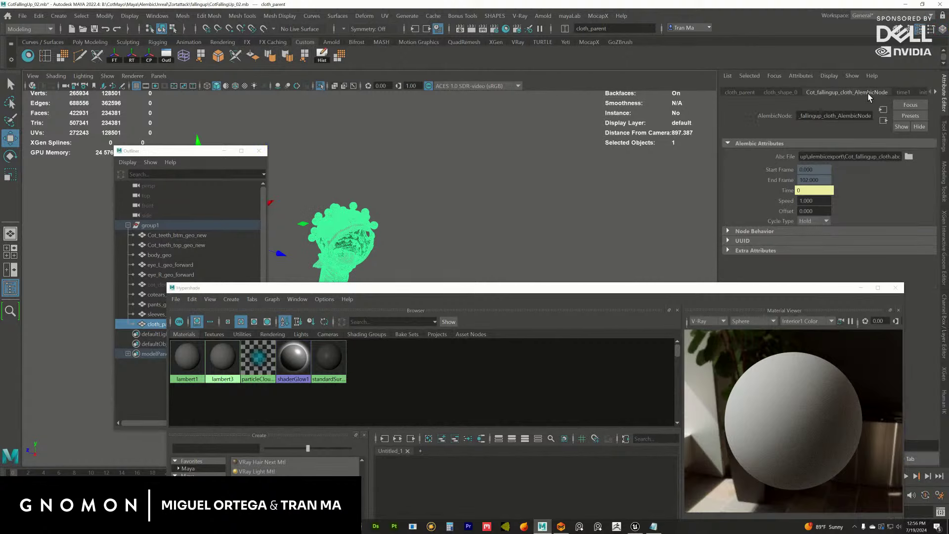
left_click(934, 92)
left_click(910, 92)
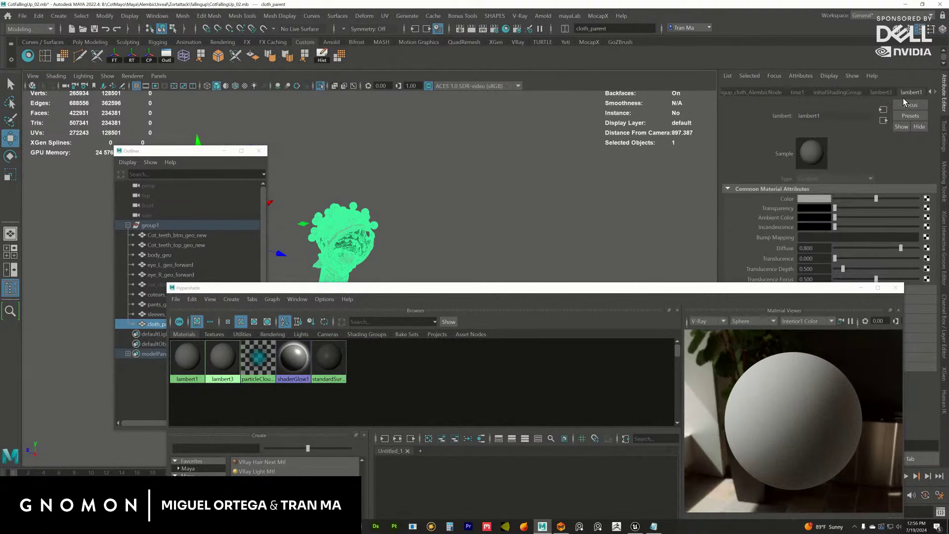
left_click(885, 93)
left_click(822, 199)
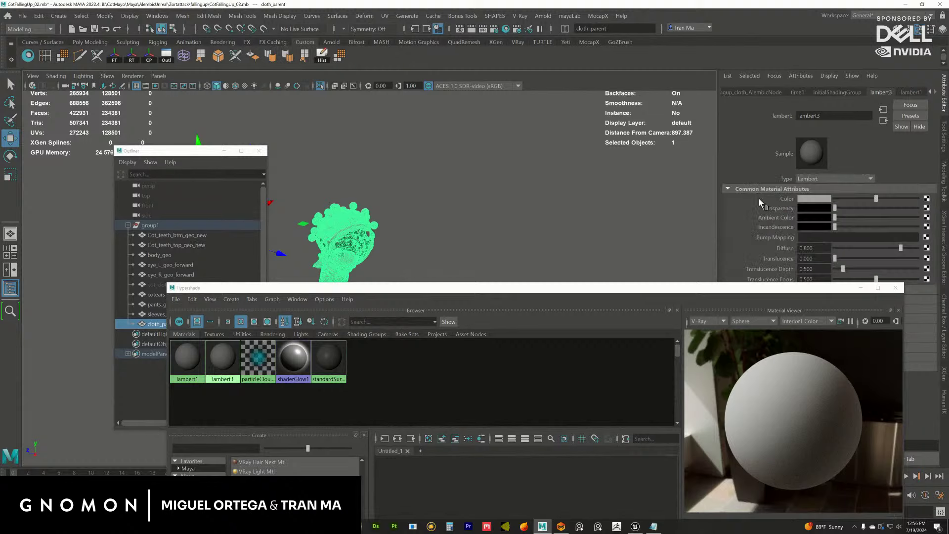
left_click(811, 200)
left_click(754, 191)
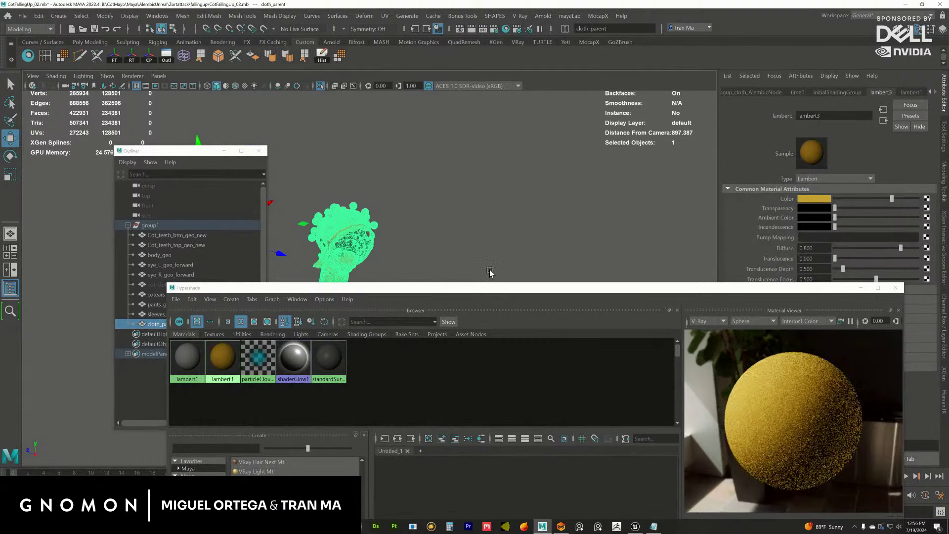
left_click(445, 223)
left_click(365, 235)
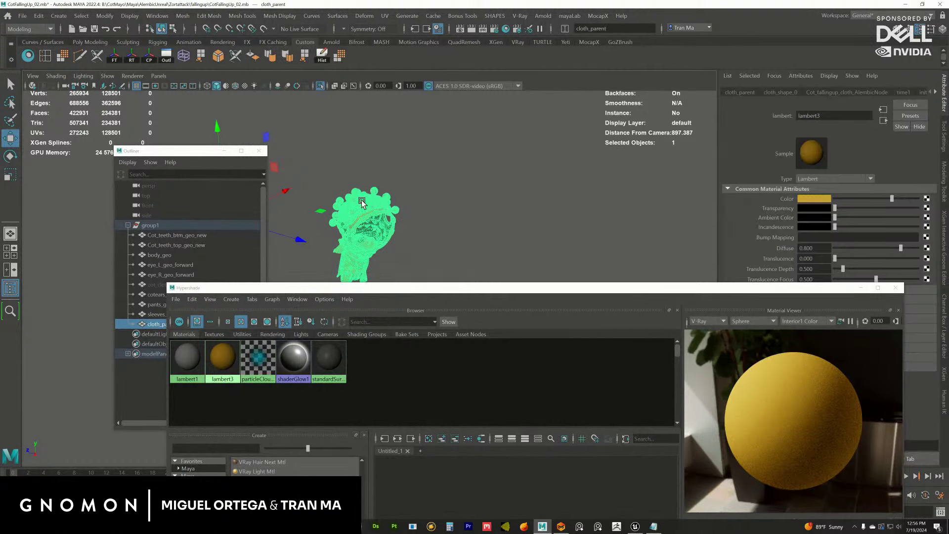
left_click_drag(369, 197, 420, 178)
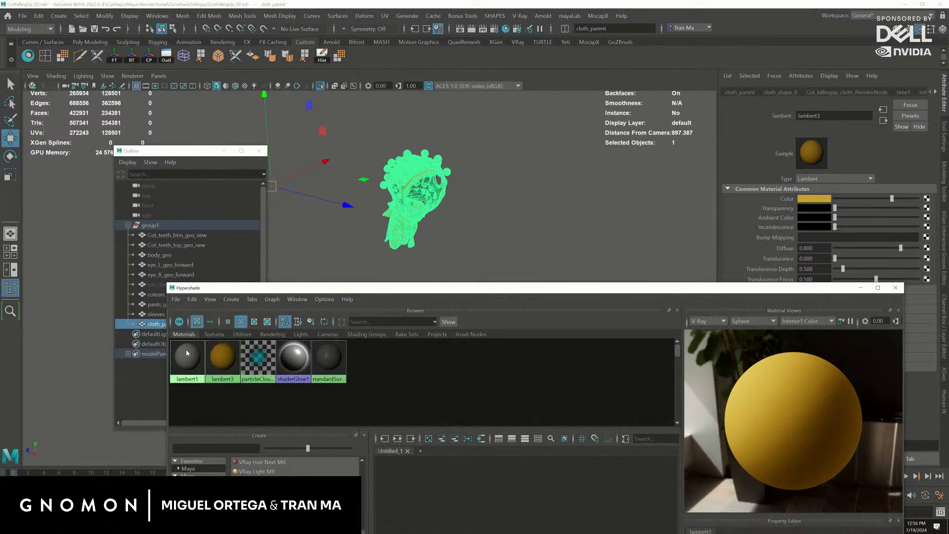
Step: Inspect lambert1's shading group assignments in the Hypershade, reselect cloth_parent and graph lambert1's network
right_click(186, 350)
left_click(202, 224)
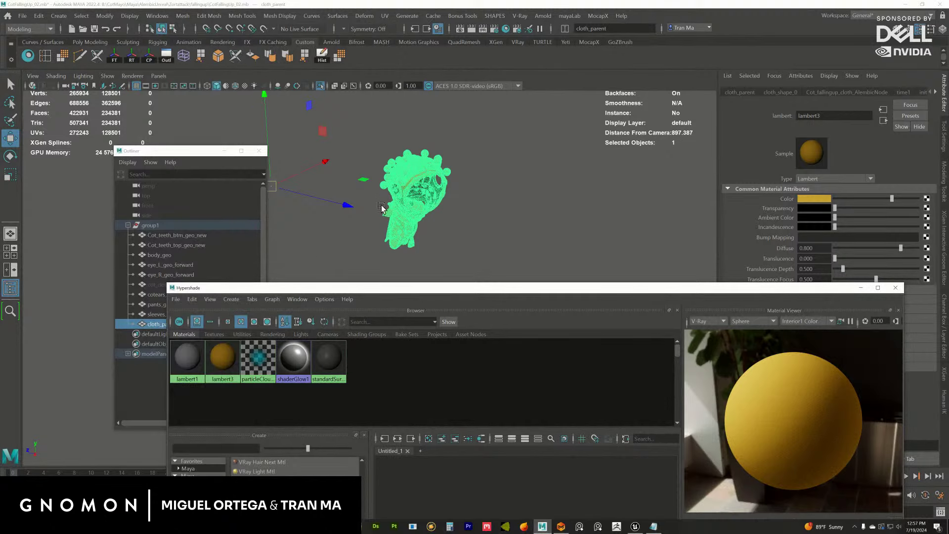
right_click(222, 357)
left_click(215, 348)
left_click_drag(347, 287, 590, 220)
right_click(439, 290)
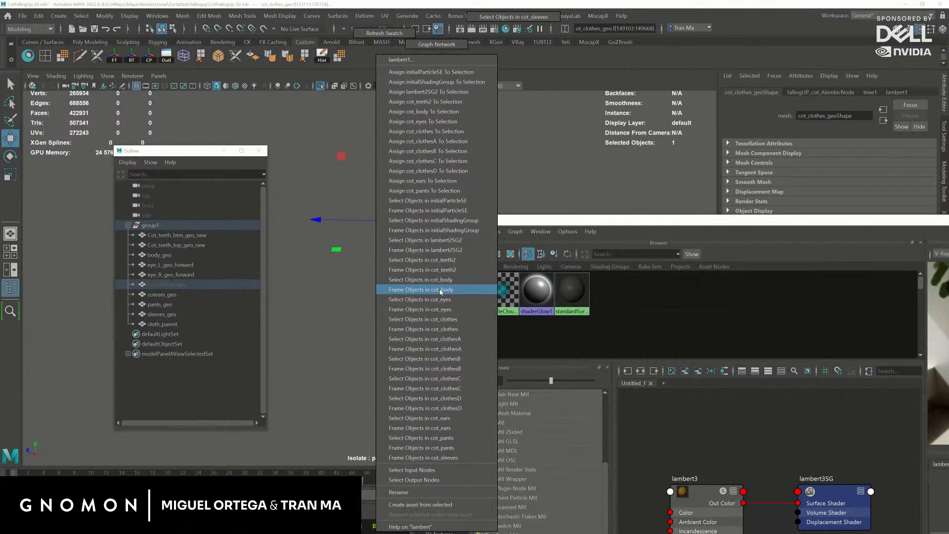
left_click(328, 324)
left_click(418, 182)
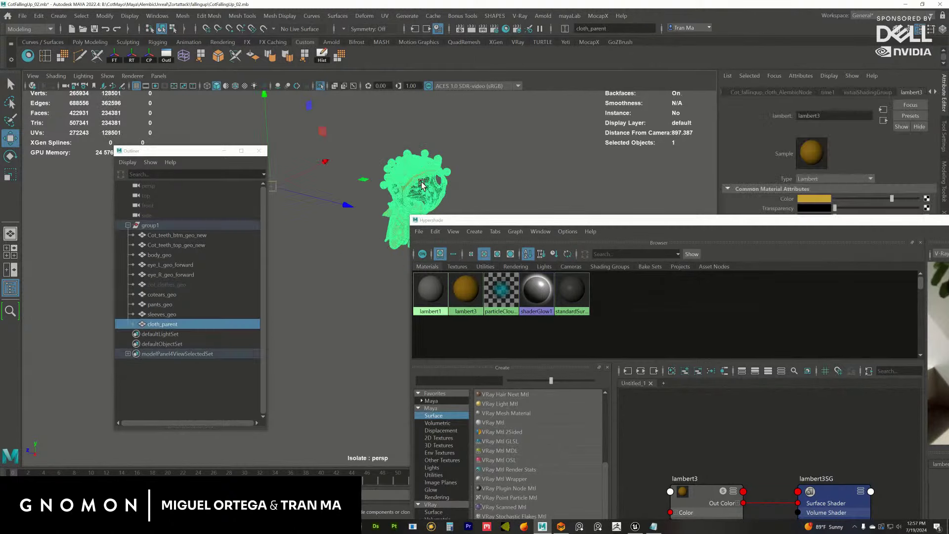
right_click(438, 288)
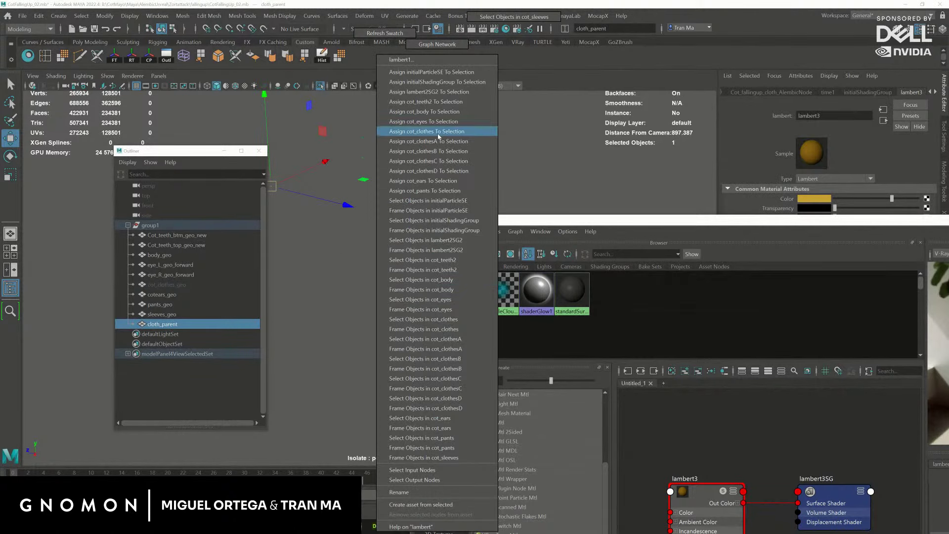
left_click(448, 92)
left_click_drag(544, 218, 607, 120)
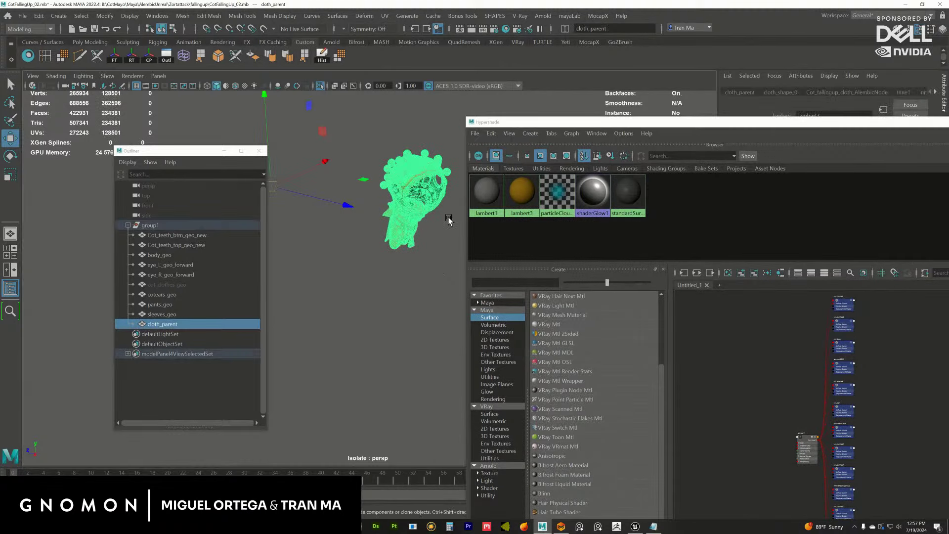
Step: Assign the existing lambert1 material to cloth_parent
right_click(402, 227)
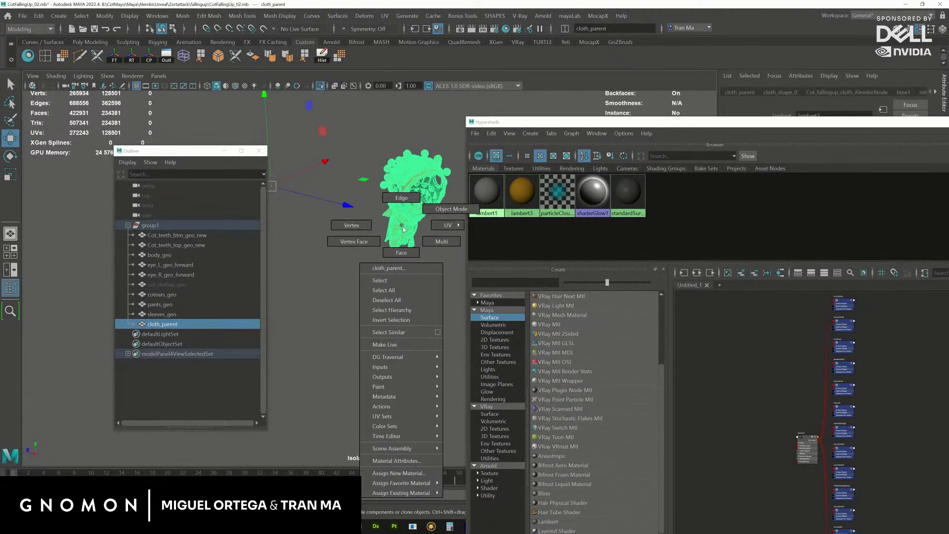
mouse_move(418, 493)
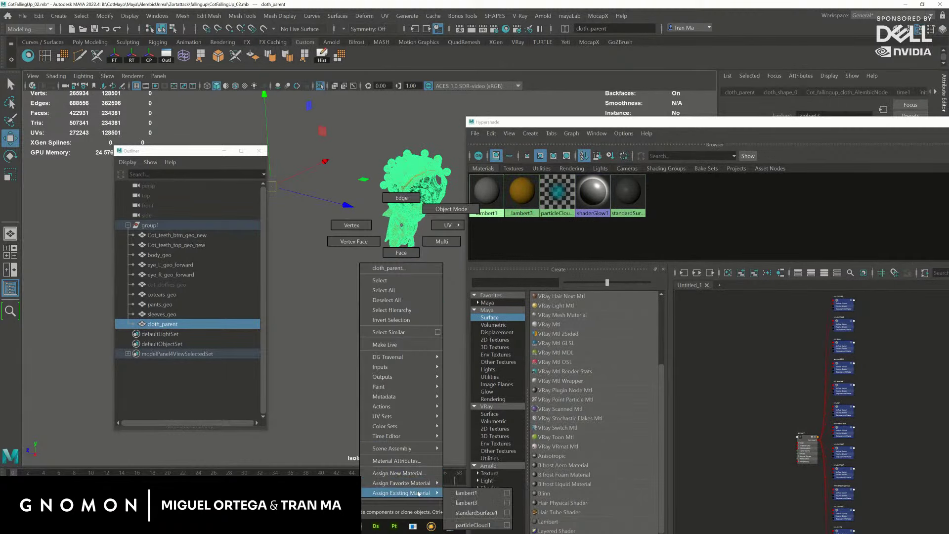
left_click(465, 493)
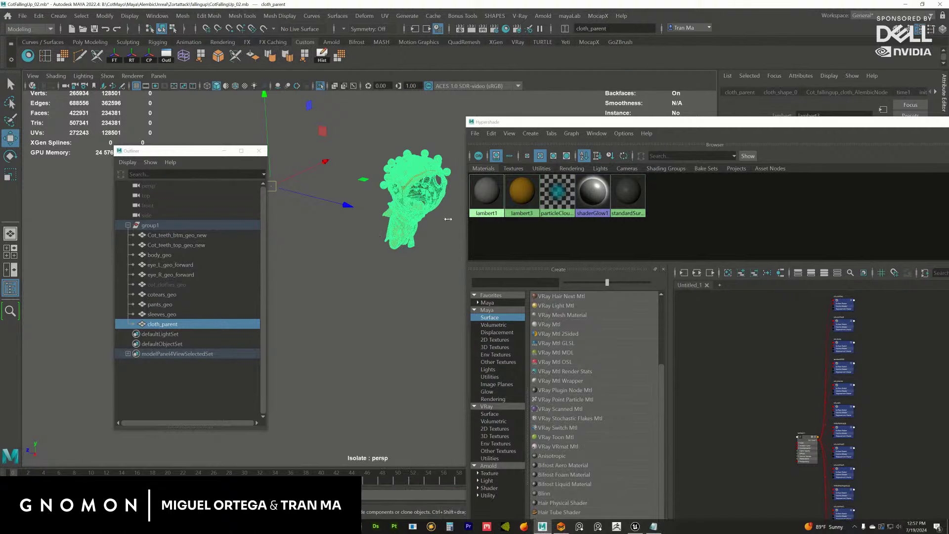
Step: Select all faces of cloth_parent, assign lambert3 to them, frame the cloth and return to object mode
left_click(415, 171)
right_click_drag(415, 170, 333, 114)
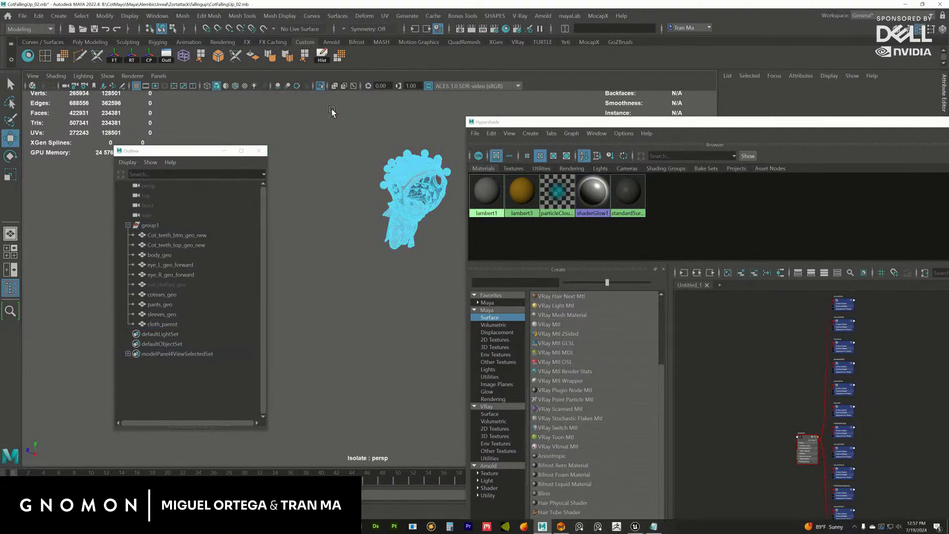
right_click(510, 192)
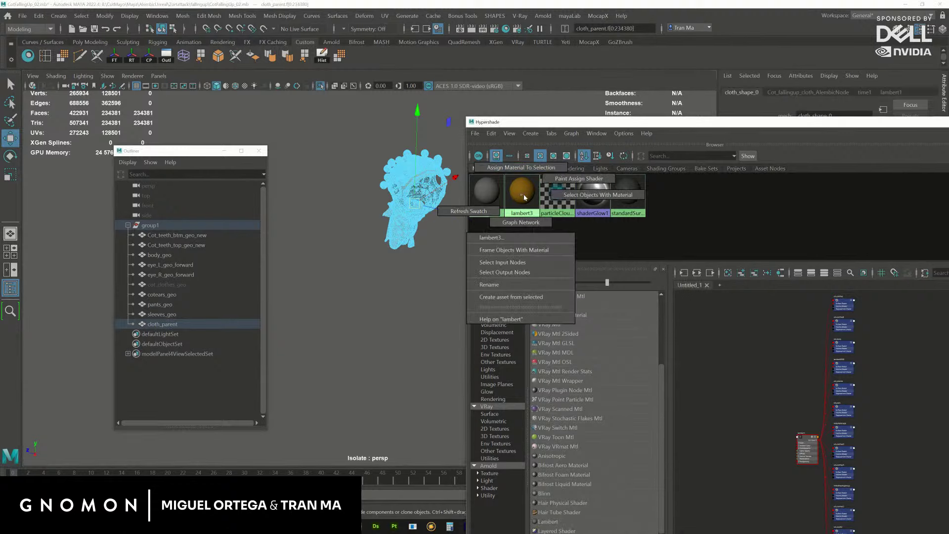
left_click(494, 242)
left_click_drag(321, 261, 441, 338, "alt")
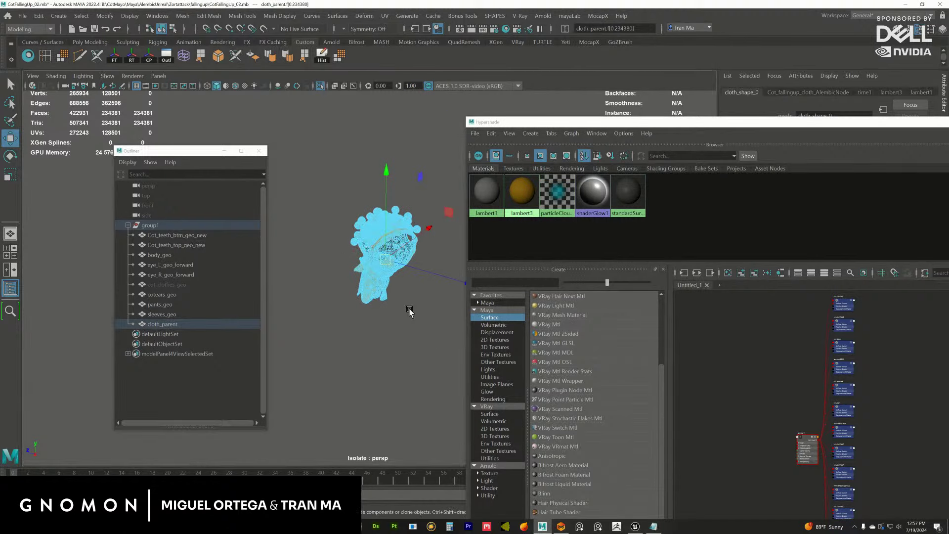
key("f")
right_click_drag(375, 259, 415, 243)
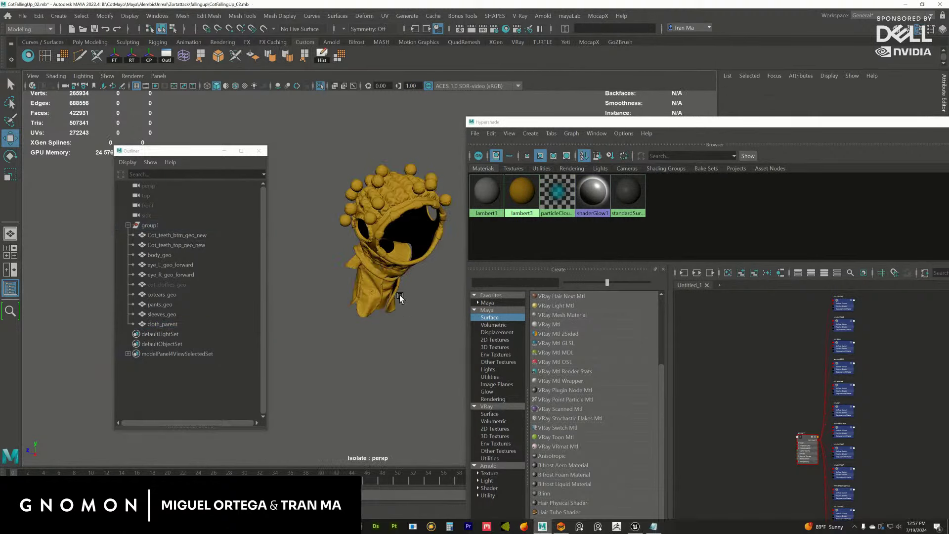
Step: Open the UV Editor for cloth_parent to check its UVs, close it and bring the full Hypershade into view
left_click(377, 260)
left_click(385, 15)
left_click(403, 35)
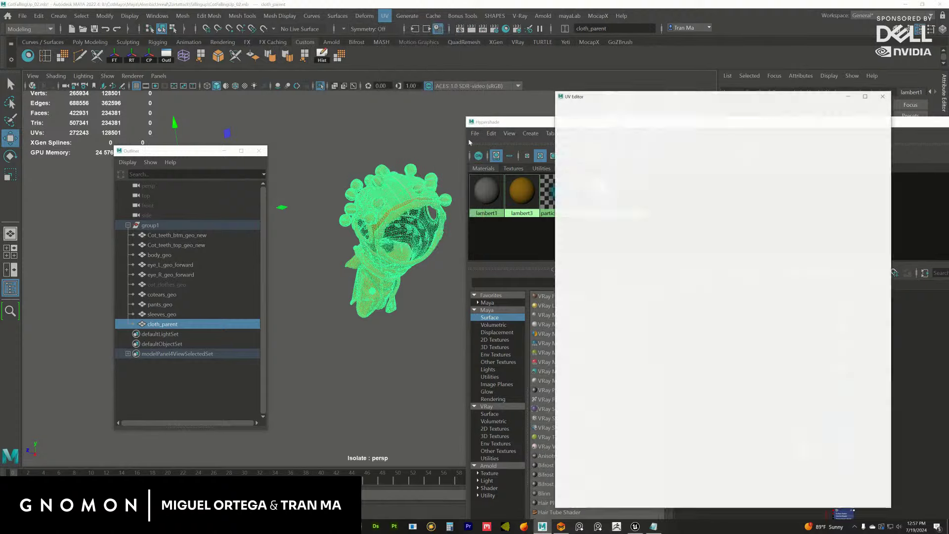
left_click(881, 98)
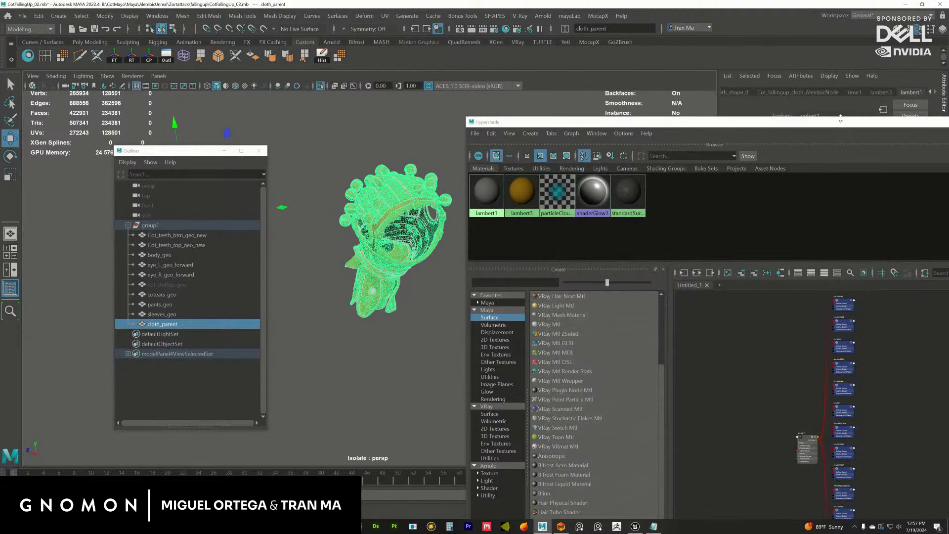
left_click_drag(830, 122, 564, 60)
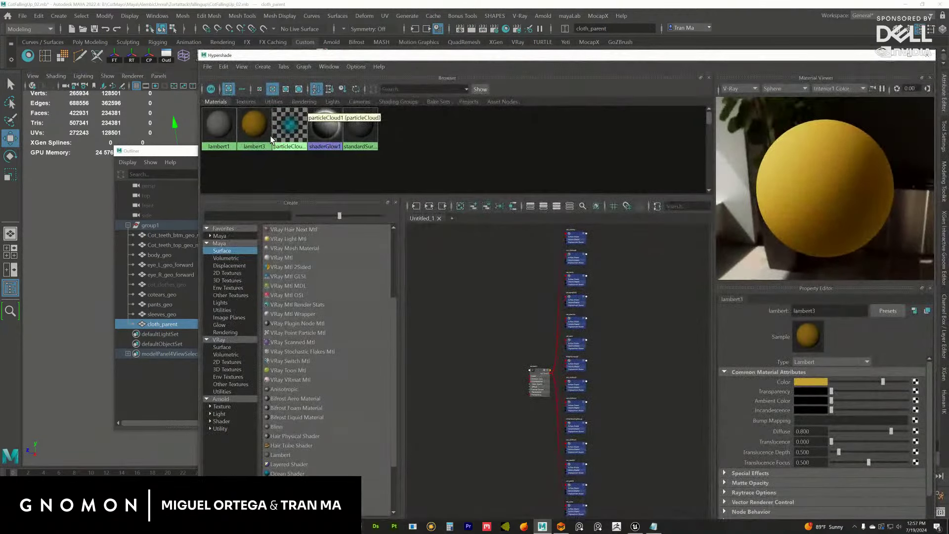
Step: Graph the lambert3 material's shading network in the Hypershade
left_click(262, 130)
left_click(430, 206)
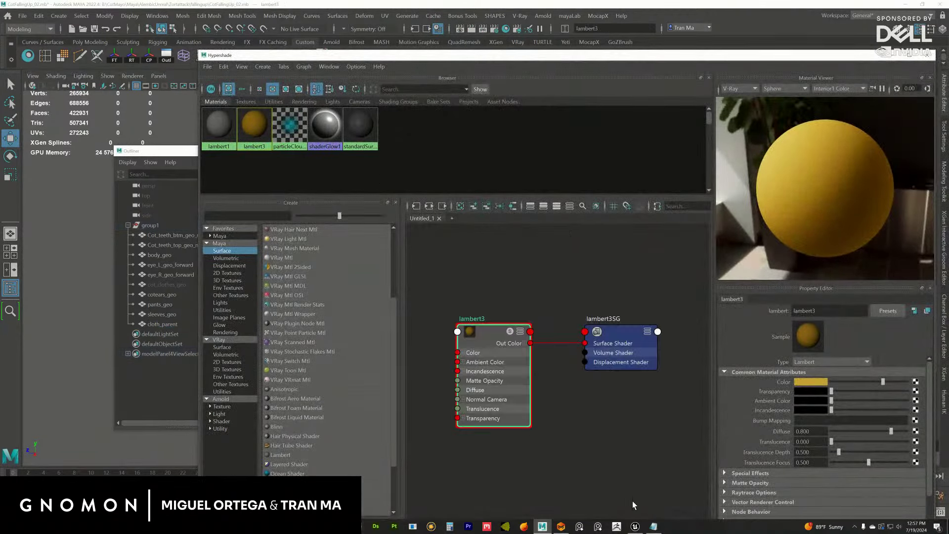
Step: Switch to Unreal Editor and browse Cot's character material instances, including those in the MD_clothes folder
left_click(635, 527)
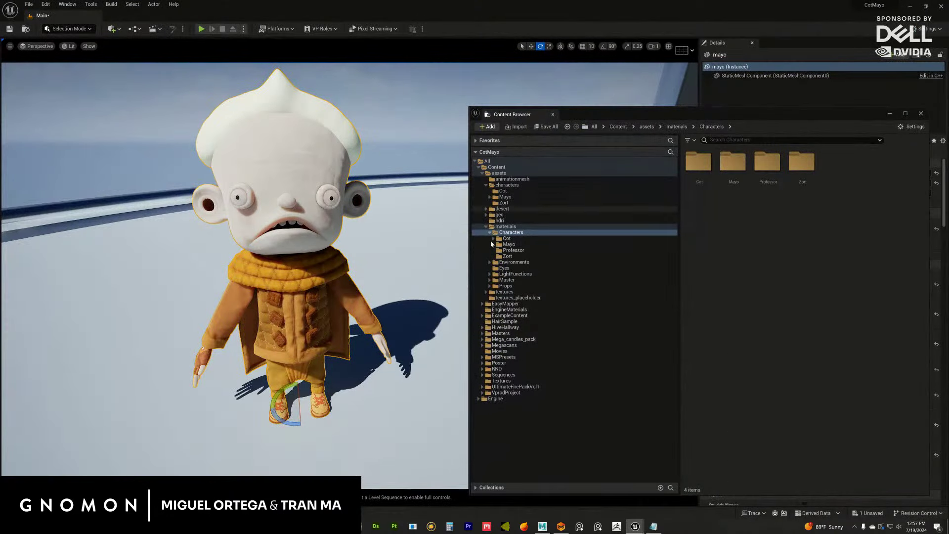
left_click(508, 245)
left_click_drag(507, 241, 509, 241)
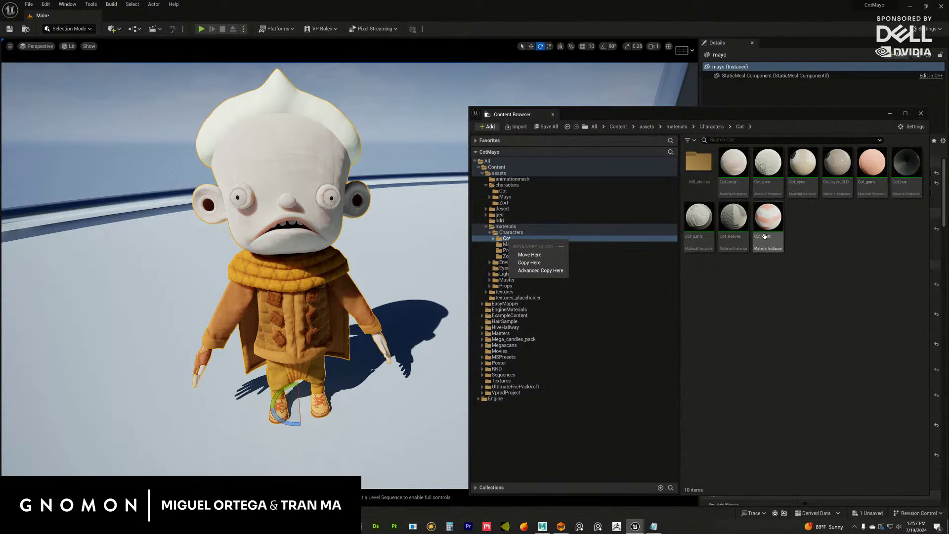
left_click(699, 220)
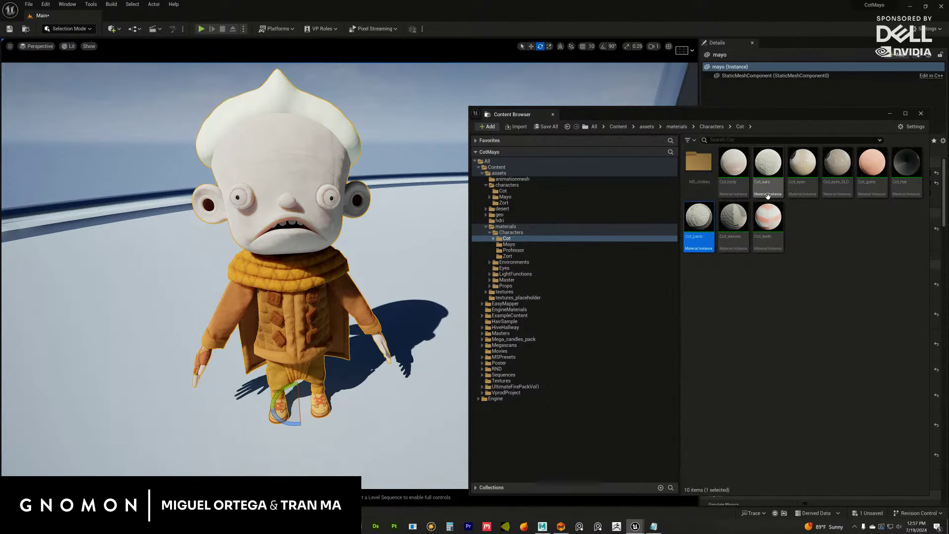
left_click(733, 217)
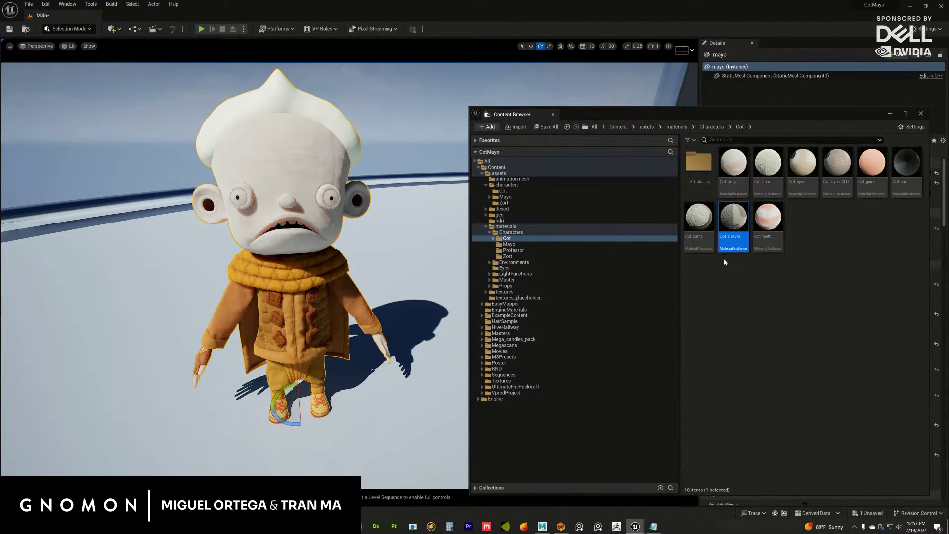
double_click(699, 163)
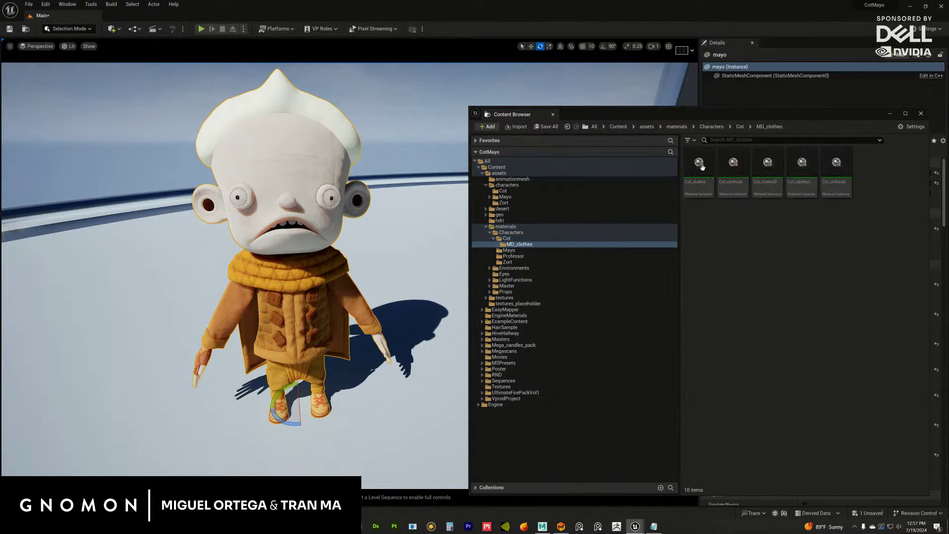
left_click_drag(716, 113, 675, 104)
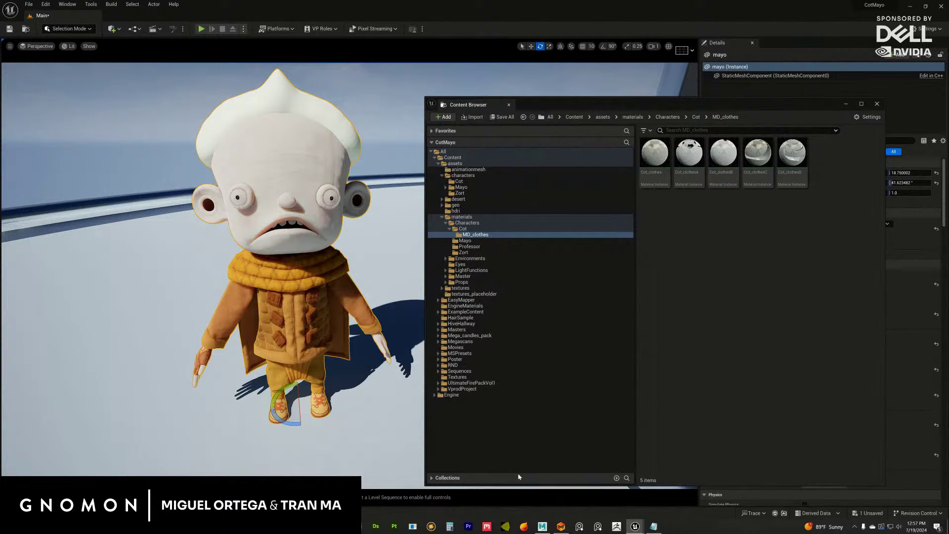
Step: Return to Maya, reposition the Hypershade window and launch a second Maya 2022 session
left_click(551, 531)
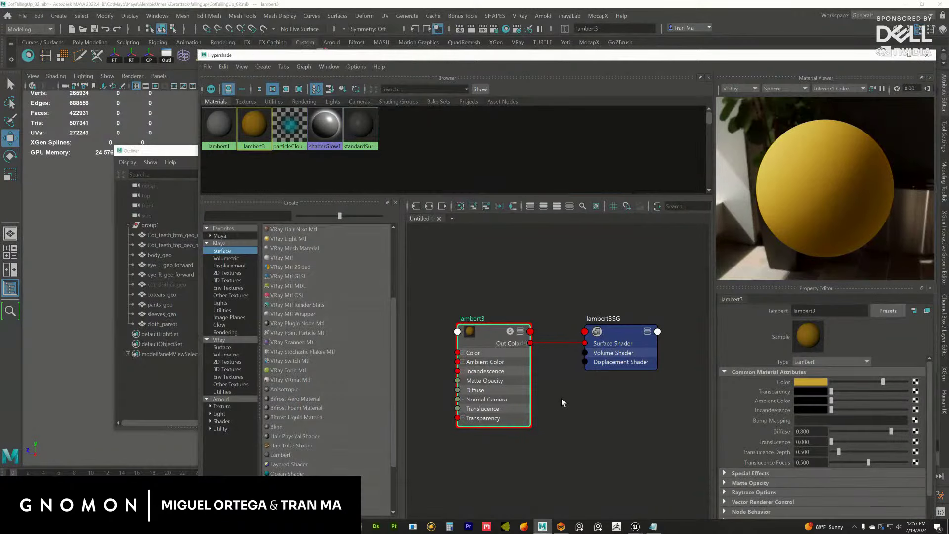
left_click_drag(787, 61, 760, 32)
right_click(541, 526)
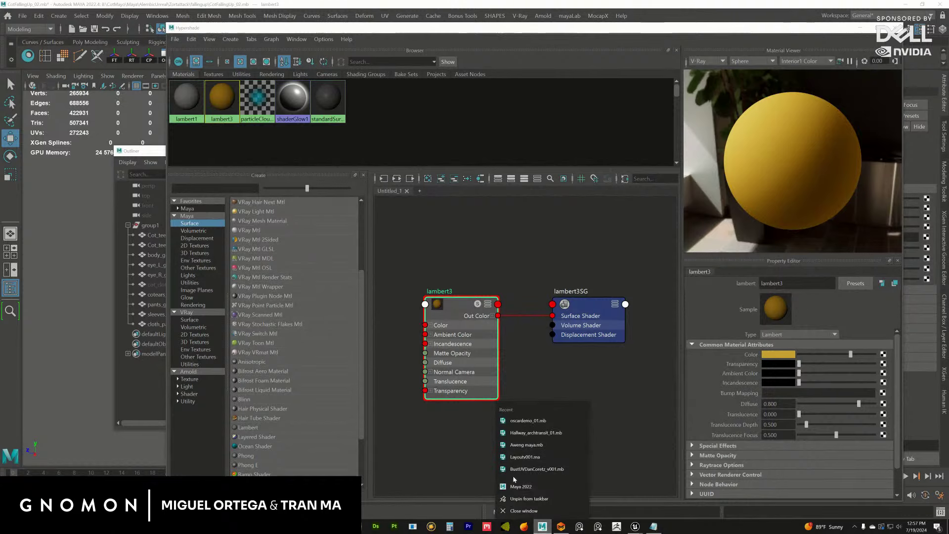
left_click(523, 487)
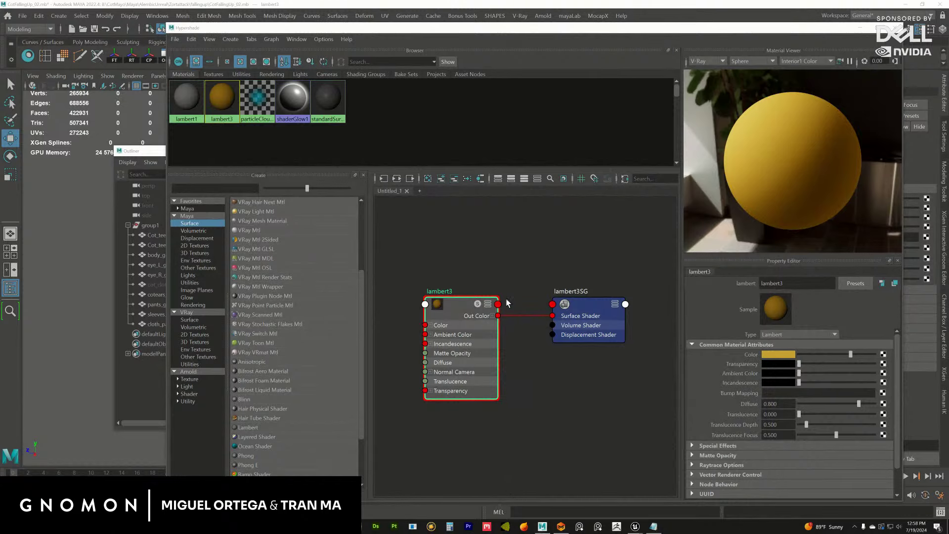
Step: Arrange the lambert3 and lambert3SG nodes side by side in the Hypershade graph
left_click_drag(442, 339, 419, 315)
left_click(591, 322)
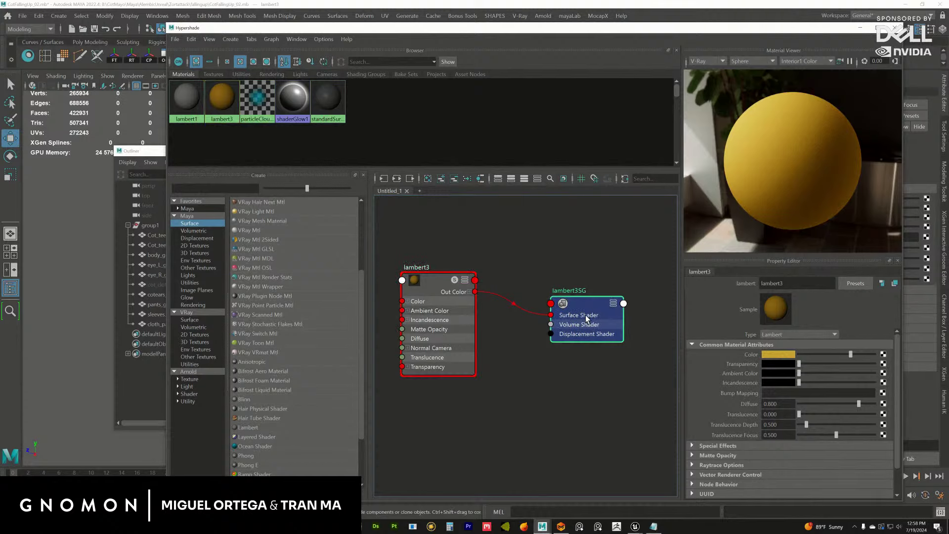
left_click_drag(590, 317, 564, 314)
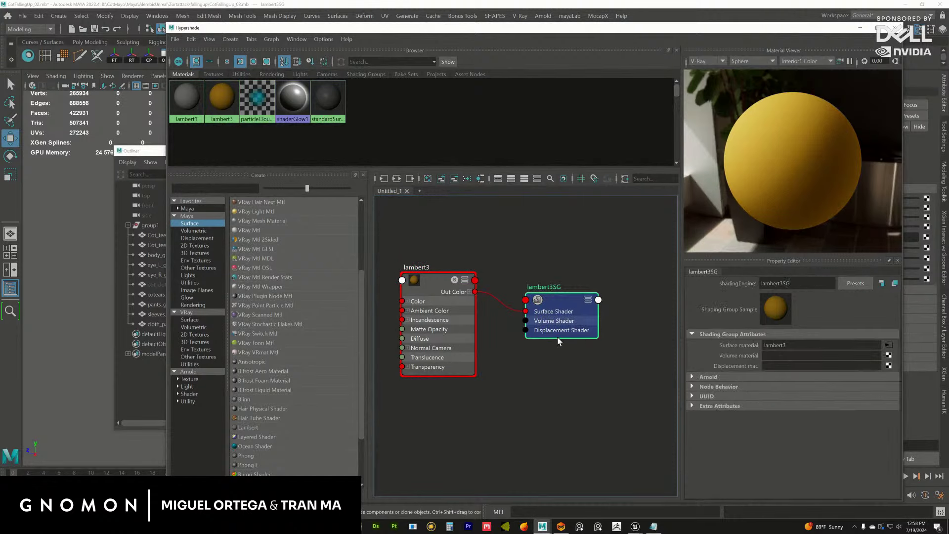
left_click_drag(444, 308, 434, 324)
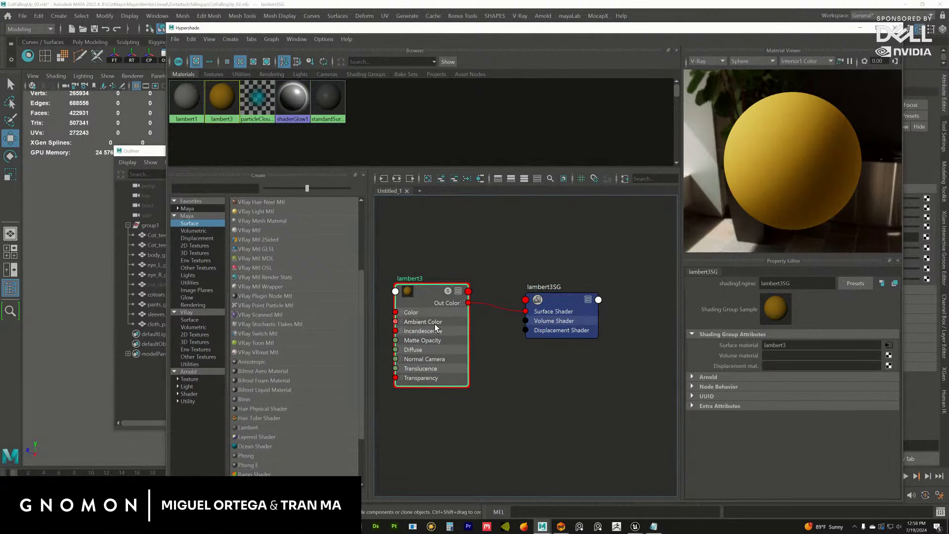
left_click_drag(558, 282, 556, 276)
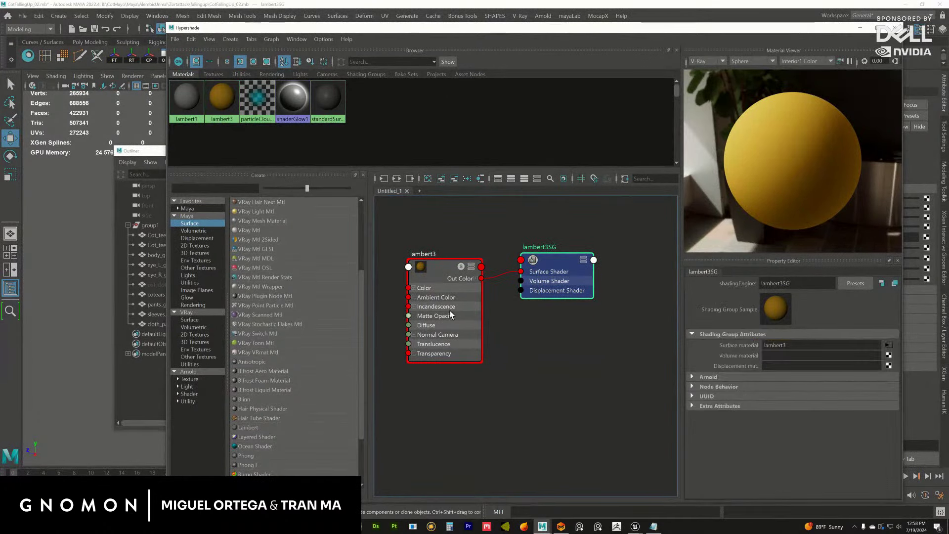
left_click_drag(450, 309, 432, 299)
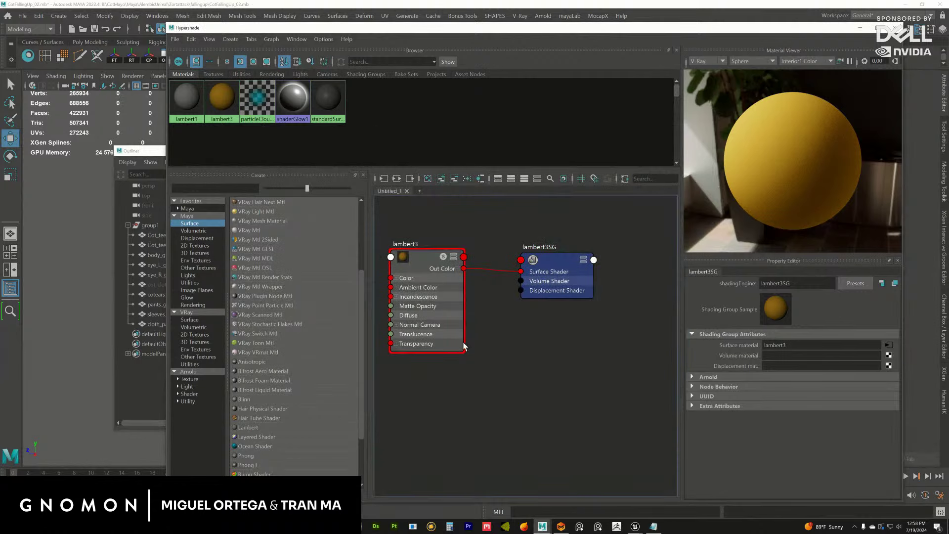
left_click_drag(425, 310, 425, 317)
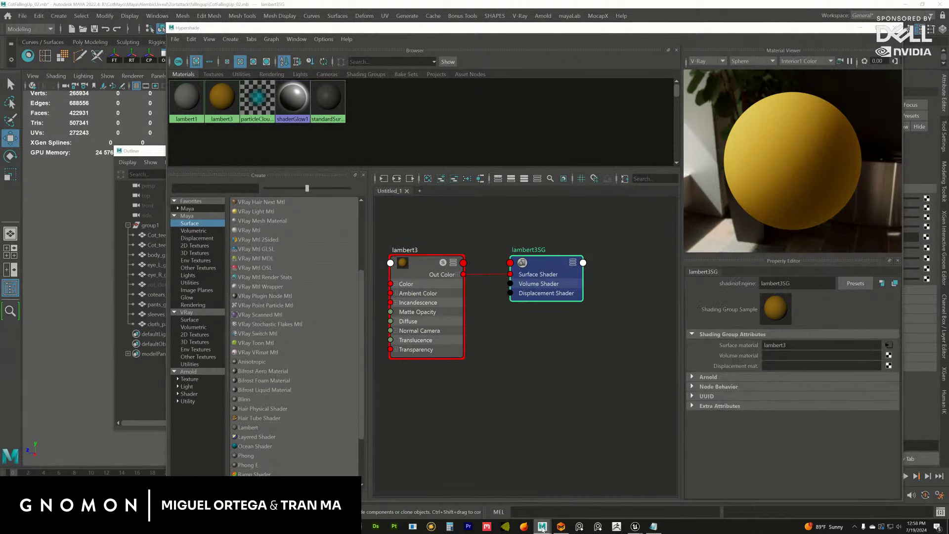
Step: In Unreal Editor, place the Cot_body geometry cache from assets/characters/Cot into the level, frame it and rotate it about 90 degrees
mouse_move(542, 528)
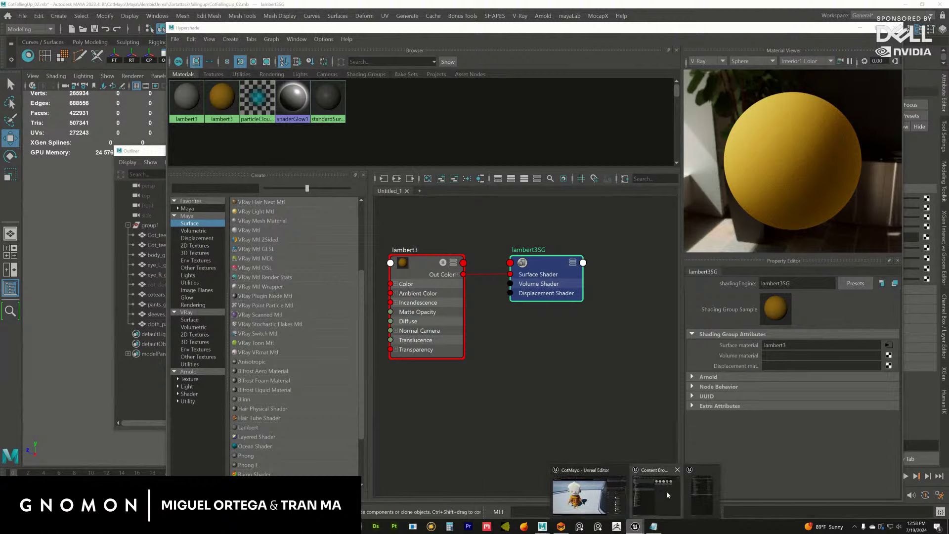
left_click(636, 527)
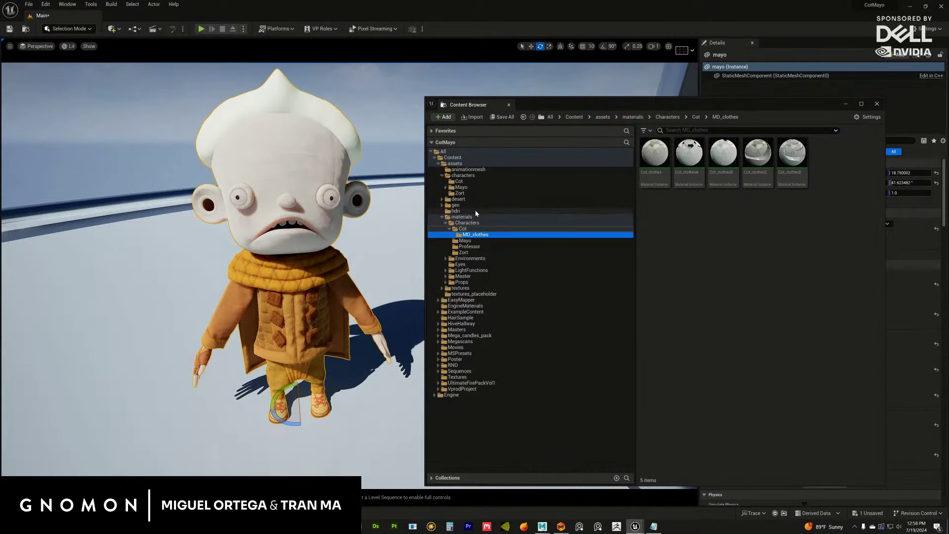
left_click(459, 182)
left_click(652, 163)
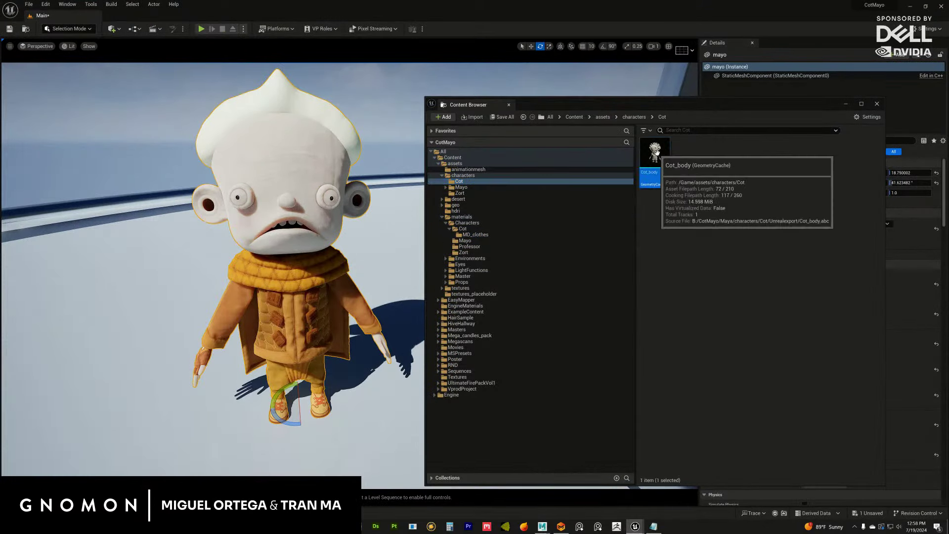
left_click_drag(149, 404, 119, 281)
key("f")
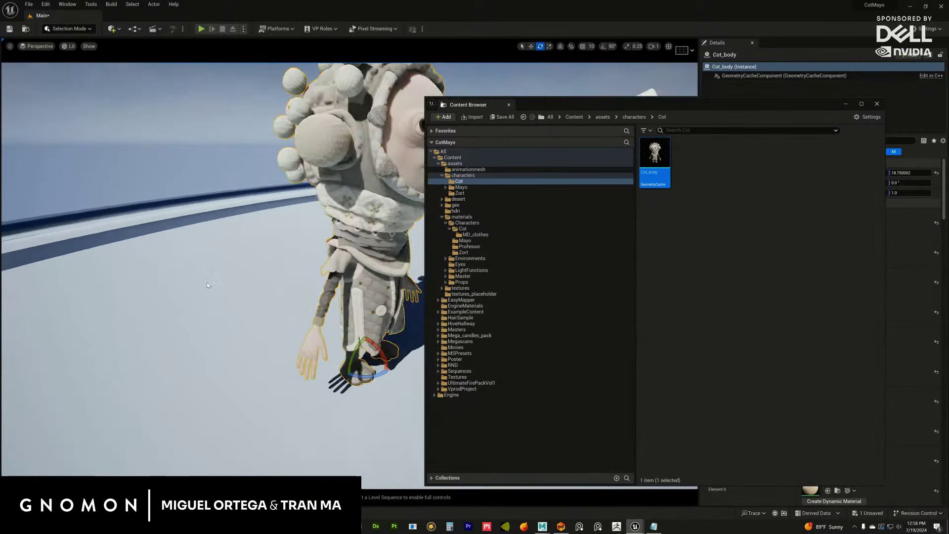
left_click_drag(326, 388, 325, 301)
Step: Examine Cot_body's clothing up close in the viewport, including the frayed cloth edges and the scarf's layers
scroll(345, 328, "up", 5)
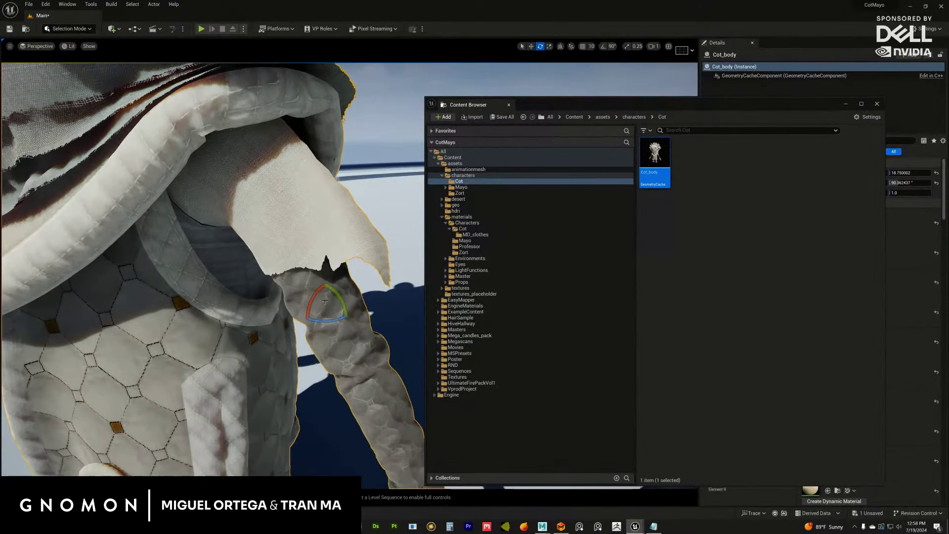
left_click_drag(318, 246, 319, 252, "alt")
mouse_move(301, 289)
left_mouse_down("alt")
mouse_move(320, 274)
mouse_move(340, 284)
mouse_move(317, 276)
mouse_move(312, 286)
left_mouse_up("alt")
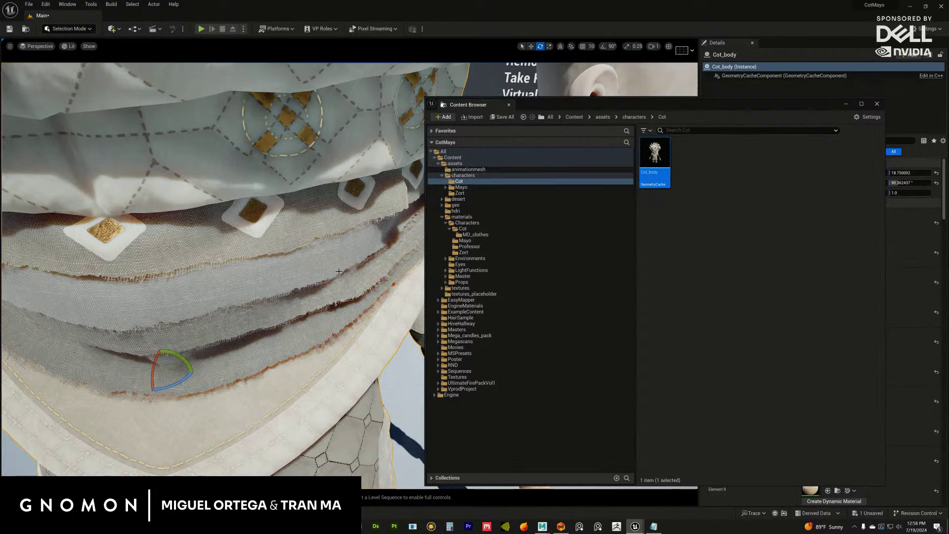
scroll(328, 219, "down", 4)
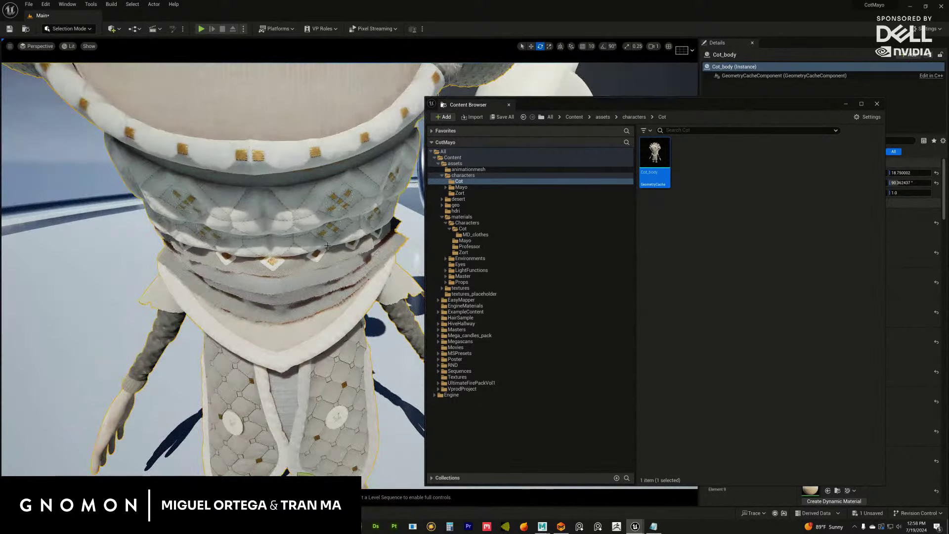
Step: Switch to the CotFallingUp_02 Maya scene, check cloth_parent's layout in the UV Editor, close it and bring the Hypershade back into view
mouse_move(544, 528)
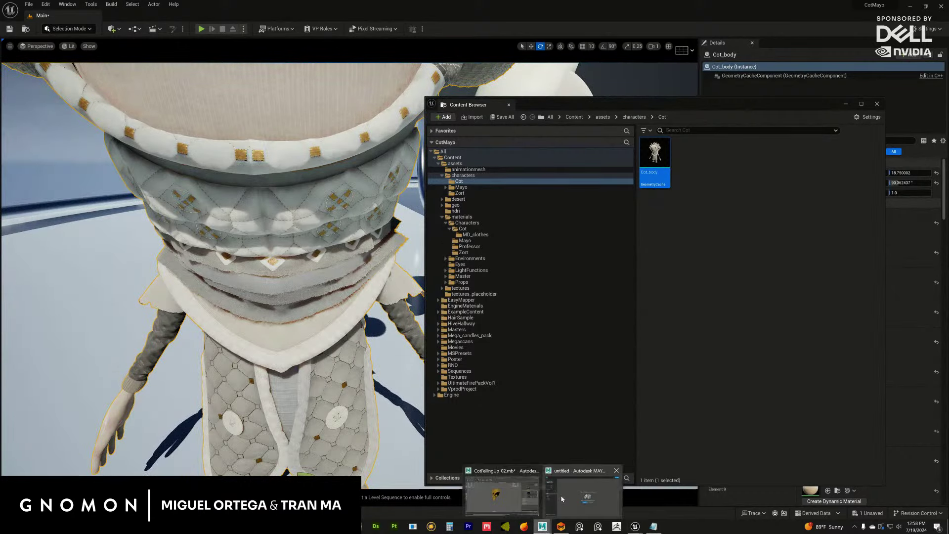
left_click(585, 486)
left_click_drag(645, 30, 649, 277)
left_click(391, 222)
left_click(385, 16)
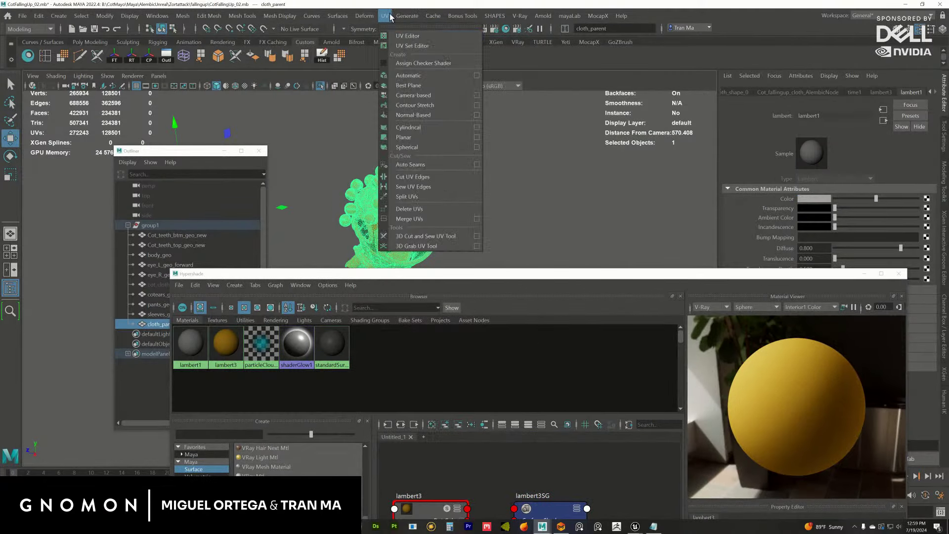
left_click(407, 36)
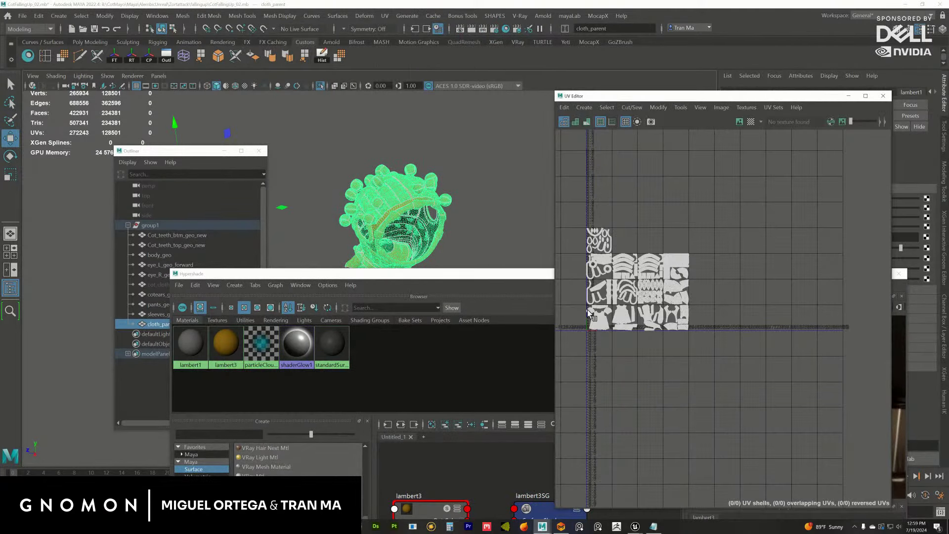
left_click(883, 96)
left_click_drag(629, 273, 615, 49)
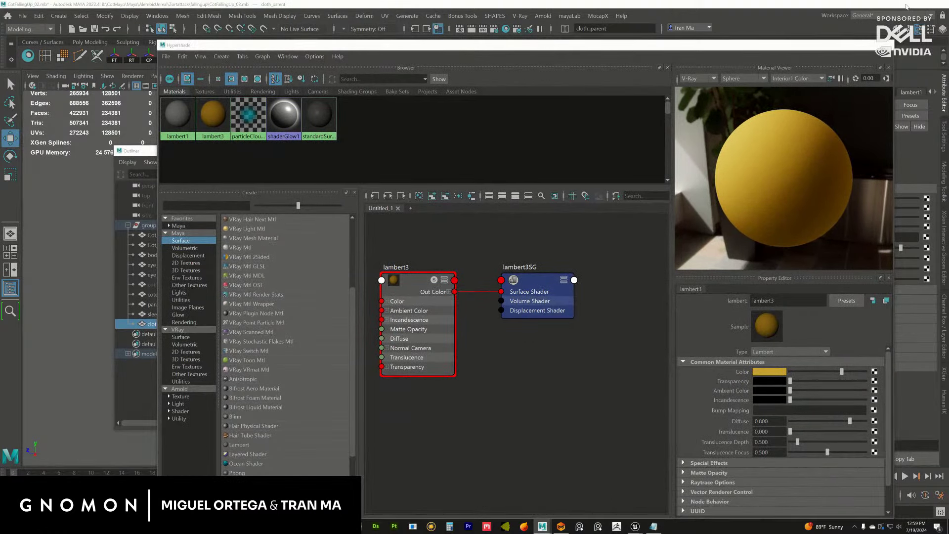
Step: Return to Unreal Editor and review Cot's textures in textures/character/Cot, plus the Mayo asset and character material folders
left_click(900, 6)
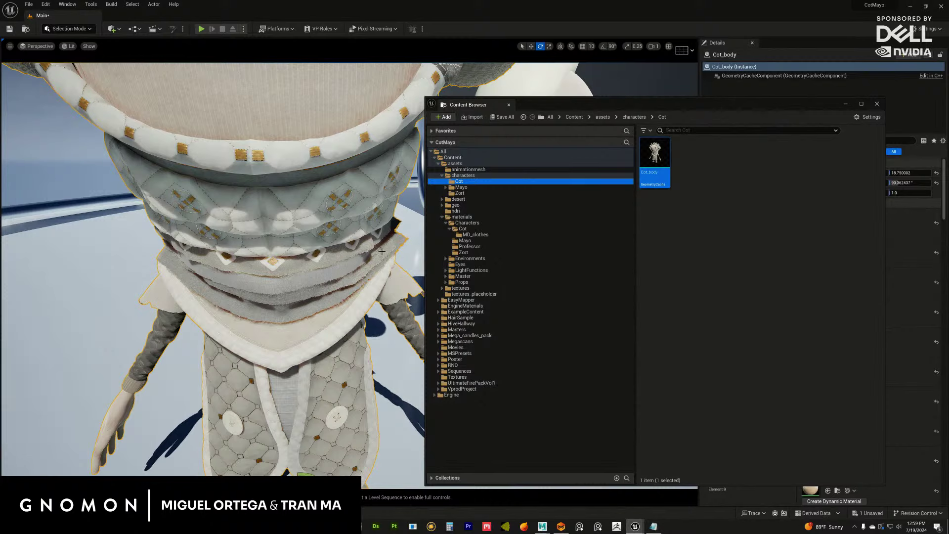
left_click(442, 288)
left_click(445, 294)
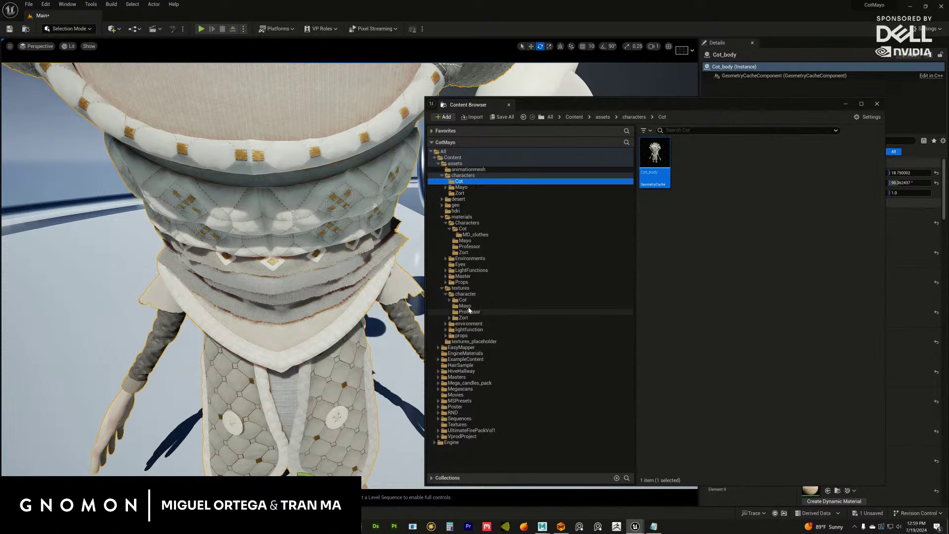
left_click(462, 300)
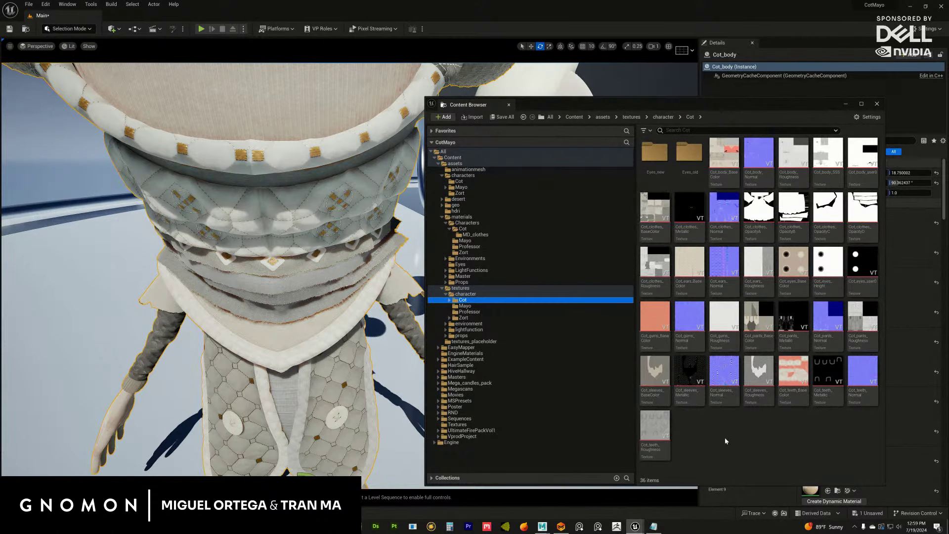
left_click(730, 450)
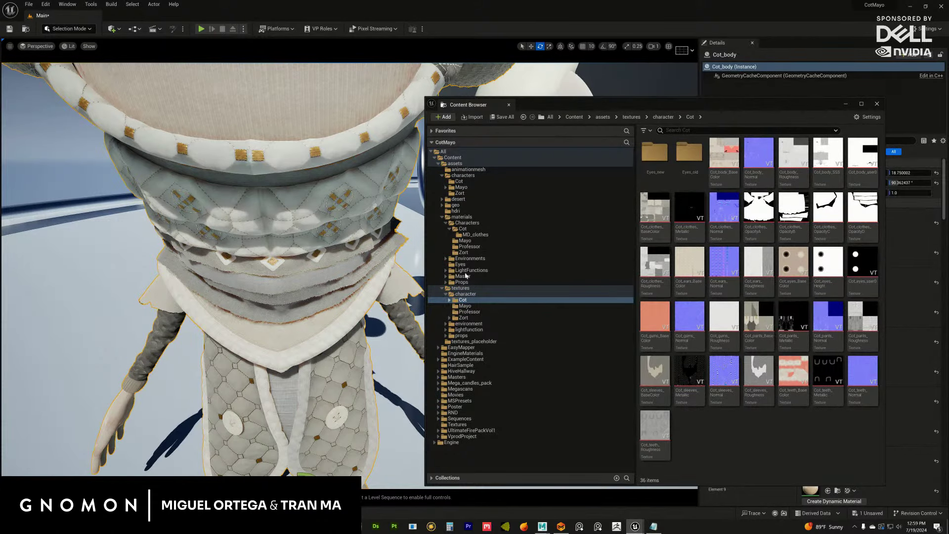
left_click(460, 186)
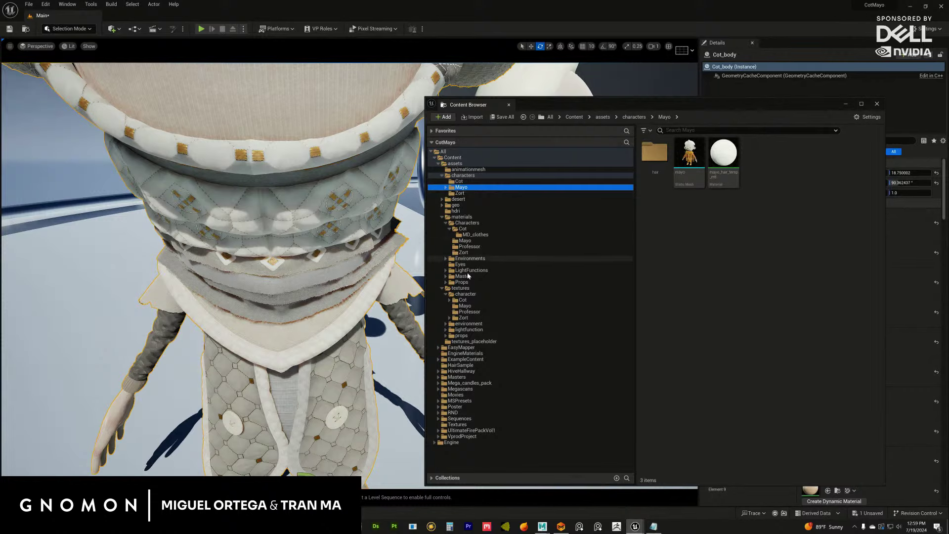
left_click(467, 235)
left_click(466, 223)
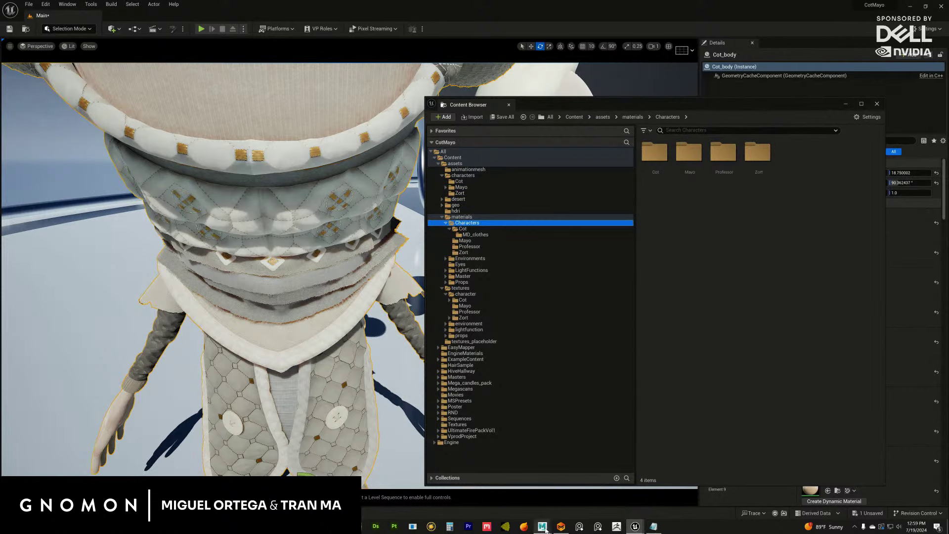
Step: Switch to the empty Maya session and open the Cot_25.mb scene from the Cot characters folder
mouse_move(542, 525)
left_click(588, 508)
left_click(919, 21)
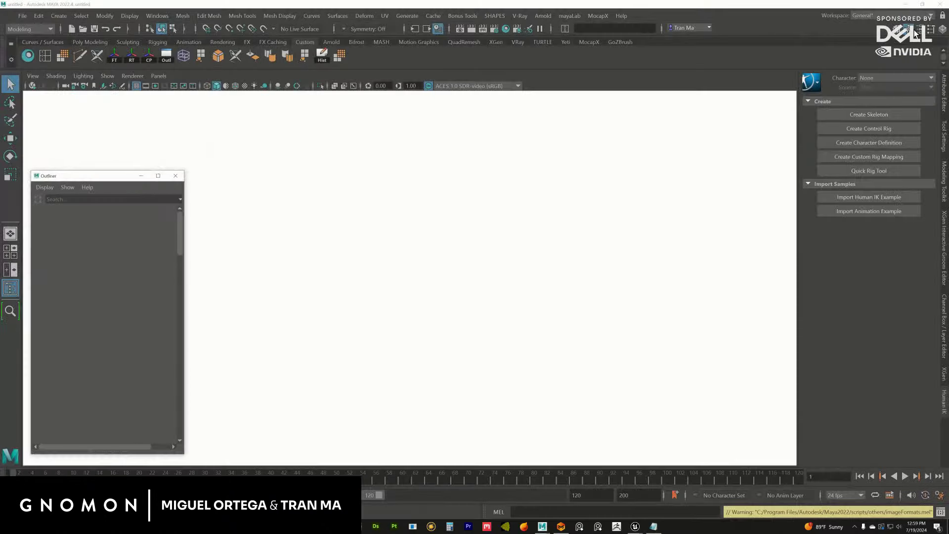
left_click(22, 16)
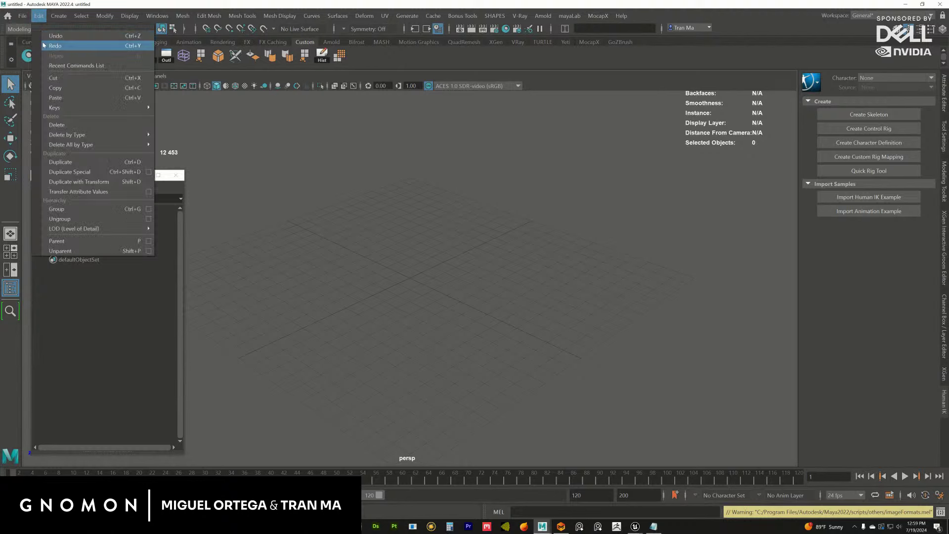
left_click(22, 17)
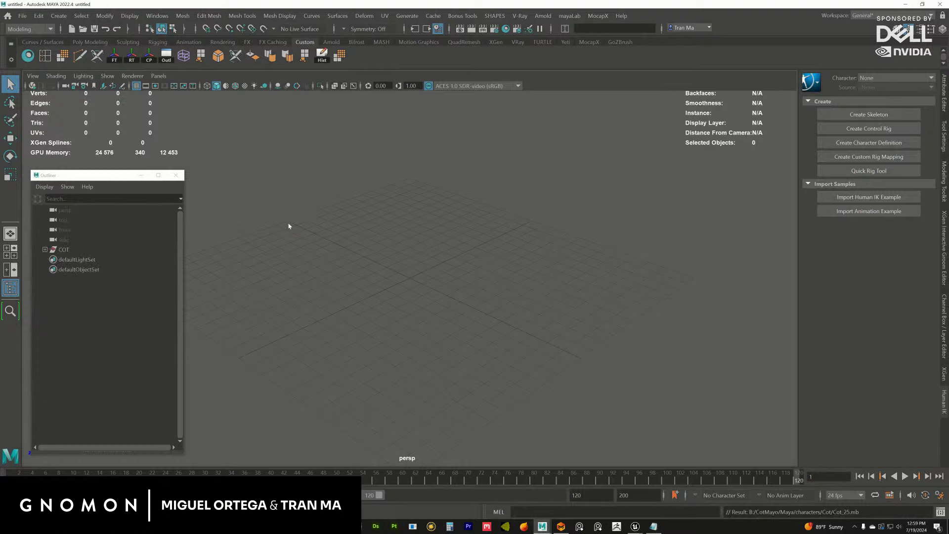
Step: Select cot_clothes_geo, open the Hypershade beside the character and isolate the clothes in the viewport
left_click_drag(395, 236, 215, 102, "alt")
left_click(426, 264)
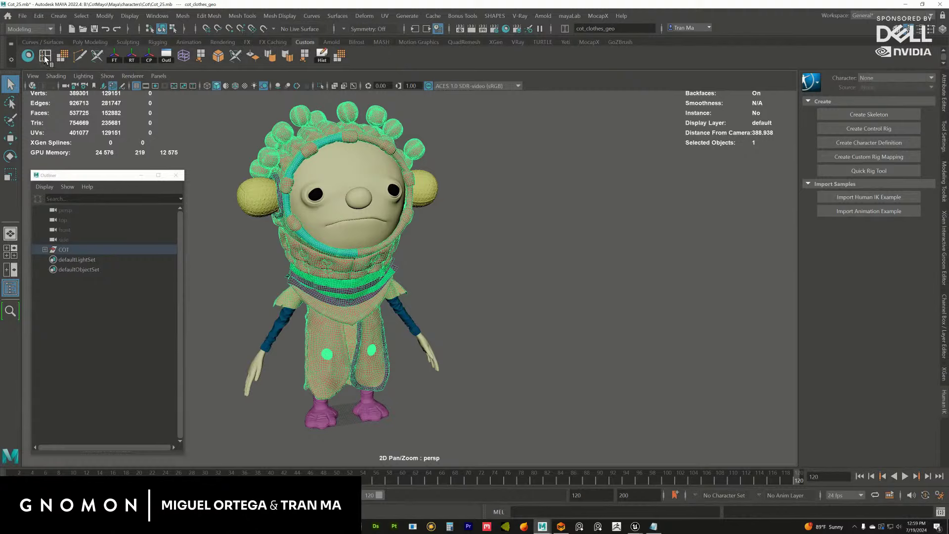
left_click(29, 57)
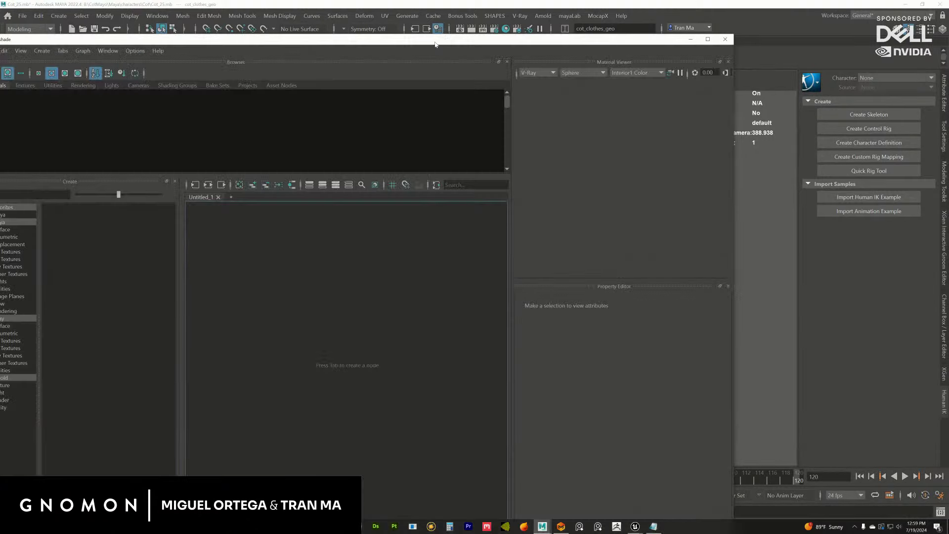
mouse_move(435, 43)
left_mouse_down()
mouse_move(948, 105)
mouse_move(839, 104)
mouse_move(910, 123)
left_mouse_up()
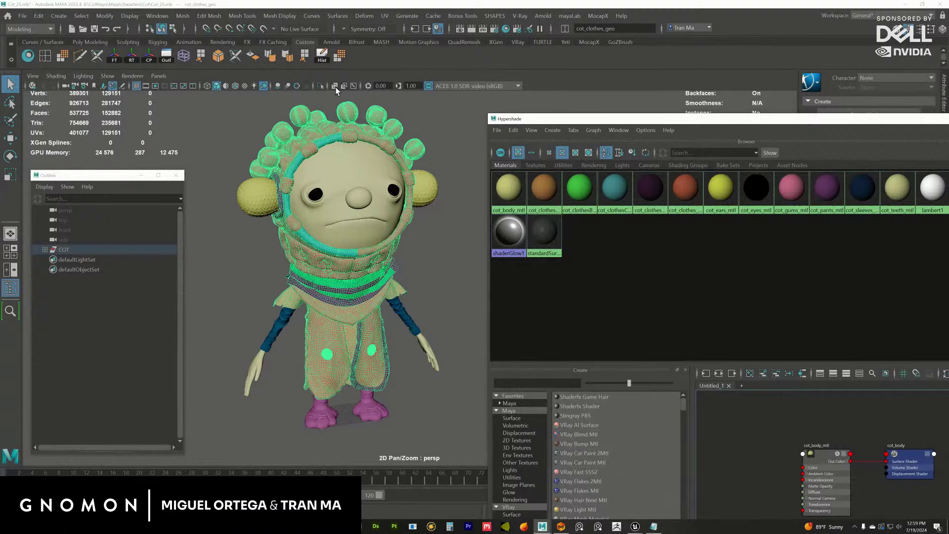
left_click(320, 85)
left_click_drag(371, 213, 306, 213, "alt")
Step: Reposition the Hypershade and select the faces assigned to cot_clothesA_mtl, plus those of cot_clothes_mtl, to check each material's coverage
left_click(533, 190)
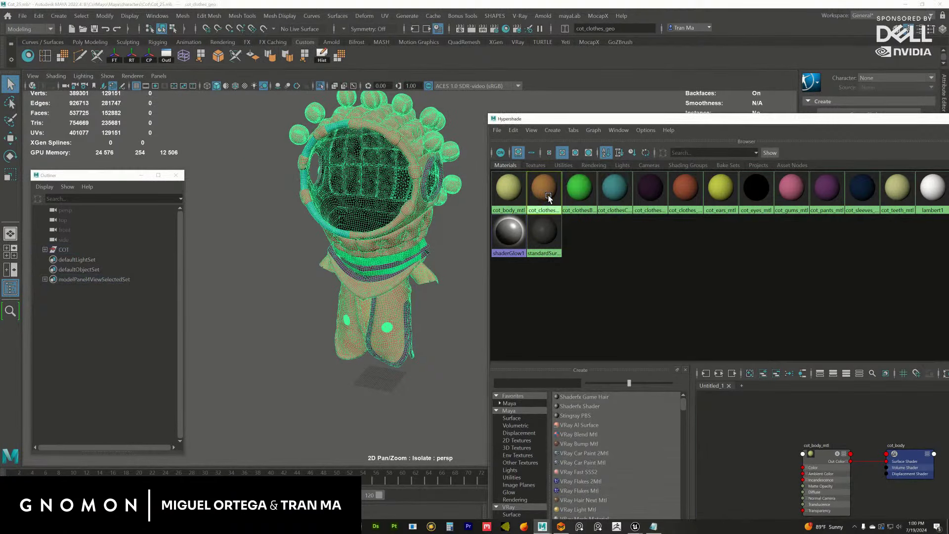
left_click_drag(649, 124, 475, 149)
left_click(440, 213)
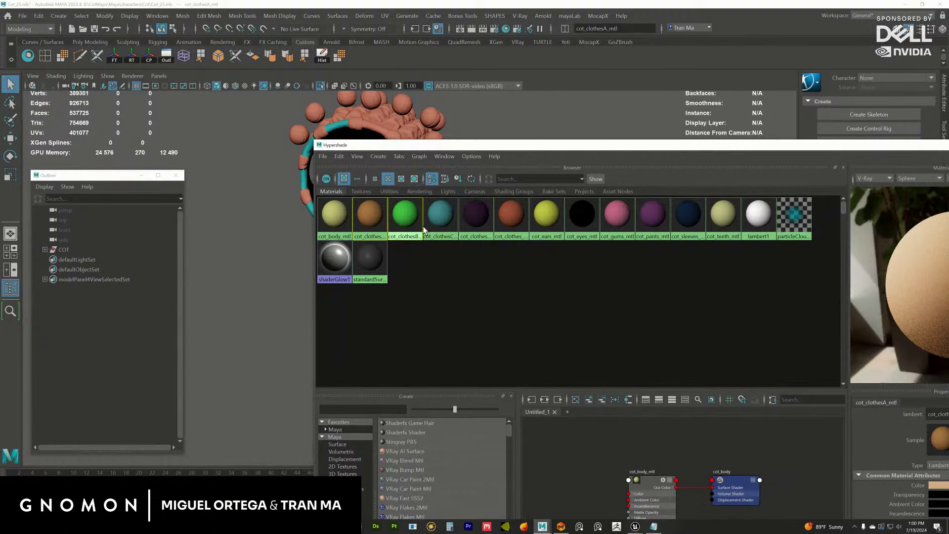
left_click(511, 218)
left_click_drag(547, 147, 665, 66)
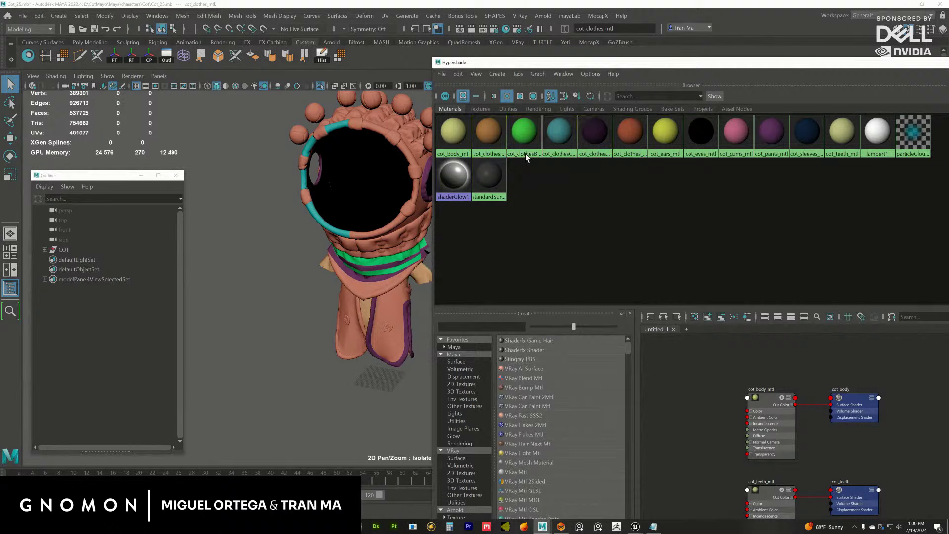
right_click(492, 140)
left_click(532, 138)
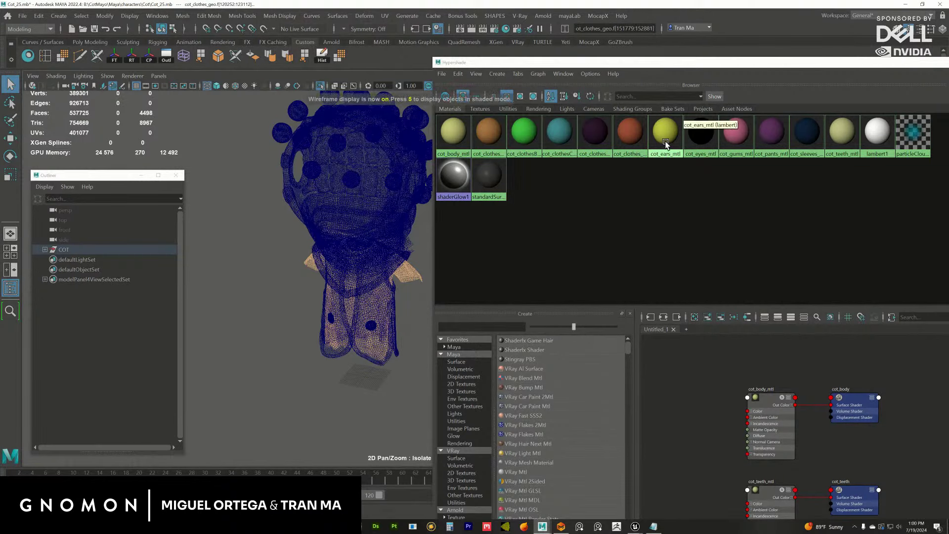
left_click(629, 138)
right_click(629, 139)
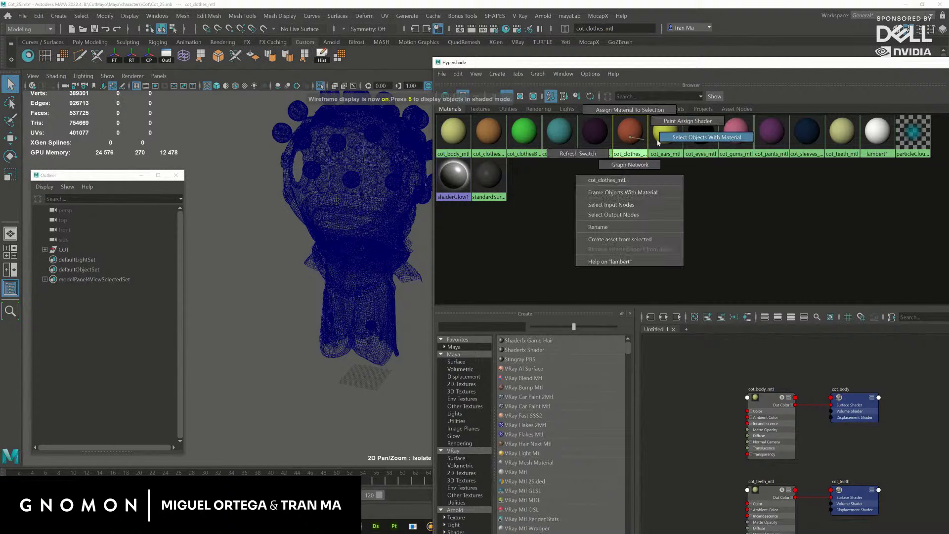
left_click(670, 138)
Step: Check the faces assigned to cot_clothesB_mtl, cot_clothesC_mtl and cot_clothesD_mtl one after another by selecting objects with each material
left_click(524, 144)
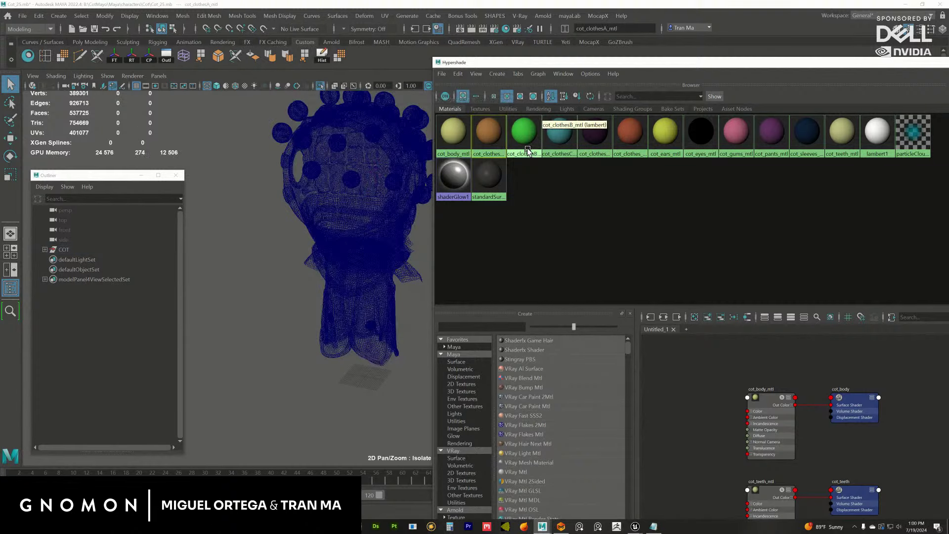
right_click(525, 142)
left_click(566, 138)
right_click_drag(525, 142, 566, 142)
left_click(558, 151)
right_click(558, 151)
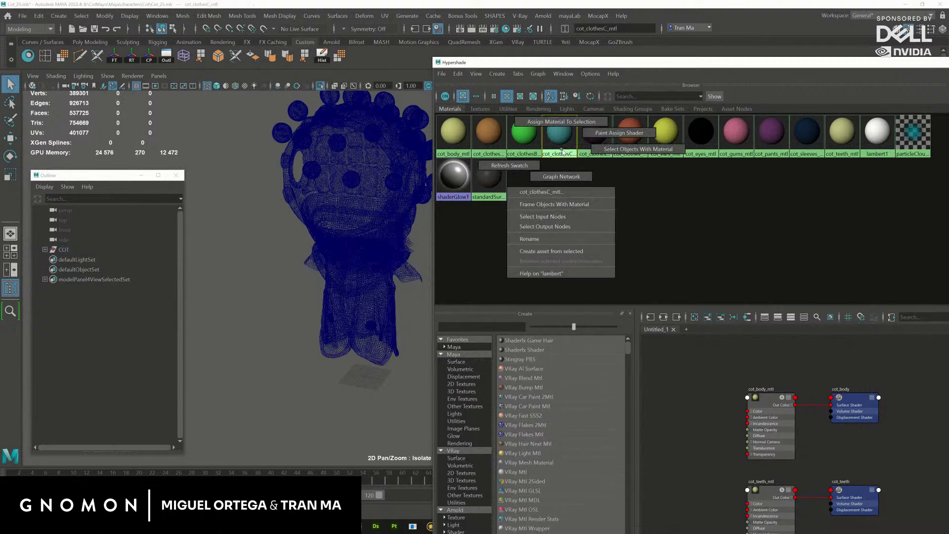
left_click(598, 148)
left_click(594, 145)
right_click(595, 144)
left_click(633, 146)
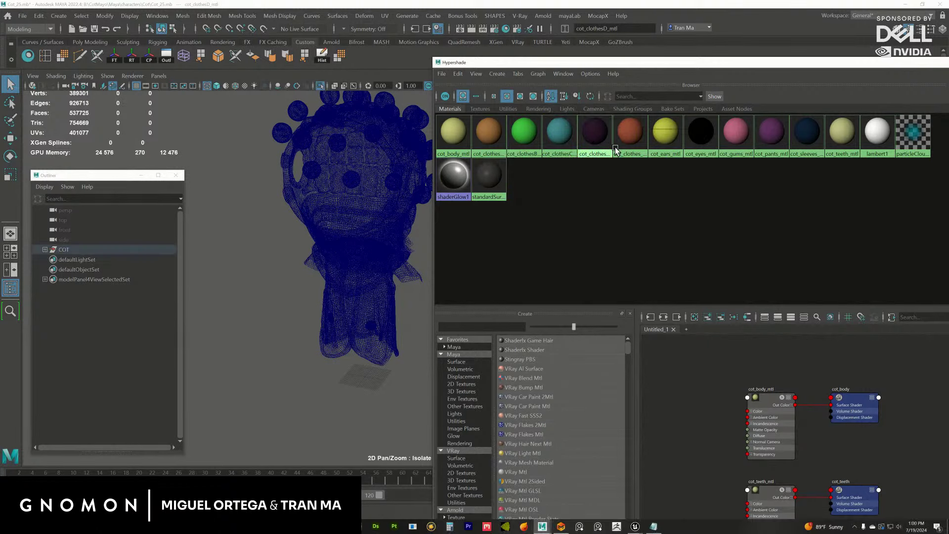
left_click(633, 148)
right_click(631, 148)
left_click(629, 153)
Step: Select the clothes materials together, graph their shader networks and examine the material and shading group nodes
scroll(410, 232, "up", 3)
left_click(524, 132)
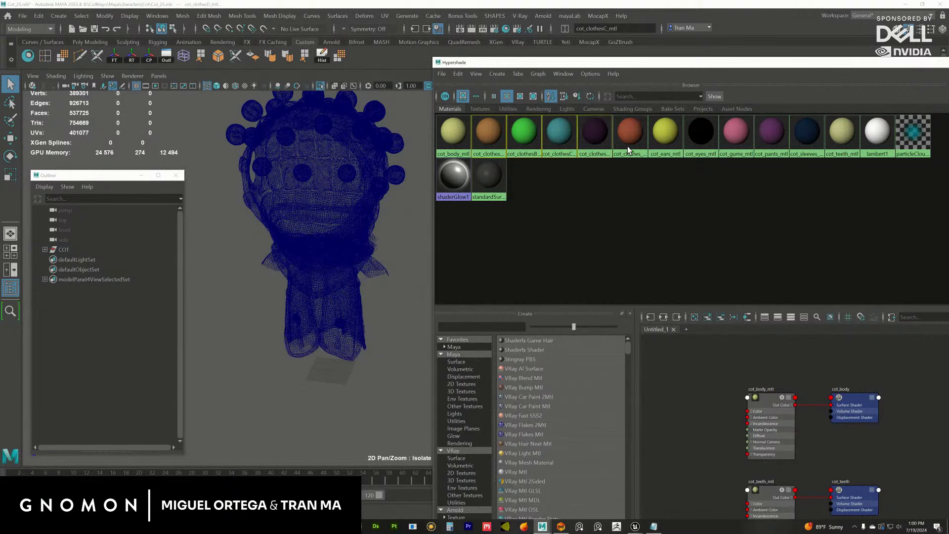
double_click(660, 65)
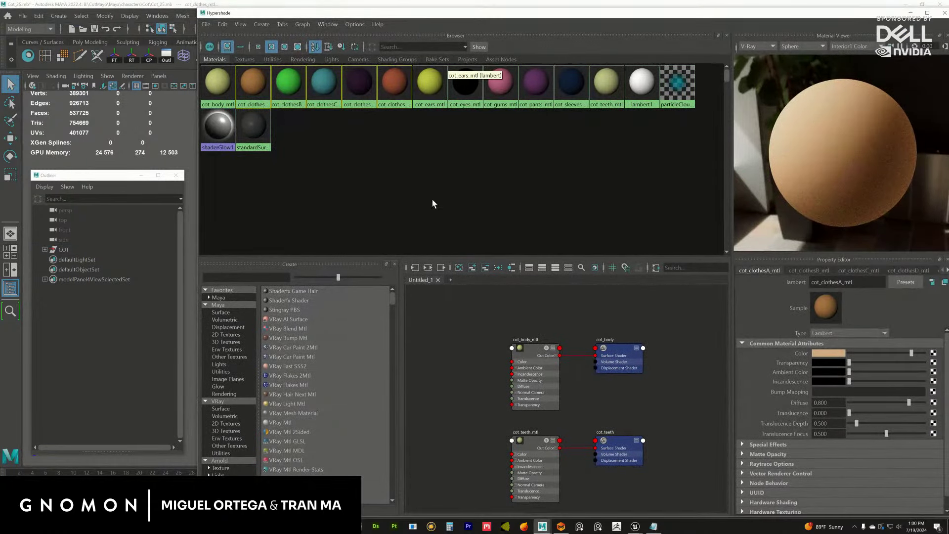
left_click(427, 268)
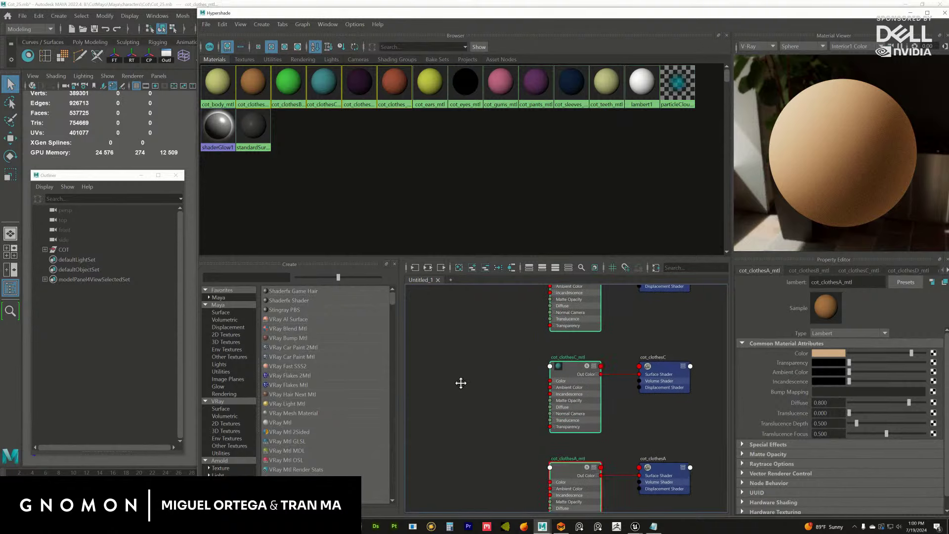
scroll(467, 395, "up", 3)
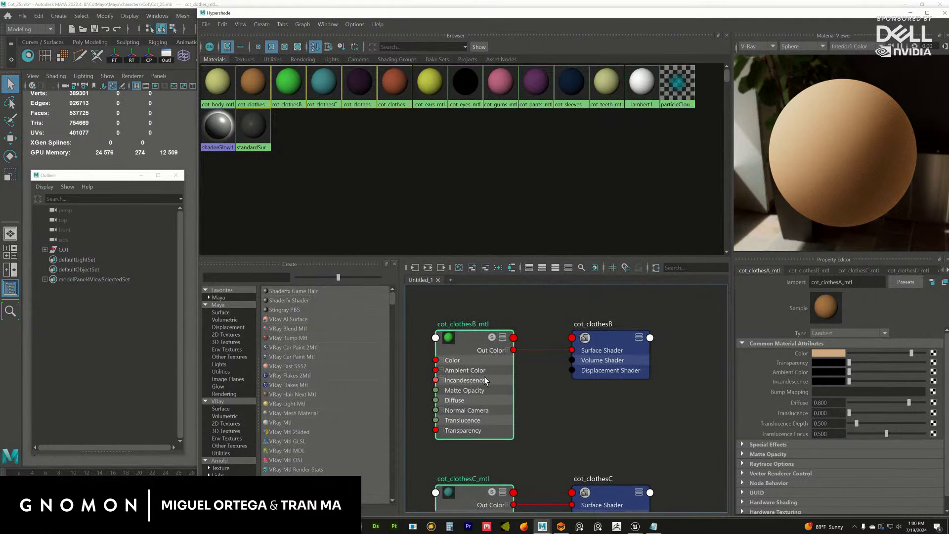
scroll(452, 360, "down", 6)
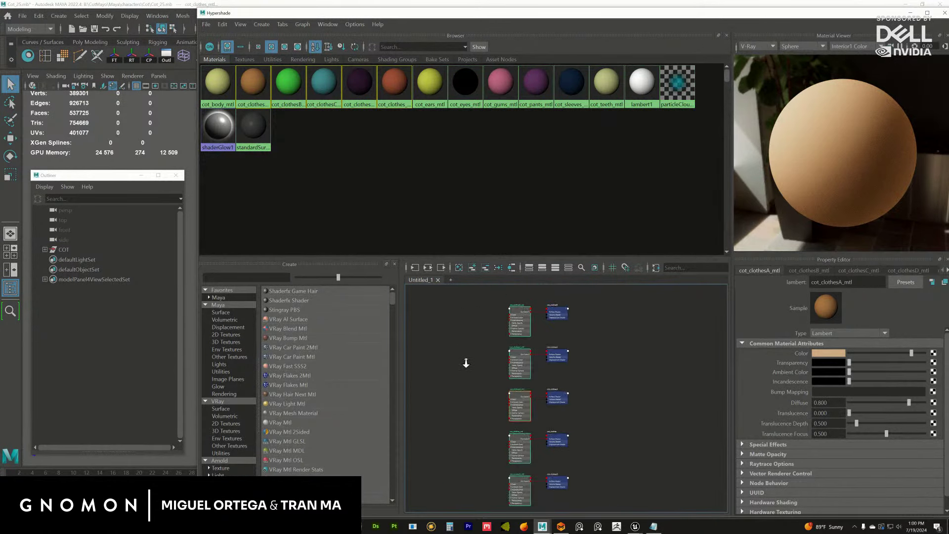
Step: Turn off the isolation, restore shaded display and export the selected cot_clothes_geo as cotclothmaterials.mb
left_click_drag(392, 15, 350, 103)
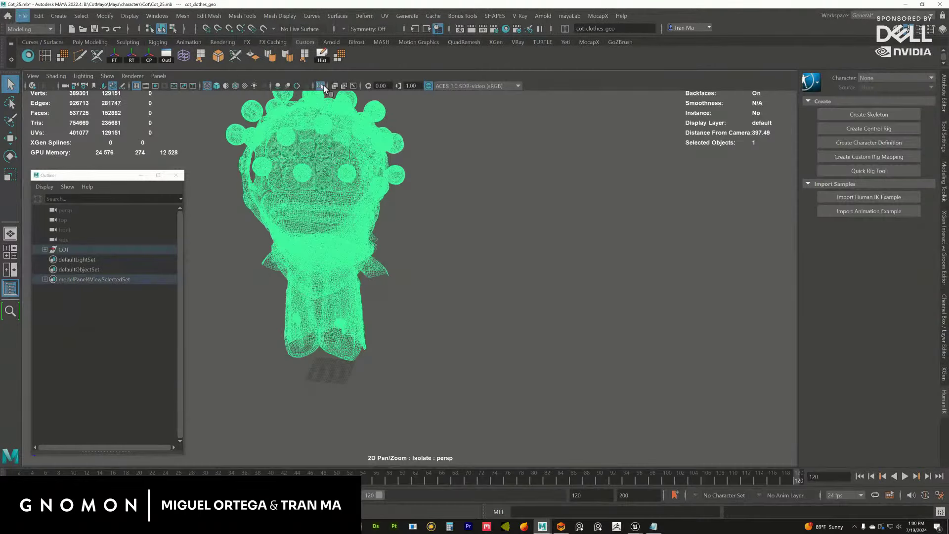
left_click(321, 86)
left_click_drag(352, 150, 355, 153, "alt")
key("5")
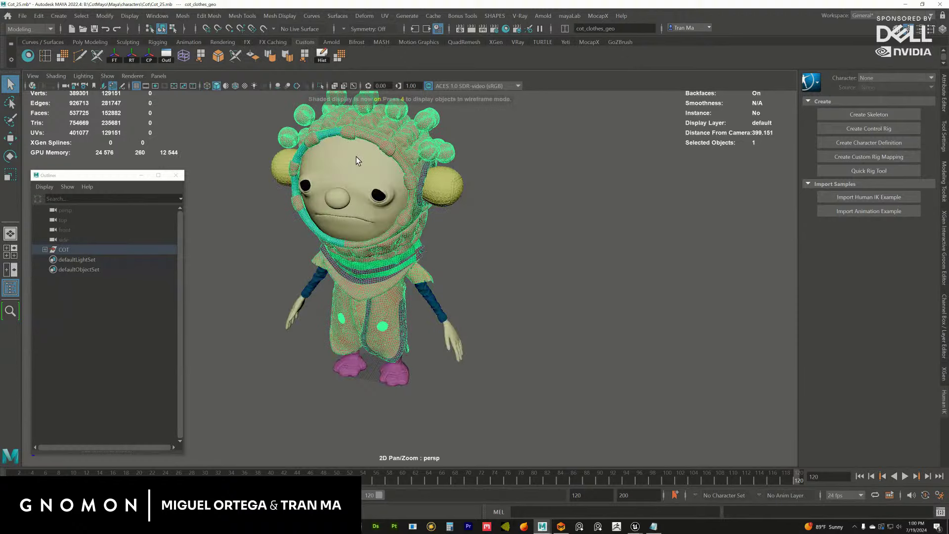
left_click(20, 16)
left_click(65, 158)
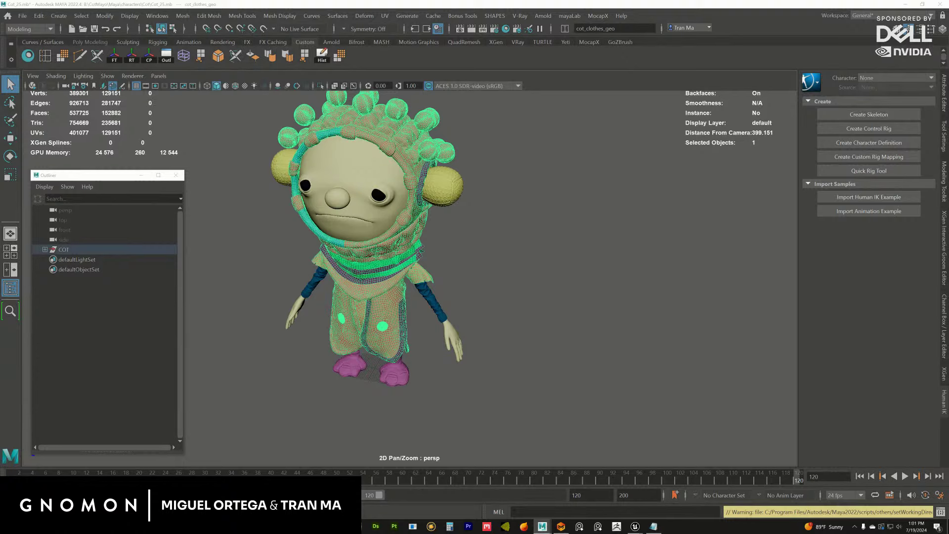
Step: Switch to the CotFallingUp_02 scene, close its Hypershade and import cotclothmaterials.mb from the Alembic Unreal folder
mouse_move(542, 526)
left_click(512, 507)
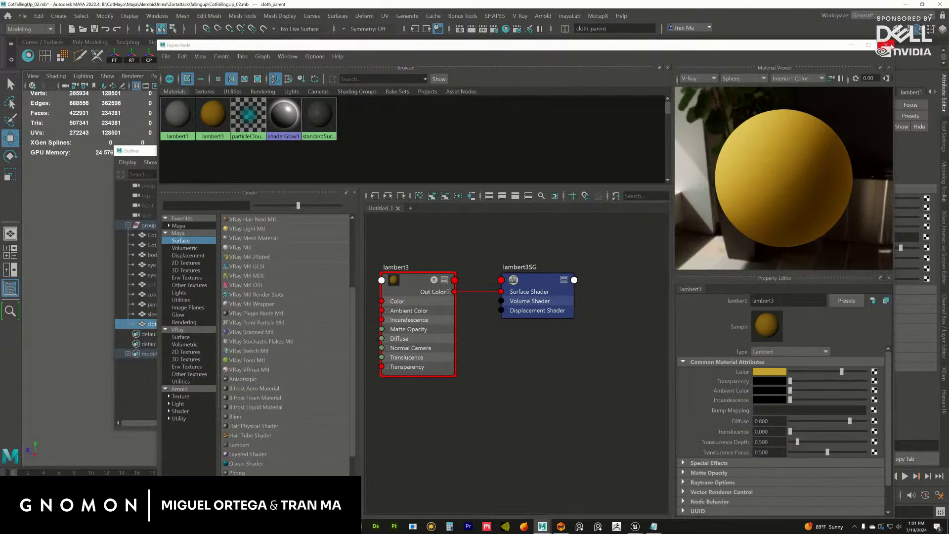
left_click(885, 45)
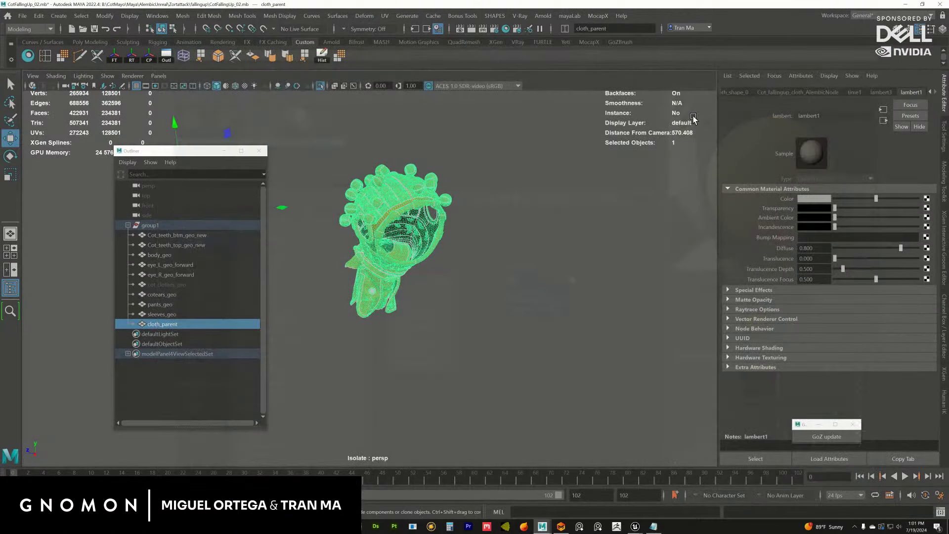
left_click(449, 292)
left_click(24, 16)
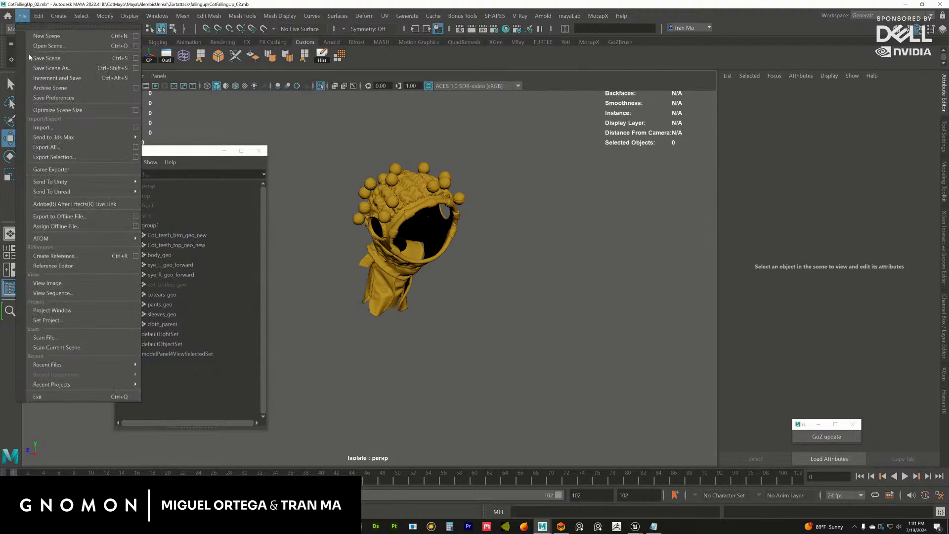
left_click(59, 126)
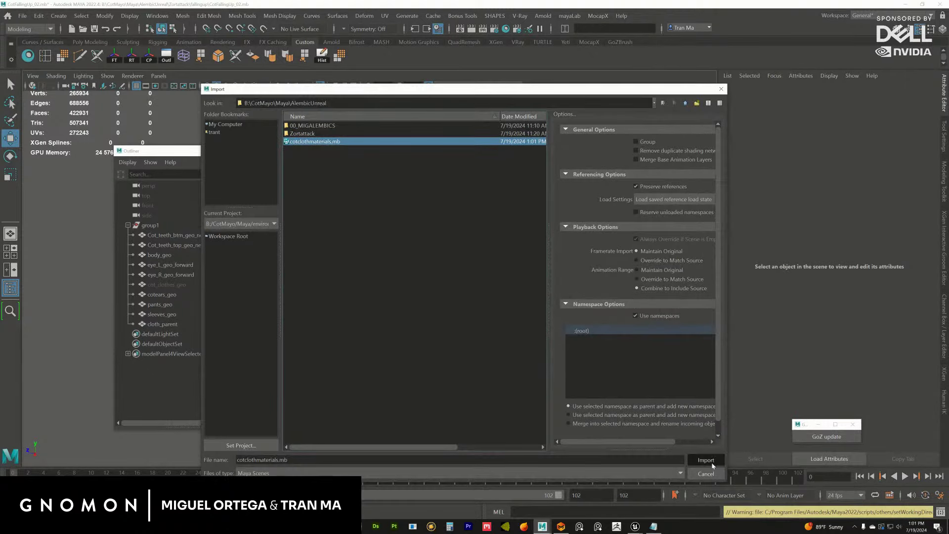
left_click(706, 461)
Step: Select the imported cotclothmaterials:COT group and add it to the isolated view
left_click(194, 334)
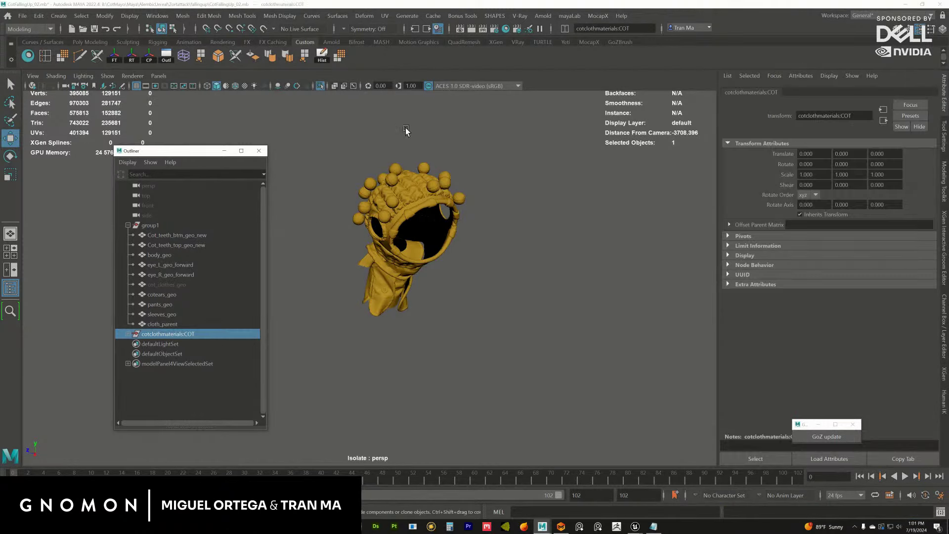
right_click(320, 85)
left_click(349, 128)
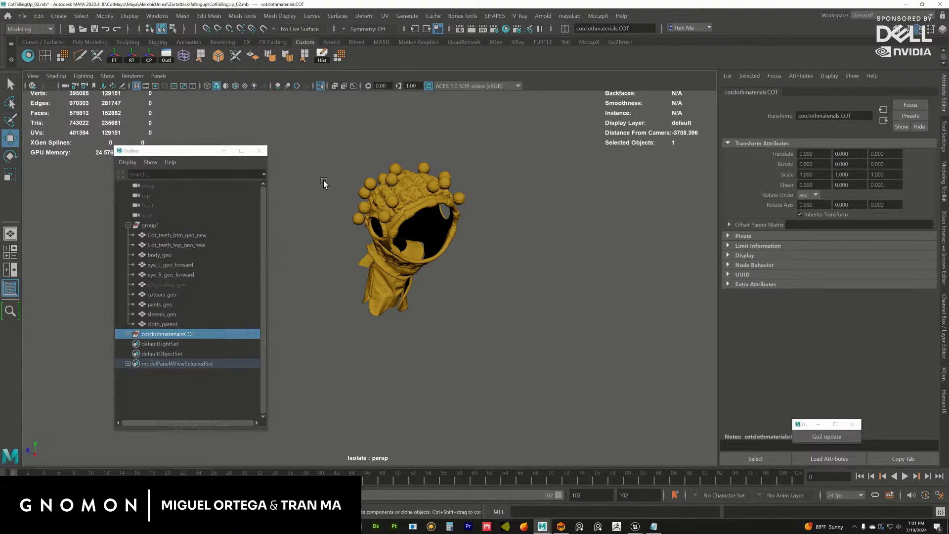
Step: Move the imported COT group near the yellow cloth_parent mesh and rotate it about 90 degrees around Y
left_click_drag(366, 206, 356, 299, "alt")
scroll(402, 241, "up", 5)
left_click_drag(401, 241, 491, 251, "alt")
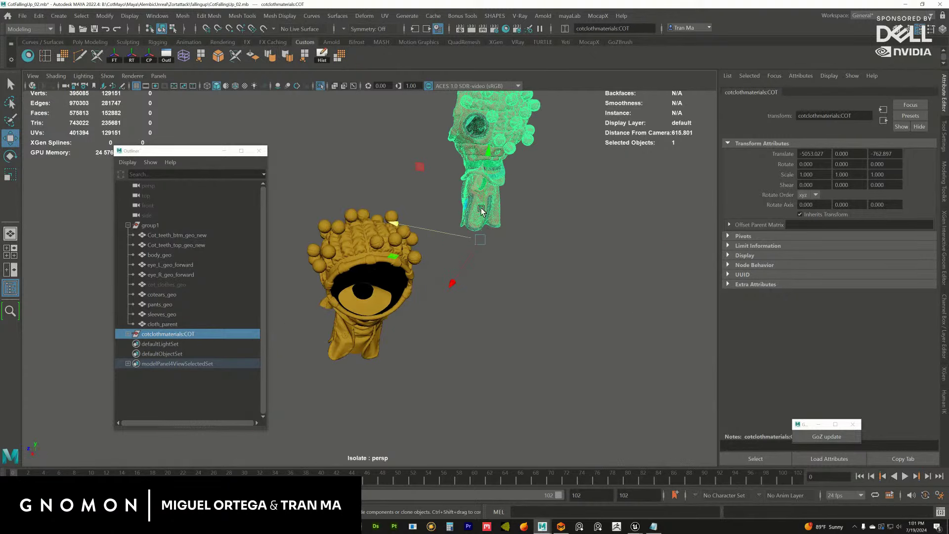
key("e")
key("minus")
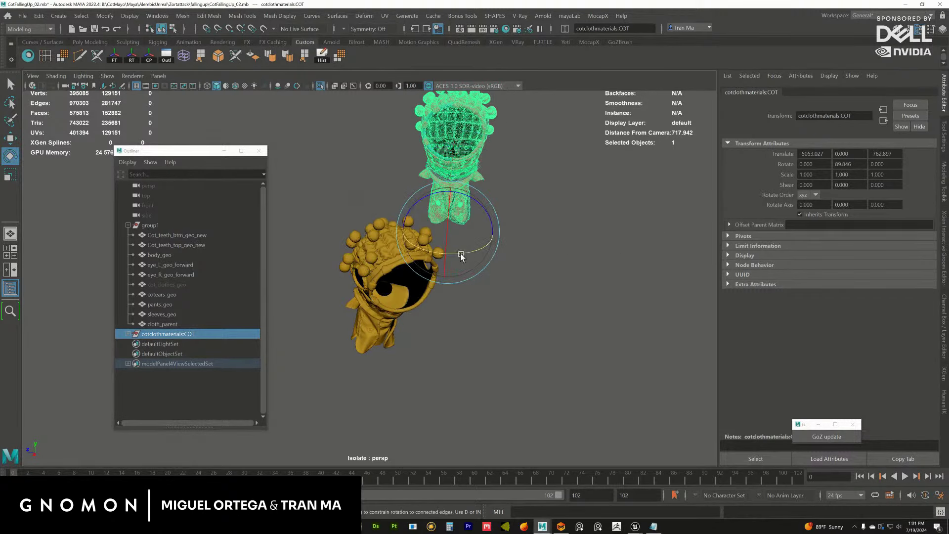
left_click(544, 217)
left_click_drag(544, 218, 534, 225, "alt")
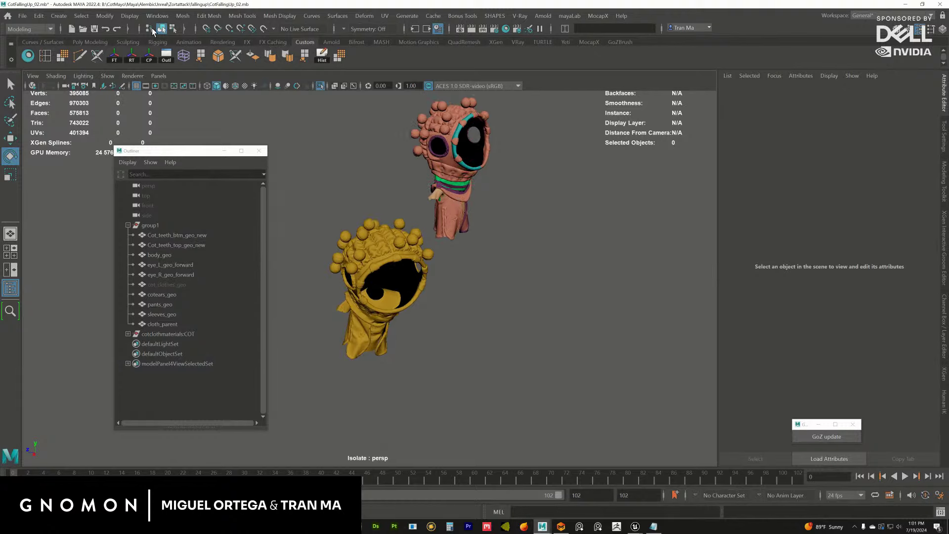
Step: Delete the cotclothmaterials namespace in the Namespace Editor, moving its contents to the root, and close the editor
left_click(157, 18)
mouse_move(168, 64)
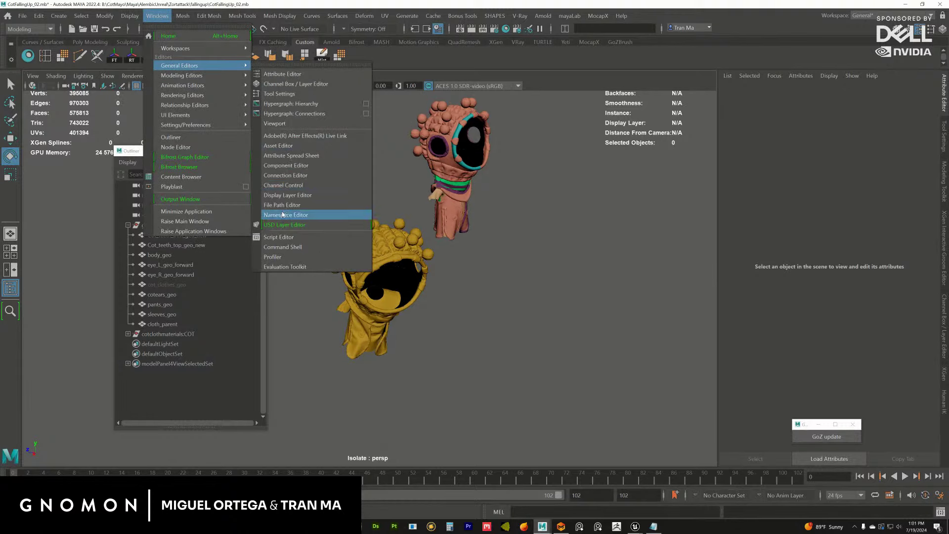
left_click(295, 213)
left_click(410, 150)
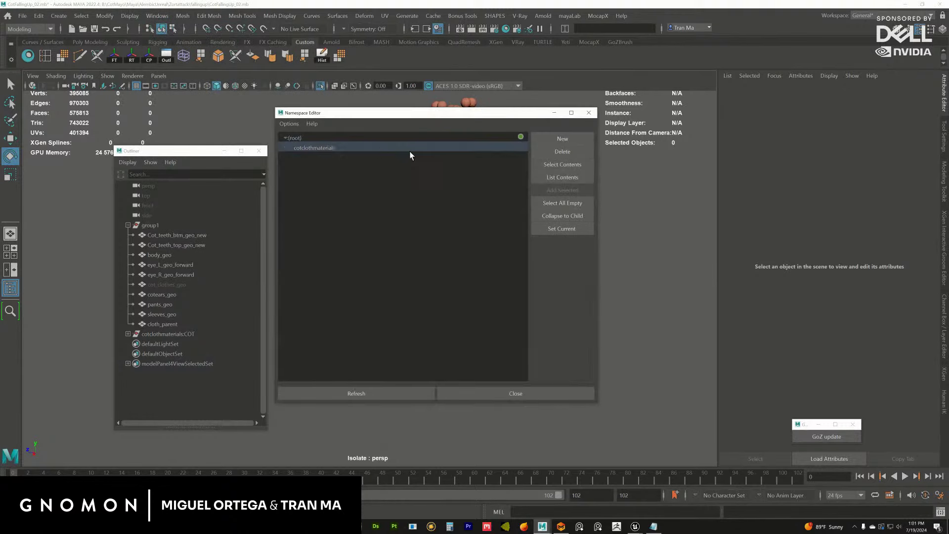
left_click(578, 151)
left_click(424, 269)
left_click(487, 392)
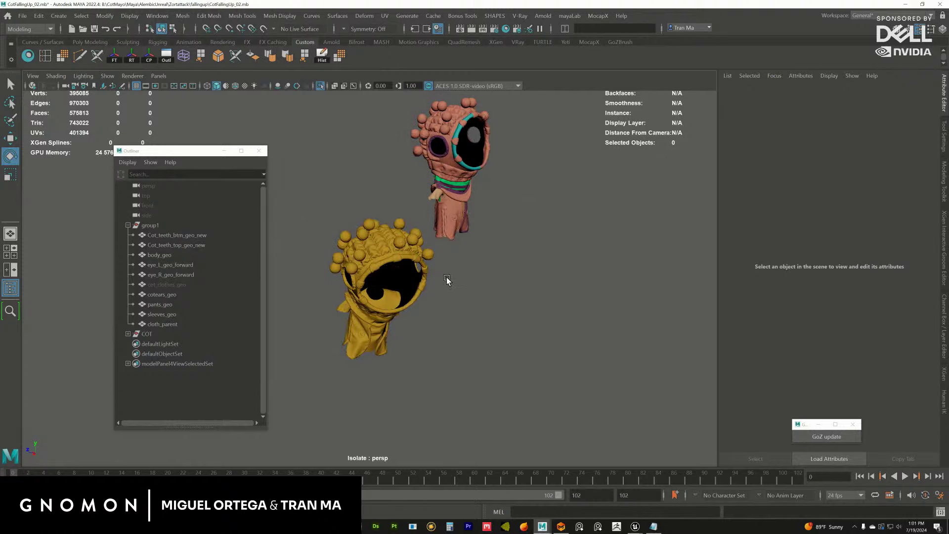
Step: Open the UV Editor for the cloth_parent mesh, open the Hypershade, and move both windows away from the models
left_click(369, 209)
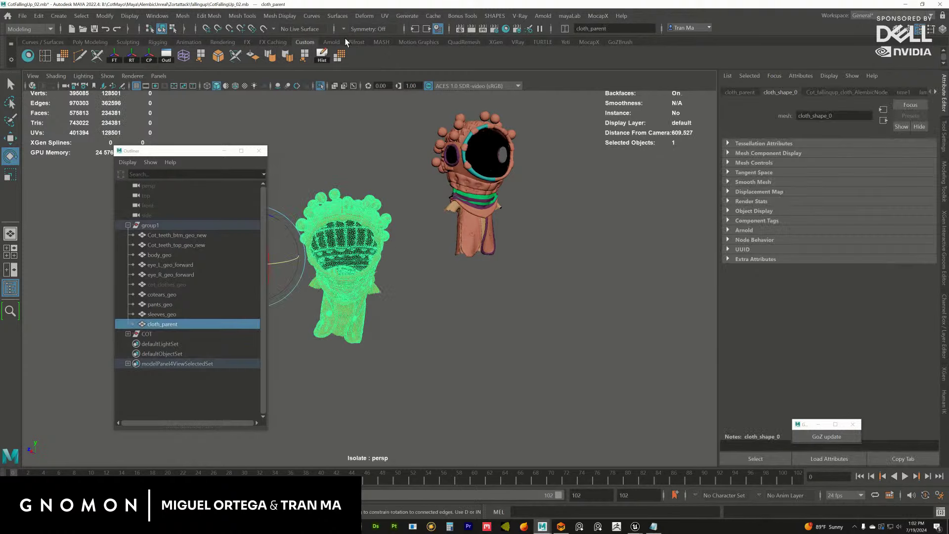
left_click(385, 16)
left_click(411, 34)
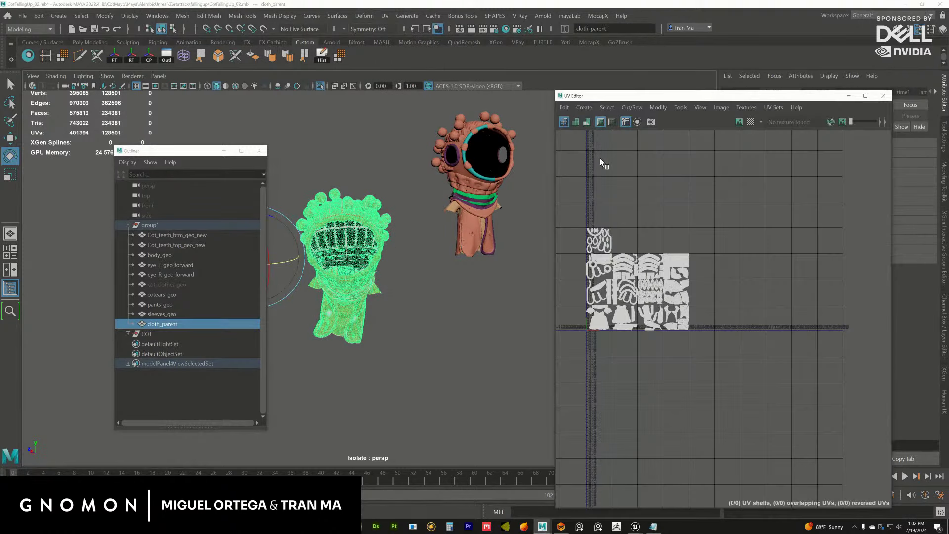
left_click_drag(611, 99, 669, 106)
left_click(28, 56)
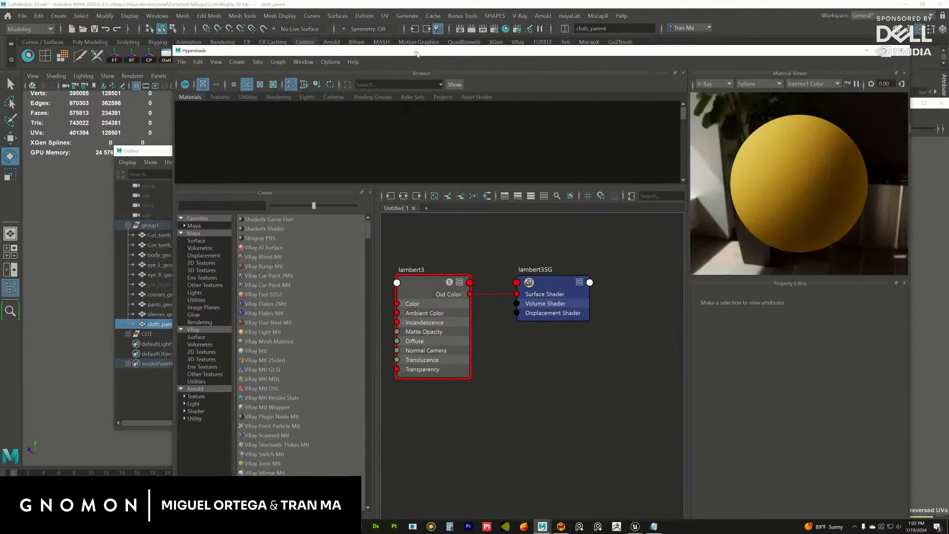
left_click_drag(416, 54, 948, 180)
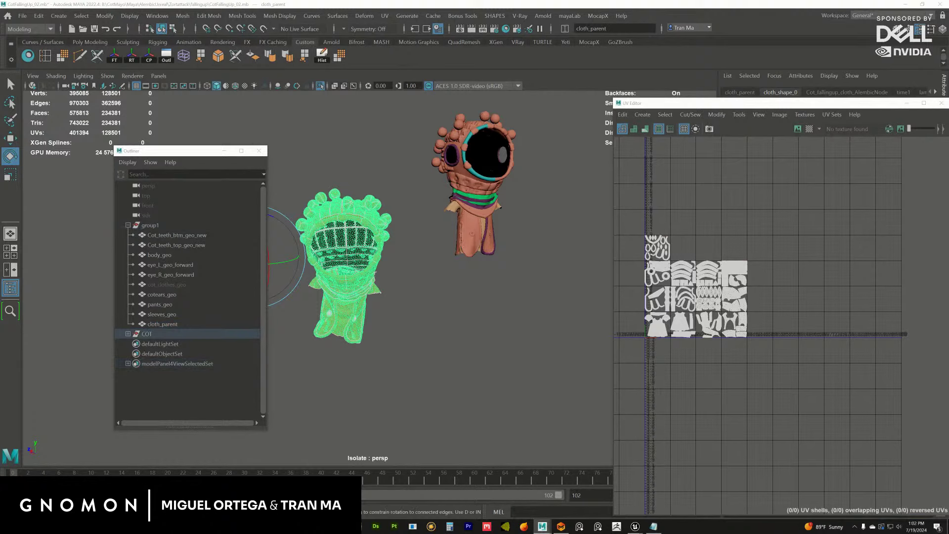
Step: Select most of cloth_parent's UV shells across the UV tiles in UV shell mode and activate the Move tool
left_click(321, 276)
right_click_drag(661, 265, 663, 227)
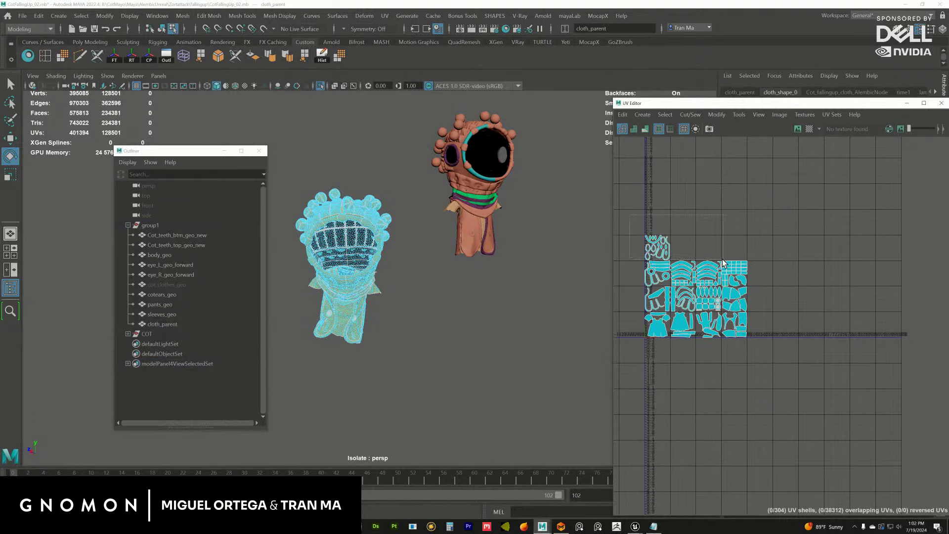
scroll(655, 269, "up", 2)
right_click_drag(647, 237, 684, 239)
left_click(662, 240)
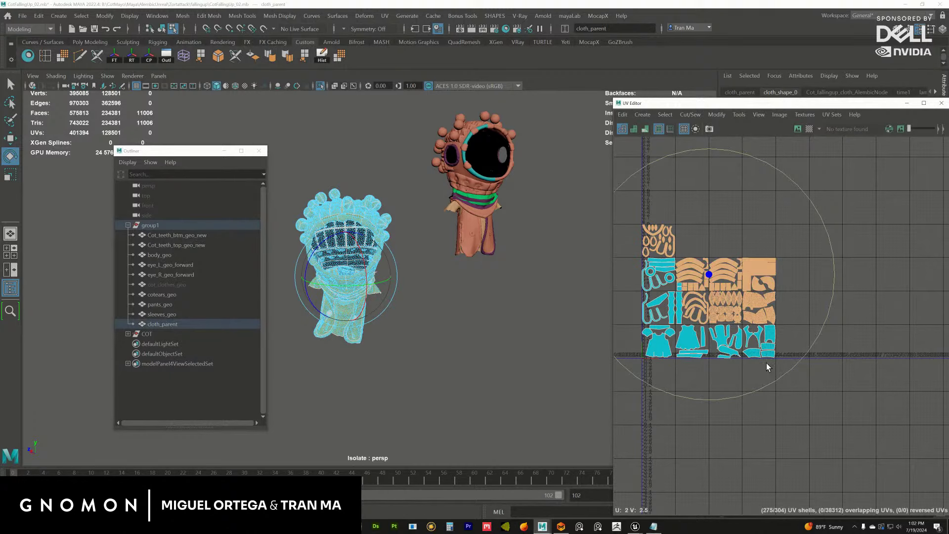
left_click(714, 330)
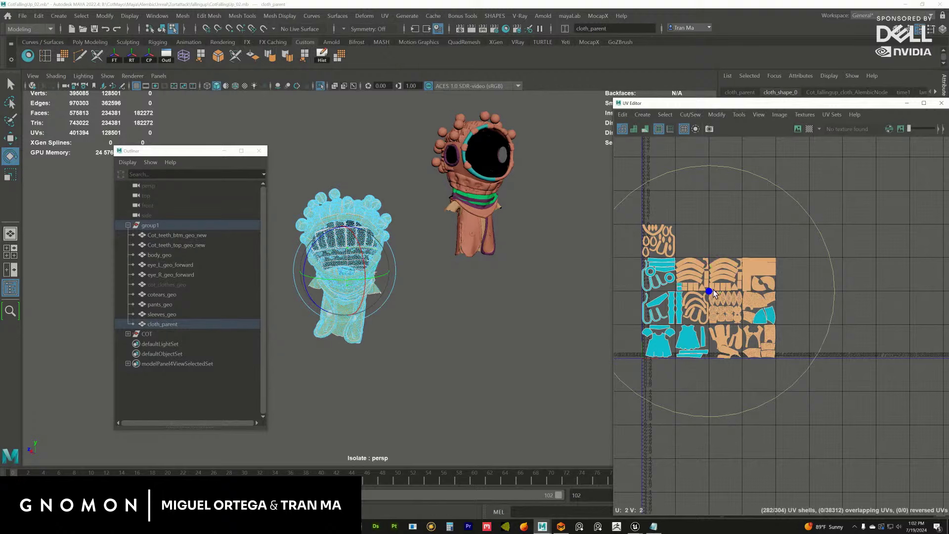
key("w")
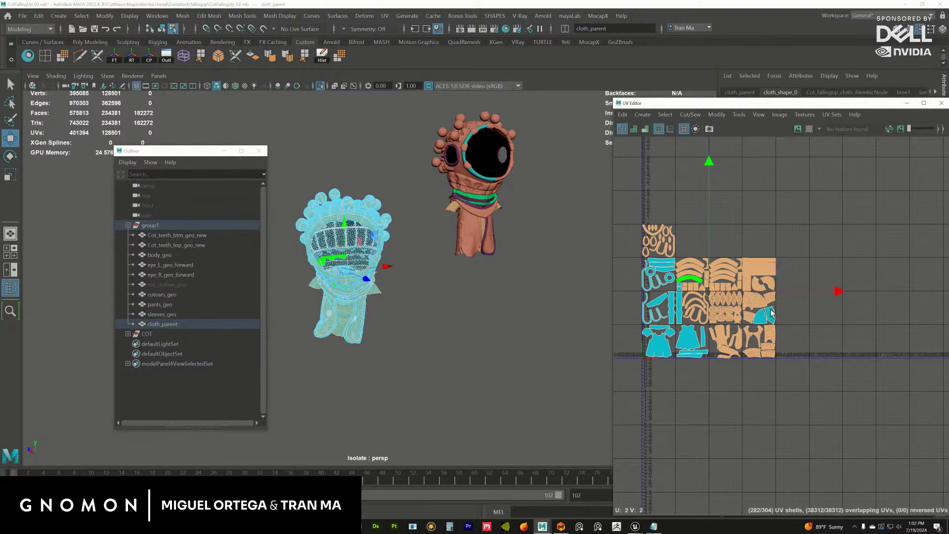
left_click(719, 298)
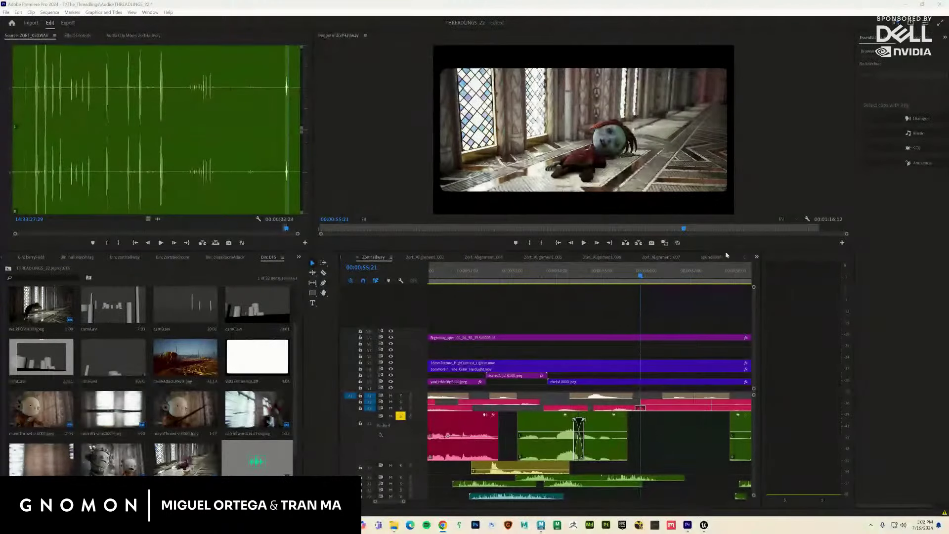
Step: Switch to the ZortHallway sequence in Premiere Pro, inspect the crossfaded green Audio 4 clips, and zoom into the marked range of ZORT_020.WAV
left_click(516, 290)
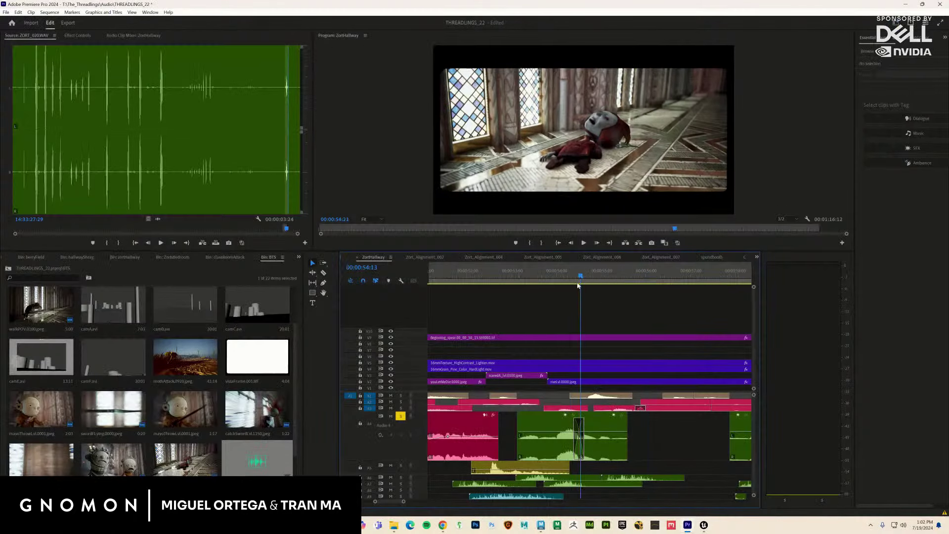
mouse_move(562, 277)
left_mouse_down()
mouse_move(555, 288)
mouse_move(567, 289)
left_mouse_up()
left_click(554, 451)
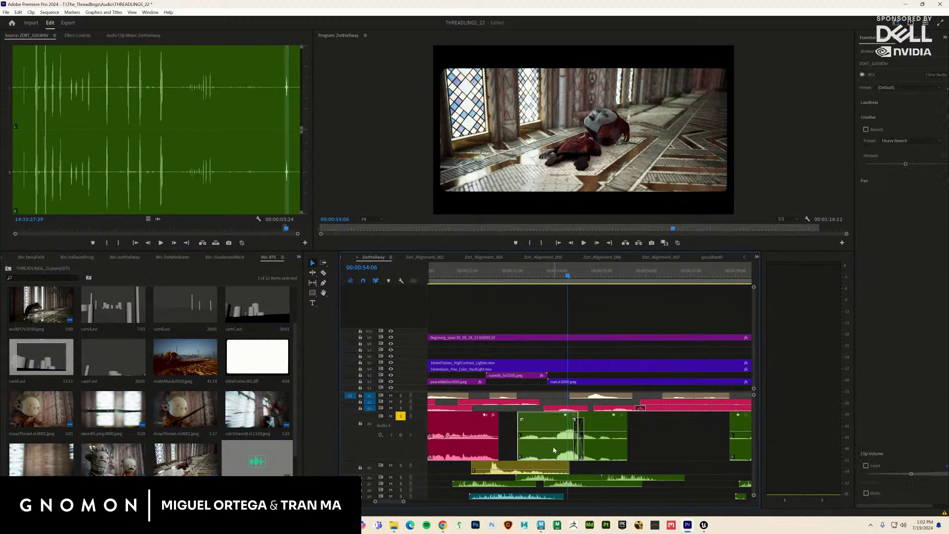
left_click_drag(15, 233, 232, 233)
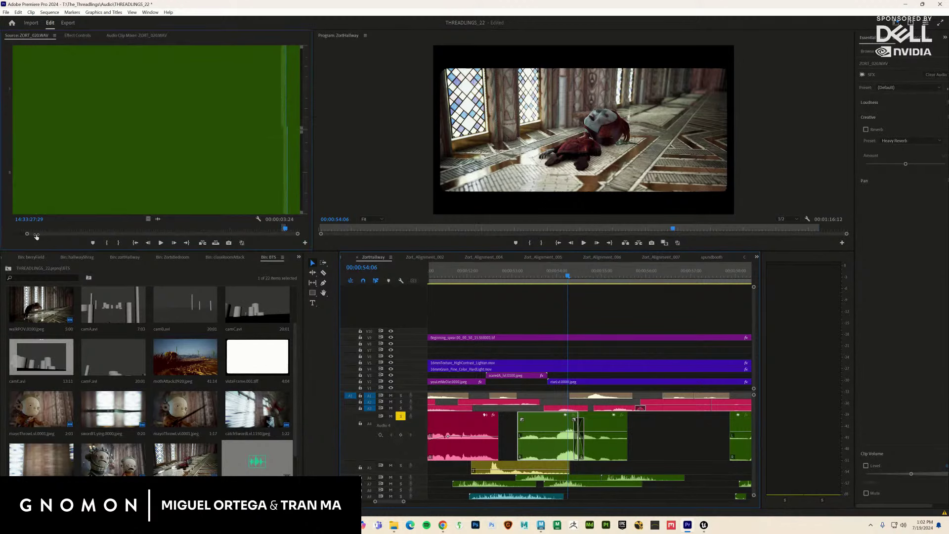
left_click(107, 243)
left_click(118, 243)
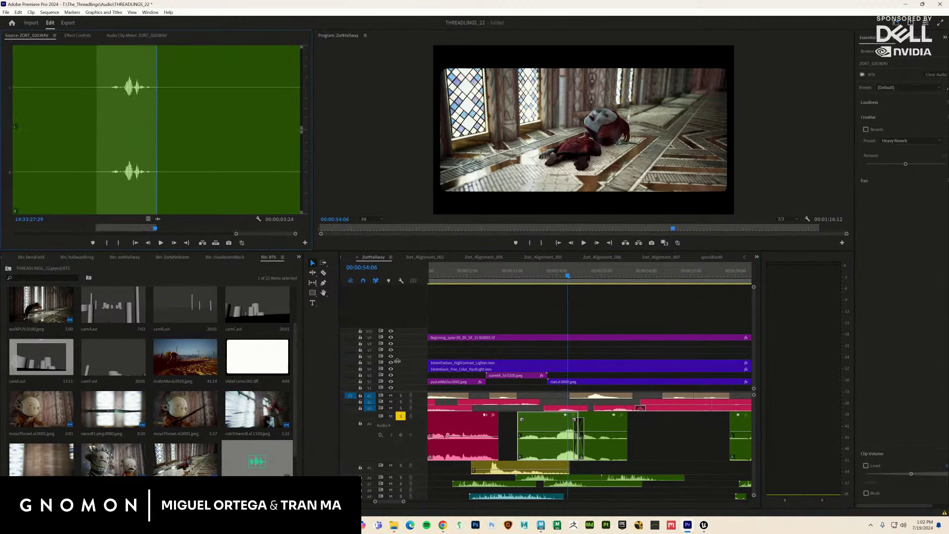
Step: Audition Audio 4 with the second green clip moved later and the first extended into its place, and undo both edits
left_click_drag(605, 447, 673, 450)
left_click_drag(581, 449, 619, 448)
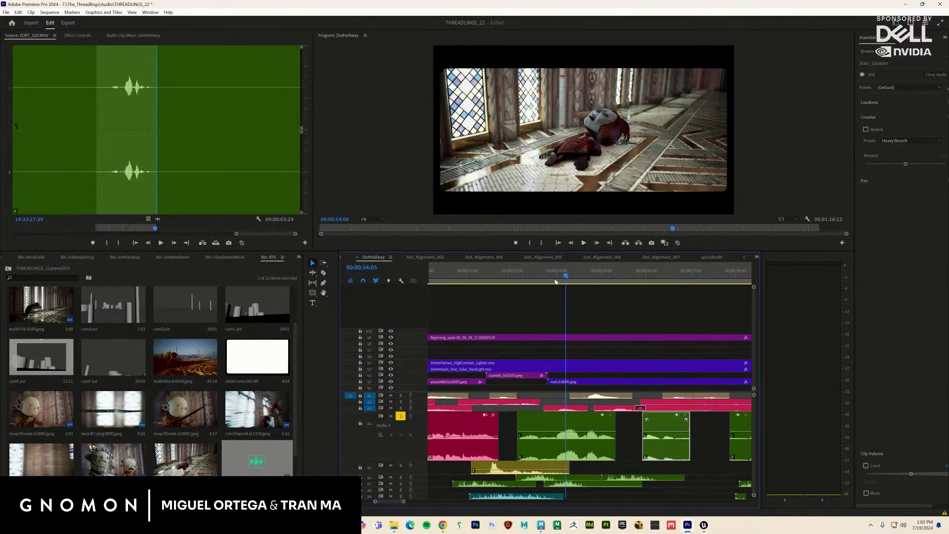
left_click(534, 276)
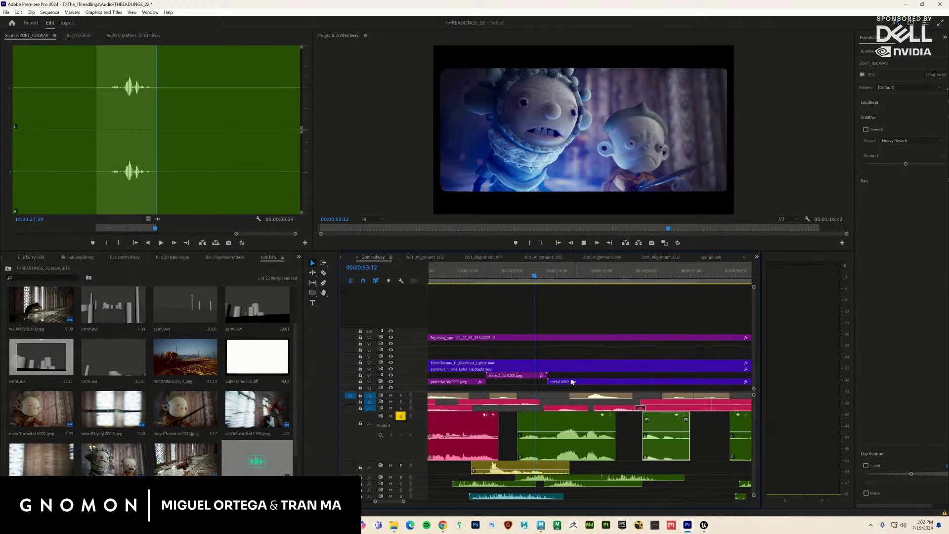
key("space")
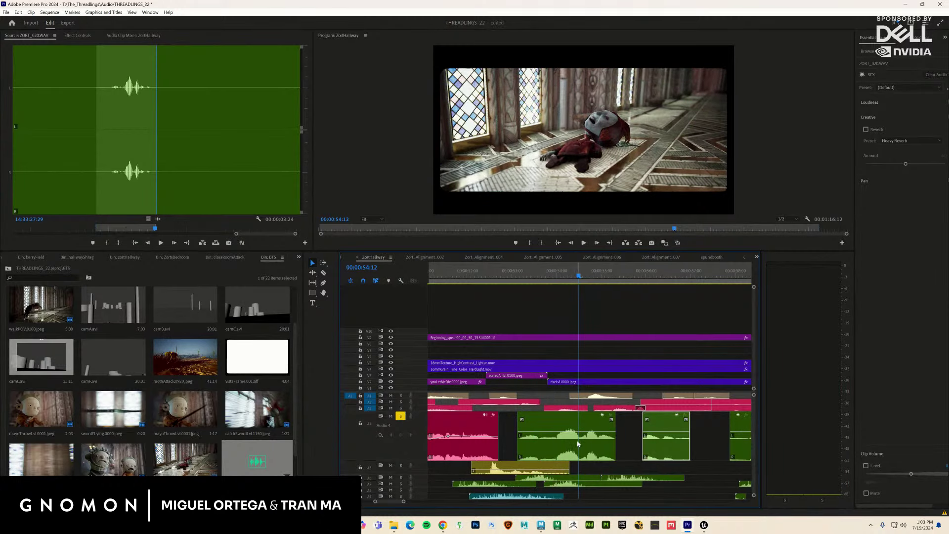
key("space")
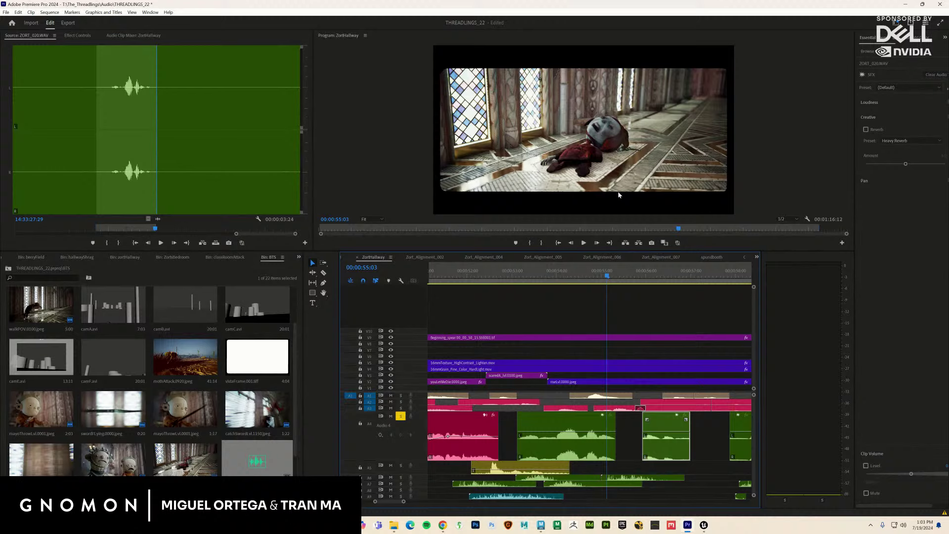
left_click_drag(603, 278, 557, 282)
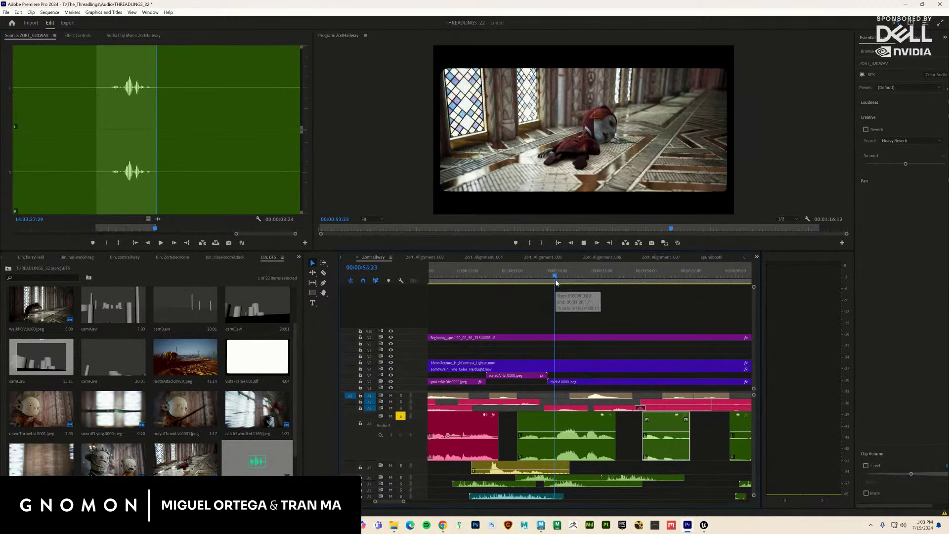
key("space")
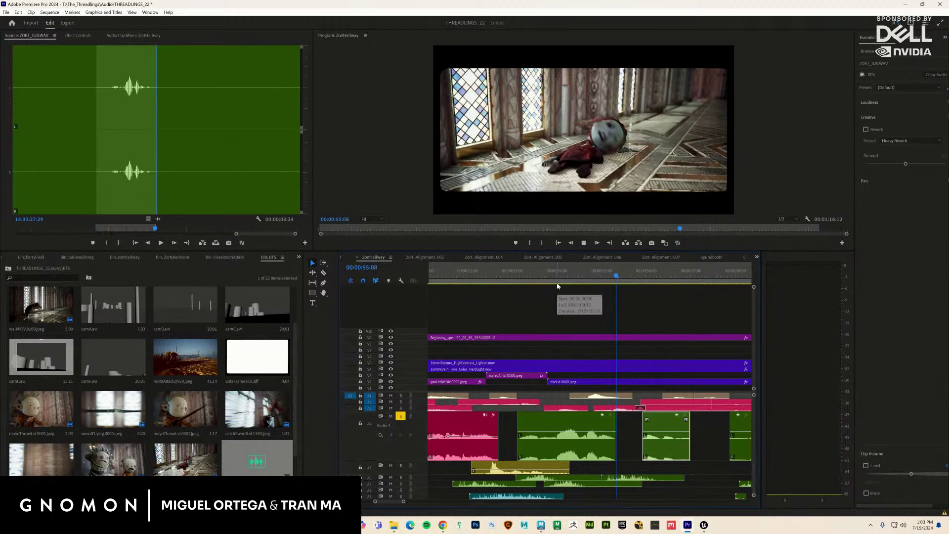
key("space")
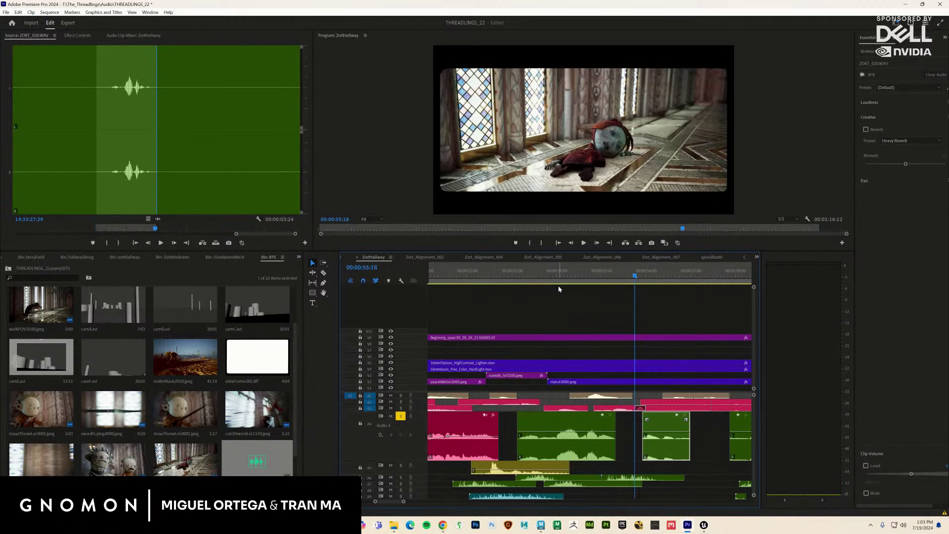
key("ctrl+z")
key("ctrl+z")
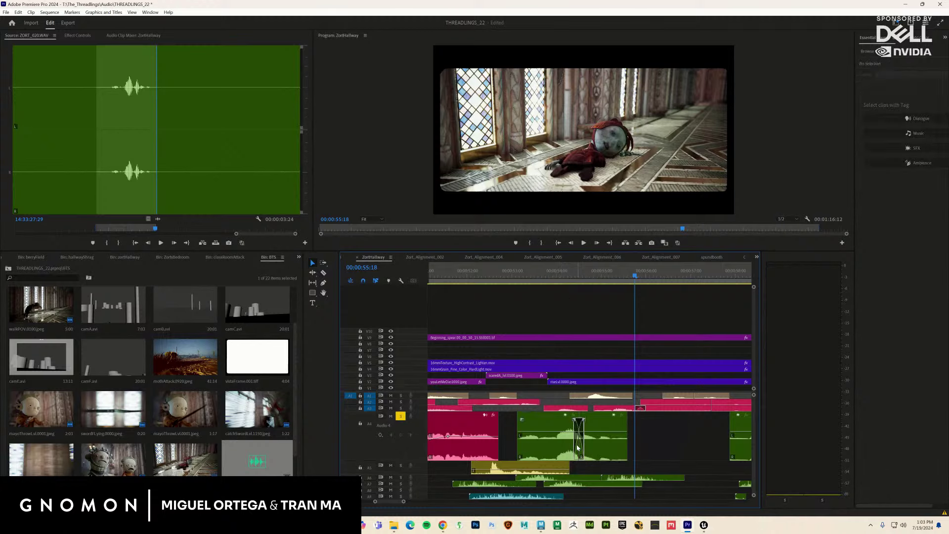
Step: Remove the crossfade between the two adjoining green clips on Audio 4 and play back the bare cut
left_click_drag(578, 276, 556, 282)
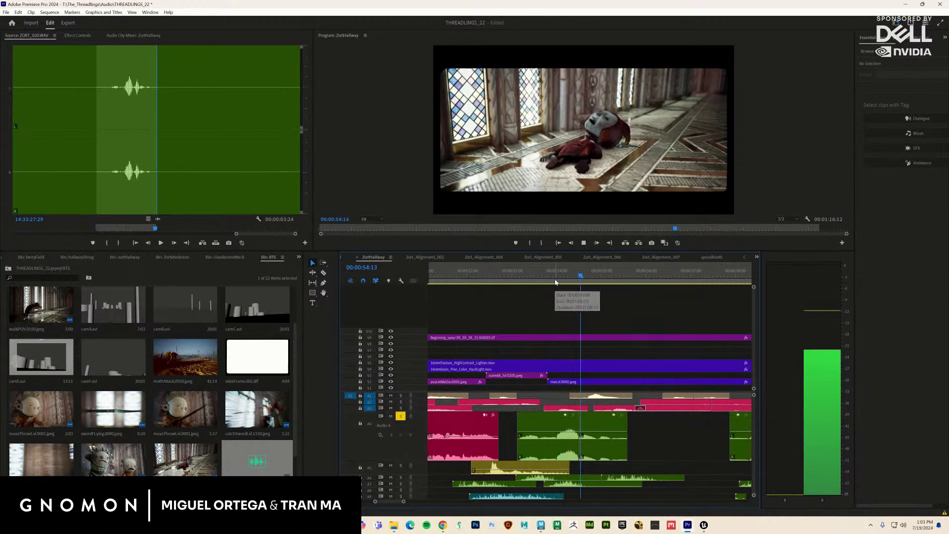
key("space")
mouse_move(570, 281)
left_mouse_down()
mouse_move(605, 285)
mouse_move(577, 289)
mouse_move(585, 295)
mouse_move(572, 280)
left_mouse_up()
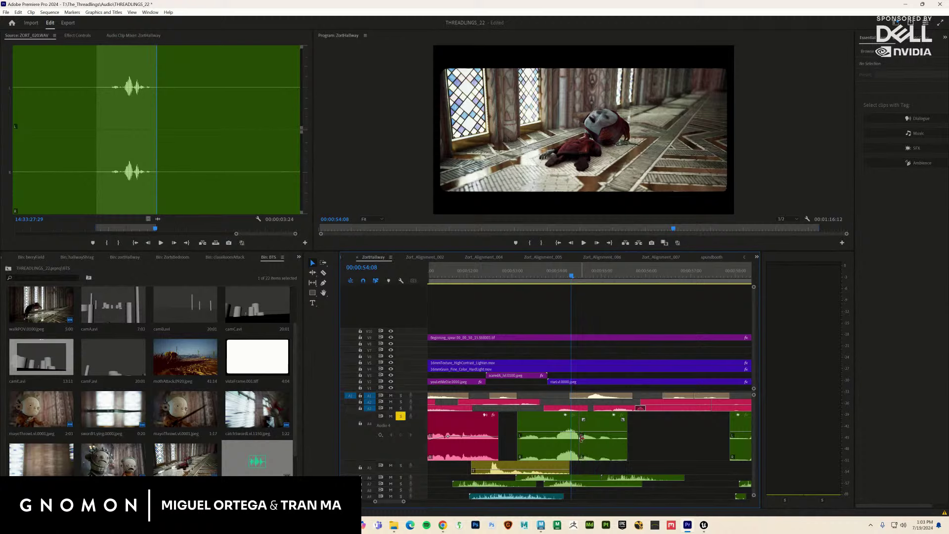
key("space")
key("space")
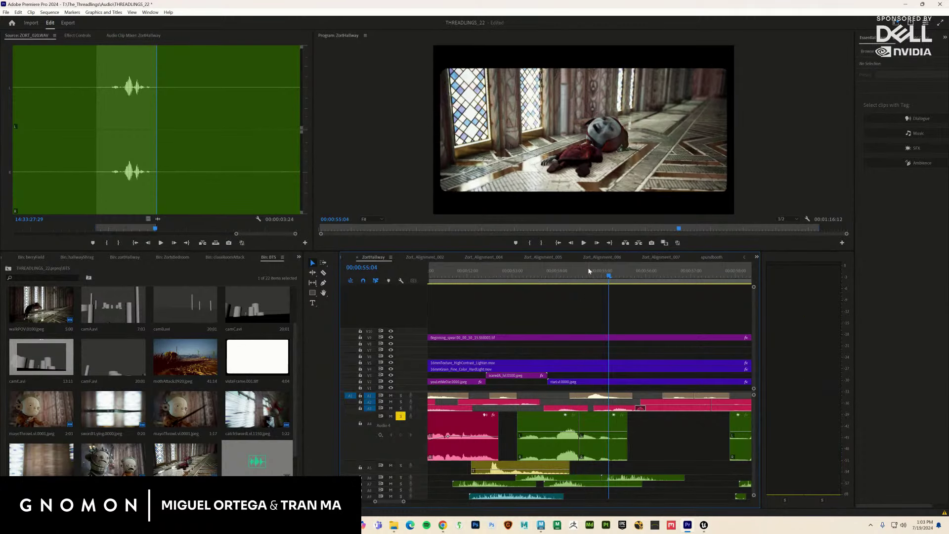
left_click_drag(588, 277, 563, 281)
key("space")
key("space")
Step: Apply the default transition at the cut between the two green Audio 4 clips, shorten it, and play the result
right_click(580, 450)
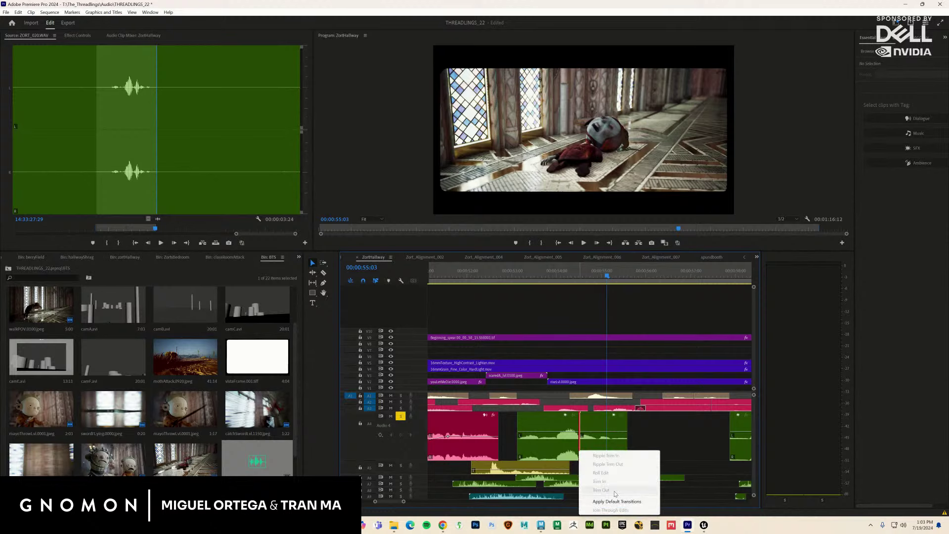
left_click(618, 501)
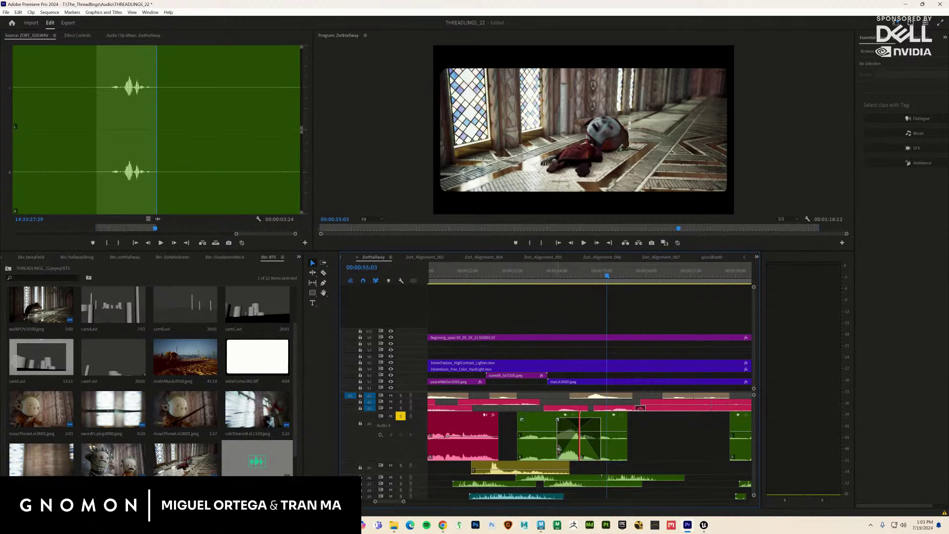
left_click_drag(558, 449, 575, 451)
left_click_drag(577, 273, 527, 290)
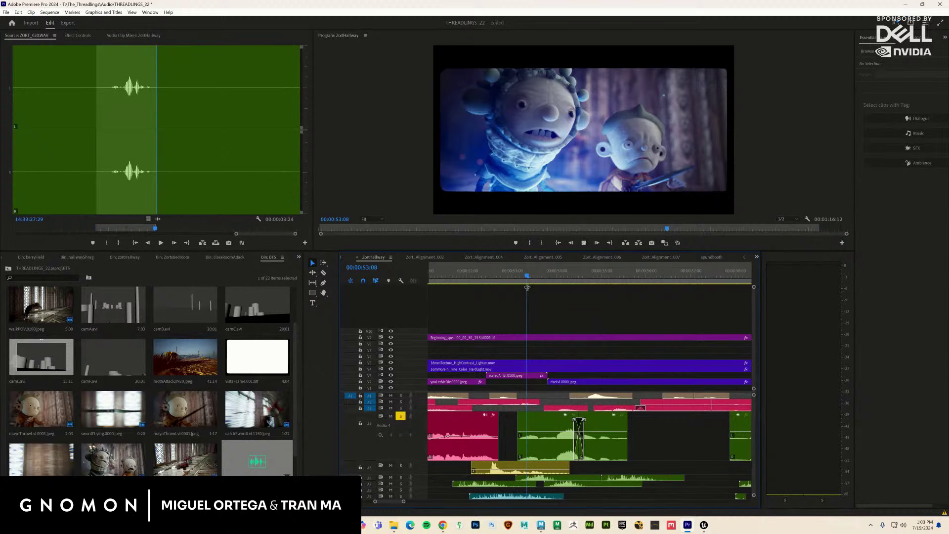
key("space")
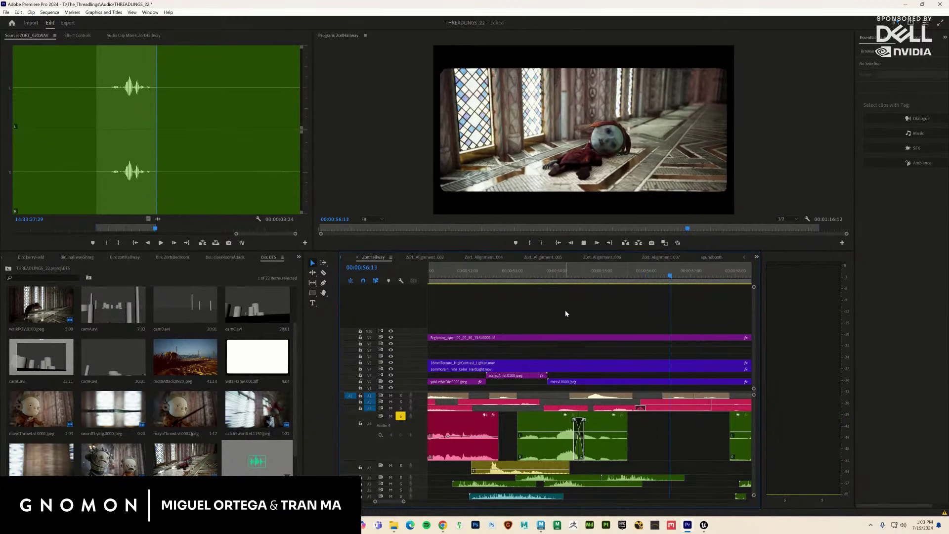
key("space")
Step: Extend the end of the second green Audio 4 clip slightly and play back the sequence full screen with Audio 4 unsoloed
left_click_drag(631, 457, 662, 457)
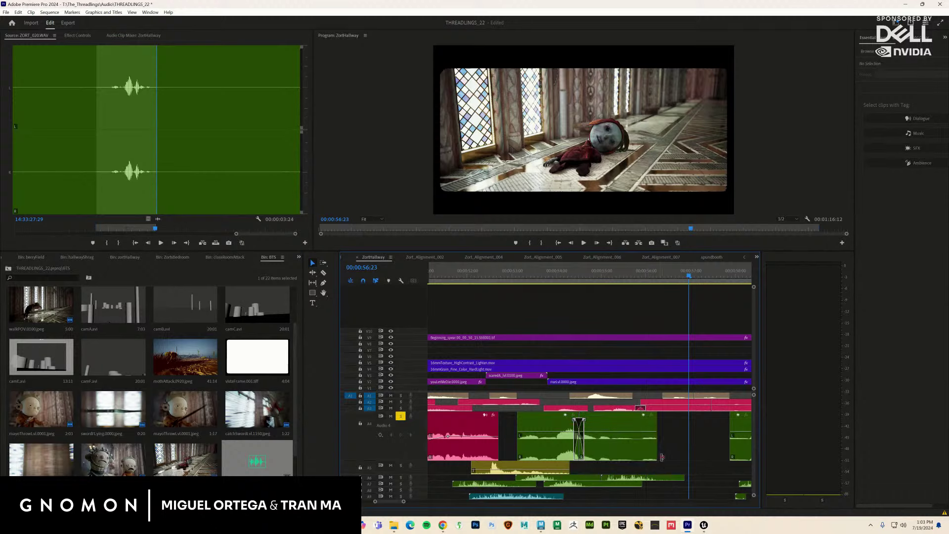
left_click_drag(606, 277, 591, 283)
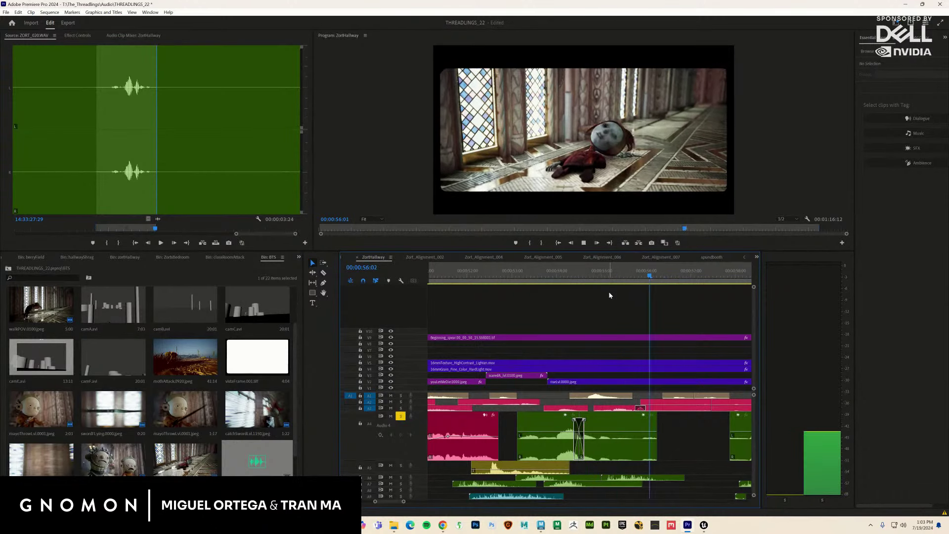
left_click_drag(659, 450, 642, 450)
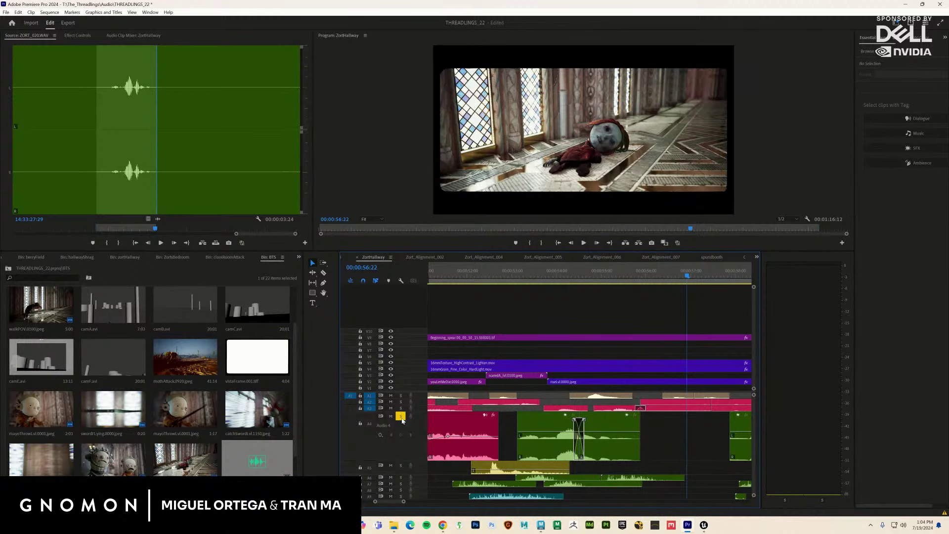
left_click_drag(564, 277, 497, 277)
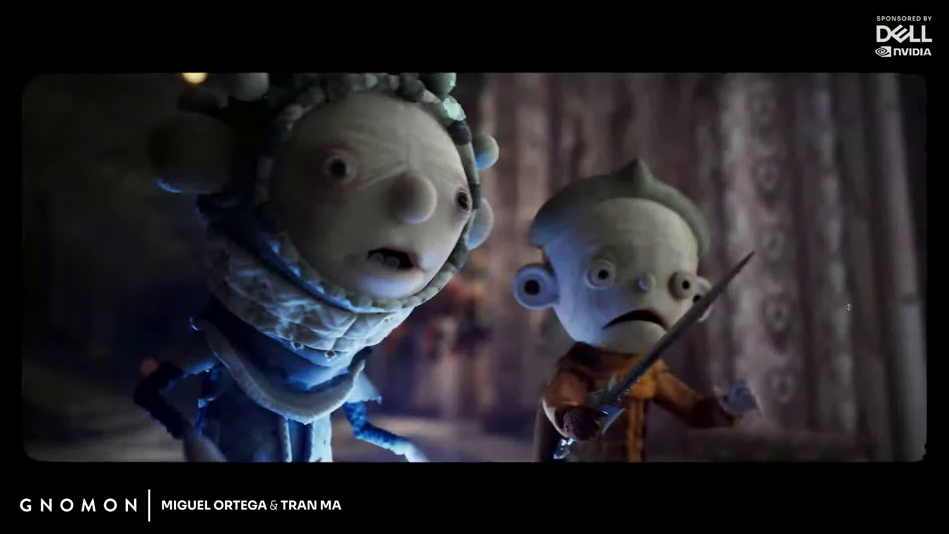
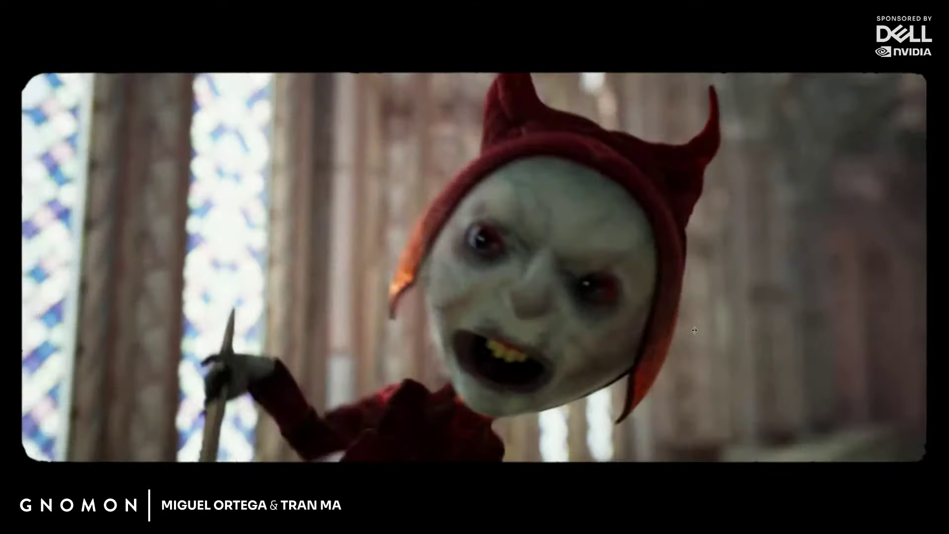
key("space")
Step: Audition the short peaks around 14:32:00:00 in the ZORT_020.WAV source recording to find a usable sound
left_click_drag(570, 289, 611, 327)
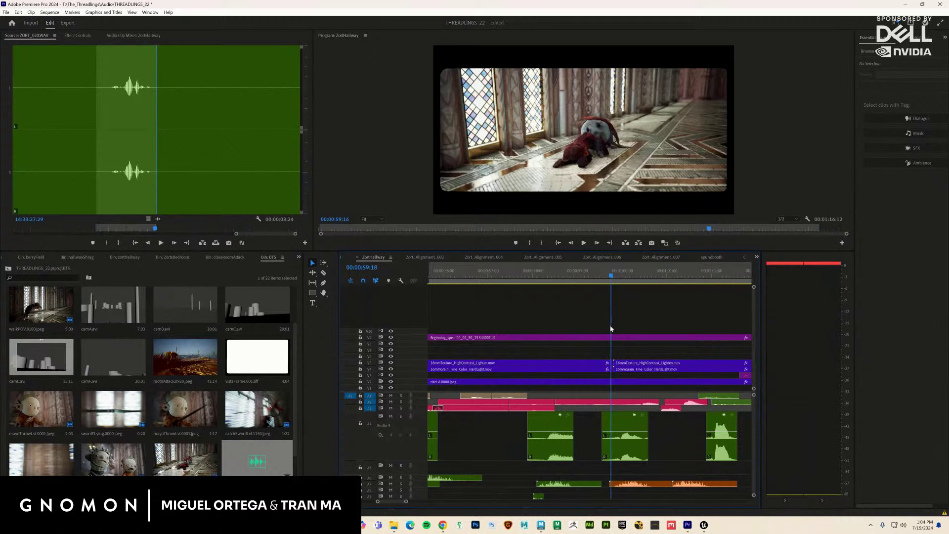
left_click_drag(234, 236, 155, 236)
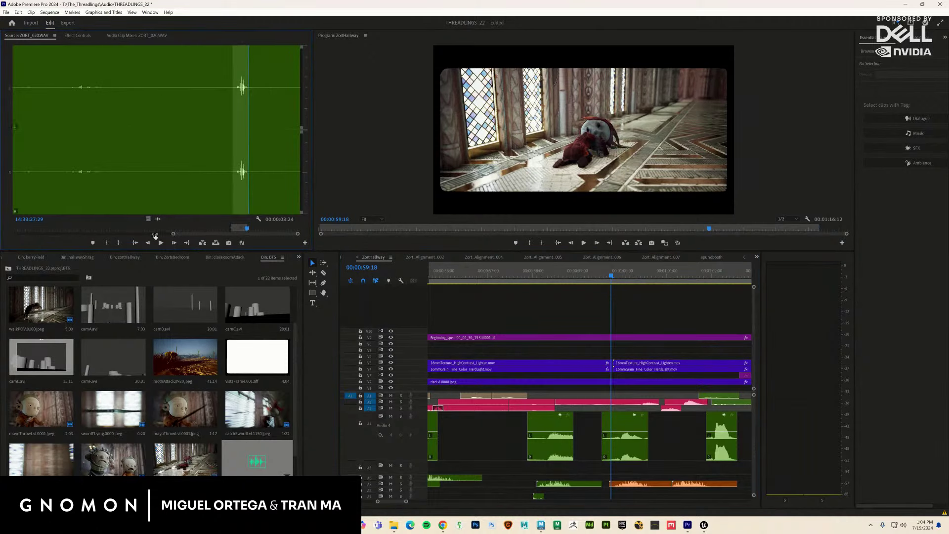
left_click(174, 187)
left_click_drag(176, 193, 206, 198)
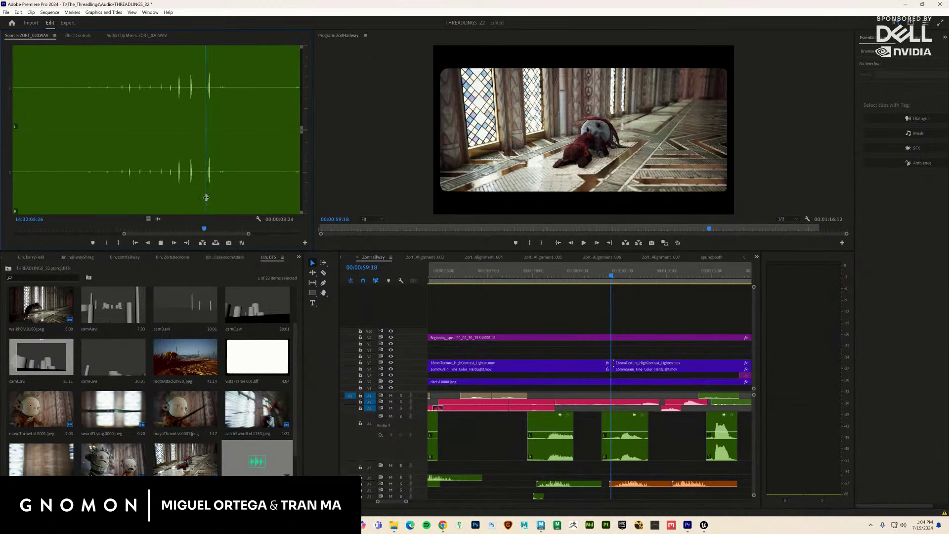
key("space")
left_click(207, 185)
left_click_drag(206, 182, 169, 181)
key("space")
left_click(169, 182)
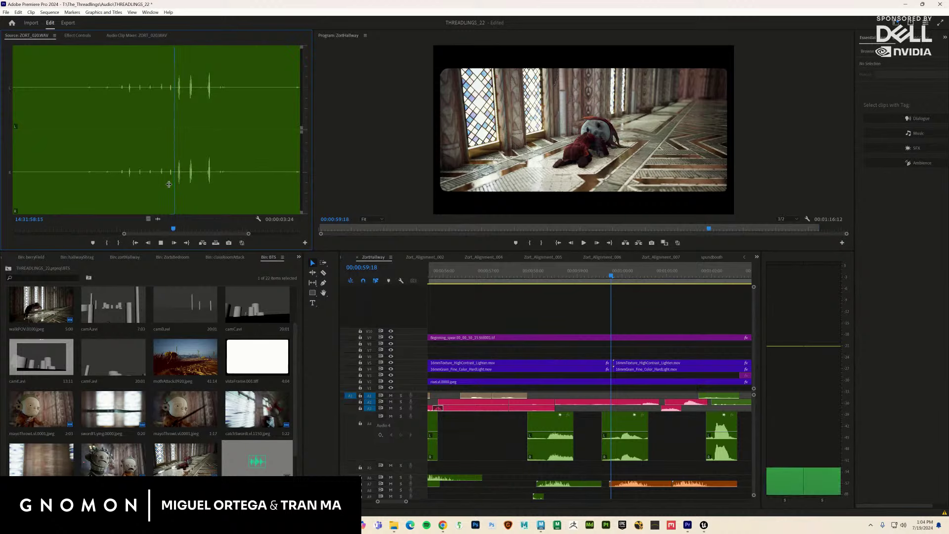
left_click(158, 183)
left_click(158, 183)
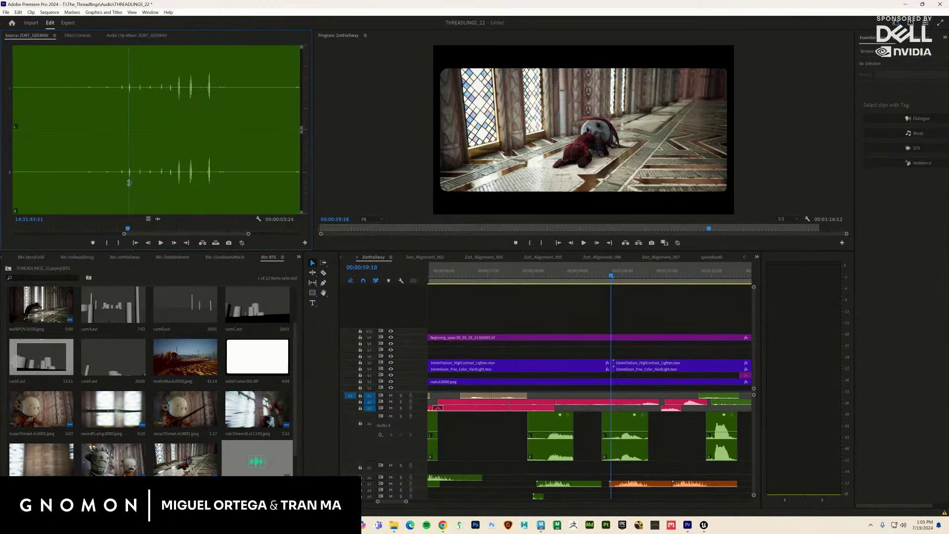
Step: Mark an In to Out range of 1:05 around the first tall peak in ZORT_020.WAV, ending at 14:32:00:01
left_click(177, 183)
left_click(177, 182)
left_click(176, 183)
left_click(108, 242)
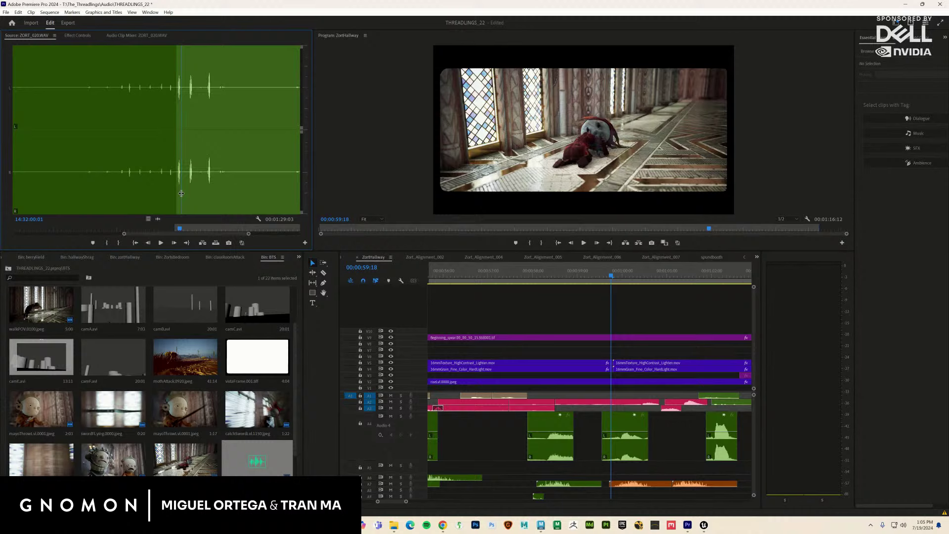
left_click(119, 243)
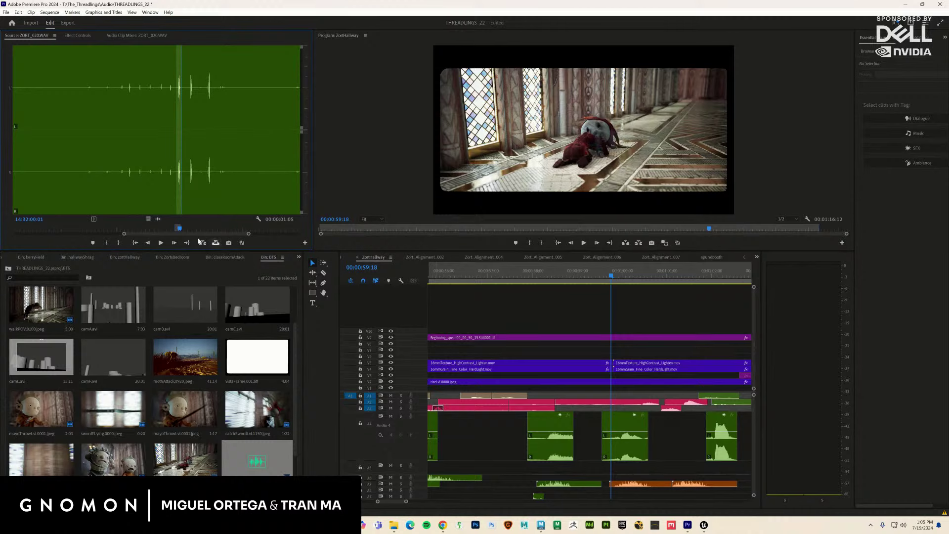
Step: Place the marked ZORT_020.WAV excerpt on Audio 3 above the second green Audio 4 clip and expand the Audio 3 track
left_click_drag(299, 294, 598, 408)
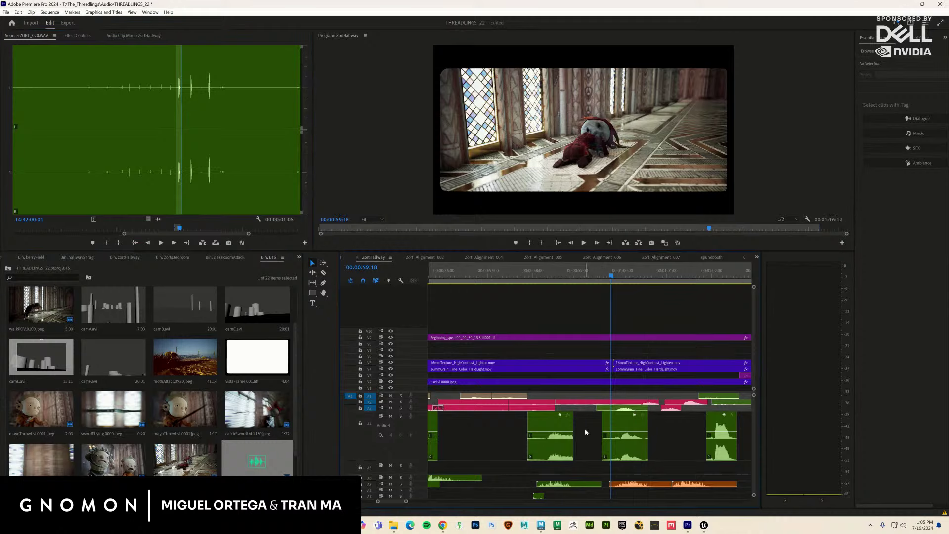
double_click(419, 411)
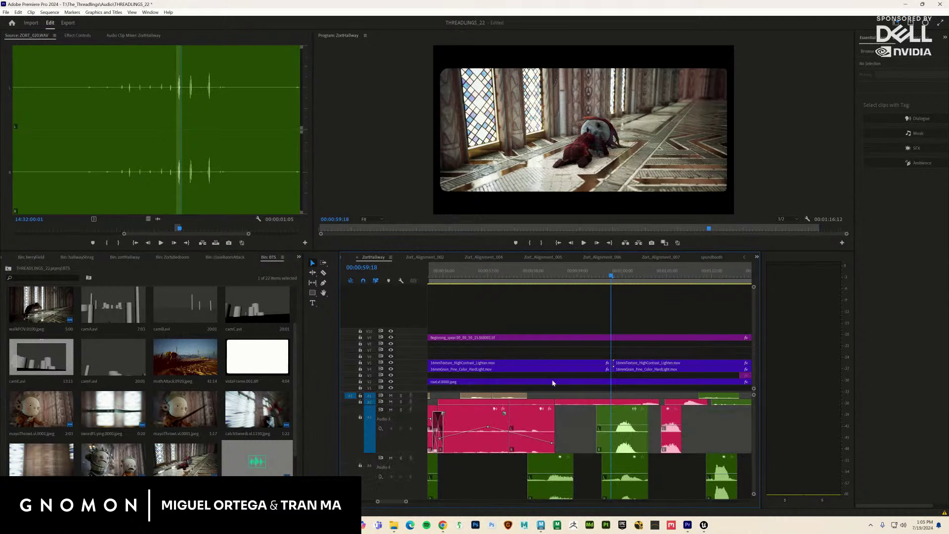
left_click_drag(608, 286, 589, 316)
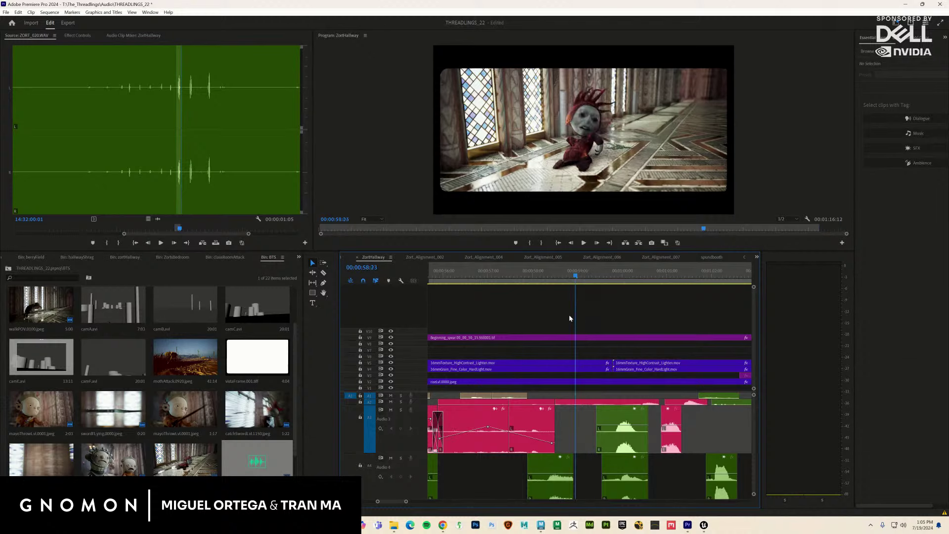
Step: Solo Audio 4, extend the end of the green clip near 00:00:58:00 slightly, and play back the longer clip
left_click_drag(512, 272, 529, 281)
key("space")
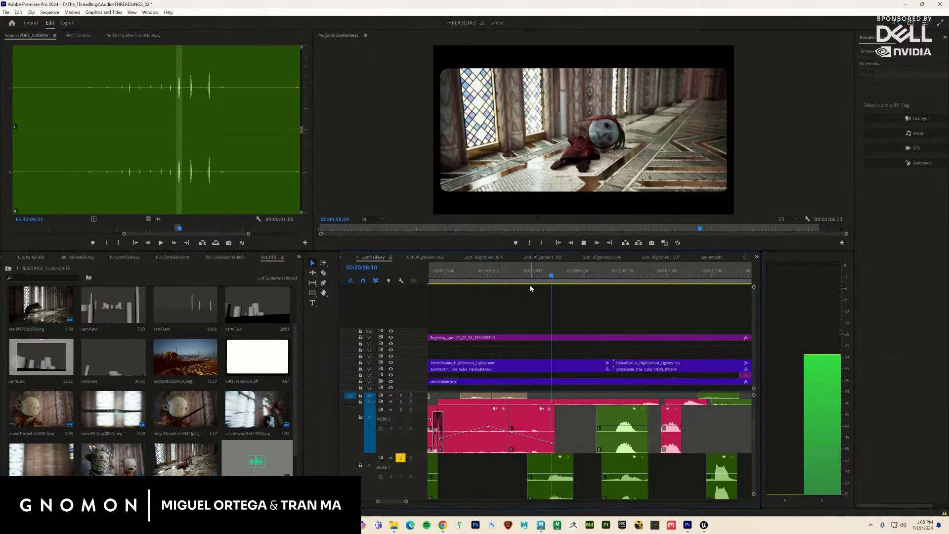
key("space")
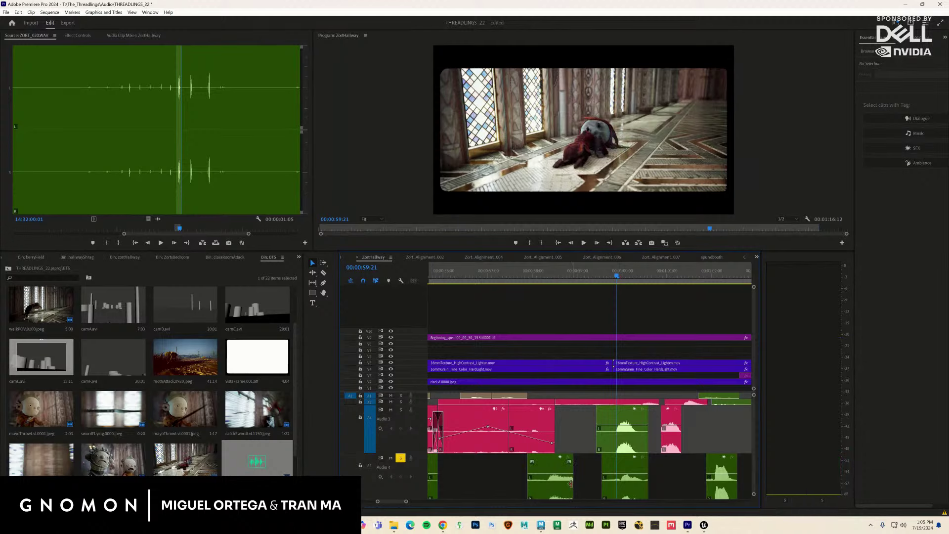
left_click_drag(573, 483, 582, 483)
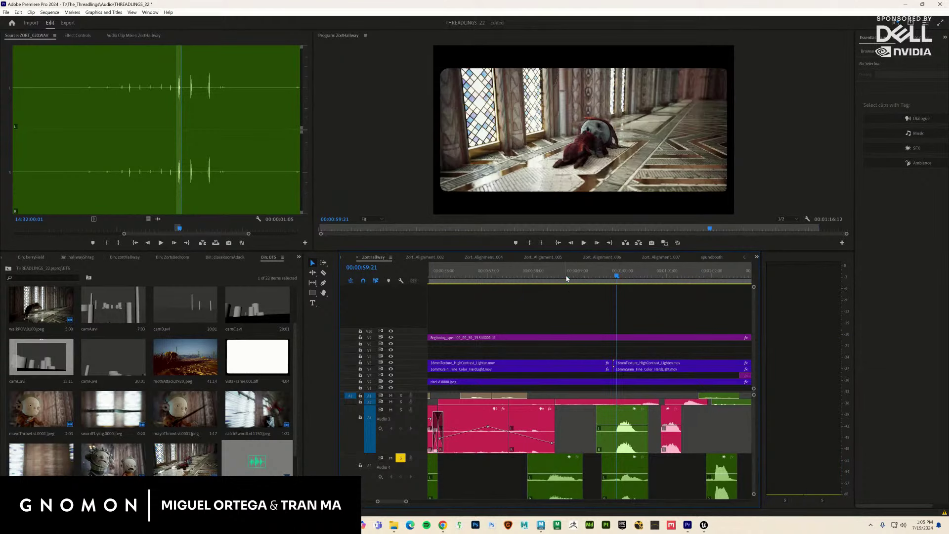
left_click_drag(566, 278, 523, 286)
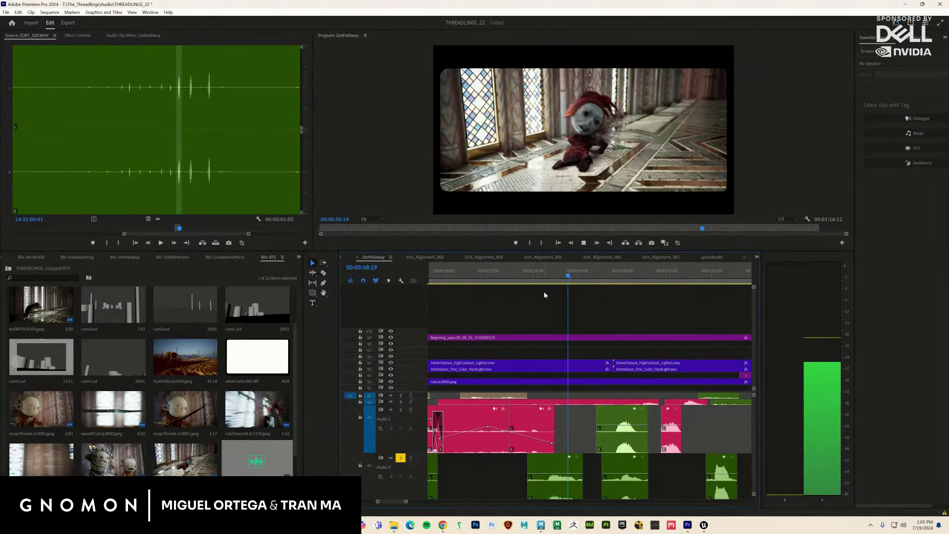
key("space")
Step: Shift the extended green Audio 4 clip slightly later and play back its new timing
mouse_move(554, 282)
left_mouse_down()
mouse_move(544, 281)
mouse_move(560, 285)
left_mouse_up()
left_click_drag(570, 495, 589, 497)
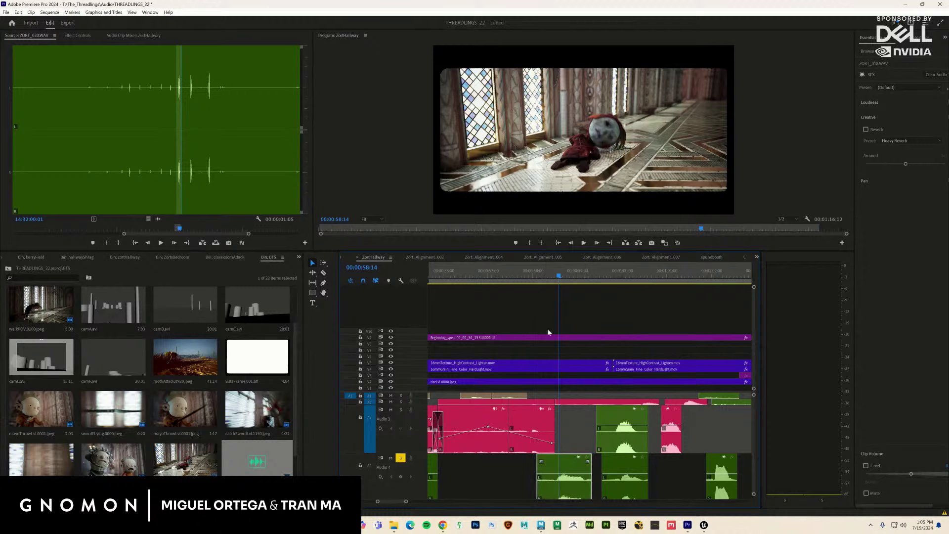
left_click(546, 282)
key("space")
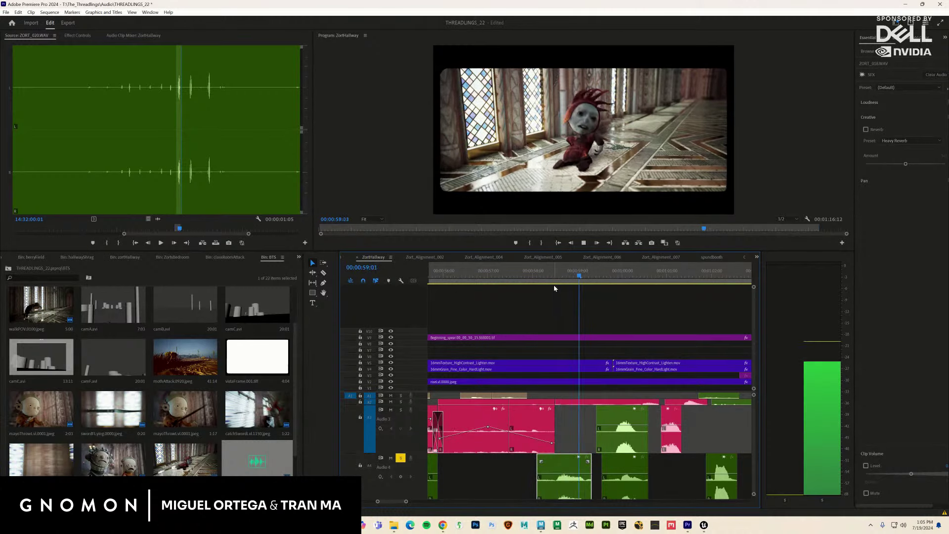
key("space")
Step: Extend the next green Audio 4 clip's start to meet the shifted clip, add a shortened default transition at the cut, and play it
left_click_drag(601, 490, 591, 491)
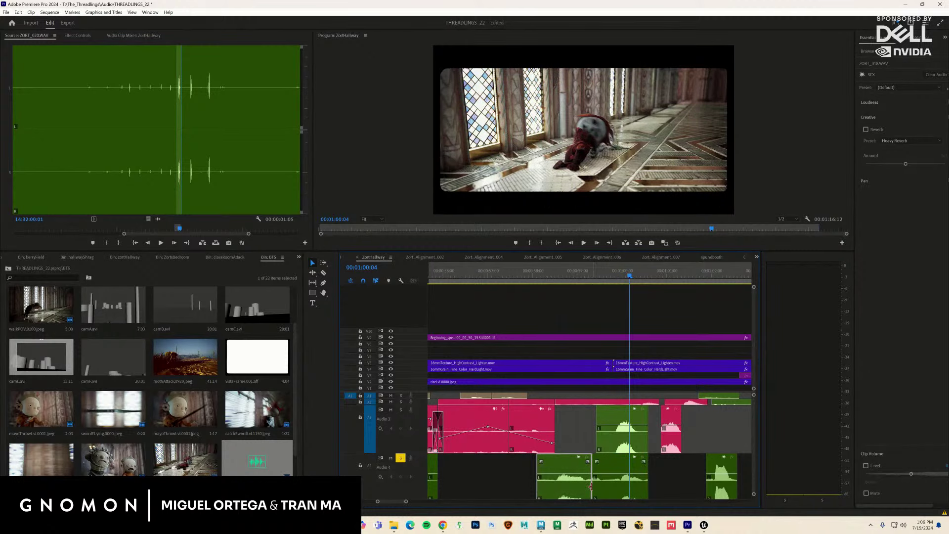
right_click(593, 488)
left_click(629, 473)
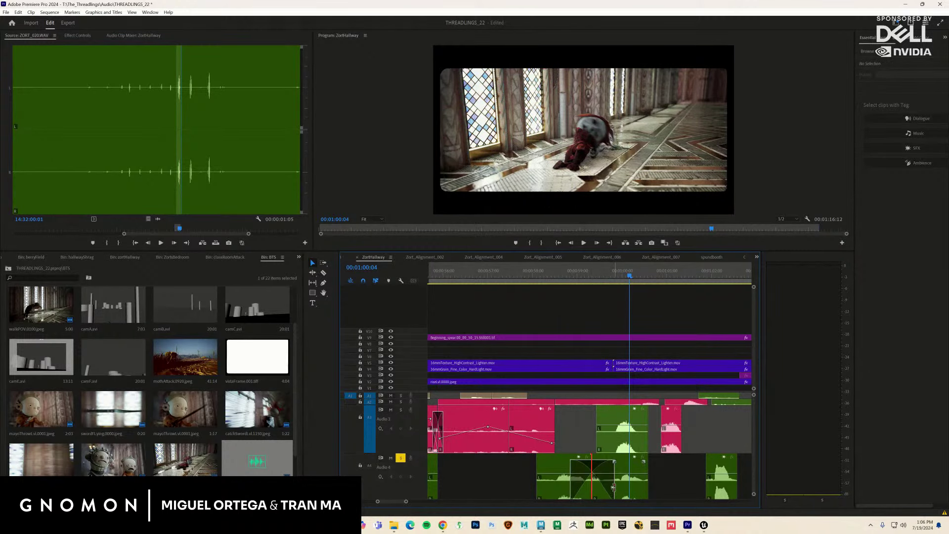
left_click(581, 280)
left_click(536, 280)
key("space")
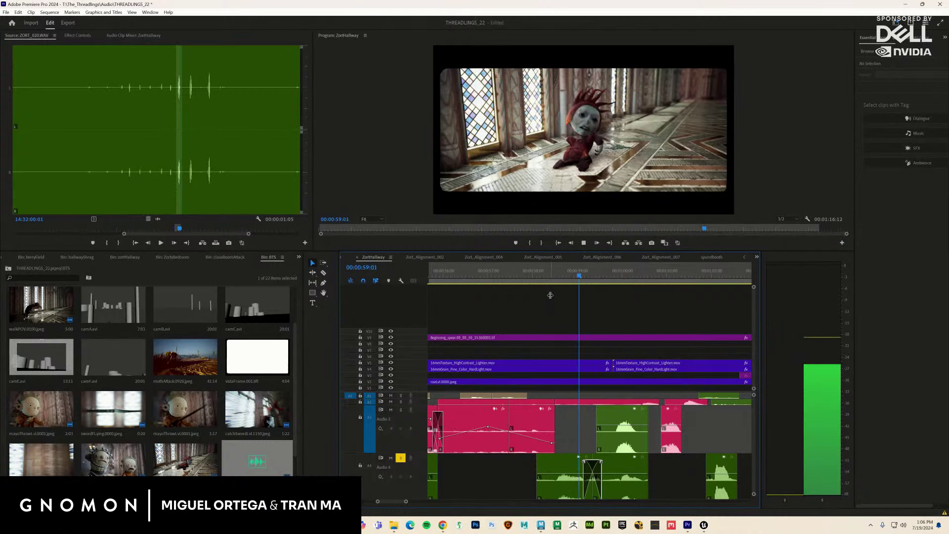
key("space")
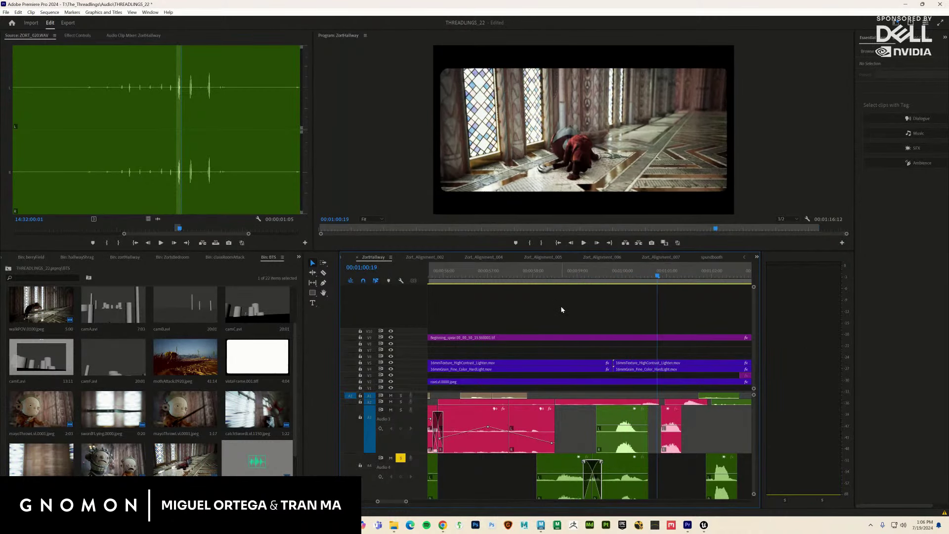
Step: Trim the end of the second crossfaded green clip on Audio 4 slightly and play back its ending
mouse_move(646, 486)
left_mouse_down()
mouse_move(658, 490)
mouse_move(643, 490)
left_mouse_up()
left_click_drag(632, 275, 614, 289)
key("space")
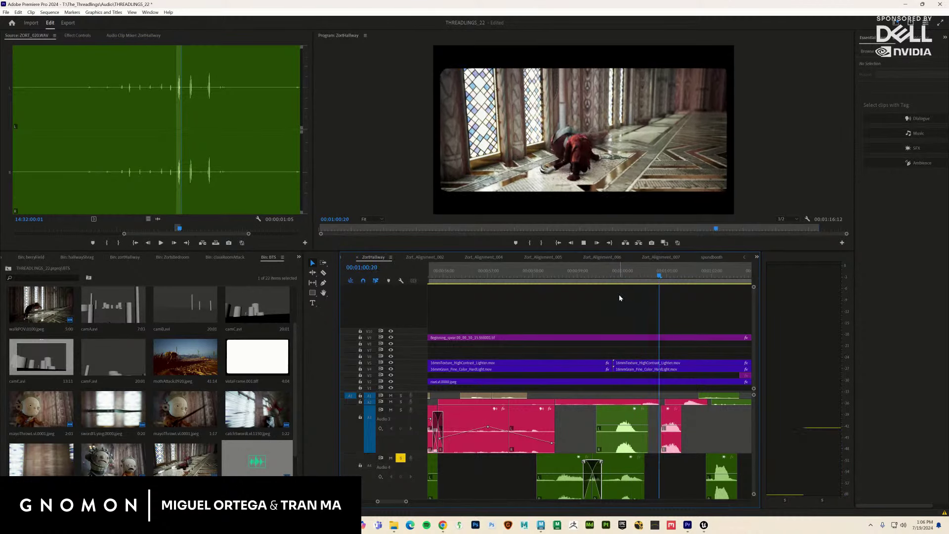
Step: Move the ZORT_020.WAV excerpt from Audio 3 down to Audio 4, directly before the next green clip near 00:01:01:16, and play it
left_click_drag(628, 442, 698, 491)
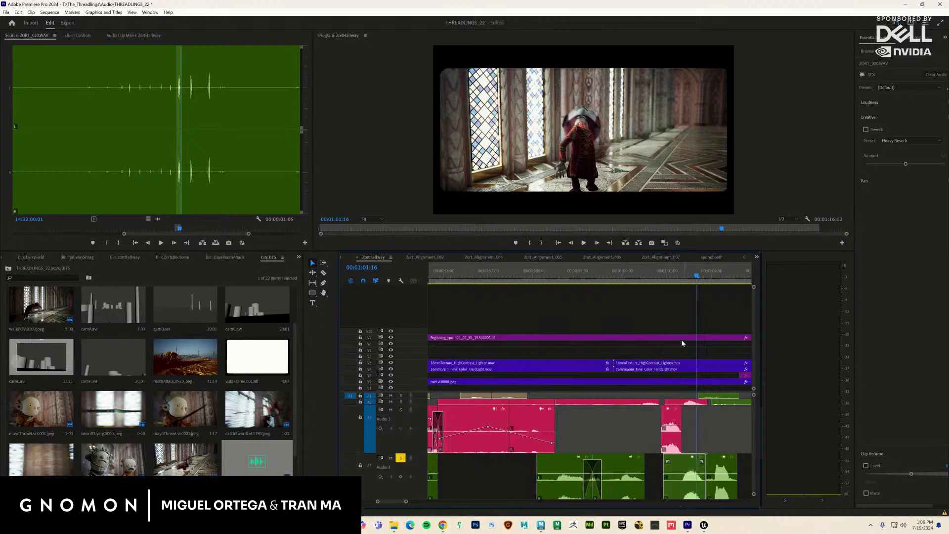
left_click(664, 277)
key("space")
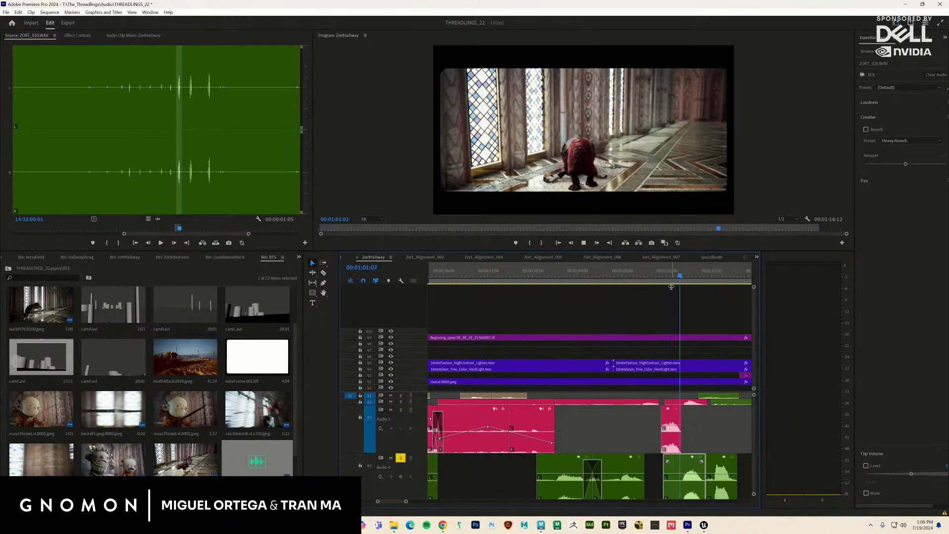
key("space")
left_click(676, 287)
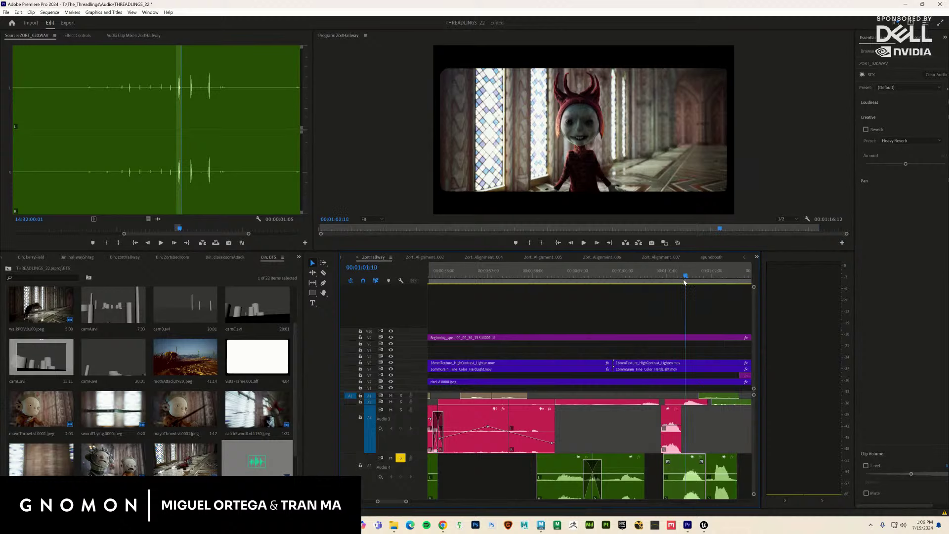
Step: Lower the moved excerpt's volume slightly and play back the sequence from earlier edits, with Audio 3 soloed alongside Audio 4
left_click_drag(695, 477, 696, 479)
key("Up")
key("space")
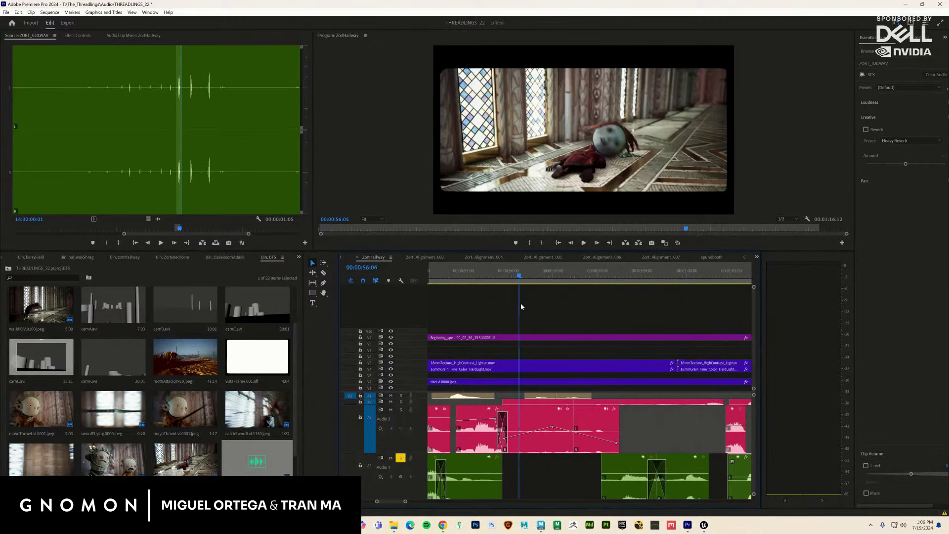
key("space")
key("Up")
key("space")
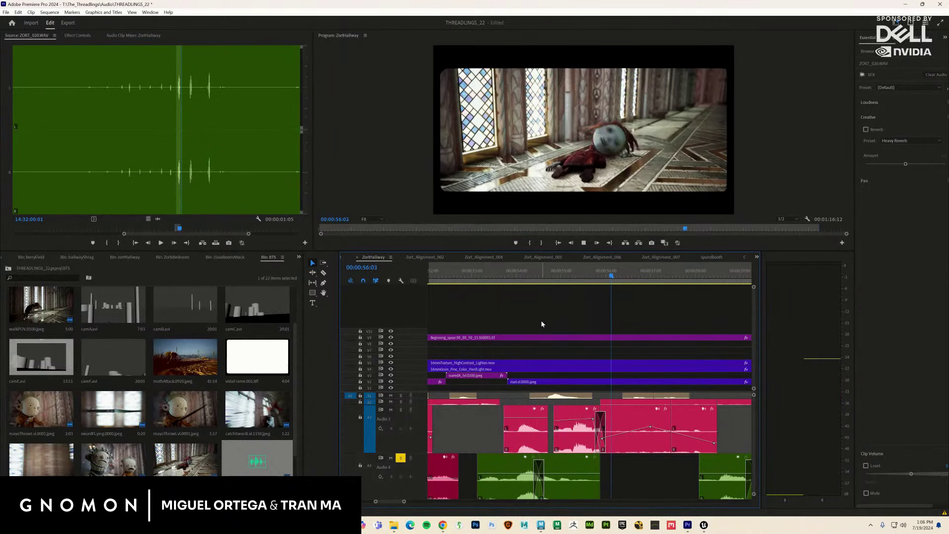
left_click_drag(524, 276, 639, 319)
key("space")
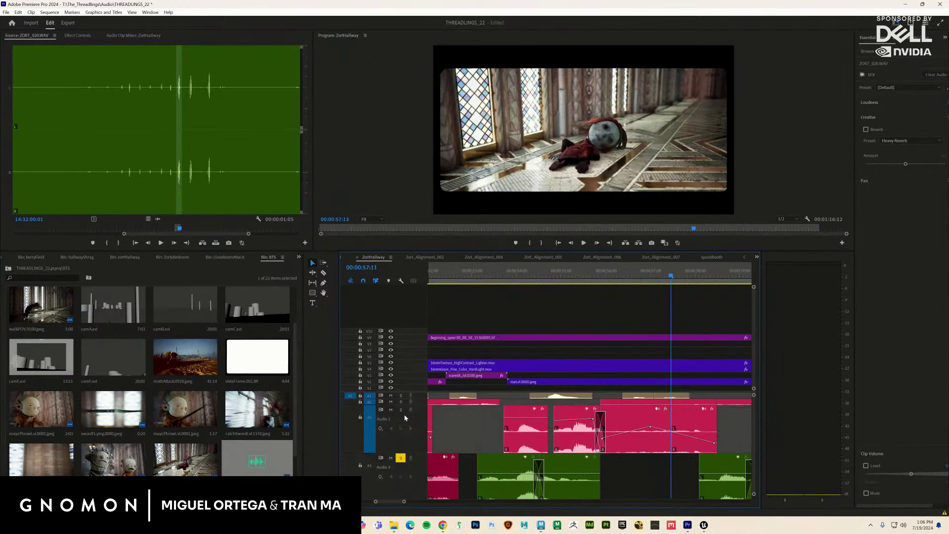
key("space")
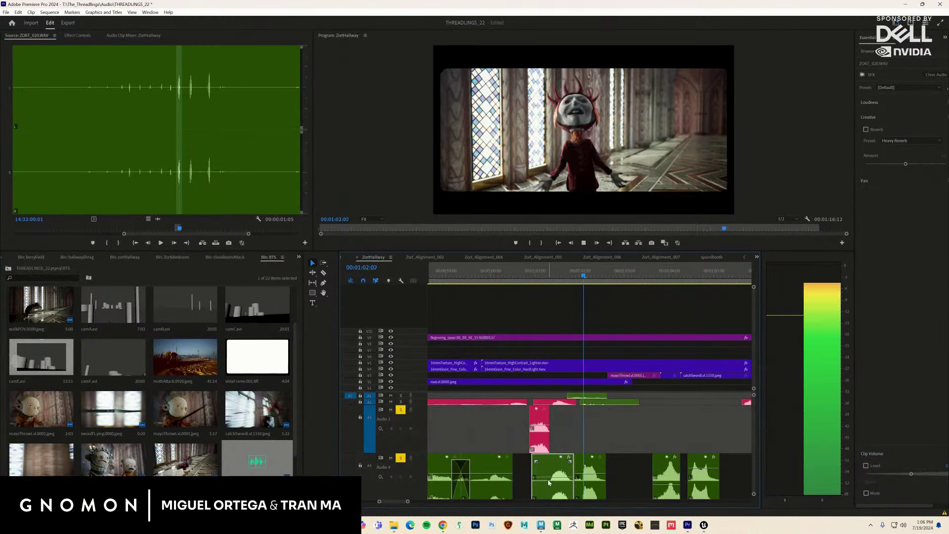
Step: Adjust the volume of the moved ZORT_020.WAV excerpt on Audio 4 again and replay it with the following green clip
key("space")
left_click_drag(551, 479, 553, 482)
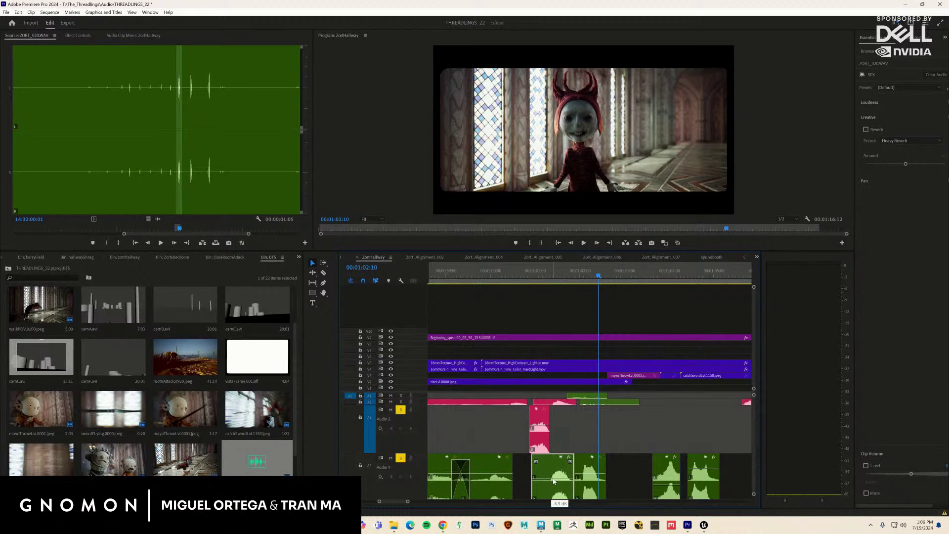
left_click_drag(556, 272, 531, 273)
key("space")
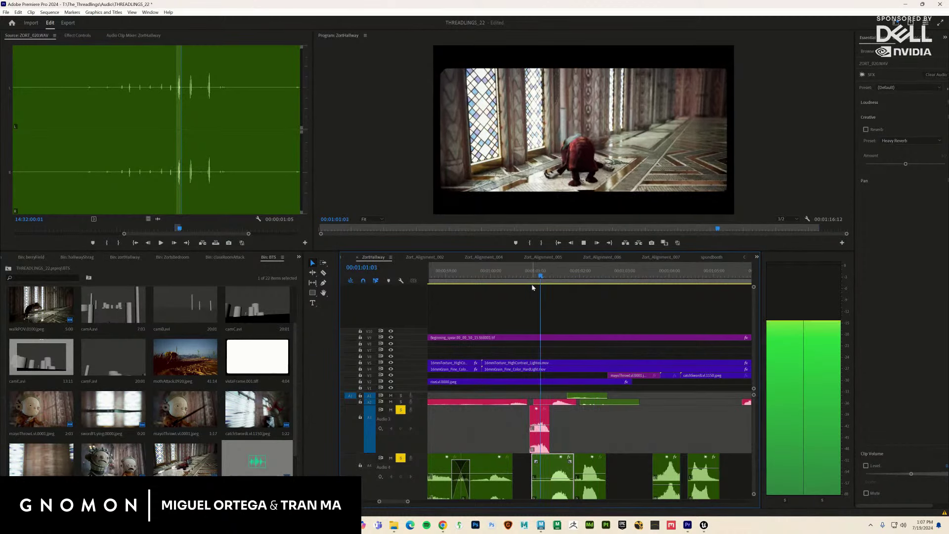
key("space")
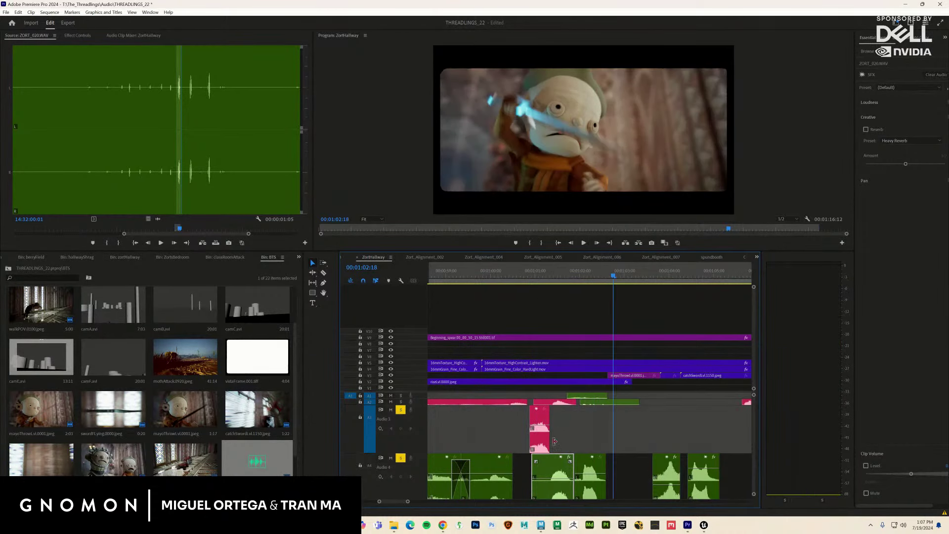
left_click_drag(601, 272, 564, 274)
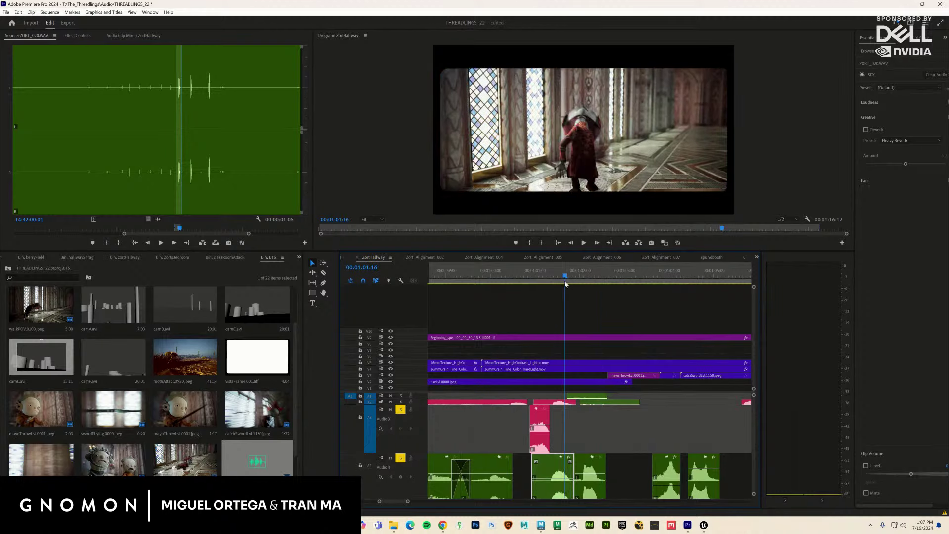
key("space")
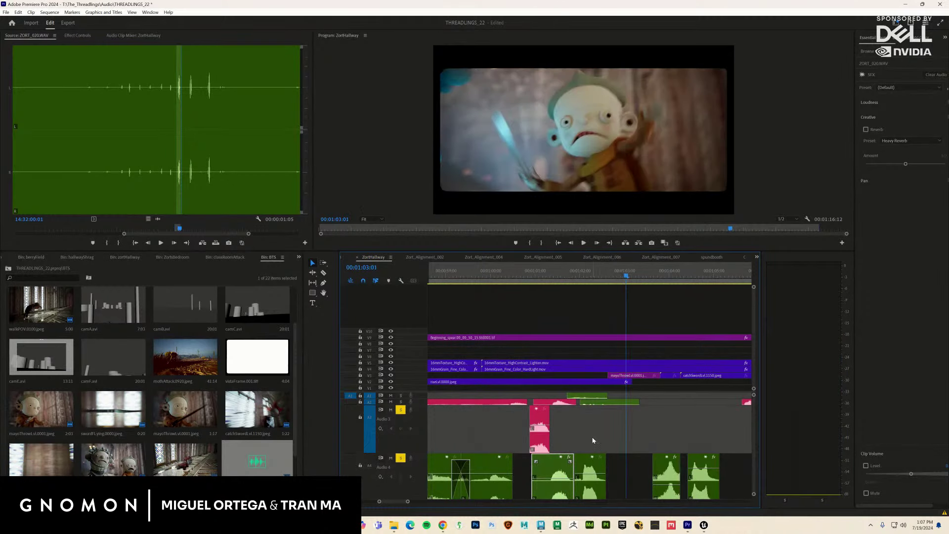
Step: Open the green Audio 4 clip that follows the moved excerpt in the source viewer and reduce the audio tracks' height
double_click(588, 466)
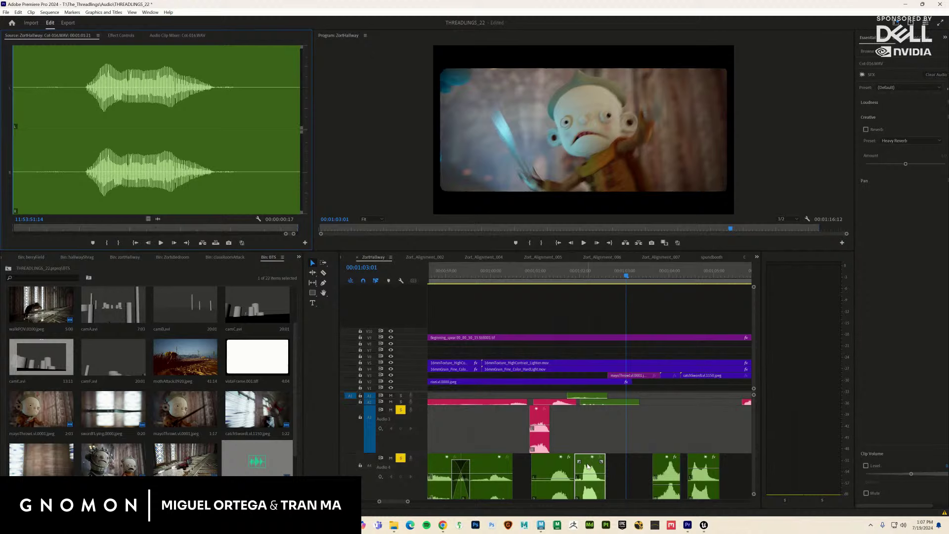
left_click_drag(754, 495, 756, 506)
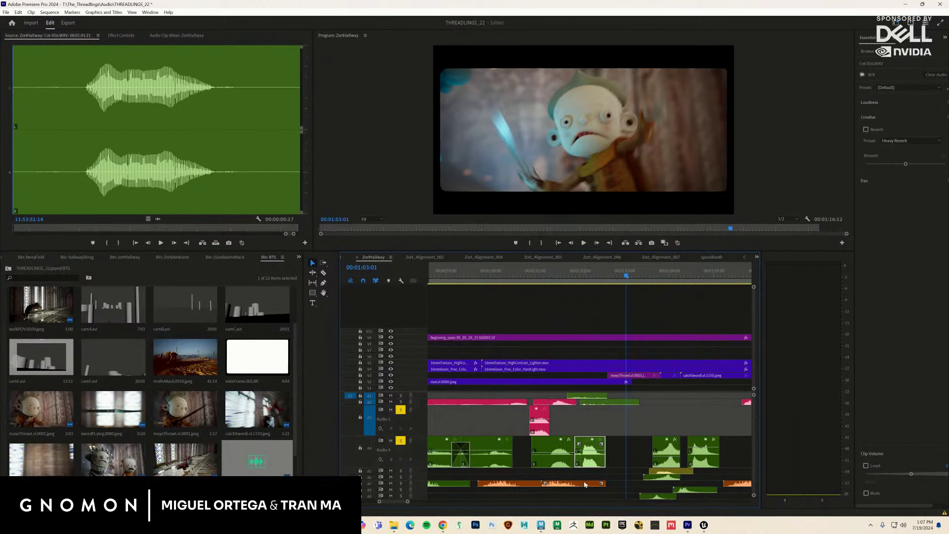
Step: Move the selected green clip near 00:01:02 from Audio 4 down to Audio 6 and replay the section from 00:00:59:21
left_click_drag(587, 466, 590, 478)
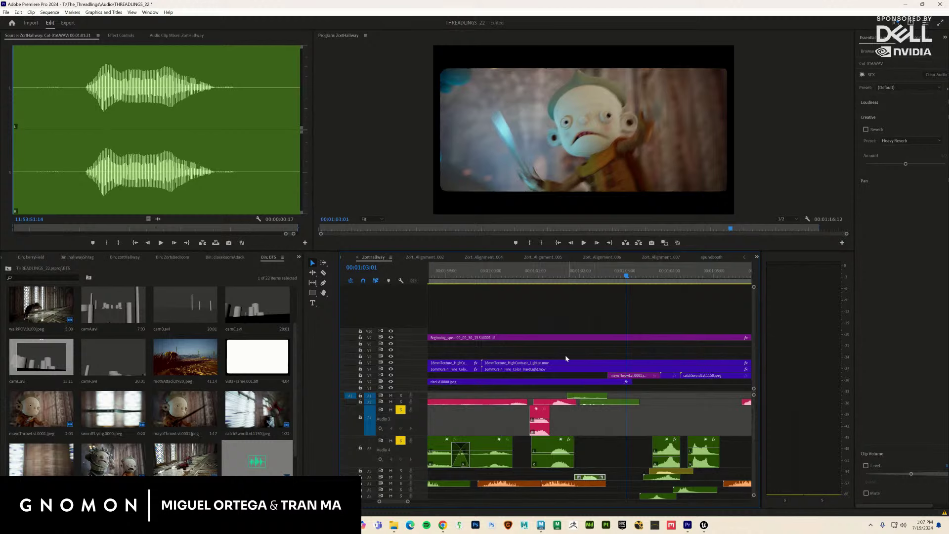
left_click(485, 274)
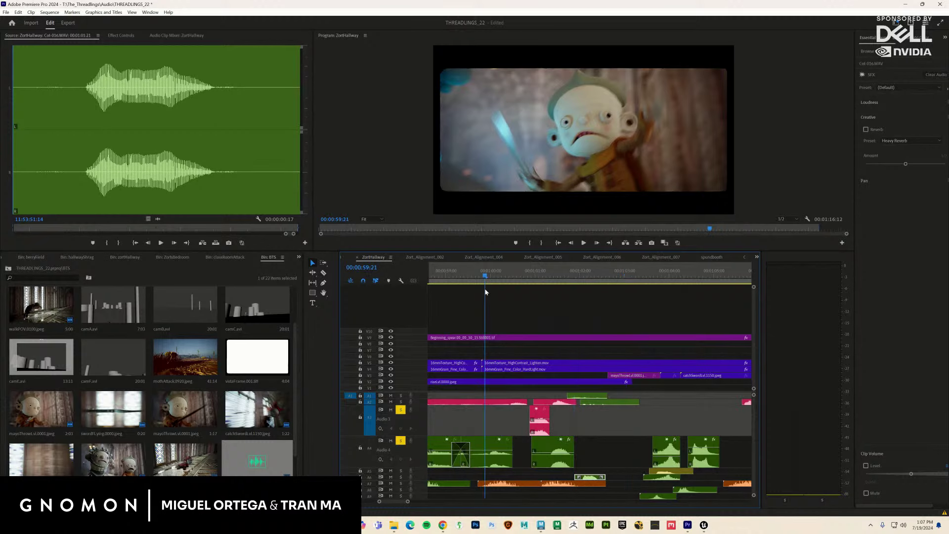
key("space")
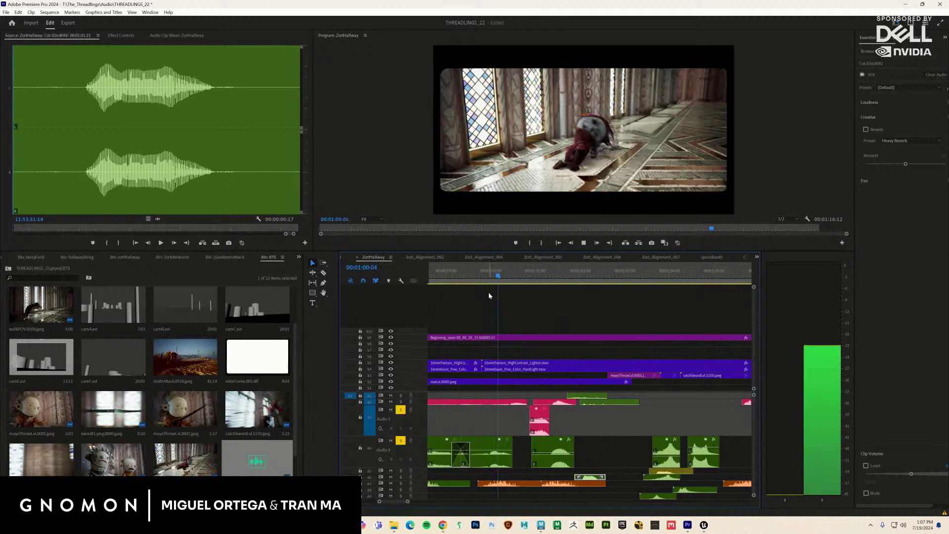
key("space")
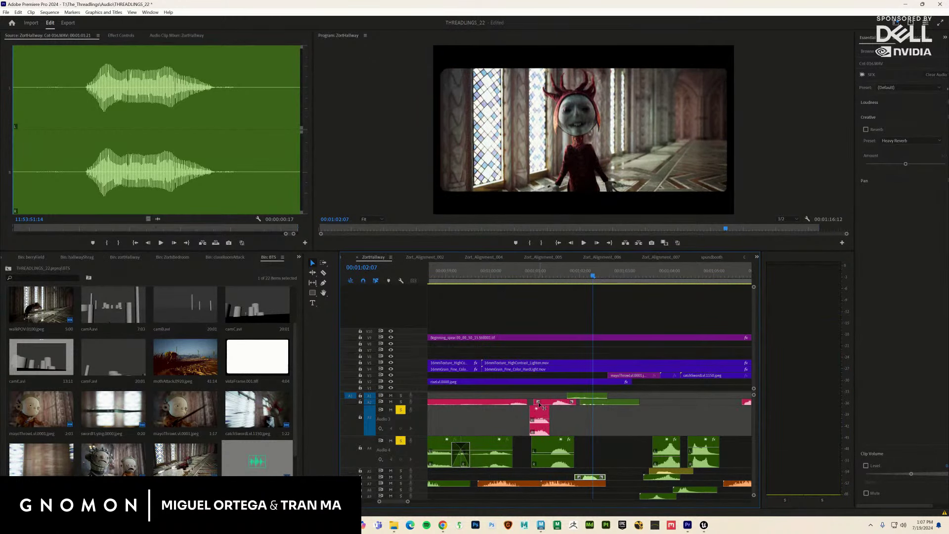
left_click_drag(542, 274, 617, 277)
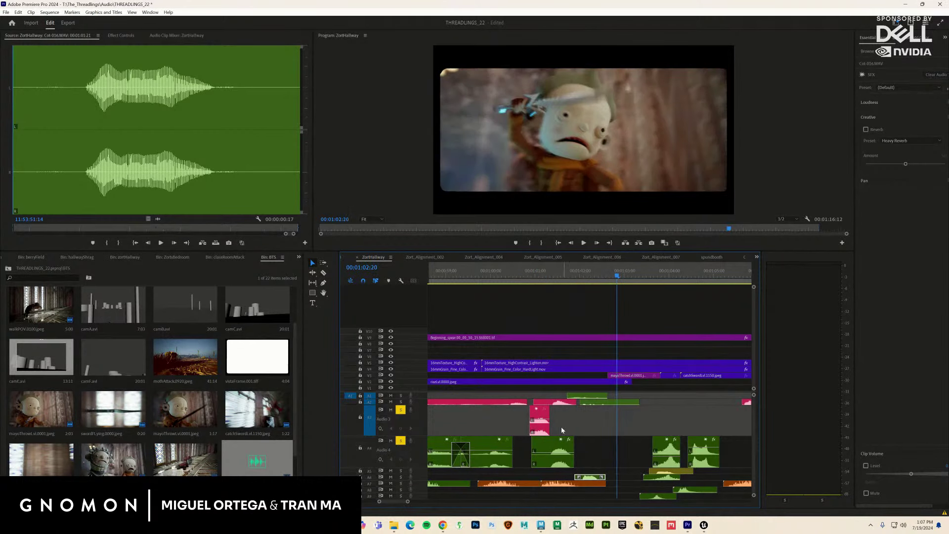
Step: Delete the green Audio 4 clip near 00:01:01:12 and open the yellow Audio 5 clip near 00:01:04 in the source viewer
left_click(561, 452)
key("Delete")
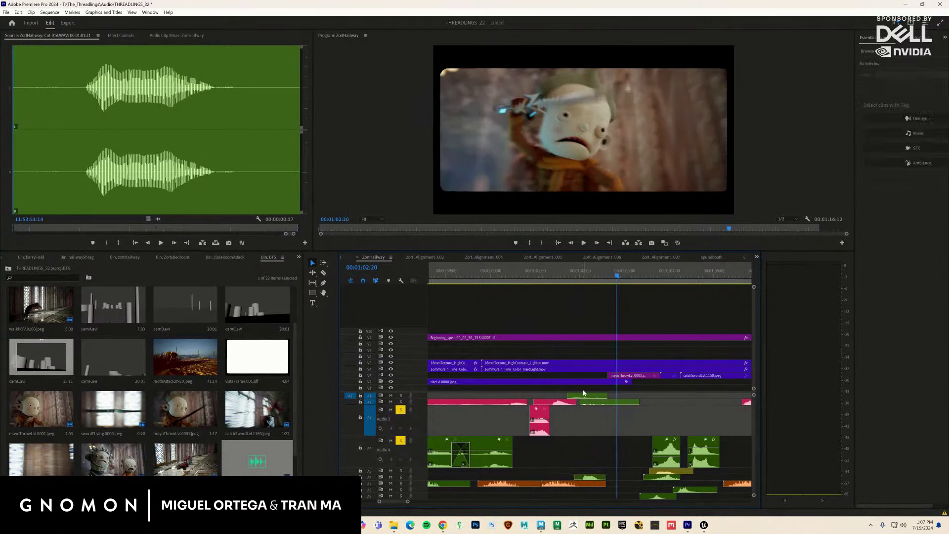
left_click(591, 477)
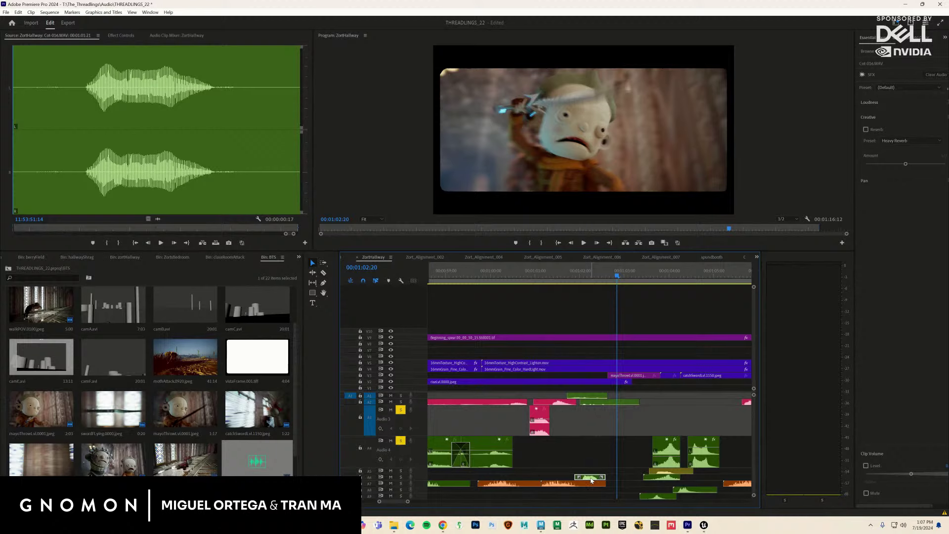
double_click(662, 472)
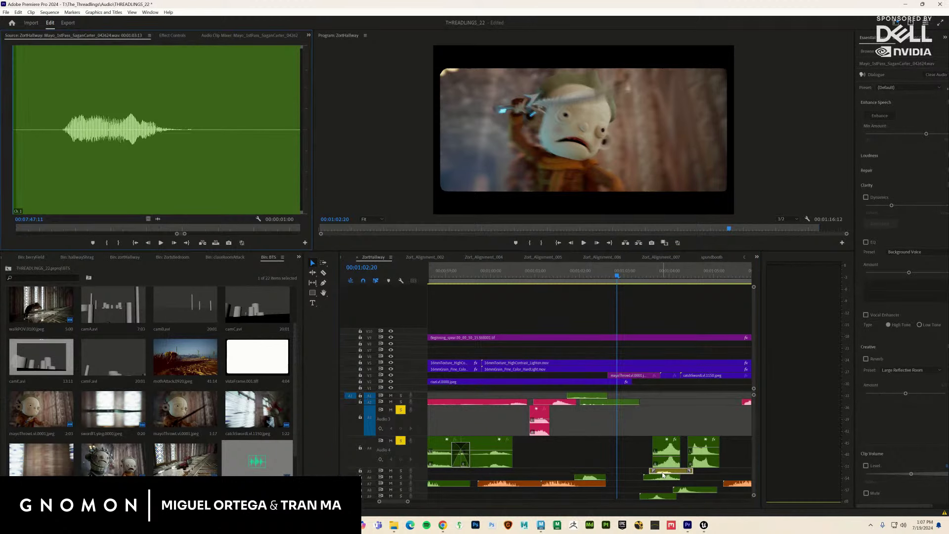
Step: Turn off the Audio 3 and Audio 4 solos while reviewing the ending from about 00:01:02, including full screen, and save the project
left_click(572, 280)
key("space")
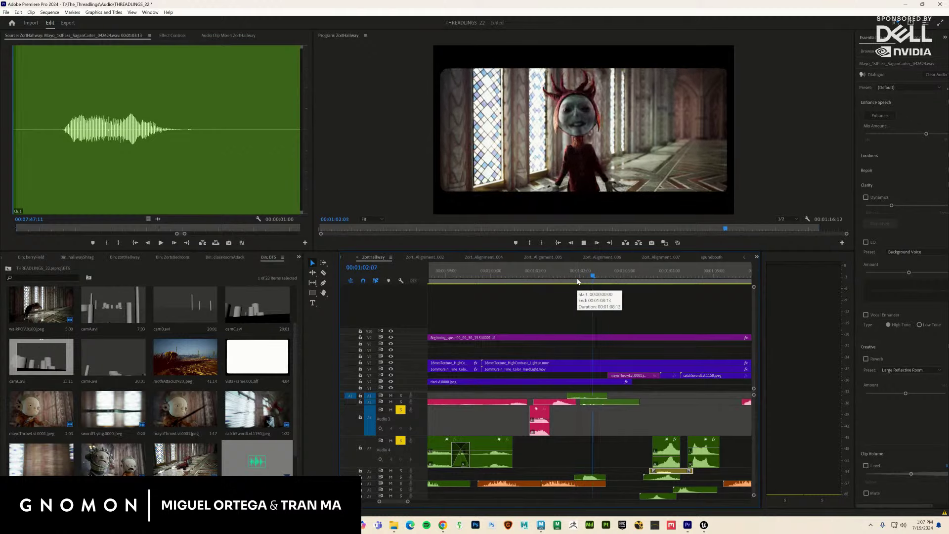
key("space")
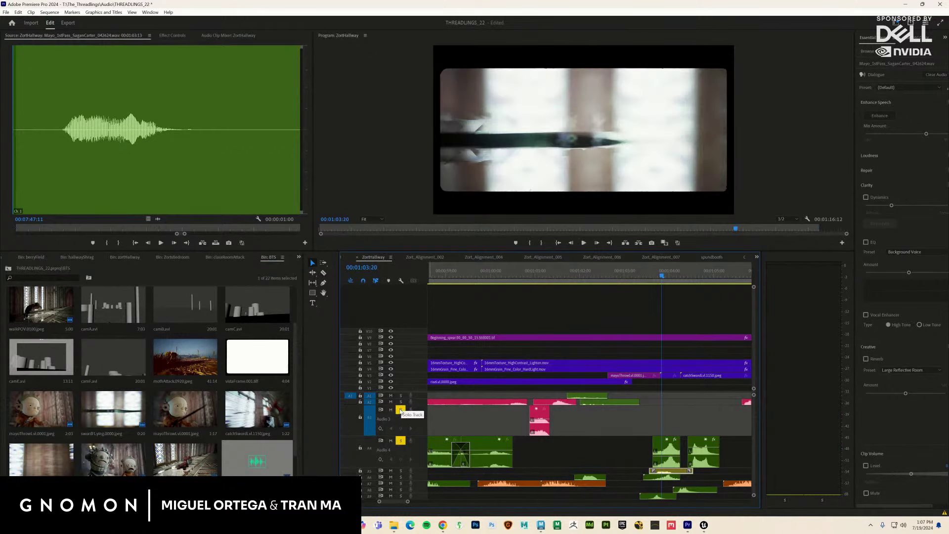
left_click(621, 281)
key("space")
key("ctrl+grave")
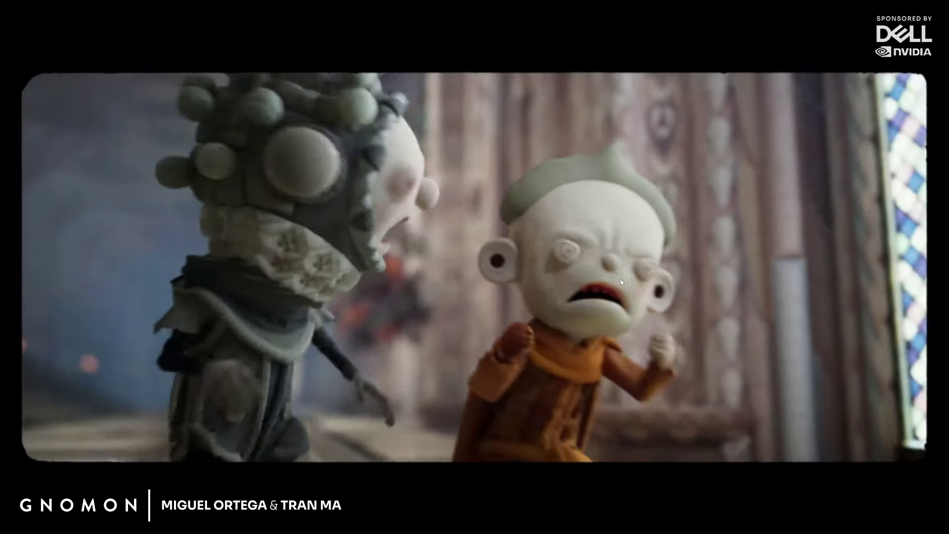
key("space")
key("ctrl+grave")
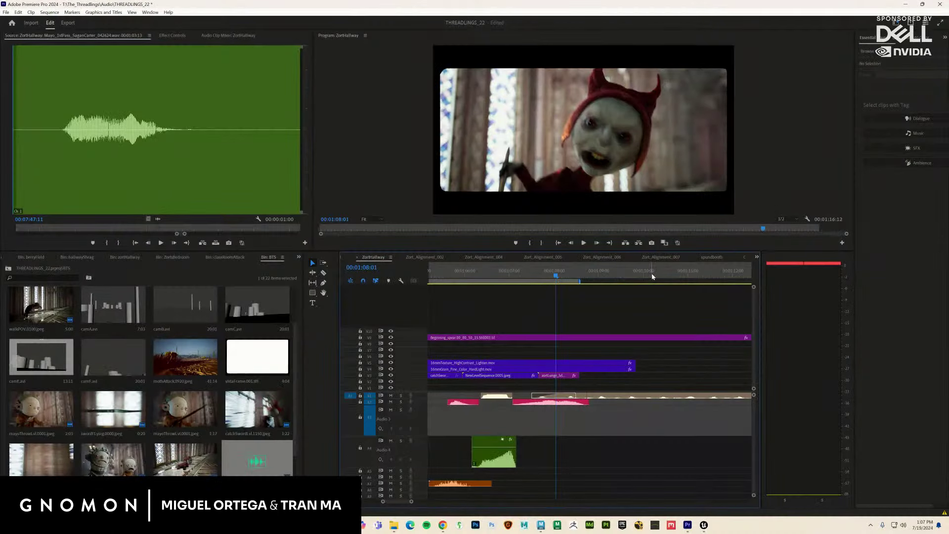
key("ctrl+s")
Step: Review the earlier hallway shots full screen and park the playhead at 00:00:54:04
left_click_drag(556, 272, 477, 302)
key("ctrl+shift+f")
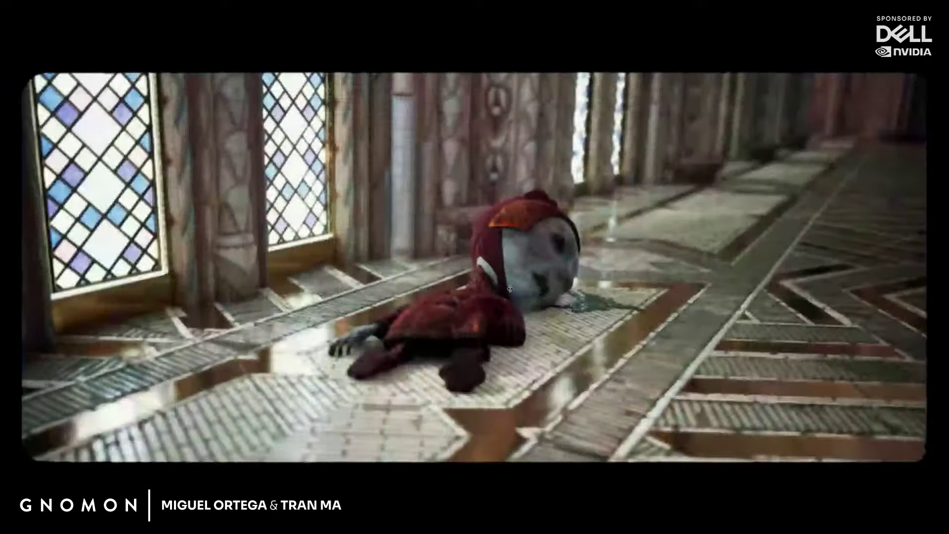
key("Escape")
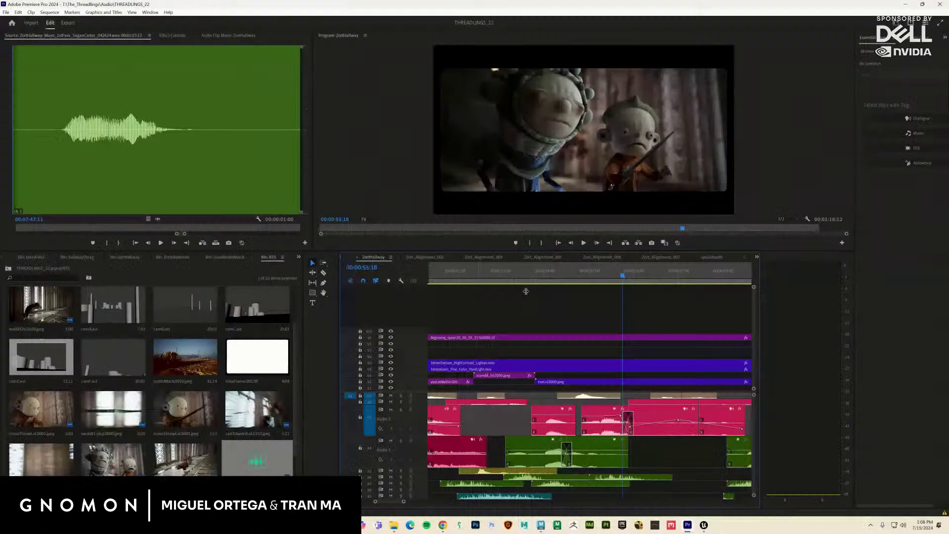
left_click_drag(595, 283, 552, 285)
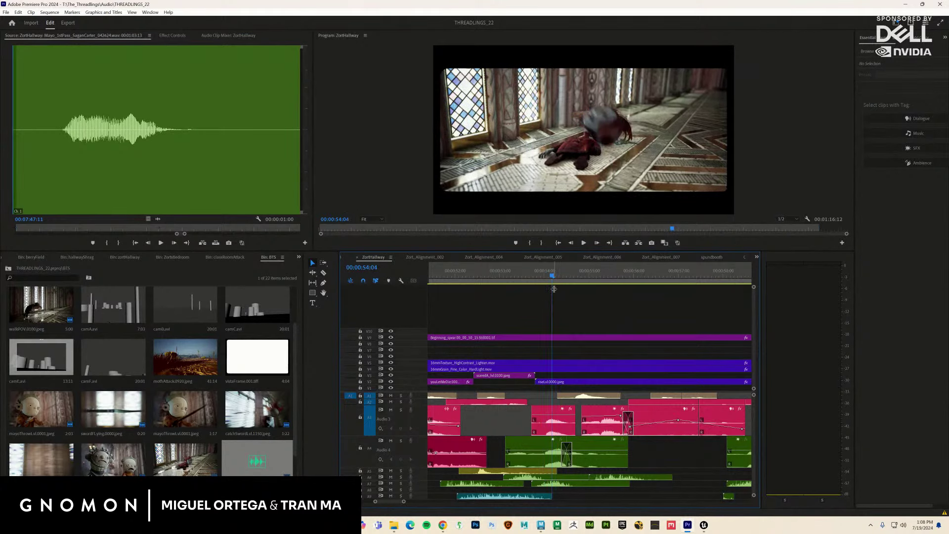
Step: Shift the two joined green Audio 4 clips near 00:00:54 a few frames later and replay them
left_click_drag(376, 502, 381, 502)
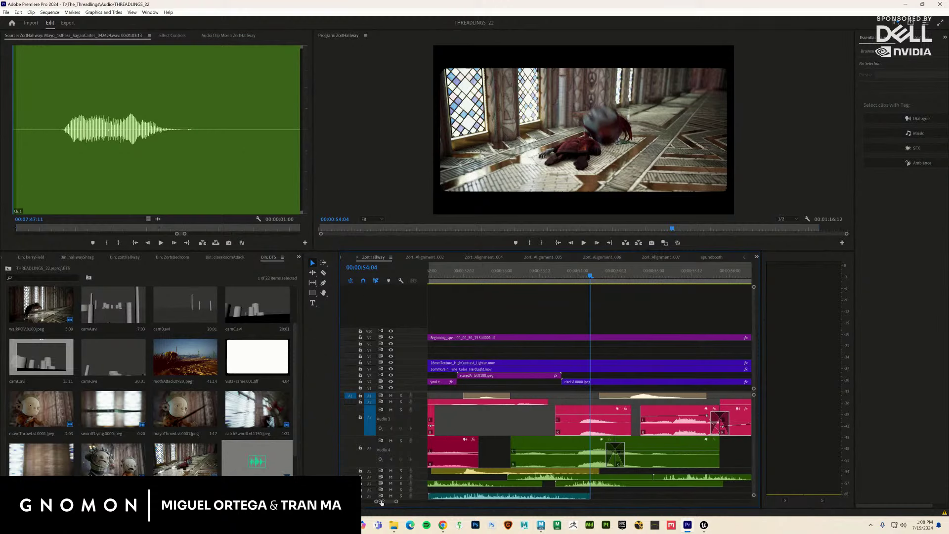
left_click_drag(733, 457, 593, 463)
left_click_drag(651, 464, 660, 465)
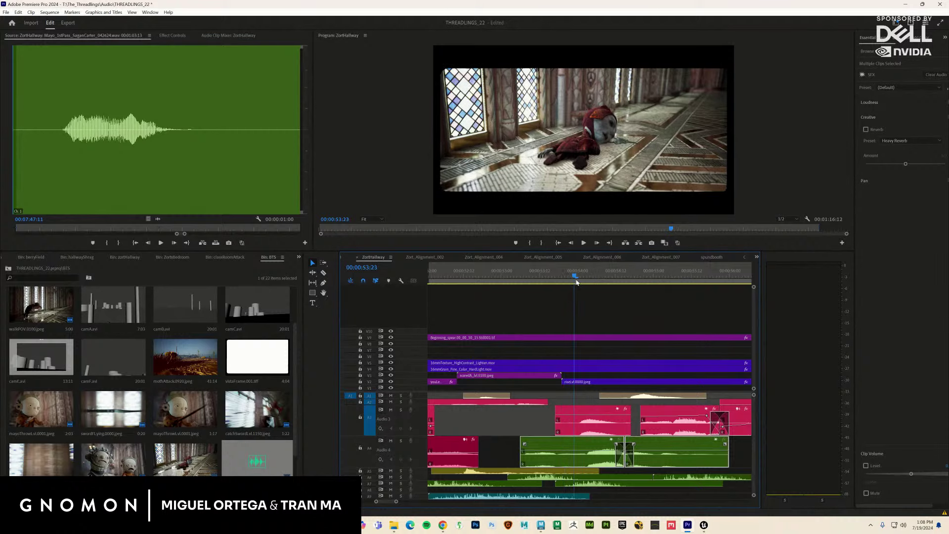
key("space")
key("space")
left_click_drag(634, 276, 594, 293)
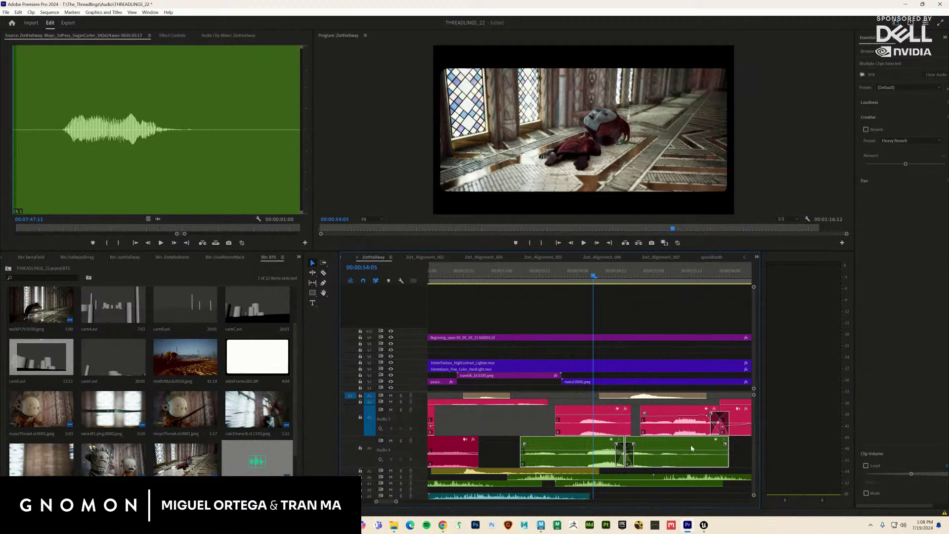
Step: Move the joined green Audio 4 clips earlier so they start at about 00:00:53:00, and replay the passage
left_click_drag(575, 463, 556, 465)
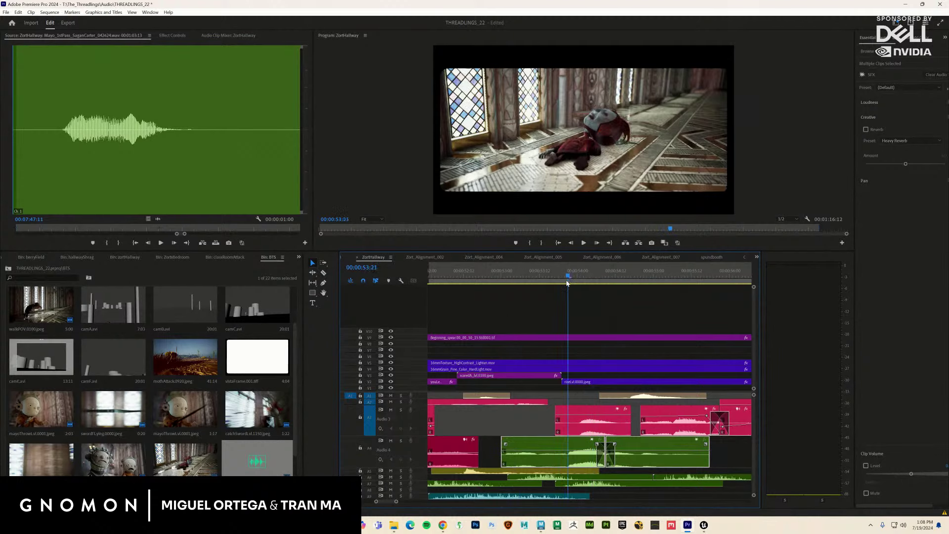
left_click(500, 294)
key("space")
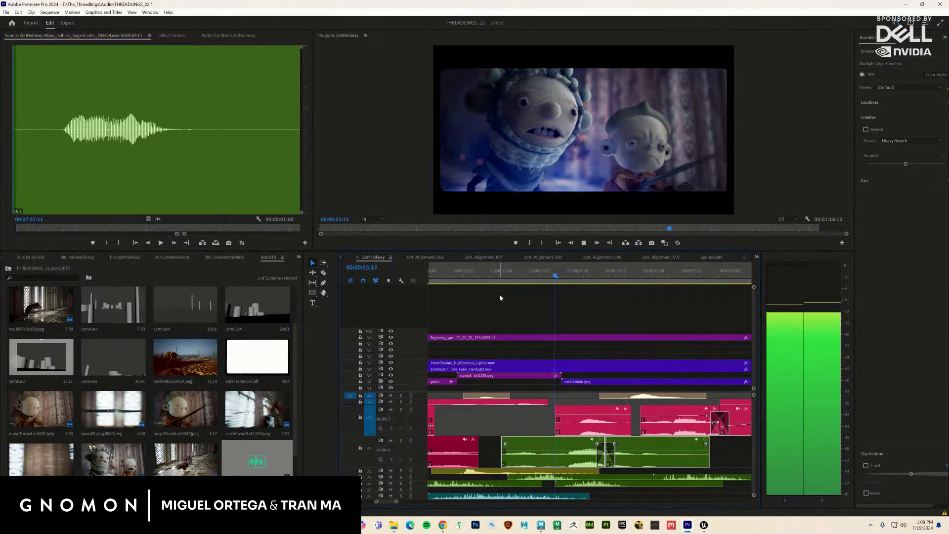
key("space")
left_click(579, 277)
left_click_drag(579, 278, 502, 300)
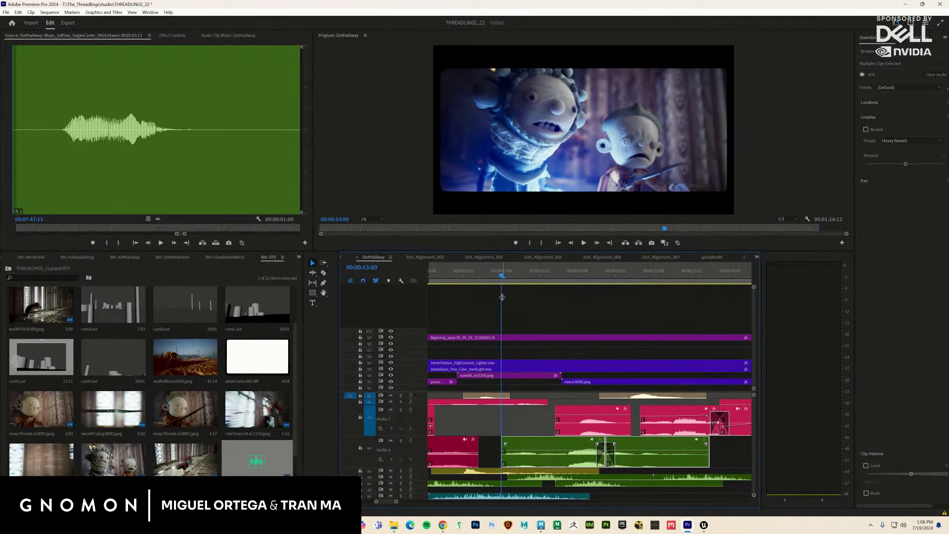
key("space")
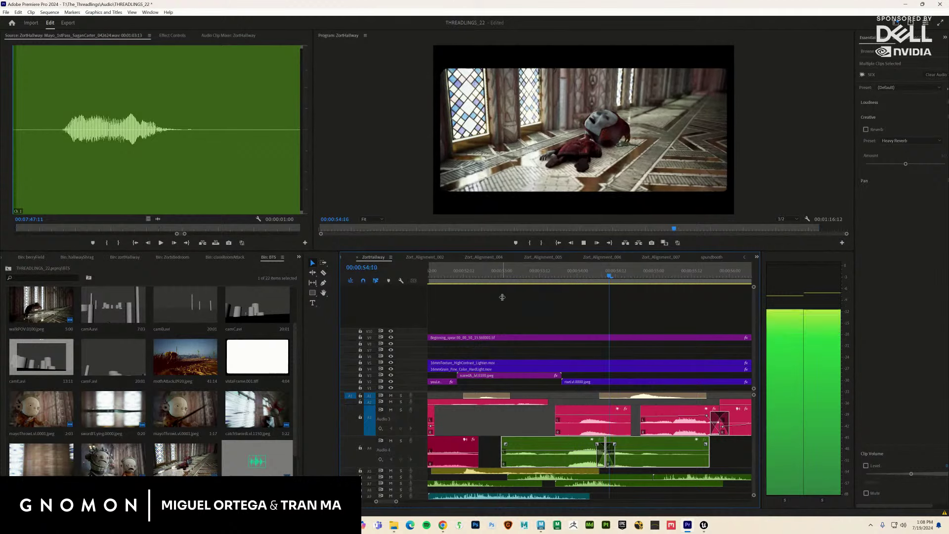
key("space")
left_click_drag(606, 277, 589, 283)
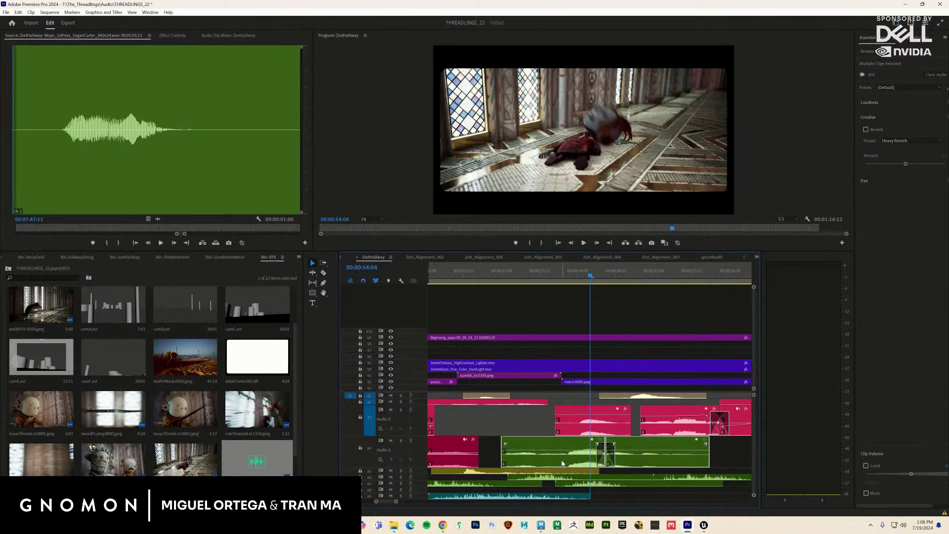
Step: Nudge the joined green Audio 4 clips about one frame earlier and play the sequence from about 00:00:53:00
left_click_drag(562, 463, 560, 463)
left_click(548, 275)
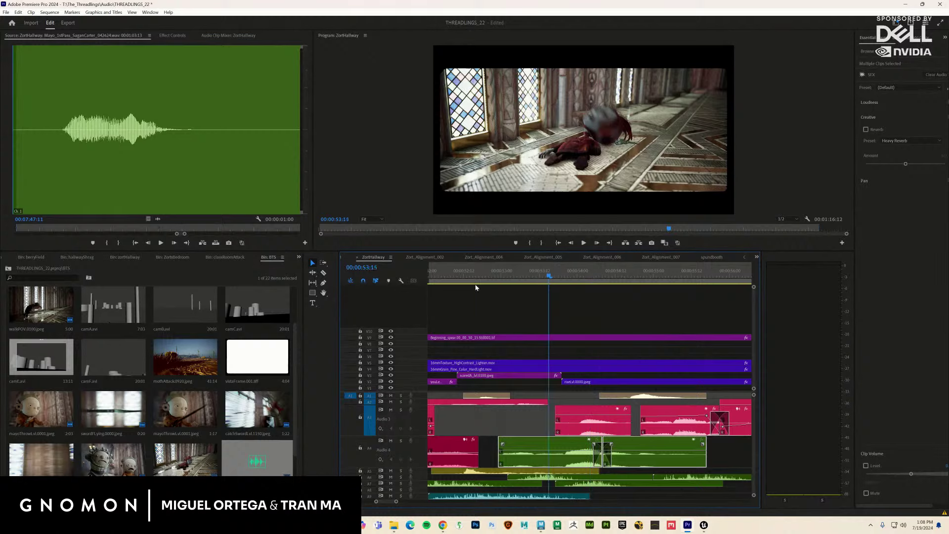
left_click(503, 286)
key("space")
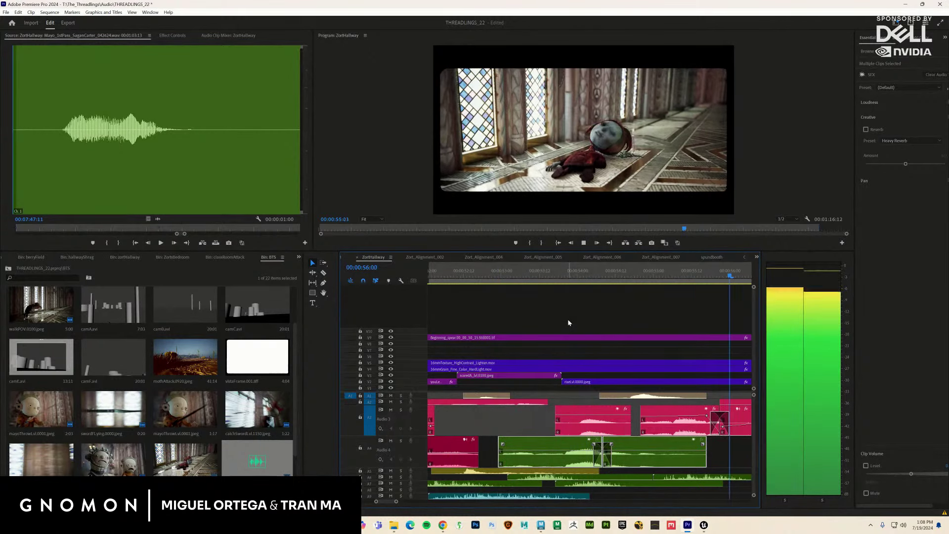
key("space")
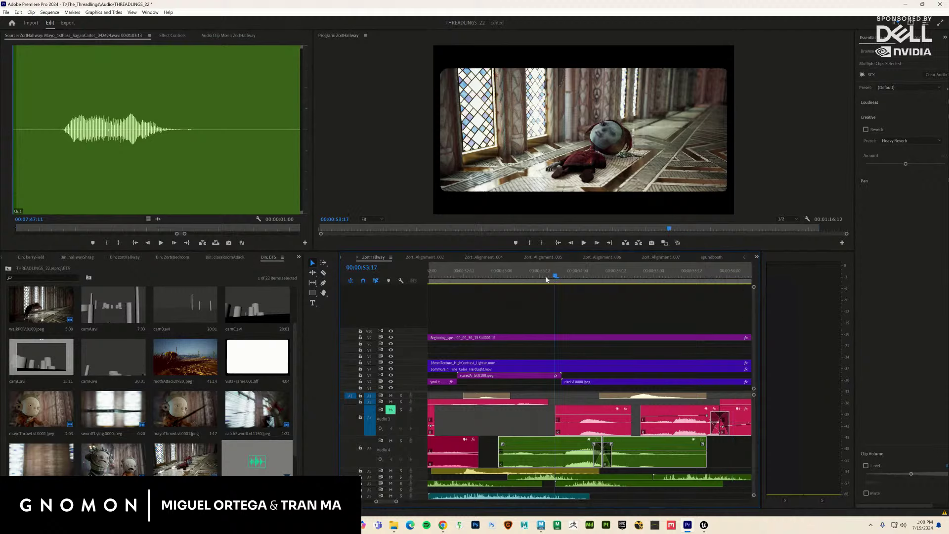
Step: Listen to the passage from about 00:00:53:01 with Audio 3 muted and return the playhead to 00:00:53:22
left_click(506, 284)
key("space")
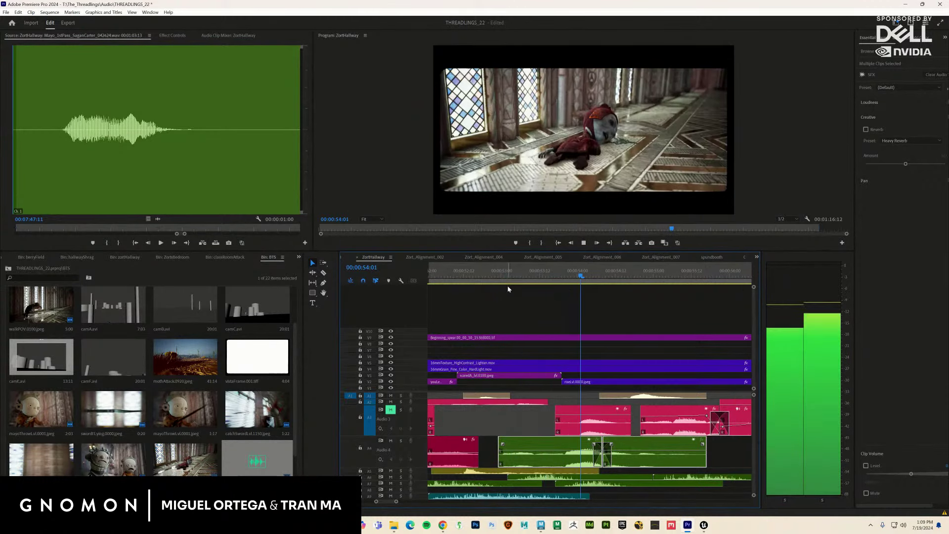
key("space")
left_click_drag(593, 275, 571, 284)
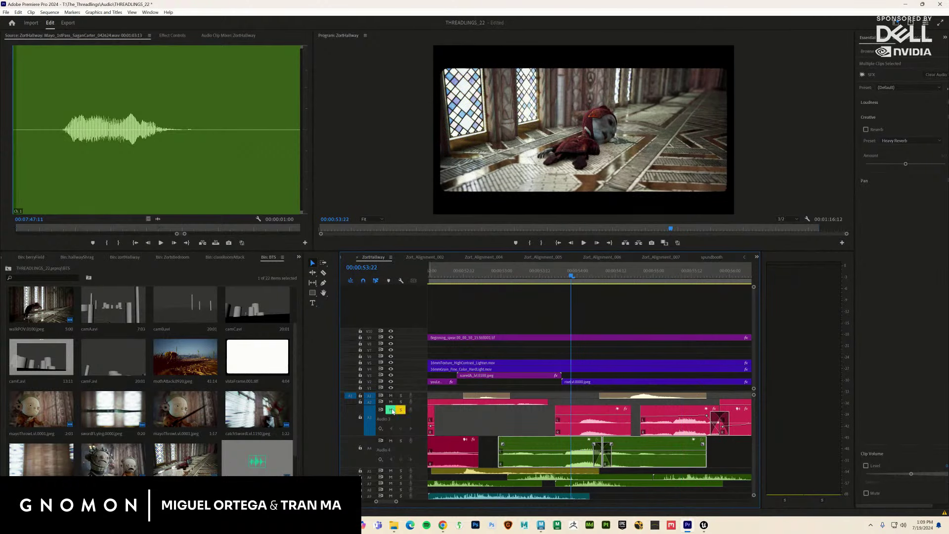
Step: Unmute and solo Audio 3, and play its clips from about 00:00:53:20
left_click(601, 275)
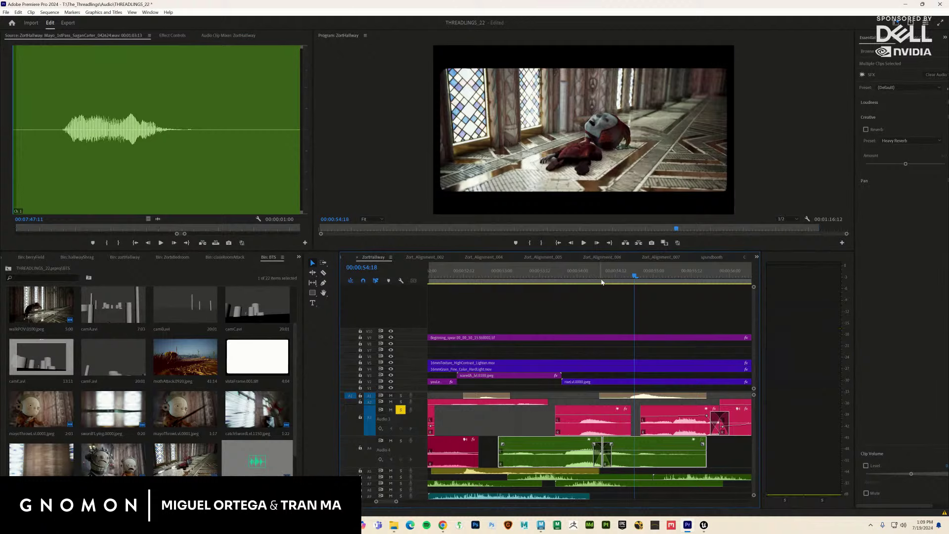
left_click_drag(591, 278, 566, 289)
key("space")
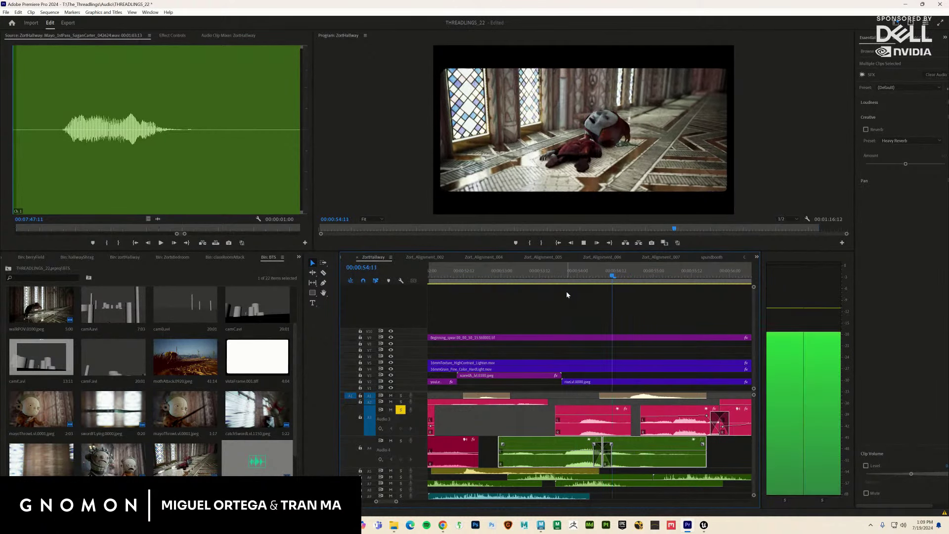
key("space")
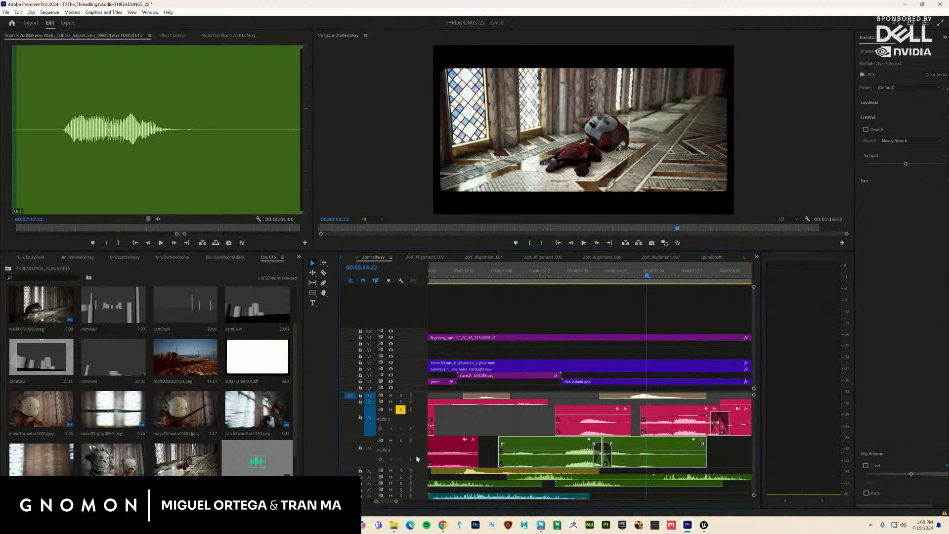
Step: Solo Audio 4 alongside Audio 3 and replay both tracks from about 00:00:53:13
left_click_drag(562, 285, 541, 289)
key("space")
key("space")
left_click(558, 290)
Step: Delete the first of the two joined green clips on Audio 4 near 00:00:53 and replay the passage from about 00:00:53:17
left_click_drag(720, 451, 667, 461)
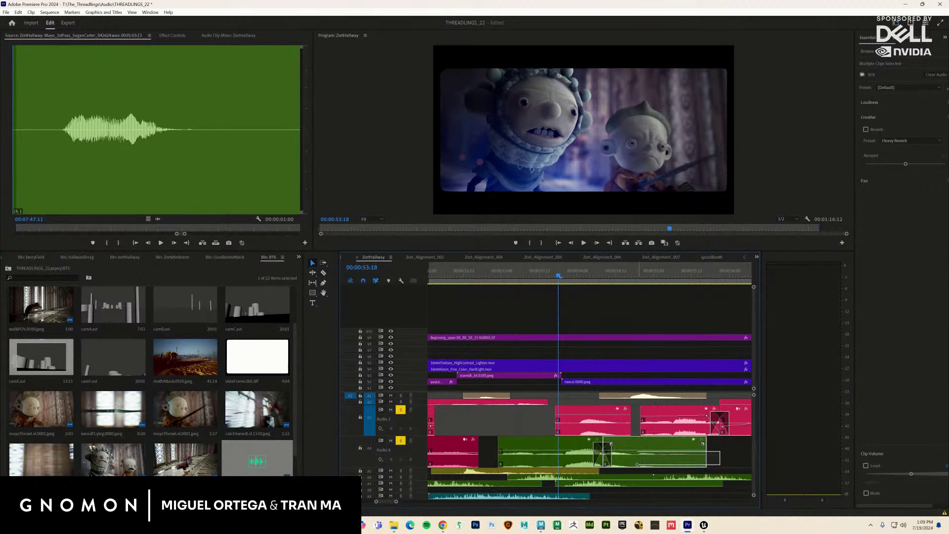
left_click(549, 465)
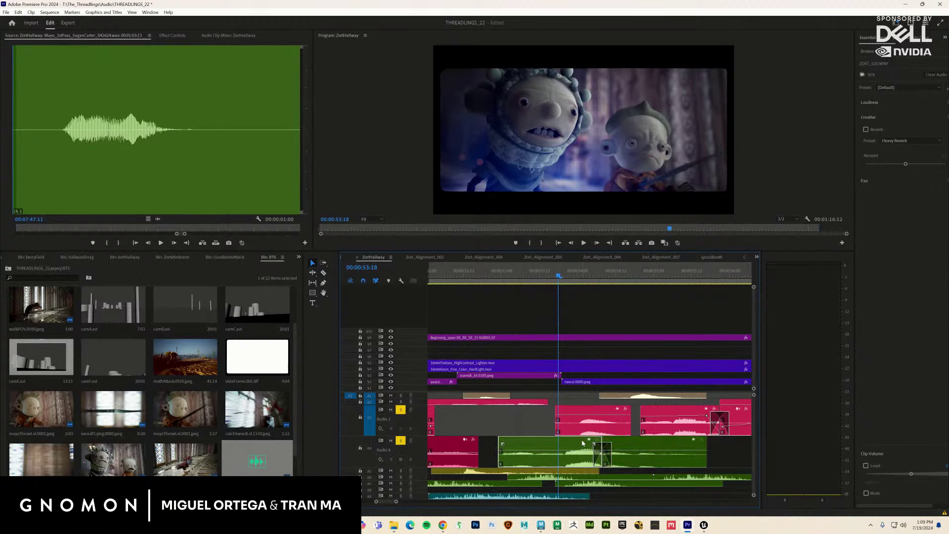
key("Delete")
left_click(555, 286)
key("space")
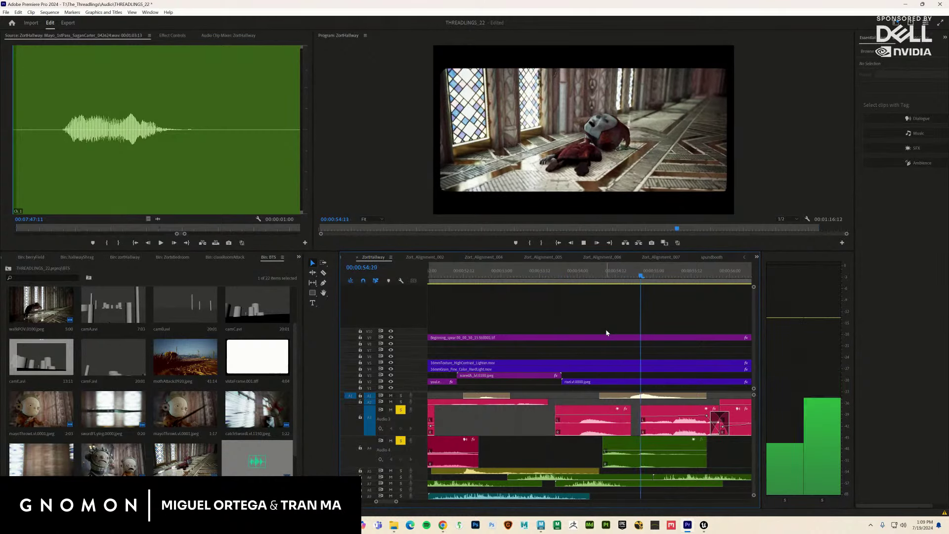
key("space")
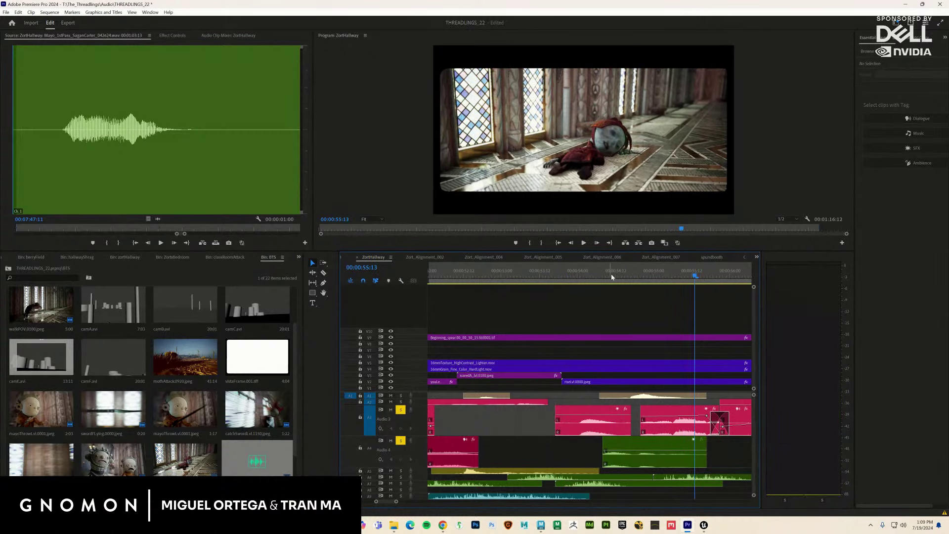
Step: Shift the green clip on Audio 4 to start at 00:00:54:12 and move the preceding pink Audio 3 clip down against it
mouse_move(612, 276)
left_mouse_down()
mouse_move(587, 277)
mouse_move(616, 290)
left_mouse_up()
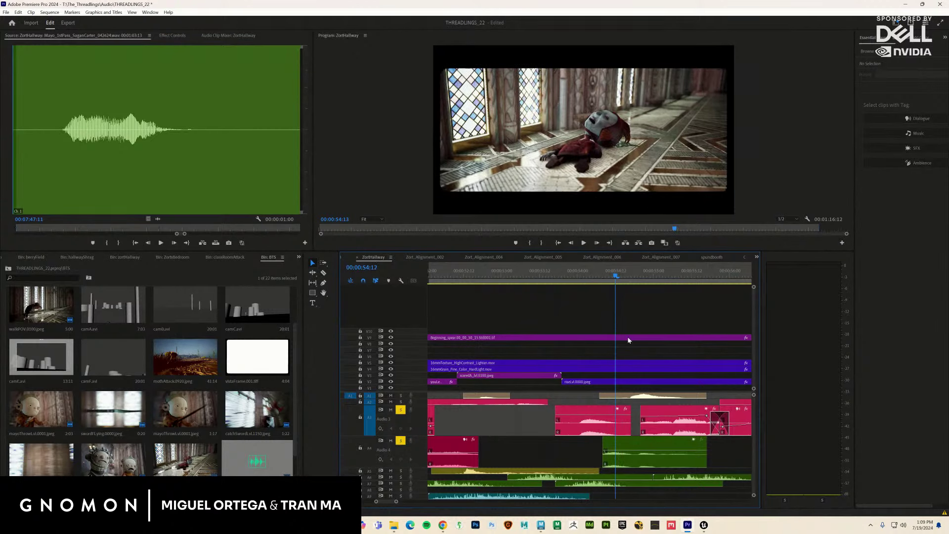
left_click_drag(644, 445, 653, 449)
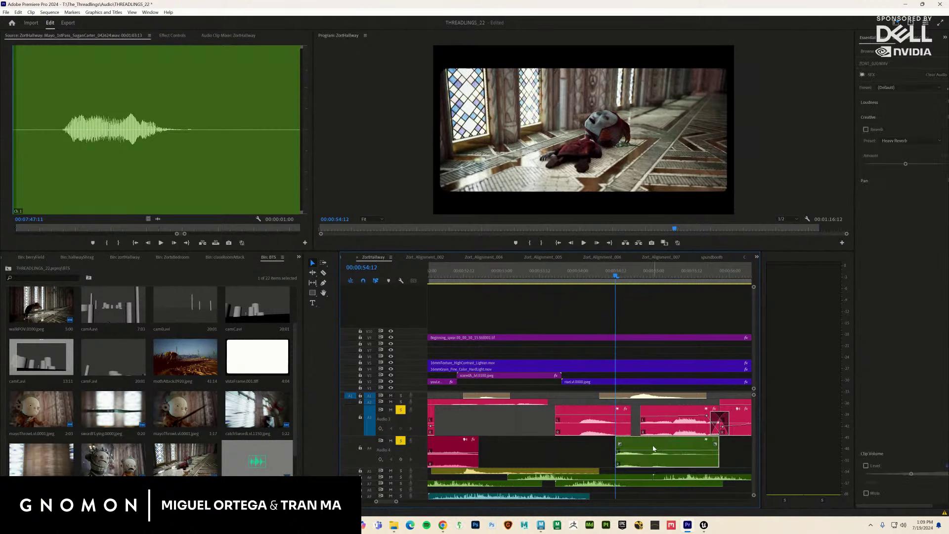
mouse_move(604, 432)
left_mouse_down()
mouse_move(599, 444)
mouse_move(625, 426)
mouse_move(603, 448)
left_mouse_up()
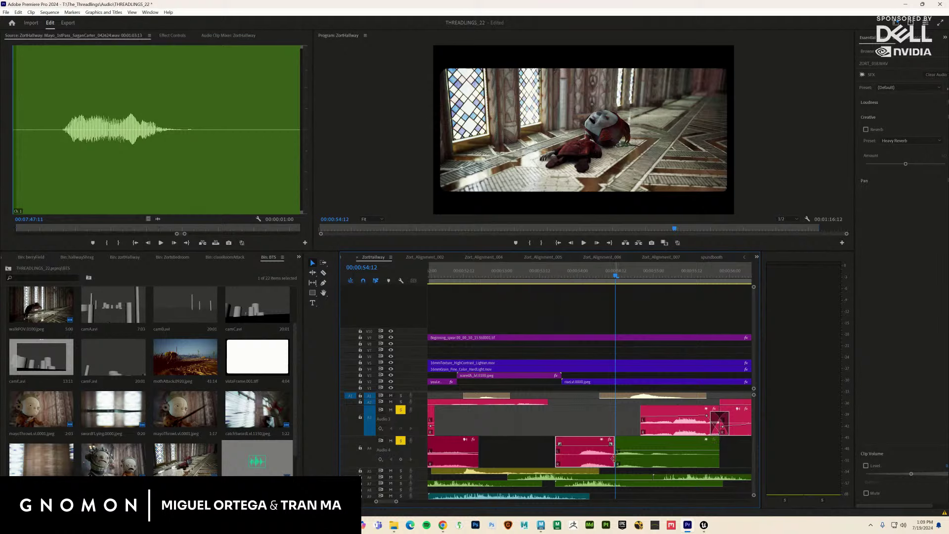
Step: Add a short audio crossfade between the two joined Audio 4 clips at 00:00:54:12 and play through it
right_click(613, 459)
left_click(642, 447)
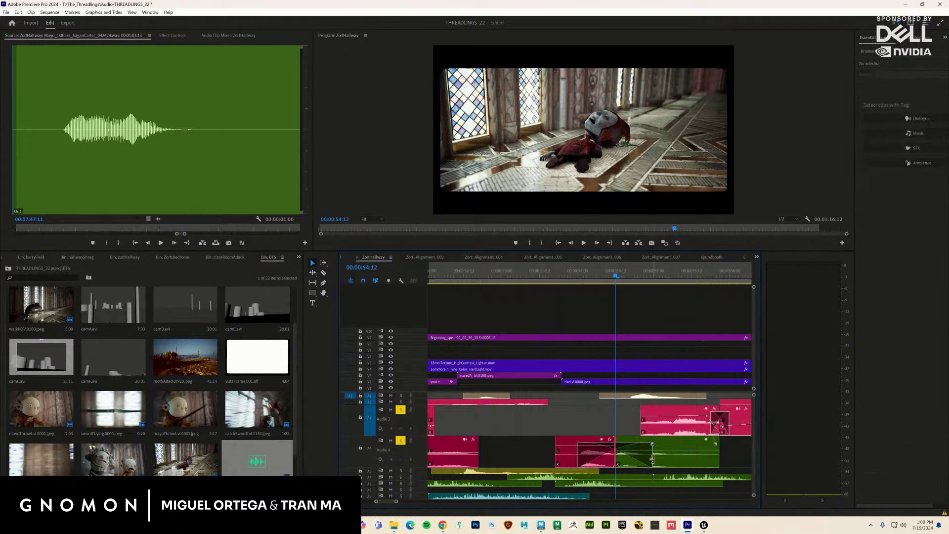
left_click_drag(652, 459, 630, 460)
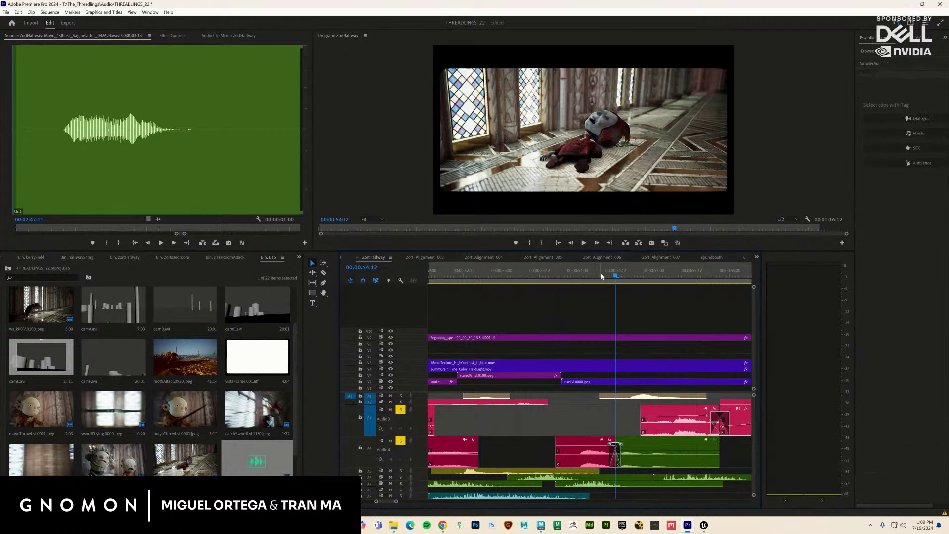
key("space")
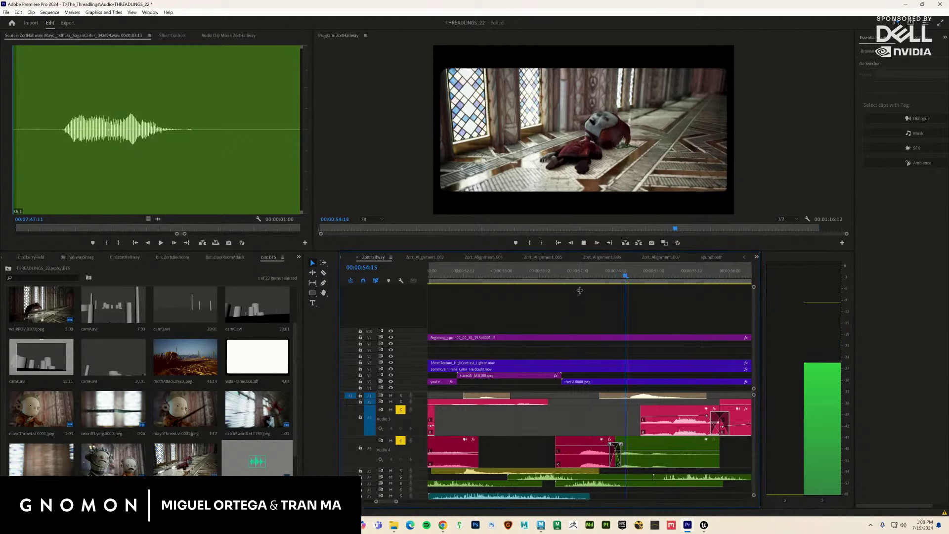
key("space")
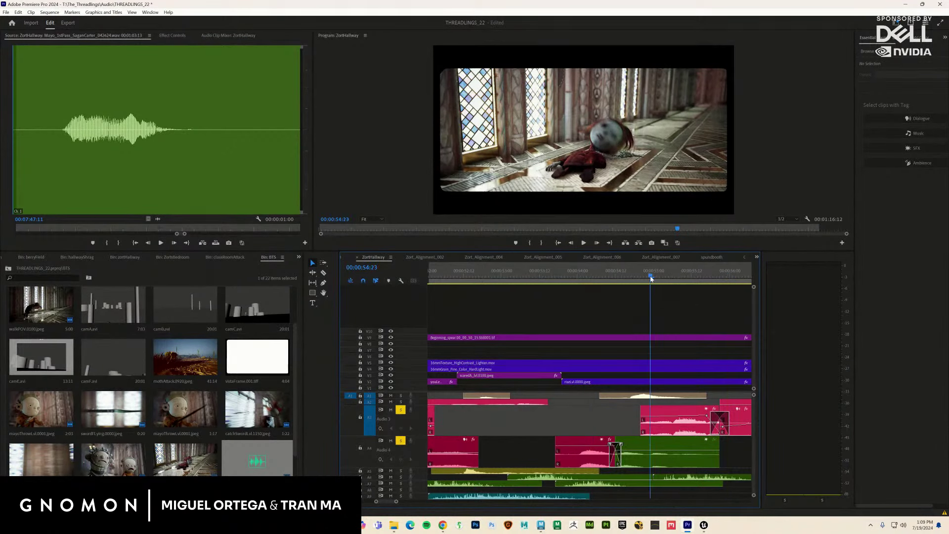
left_click(628, 277)
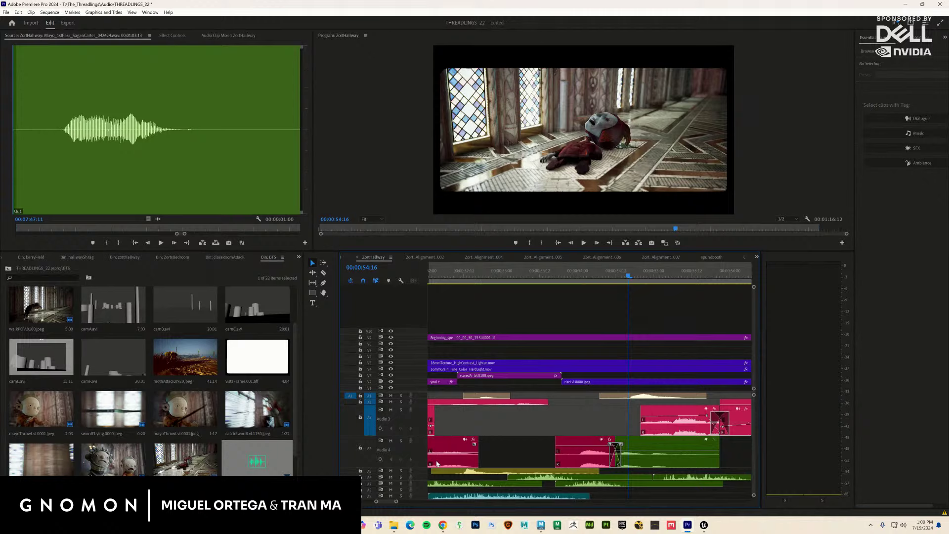
Step: Label the two crossfaded clips on Audio 4 with the Rose colour
left_click_drag(738, 464, 593, 455)
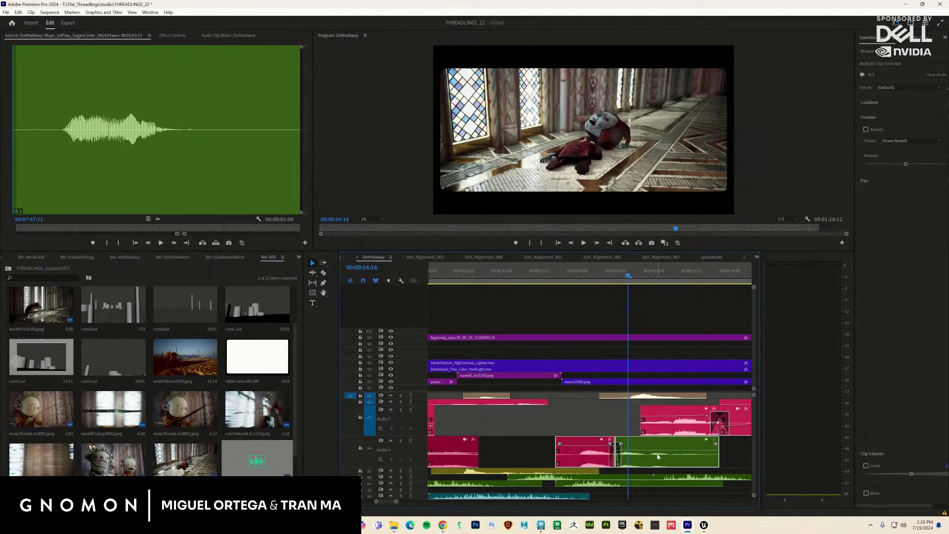
right_click(657, 459)
mouse_move(717, 323)
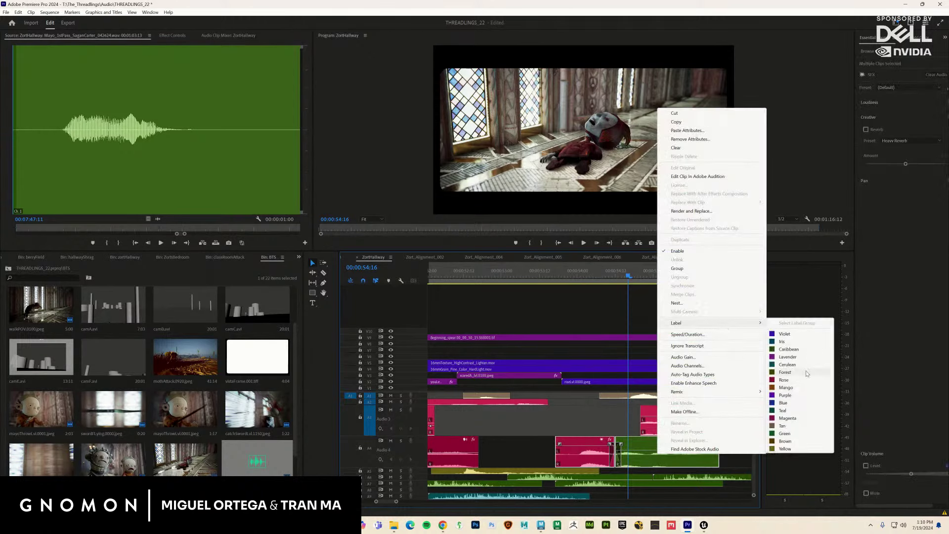
left_click(801, 381)
left_click(511, 454)
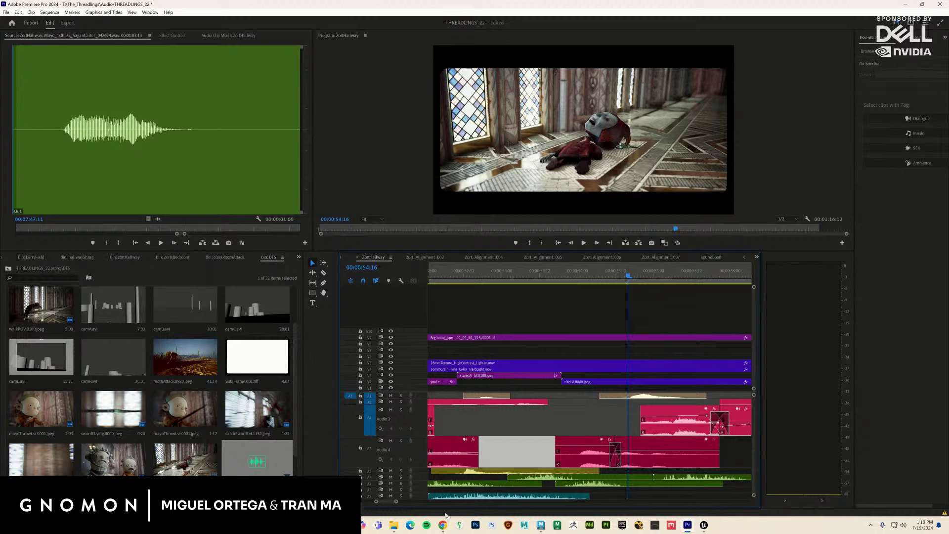
Step: Play the sequence through to about 00:01:05:14, replay the sword passage from about 00:01:03:22, and save the project
left_click_drag(395, 503, 445, 503)
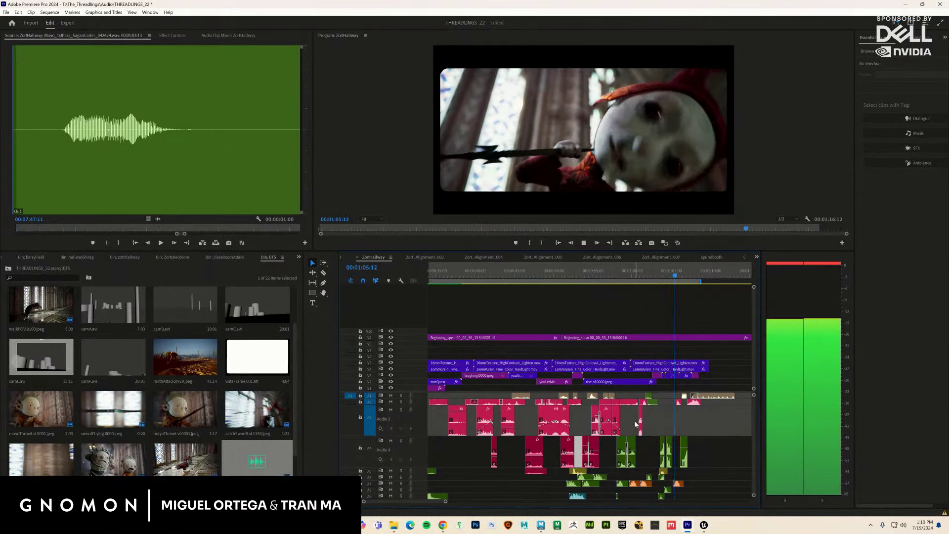
key("space")
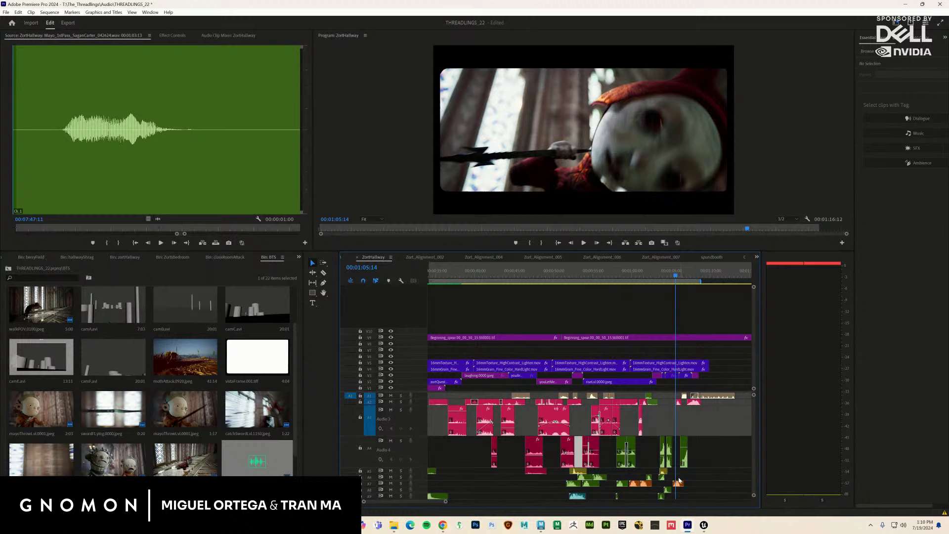
key("Left")
left_click_drag(671, 278, 661, 281)
key("space")
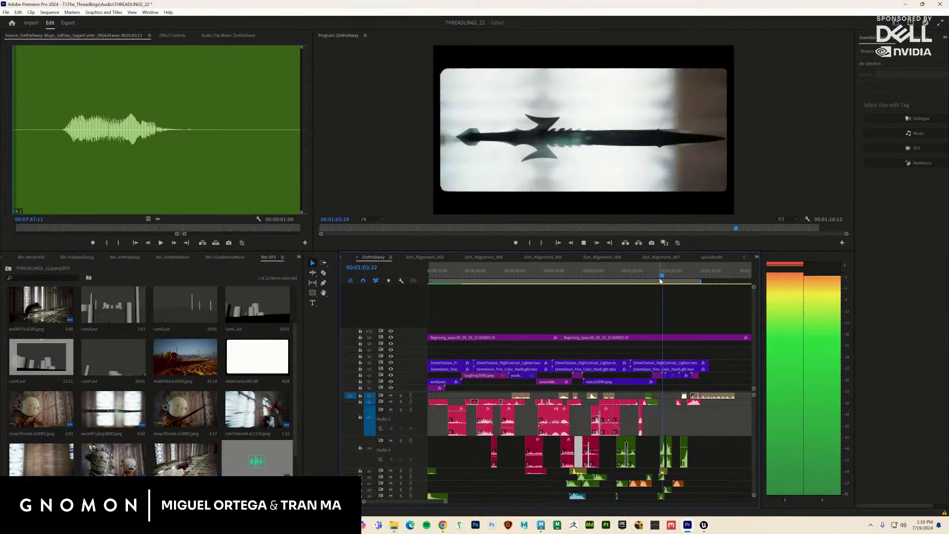
key("space")
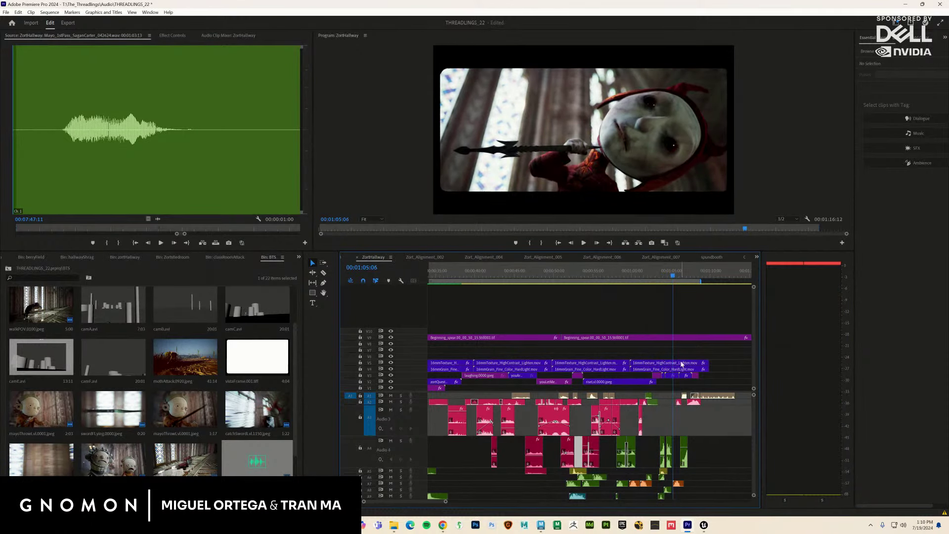
key("ctrl+s")
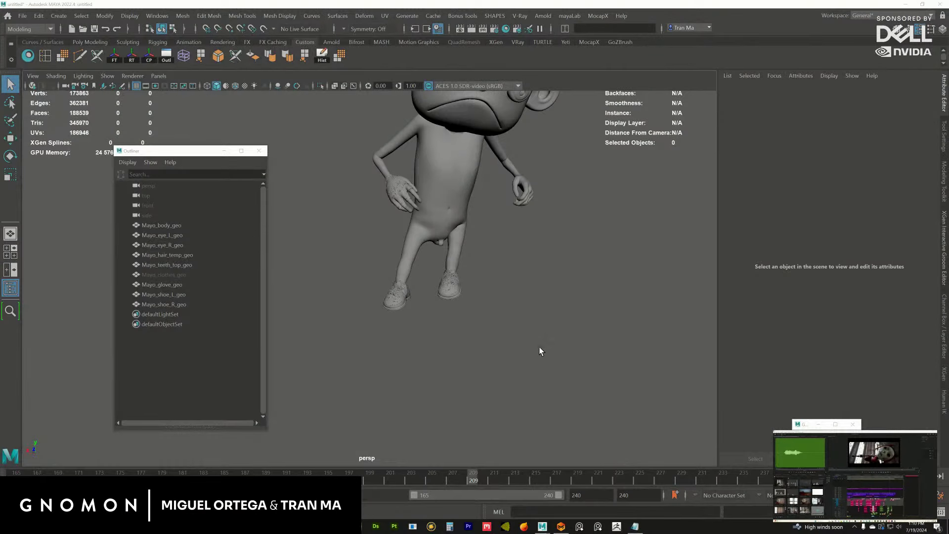
Step: Switch to Maya and scrub the Mayo character's animation through the timeline to examine its poses and movement
left_click_drag(533, 345, 451, 330, "alt")
left_click_drag(346, 237, 302, 231, "alt")
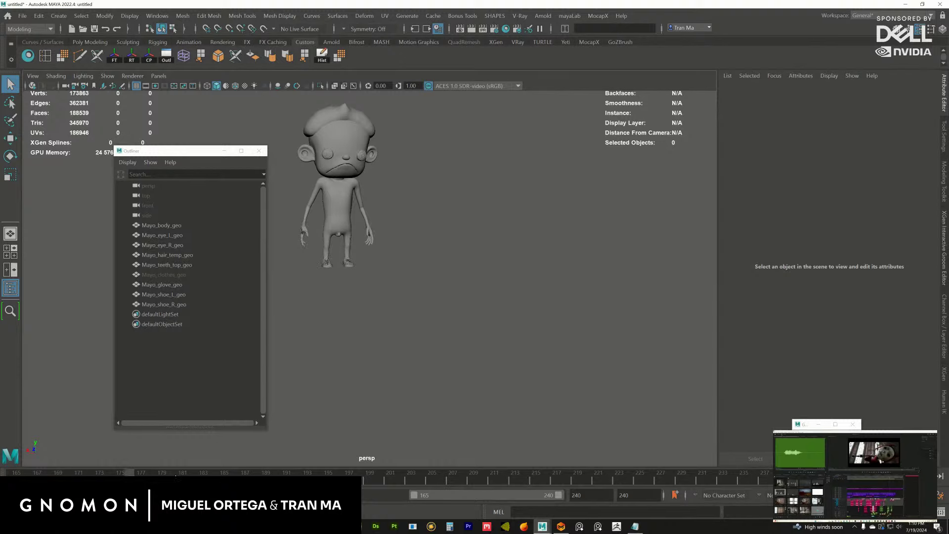
mouse_move(286, 474)
left_mouse_down()
mouse_move(481, 475)
mouse_move(645, 502)
mouse_move(521, 491)
mouse_move(606, 502)
mouse_move(770, 478)
left_mouse_up()
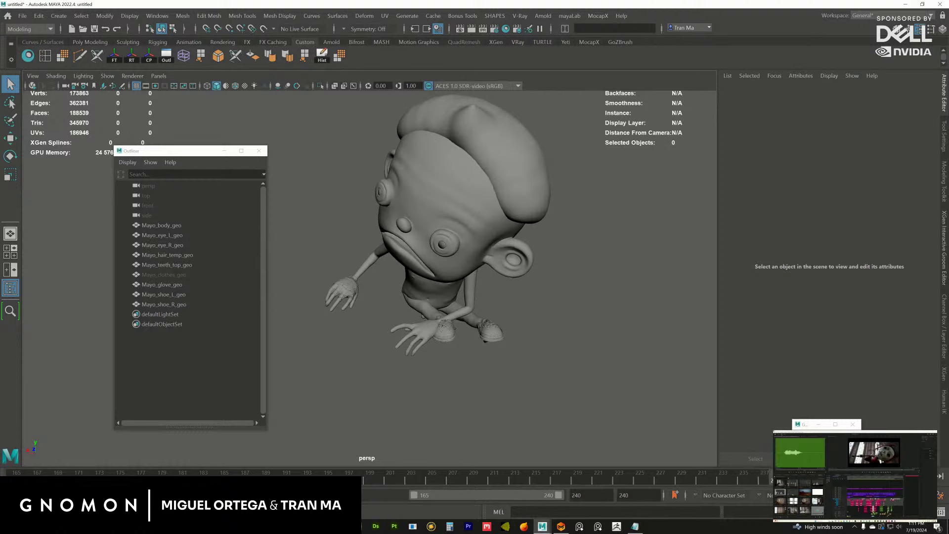
left_click_drag(616, 490, 721, 470)
scroll(567, 440, "up", 5)
left_click_drag(433, 376, 400, 353, "alt")
Step: Select Mayo_body_geo and examine its Alembic animation by scrubbing and playing between about frames 198 and 236
left_click(432, 325)
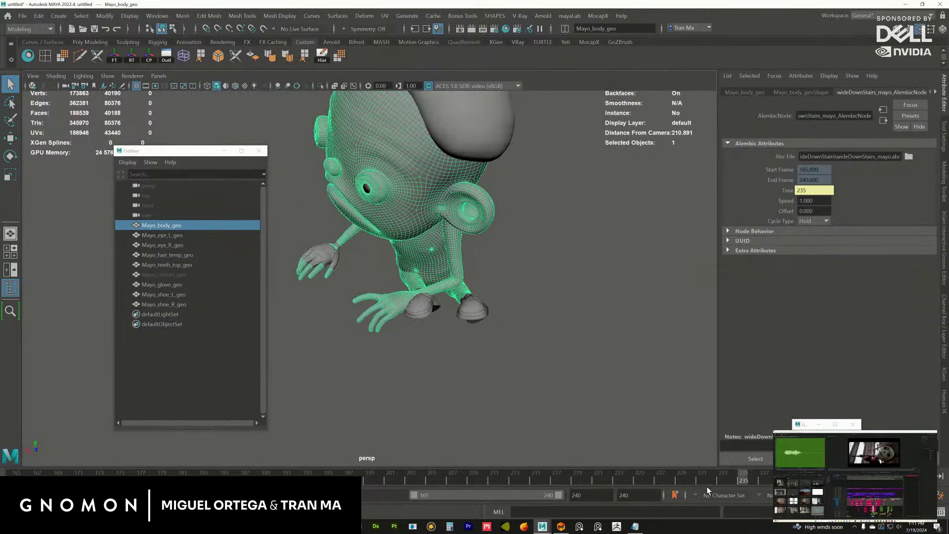
left_click_drag(593, 485, 392, 488)
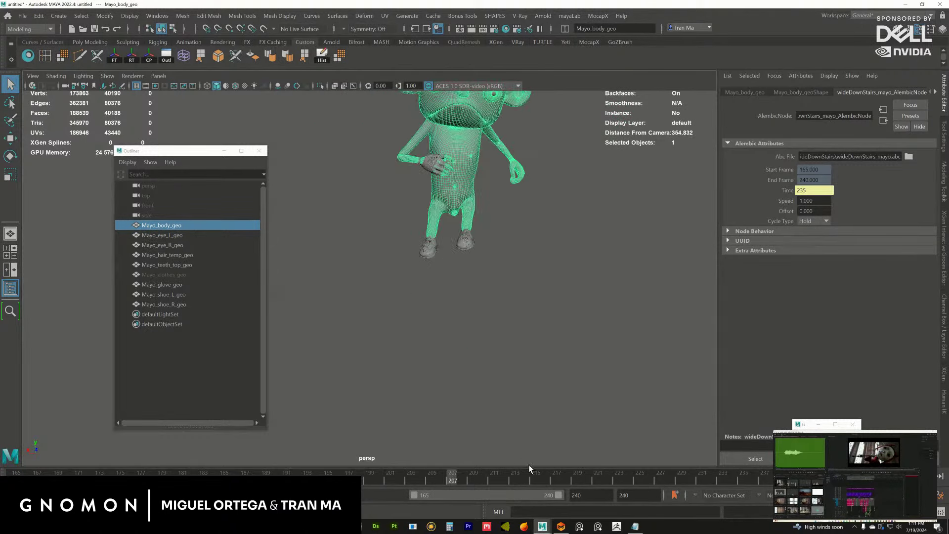
key("alt+v")
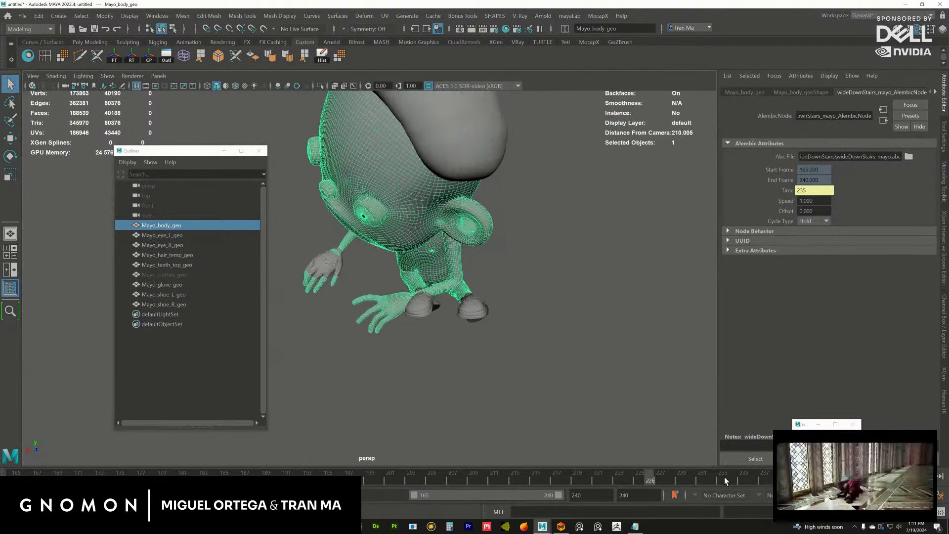
left_click_drag(525, 346, 504, 443, "alt")
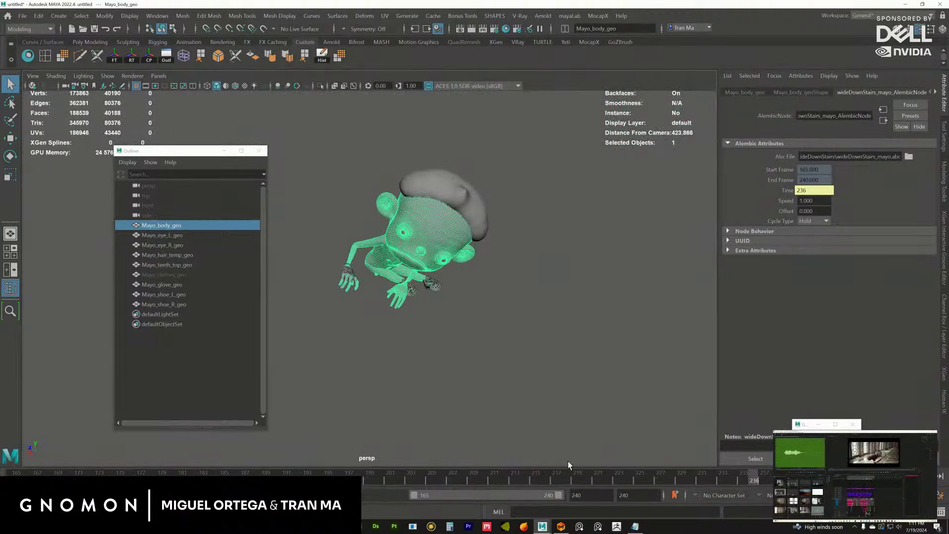
left_click_drag(627, 486, 359, 486)
left_click_drag(515, 394, 470, 404, "alt")
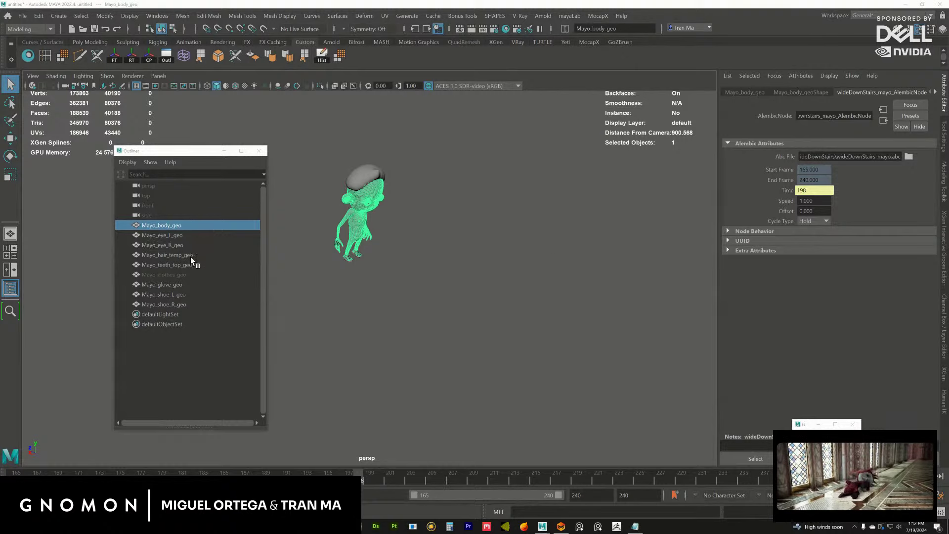
Step: Group all Mayo geometry from Mayo_body_geo through Mayo_shoe_R_geo and scrub the grouped animation to frame 236
left_click(164, 306, "shift")
key("ctrl+g")
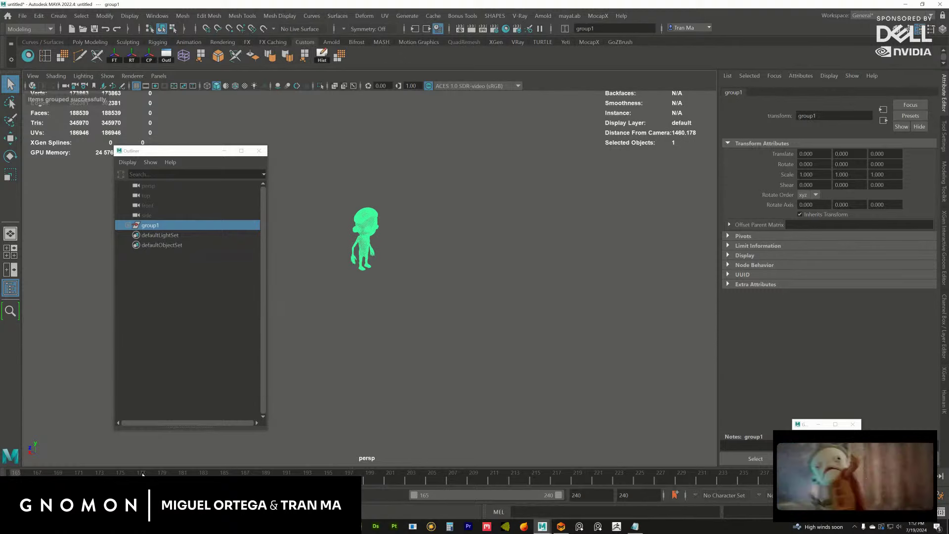
left_click_drag(442, 482, 661, 470)
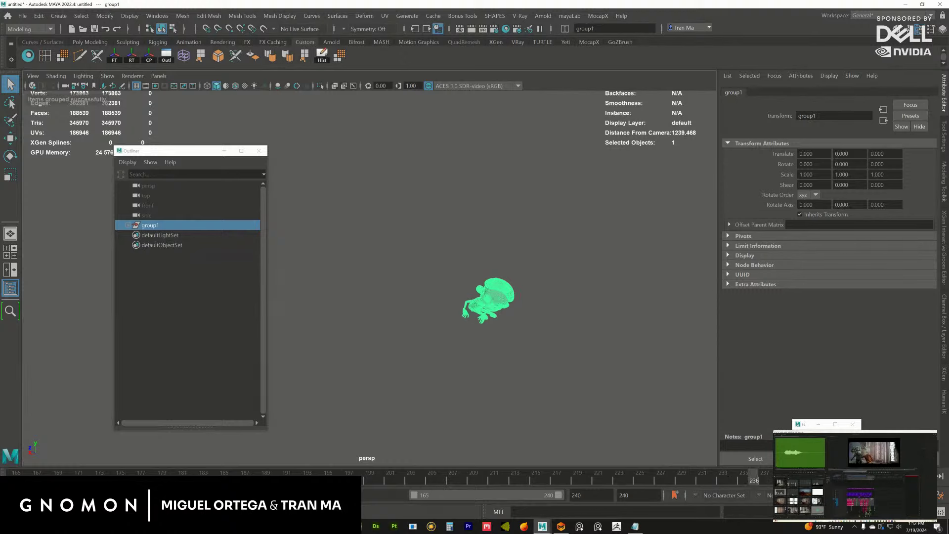
Step: Select the perspective camera and open its perspShape attributes to examine the clip plane settings
key("w")
right_click_drag(505, 356, 384, 307, "alt")
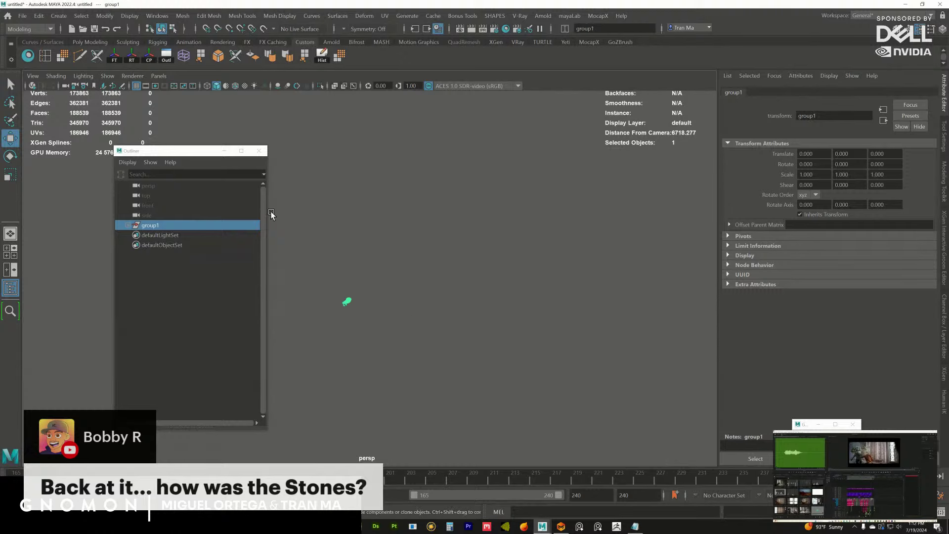
left_click(33, 75)
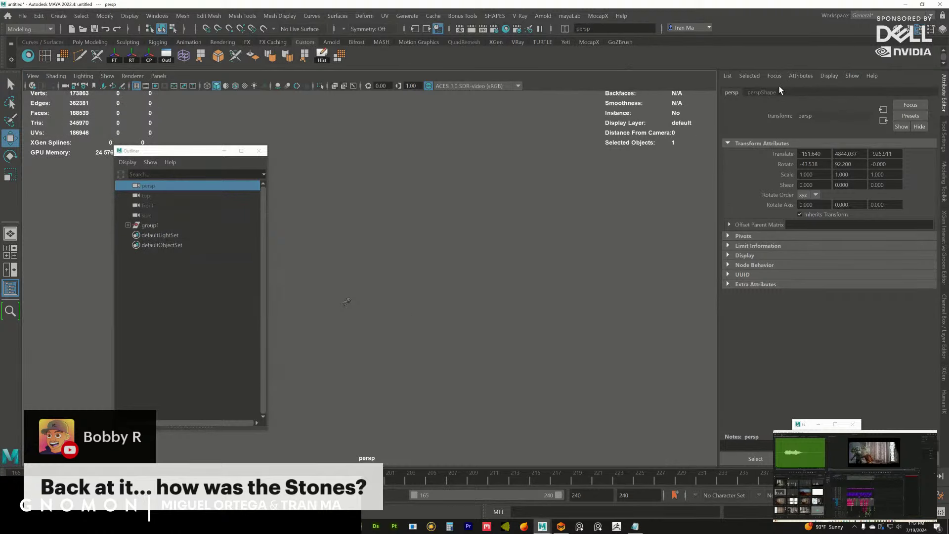
left_click(763, 93)
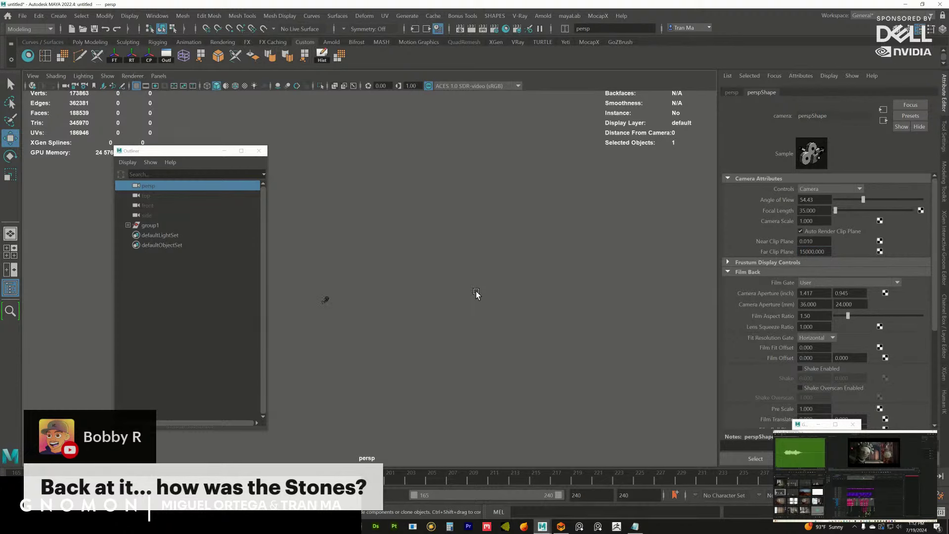
Step: Select group1, switch to the top view and move the Outliner clear of the working area
left_click(148, 227)
left_click_drag(431, 278, 443, 262, "alt")
key("space")
key("space")
middle_click_drag(622, 286, 395, 267, "alt")
left_click_drag(176, 157, 67, 195)
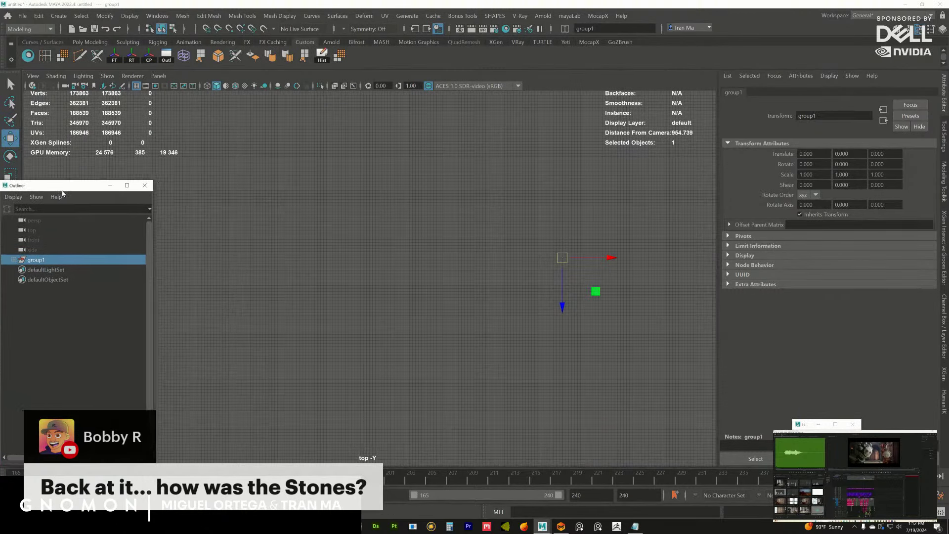
middle_click_drag(497, 297, 478, 299, "alt")
middle_click_drag(503, 339, 482, 269, "alt")
Step: Rotate group1 around its Y axis in the top view and set its Rotate Y to 190
key("e")
left_click_drag(486, 265, 647, 237)
left_click_drag(717, 168, 707, 185)
middle_click_drag(707, 186, 379, 251, "alt")
left_click_drag(378, 261, 408, 244)
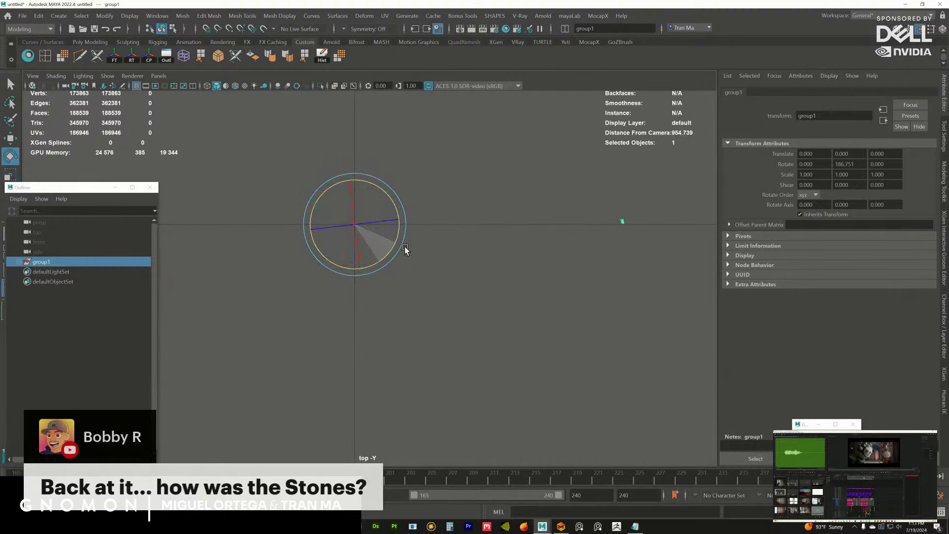
left_click_drag(404, 247, 411, 252)
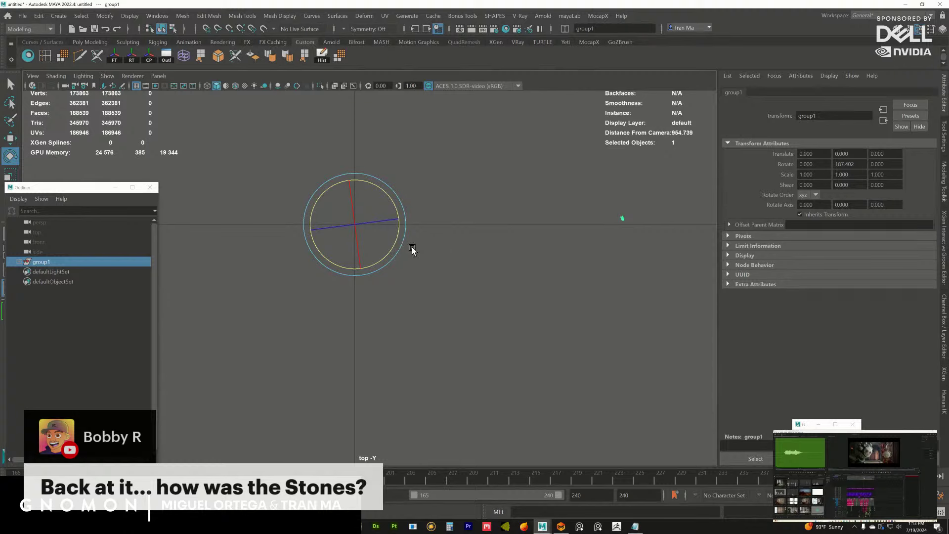
key("w")
middle_click_drag(392, 235, 374, 256, "alt")
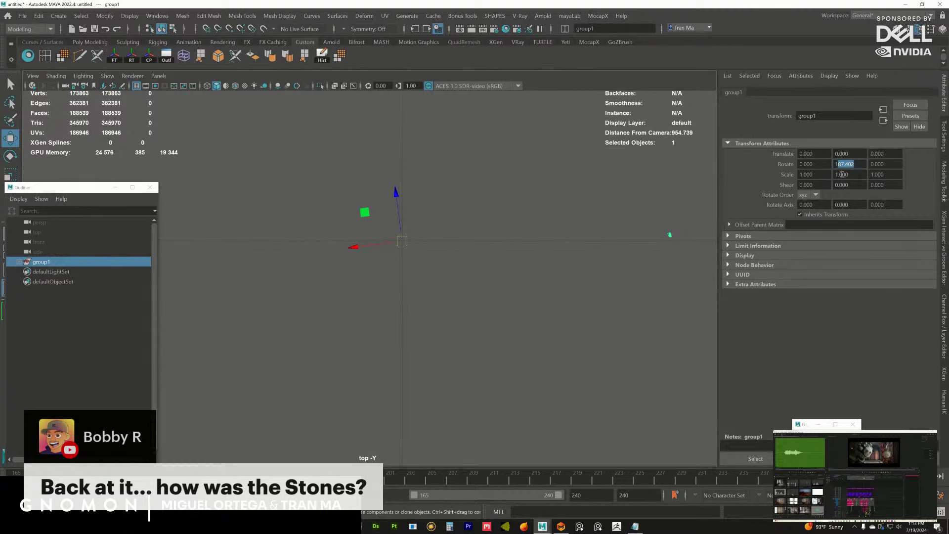
middle_click_drag(430, 238, 446, 244, "alt")
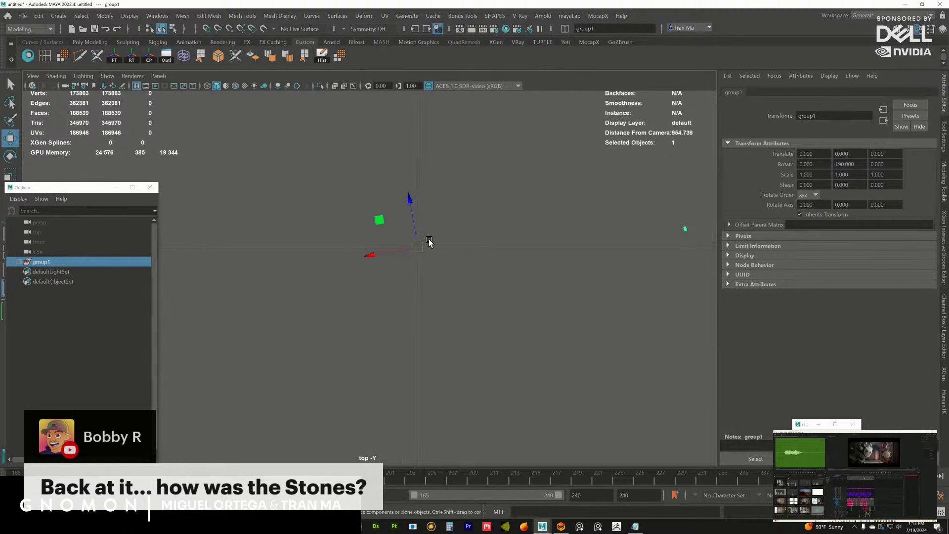
Step: Move group1 in the top view until the Mayo animation sits near the origin, at about Translate X -4861.570 and Z 508.786, and return to perspective
left_click_drag(391, 254, 202, 264)
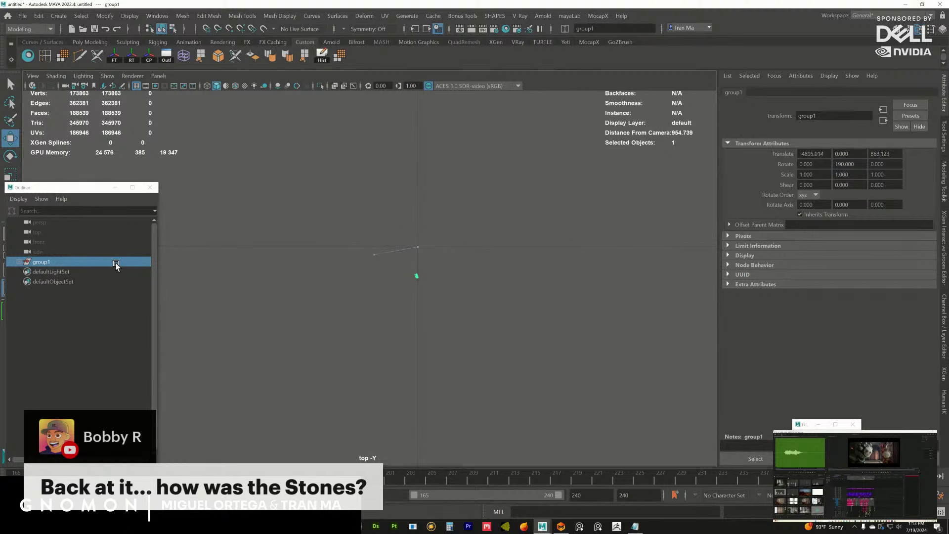
middle_click_drag(301, 238, 403, 229, "alt")
left_click_drag(270, 251, 272, 236)
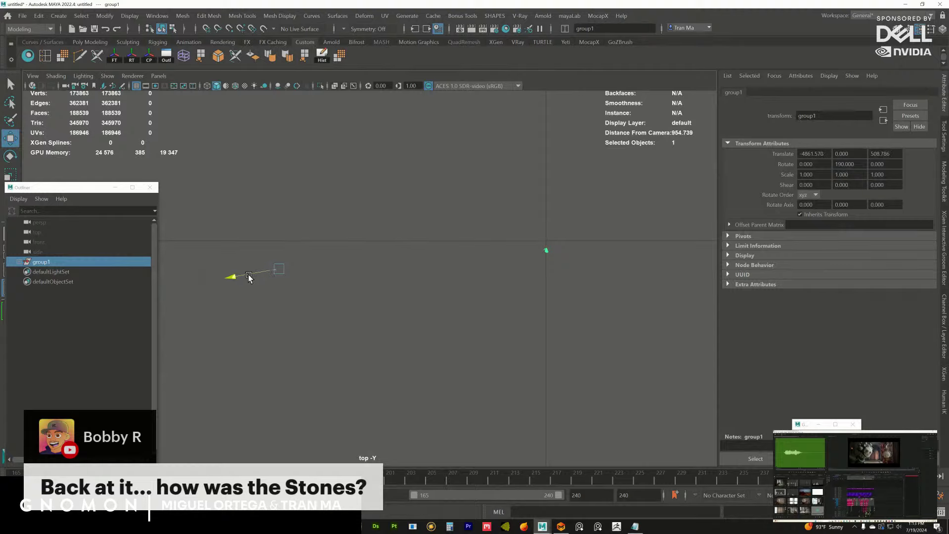
key("space")
key("space")
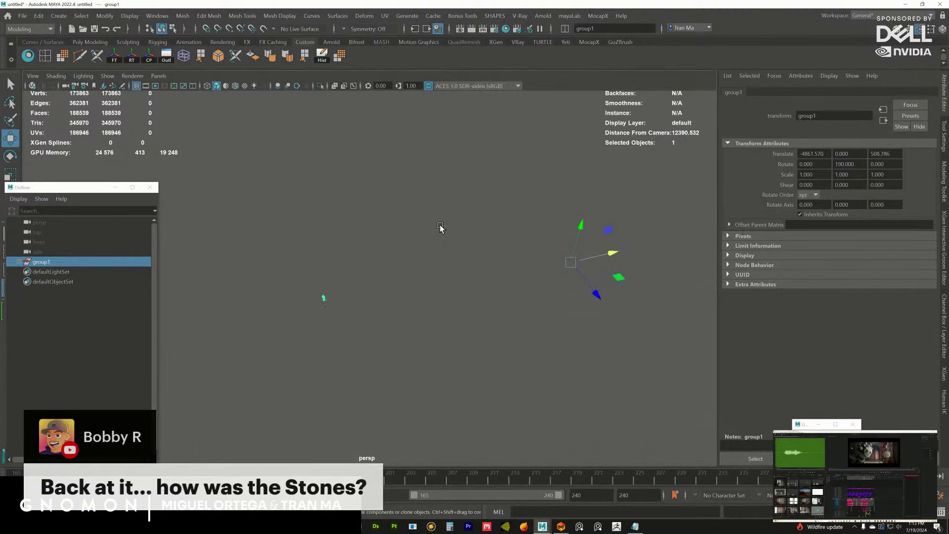
Step: Frame the Mayo geometry inside group1 in perspective and scrub through the animation to review its movement near the grid
key("Down")
key("f")
left_click_drag(331, 264, 349, 239, "alt")
left_click_drag(756, 480, 15, 480)
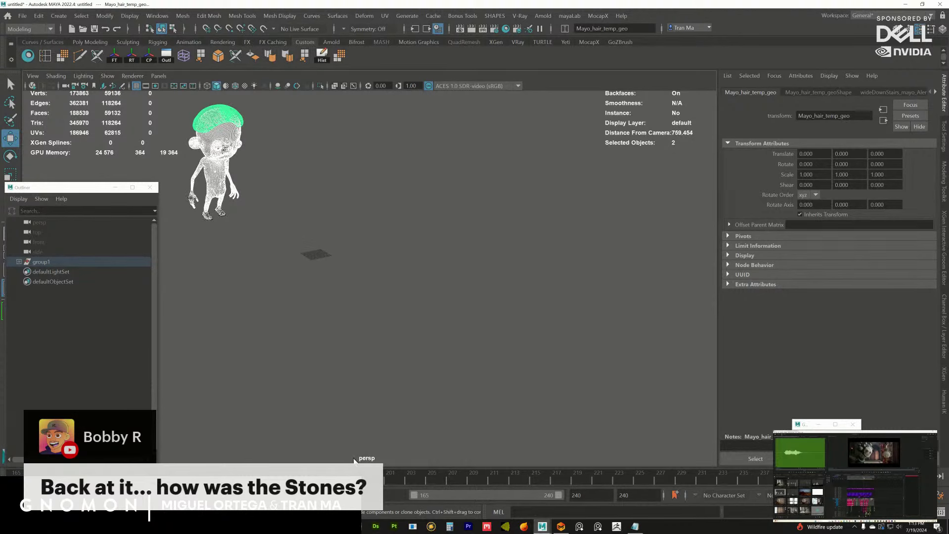
mouse_move(406, 461)
left_mouse_down()
mouse_move(763, 475)
mouse_move(397, 476)
mouse_move(526, 467)
mouse_move(396, 458)
mouse_move(410, 467)
mouse_move(500, 461)
mouse_move(583, 472)
left_mouse_up()
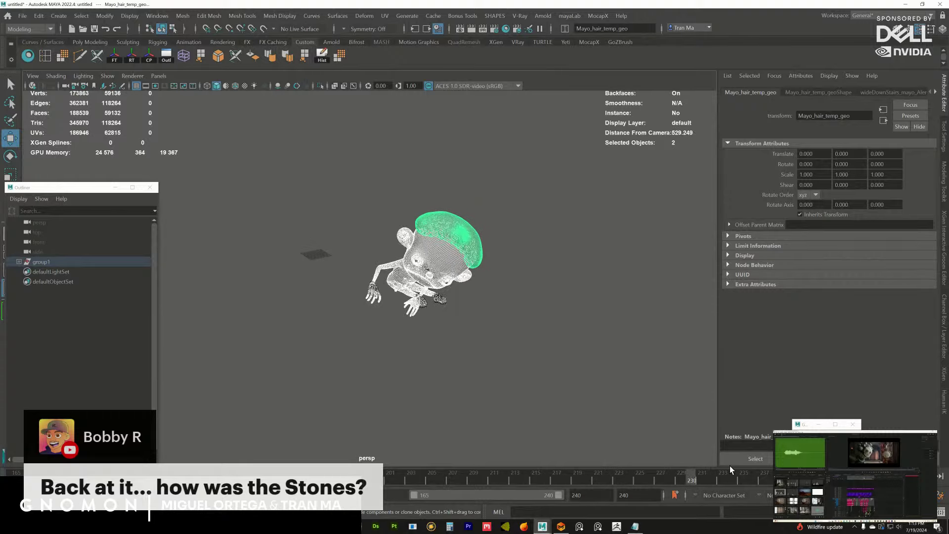
Step: Examine Mayo's pose, hands and shoes up close from several angles while scrubbing around frame 216
left_click_drag(513, 344, 408, 273, "alt")
right_click_drag(408, 274, 498, 363, "alt")
left_click_drag(498, 362, 517, 368, "alt")
left_click_drag(733, 480, 546, 469)
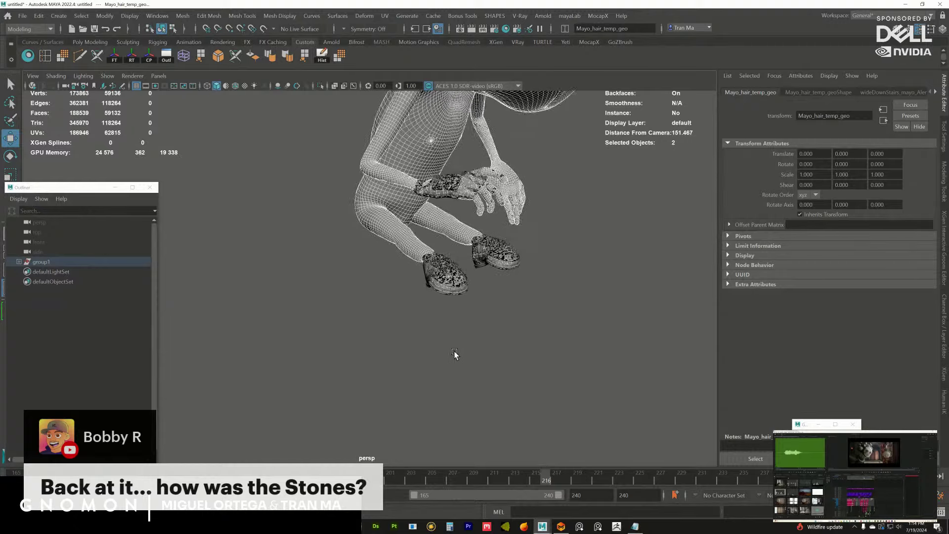
left_click_drag(424, 323, 450, 346, "alt")
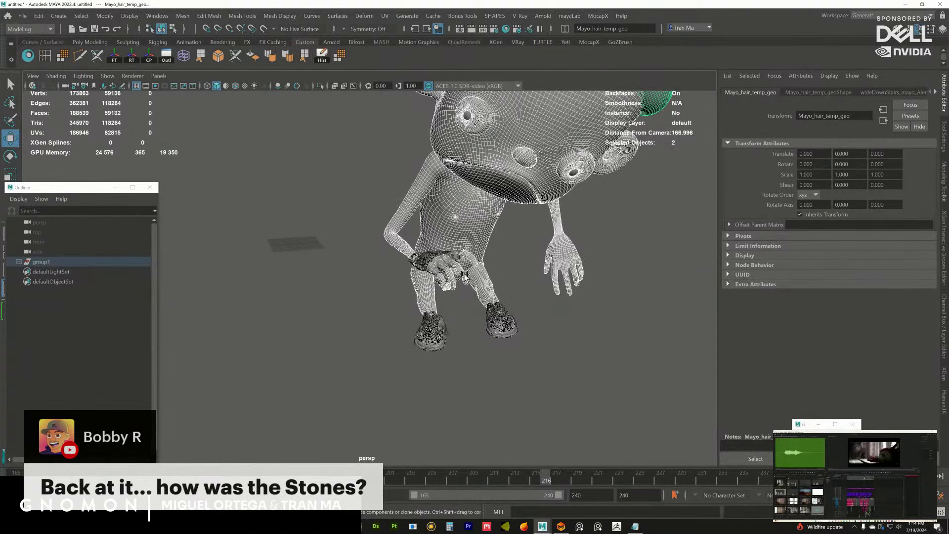
mouse_move(565, 481)
left_mouse_down()
mouse_move(494, 474)
mouse_move(583, 479)
mouse_move(532, 480)
mouse_move(555, 479)
left_mouse_up()
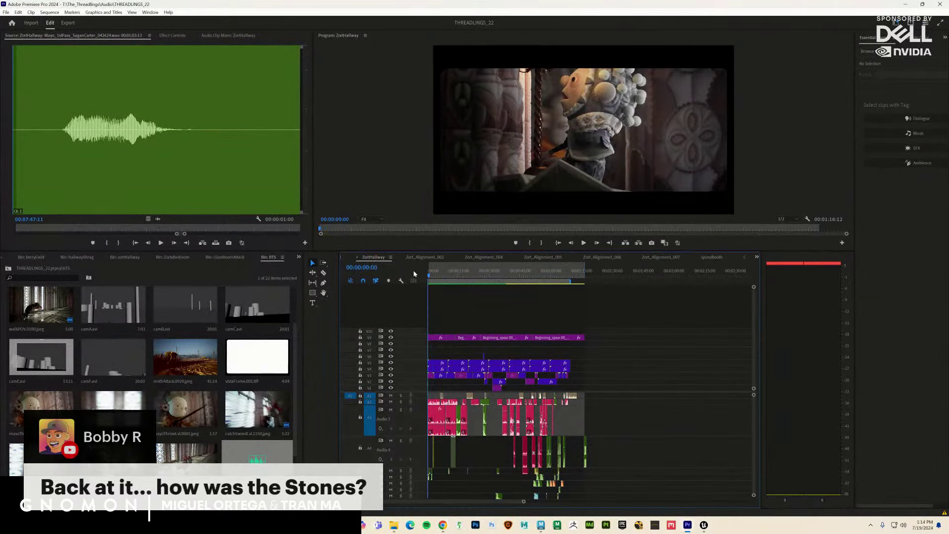
Step: Switch to Premiere Pro and play the ZortHallway sequence full screen from the start to review the edit
key("ctrl+shift+f")
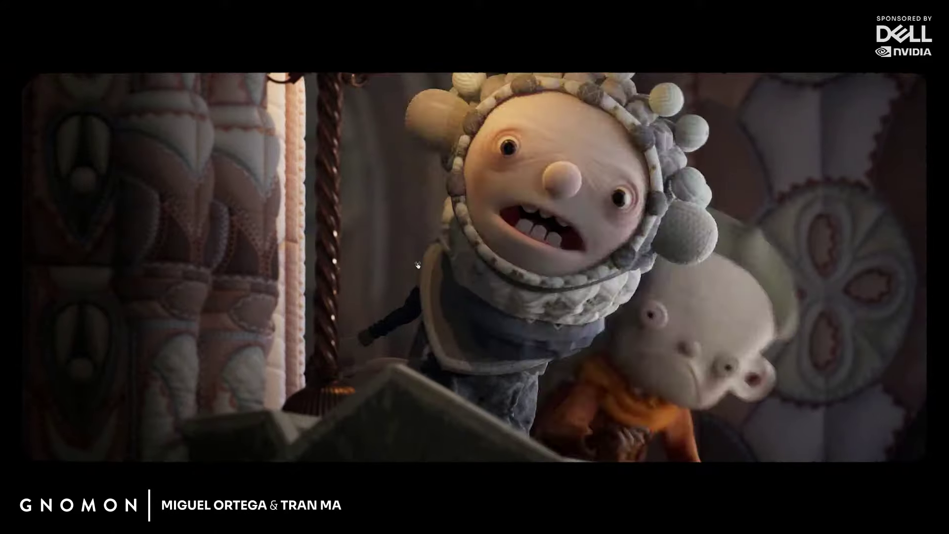
key("Escape")
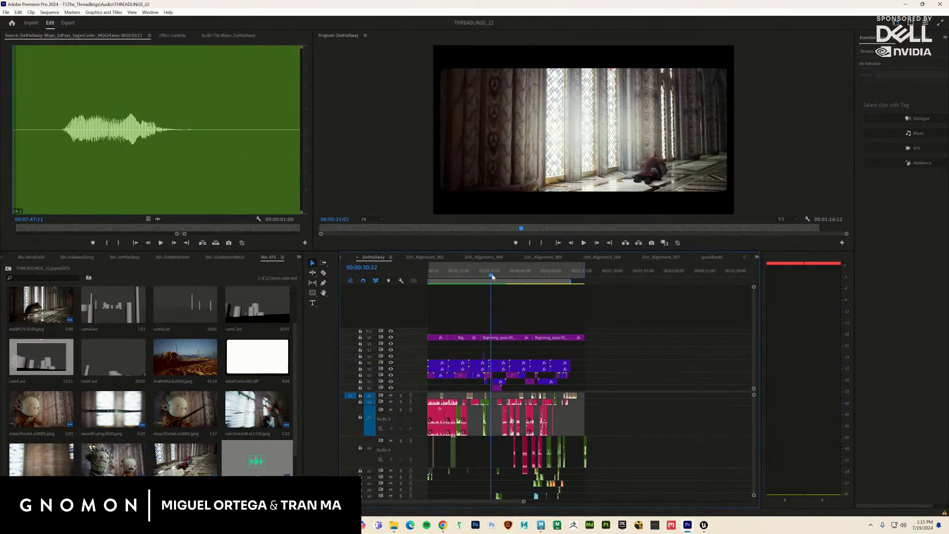
key("ctrl+grave")
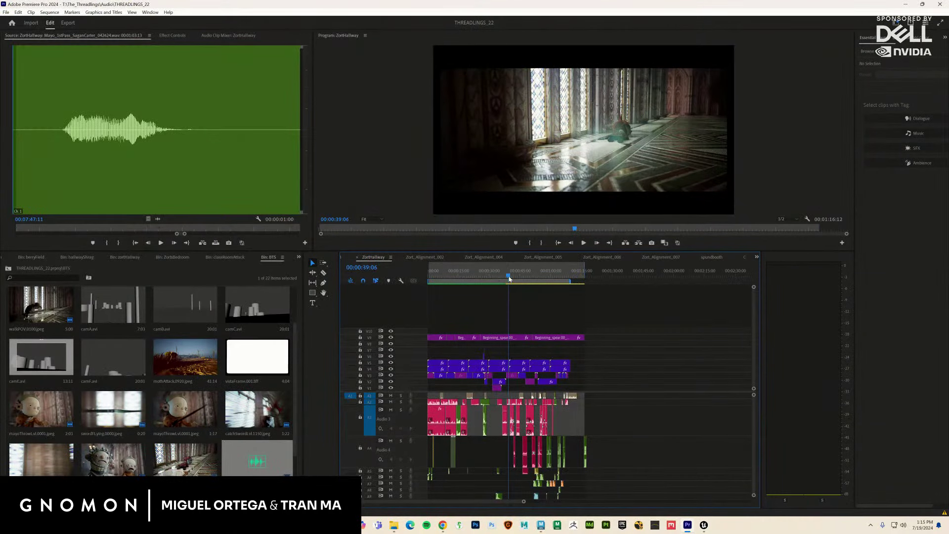
Step: Replay the ZortHallway sequence full screen from 00:00:37:19 to check the cut to the hallway shot
left_click_drag(510, 278, 504, 279)
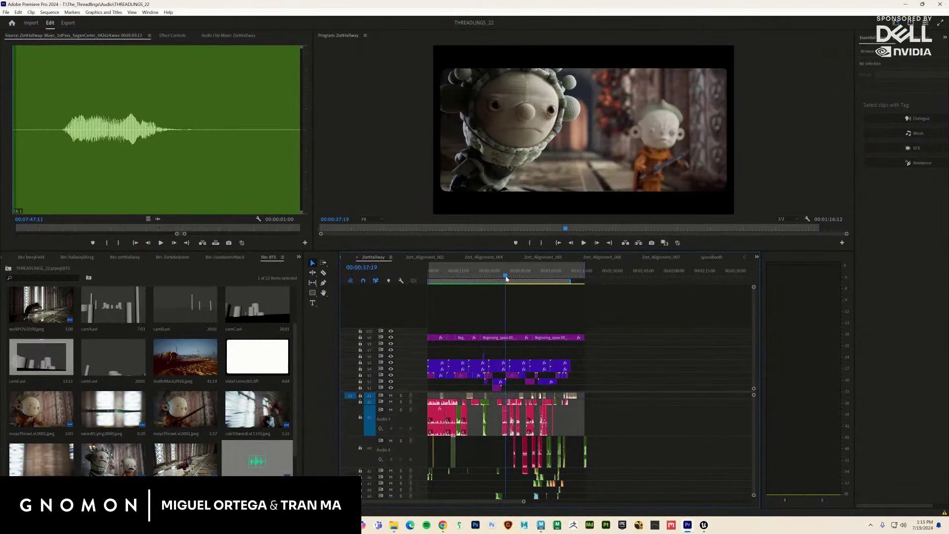
key("space")
key("ctrl+`")
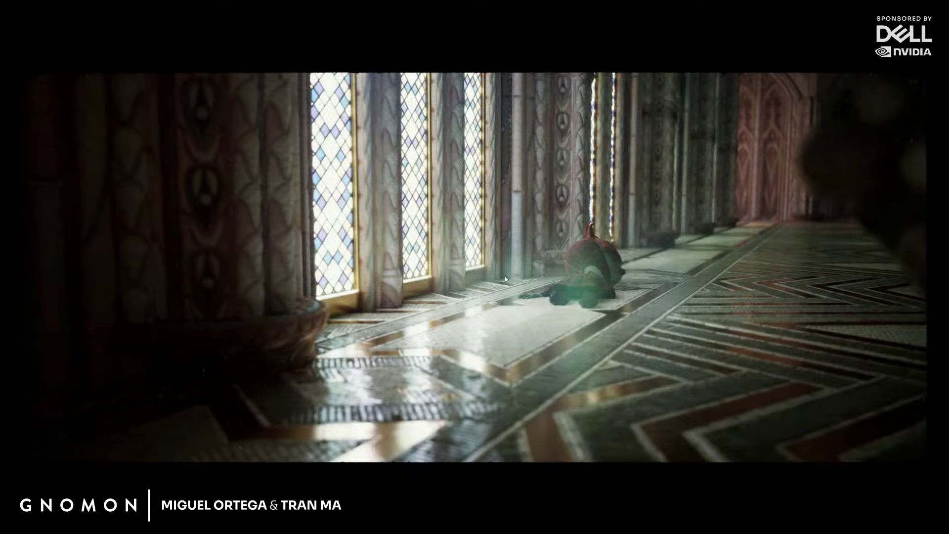
key("ctrl+`")
Step: Enlarge the timeline around 00:00:39:23, solo audio tracks 2 and 3, and replay the section to hear the voice clips in isolation
left_click_drag(524, 501, 411, 497)
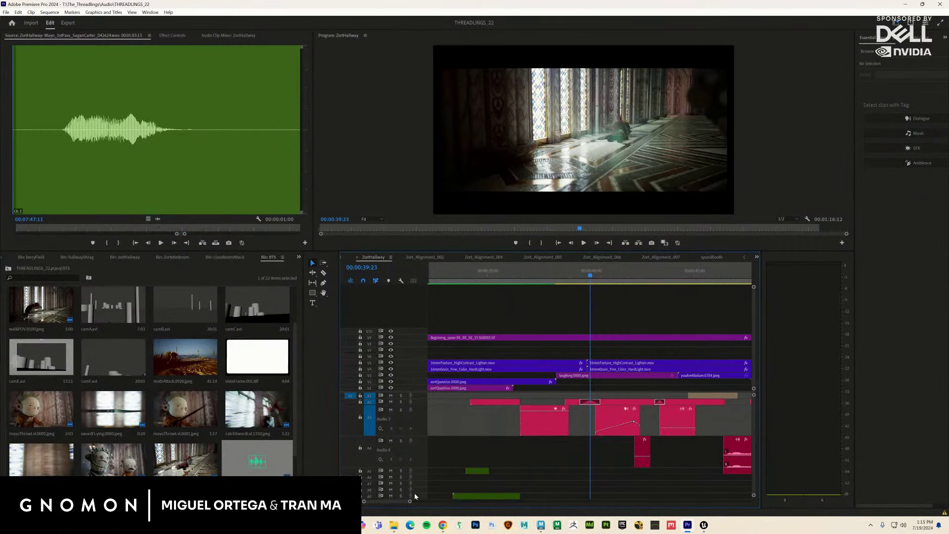
left_click_drag(590, 277, 551, 285)
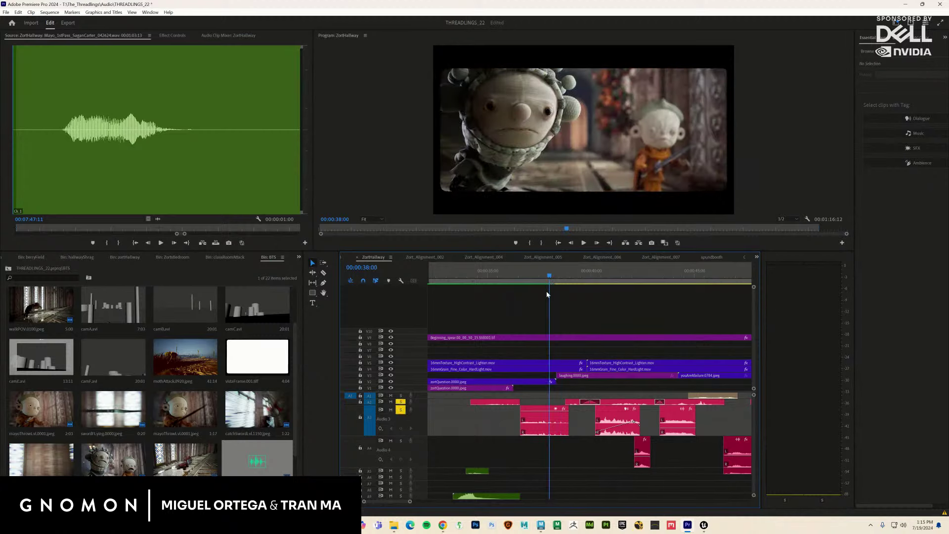
left_click(499, 279)
key("space")
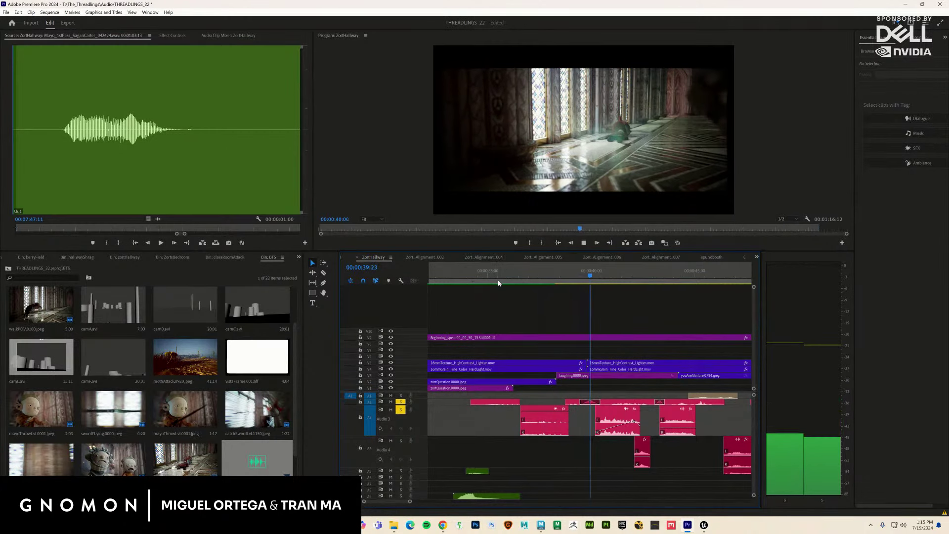
key("space")
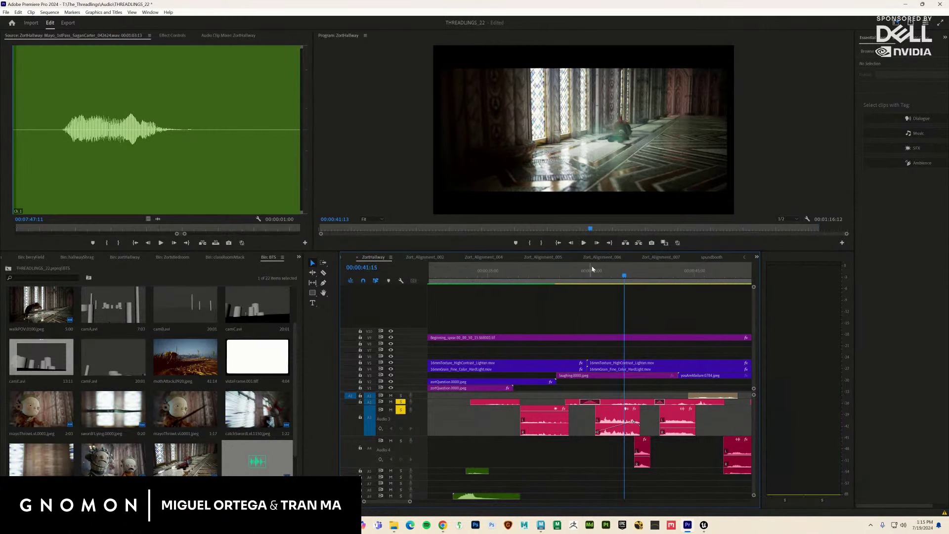
left_click_drag(586, 273, 547, 283)
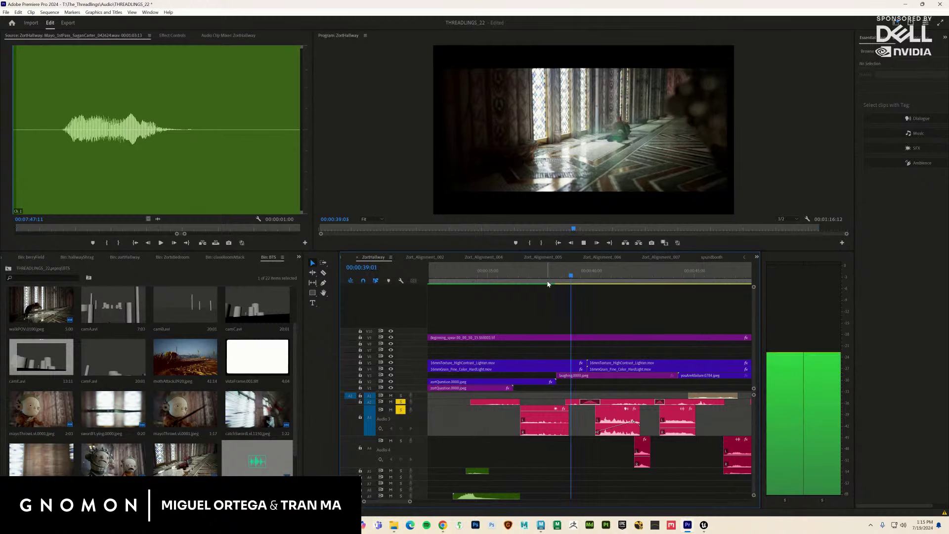
key("space")
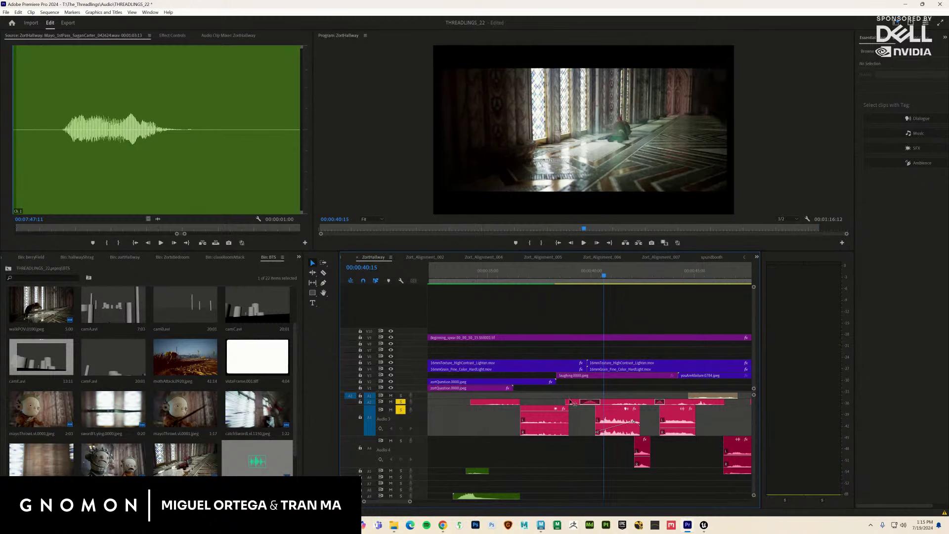
Step: Apply the default transition at the cut between the two adjoining voice clips on audio track 2, near 00:00:40
key("=")
left_click_drag(474, 405, 486, 404)
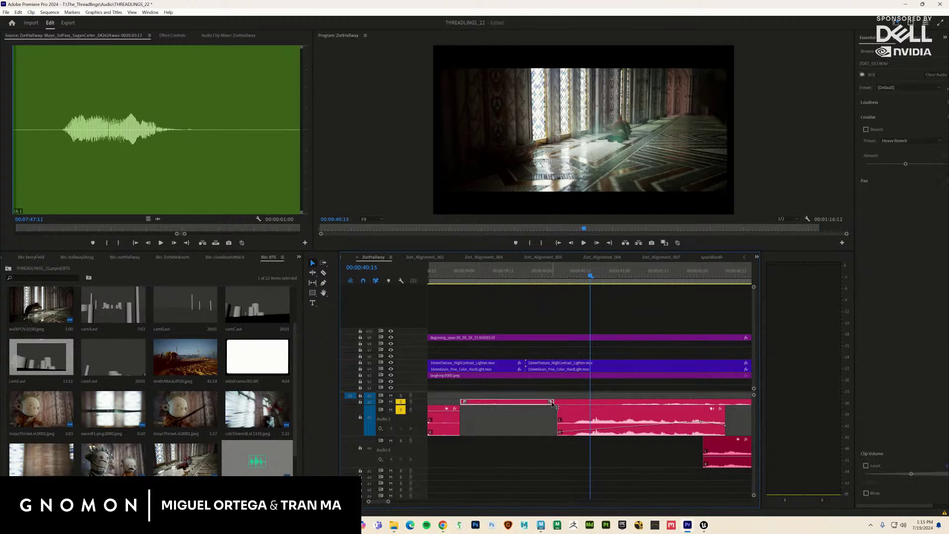
right_click(552, 400)
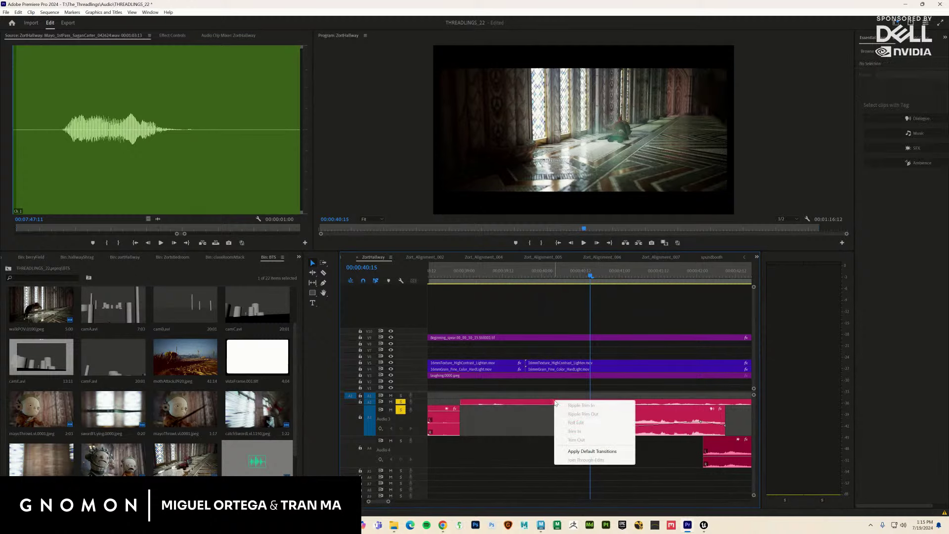
left_click(588, 450)
Step: Play the section from 00:00:38:13 full screen to check the new audio transition
left_click_drag(533, 272, 464, 297)
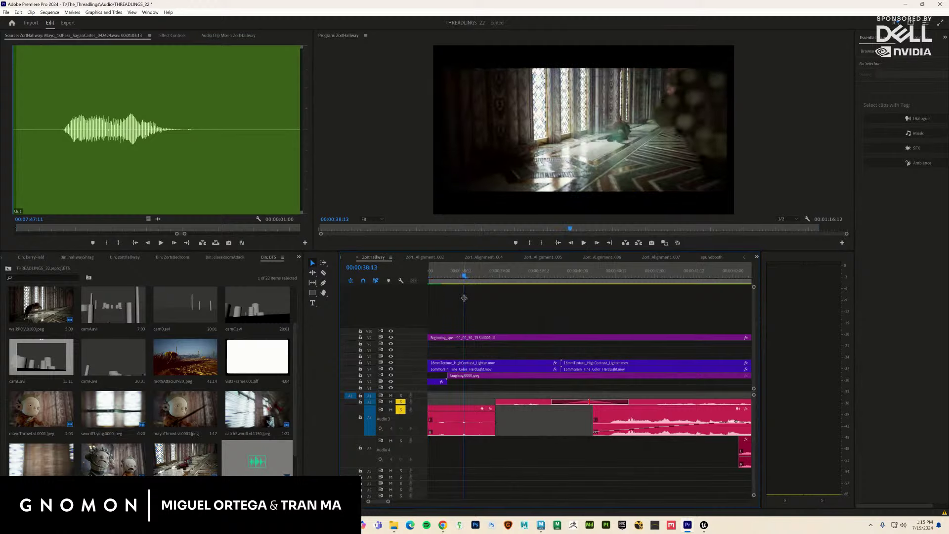
key("space")
key("ctrl+grave")
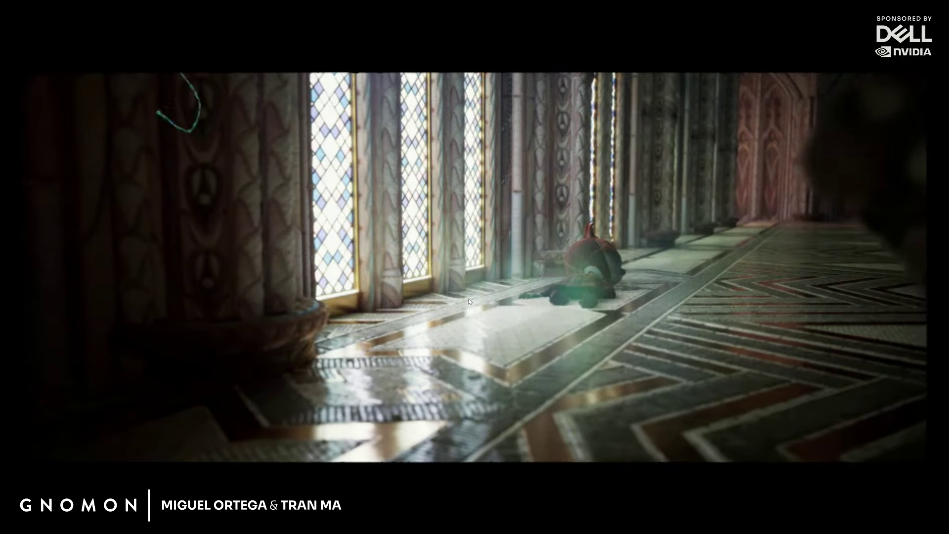
key("ctrl+grave")
key("space")
Step: Expand audio track 2 and adjust the volume of the short clip before the transition to 1.4 dB
left_click_drag(580, 275, 557, 289)
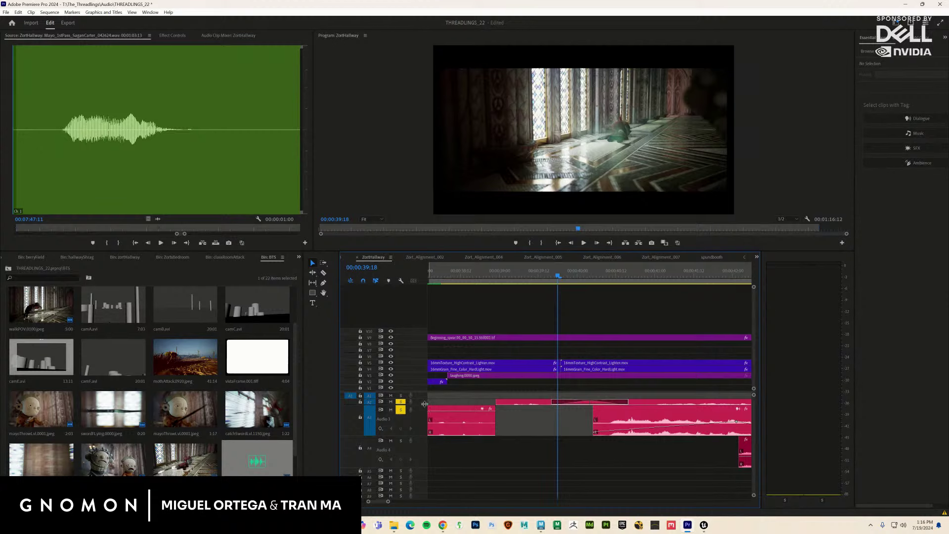
left_click_drag(424, 403, 436, 433)
left_click_drag(537, 408, 533, 414)
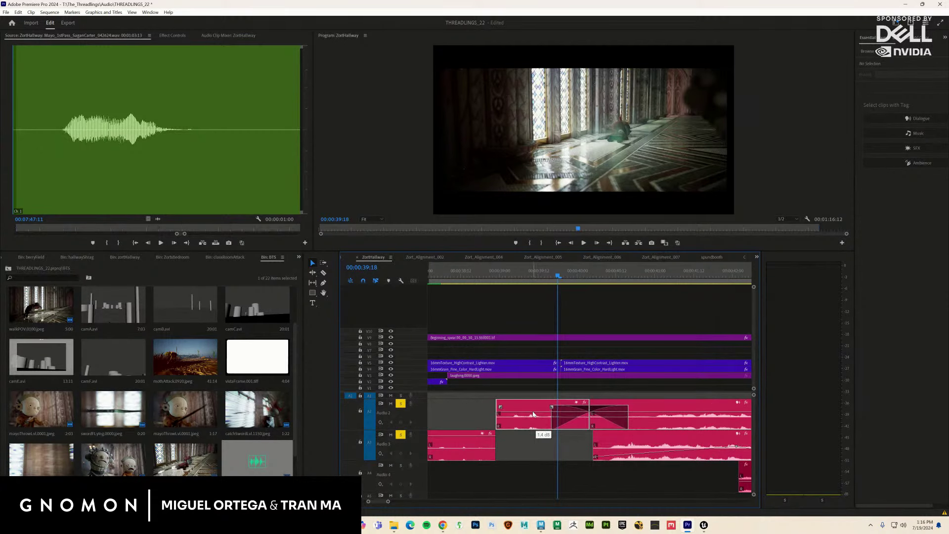
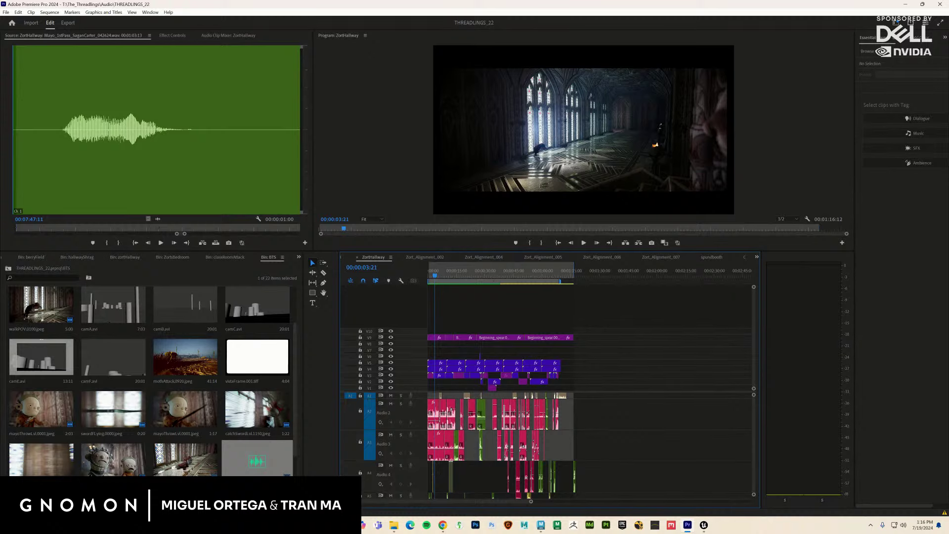
Step: Review the ZortHallway sequence up to 00:00:54:19, and switch to the Classroom_lvl level in Unreal Editor
left_click(436, 275)
left_click_drag(436, 275, 532, 290)
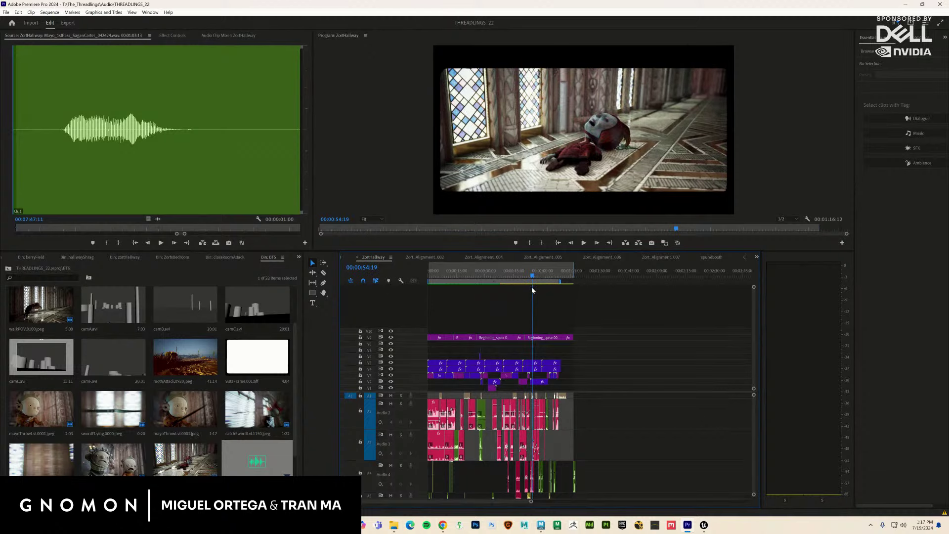
left_click(703, 524)
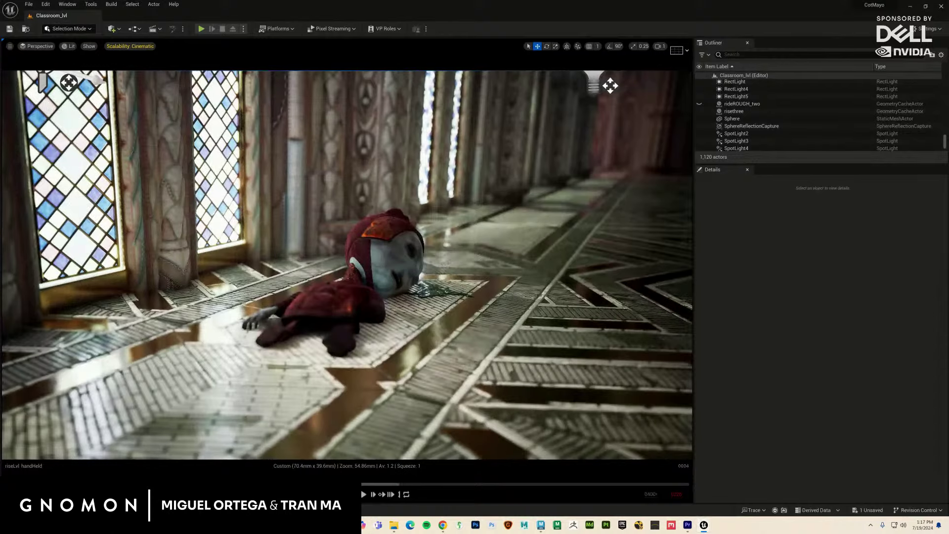
Step: Enlarge the Outliner, select SpotLight2 through SpotLight38 and toggle their visibility off and on to compare the lighting
left_click_drag(769, 164, 772, 362)
left_click(732, 339)
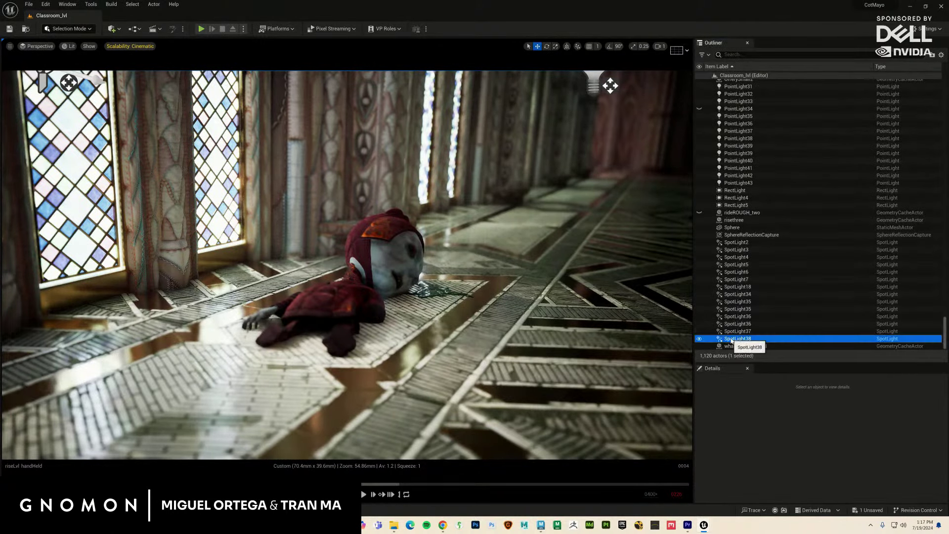
left_click(701, 242, "shift")
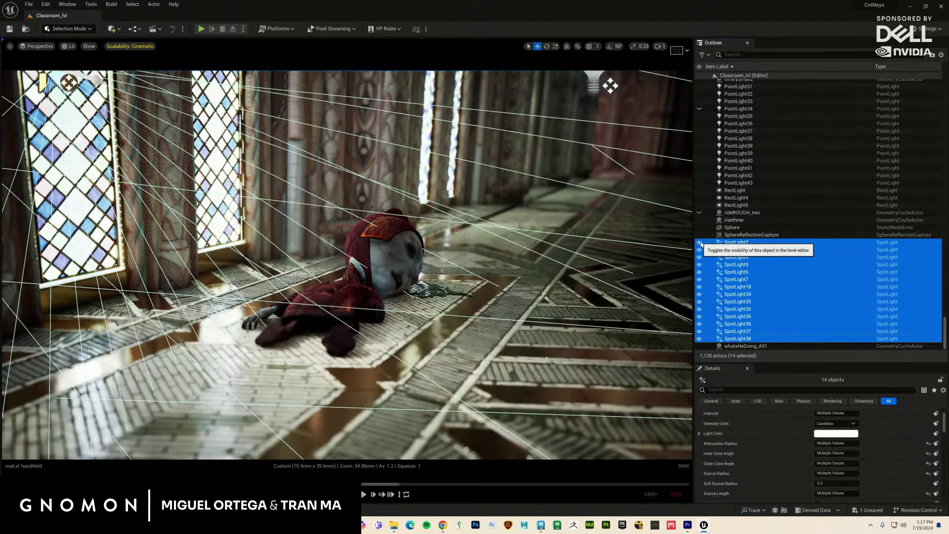
left_click(699, 243)
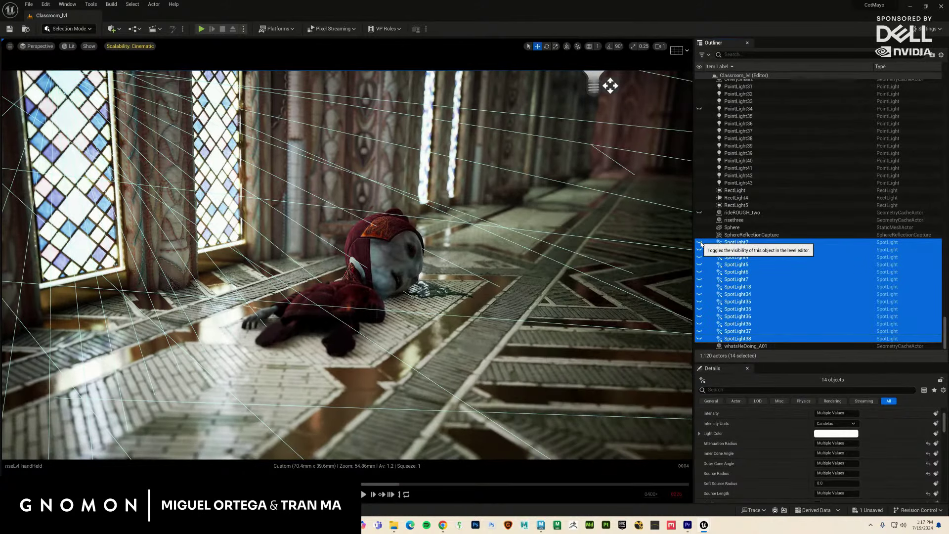
left_click(702, 243)
Step: Select PointLight31 through PointLight43 and toggle their visibility repeatedly to compare their effect on the lying character
left_click(738, 183)
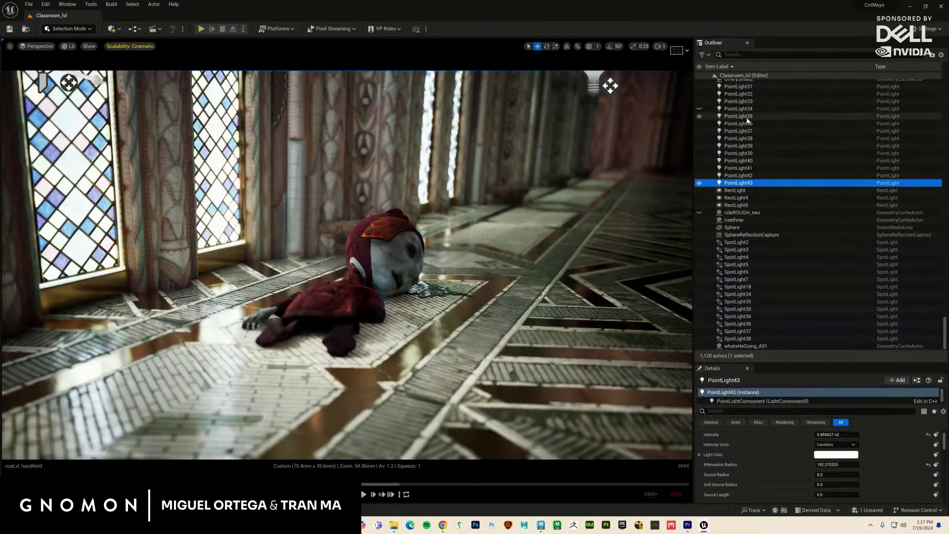
scroll(736, 163, "up", 3)
left_click(731, 135, "shift")
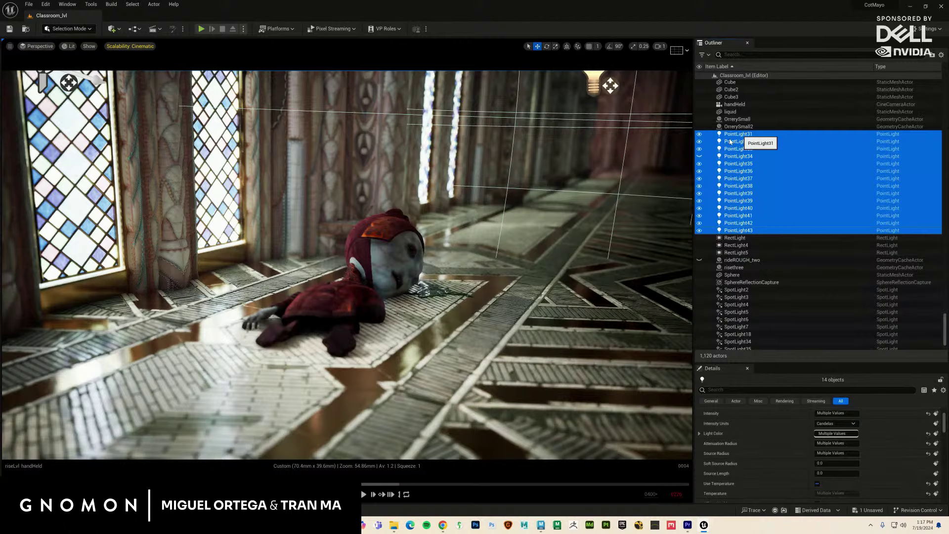
left_click(700, 138)
left_click(699, 139)
left_click(701, 139)
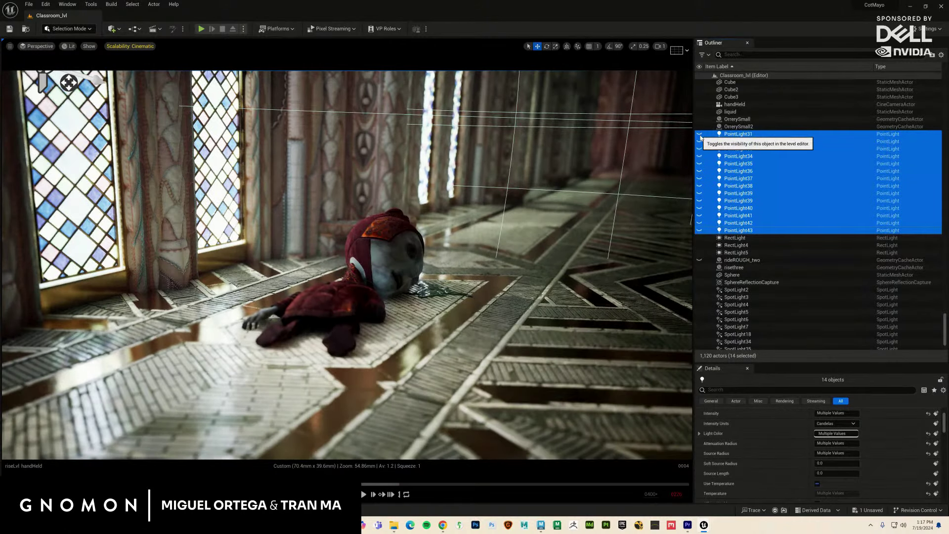
left_click(700, 138)
left_click(700, 139)
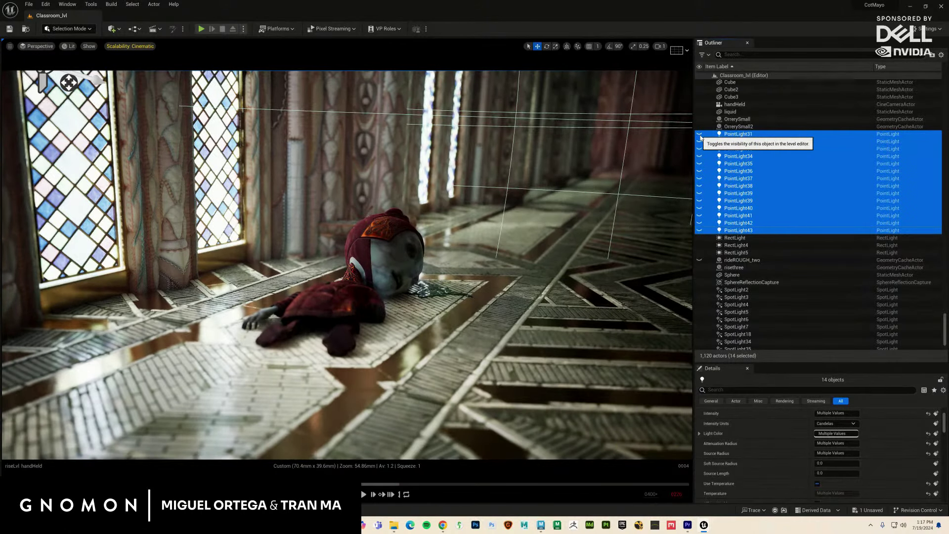
Step: Restore the visibility of PointLight31 through PointLight43, and toggle PointLight32 off and on to check its effect
left_click(700, 139)
left_click(724, 138)
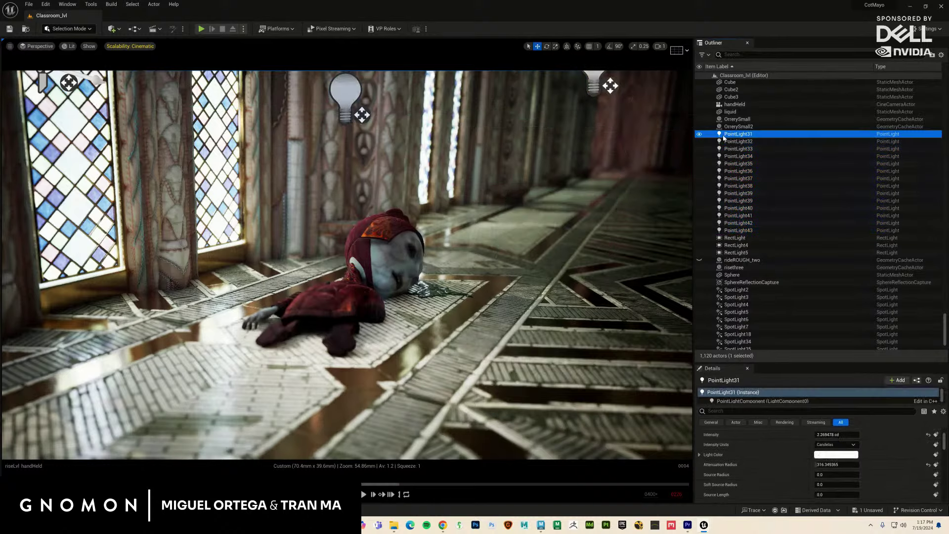
left_click(699, 141)
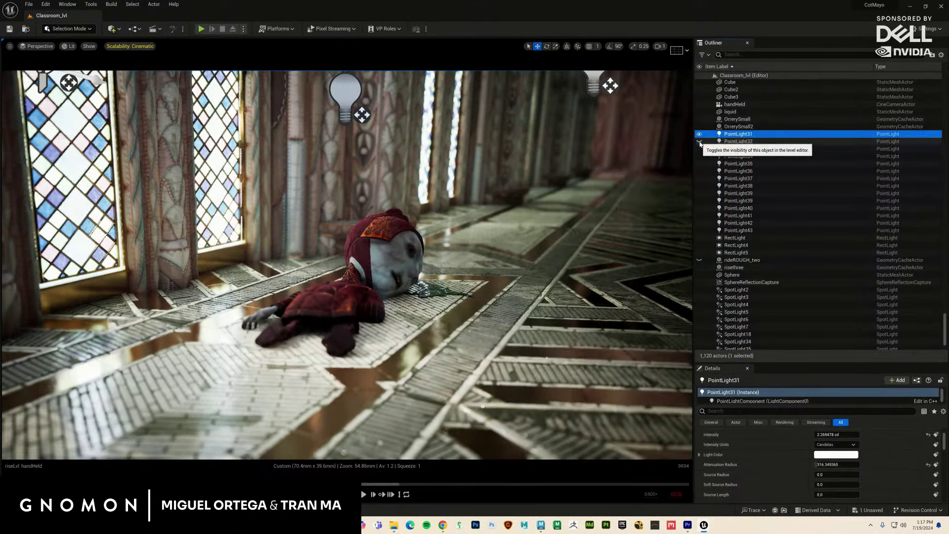
left_click(699, 141)
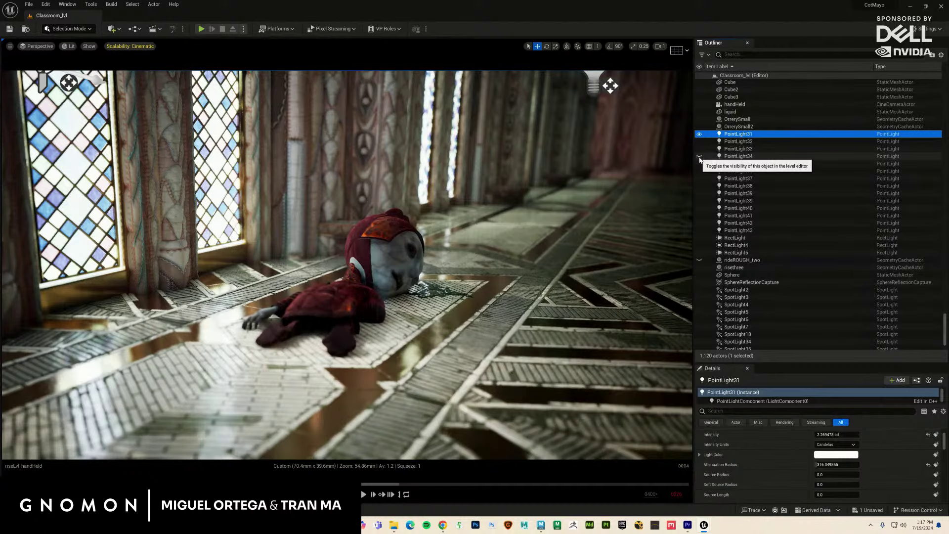
Step: Set PointLight34's intensity to 0.0 cd and toggle its visibility to compare the lighting on the lying character
left_click(699, 157)
left_click(741, 157)
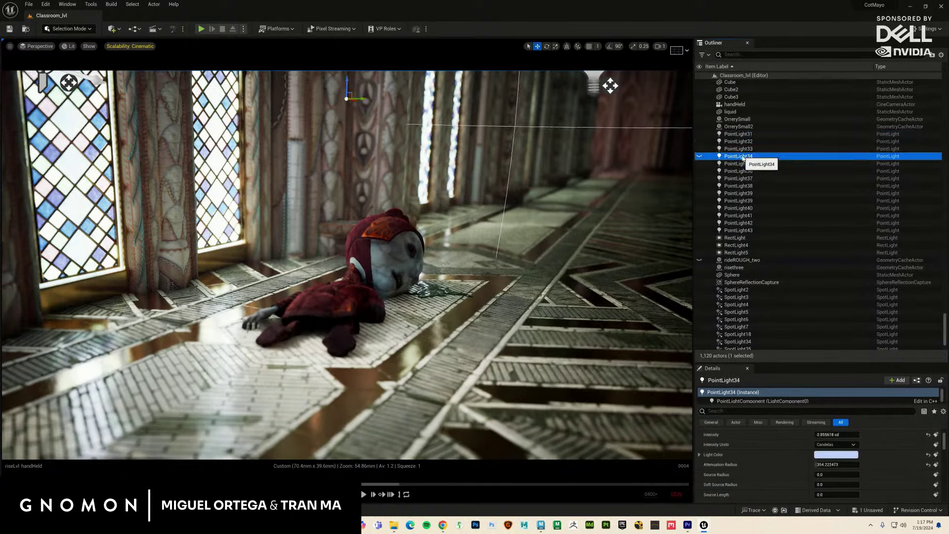
left_click(741, 157)
left_click(755, 159)
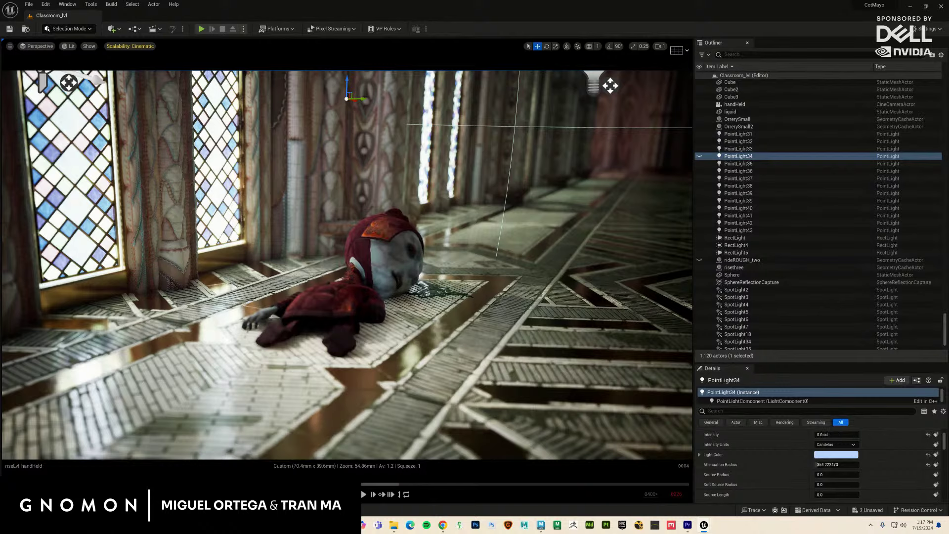
left_click(699, 156)
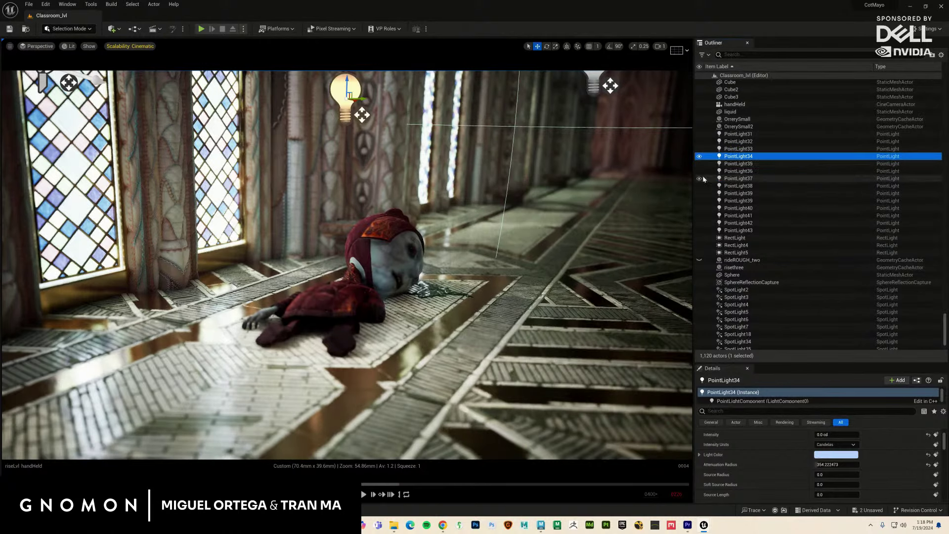
Step: Hide PointLight37, check the effect of PointLight38, and set the intensity of the first PointLight39 to 0.4 cd
left_click(699, 179)
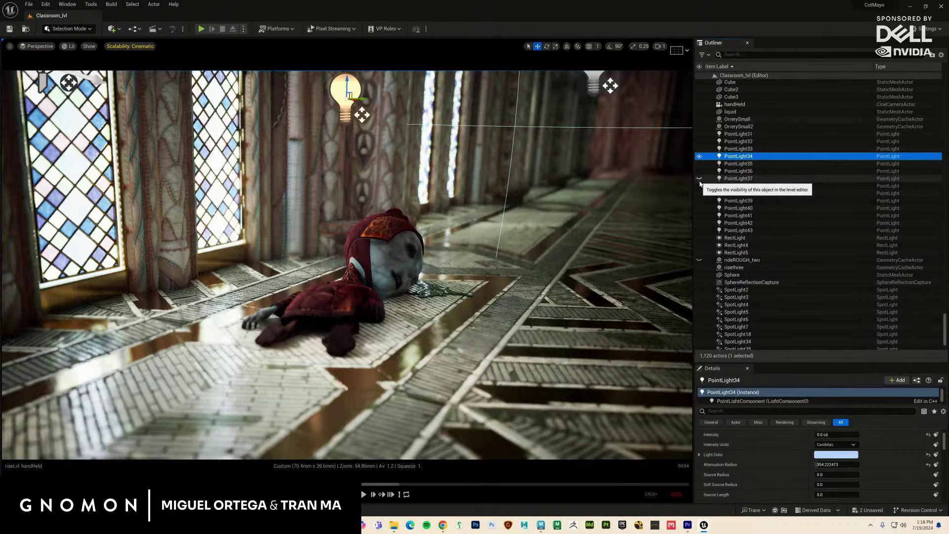
left_click(699, 186)
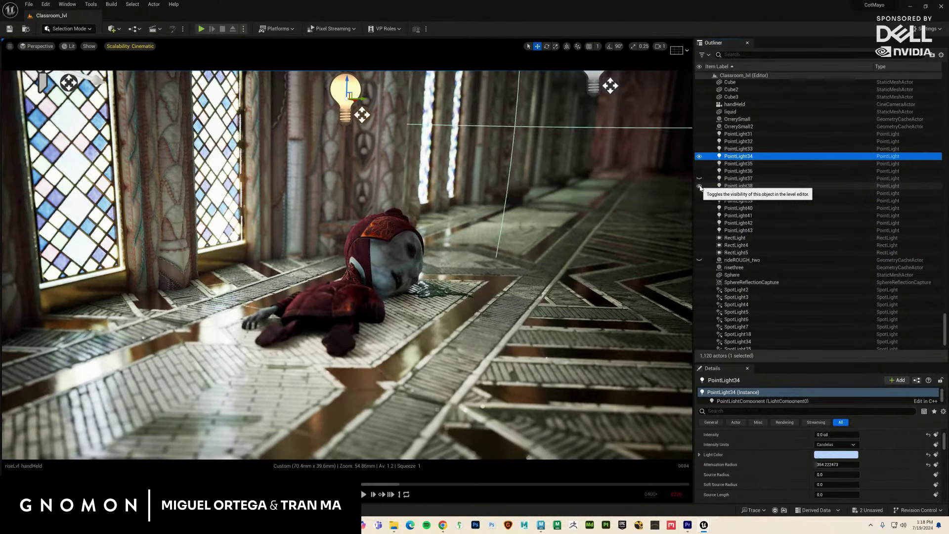
left_click(700, 193)
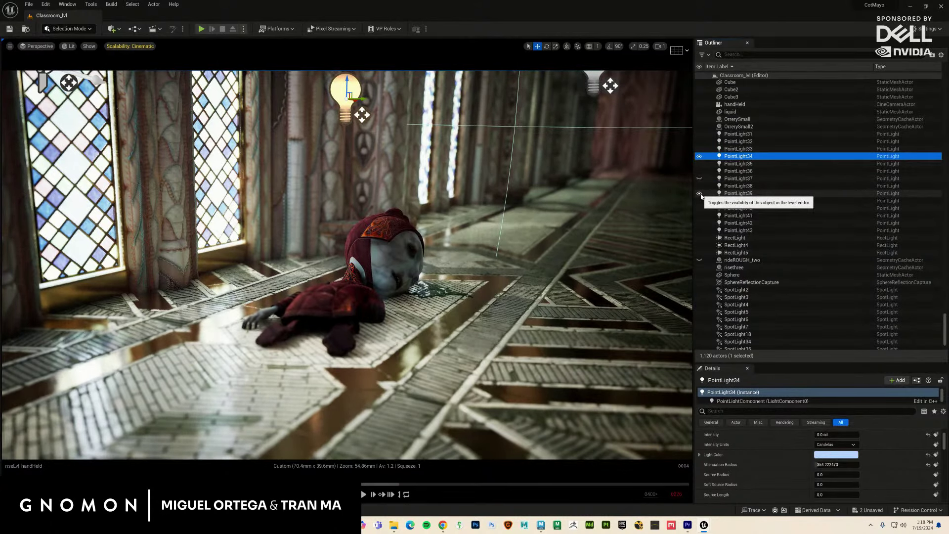
left_click(738, 193)
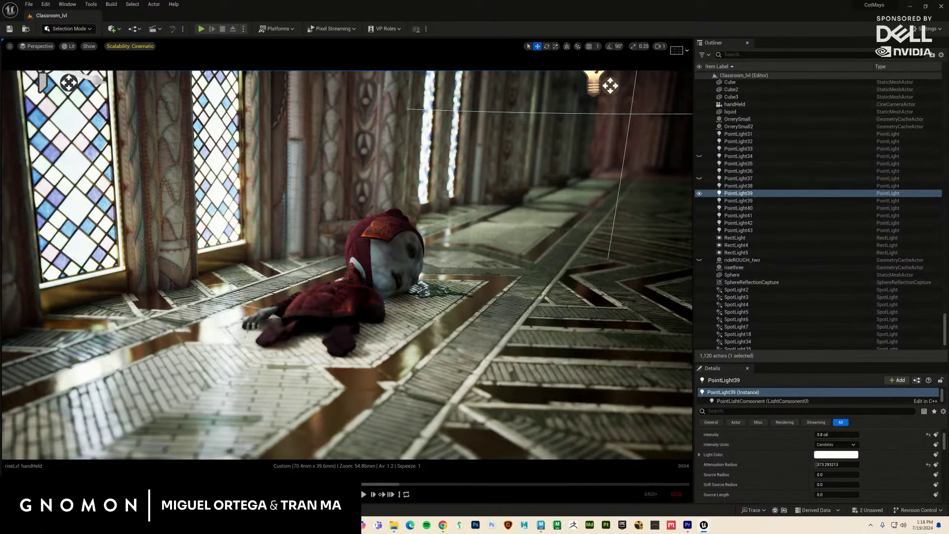
left_click_drag(836, 434, 821, 434)
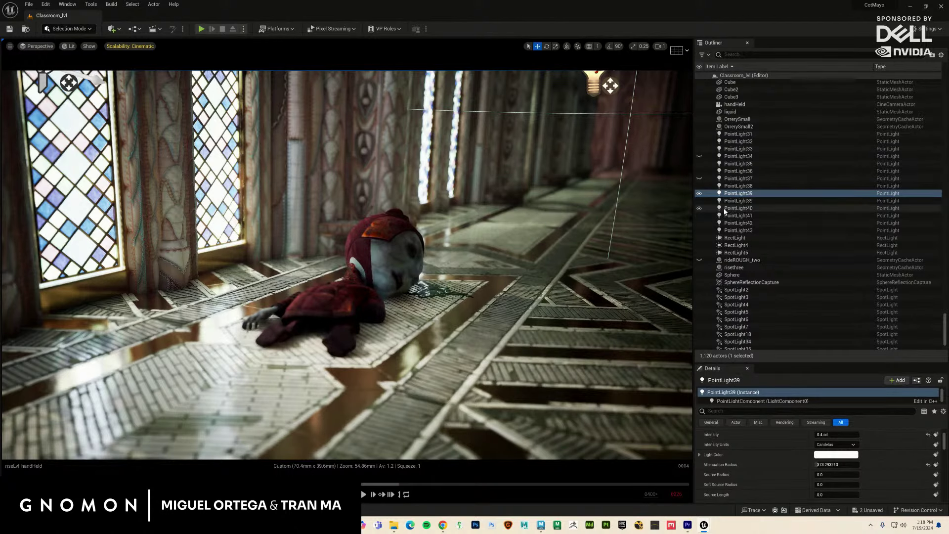
Step: Toggle the second PointLight39 off and on, and compare the hallway with RectLight, RectLight4 and RectLight5 hidden and shown
left_click(699, 201)
left_click(699, 201)
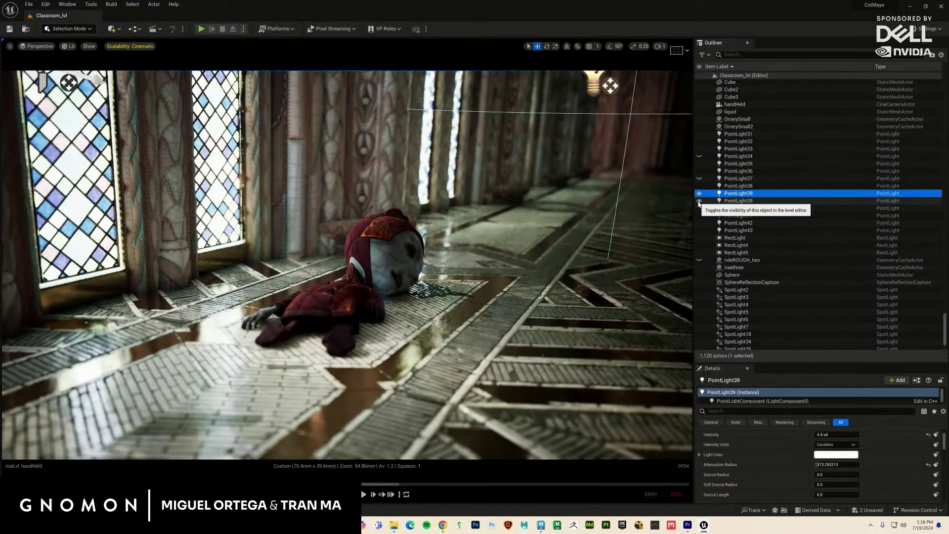
left_click(700, 253)
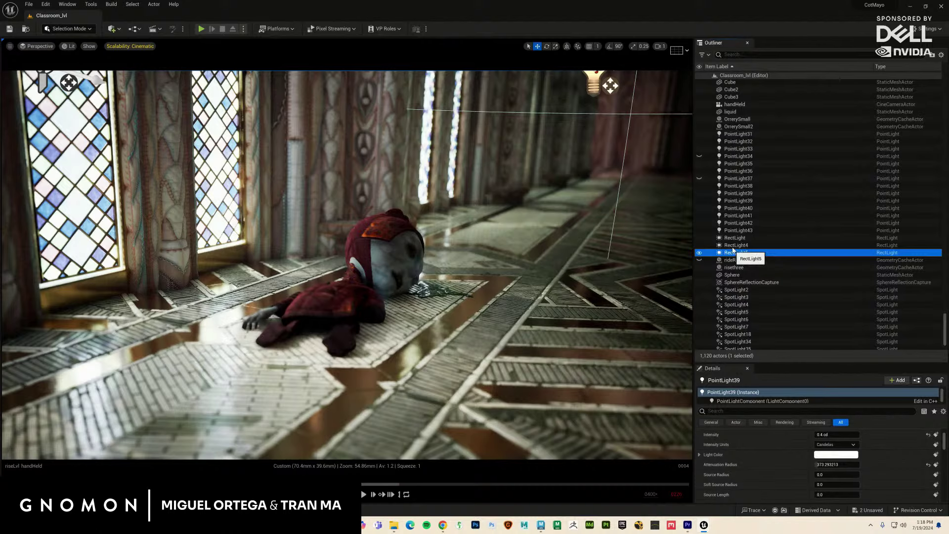
left_click(700, 239, "shift")
left_click(700, 241)
left_click(700, 241)
left_click(700, 241)
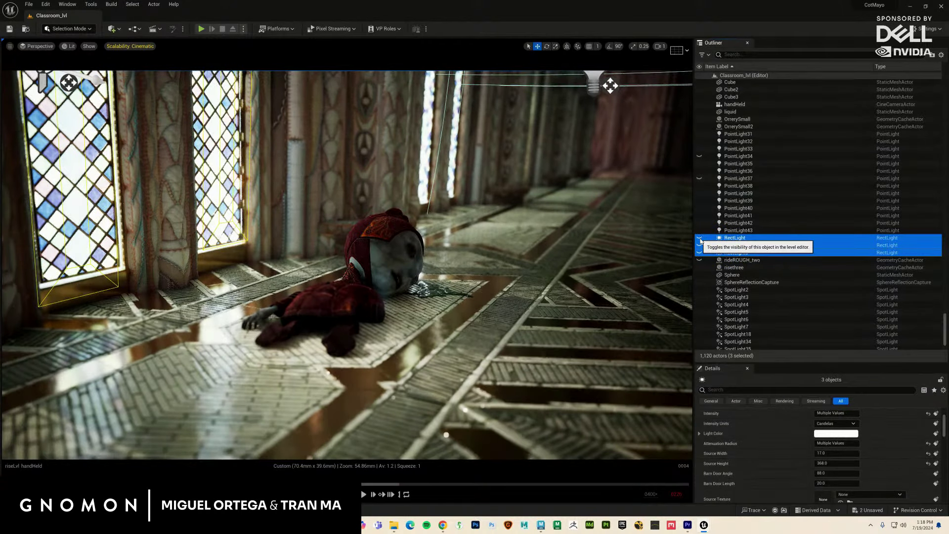
left_click(700, 240)
Step: Select SpotLight11 through SpotLightR_redcrystal_06 in the z_light_rotunda folder and toggle their visibility off and on
scroll(743, 191, "up", 5)
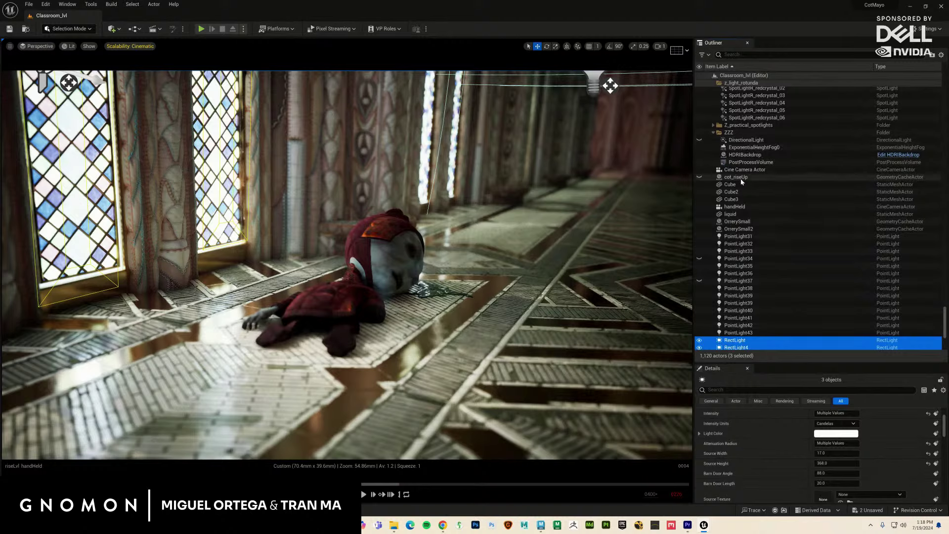
scroll(745, 158, "up", 2)
left_click(745, 158)
scroll(743, 157, "up", 3)
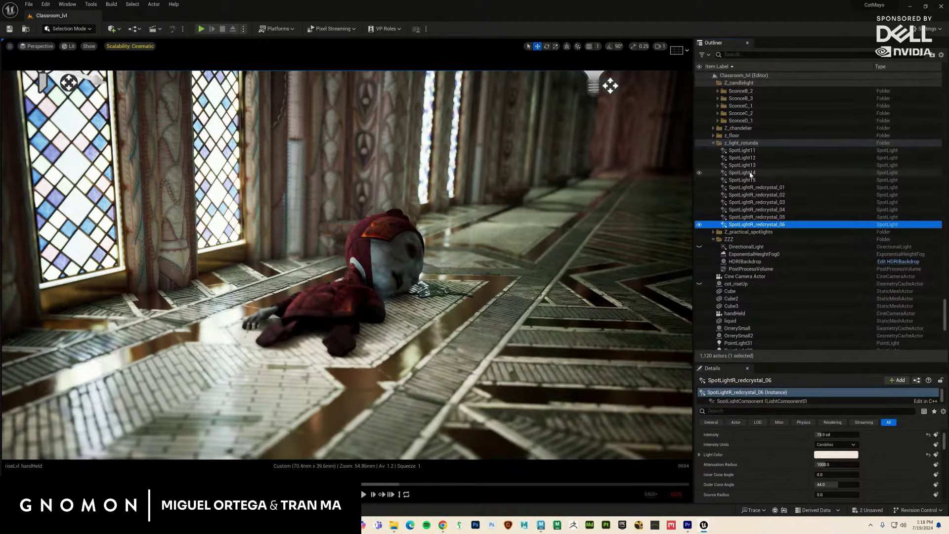
left_click(737, 155, "shift")
left_click(698, 151)
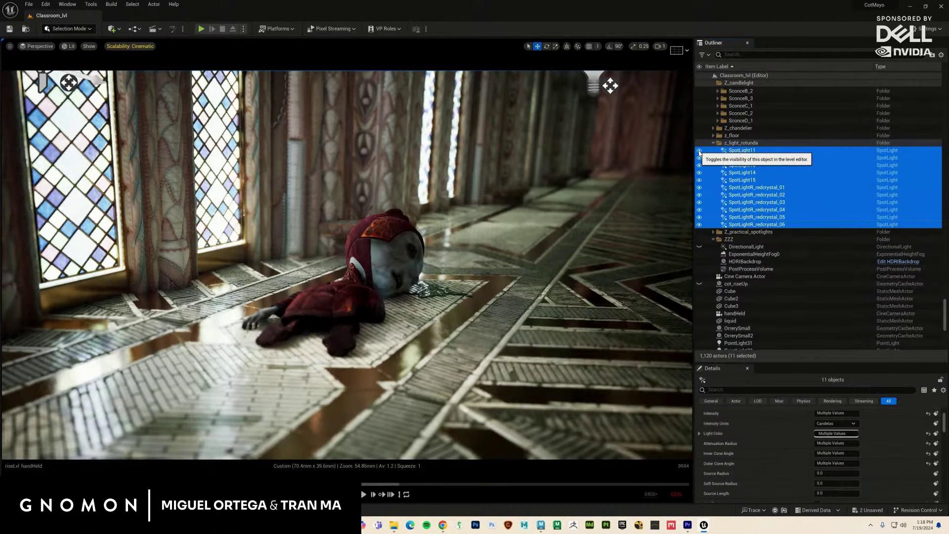
left_click(699, 152)
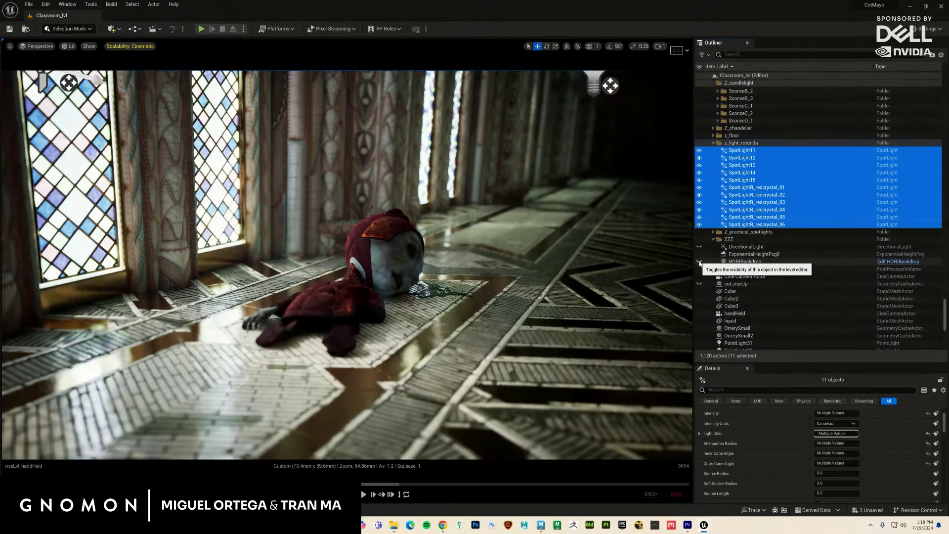
Step: Turn the HDRIBackdrop's visibility back on and examine its properties and SceneComponent
left_click(699, 262)
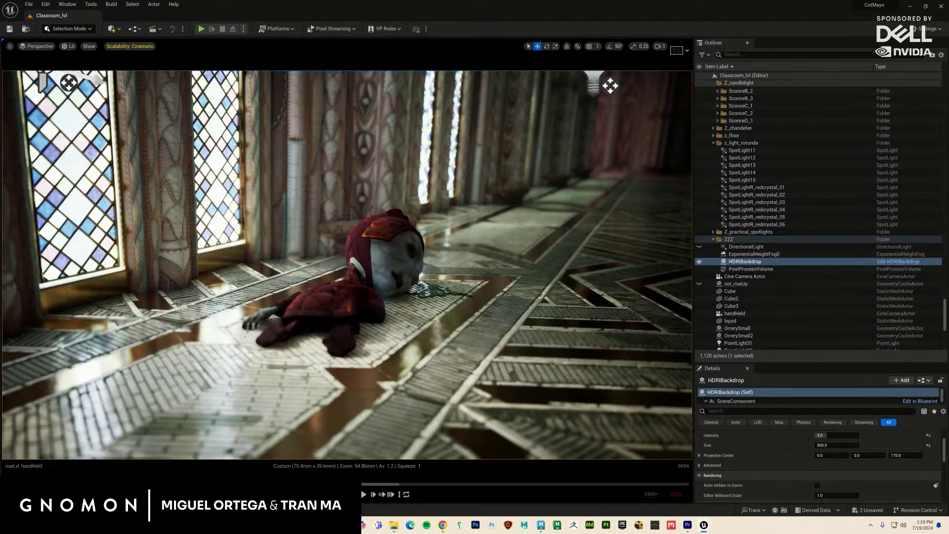
left_click(736, 401)
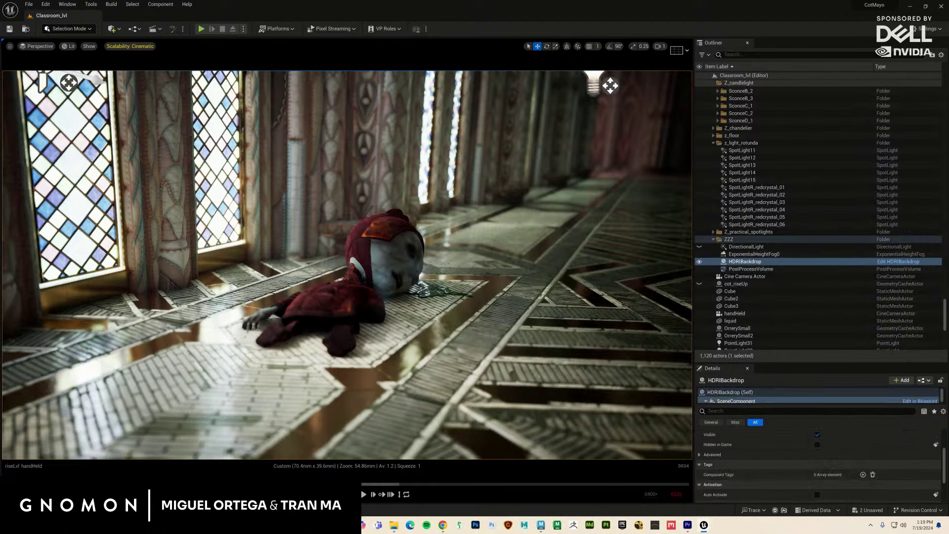
left_click(730, 392)
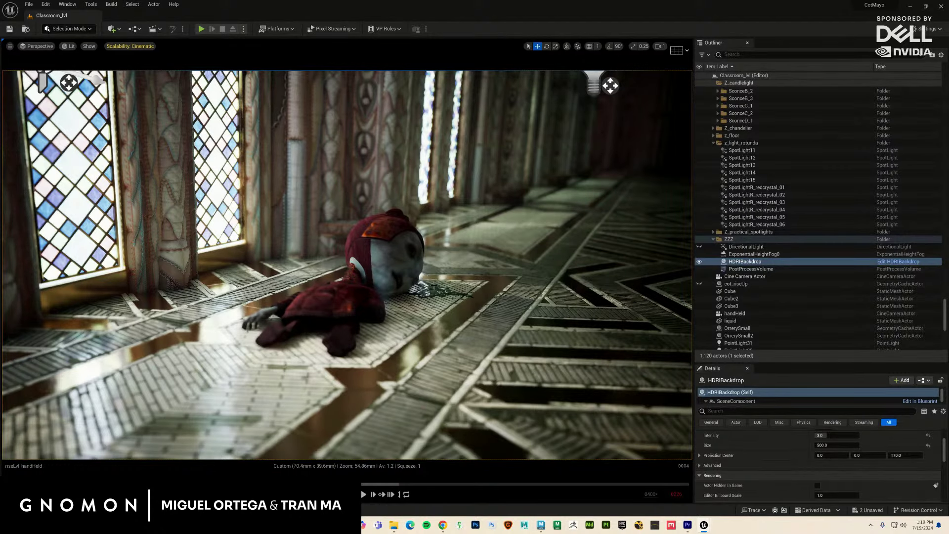
Step: With the shot at frame 0221, select PointLight31 through PointLight43 and toggle their visibility repeatedly to compare the lighting on the standing character
right_click_drag(410, 260, 418, 257)
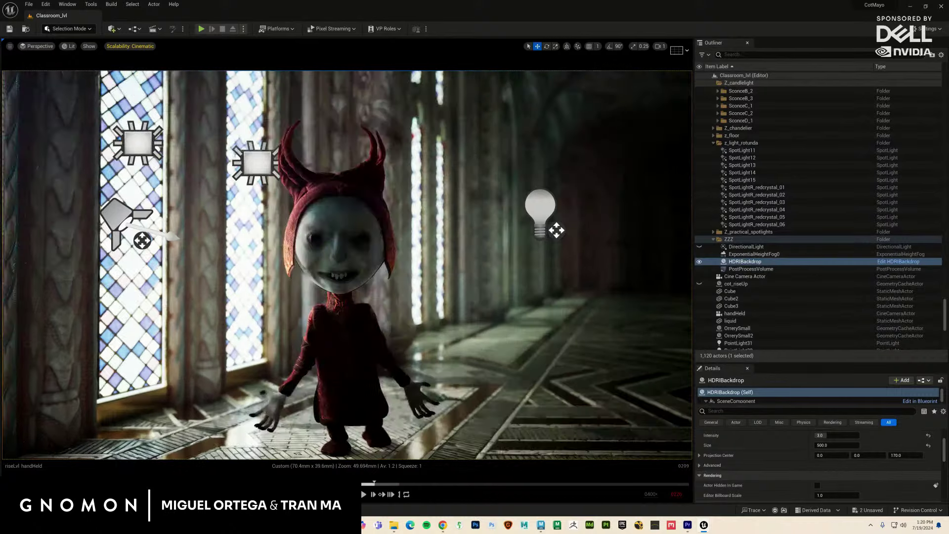
scroll(728, 323, "down", 5)
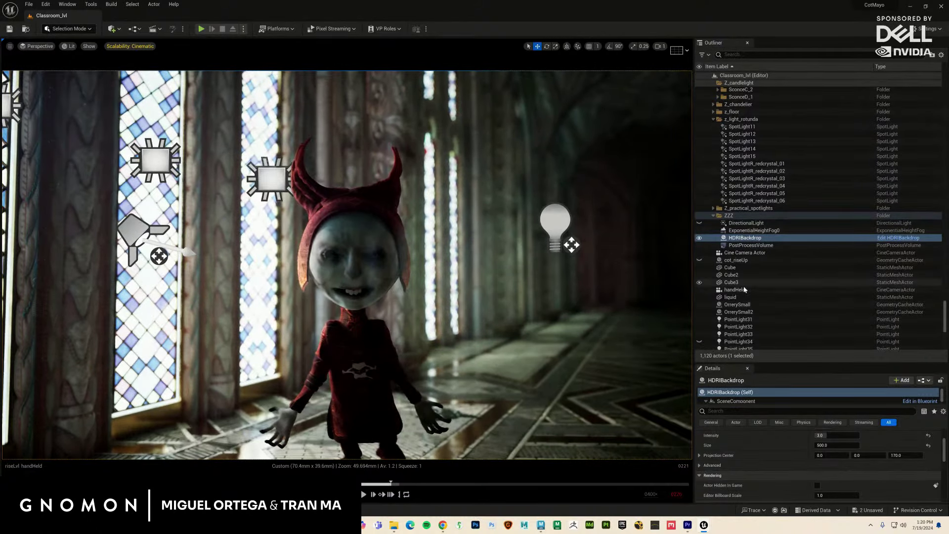
scroll(728, 323, "down", 2)
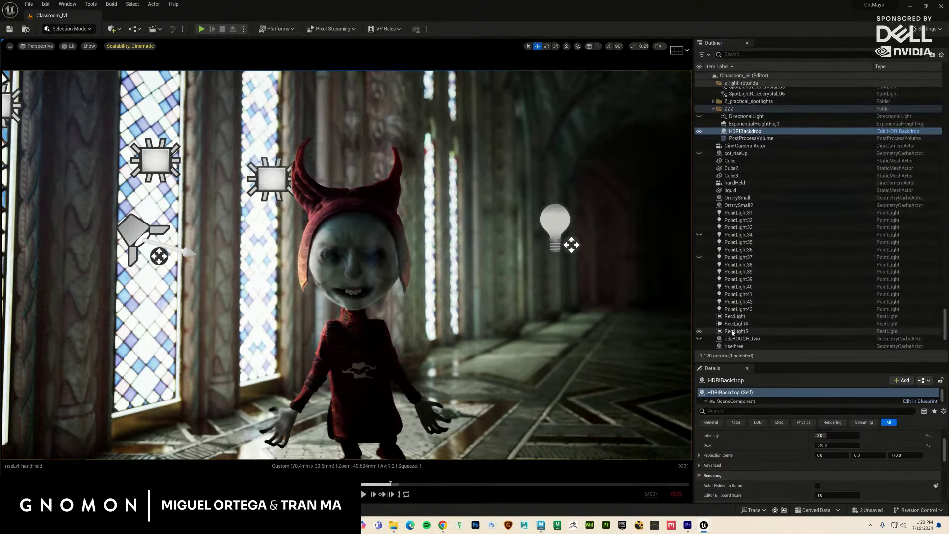
left_click(738, 310)
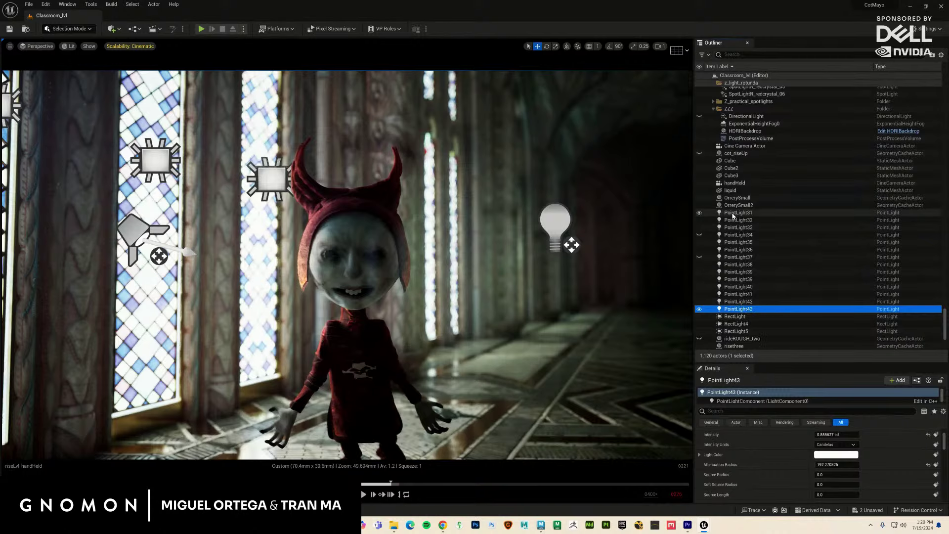
left_click(701, 214, "shift")
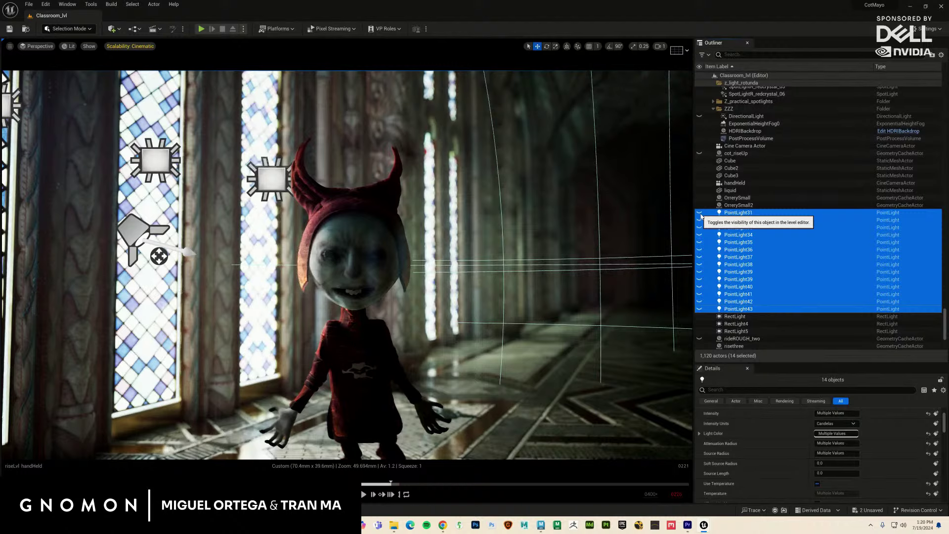
left_click(699, 213)
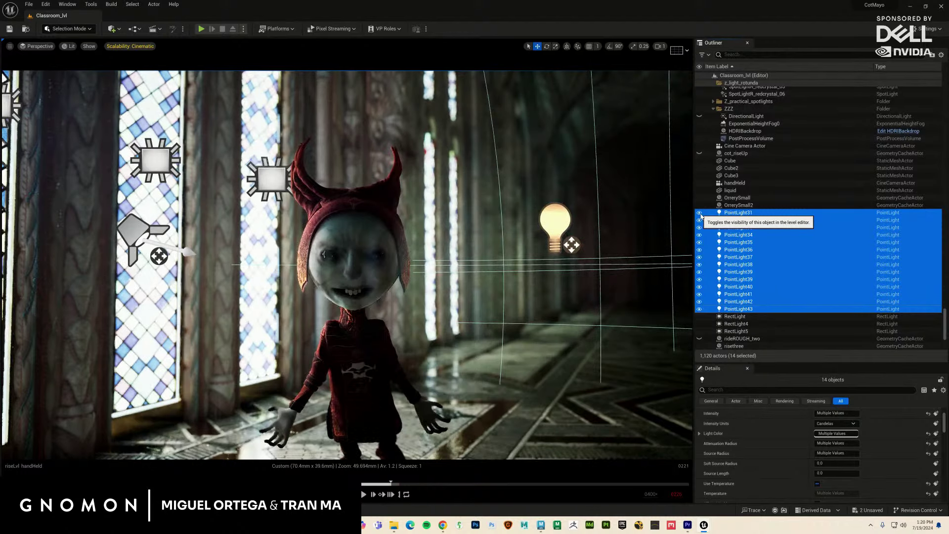
left_click(699, 214)
left_click(700, 214)
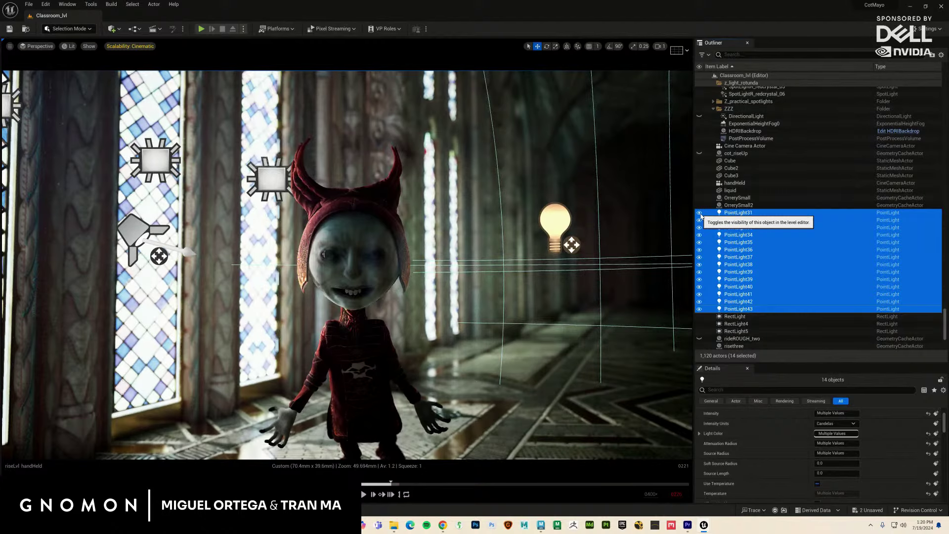
left_click(700, 214)
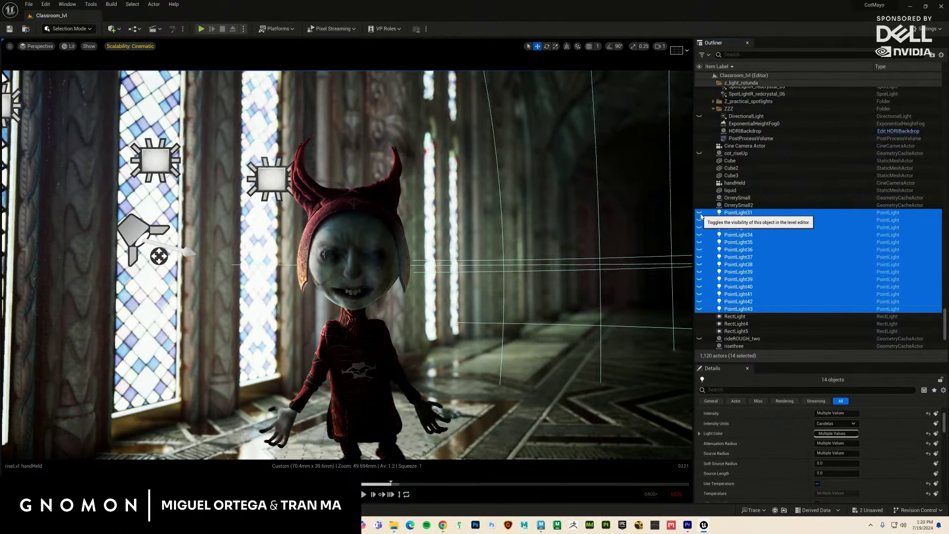
left_click(700, 214)
left_click(699, 214)
left_click(700, 213)
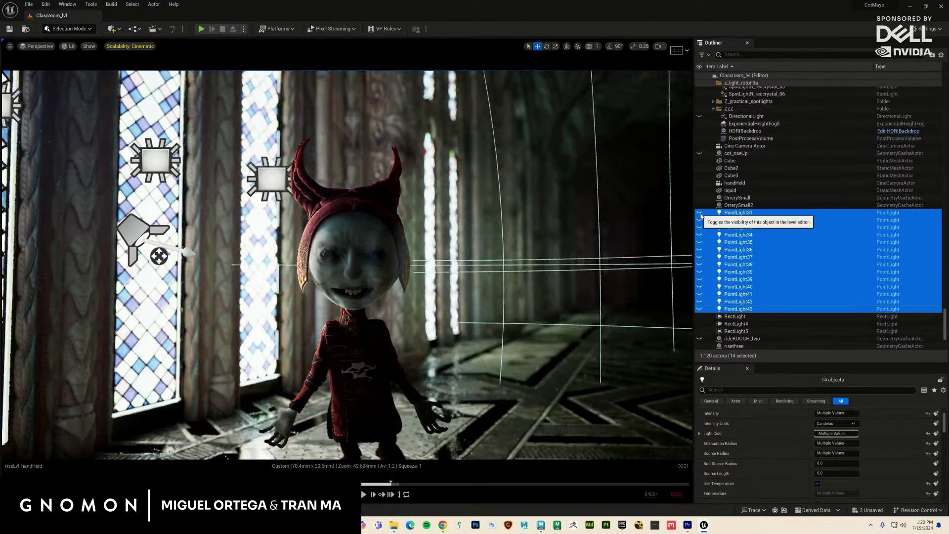
left_click(700, 214)
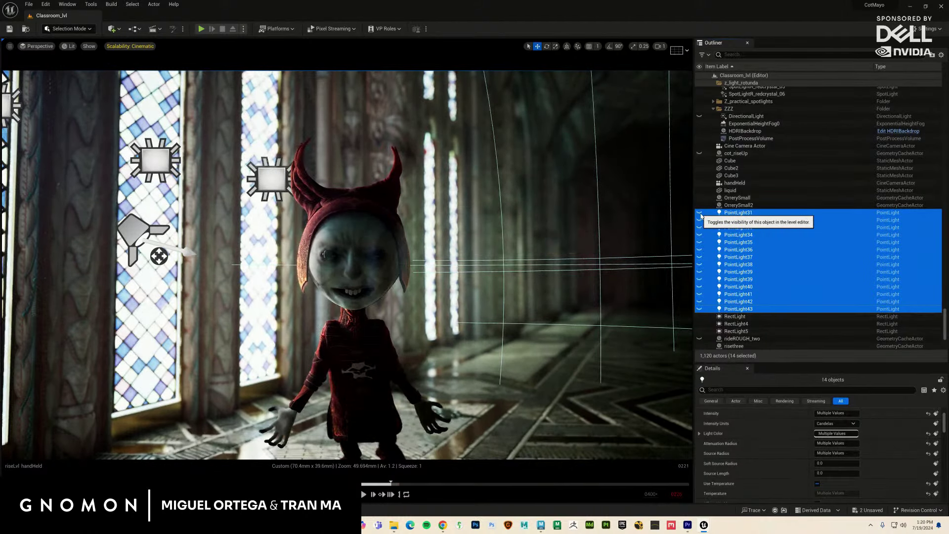
left_click(699, 213)
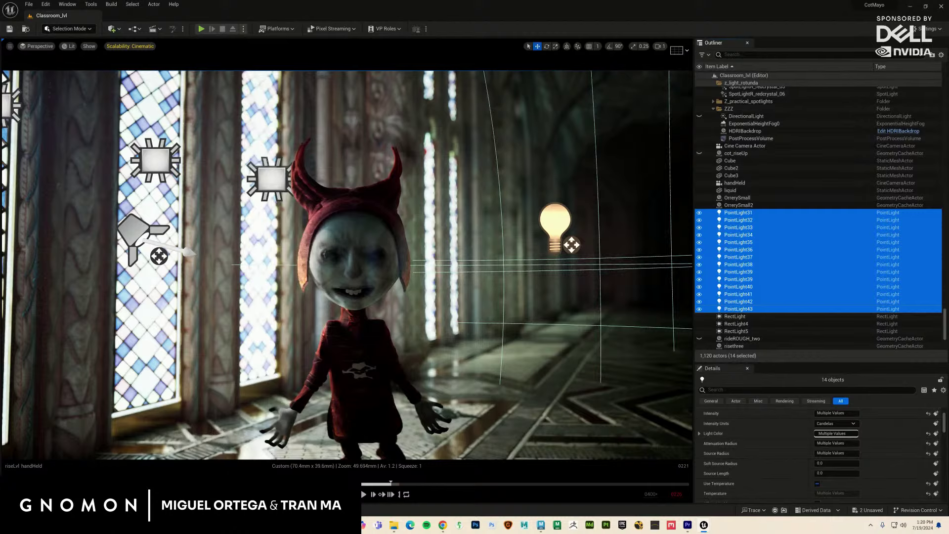
Step: Switch to Premiere Pro, scrub through the ZortHallway sequence around 00:00:32:20, and return to Unreal's Movie Render Queue
key("alt+Tab")
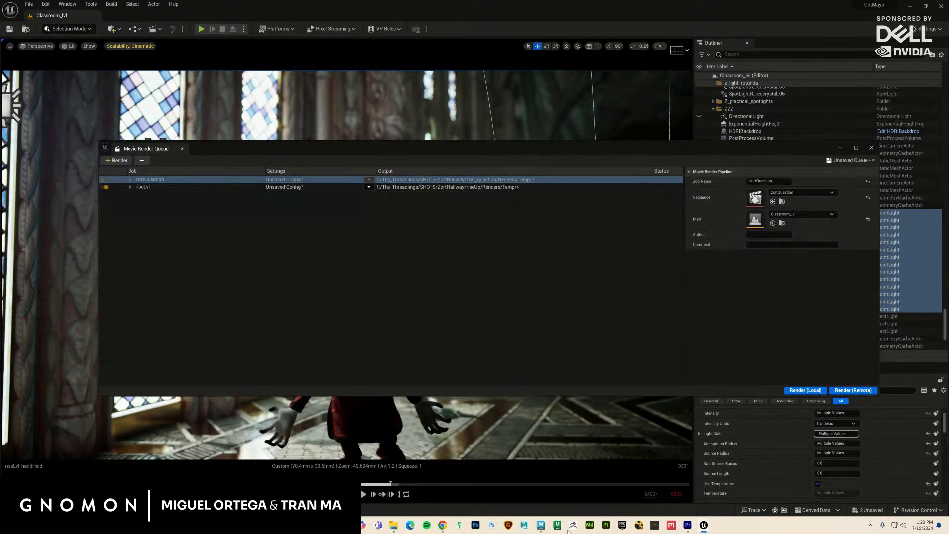
key("alt+Tab")
mouse_move(549, 229)
left_mouse_down()
mouse_move(533, 229)
mouse_move(552, 230)
left_mouse_up()
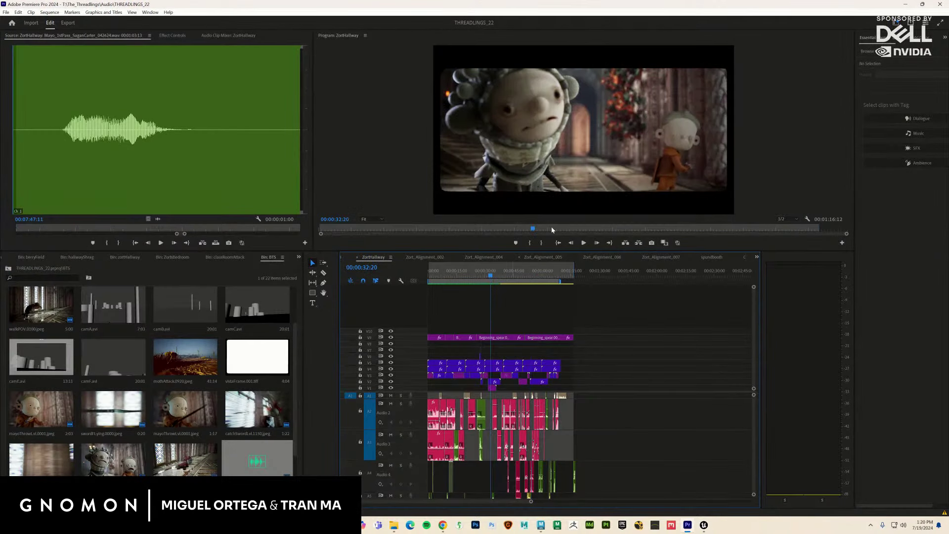
left_click(905, 4)
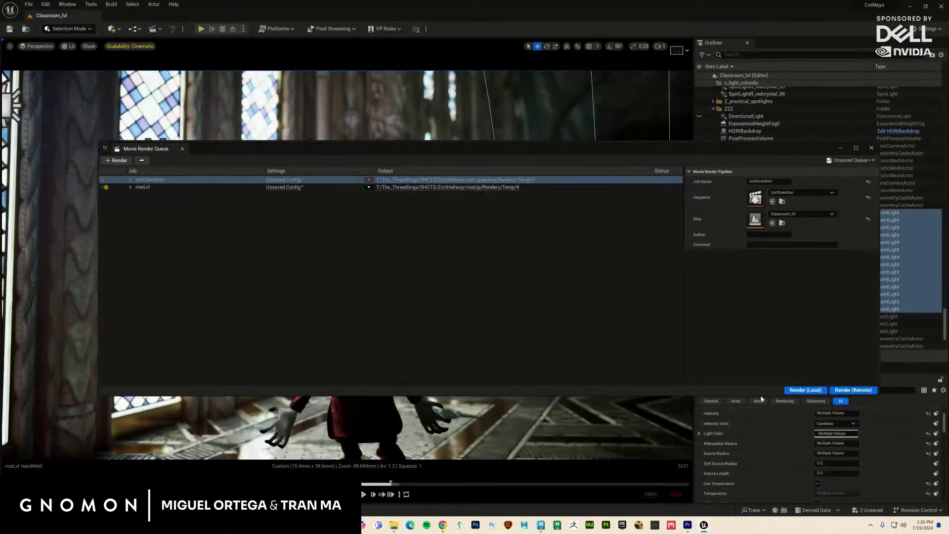
Step: Render the enabled riseLvl job locally and save all modified files in the project
left_click(805, 390)
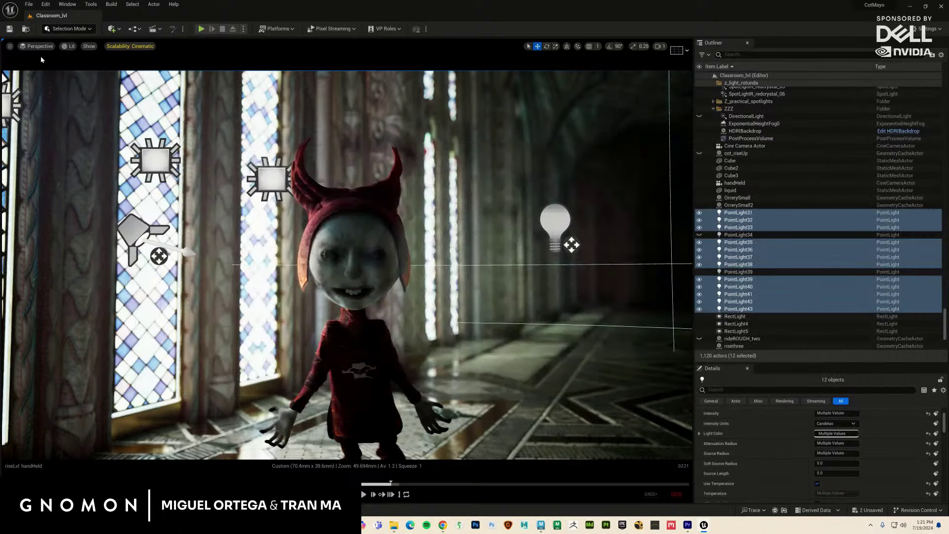
left_click(28, 4)
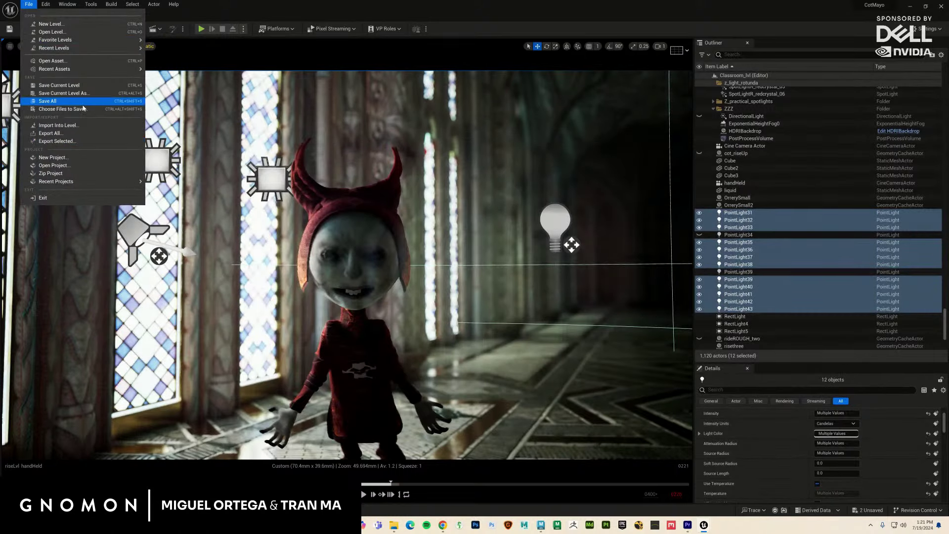
left_click(45, 101)
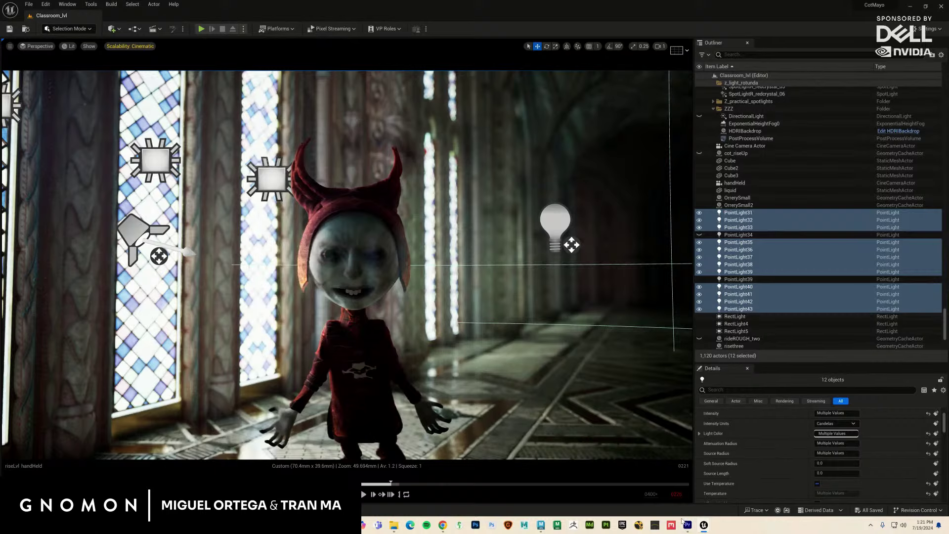
Step: Switch to Premiere Pro and review the ZortHallway sequence by playing its end and scrubbing back through 00:00:53:19 to 00:00:10:02
mouse_move(687, 528)
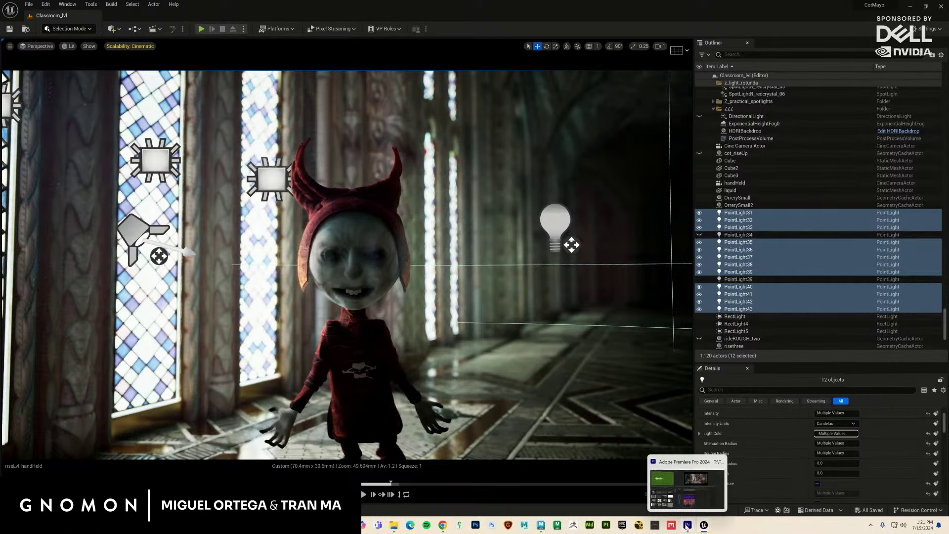
left_click(686, 528)
left_click_drag(489, 278, 526, 282)
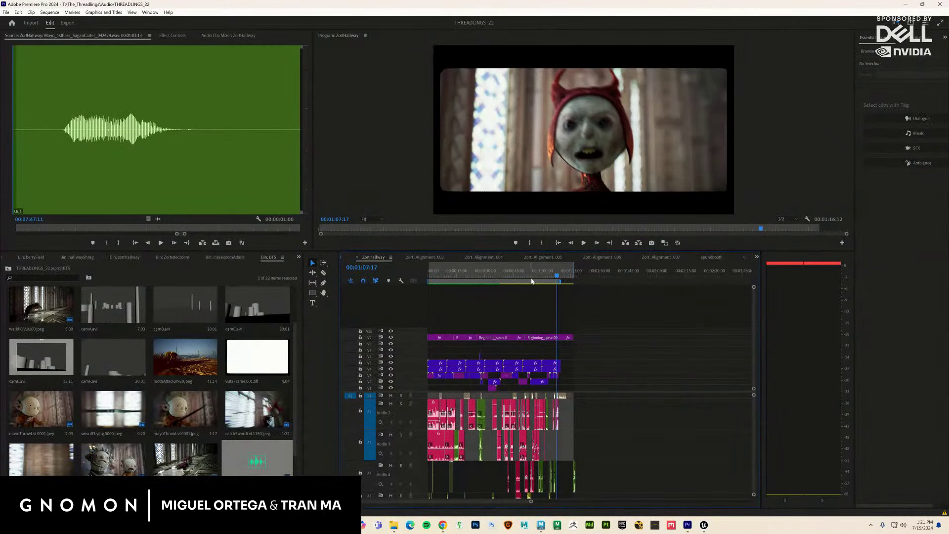
left_click(526, 277)
left_click_drag(527, 280, 545, 287)
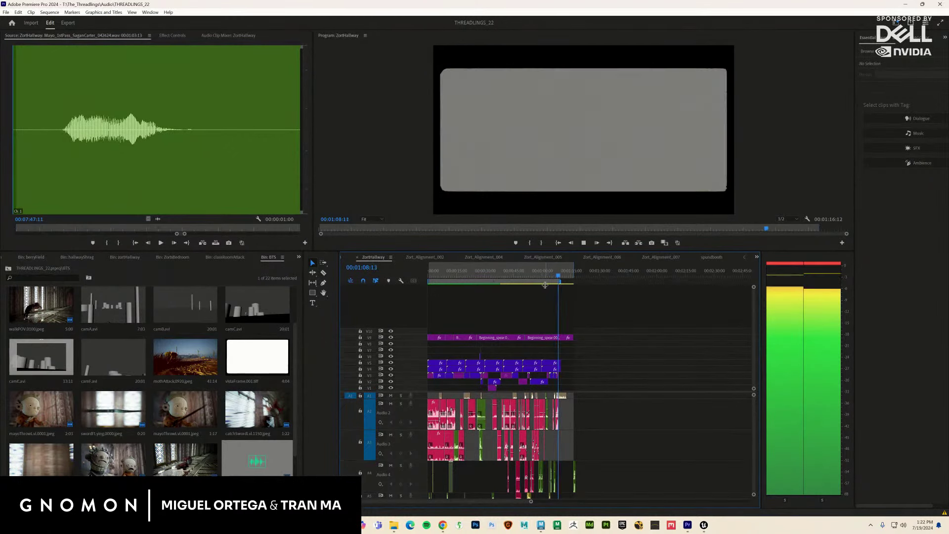
key("space")
left_click_drag(528, 277, 532, 281)
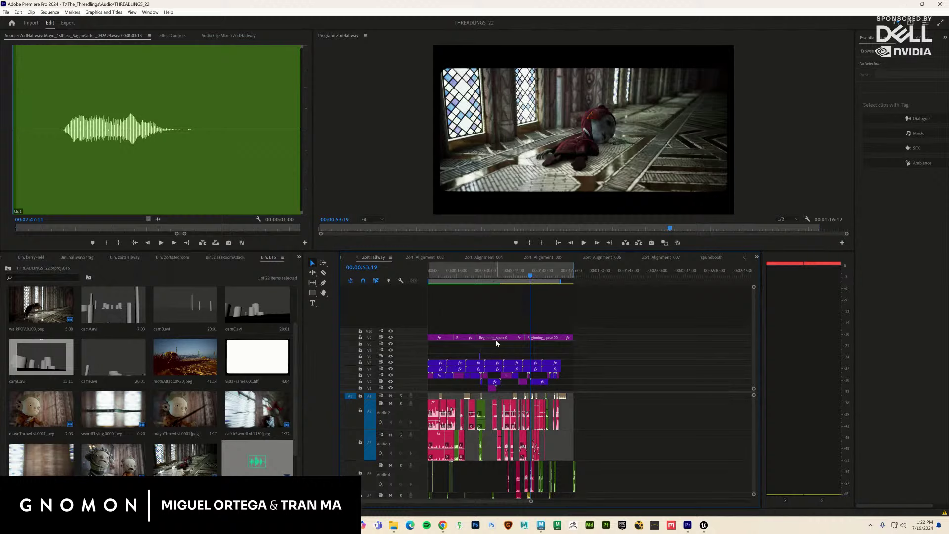
left_click_drag(484, 277, 448, 280)
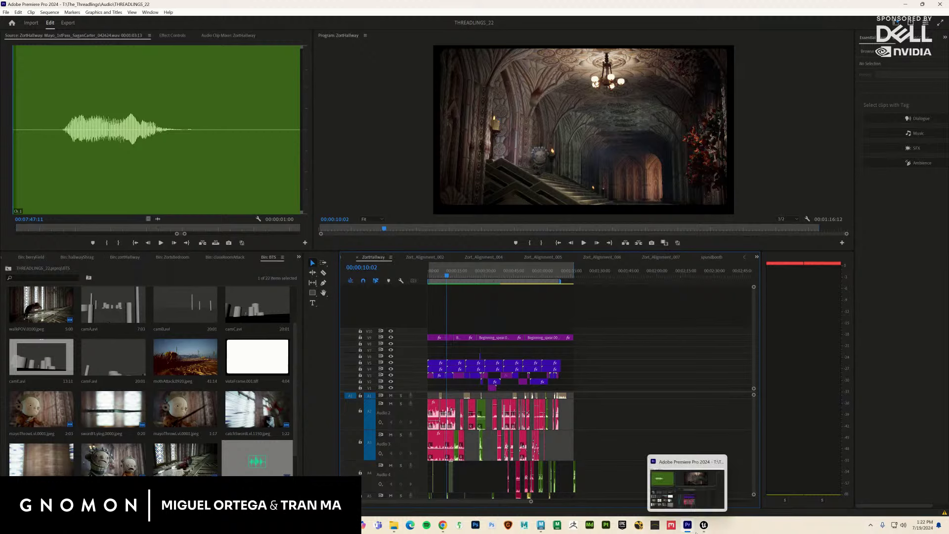
Step: Return to Unreal and open the fallingUp level sequence from the ZortHallway shot folders
left_click(703, 525)
left_click(662, 487)
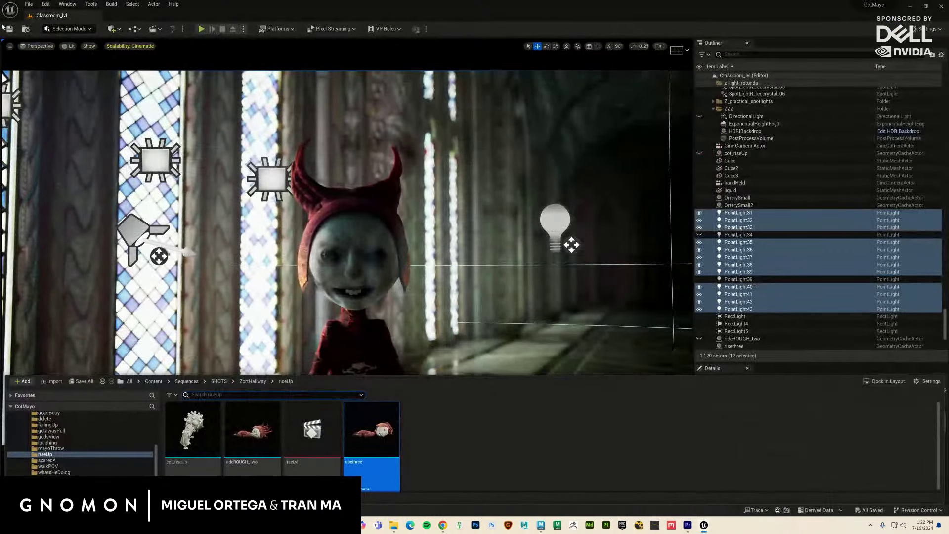
left_click(29, 4)
key("Escape")
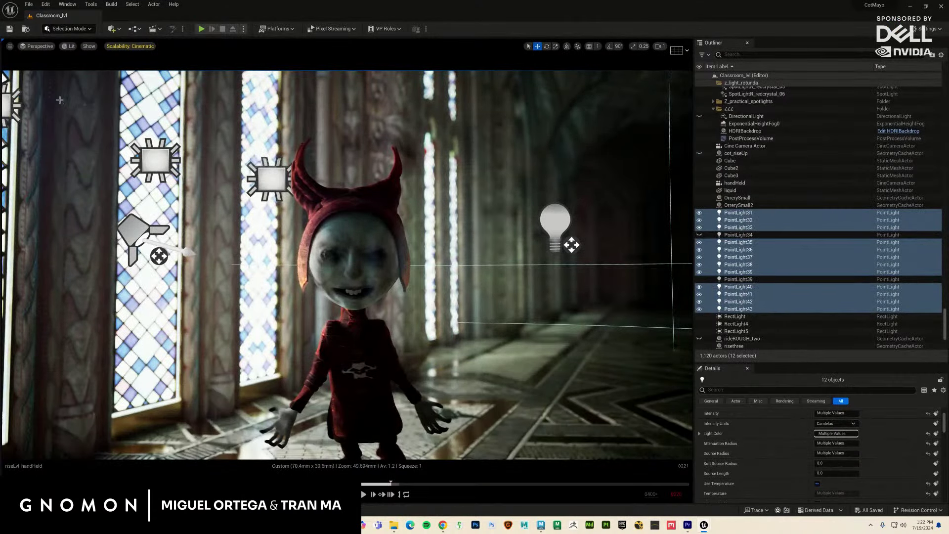
key("ctrl+space")
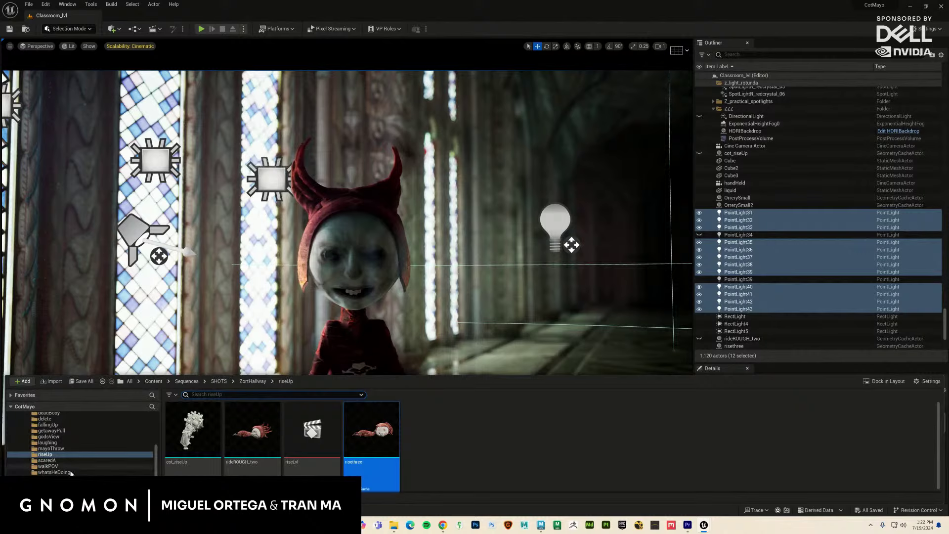
left_click(48, 425)
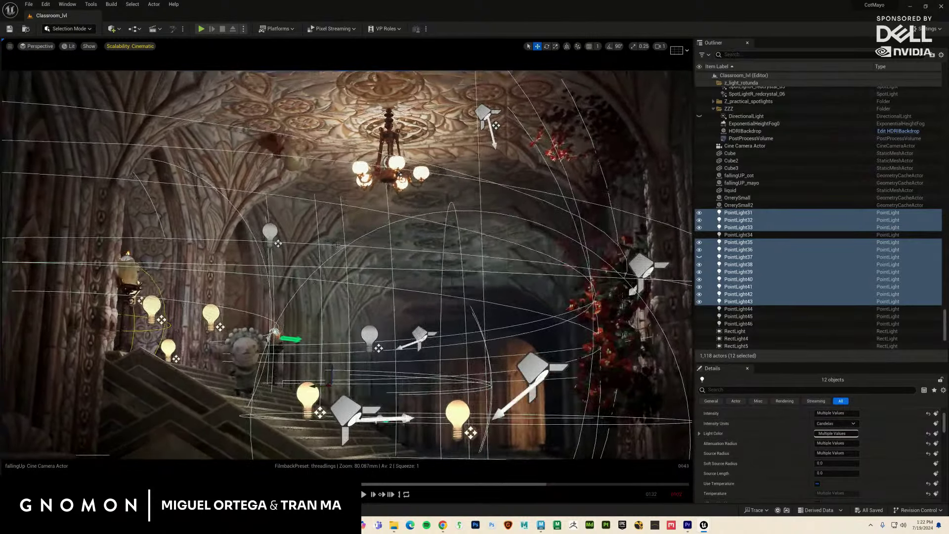
Step: Select the fallingUP_mayo character, enlarge its details area and locate its Geometry Cache asset in the project content
left_click(278, 151)
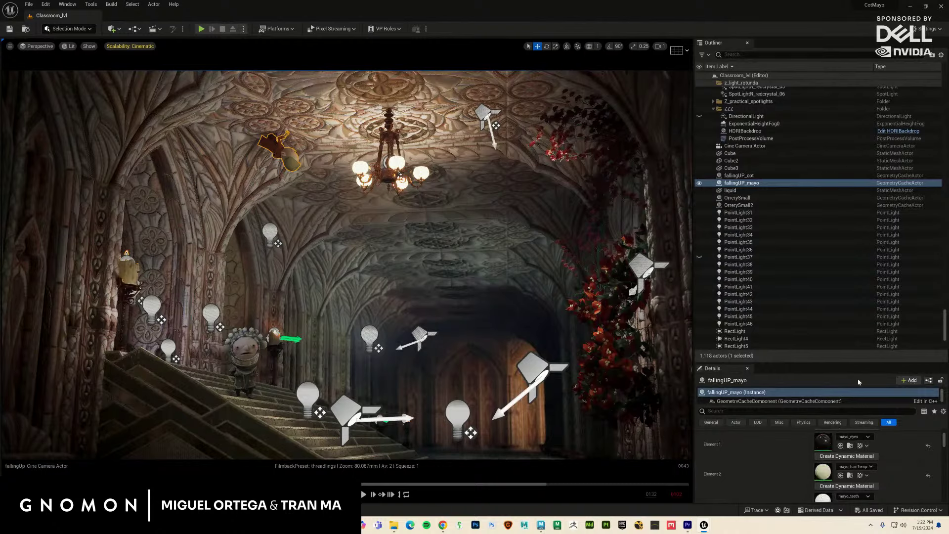
left_click_drag(860, 364, 846, 148)
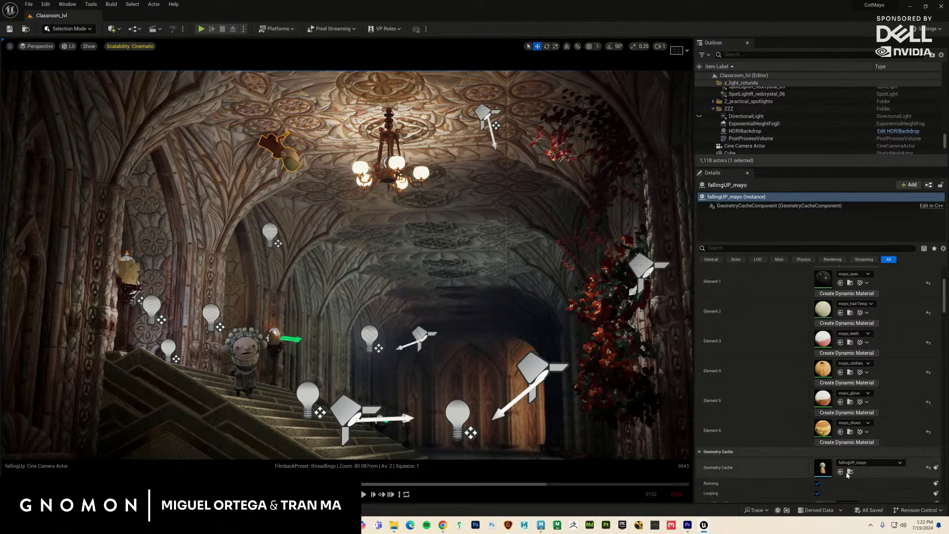
key("ctrl+b")
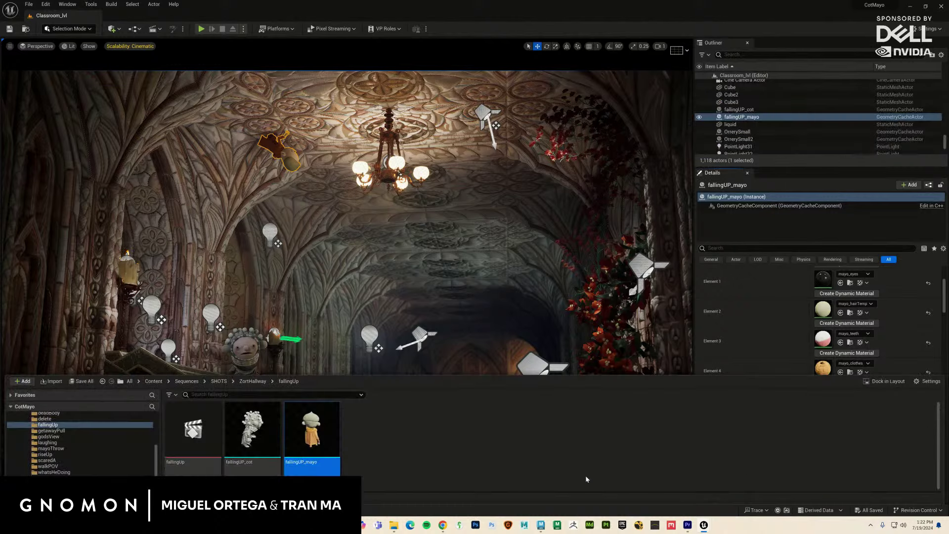
Step: Import cot_fallingup_cloth_0-102.abc and mayo_fallingup_cloth_0-102.abc from USB Drive (F:) into the fallingUp folder as geometry caches
left_click(379, 442)
right_click(379, 441)
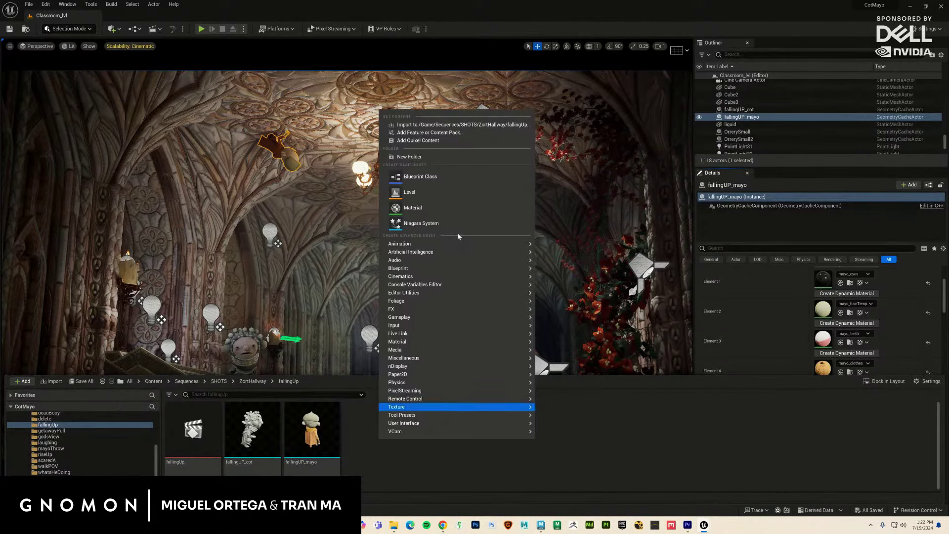
left_click(432, 124)
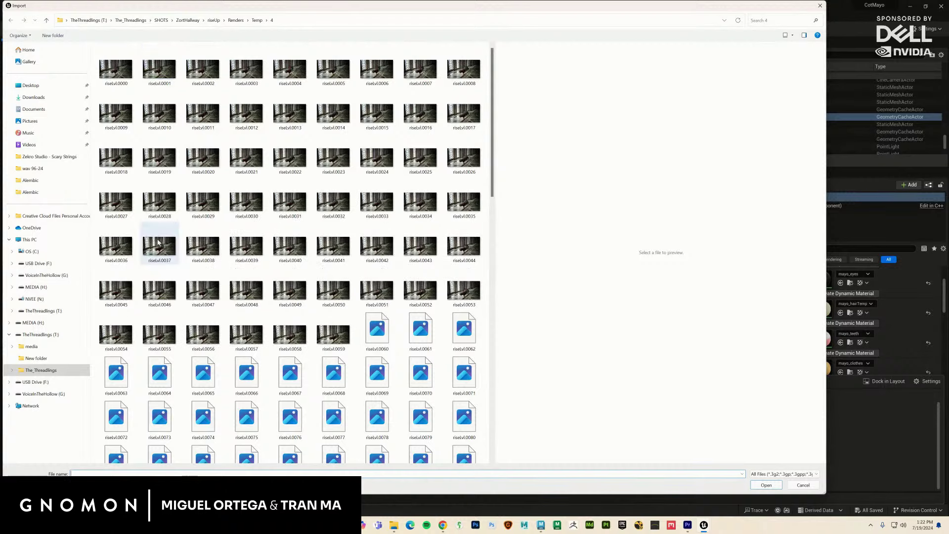
left_click(37, 264)
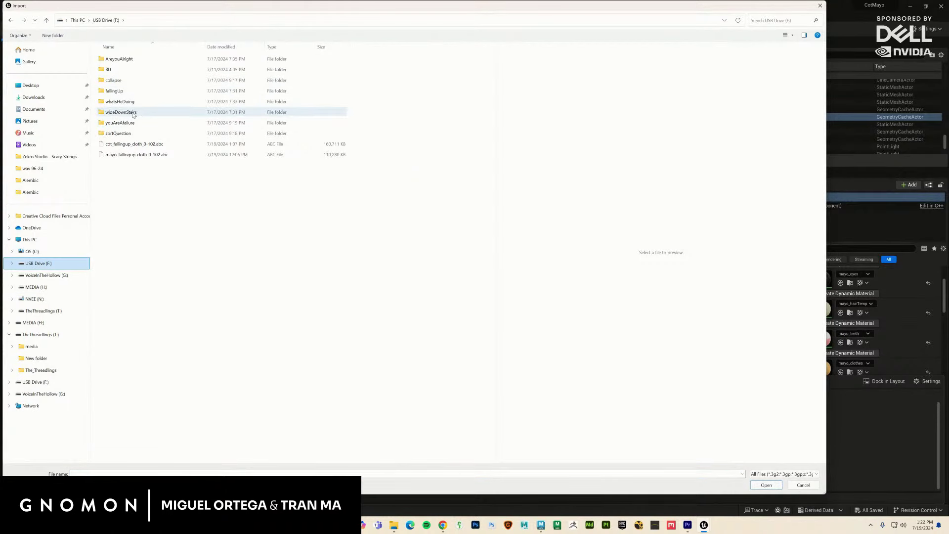
left_click(118, 93)
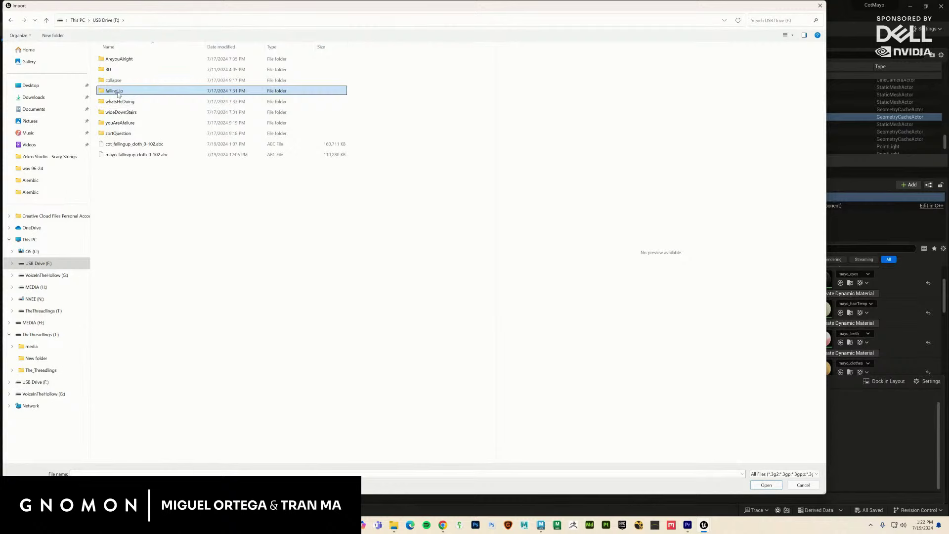
left_click_drag(166, 186, 117, 145)
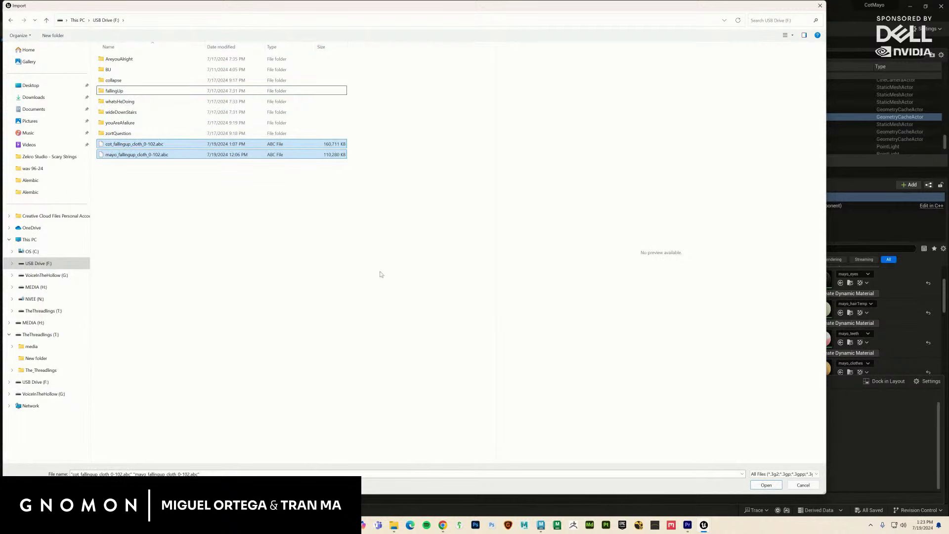
left_click(766, 484)
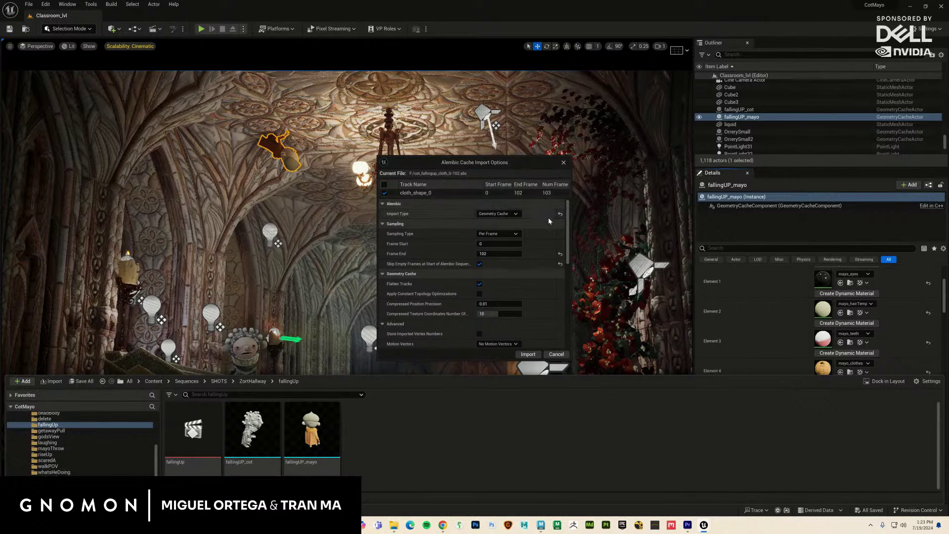
left_click_drag(568, 240, 570, 332)
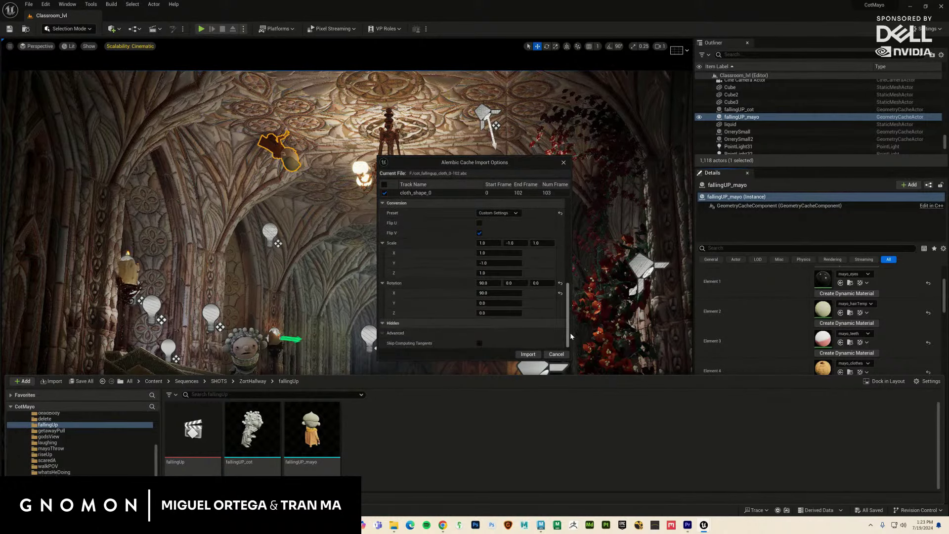
left_click(527, 354)
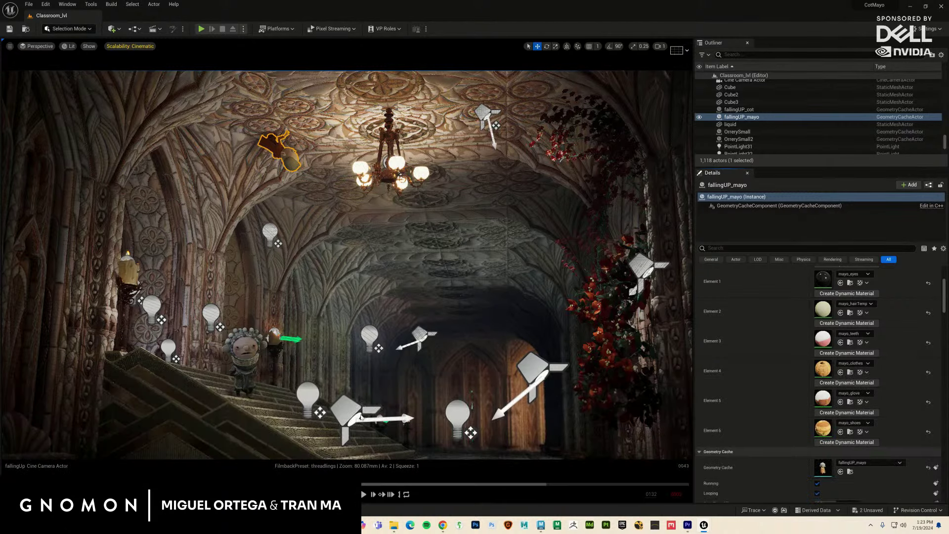
Step: Reimport the fallingUP_mayo geometry cache with the Mayo_clothes_geoShape track excluded
key("ctrl+space")
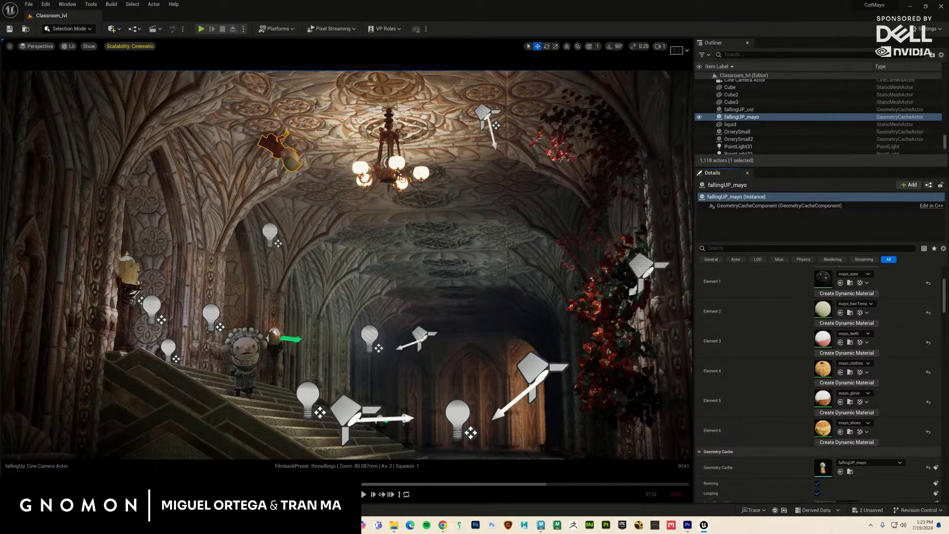
key("ctrl+space")
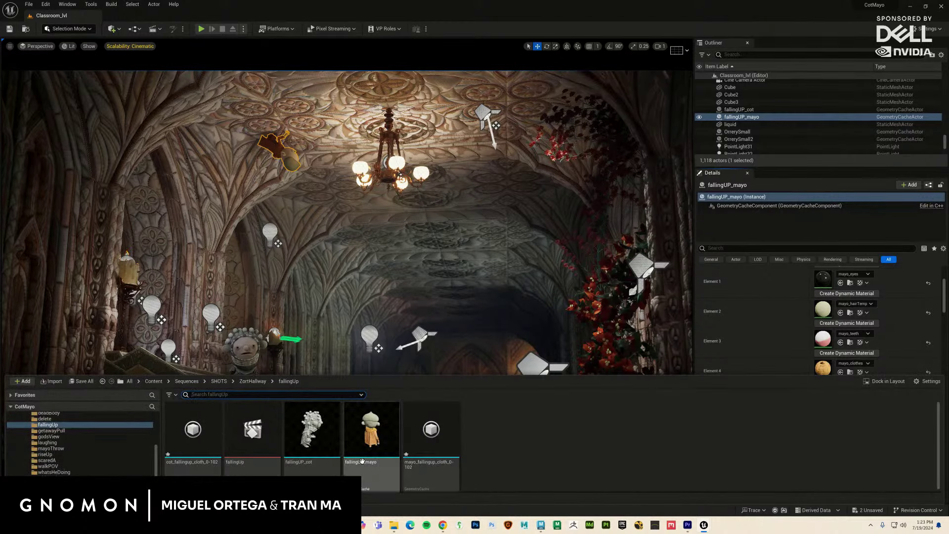
left_click(380, 436)
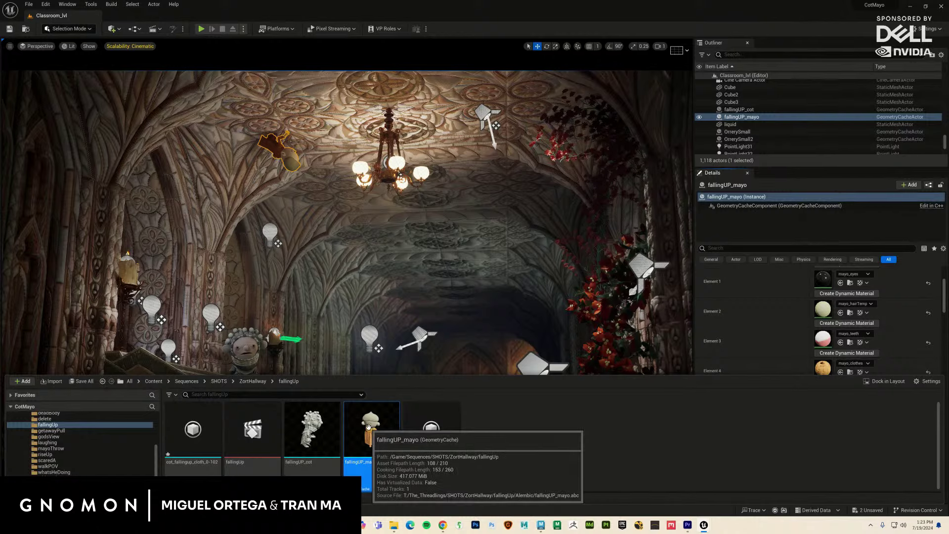
right_click(367, 434)
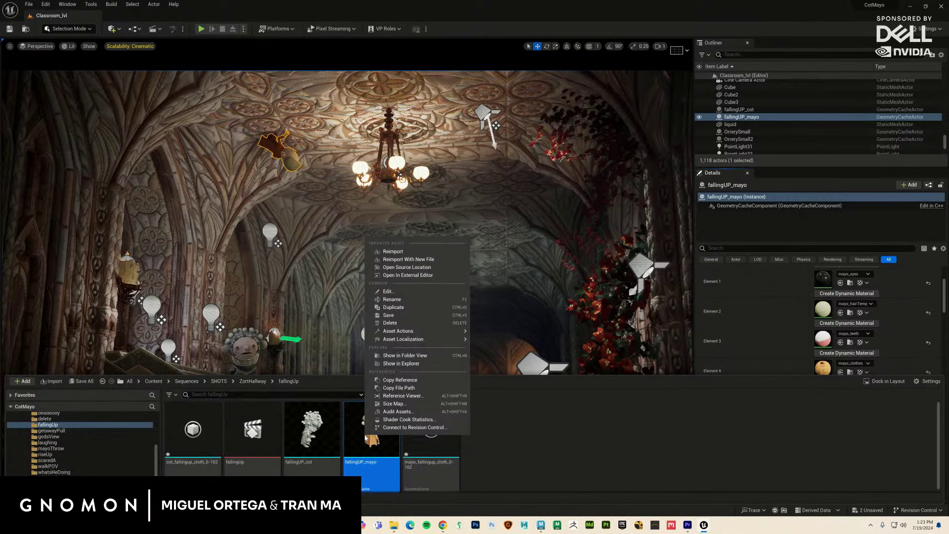
left_click(402, 251)
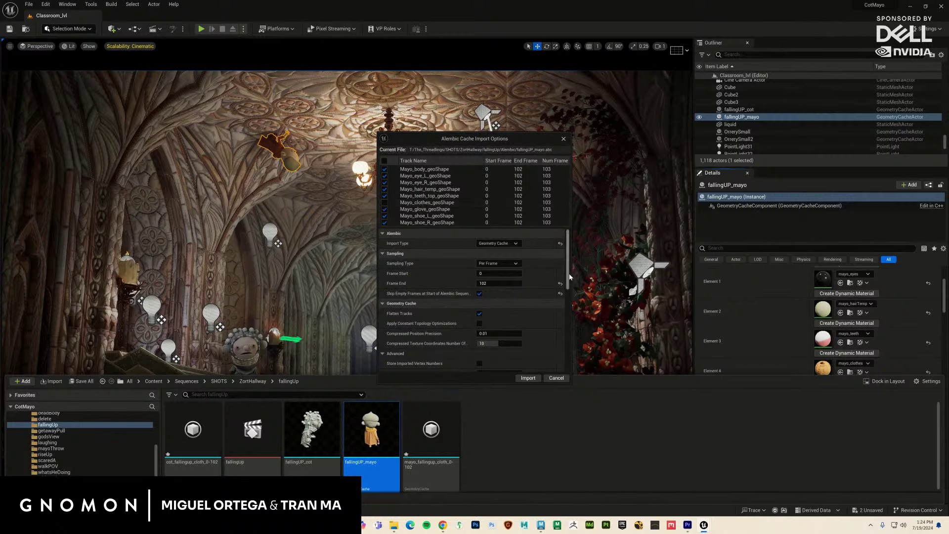
scroll(569, 296, "down", 5)
scroll(572, 319, "up", 4)
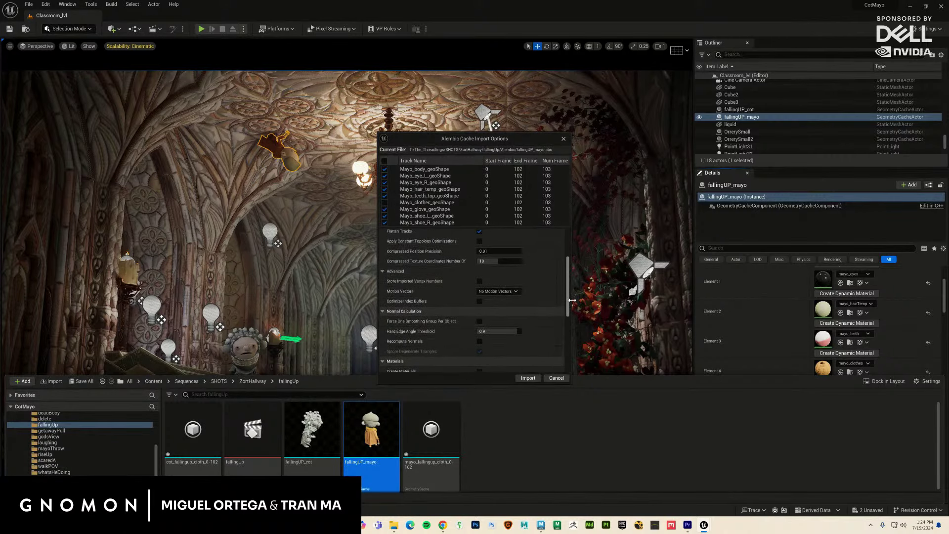
scroll(571, 286, "down", 6)
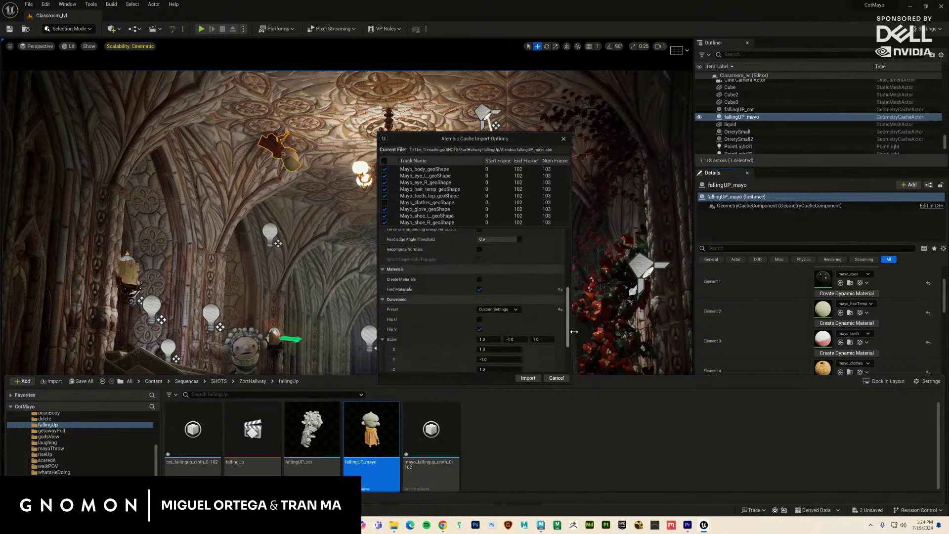
left_click(528, 377)
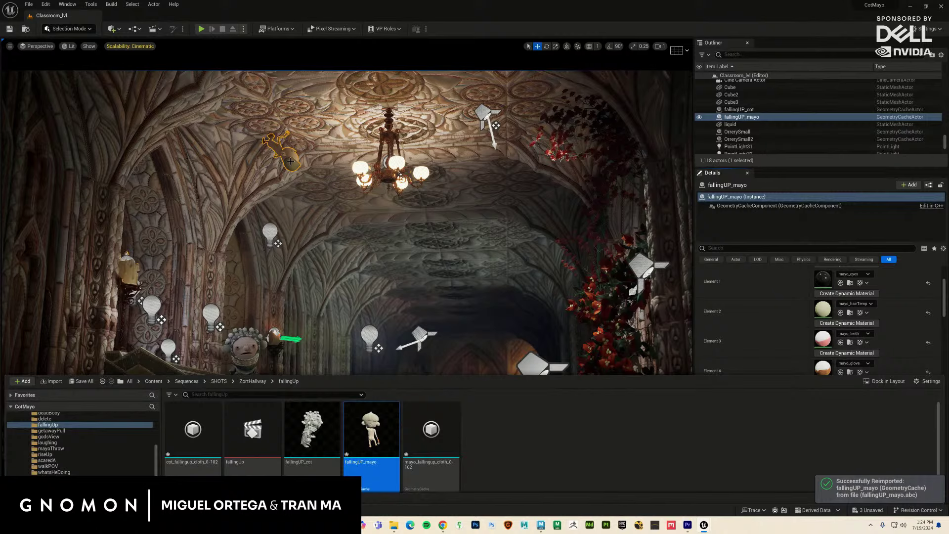
Step: Place the mayo_fallingup_cloth_0-102 cache in the level and reset its location to 0, 0, 0
left_click(535, 448)
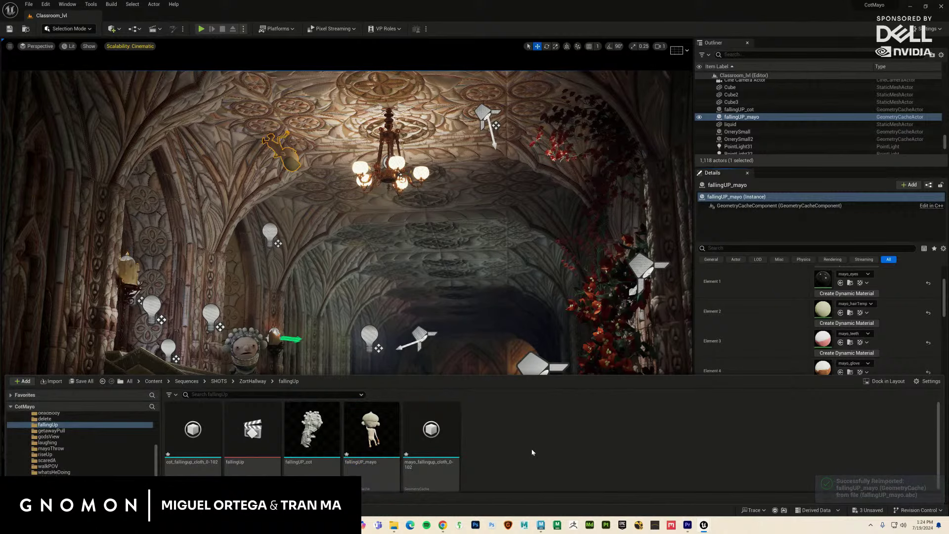
left_click_drag(431, 429, 410, 324)
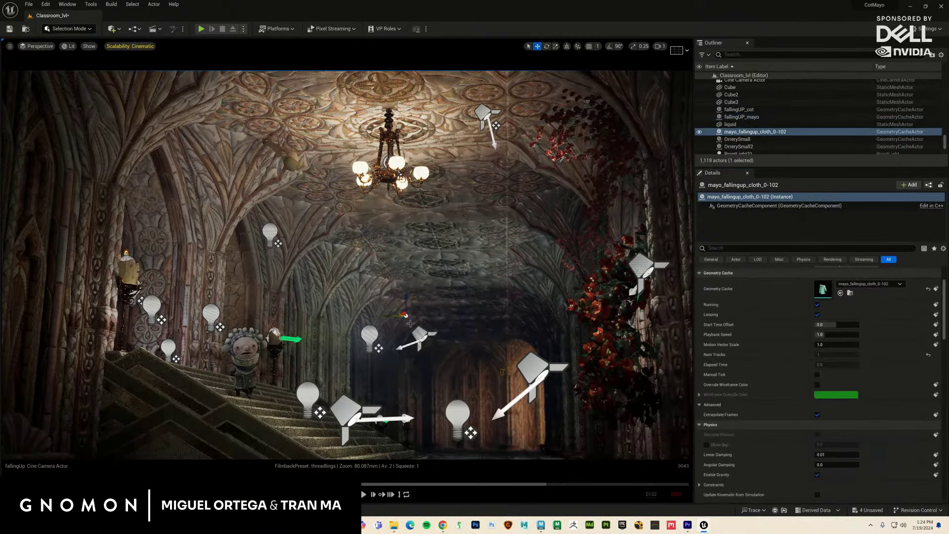
scroll(941, 275, "up", 3)
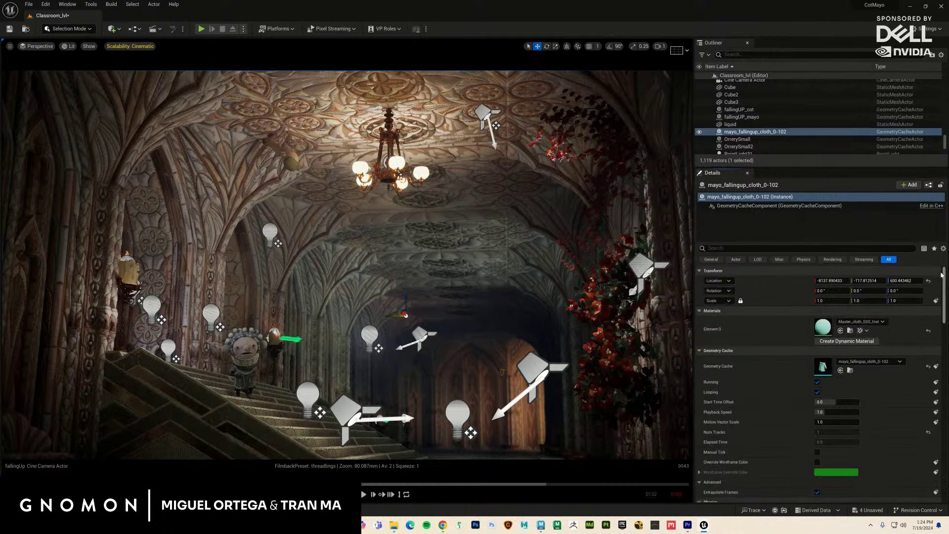
left_click(928, 281)
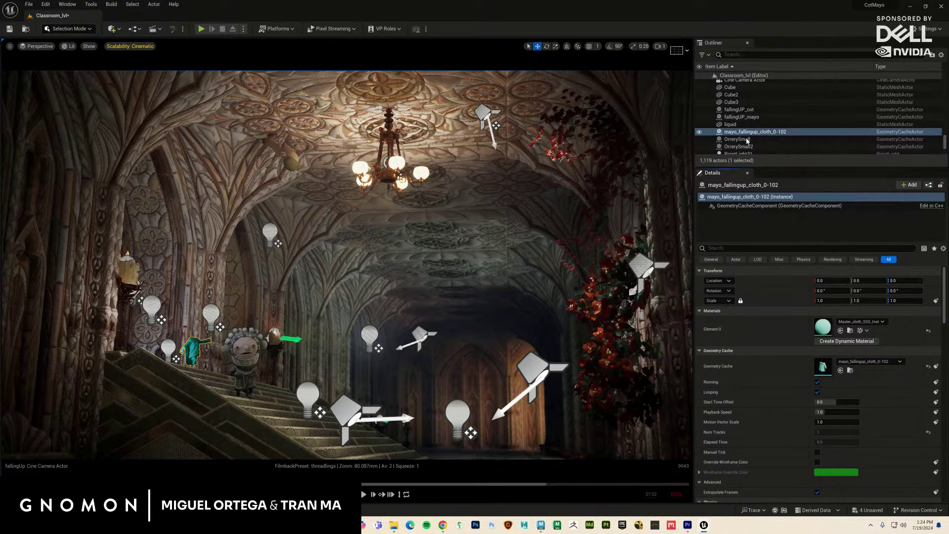
Step: Play back the fallingUp shot from frame 0 to check the cloth cache's motion against the Mayo character
key("F2")
key("Return")
key("ctrl+z")
key("ctrl+z")
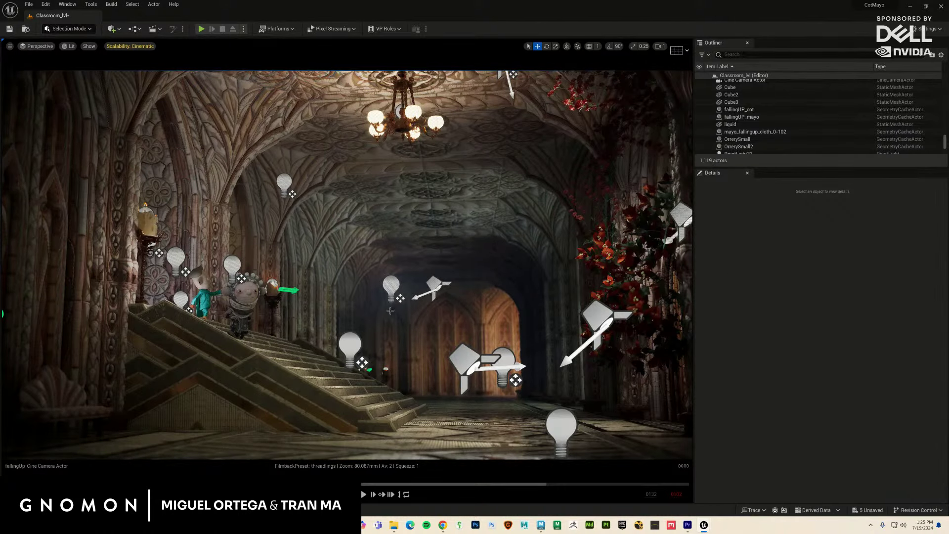
left_click(778, 133)
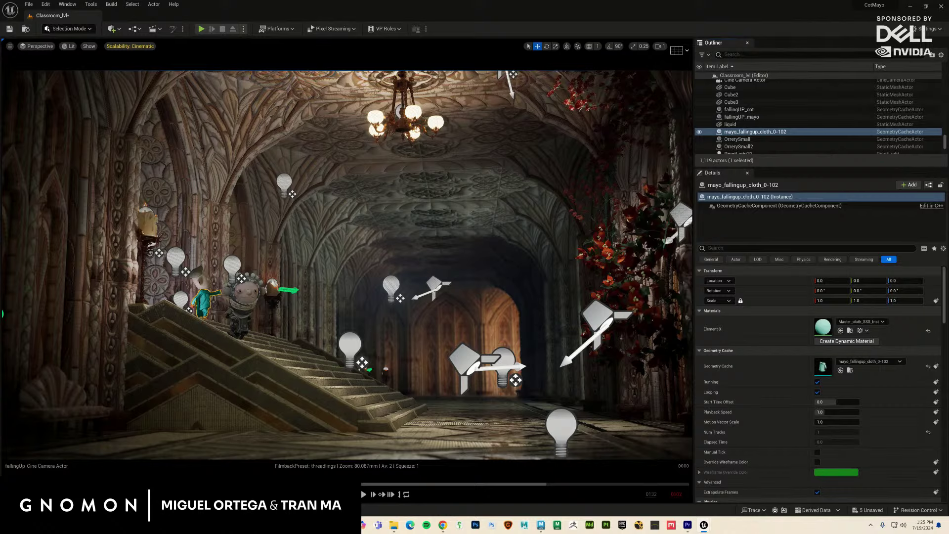
key("Escape")
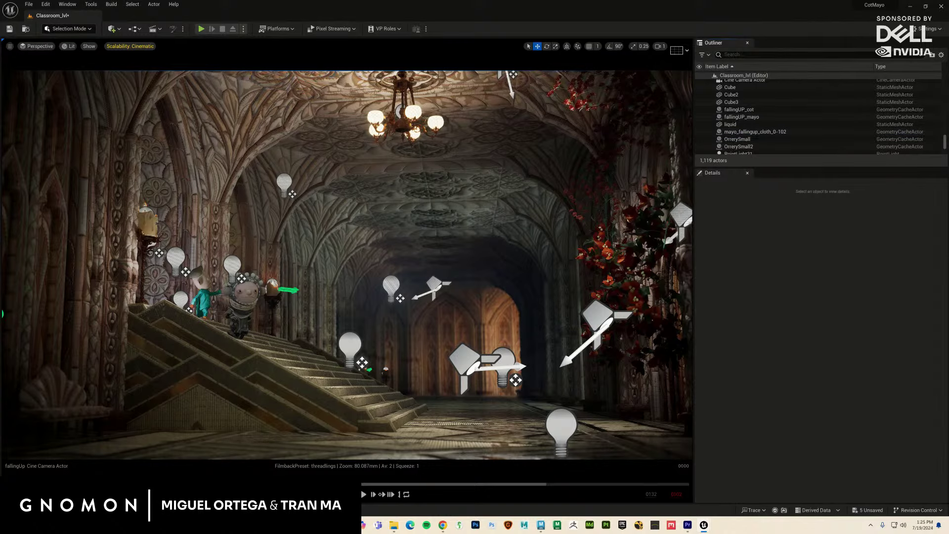
key("space")
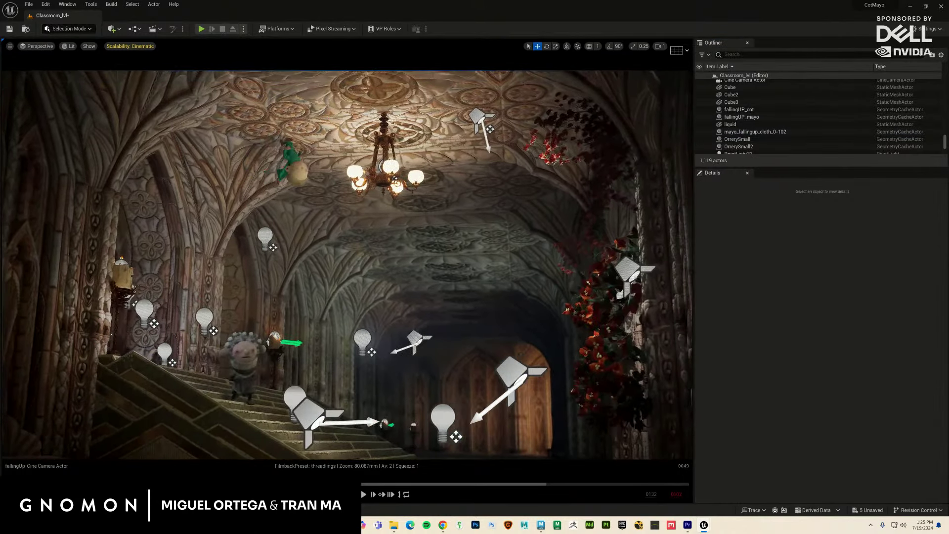
Step: Select the mayo_fallingup_cloth_0-102 actor and browse the project content to the assets/materials/Characters folder
left_click(308, 162)
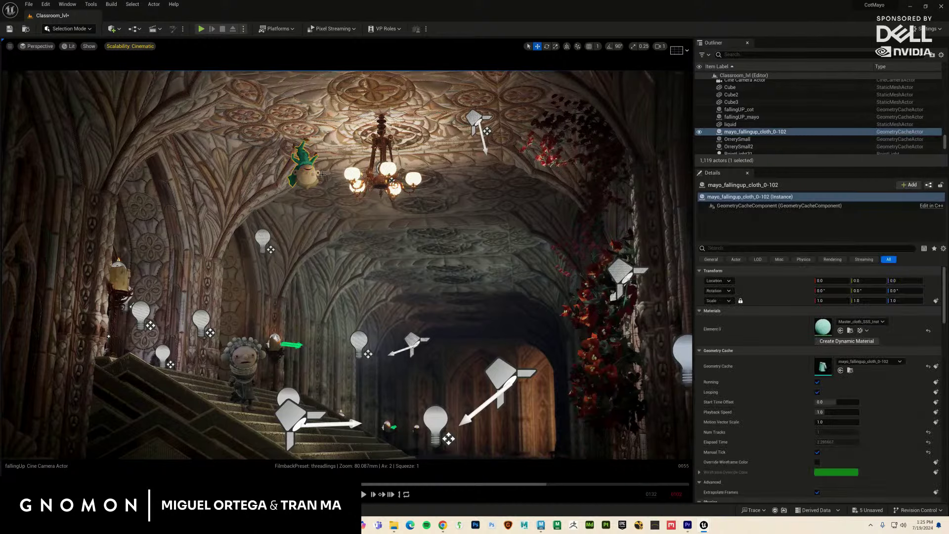
left_click(851, 372)
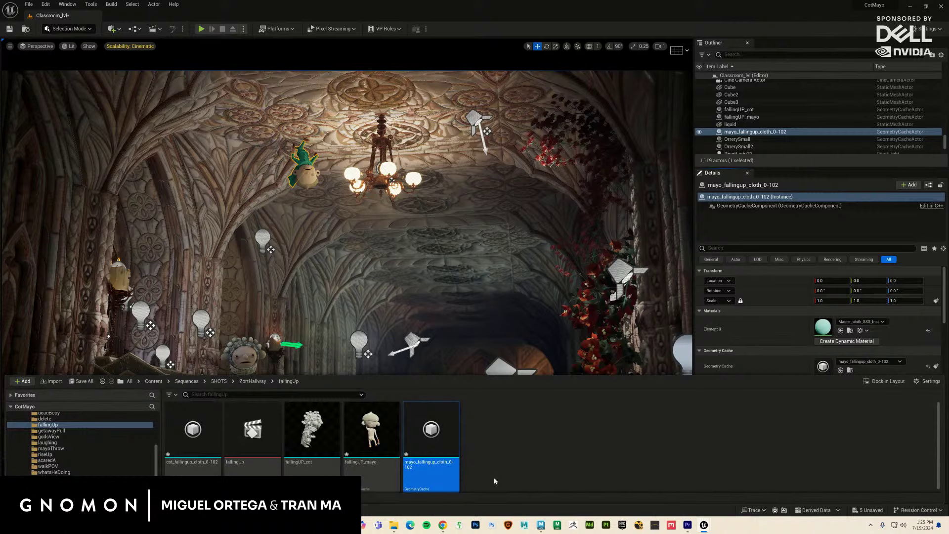
scroll(140, 435, "up", 3)
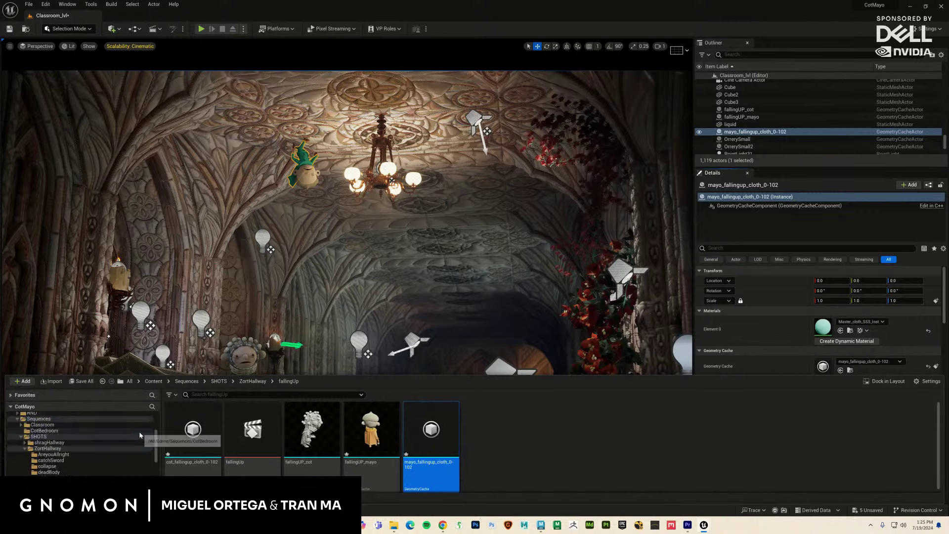
scroll(139, 433, "up", 5)
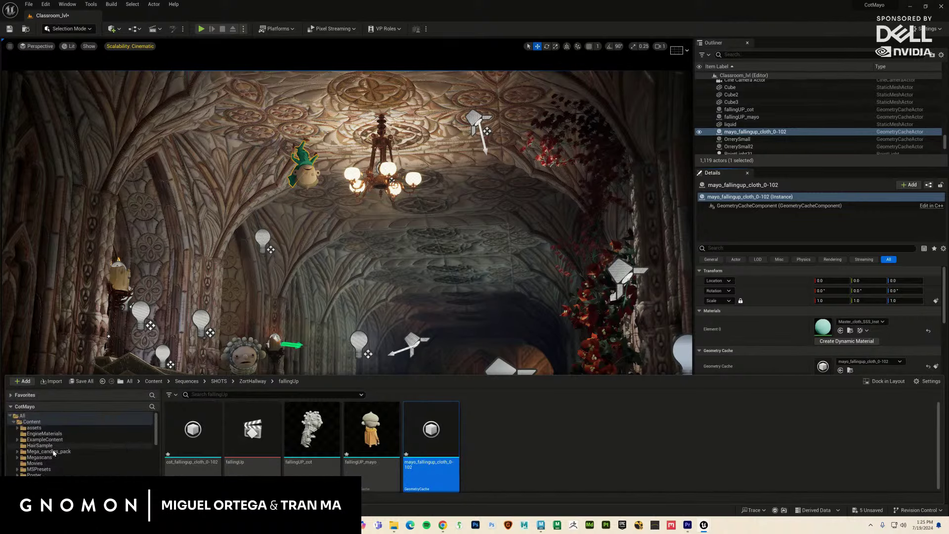
scroll(62, 469, "down", 2)
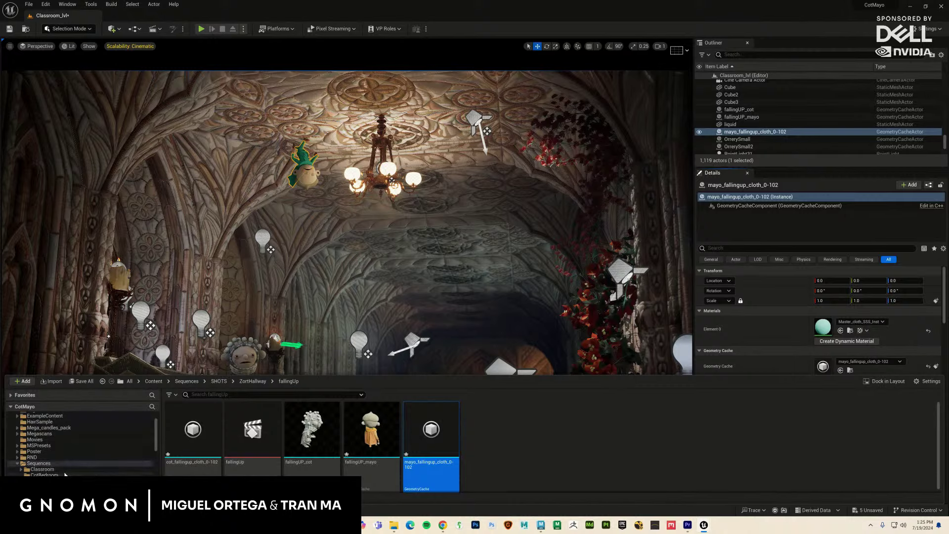
scroll(63, 468, "up", 2)
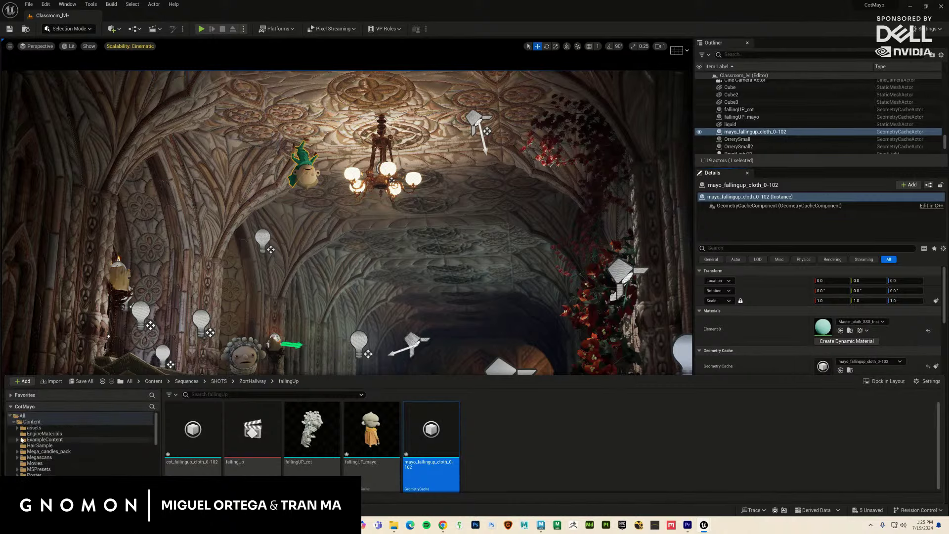
left_click(17, 427)
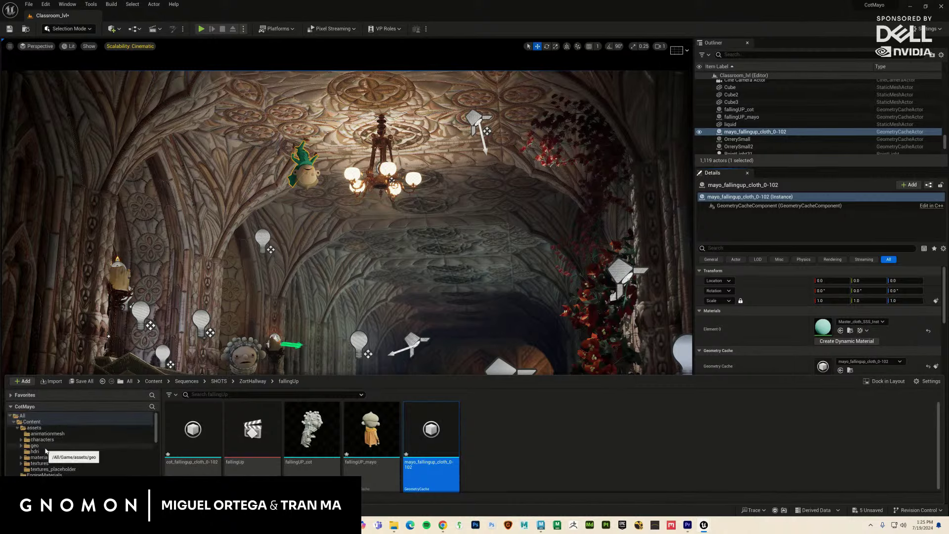
left_click(21, 439)
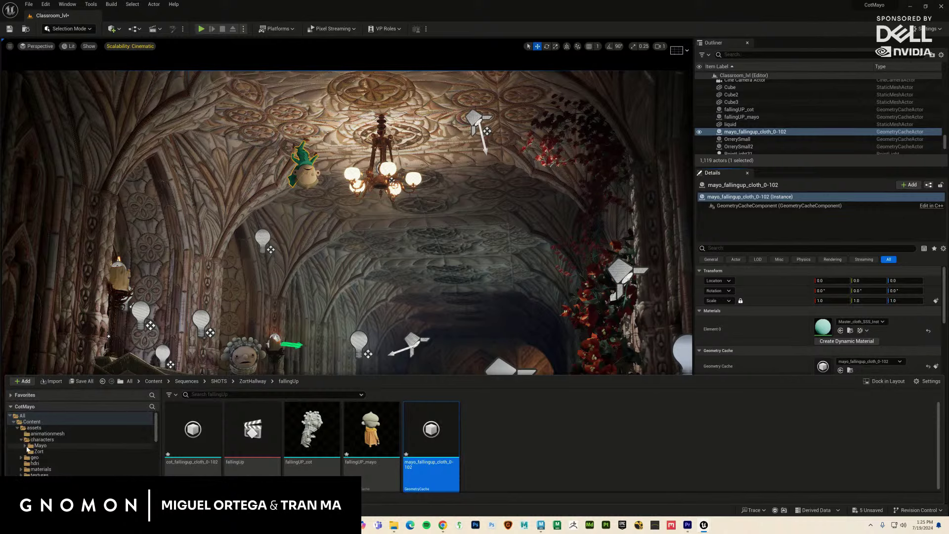
left_click(25, 445)
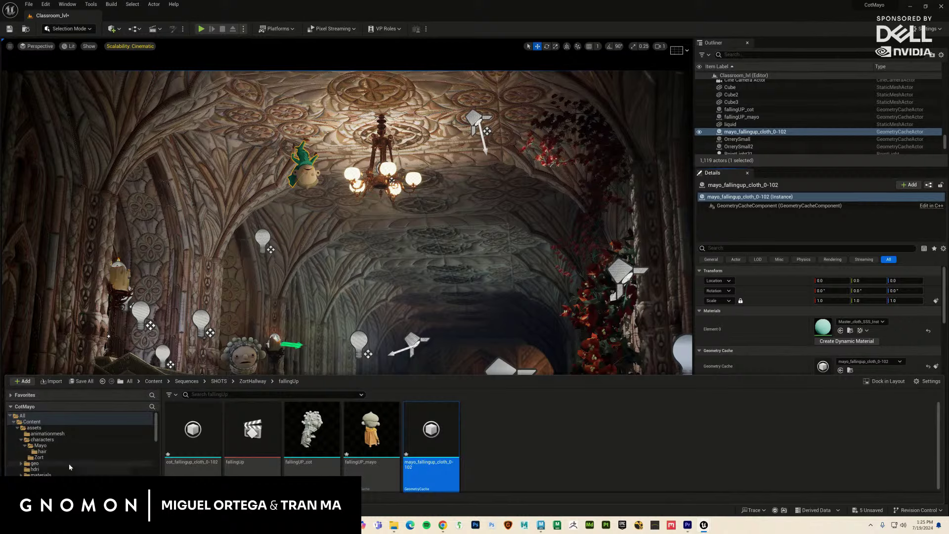
scroll(31, 449, "down", 2)
left_click(21, 439)
left_click(40, 446)
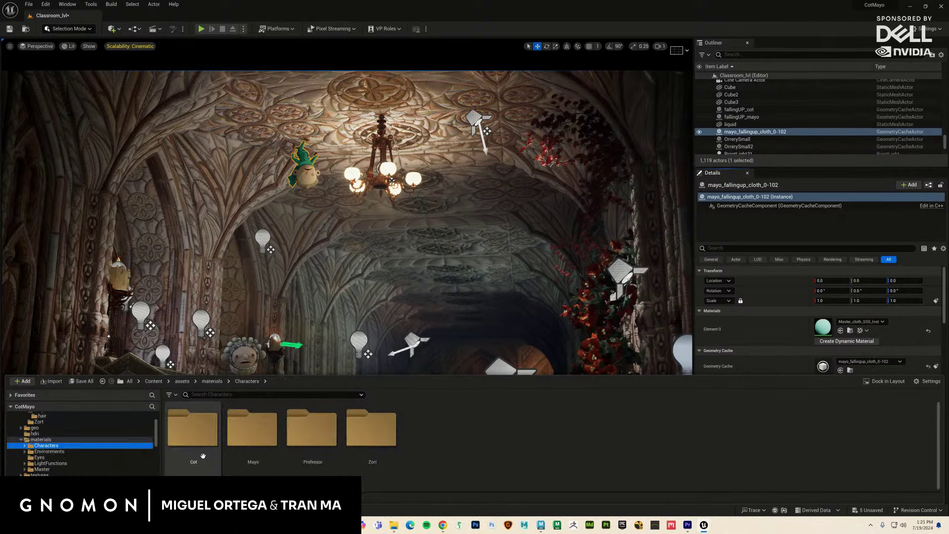
Step: Assign the mayo_clothes material from the Mayo folder to Element 0 of the Mayo cloth cache and play back the shot
double_click(277, 440)
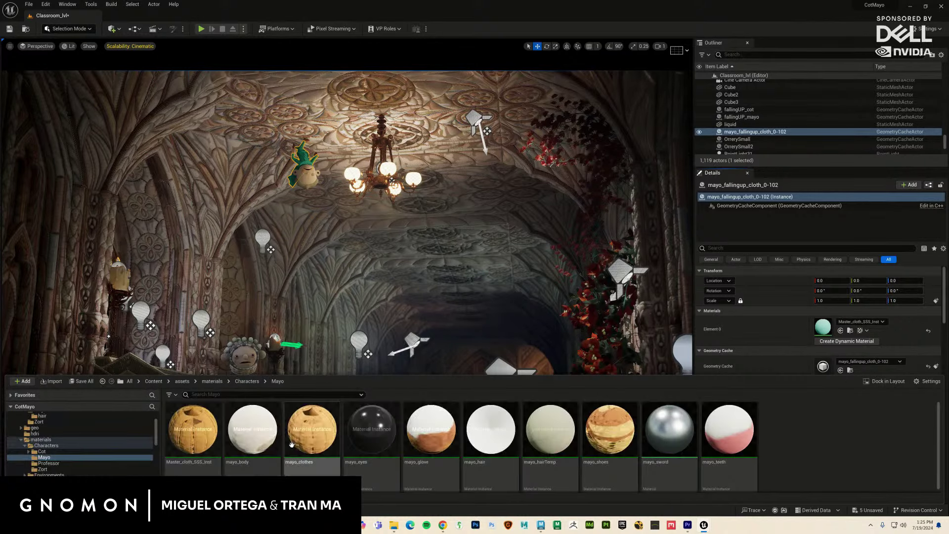
left_click_drag(312, 430, 823, 327)
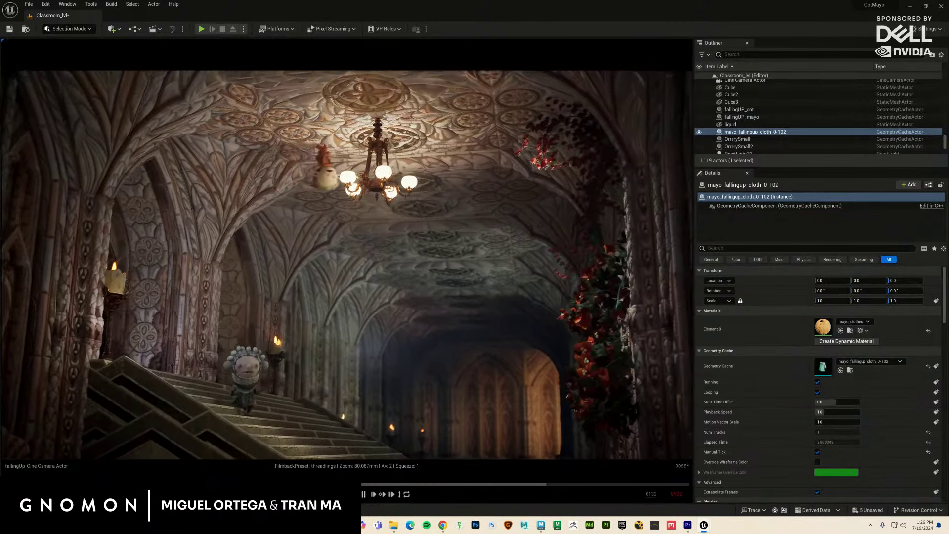
key("g")
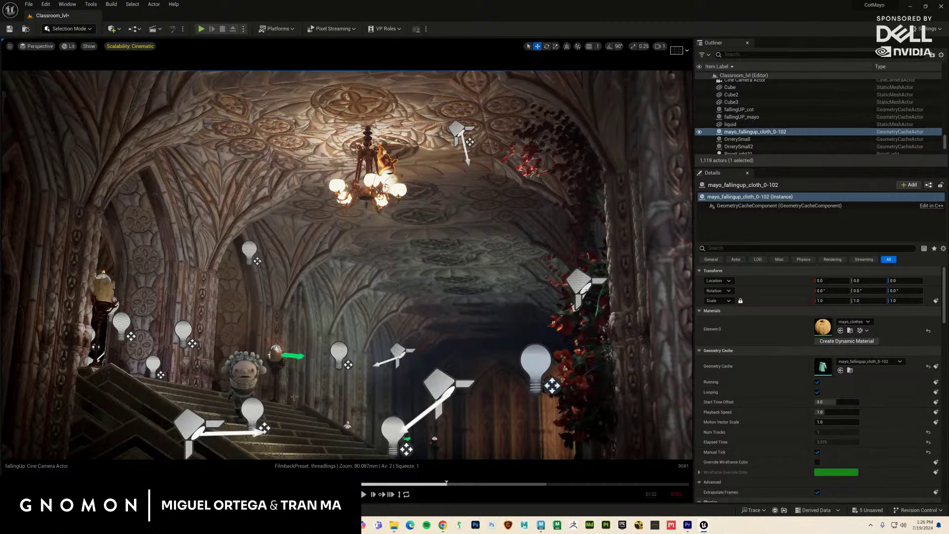
Step: Reimport the fallingUP_cot geometry cache with the cot_clothes_geoShape track excluded
left_click(250, 385)
key("ctrl+space")
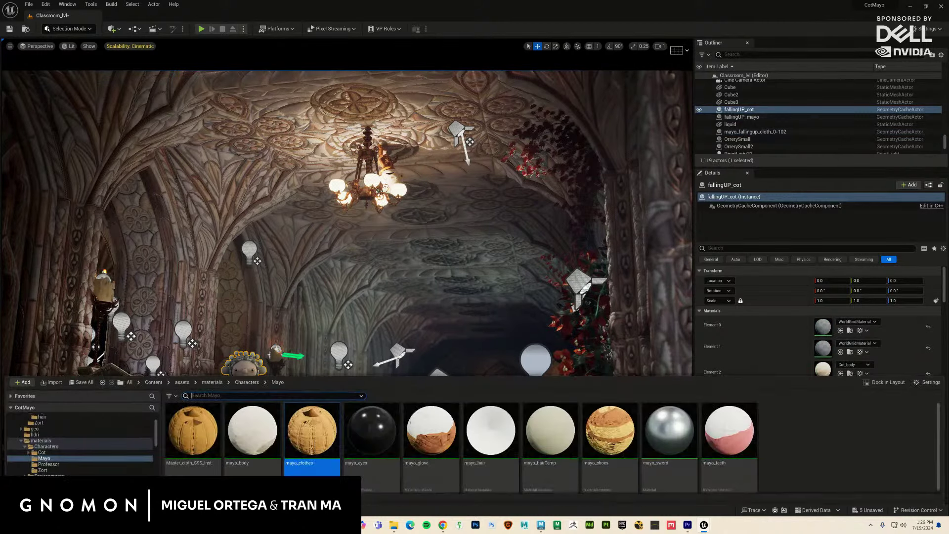
left_click(873, 363)
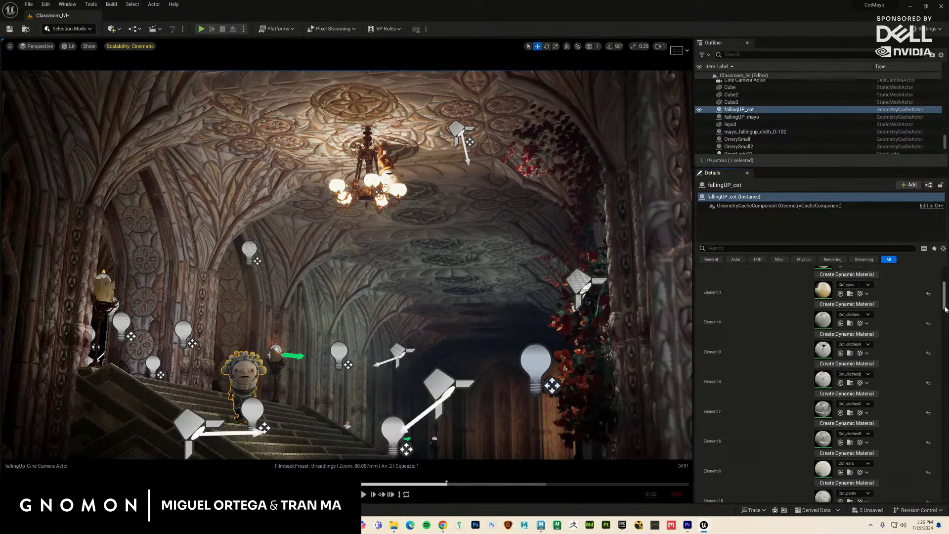
scroll(873, 348, "down", 10)
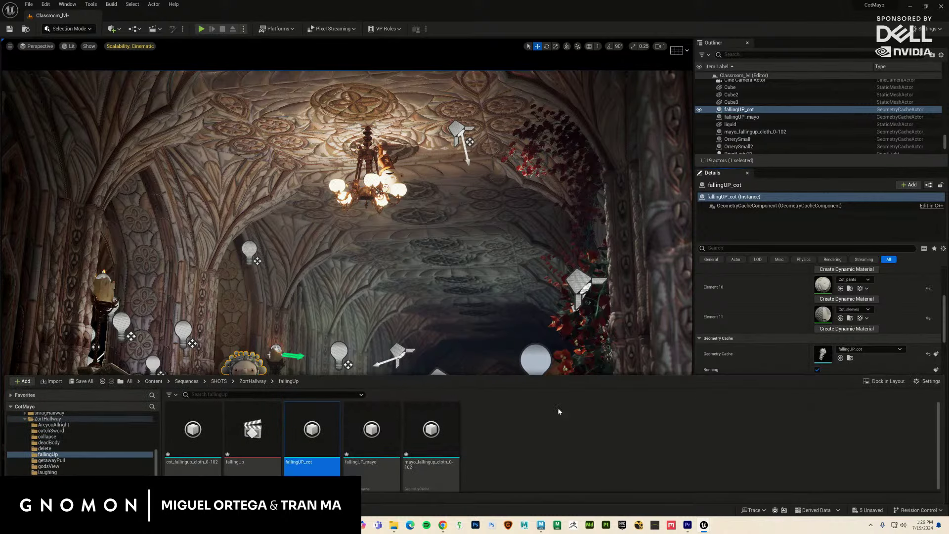
left_click(850, 357)
right_click(306, 435)
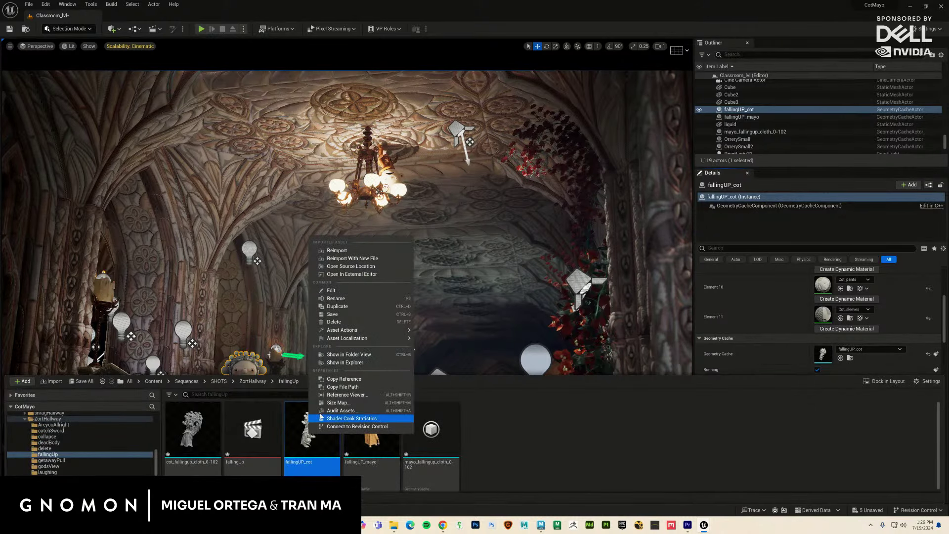
left_click(352, 254)
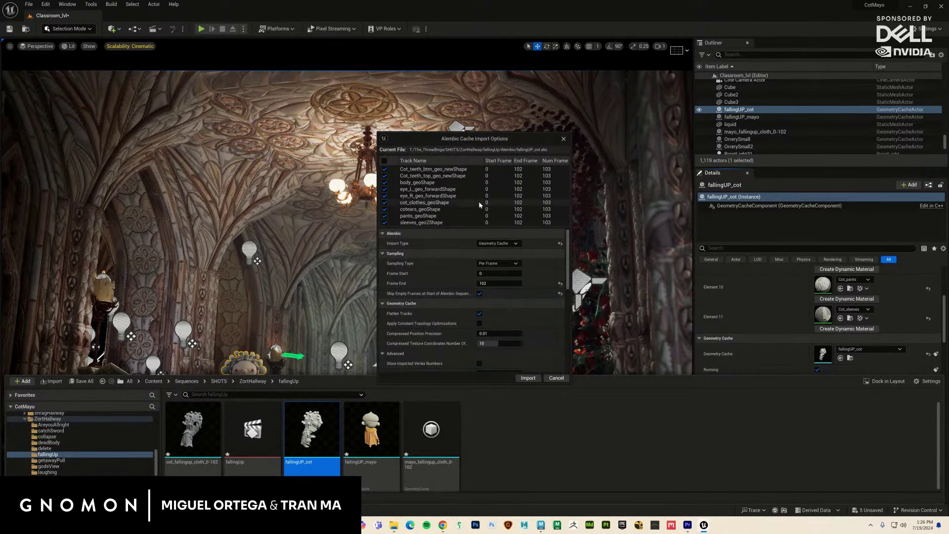
left_click(384, 202)
left_click(528, 378)
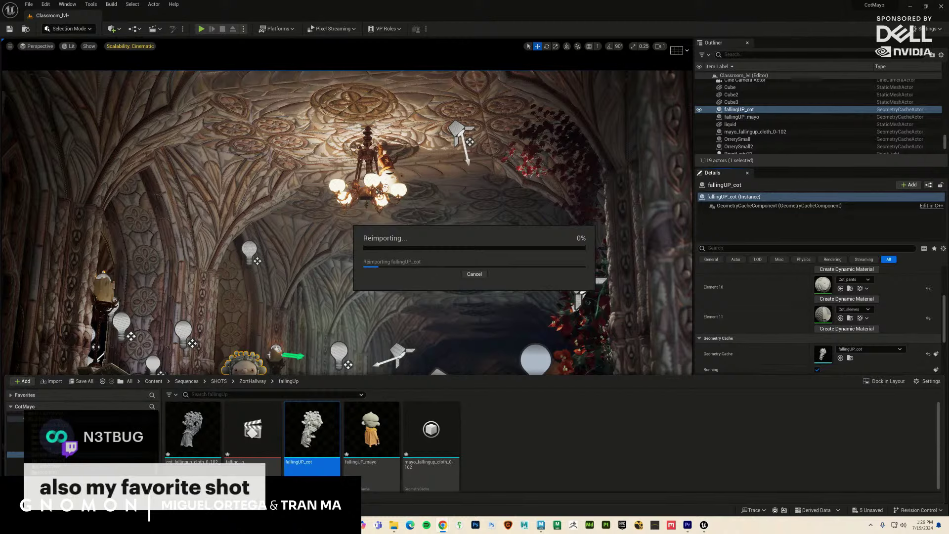
Step: Switch to Premiere Pro, scrub the ZortHallway sequence around the 9 to 11 second mark to review the falling shot, and return to Unreal
left_click(686, 525)
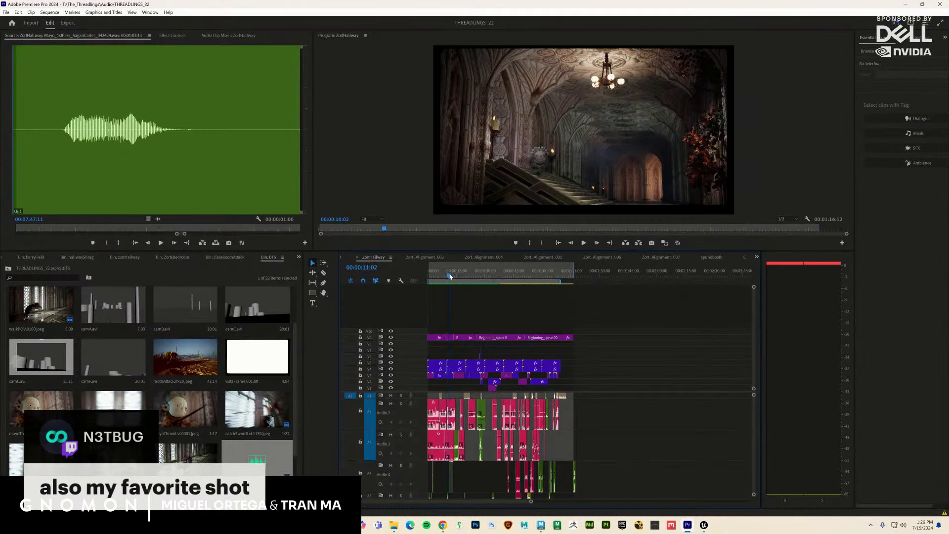
left_click_drag(448, 276, 443, 277)
left_click_drag(443, 277, 447, 277)
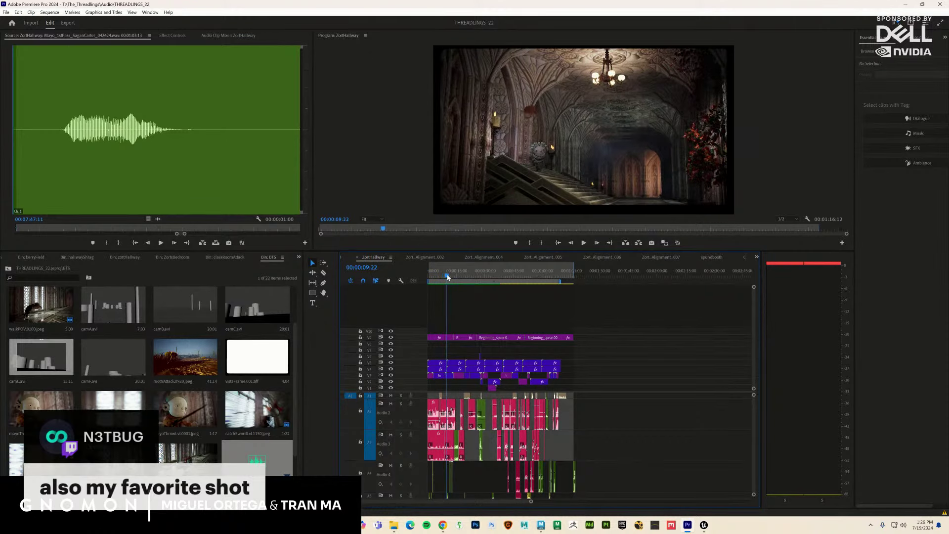
mouse_move(448, 277)
left_mouse_down()
mouse_move(460, 276)
mouse_move(445, 276)
left_mouse_up()
key("alt+Tab")
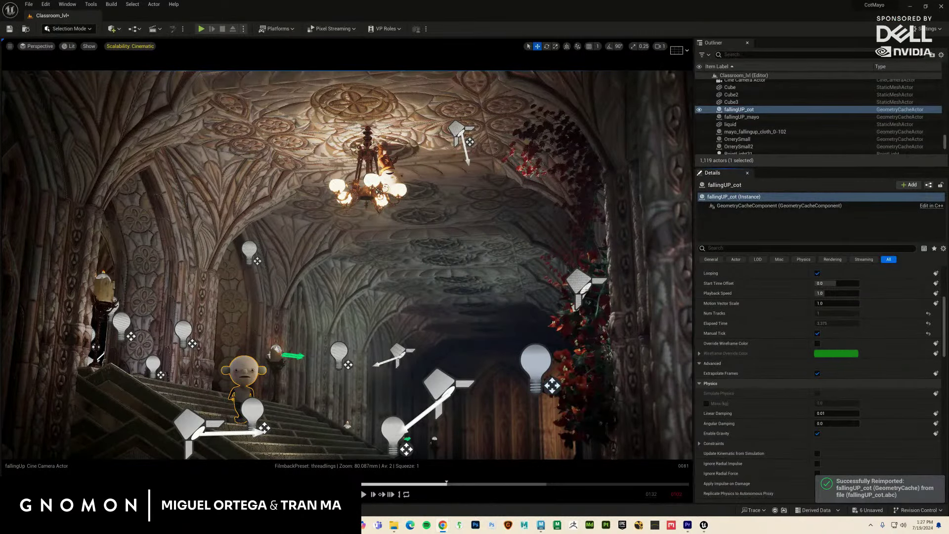
Step: Place the cot_fallingup_cloth_0-102 cache in the level and reset its location to 0, 0, 0
key("ctrl+b")
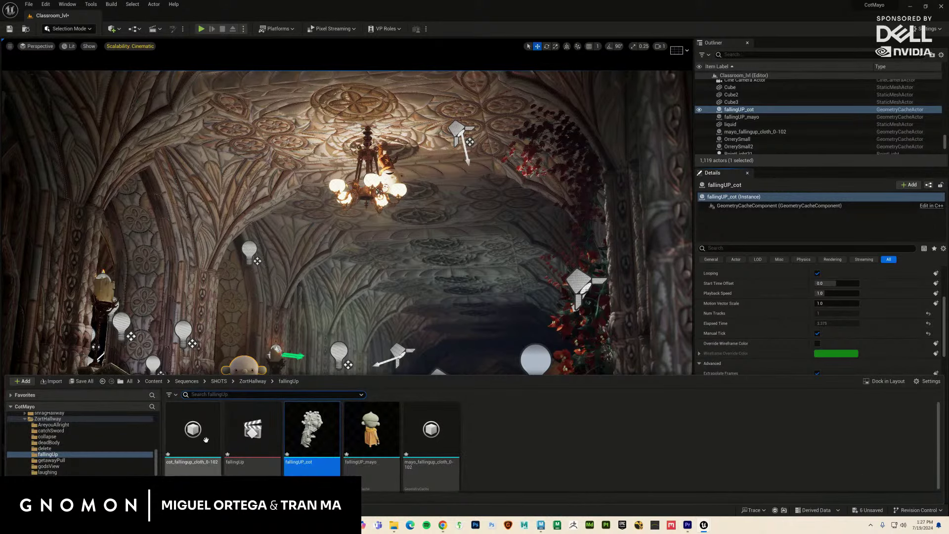
left_click_drag(195, 436, 413, 332)
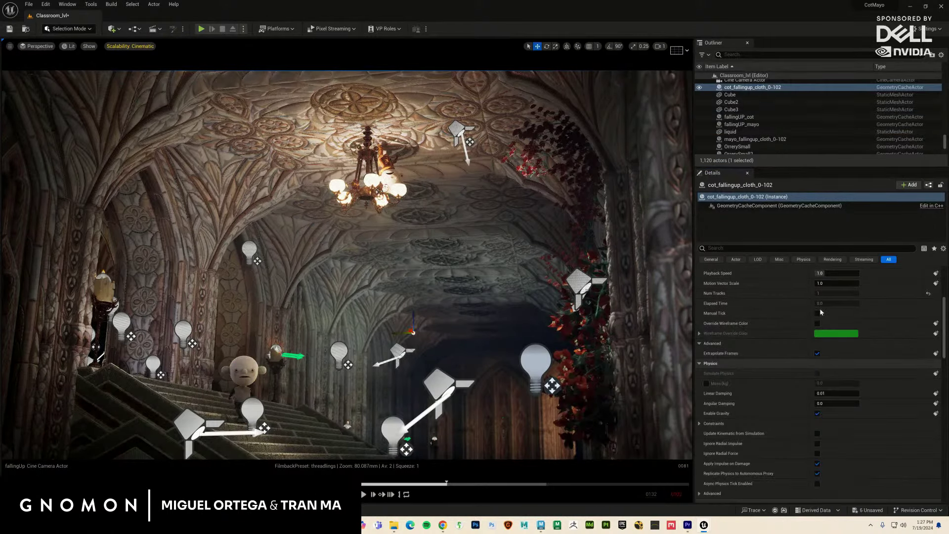
scroll(925, 292, "up", 5)
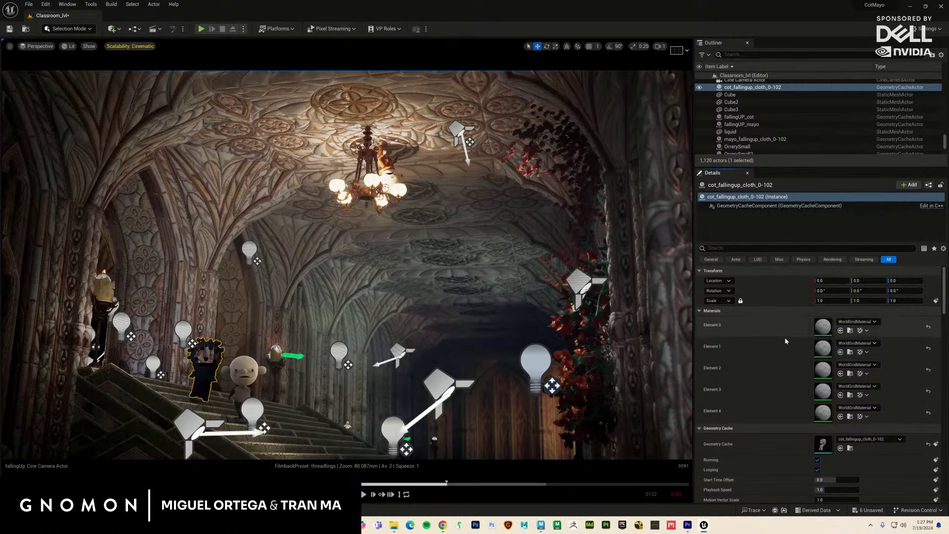
Step: Assign Cot_clothes, Cot_clothesA, Cot_clothesB, Cot_clothesC and Cot_clothesD from Cot's MD_clothes folder to Elements 0 through 4 of the Cot cloth cache
key("ctrl+b")
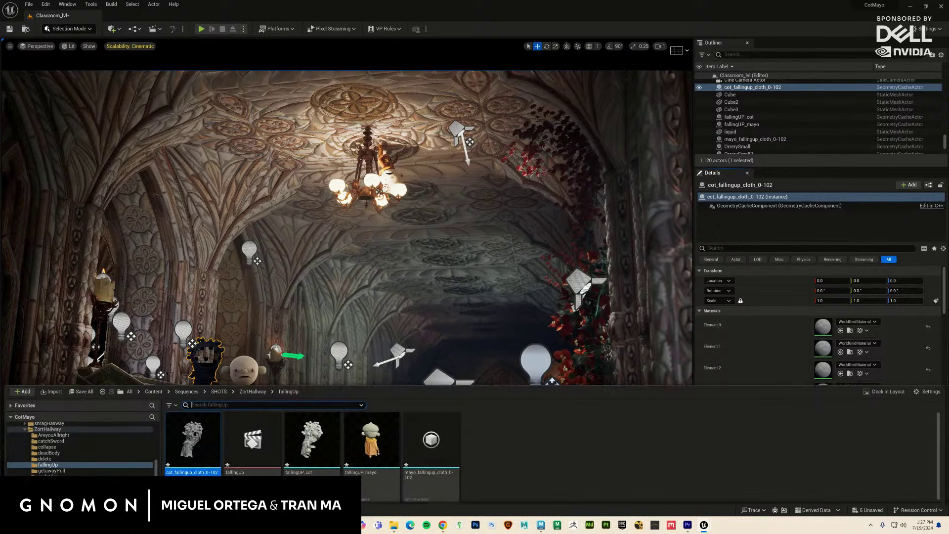
scroll(82, 438, "up", 10)
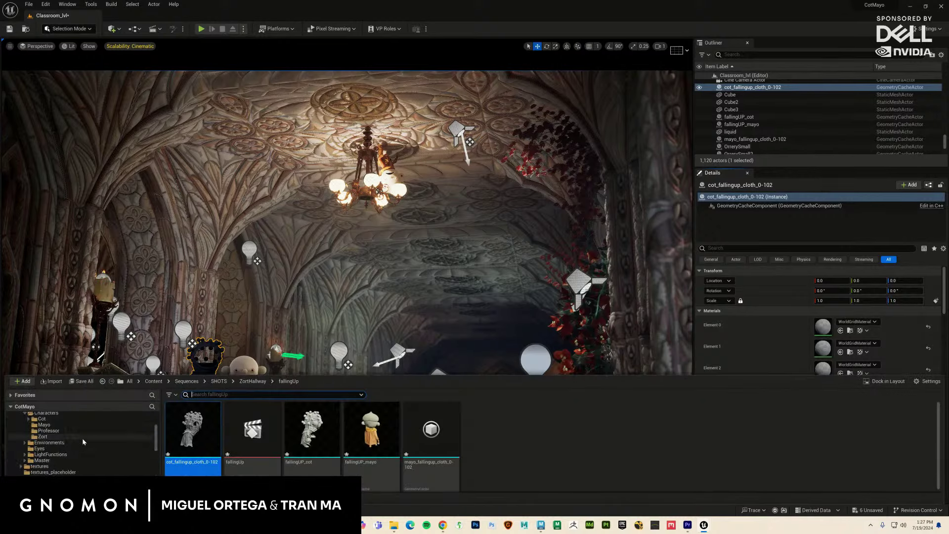
left_click(60, 455)
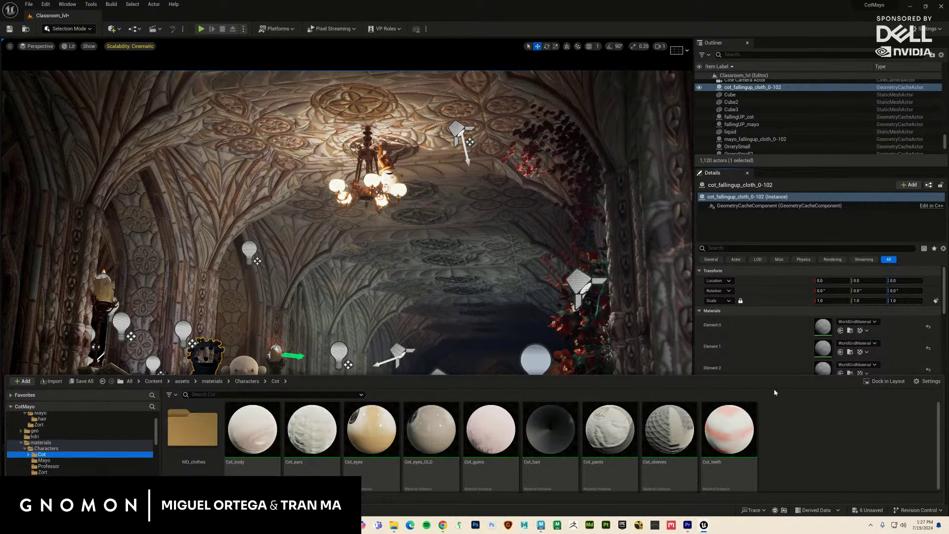
scroll(821, 334, "down", 1)
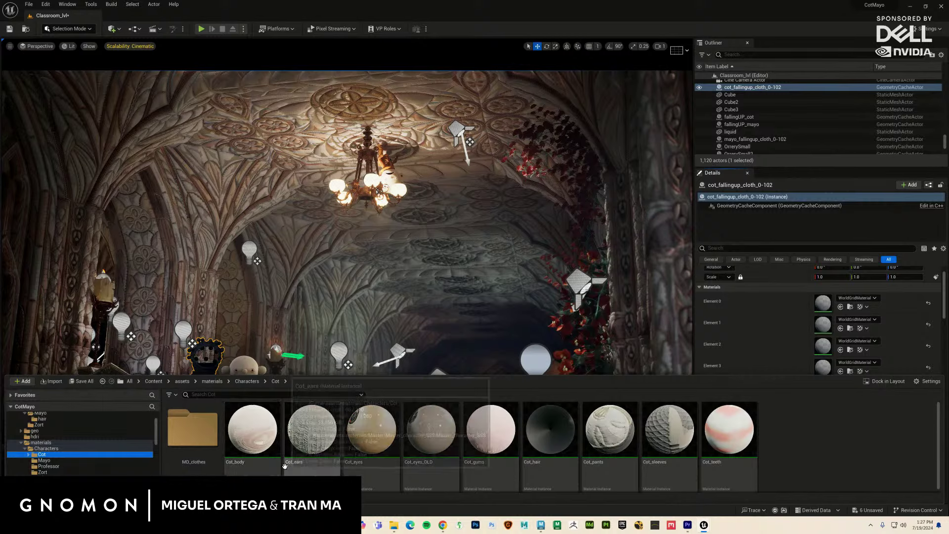
double_click(203, 439)
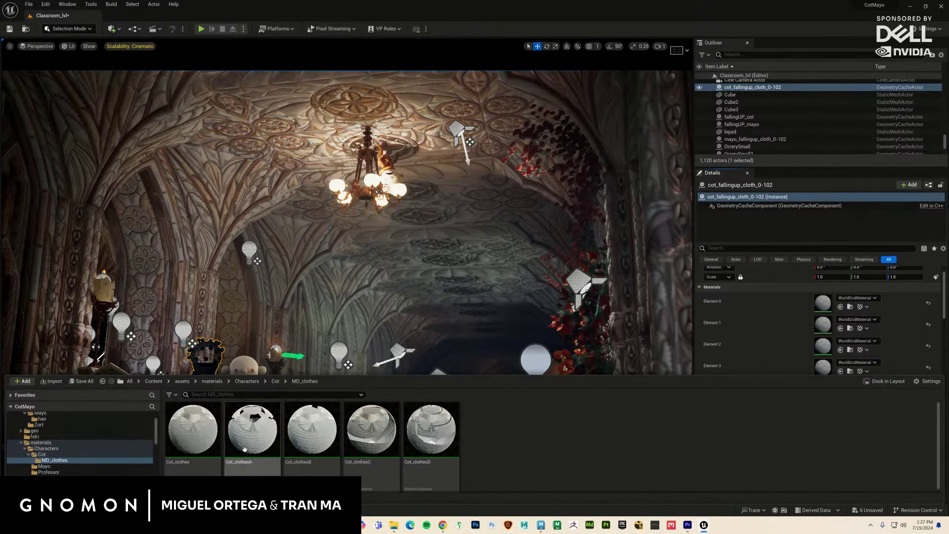
left_click_drag(197, 433, 818, 305)
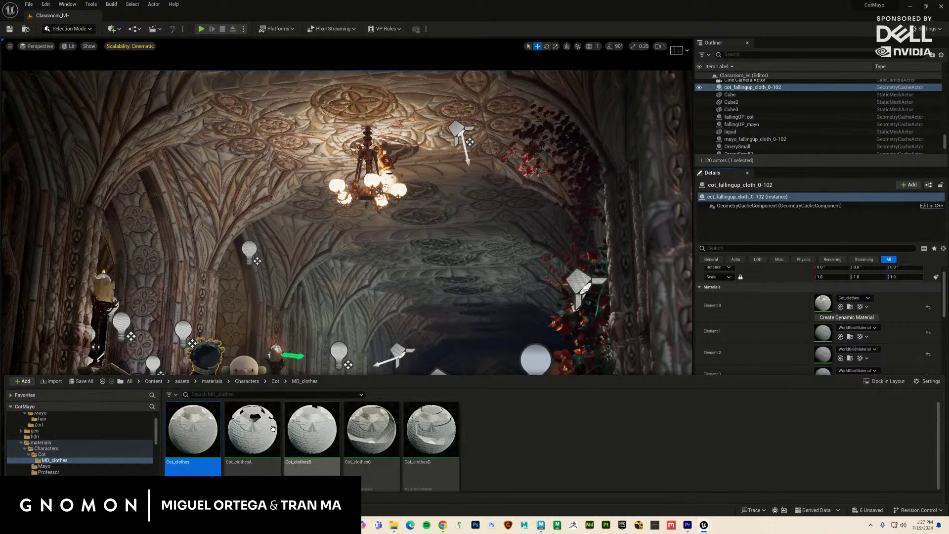
left_click_drag(252, 429, 822, 330)
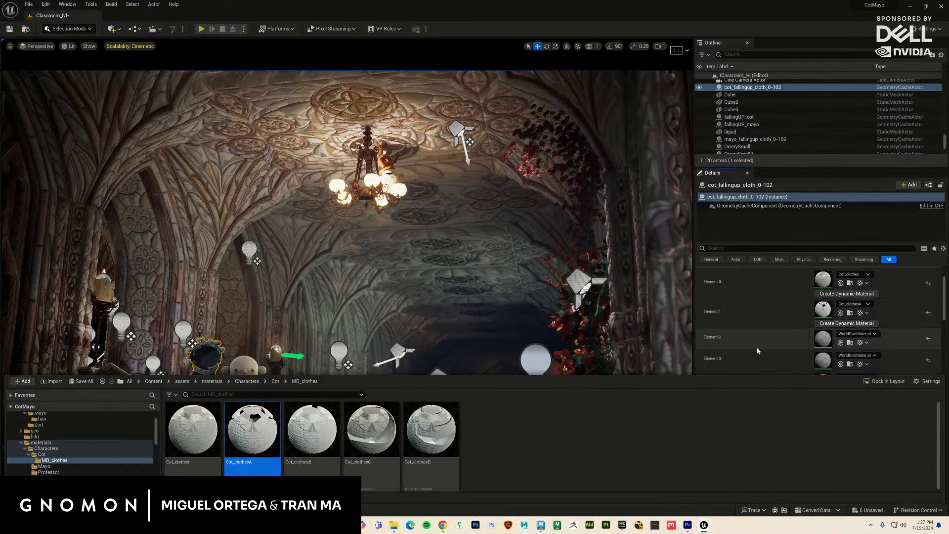
left_click_drag(311, 428, 823, 339)
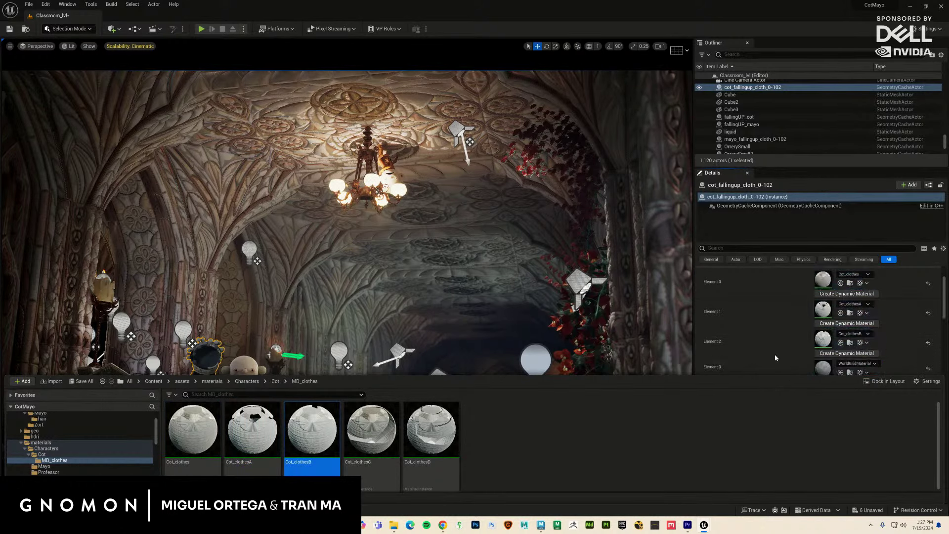
scroll(744, 354, "down", 1)
left_click_drag(371, 429, 823, 346)
scroll(785, 354, "down", 1)
left_click_drag(431, 429, 811, 349)
Step: Inspect the material slots and transforms of the fallingUP_cot and cot_fallingup_cloth_0-102 caches, leaving the cloth cache selected
left_click(358, 352)
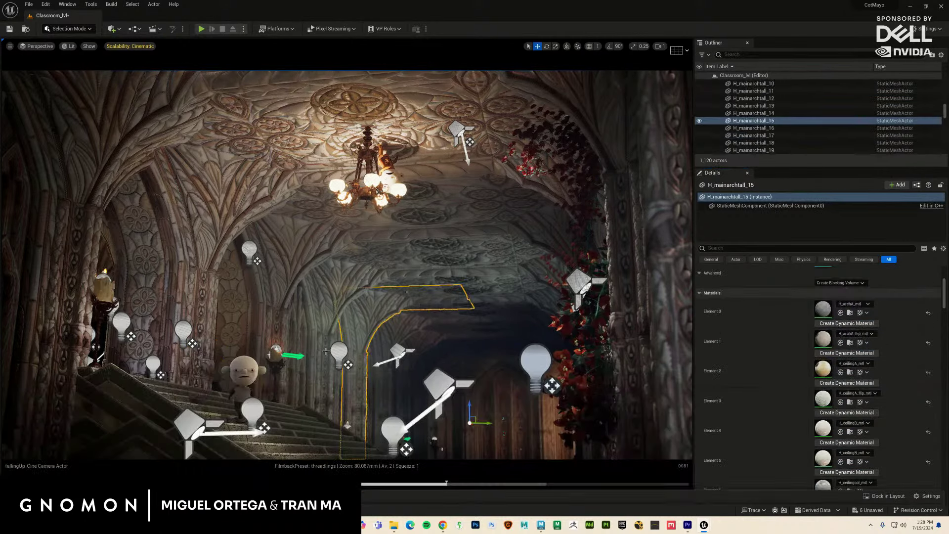
left_click(236, 380)
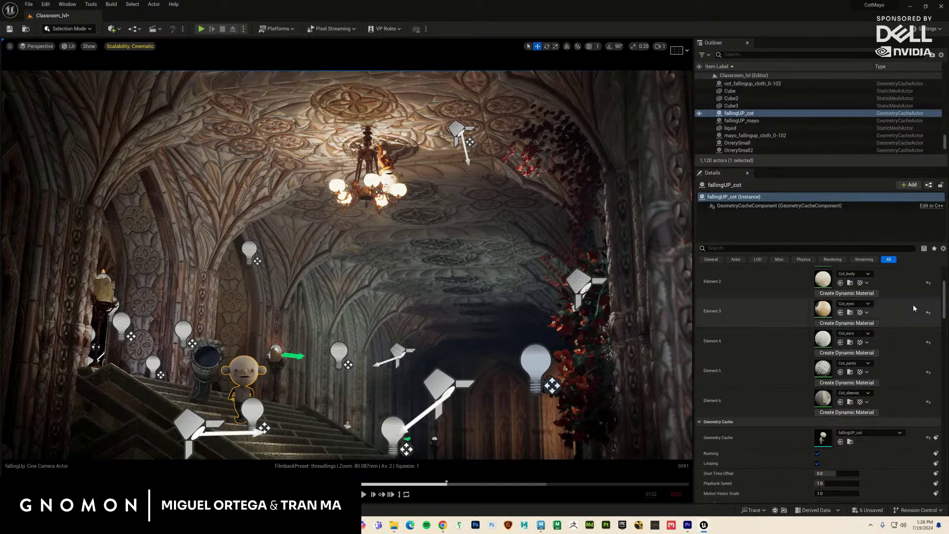
scroll(942, 280, "up", 2)
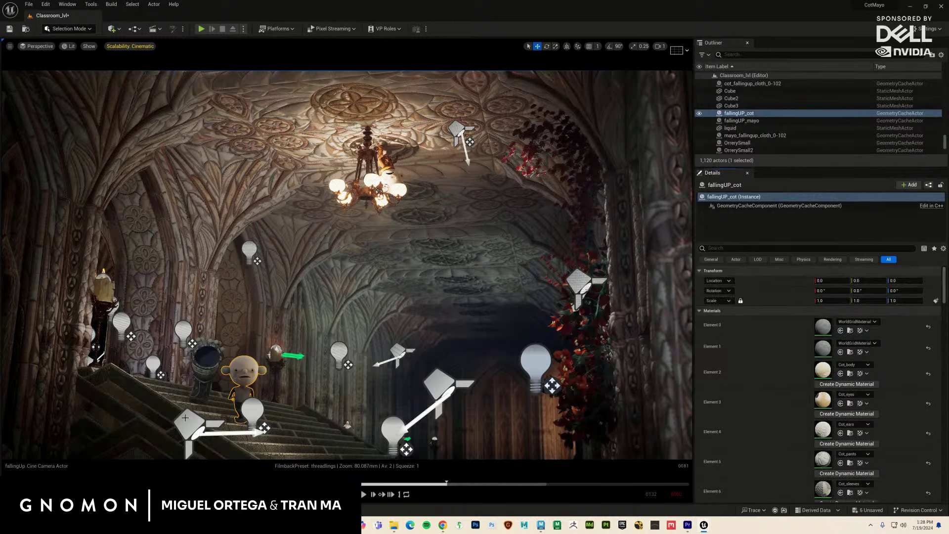
left_click(200, 376)
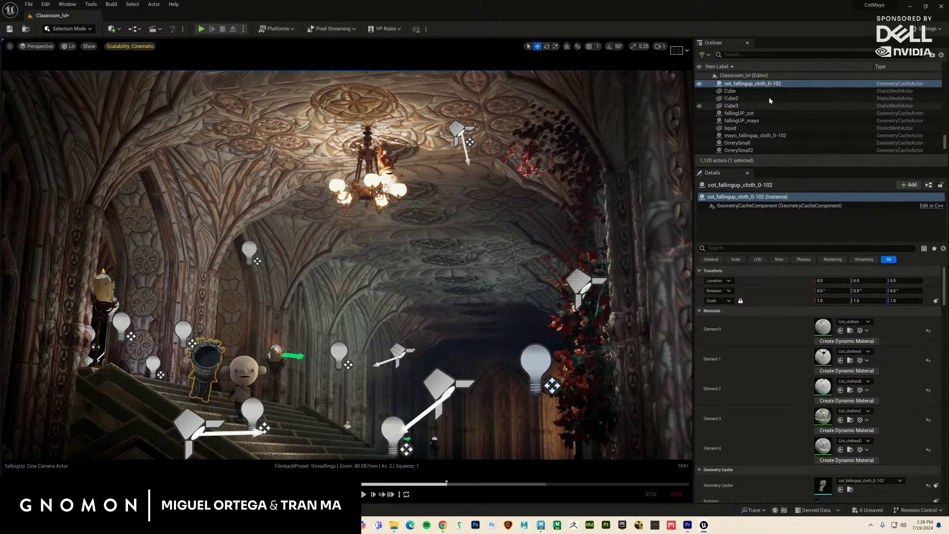
left_click(752, 83)
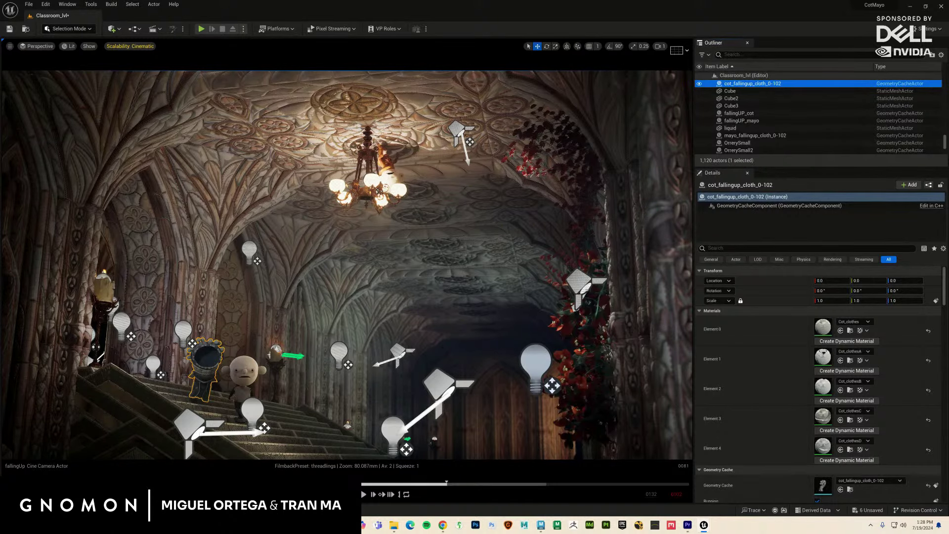
Step: Rewind the fallingUp shot to frame 0, hide the light and editor icons with game view, and play the shot
key("Up")
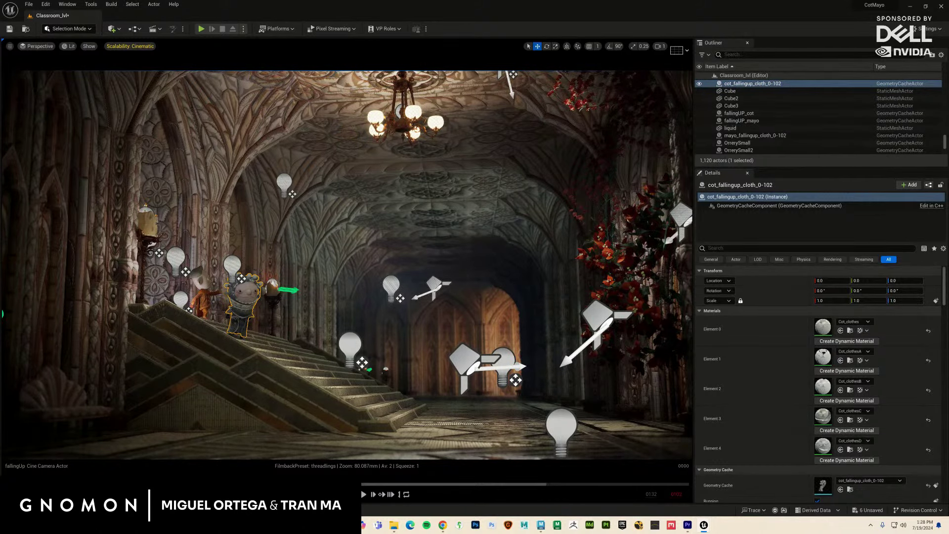
key("Escape")
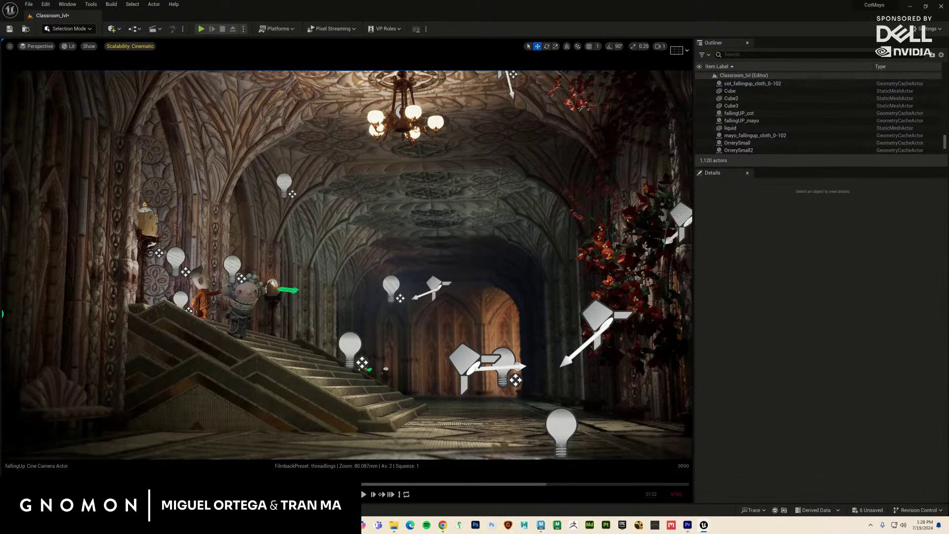
key("space")
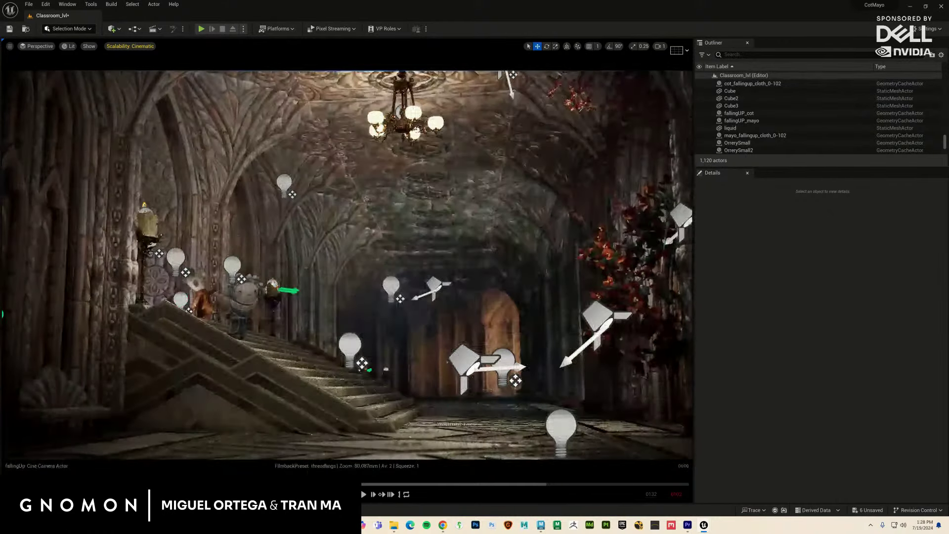
left_click(570, 383)
key("g")
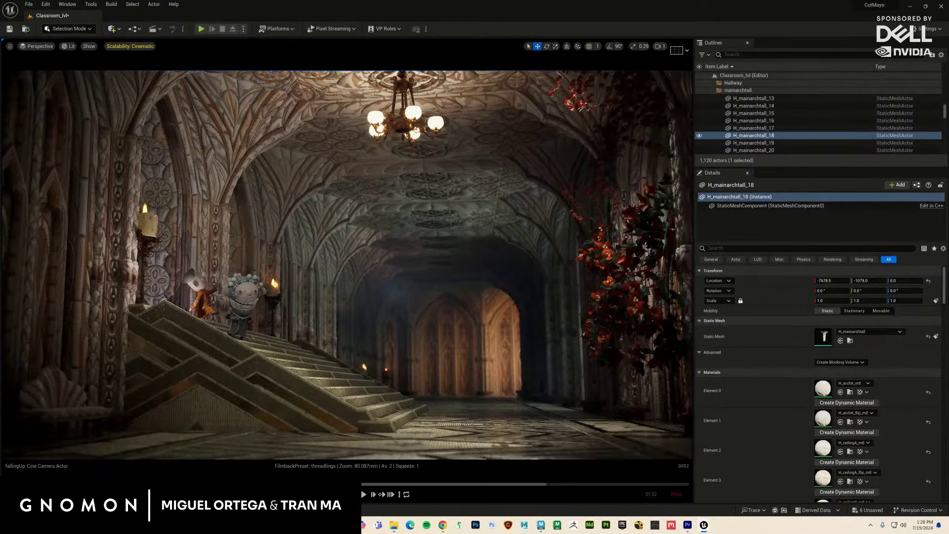
key("ctrl+shift+t")
key("space")
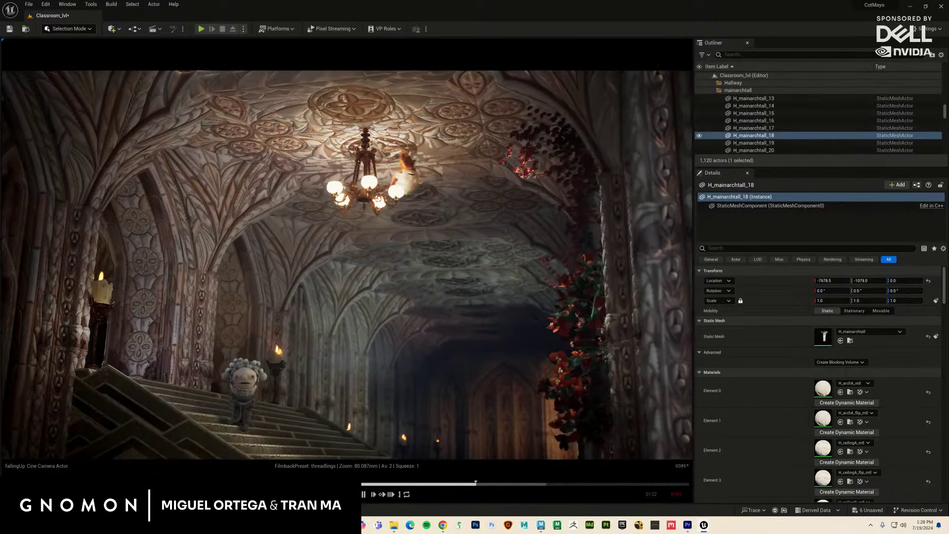
key("space")
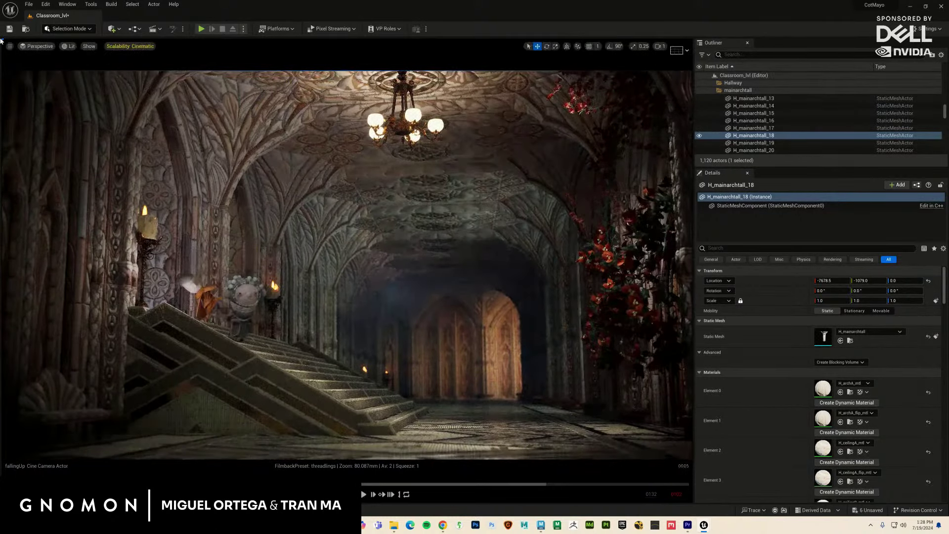
Step: Save all modified levels and assets in the project
left_click(28, 4)
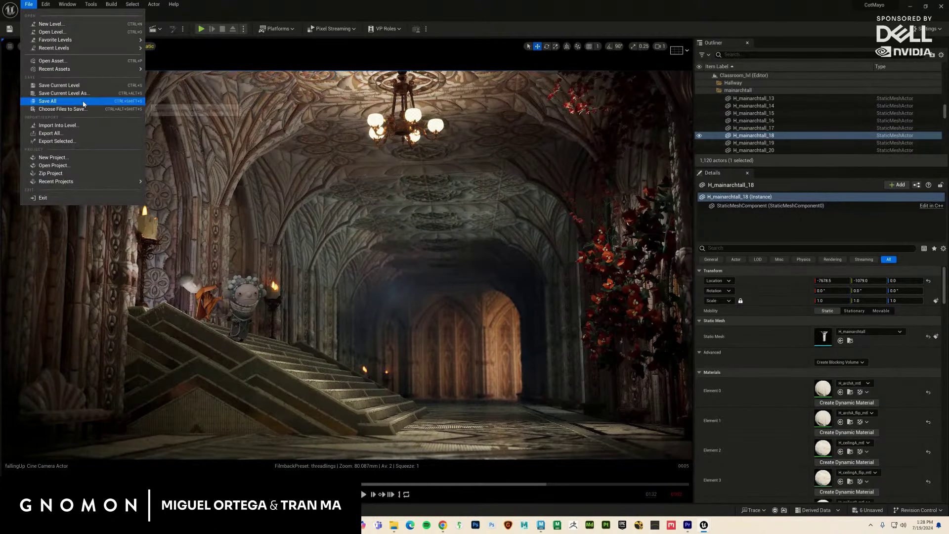
left_click(860, 211)
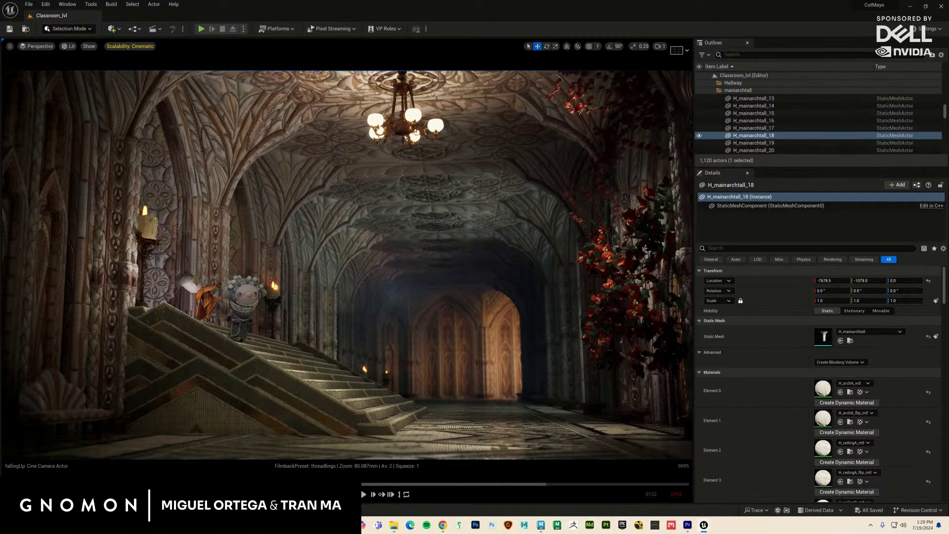
Step: Check the Cot and Mayo cloth caches in the viewport, deselect them, and replay the fallingUp shot to examine the cloth motion
left_click(245, 301)
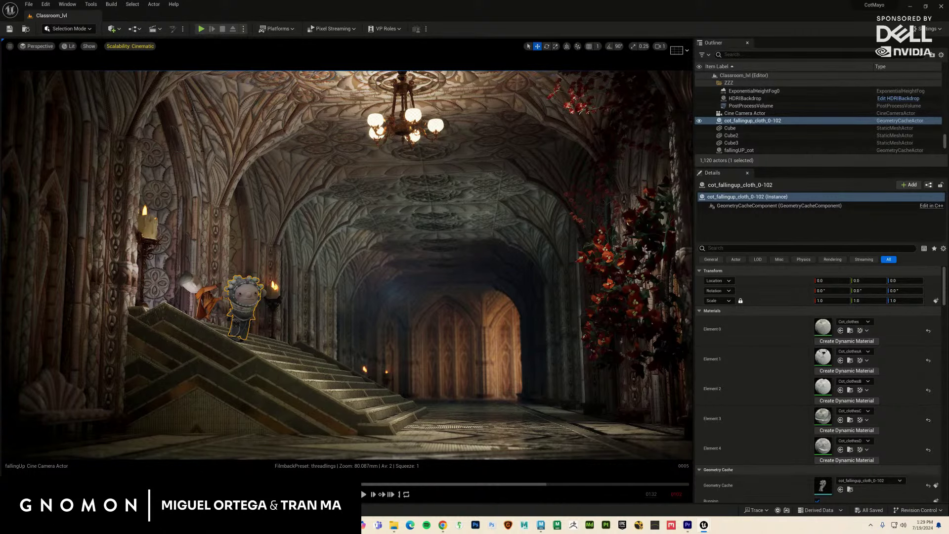
key("Escape")
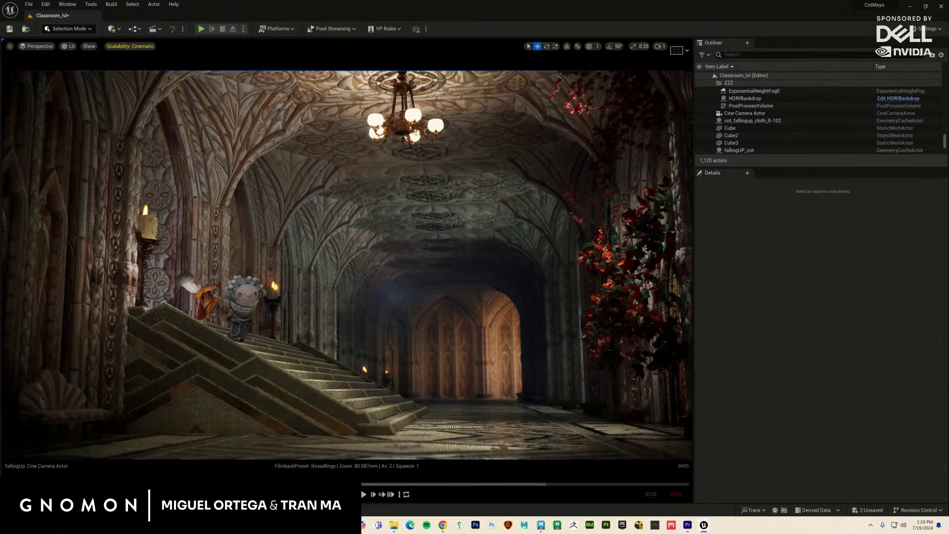
left_click(206, 299)
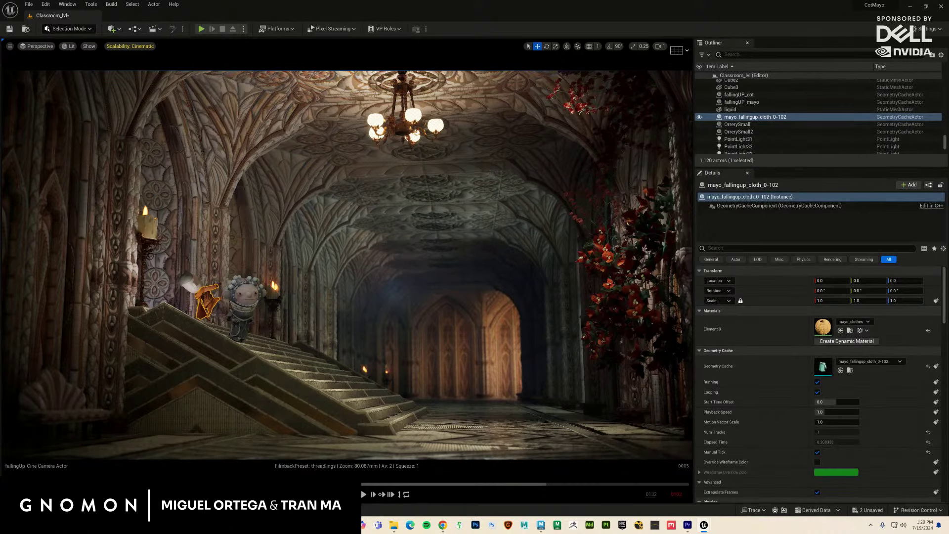
key("Escape")
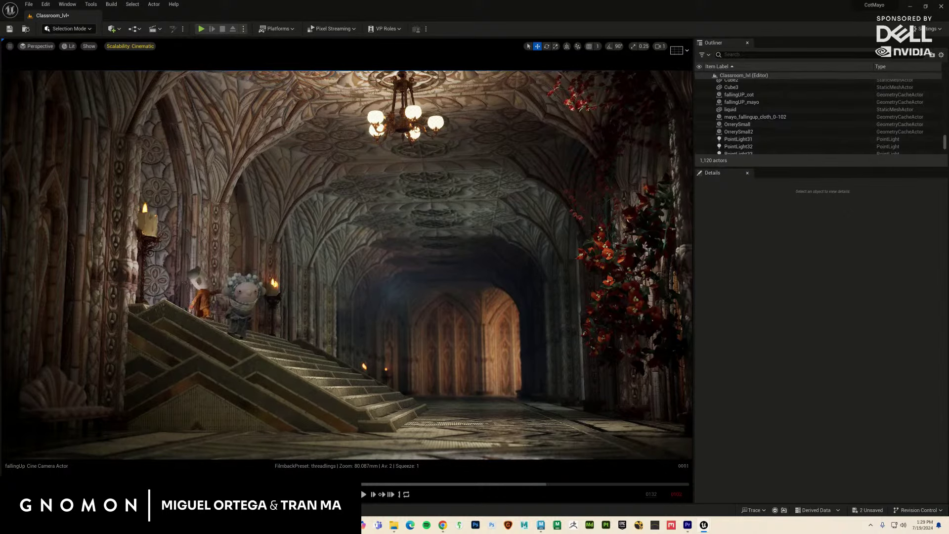
key("space")
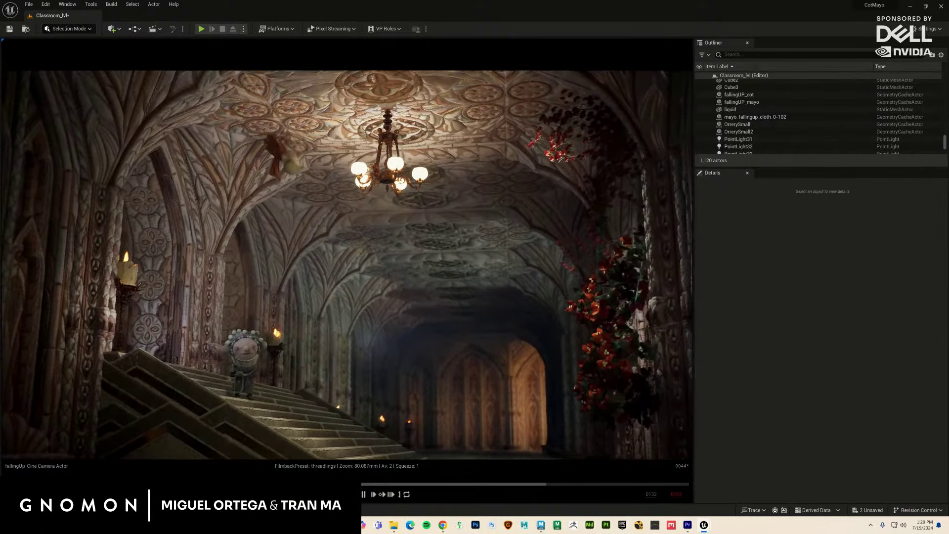
key("space")
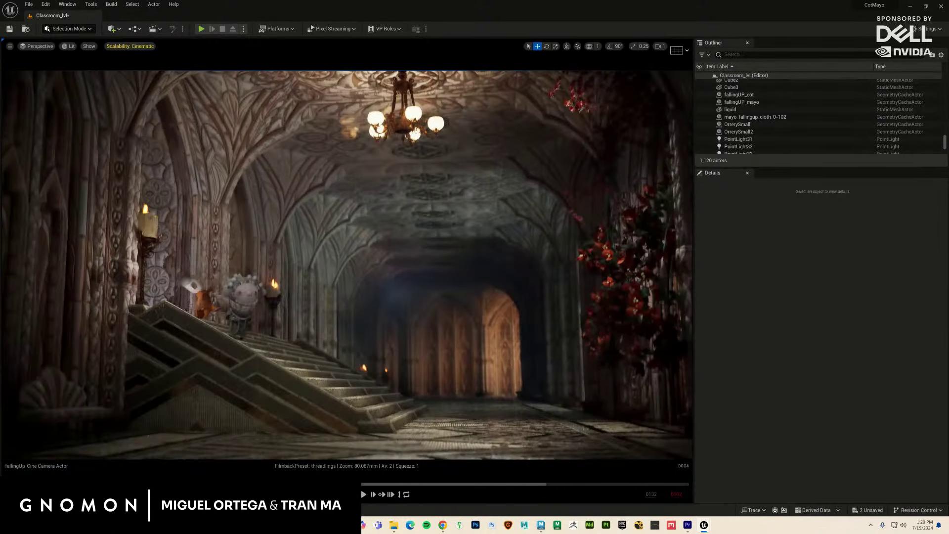
key("space")
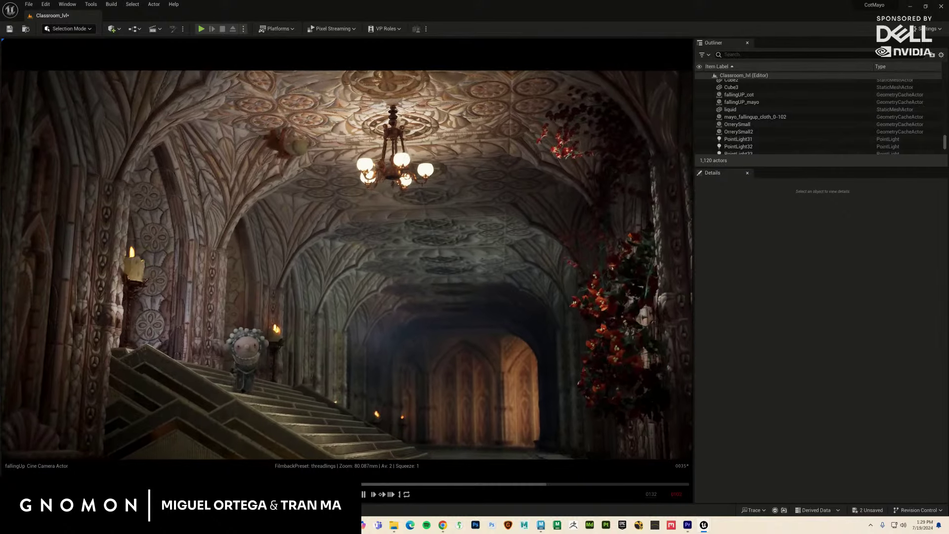
key("space")
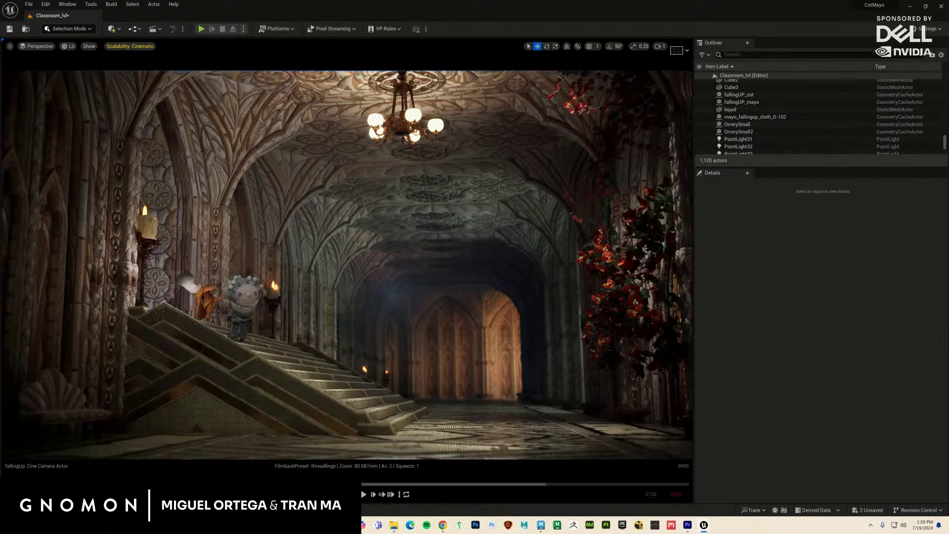
Step: Play the fallingUp shot once more, stop at frame 25, and save the outstanding changes
key("space")
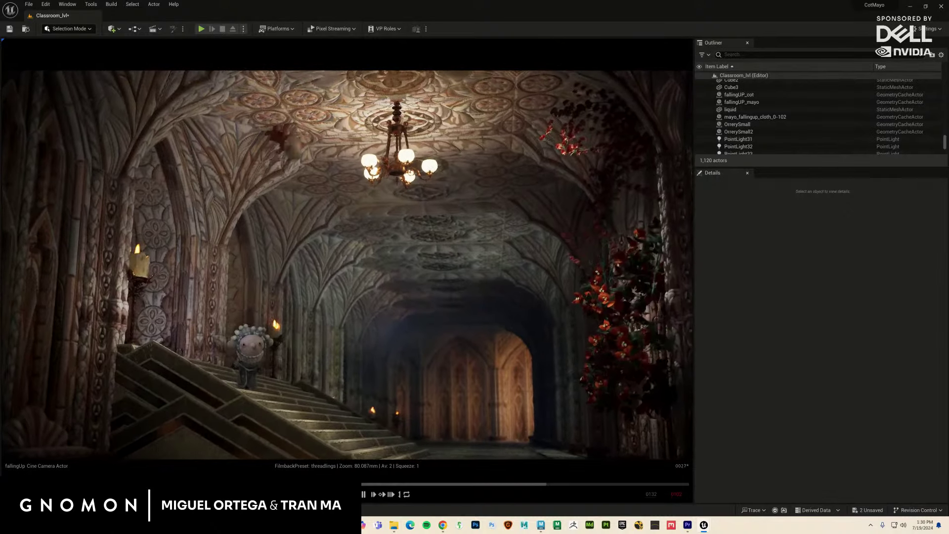
key("space")
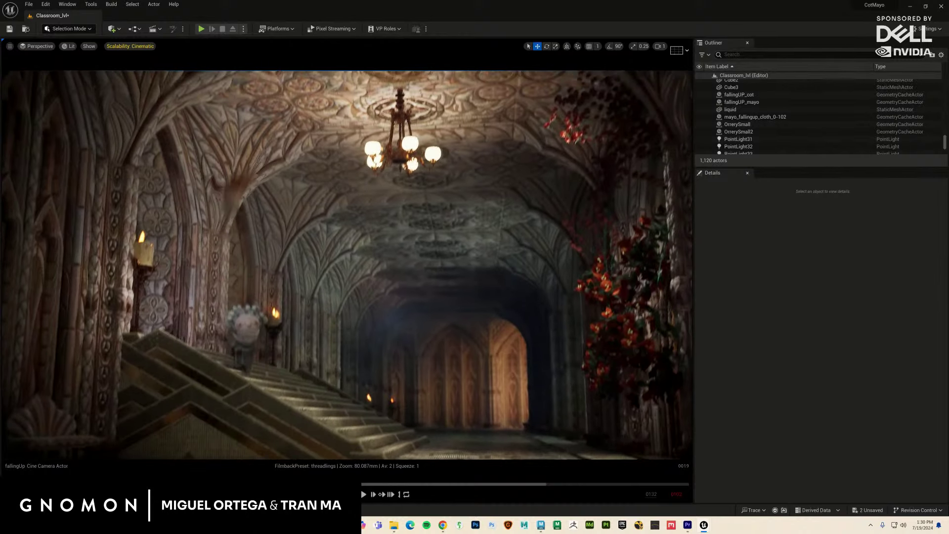
key("alt+f")
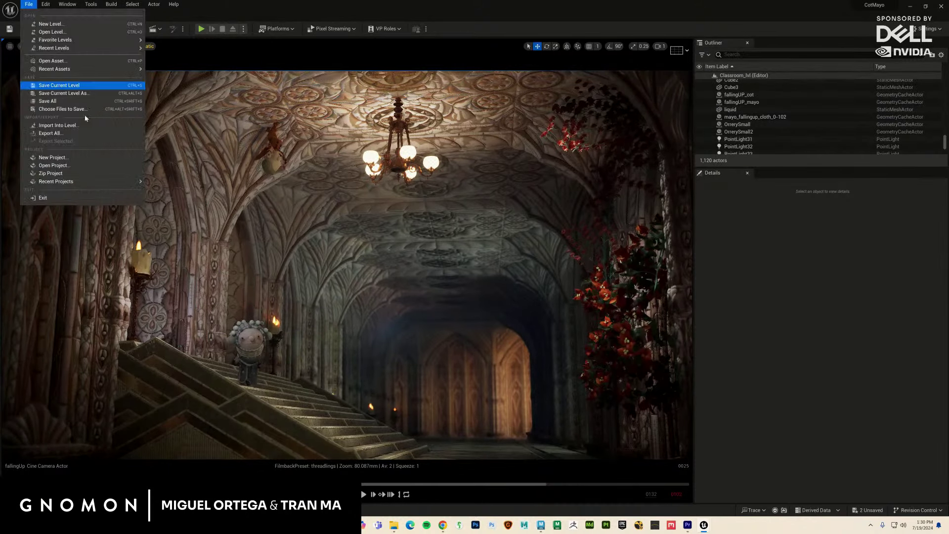
key("Escape")
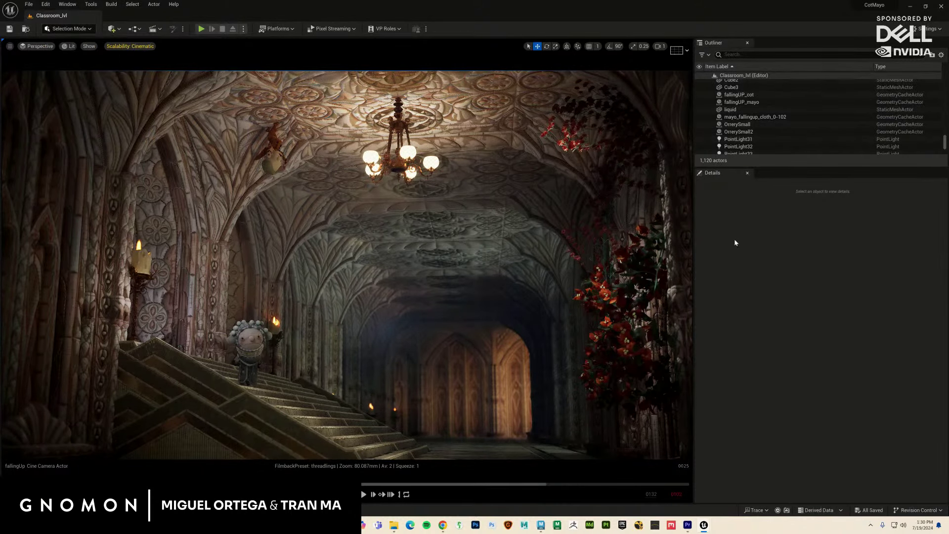
Step: Switch to Premiere Pro and scrub the ZortHallway sequence between about 56 seconds and 1:02 to review the devil character's shots
left_click(688, 525)
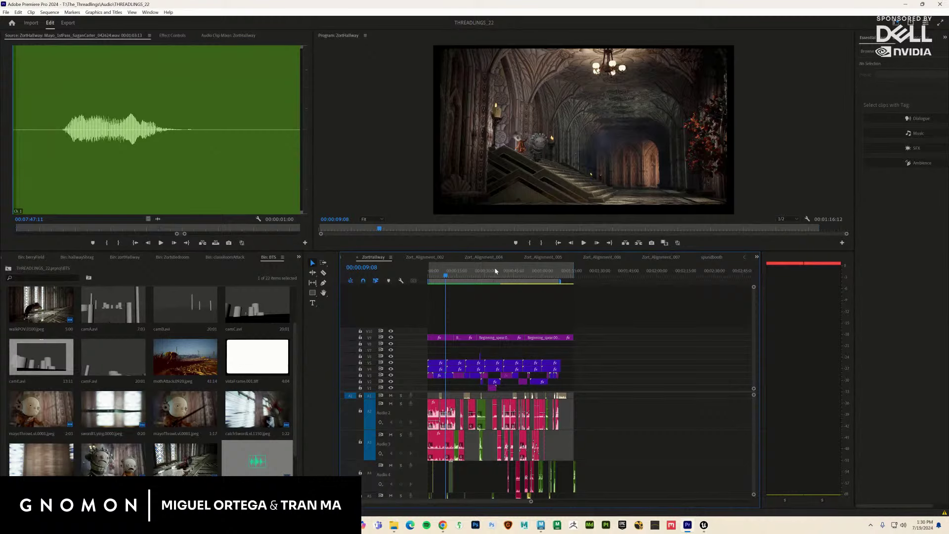
left_click_drag(507, 275, 536, 278)
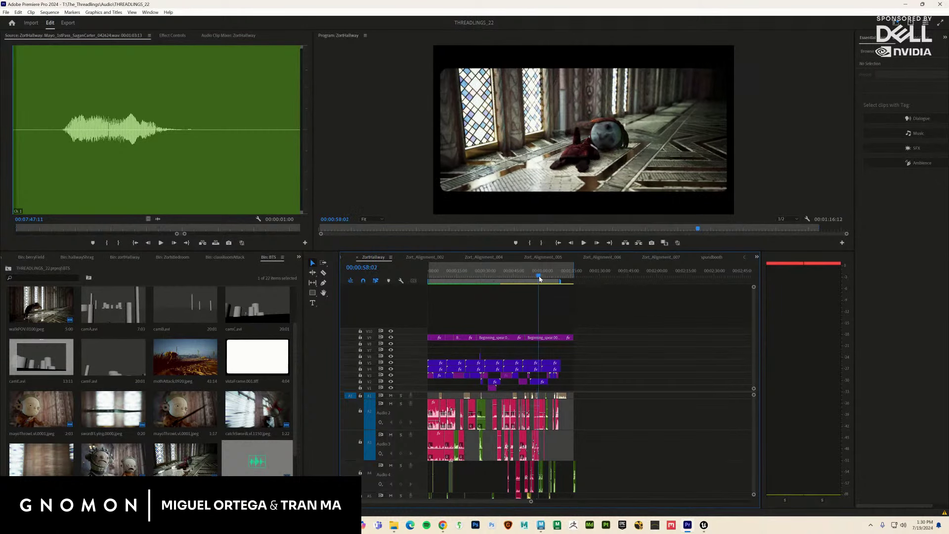
mouse_move(540, 278)
left_mouse_down()
mouse_move(553, 280)
mouse_move(528, 280)
mouse_move(537, 280)
left_mouse_up()
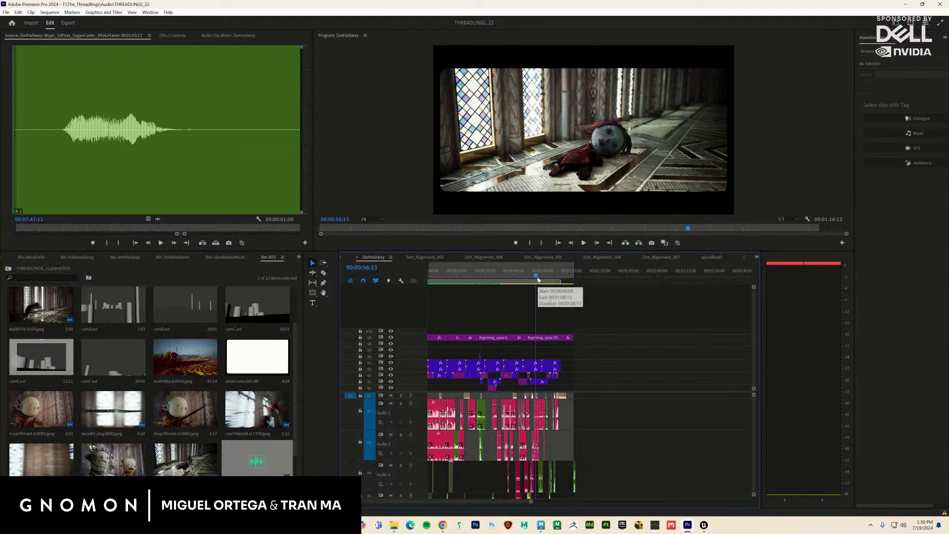
left_click_drag(538, 279, 544, 282)
key("space")
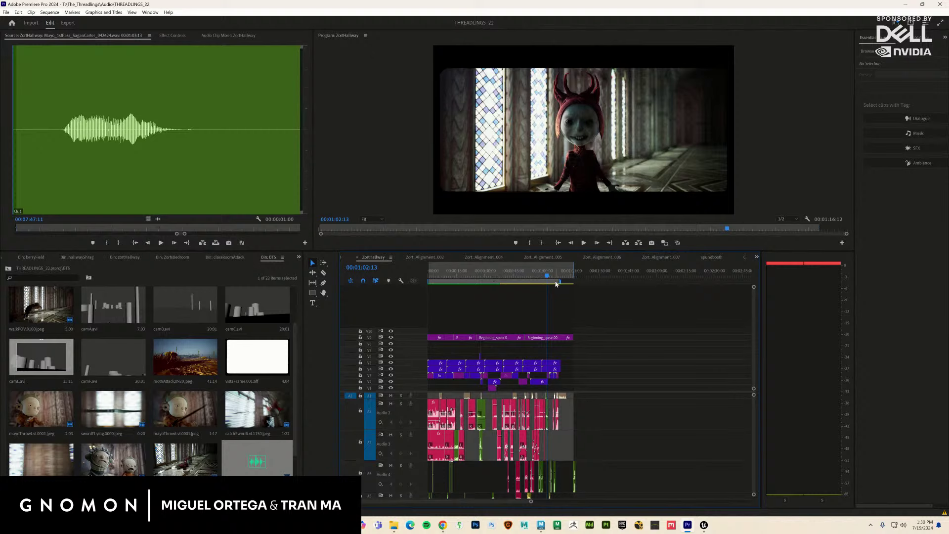
Step: Play the ZortHallway sequence full screen from about 48 seconds to about 1:08, and return to the editing workspace
left_click_drag(547, 280, 521, 276)
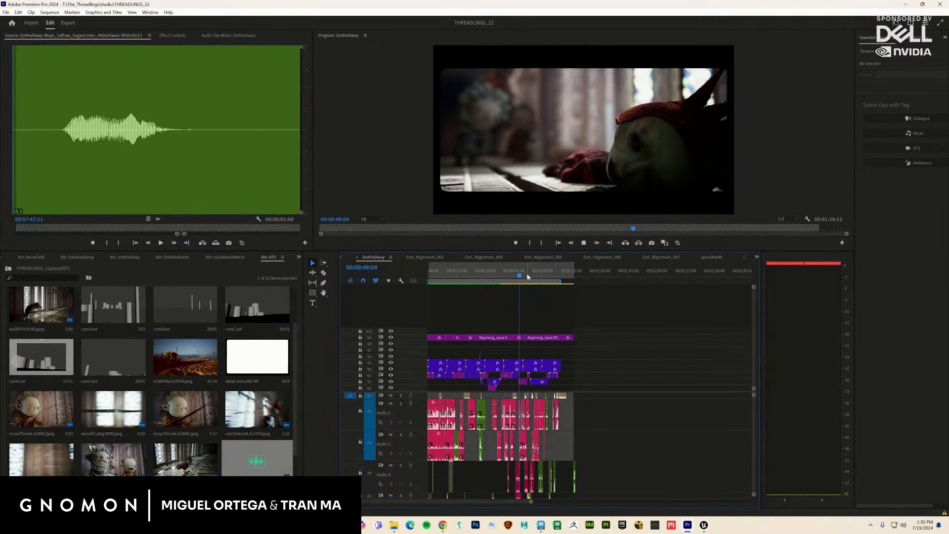
key("space")
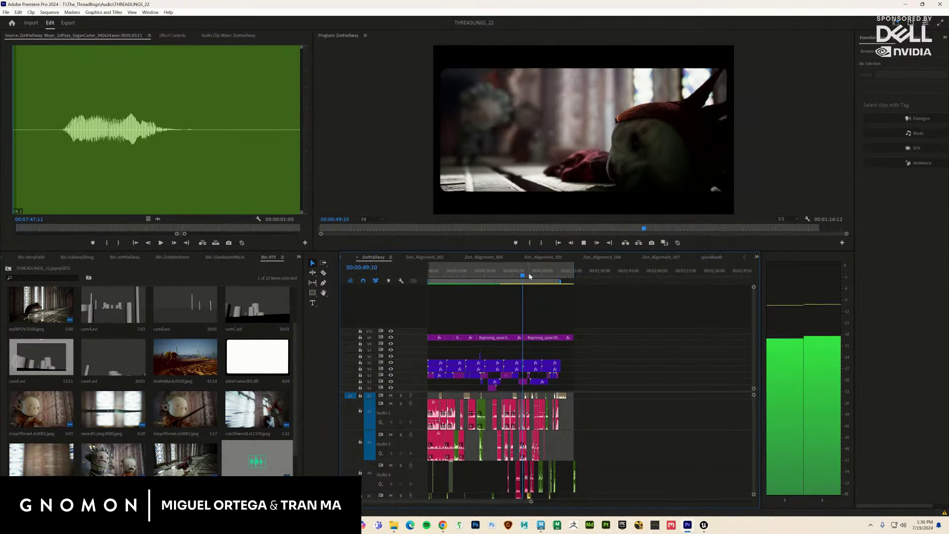
key("ctrl+grave")
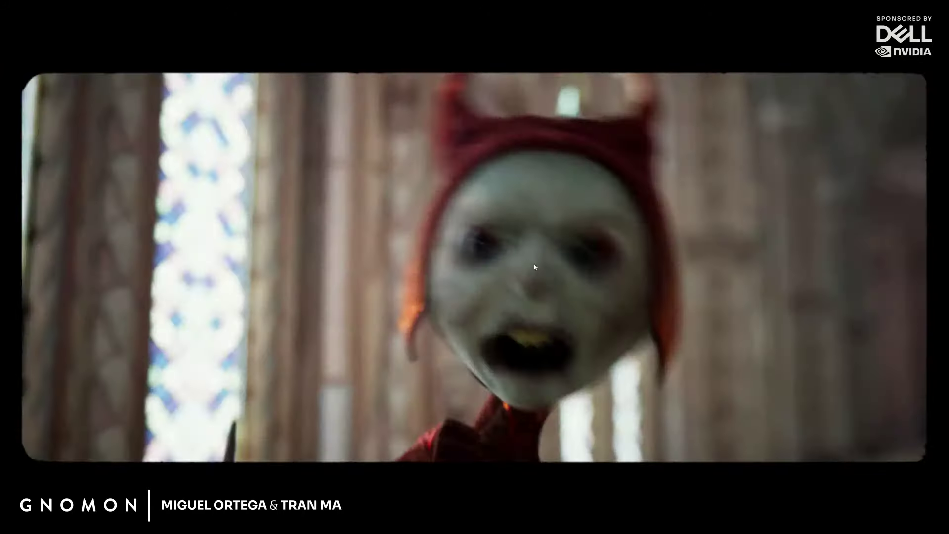
key("Escape")
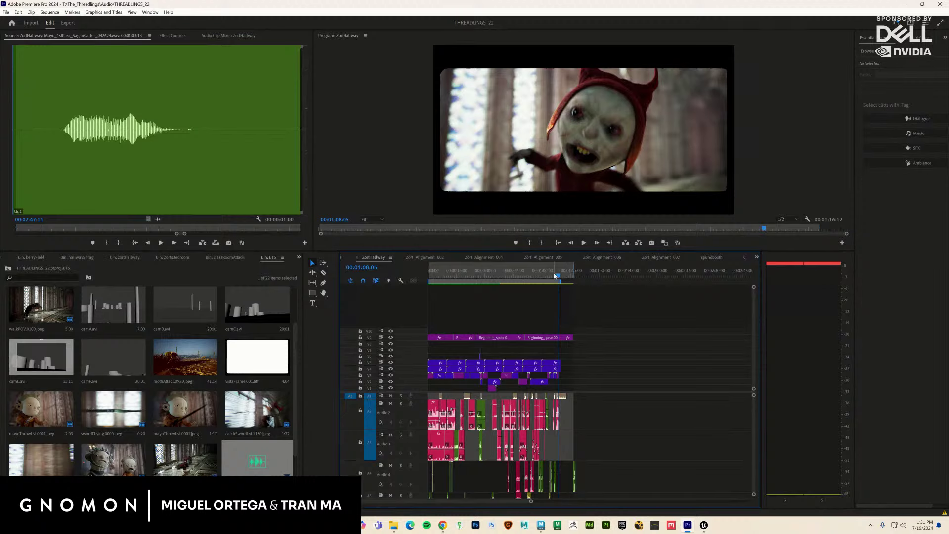
Step: Scrub the ZortHallway sequence back to the window shot at about 22 seconds and forward to the floor shot at about 58 seconds
left_click_drag(544, 279, 471, 276)
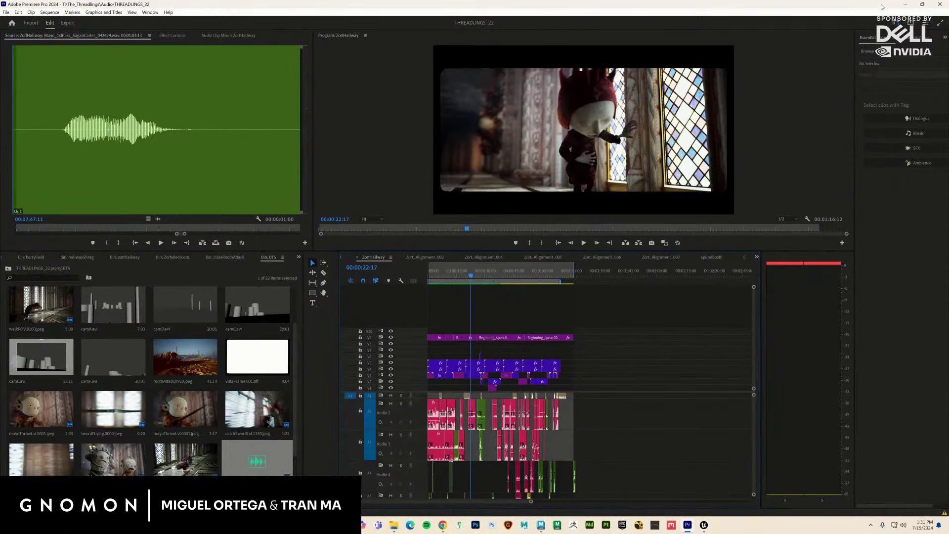
left_click_drag(485, 285, 541, 274)
key("space")
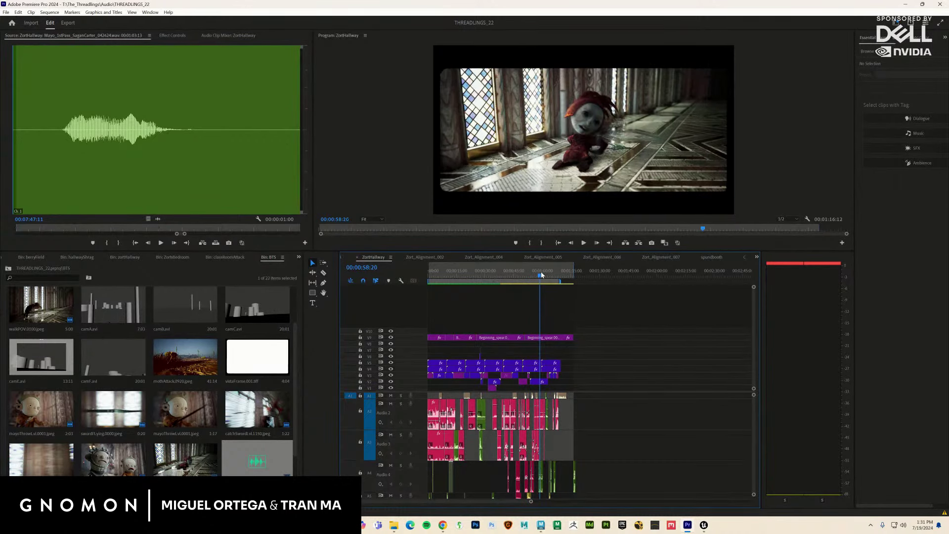
Step: Play the ZortHallway floor shot full screen for a moment, return to the editing workspace, and switch to Unreal Editor
key("ctrl+grave")
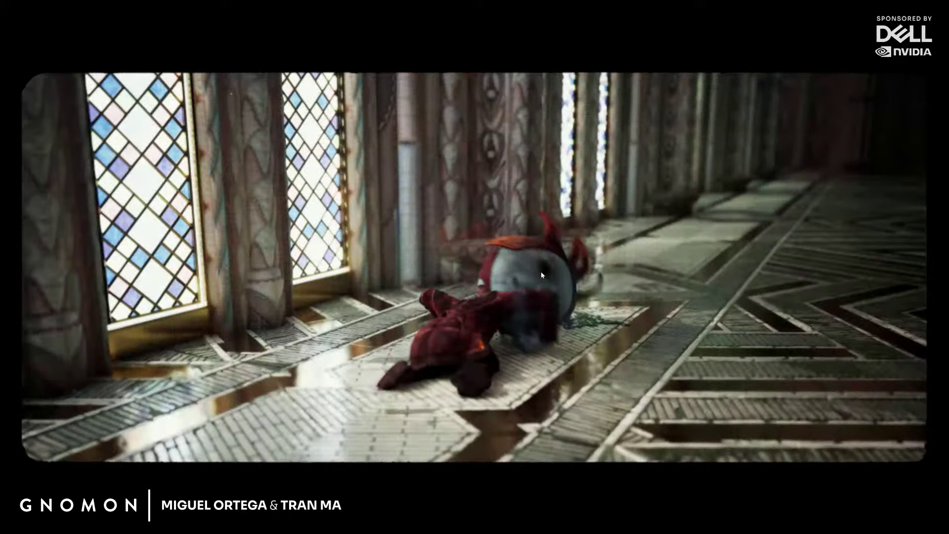
key("ctrl+grave")
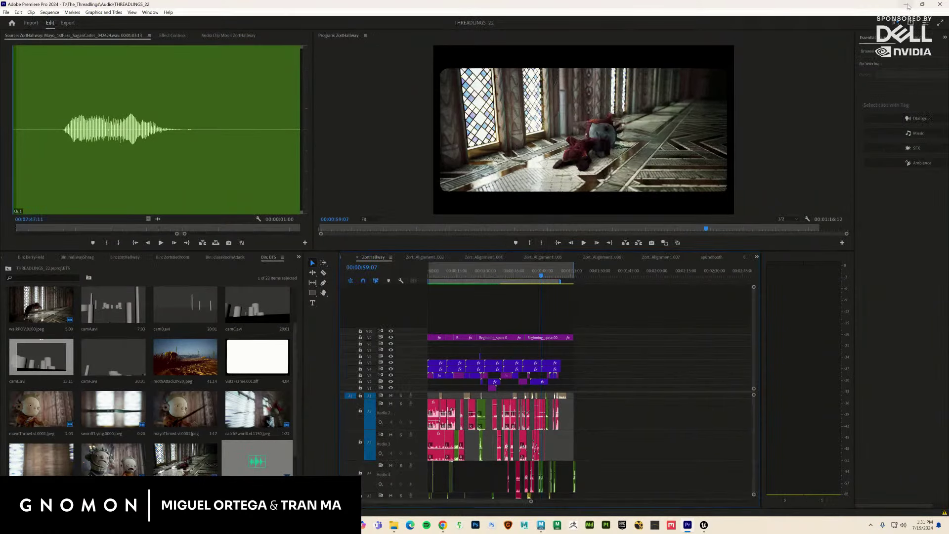
left_click(908, 5)
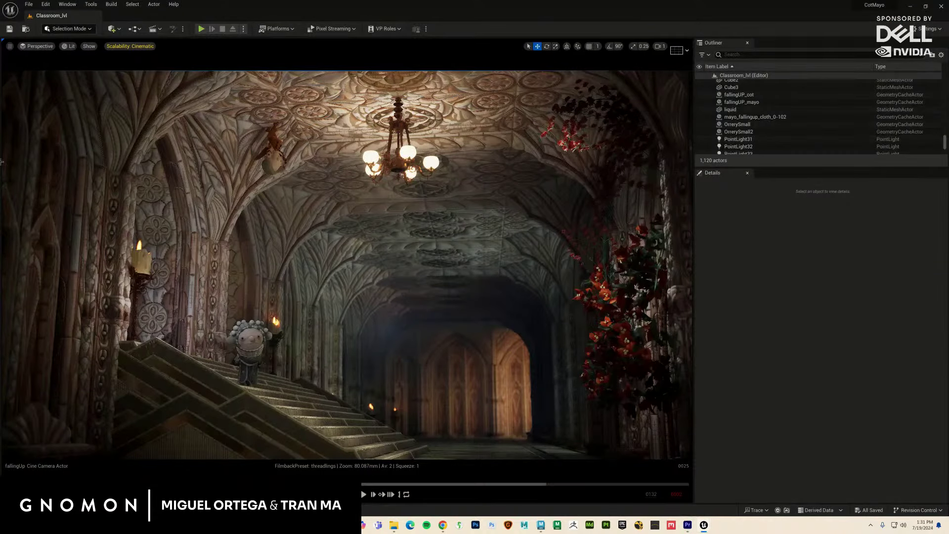
Step: Open the Movie Render Queue and disable the riseLvl job so that only fallingUp stays enabled
left_click(29, 4)
left_click(71, 102)
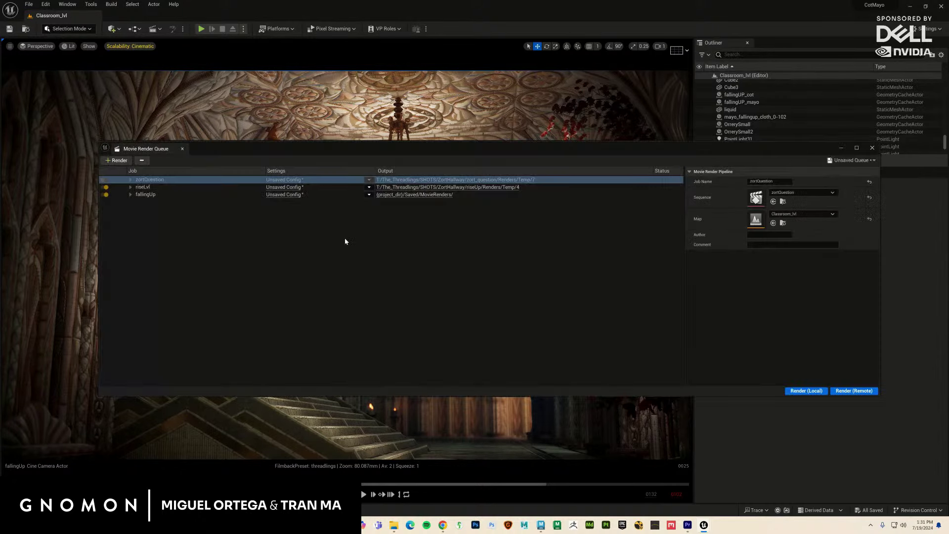
left_click(104, 187)
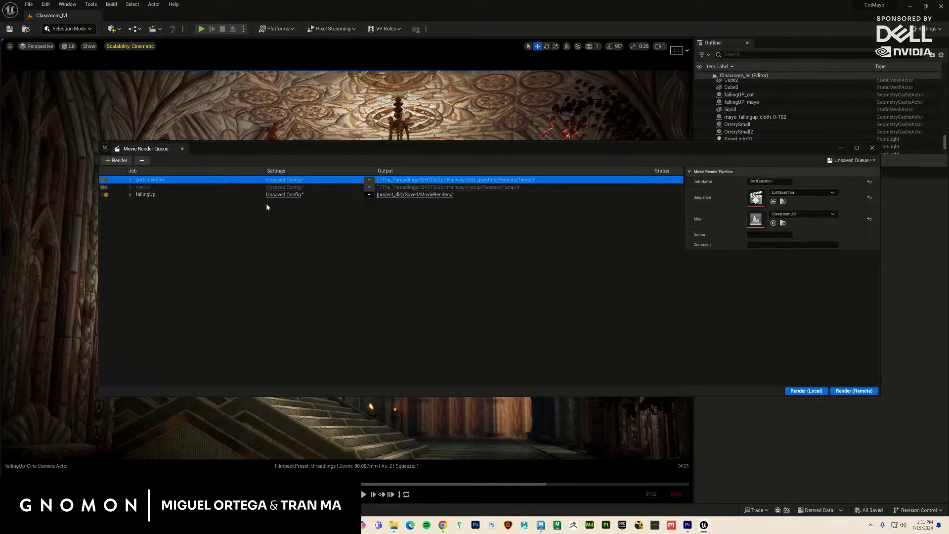
Step: In the fallingUp job's output settings, browse for the output directory to The_Threadlings/SHOTS/ZortHallway/fallingUp/Renders/Temp on drive T
left_click(287, 196)
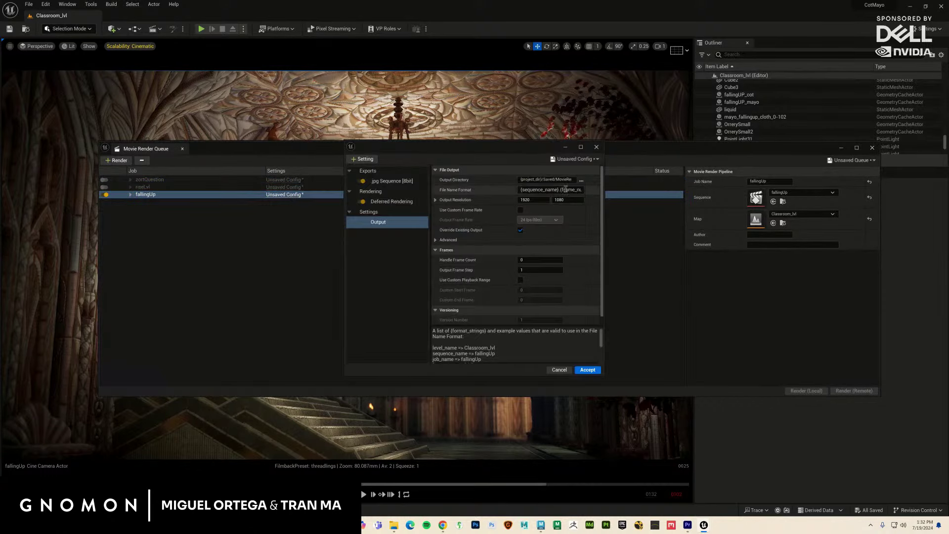
left_click(581, 181)
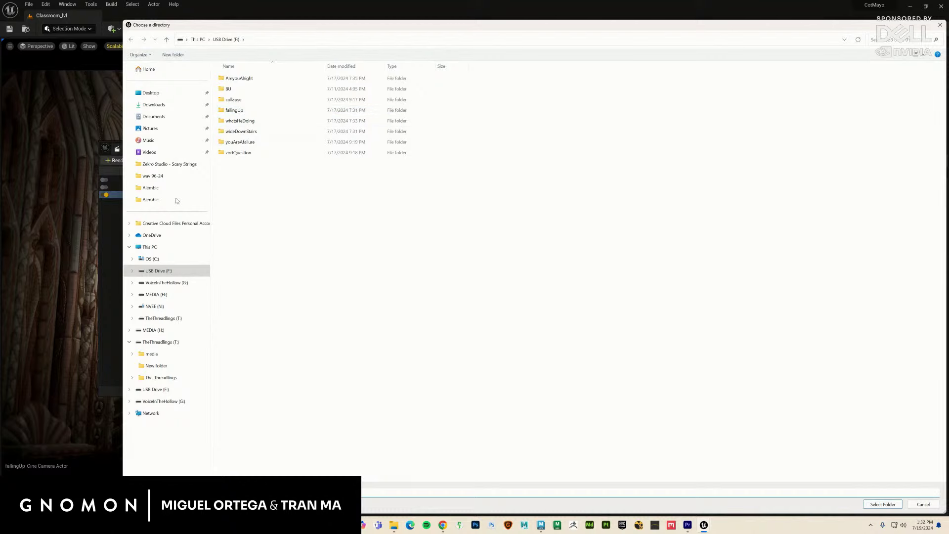
left_click(168, 319)
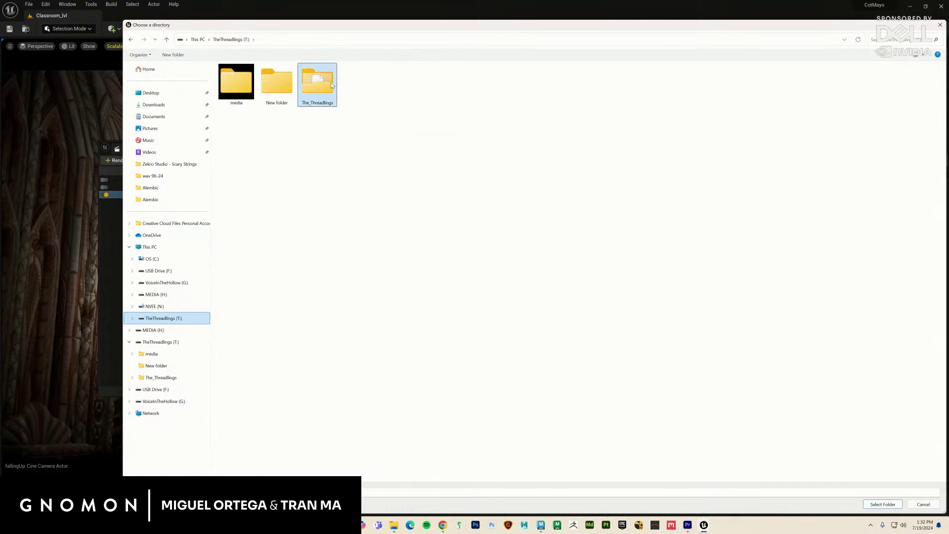
double_click(318, 82)
double_click(238, 185)
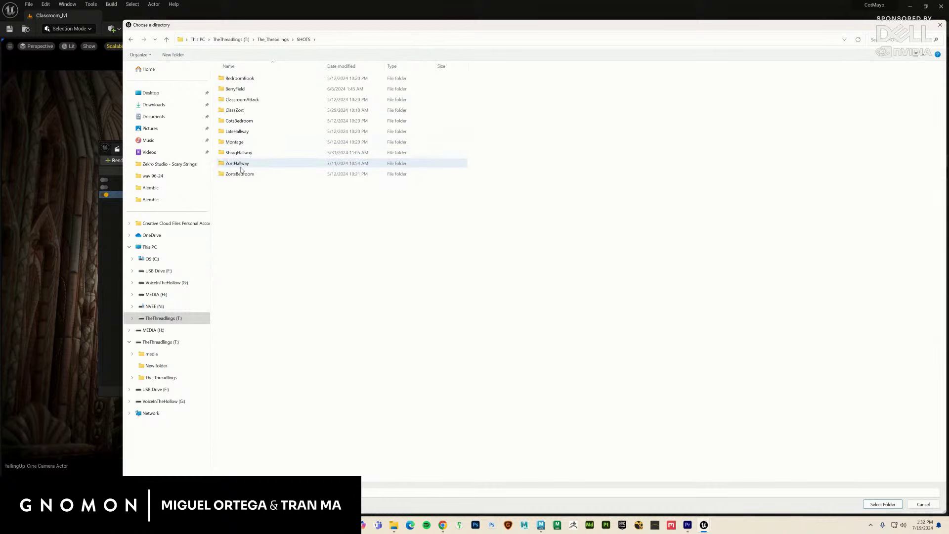
double_click(242, 164)
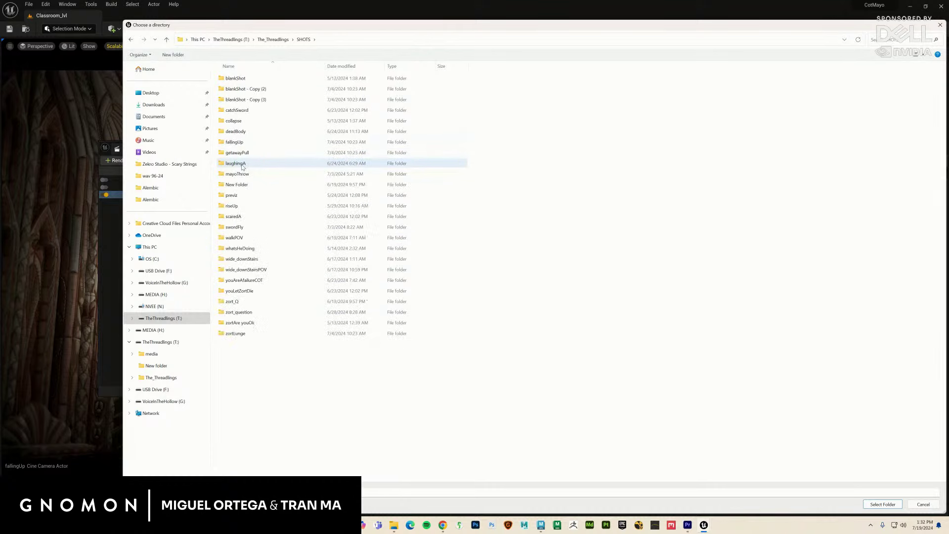
left_click(243, 142)
double_click(244, 142)
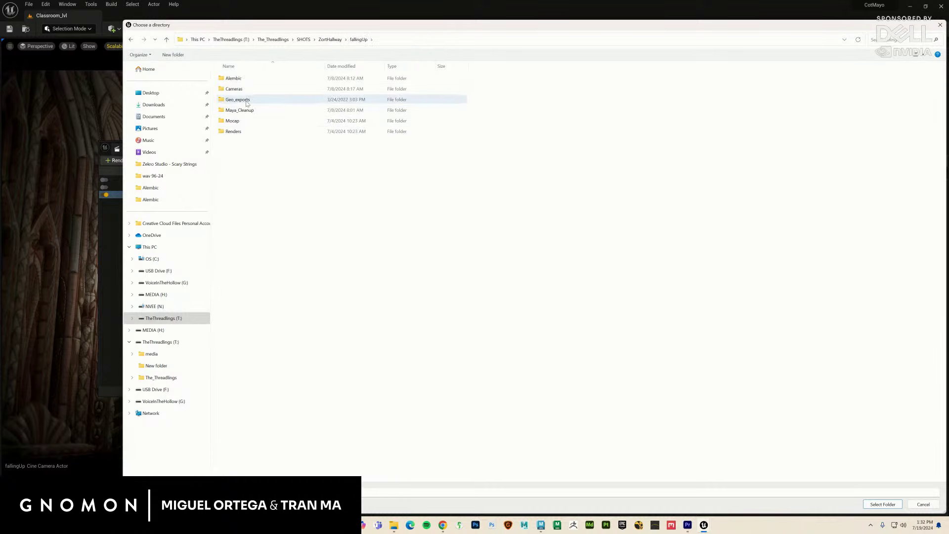
double_click(245, 131)
double_click(231, 89)
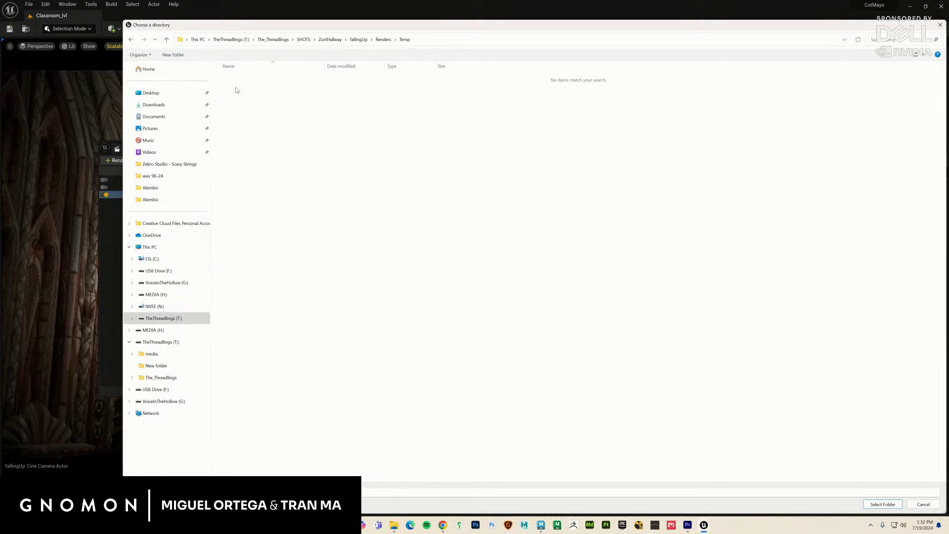
Step: Create a folder named 2 inside fallingUp/Renders/Temp, choose it as the output directory, and accept the render settings
left_click(383, 39)
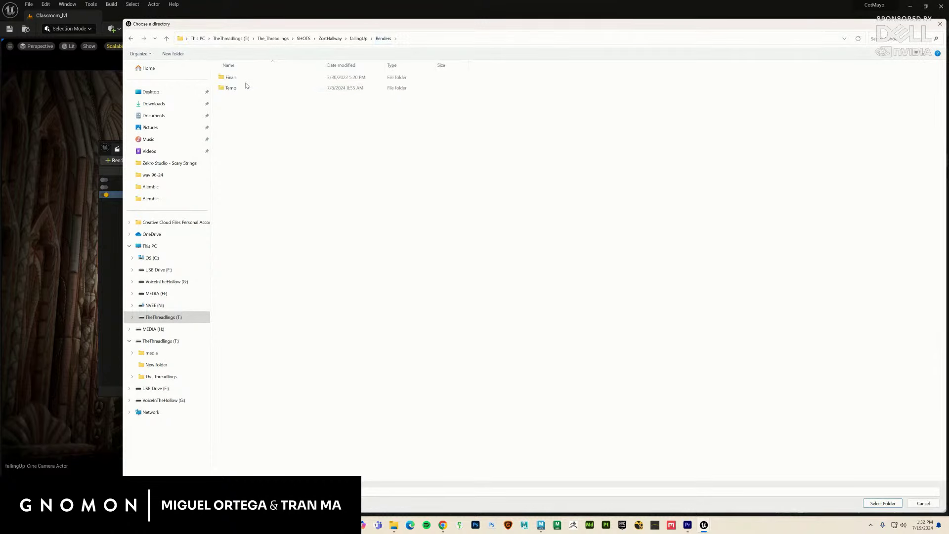
double_click(244, 87)
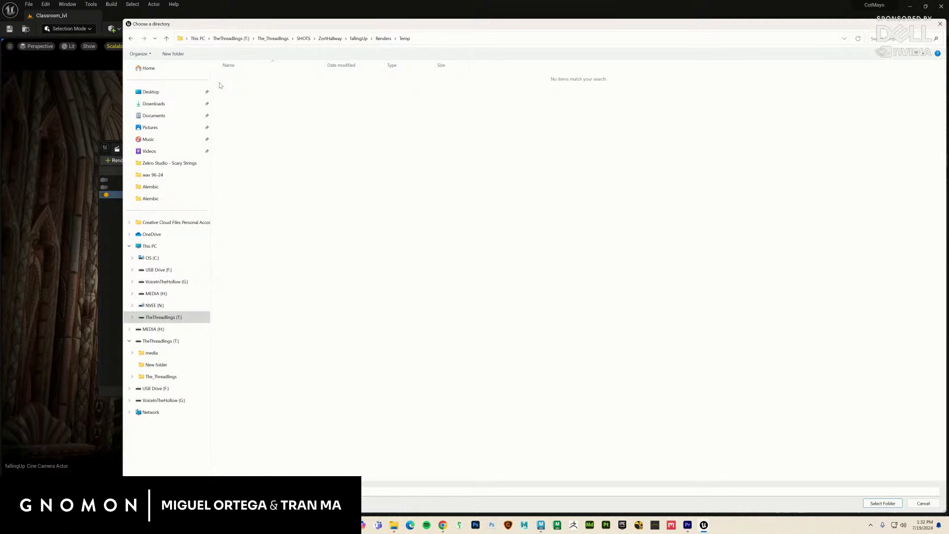
left_click(171, 54)
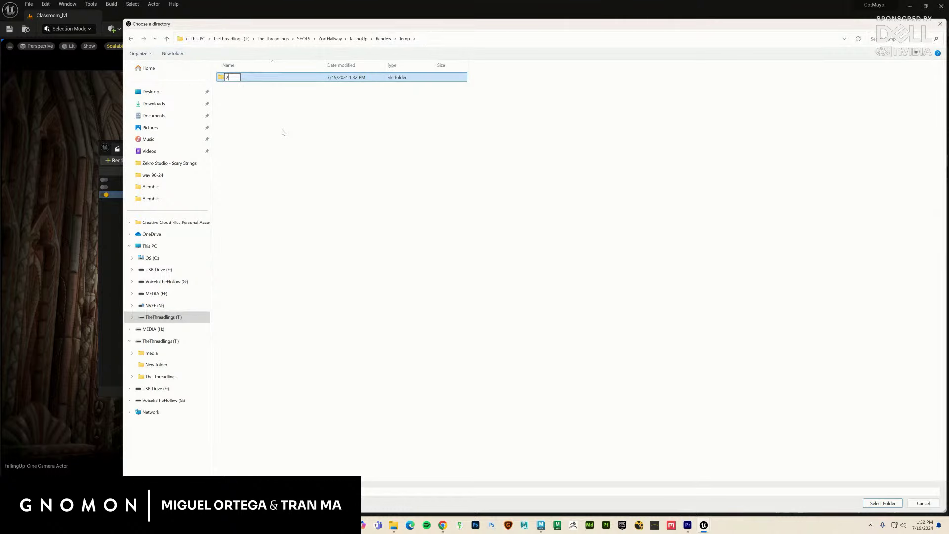
key("Return")
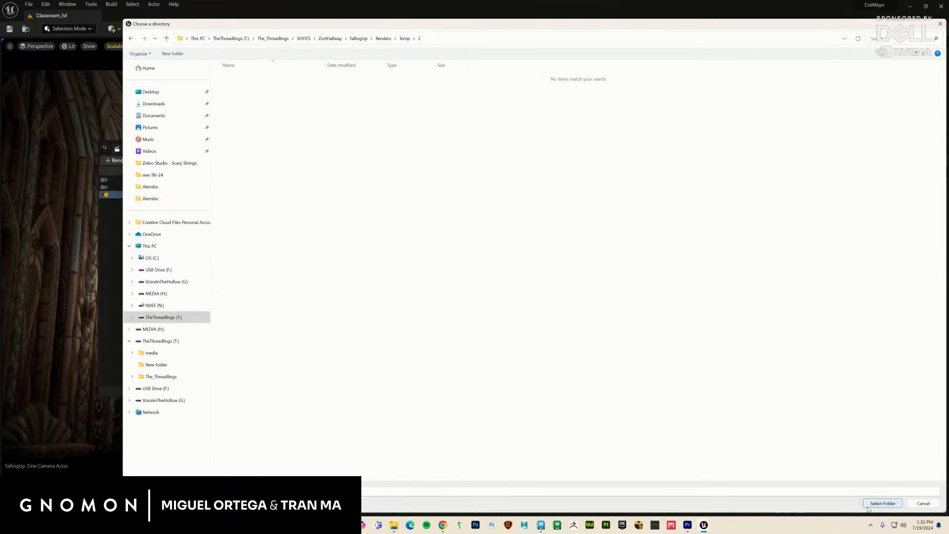
left_click(883, 503)
left_click(587, 368)
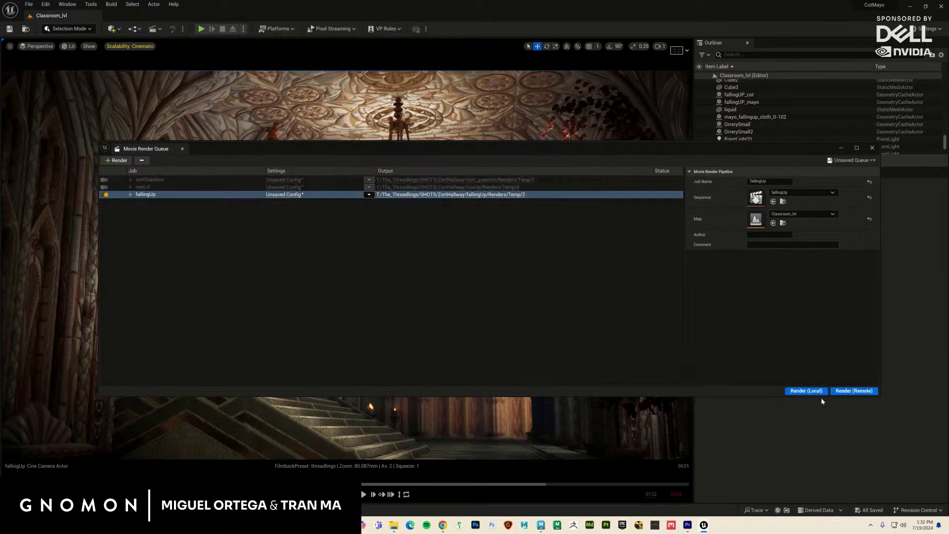
Step: Try to render the fallingUp job locally, close the Movie Render Queue, and save all changes
left_click(806, 390)
left_click(872, 148)
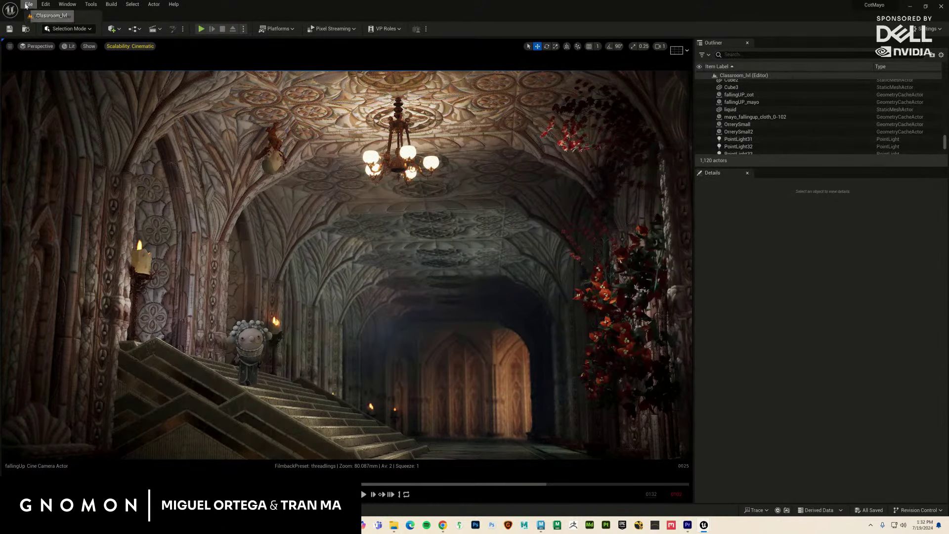
left_click(26, 5)
left_click(78, 99)
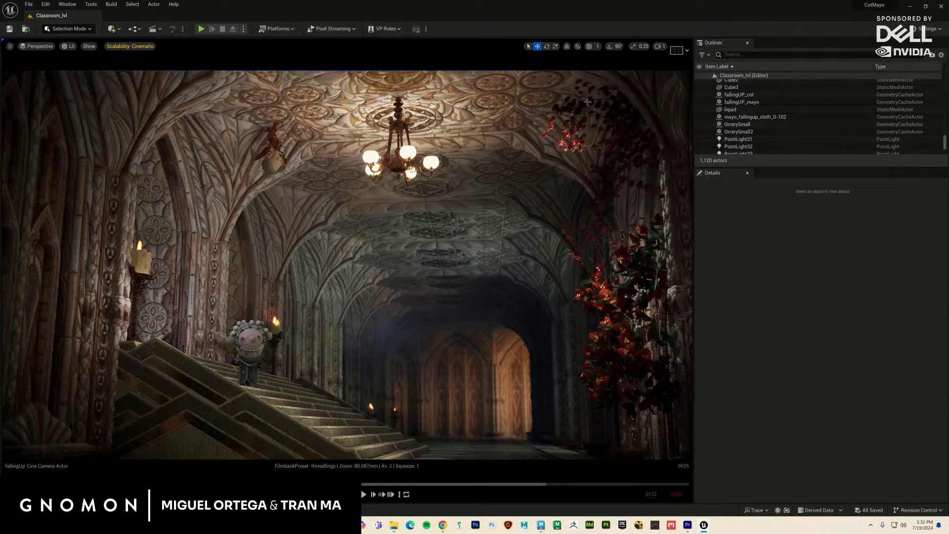
Step: Switch to Premiere Pro and reveal the fallingUp clip at about 9 seconds of the ZortHallway sequence in its project bin
left_click(911, 6)
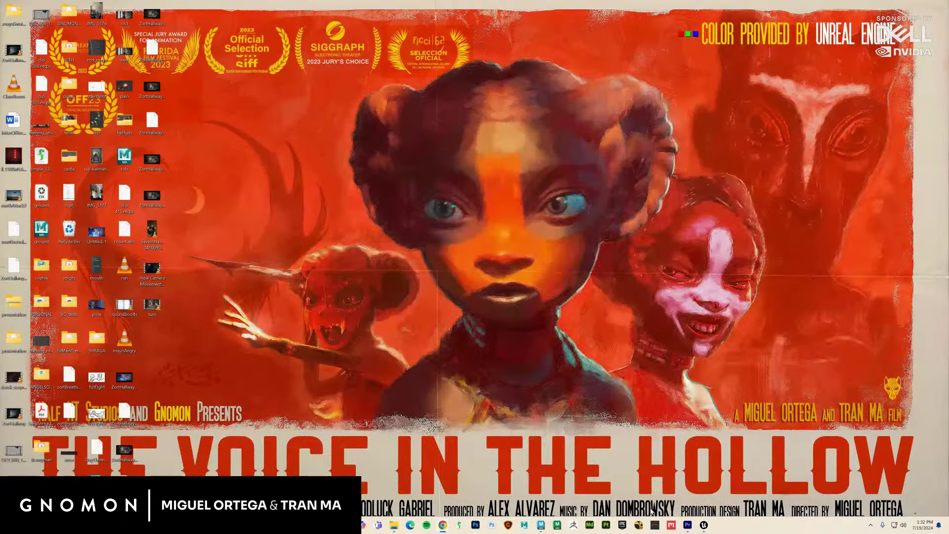
left_click(686, 526)
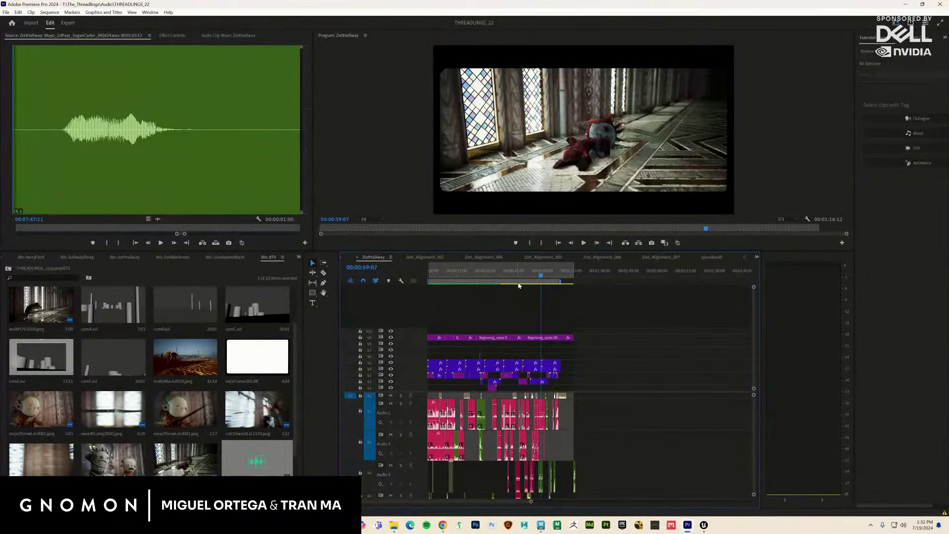
left_click_drag(518, 285, 446, 291)
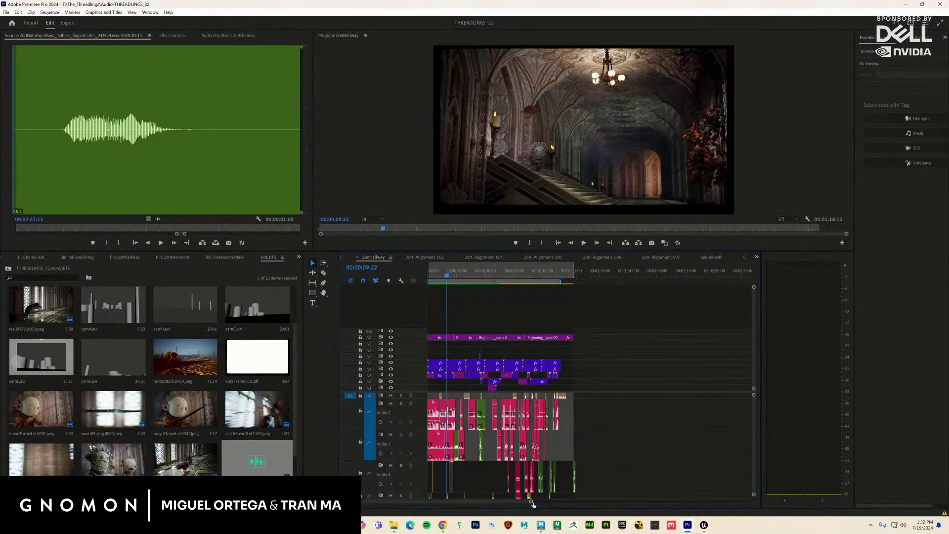
left_click_drag(532, 503, 395, 502)
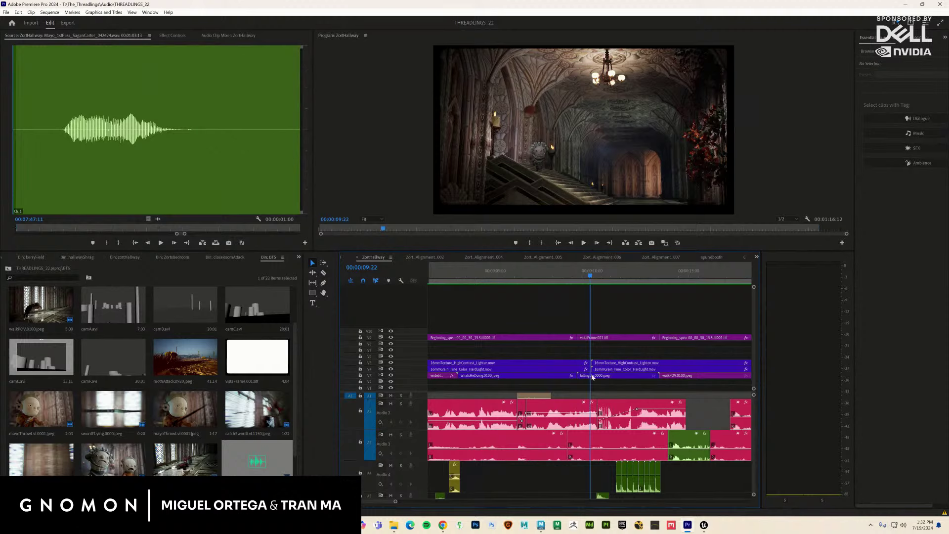
right_click(612, 378)
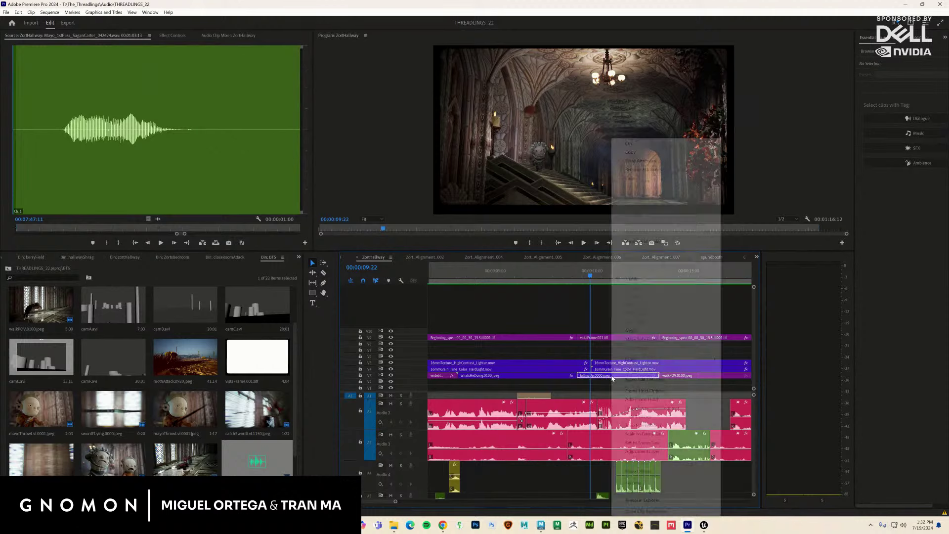
left_click(672, 491)
Step: Start replacing the fallingUp clip's footage and browse to the ZortHallway/fallingUp/Renders/Temp/2 folder
right_click(127, 468)
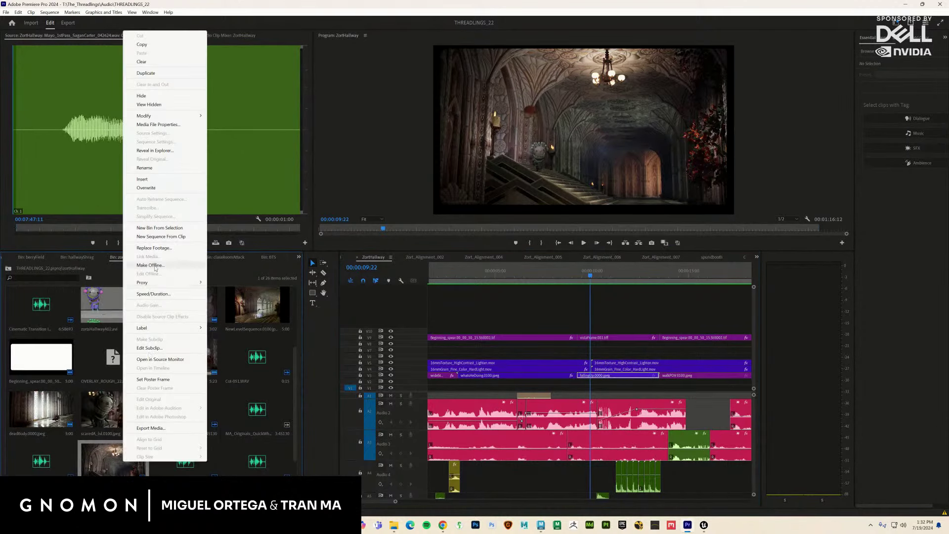
left_click(153, 248)
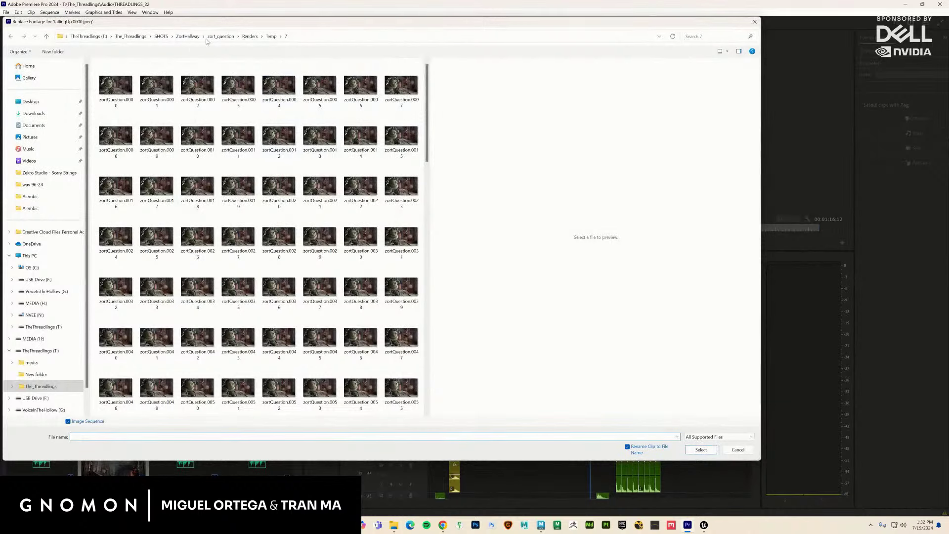
left_click(221, 38)
left_click(188, 36)
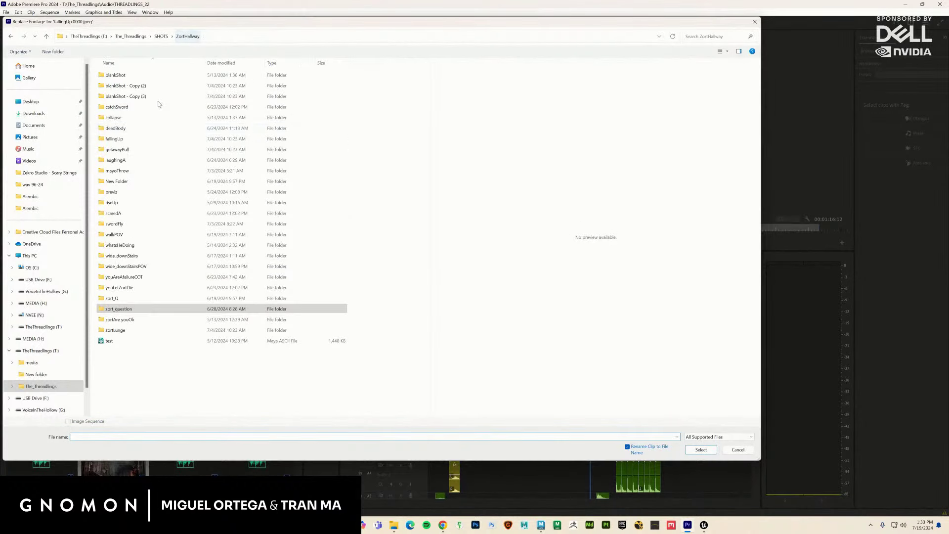
left_click(139, 141)
double_click(139, 140)
double_click(126, 128)
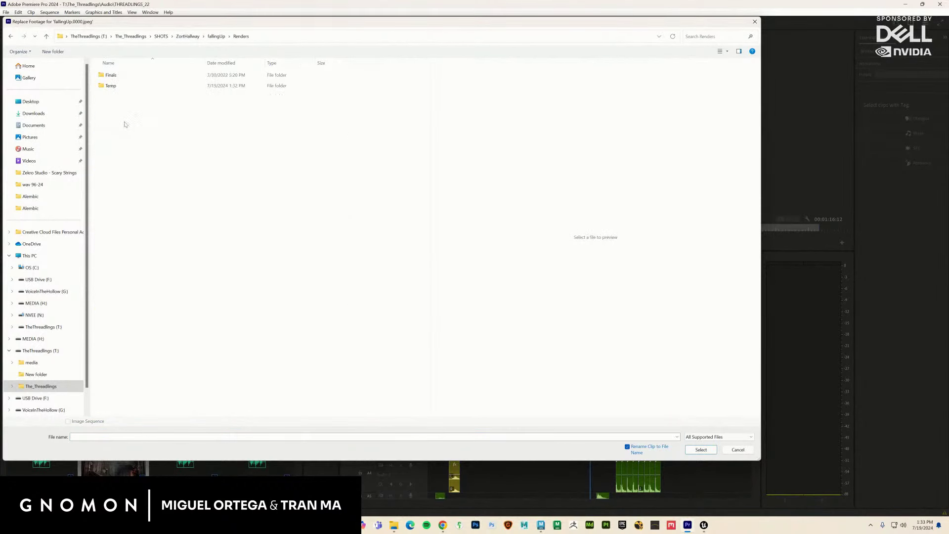
double_click(111, 86)
double_click(112, 86)
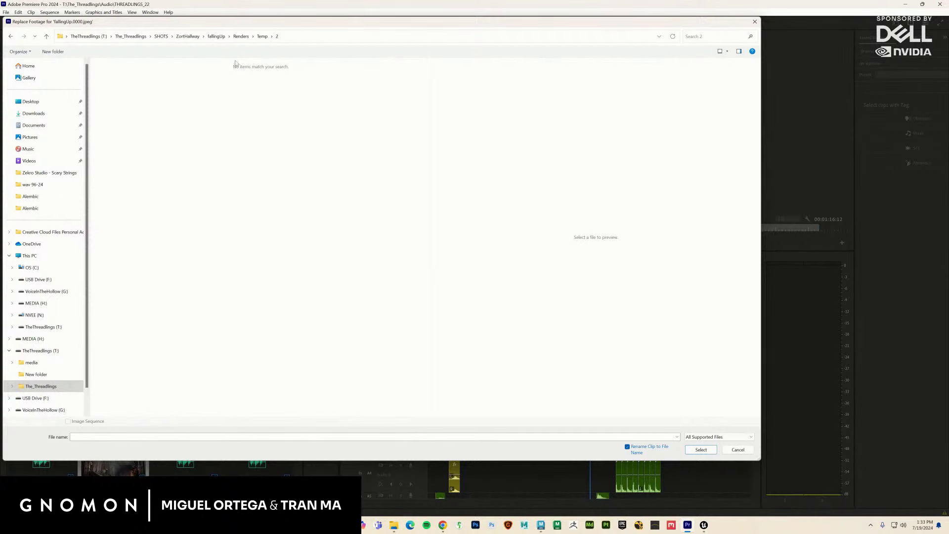
Step: Return to Unreal Editor, reselect fallingUp/Renders/Temp/2 as the fallingUp job's output directory, and render the job locally
left_click(703, 525)
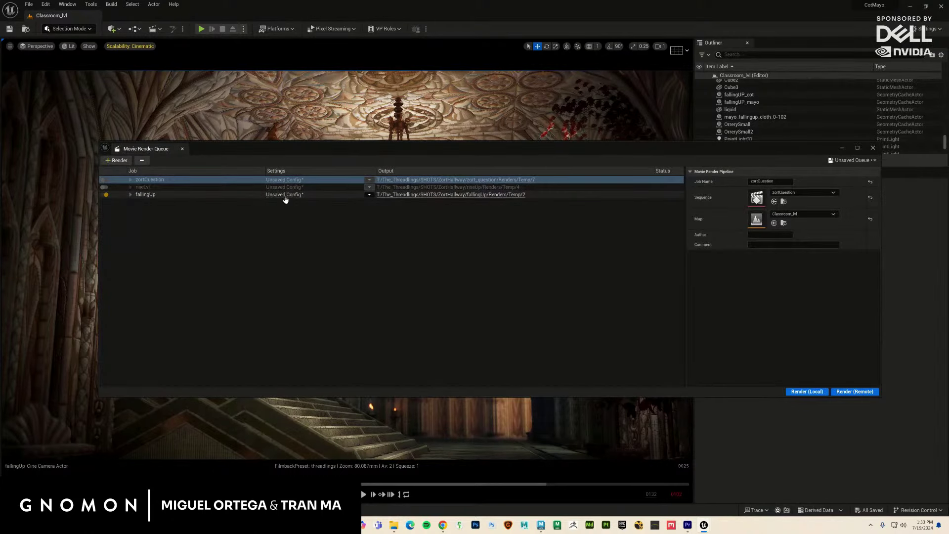
left_click(284, 195)
left_click(583, 182)
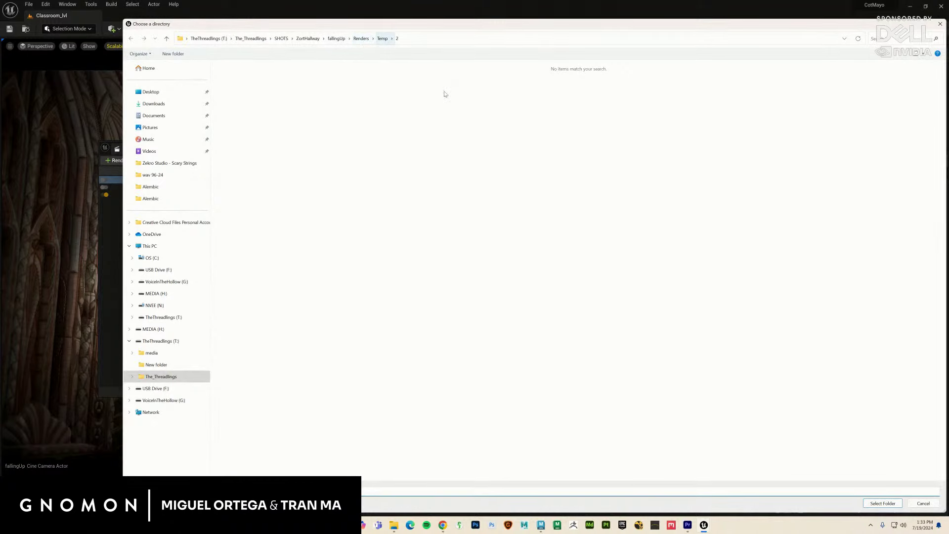
left_click(882, 502)
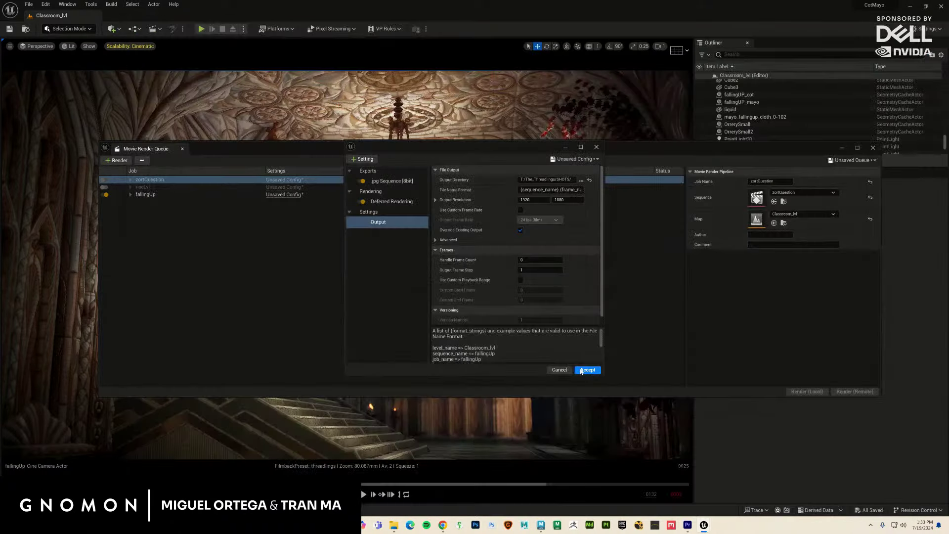
left_click(586, 371)
left_click(807, 392)
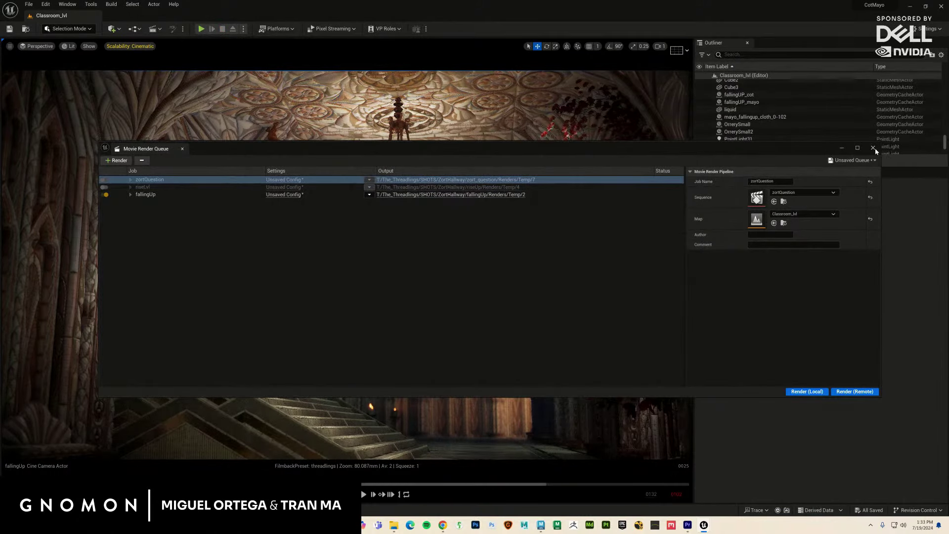
Step: Close the Movie Render Queue and, in Premiere Pro, replace the clip's footage with the fallingUp.0000 render from Temp/2
left_click(872, 148)
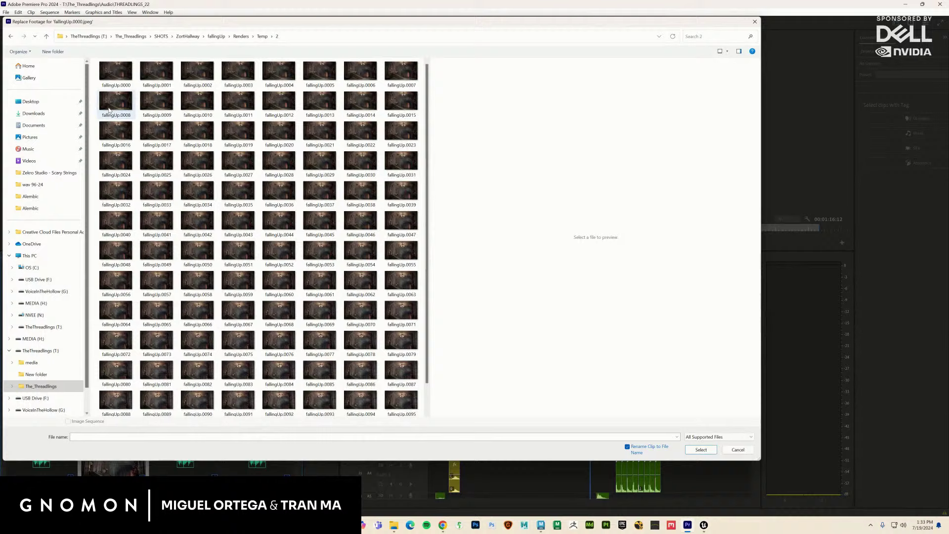
double_click(116, 70)
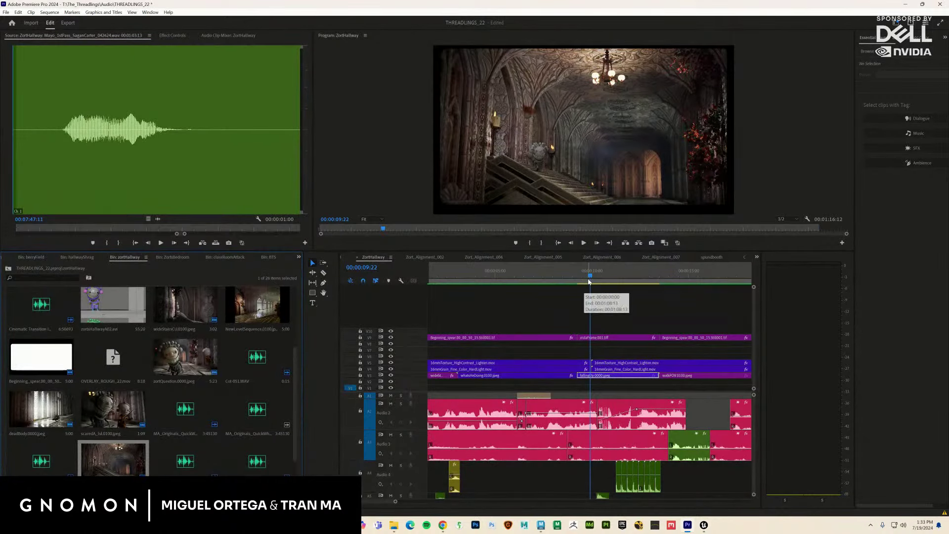
Step: Play the replaced fallingUp clip full screen from its start in the ZortHallway sequence
left_click_drag(590, 285, 574, 284)
key("ctrl+grave")
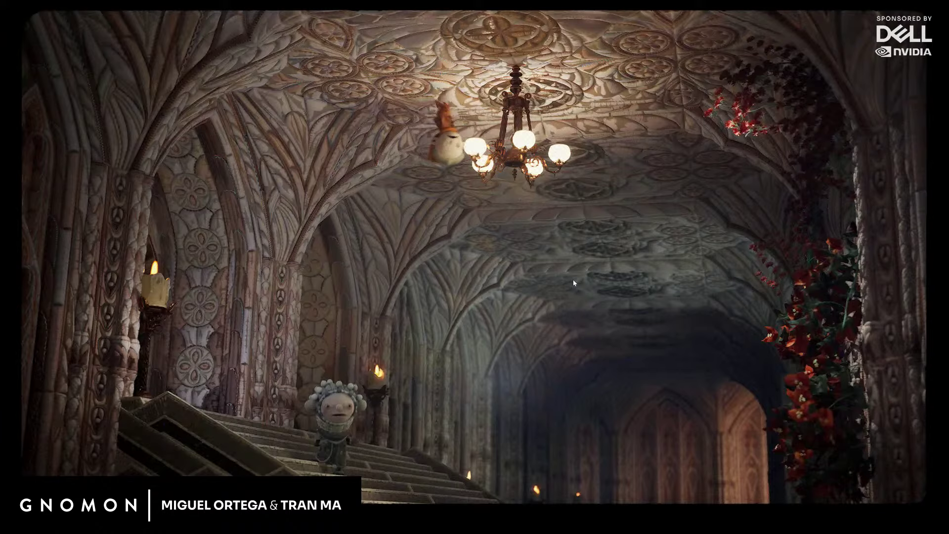
key("Escape")
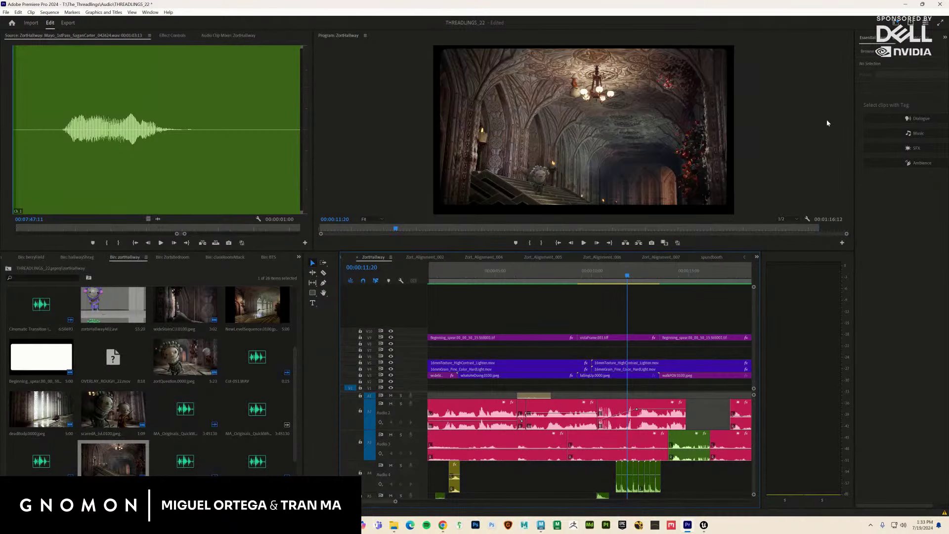
Step: Return to Unreal Editor's Movie Render Queue, enable only the riseLvl job instead of fallingUp, and render it locally
left_click(904, 5)
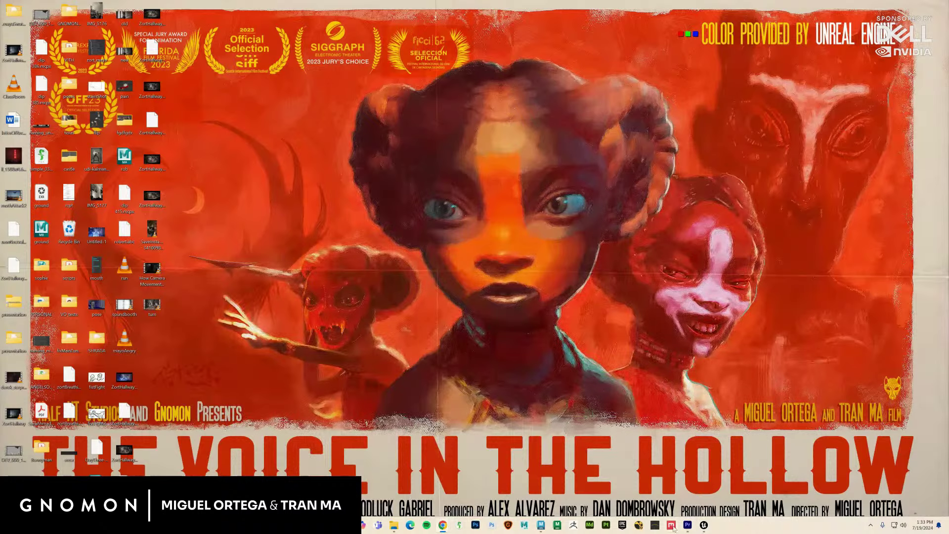
left_click(702, 525)
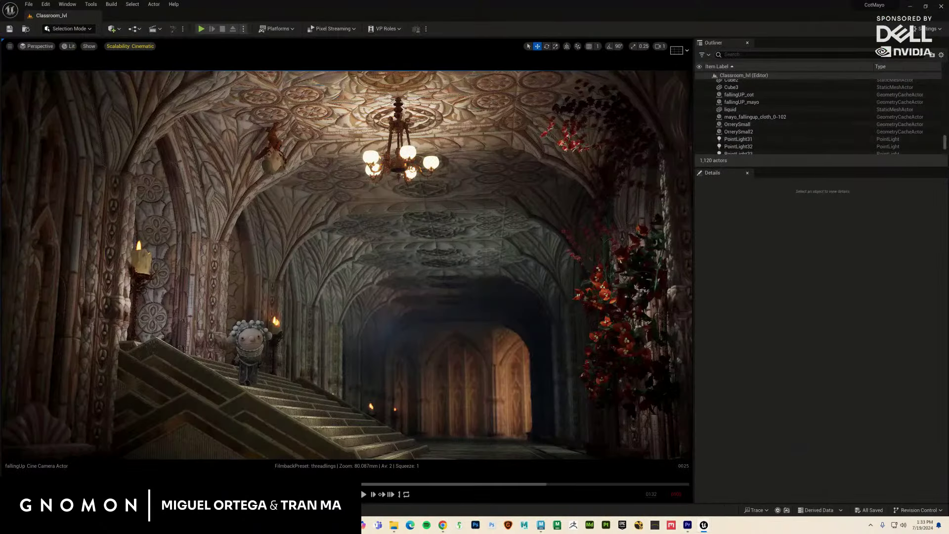
key("grave")
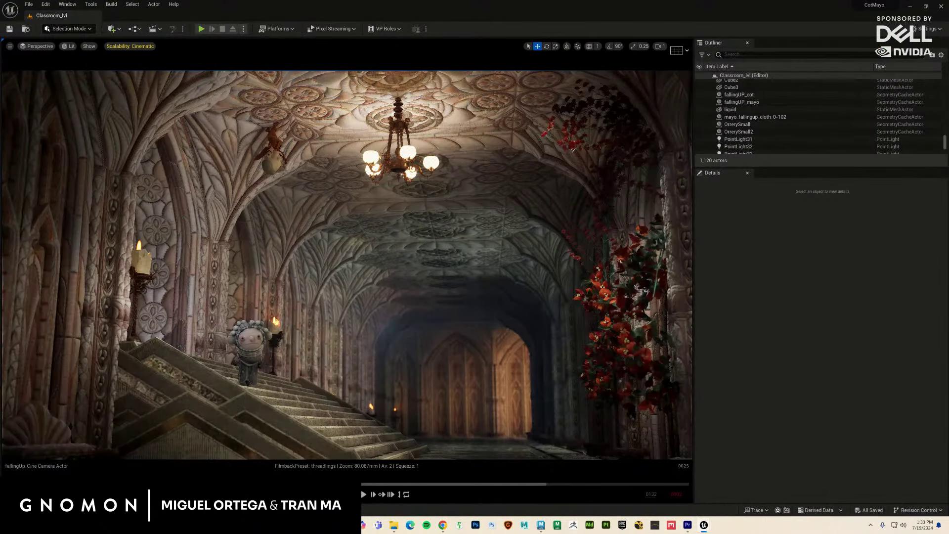
key("Escape")
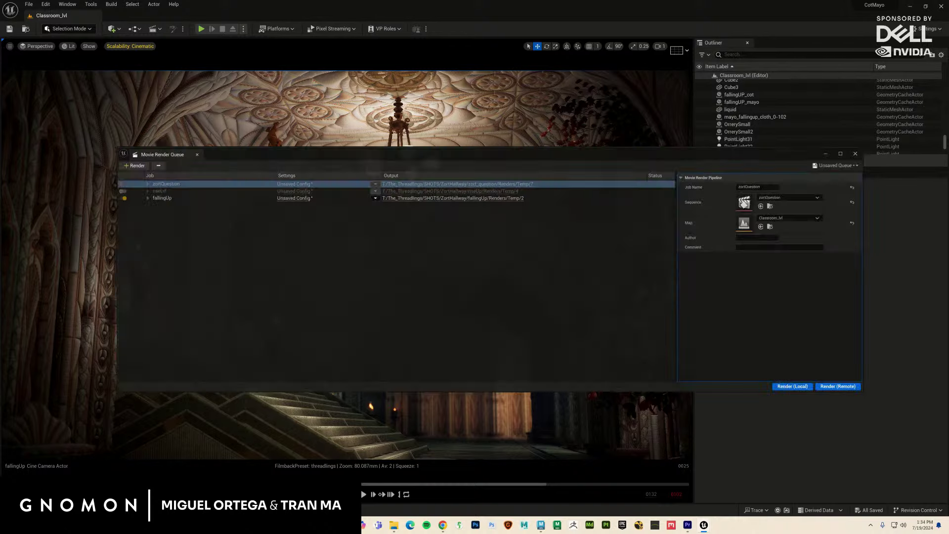
left_click(807, 393)
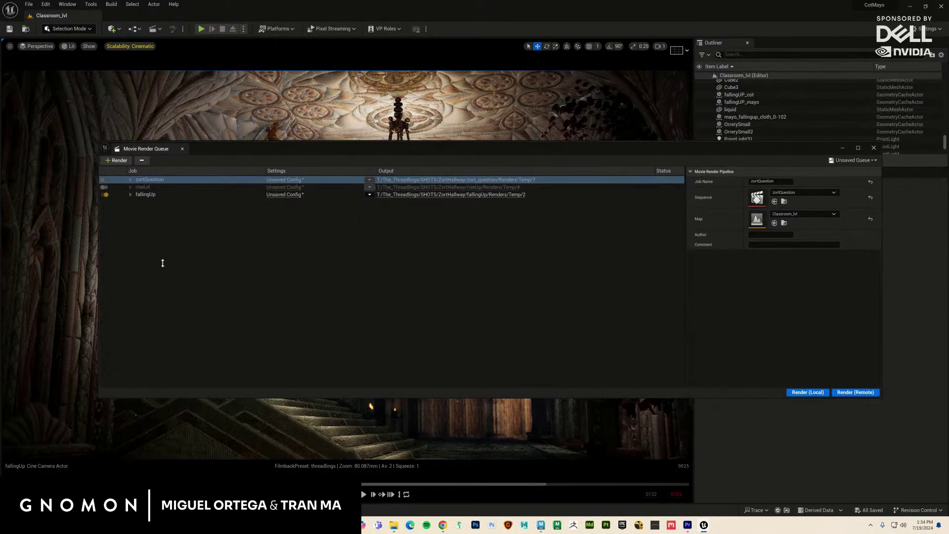
left_click(105, 195)
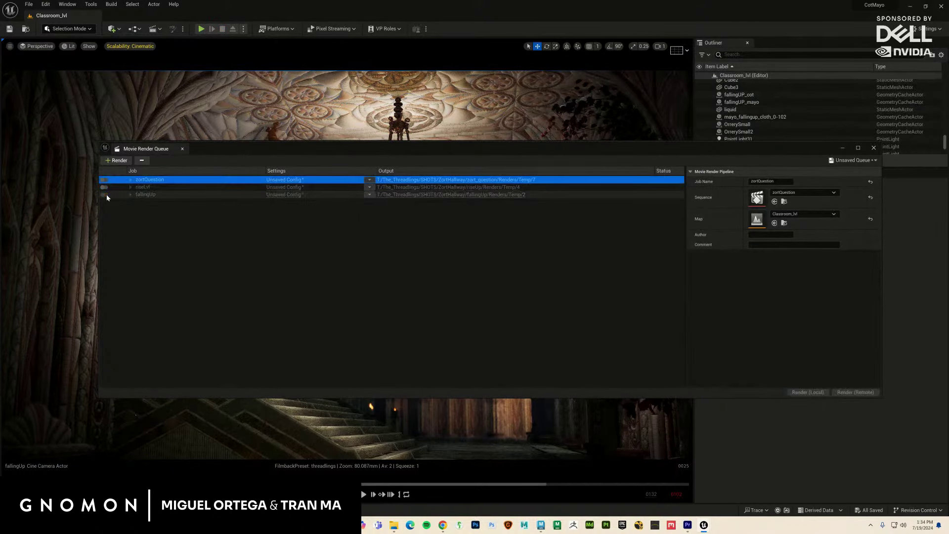
left_click(105, 187)
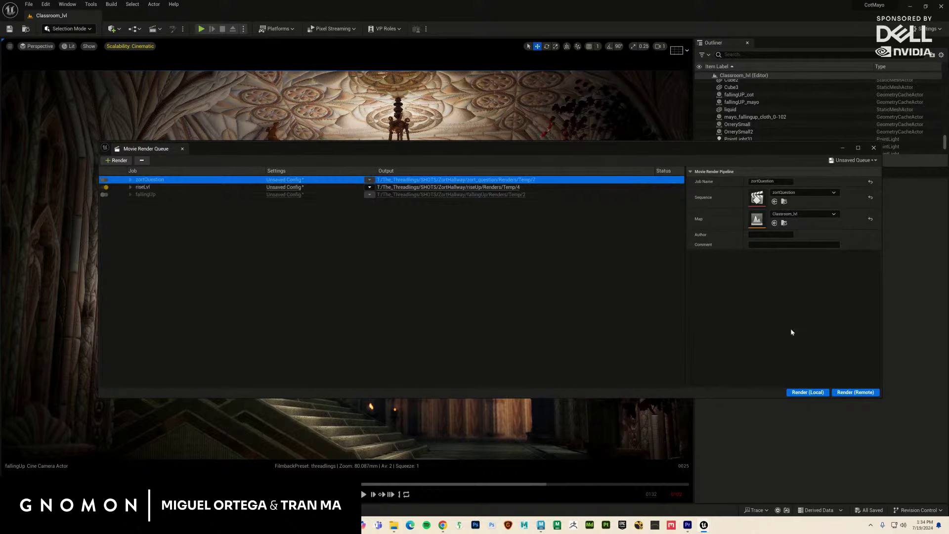
left_click(807, 391)
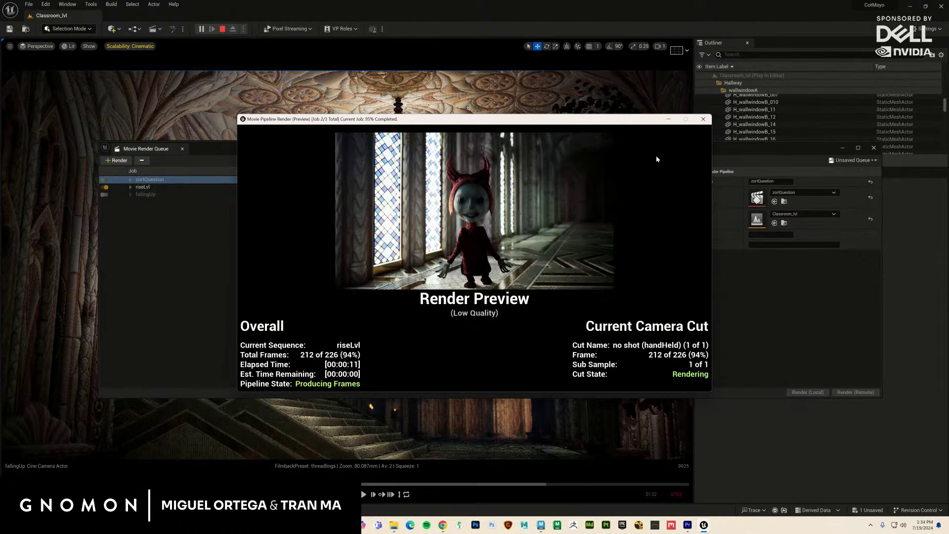
Step: Disable the riseLvl job, enable the zortQuestion job, and render it locally
left_click(106, 187)
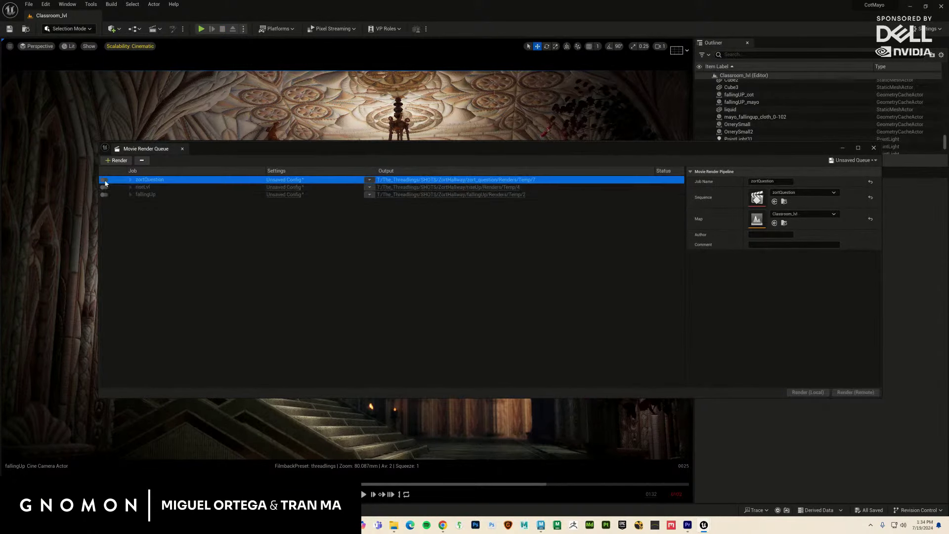
left_click(105, 180)
left_click(808, 392)
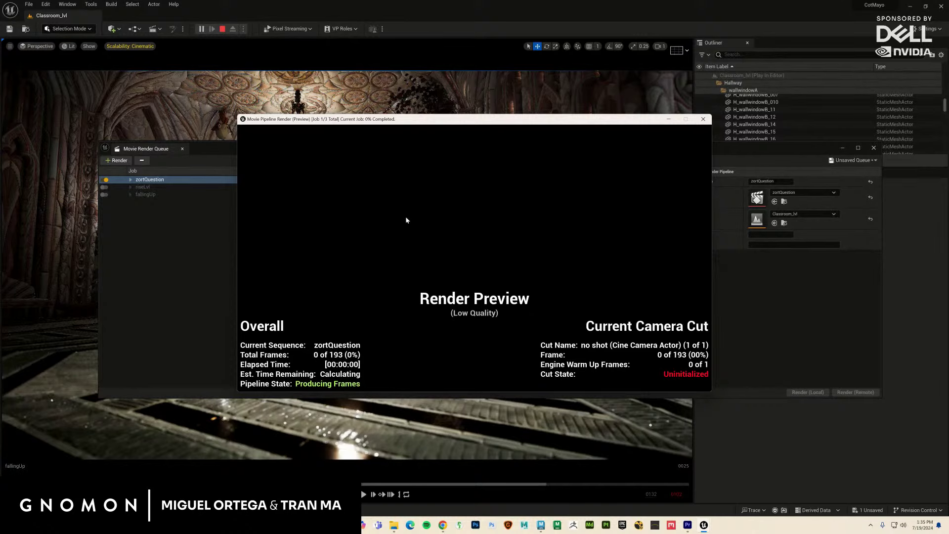
Step: Switch to Premiere Pro and play the ZortHallway sequence full screen from just before the fallingUp clip
left_click(687, 525)
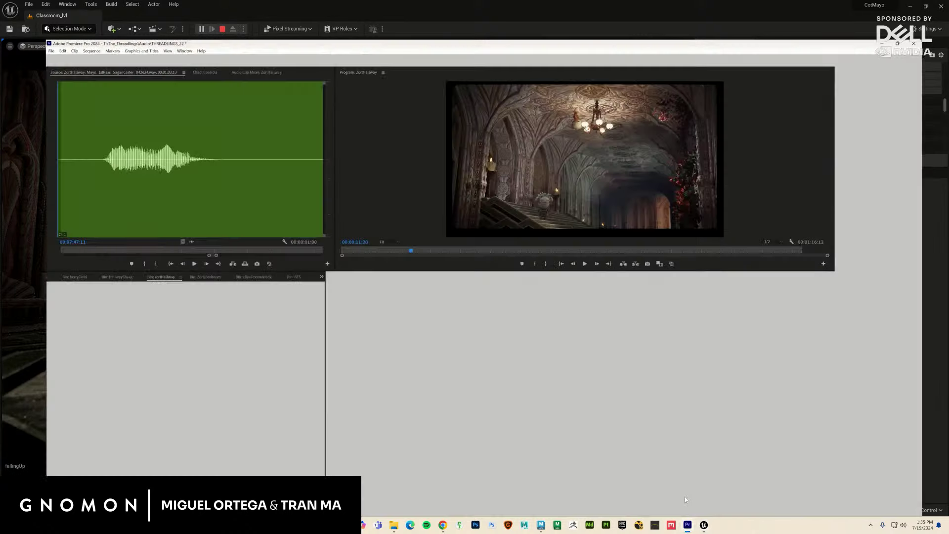
left_click_drag(627, 277, 571, 291)
key("ctrl+grave")
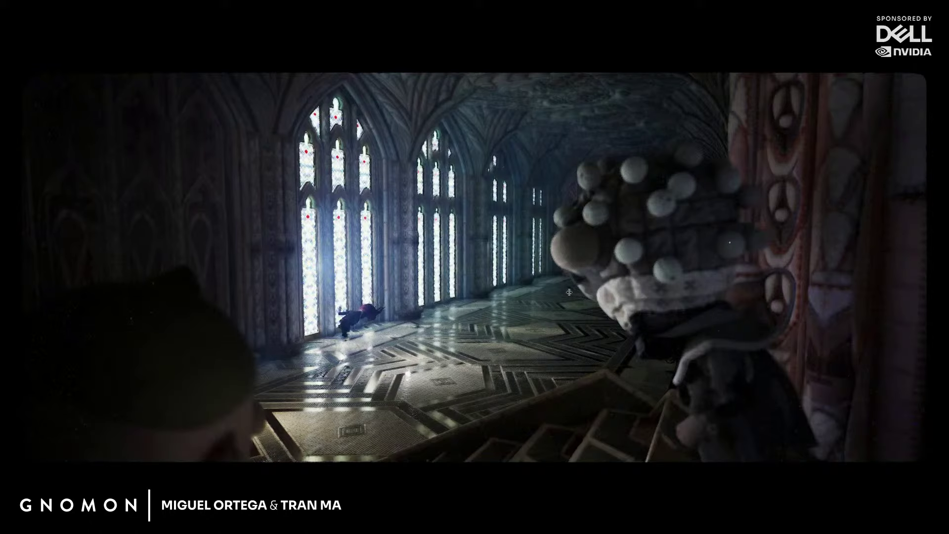
key("space")
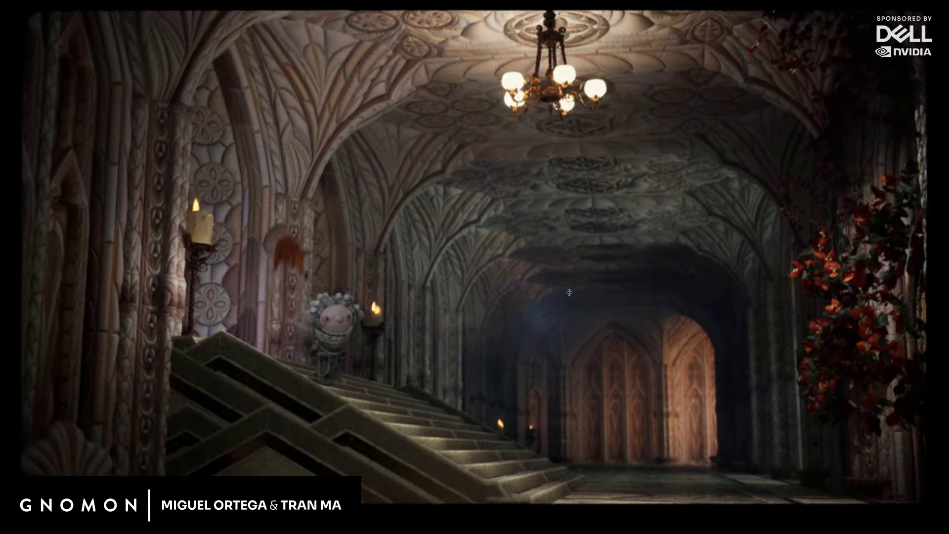
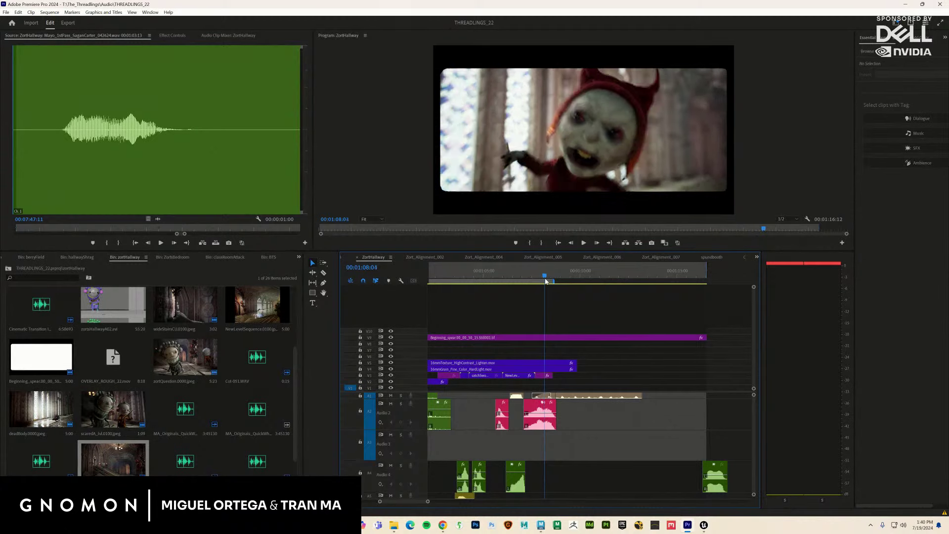
Step: Scrub through the ZortHallway sequence between about 1:08 and 47 seconds to review the later hallway shots
left_click_drag(547, 281, 524, 291)
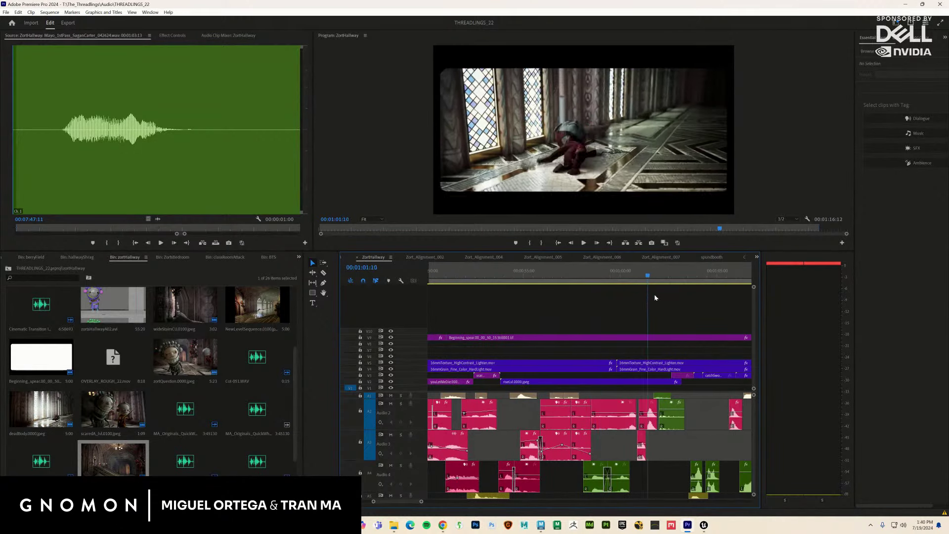
left_click_drag(655, 294, 572, 316)
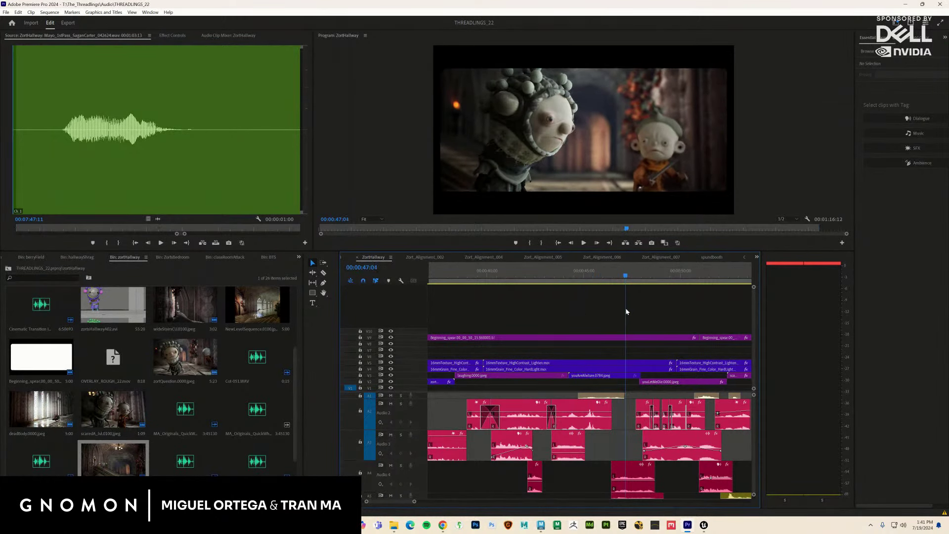
left_click_drag(603, 312, 703, 296)
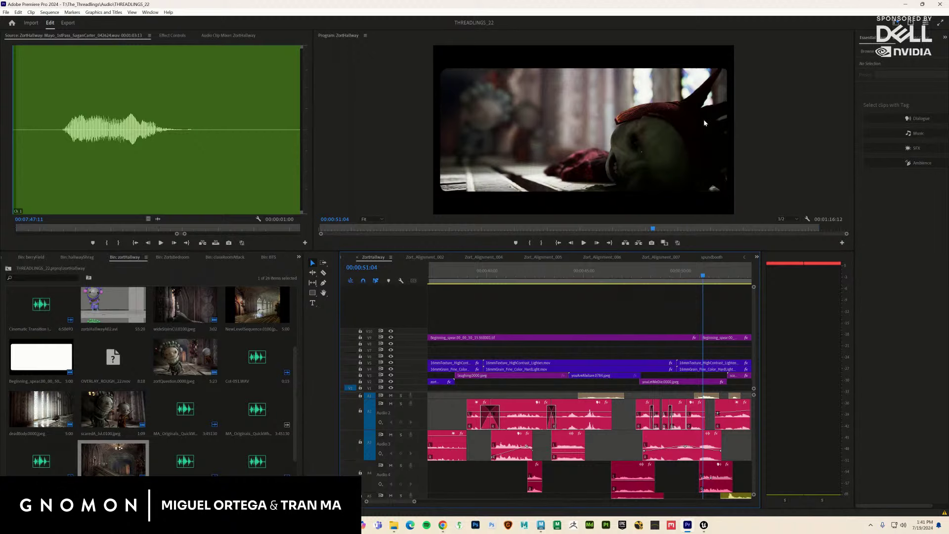
Step: Review the zortQuestion shot full screen from about 32 seconds, and scrub on to 00:00:42:08
left_click_drag(701, 280, 543, 318)
key("ctrl+grave")
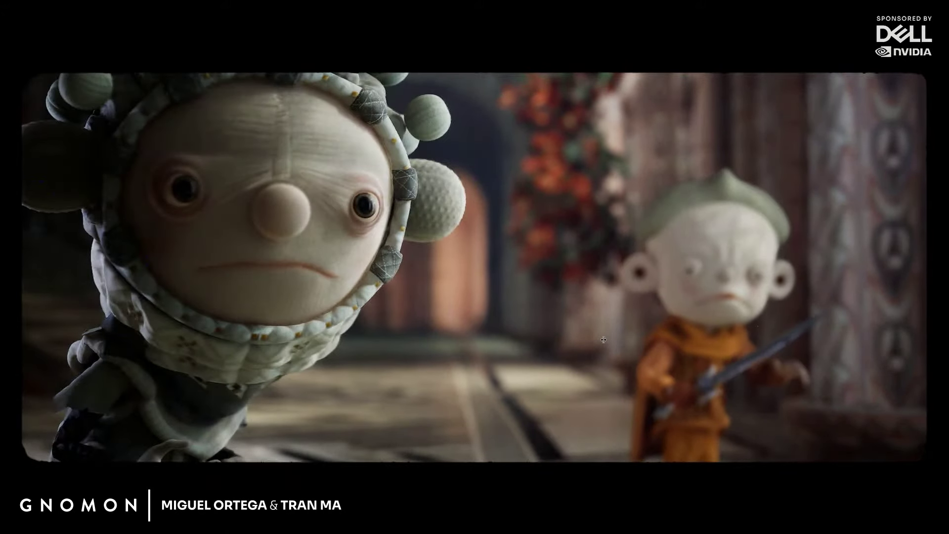
key("Escape")
left_click_drag(618, 285, 523, 288)
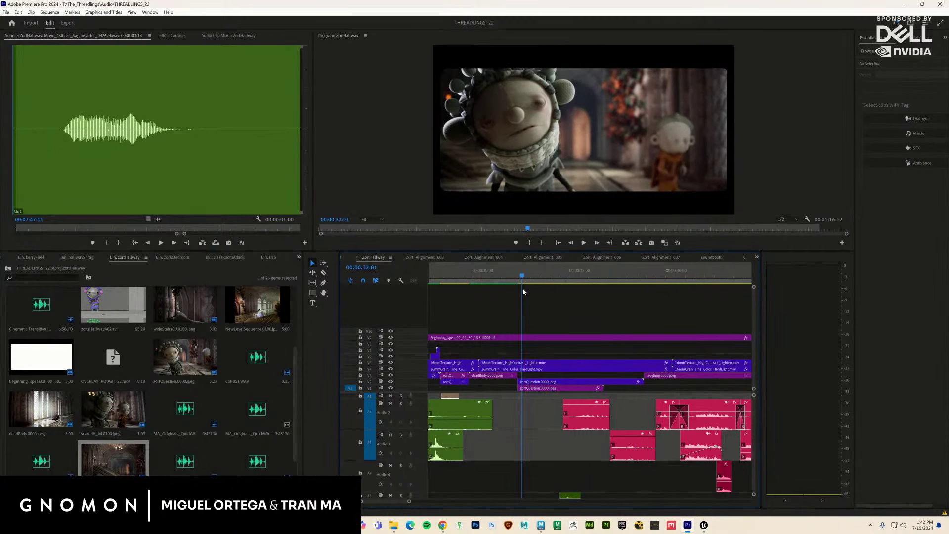
key("ctrl+grave")
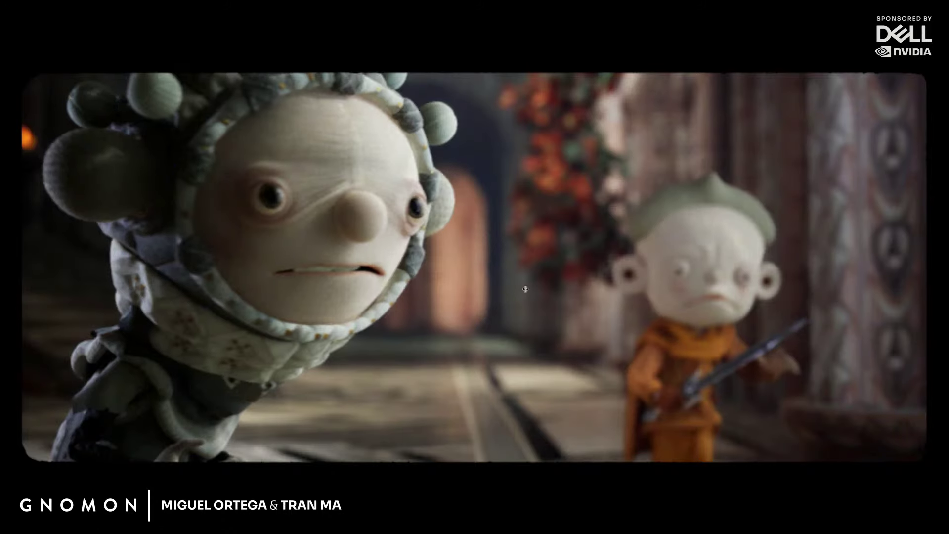
key("Escape")
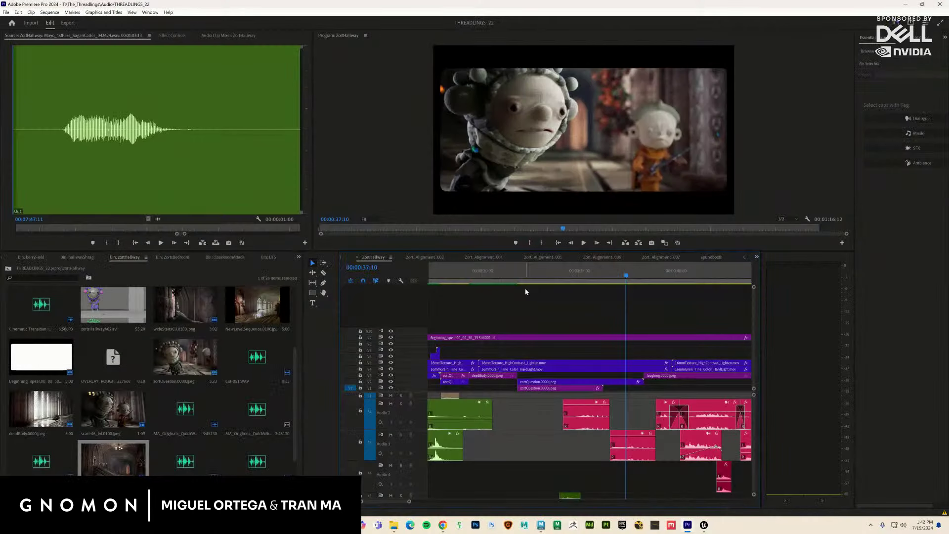
left_click_drag(582, 285, 722, 293)
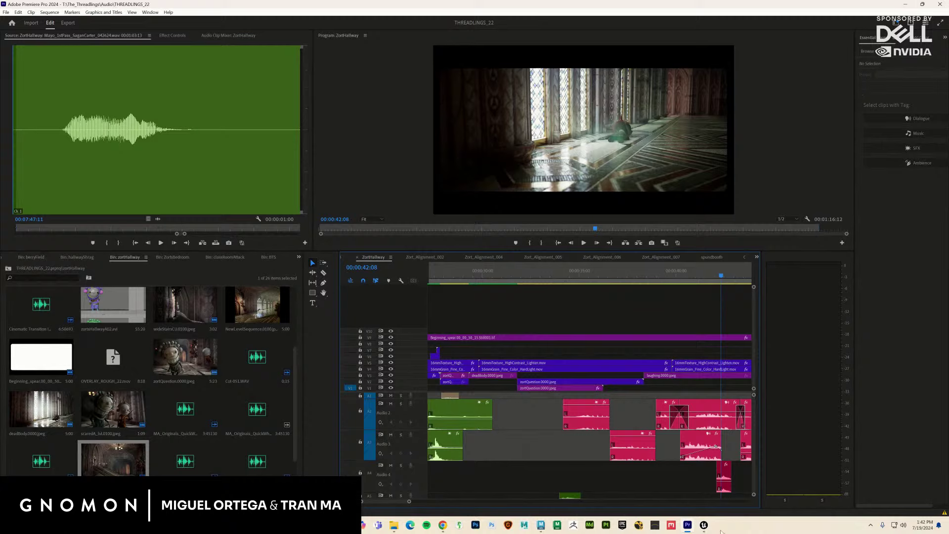
Step: Switch to Unreal Editor, close the Movie Render Queue, and return to Premiere Pro
mouse_move(705, 526)
left_click(635, 494)
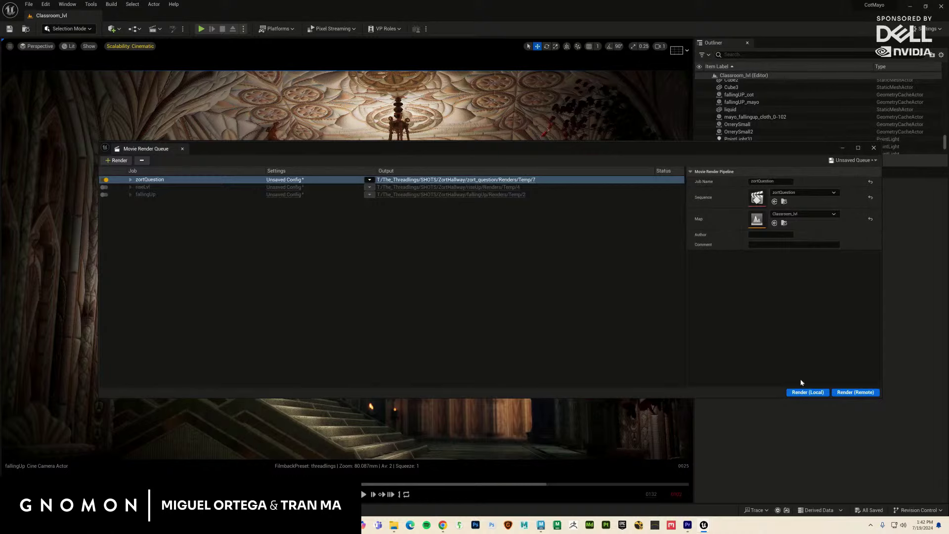
left_click(873, 147)
key("super+Down")
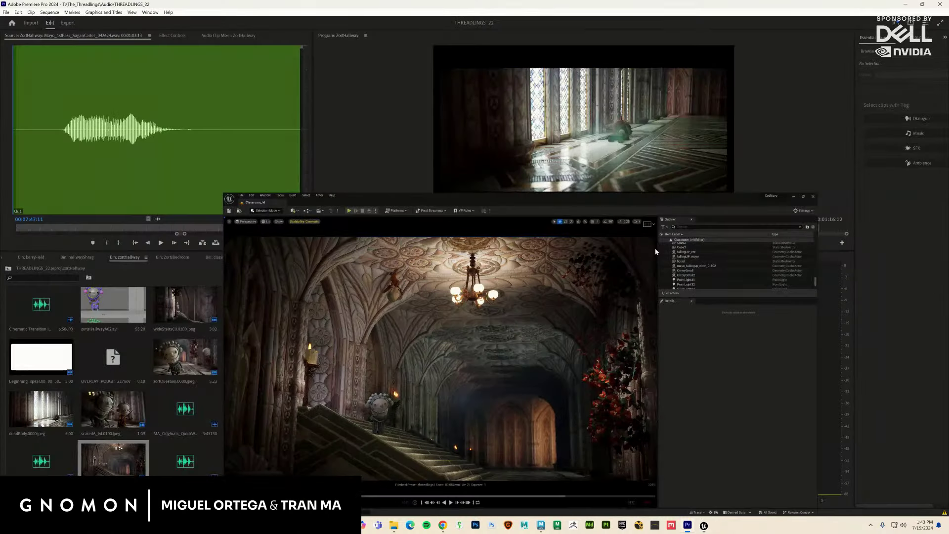
key("super+Down")
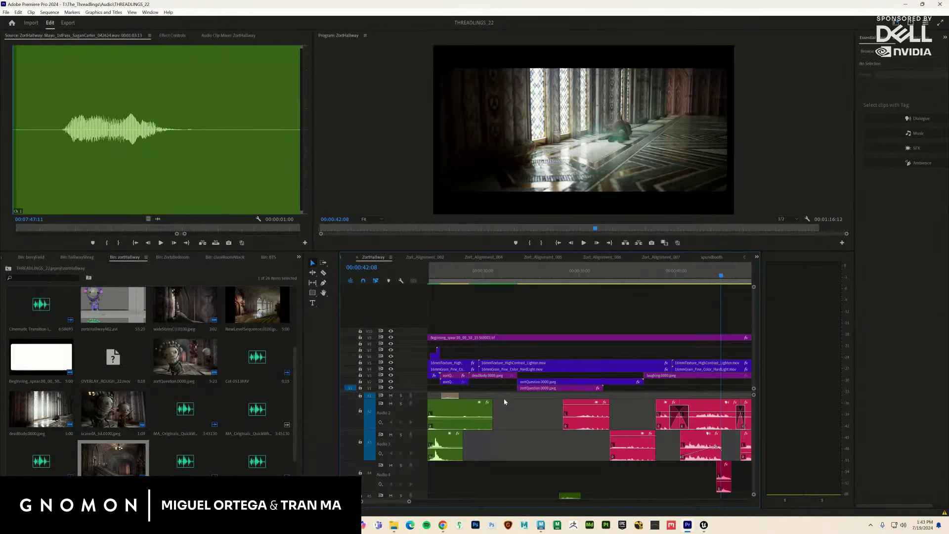
Step: Reveal the upper zortQuestion clip in the project and replace its footage with the zortQuestion.0000 image sequence from zort_question/Renders/Temp/7
right_click(584, 384)
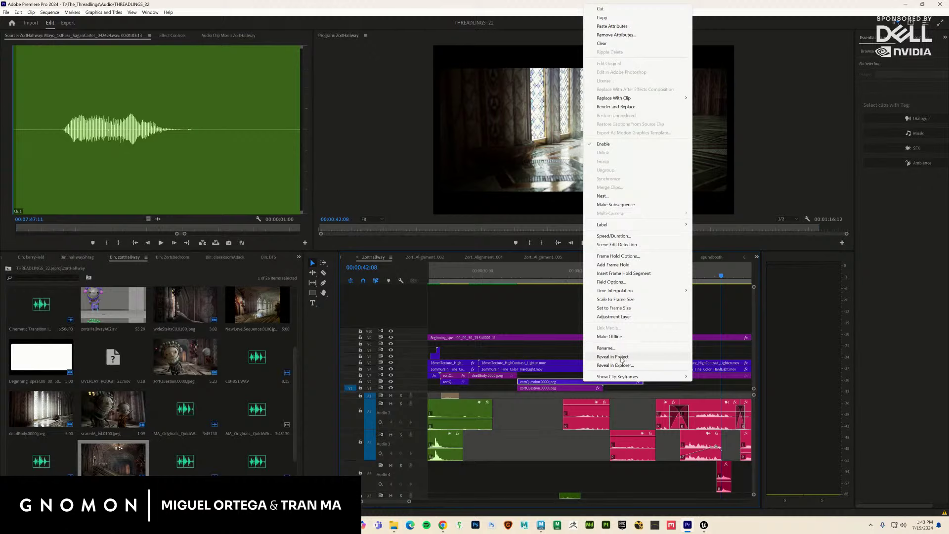
left_click(621, 357)
right_click(128, 471)
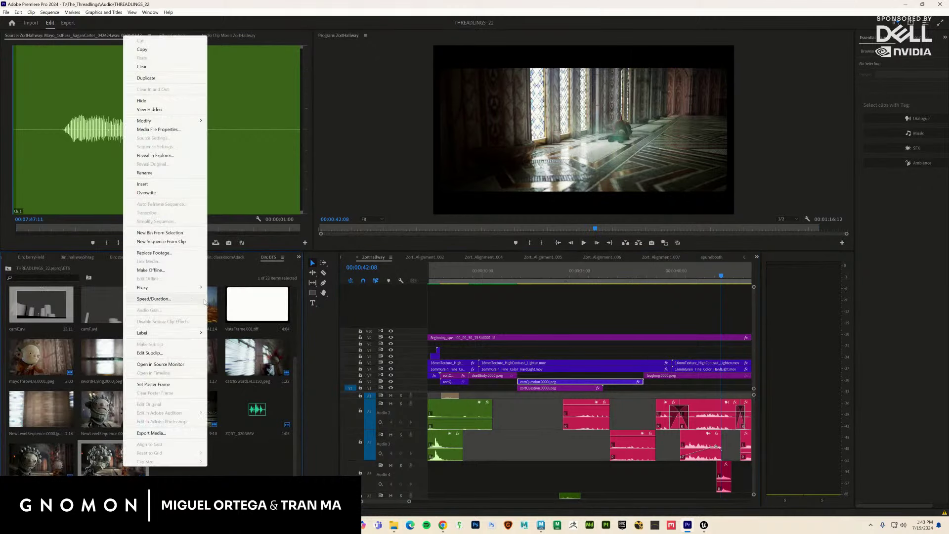
left_click(164, 267)
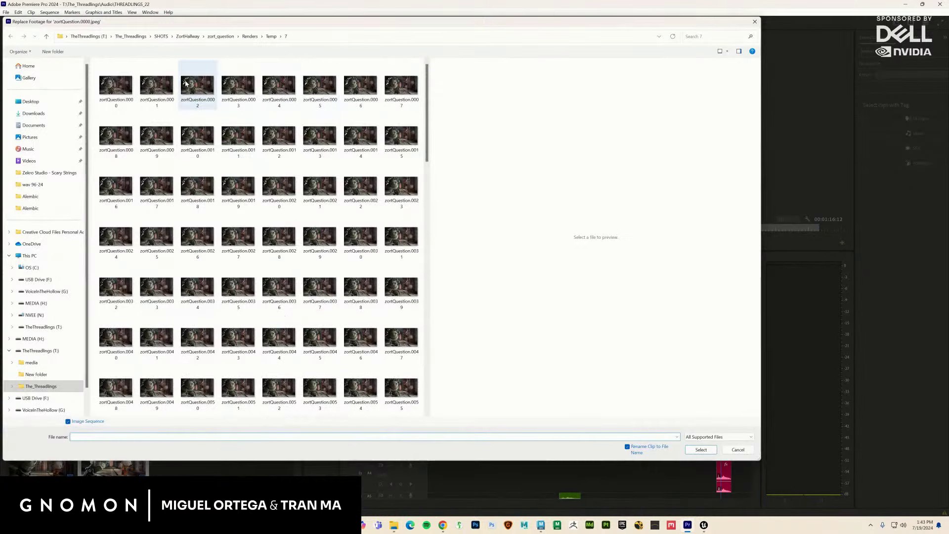
left_click(118, 89)
double_click(118, 90)
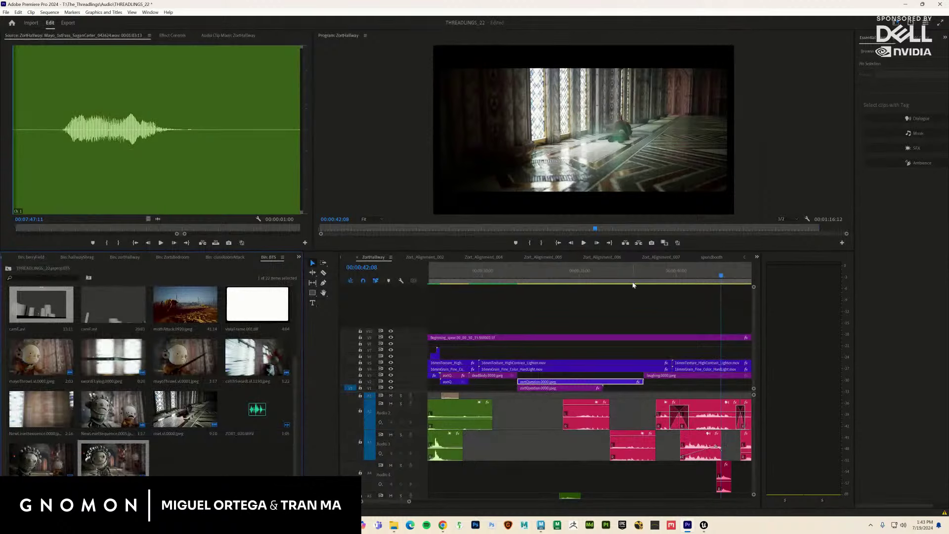
Step: Scrub back to 00:00:16:10, play the walkPOV shot full screen, and move the playhead back to 00:00:17:15
left_click_drag(624, 278, 589, 294)
left_click_drag(594, 293, 495, 300)
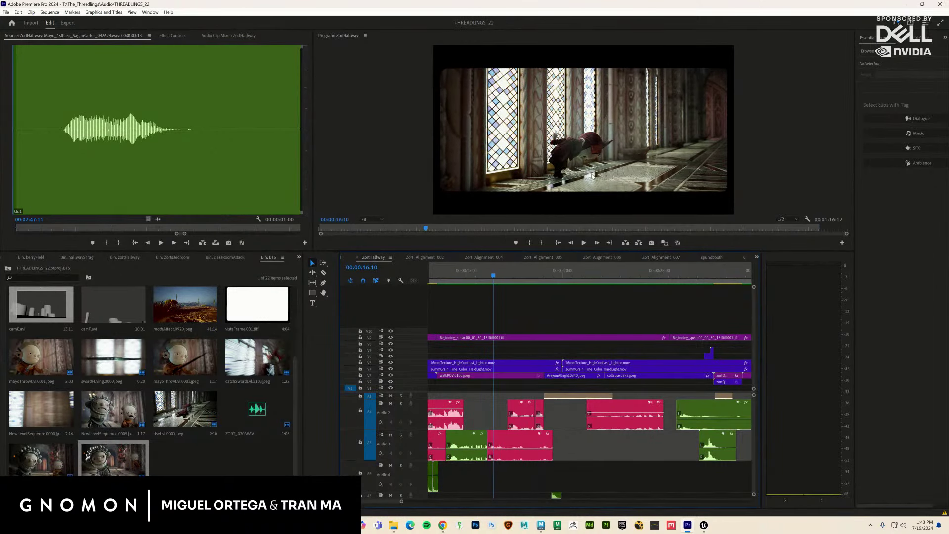
key("ctrl+shift+f")
key("space")
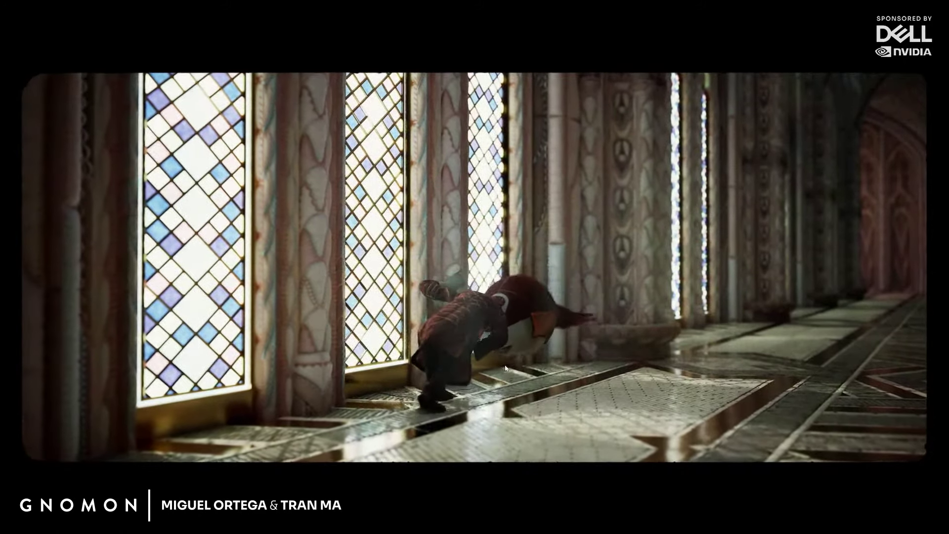
key("Escape")
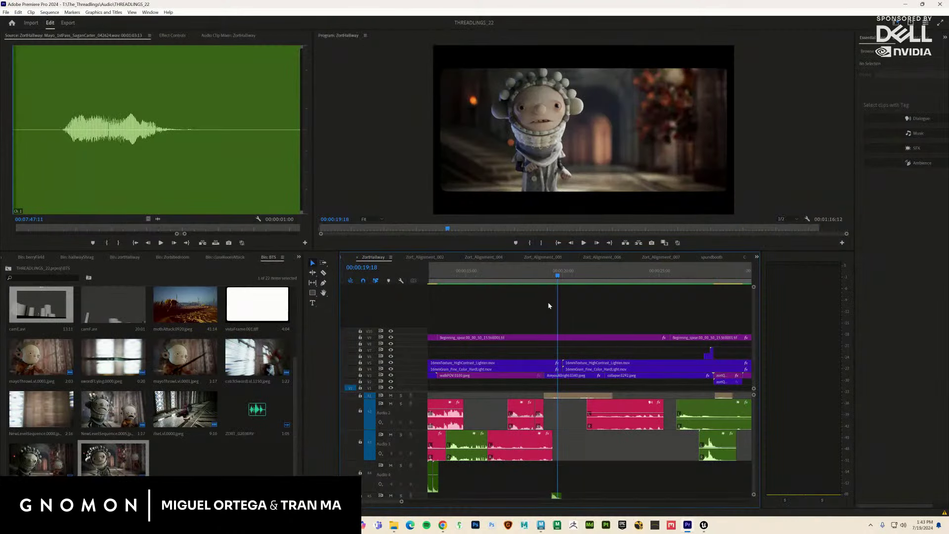
left_click(531, 279)
left_click_drag(531, 280, 516, 277)
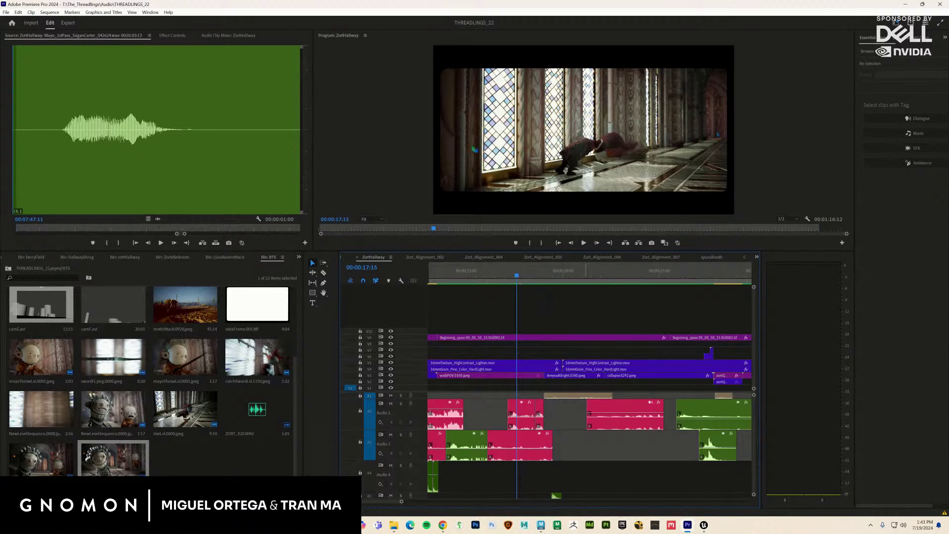
Step: Switch to Unreal Editor and open the walkPOV level sequence from Sequences/SHOTS/ZortHallway/walkPOV
left_click(704, 525)
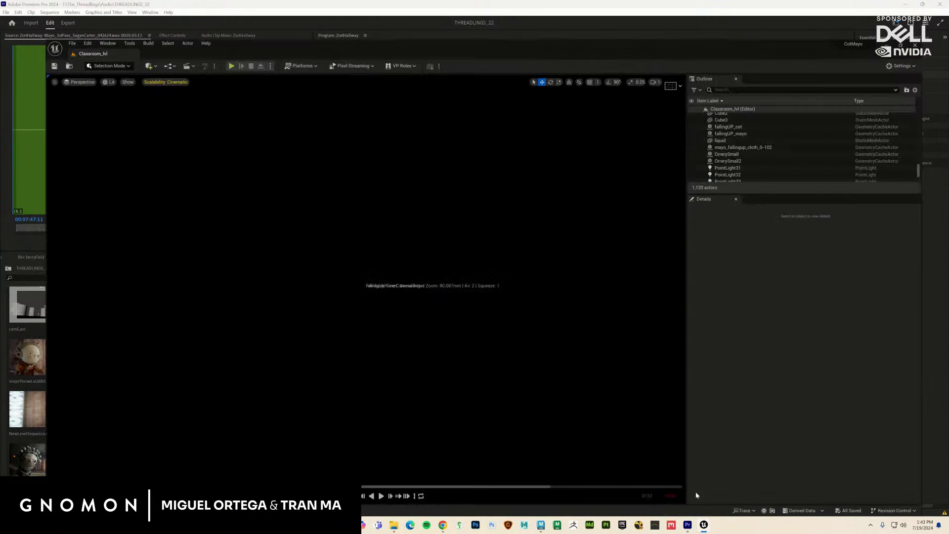
key("ctrl+space")
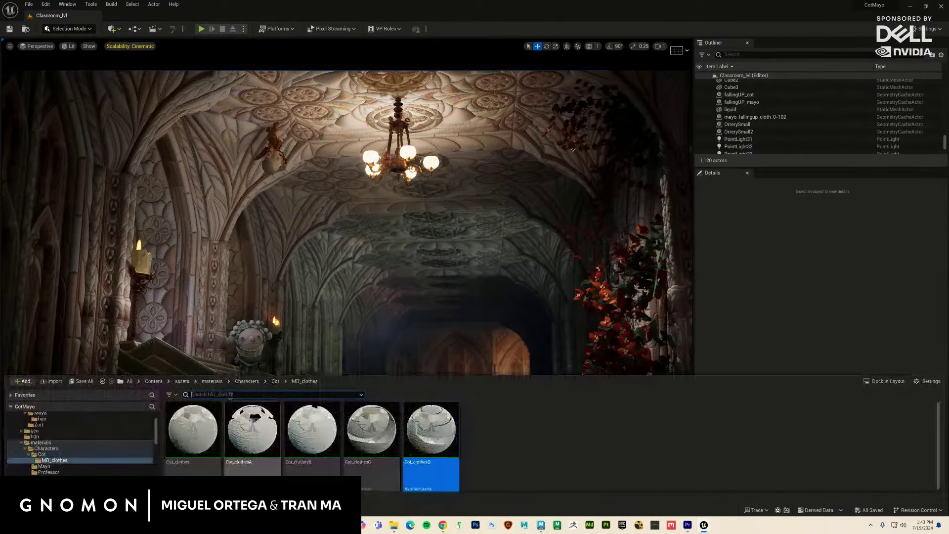
scroll(56, 447, "down", 5)
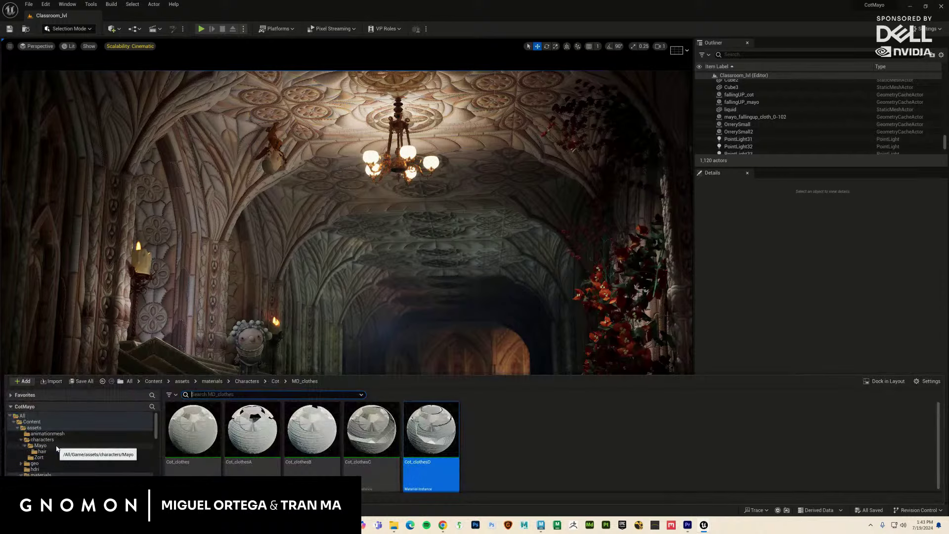
scroll(58, 451, "down", 3)
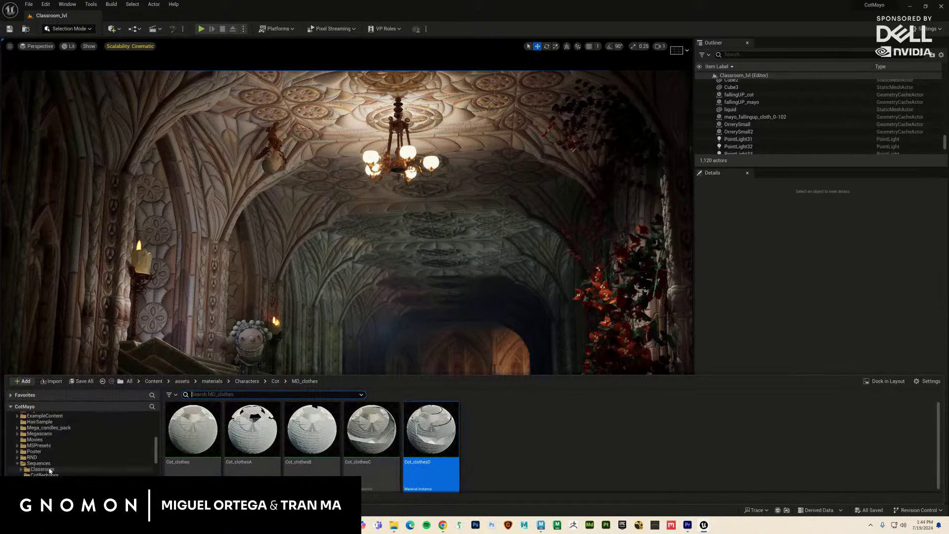
left_click(47, 480)
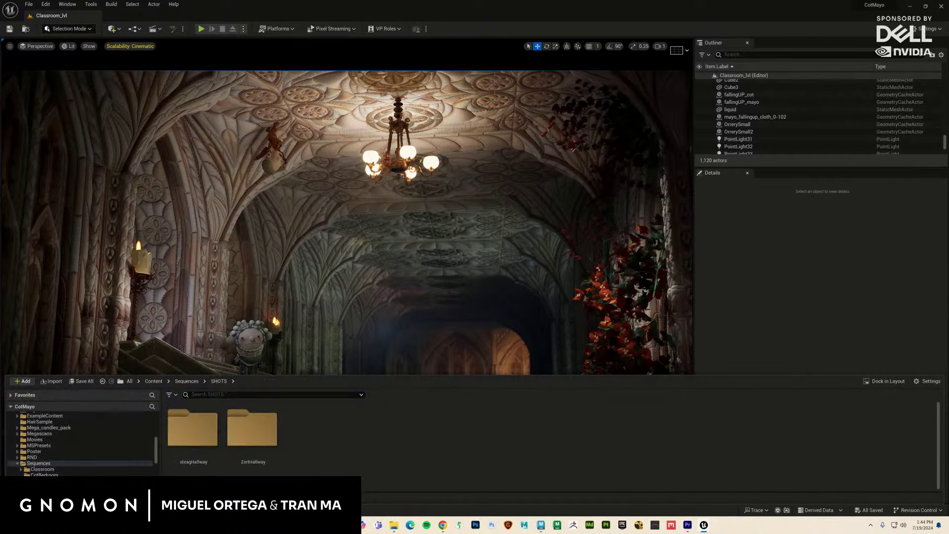
double_click(253, 435)
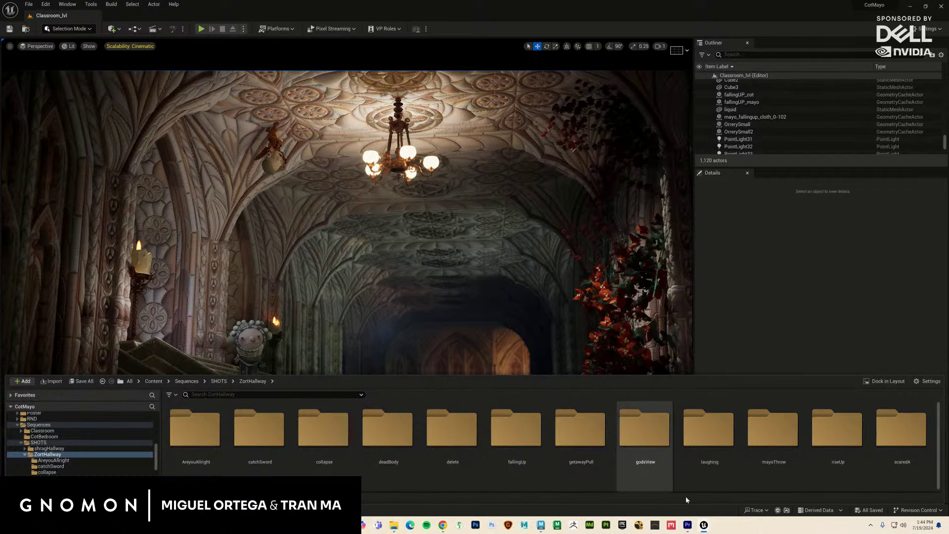
scroll(685, 494, "down", 3)
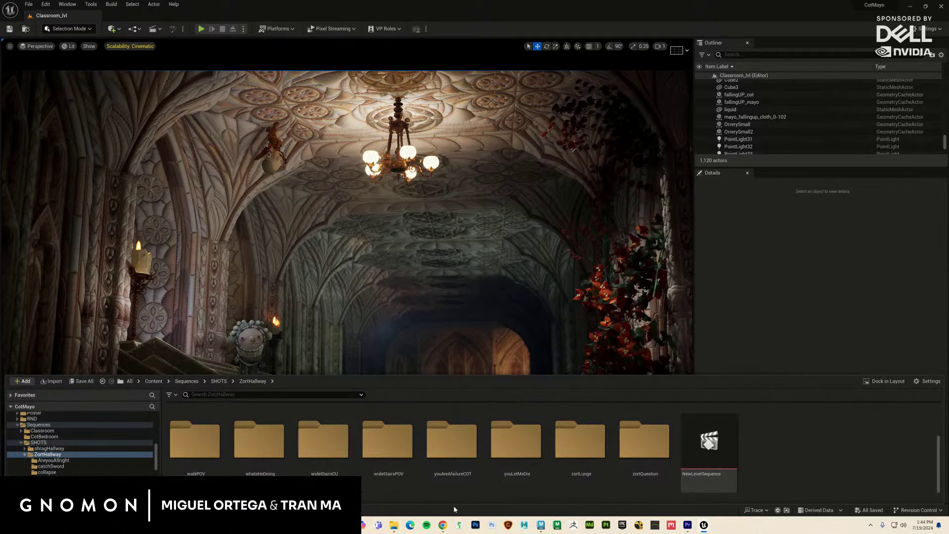
left_click(208, 442)
double_click(209, 443)
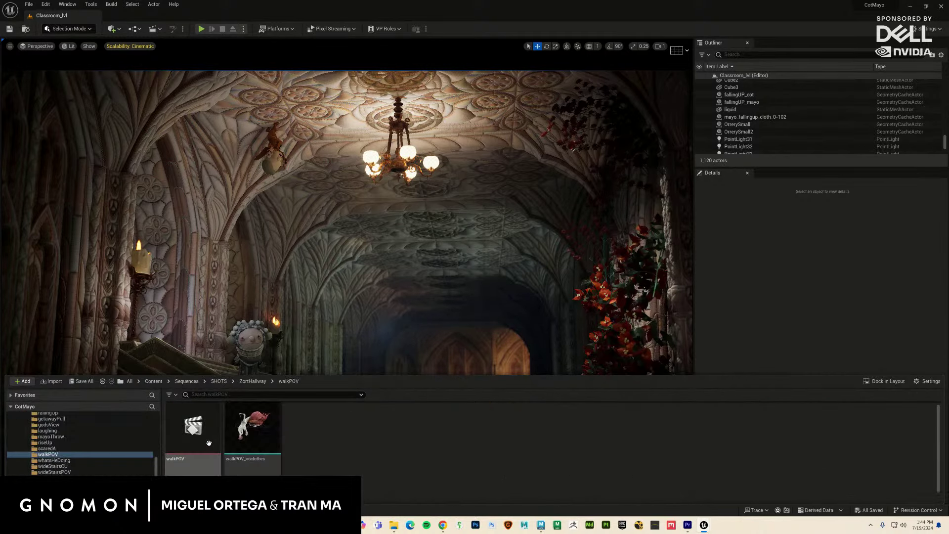
double_click(193, 440)
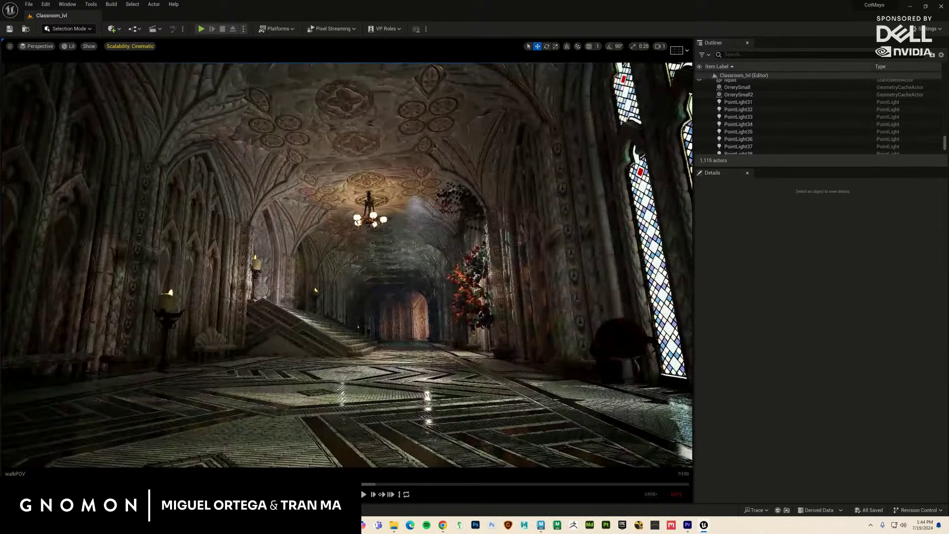
Step: Preview the walkPOV shot and assign the zort_body_dead material to Element 0 of the walkPOV_noclothes geometry cache
key("space")
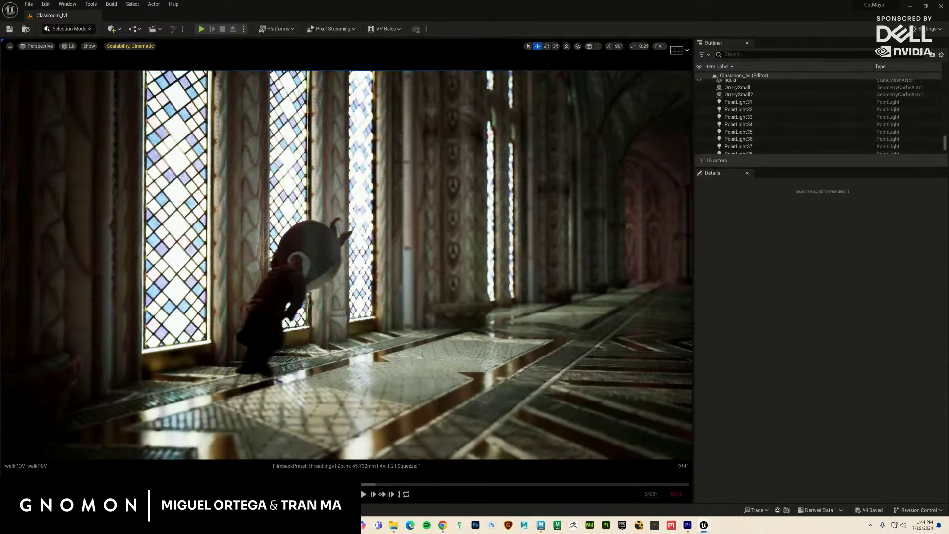
key("space")
left_click(309, 293)
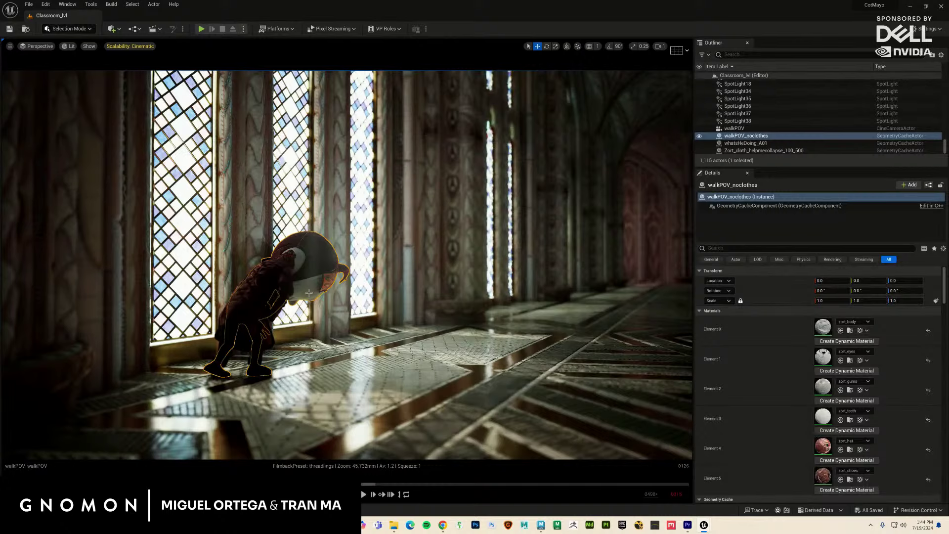
left_click(849, 331)
left_click_drag(252, 429, 823, 328)
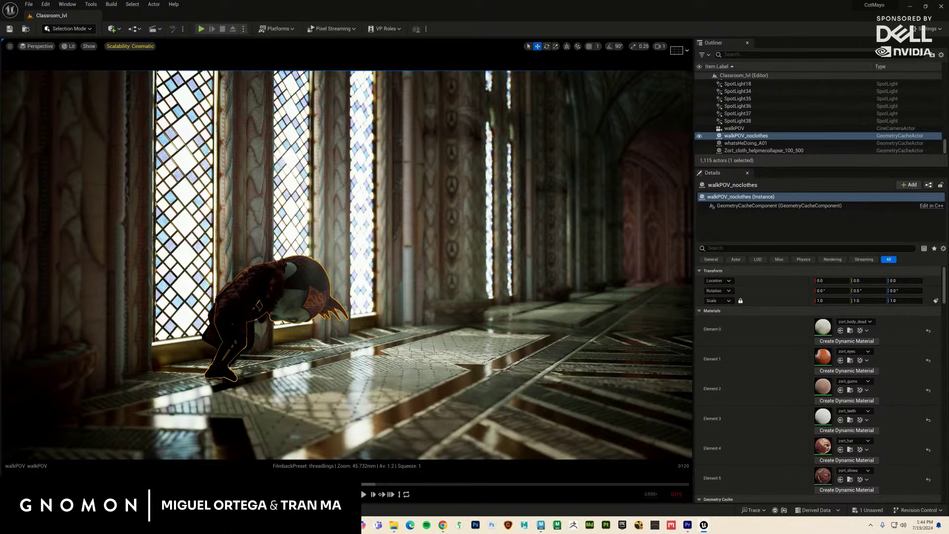
key("Escape")
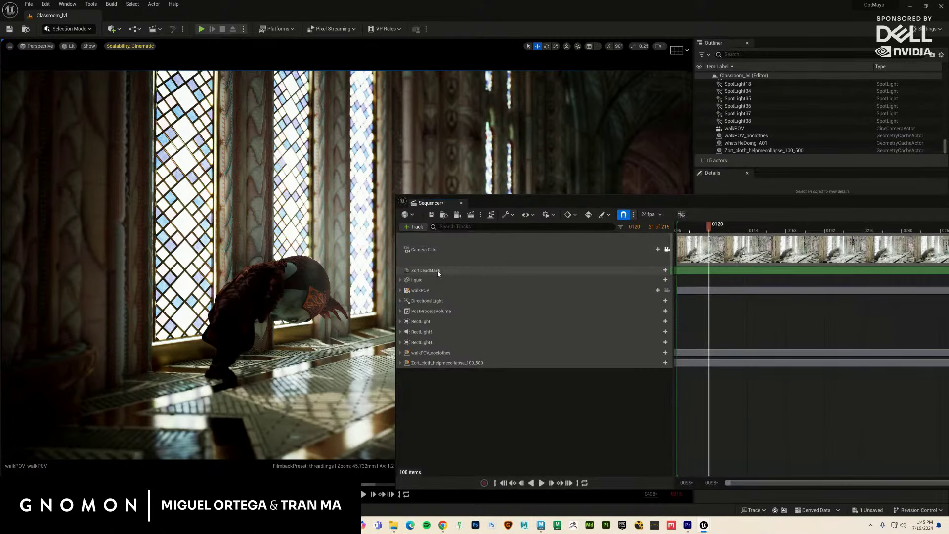
Step: Add the DeadEyeMaskA, DeadEyeMaskB, DeadMaskA, DeadMaskB and DeadMaskC parameters to the ZortDeadMask track at frame 120
left_click(665, 270)
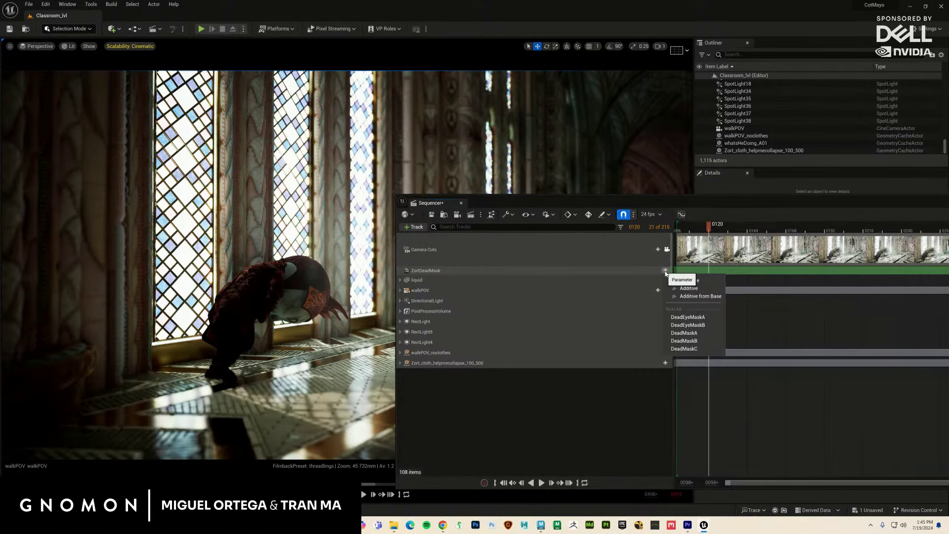
left_click(691, 325)
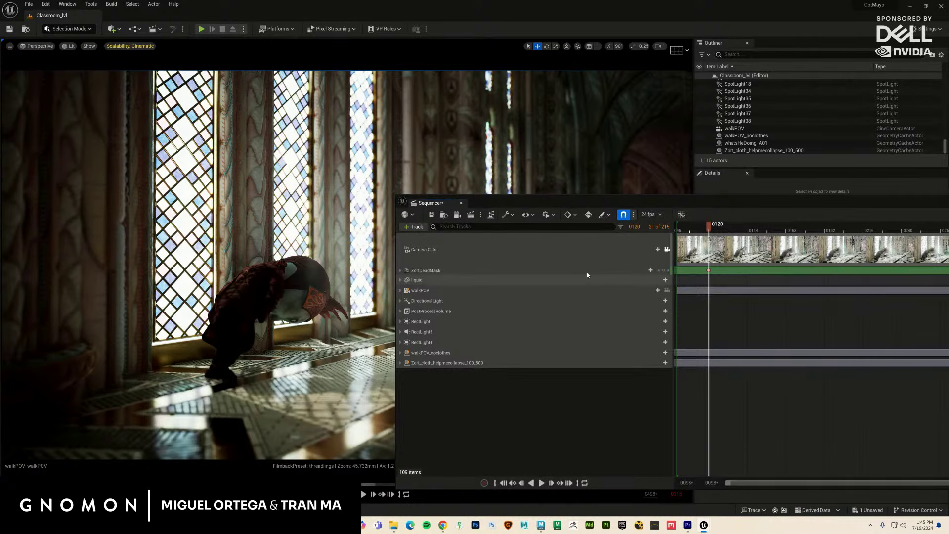
double_click(432, 270)
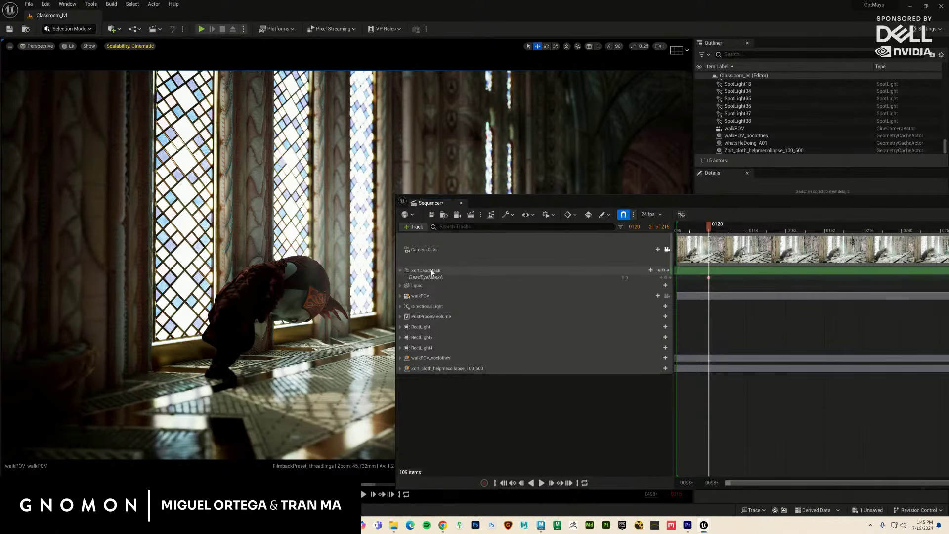
left_click(612, 272)
left_click(650, 270)
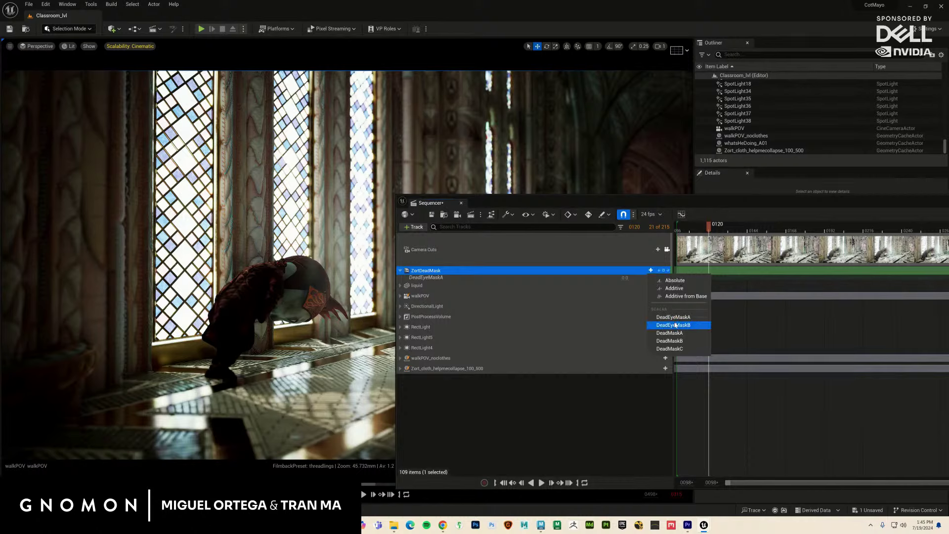
left_click(675, 325)
left_click(650, 270)
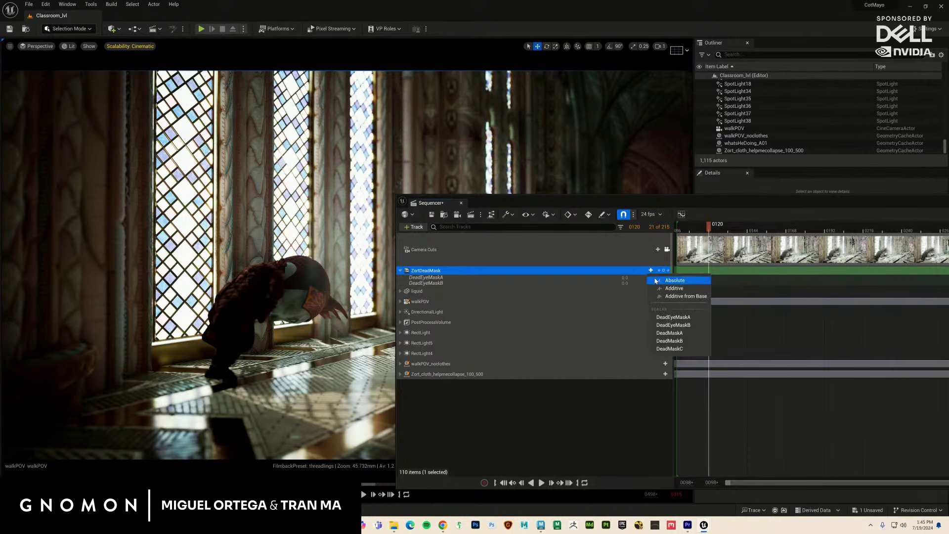
left_click(669, 333)
left_click(650, 270)
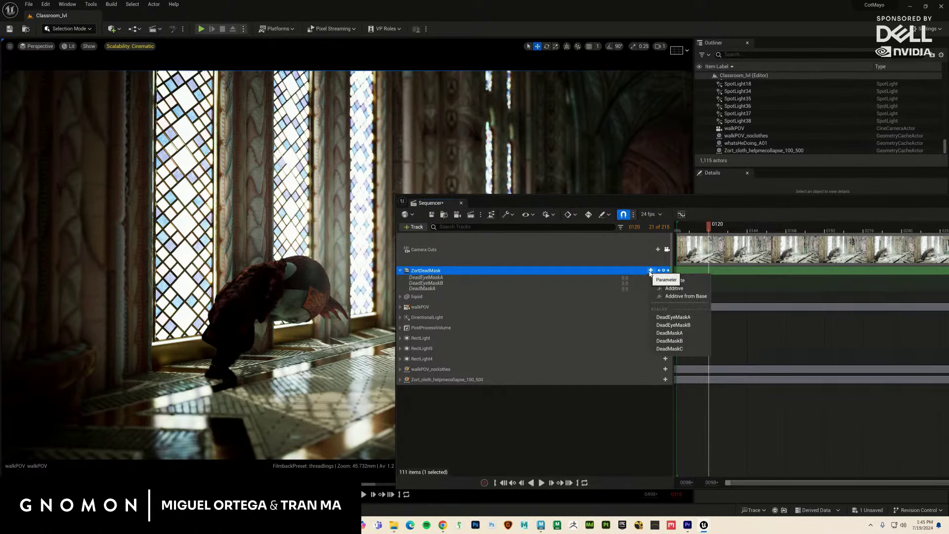
left_click(669, 340)
left_click(650, 270)
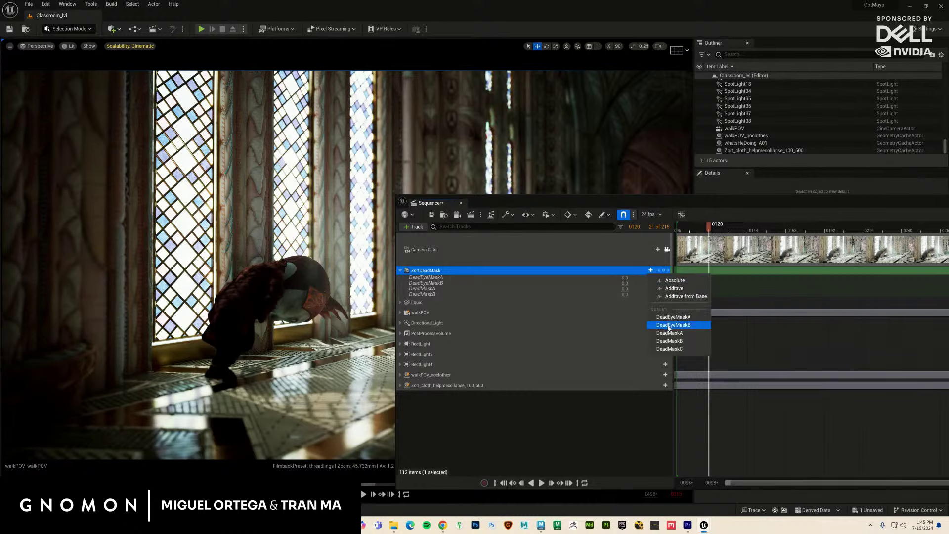
left_click(669, 348)
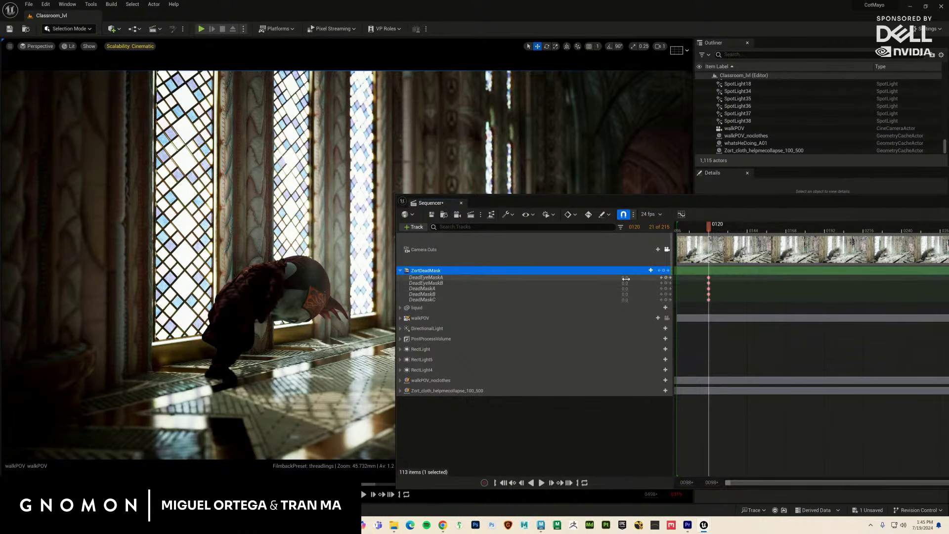
Step: Try lowering the DeadEyeMaskA value on the ZortDeadMask track at frame 120
left_click_drag(626, 279, 534, 280)
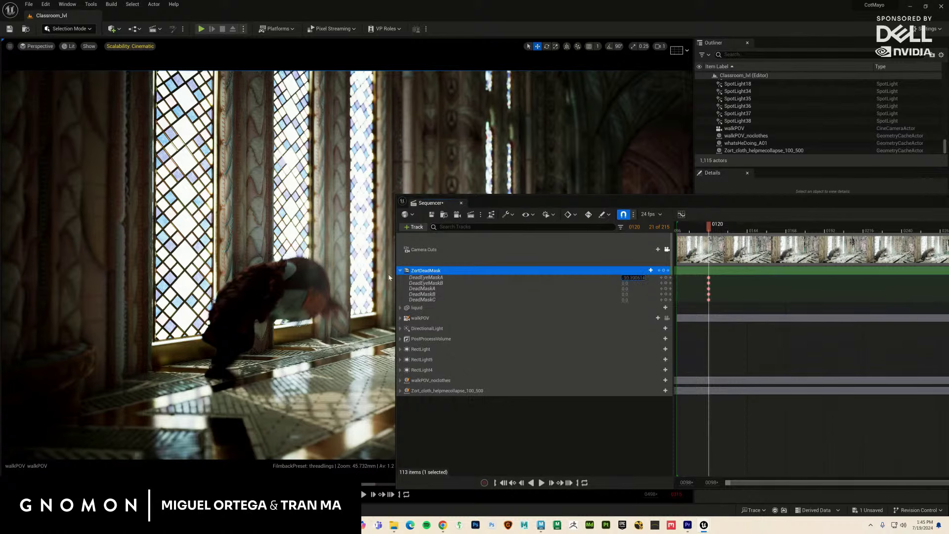
left_click_drag(389, 278, 378, 278)
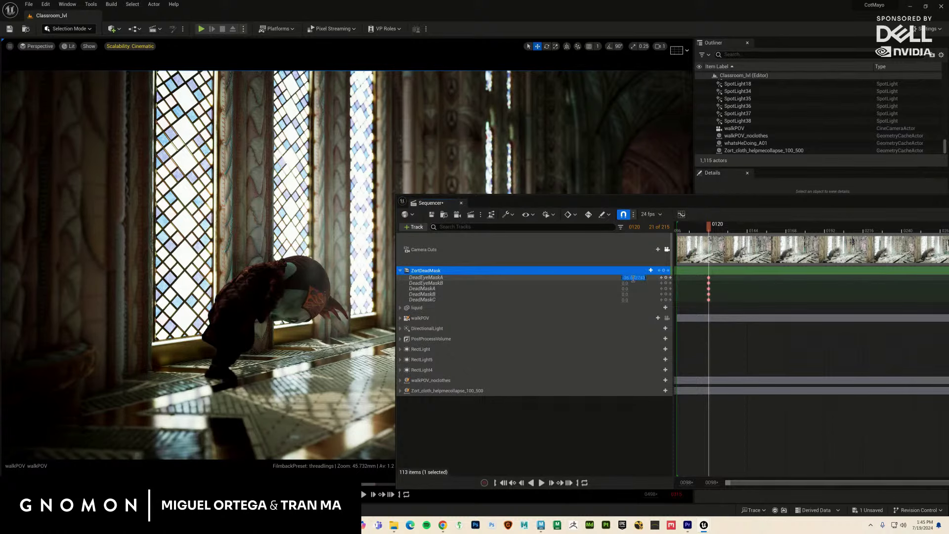
key("Escape")
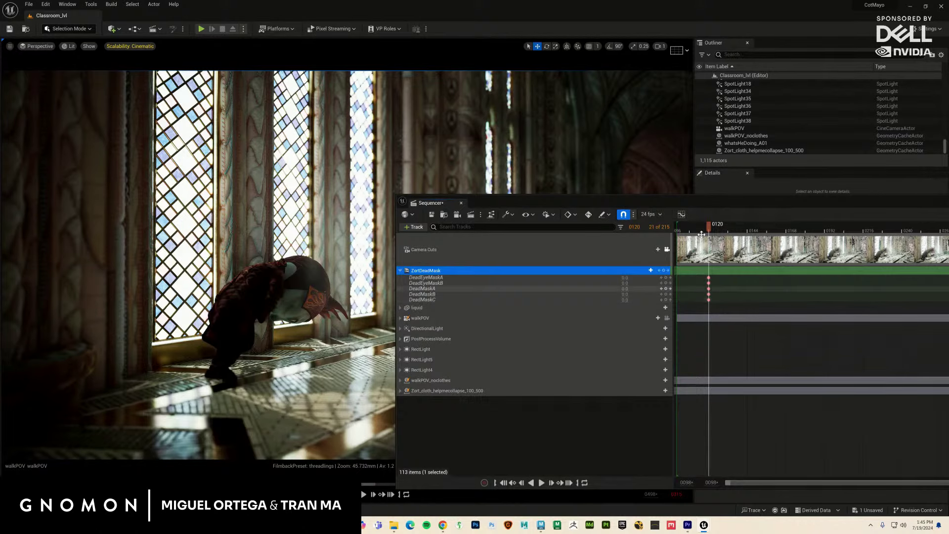
Step: Assign the zort_body material from the Characters/Zort folder to Element 0 of the walkPOV_noclothes geometry cache
left_click(203, 434)
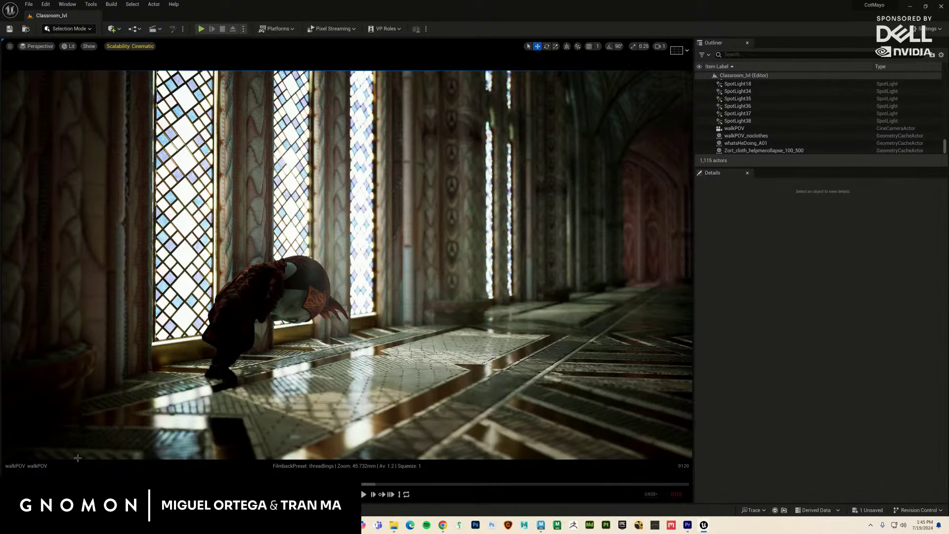
key("ctrl+space")
mouse_move(322, 440)
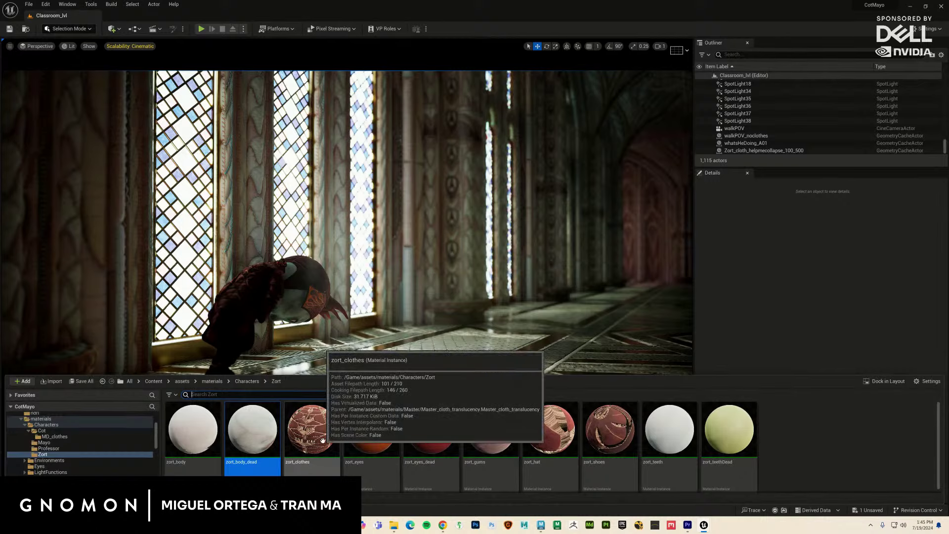
left_click(295, 308)
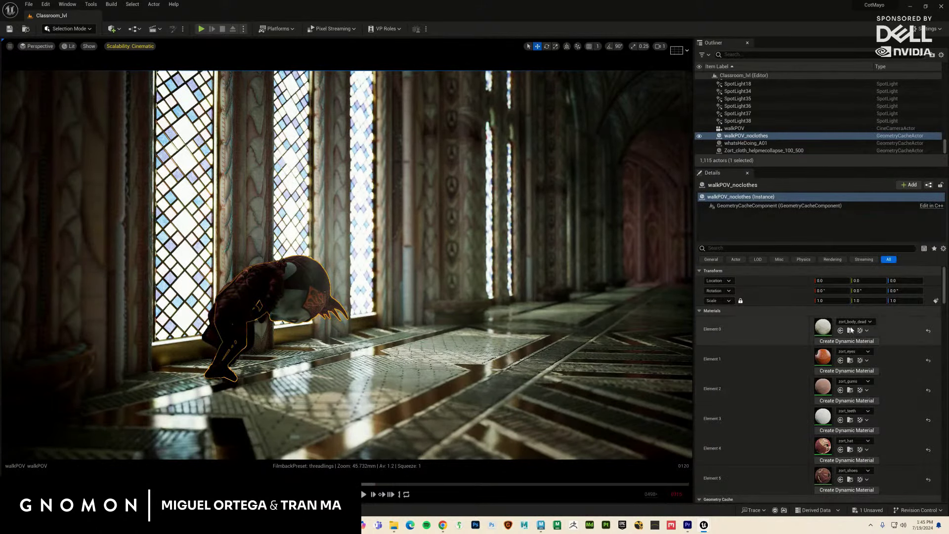
left_click(849, 330)
left_click_drag(193, 429, 824, 326)
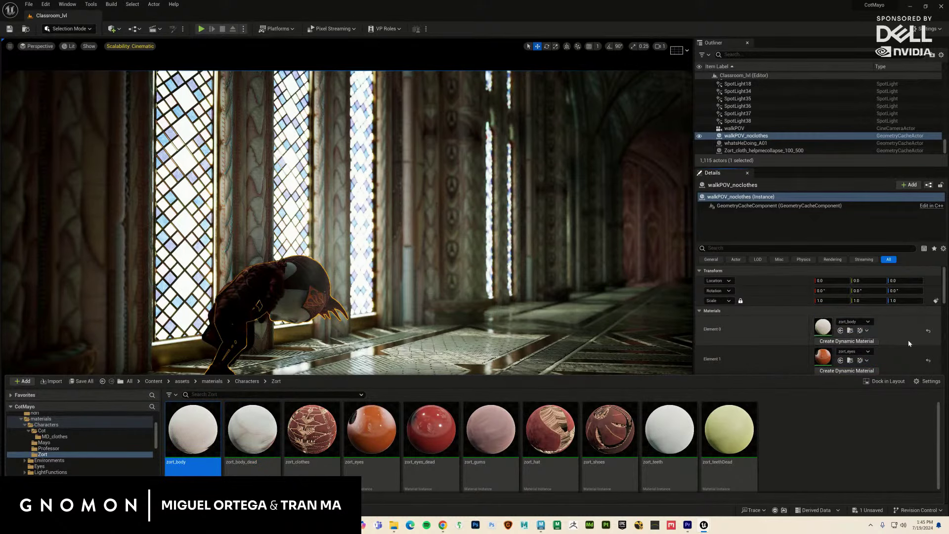
key("Escape")
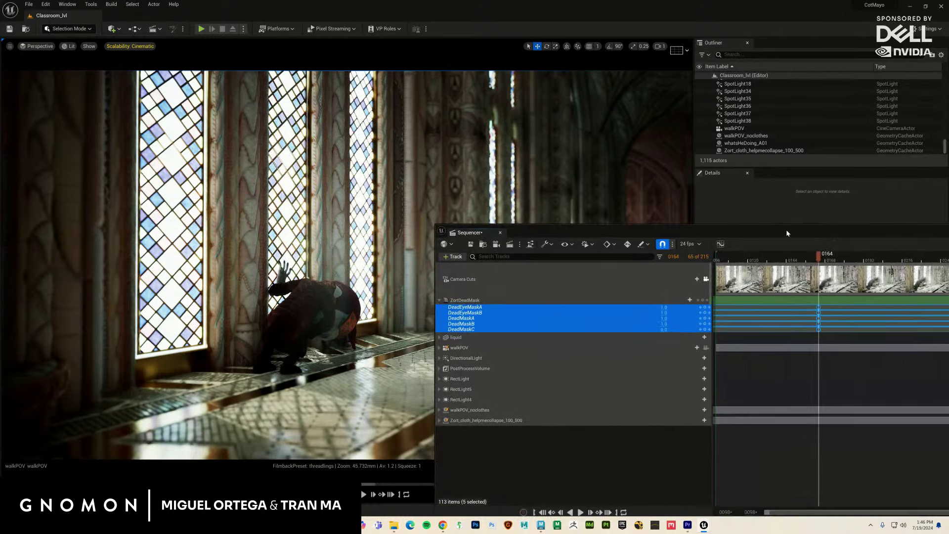
Step: Set DeadMaskC to 1.0 at frame 164, and key all five ZortDeadMask parameters at 0 at frame 142
mouse_move(787, 232)
left_mouse_down()
mouse_move(778, 225)
mouse_move(781, 232)
left_mouse_up()
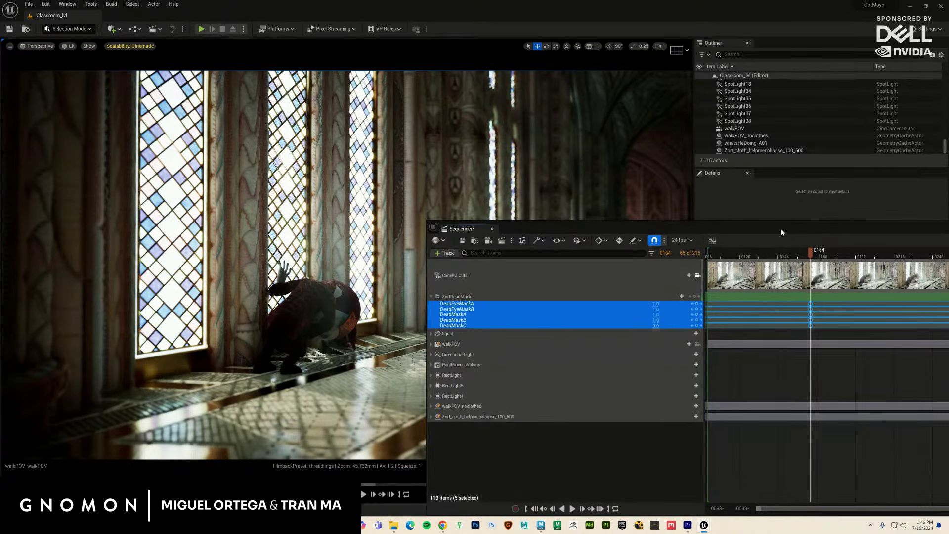
left_click_drag(656, 325, 662, 332)
left_click_drag(808, 255, 774, 258)
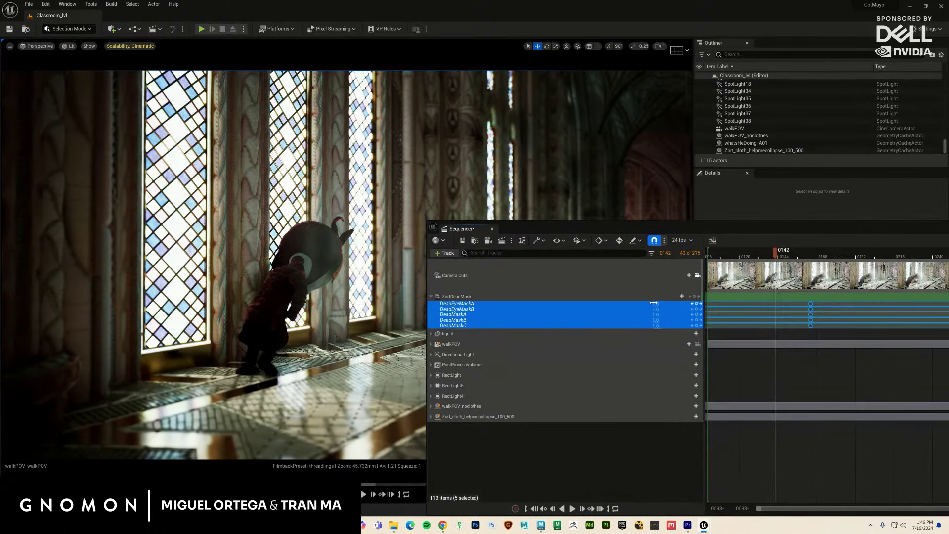
type("0")
key("Return")
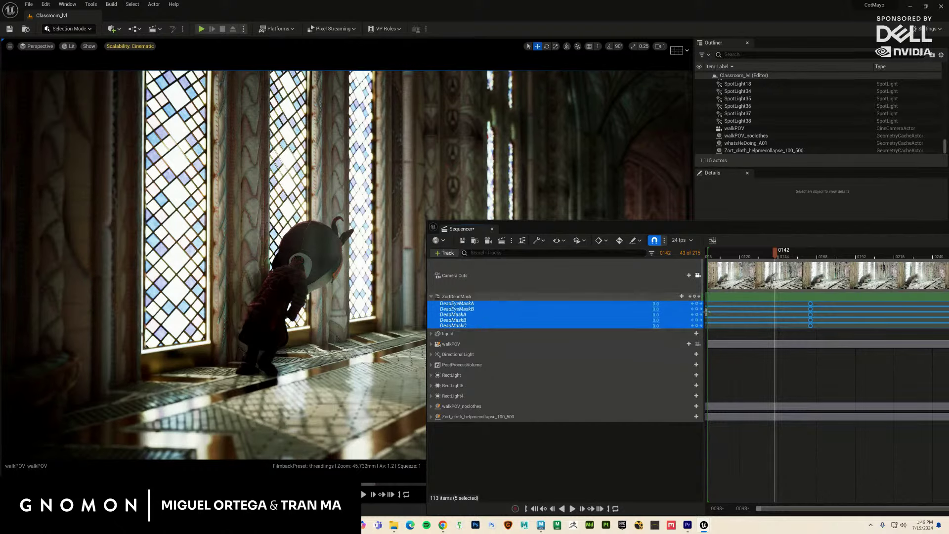
left_click(695, 296)
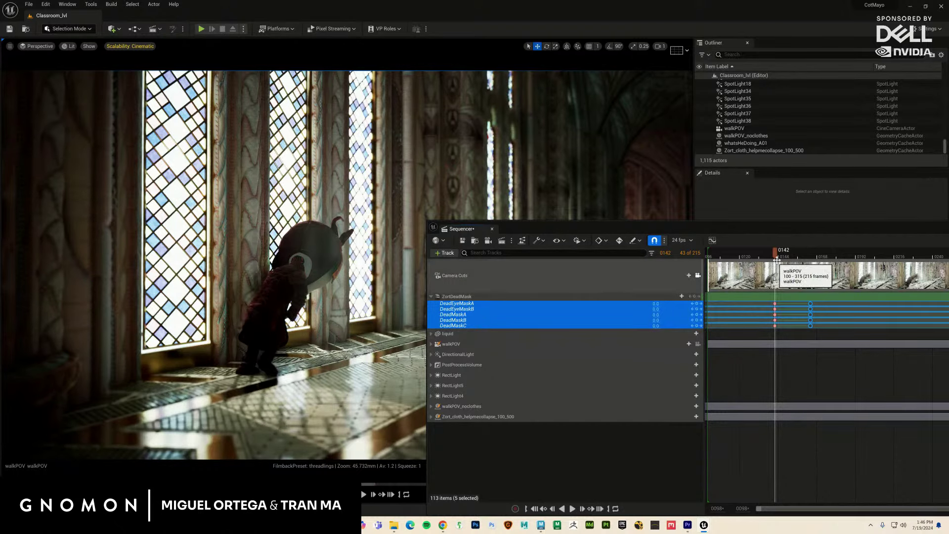
Step: Return to the keys at frame 164 and set all five ZortDeadMask parameters to 1
left_click_drag(777, 260, 822, 286)
left_click(692, 321)
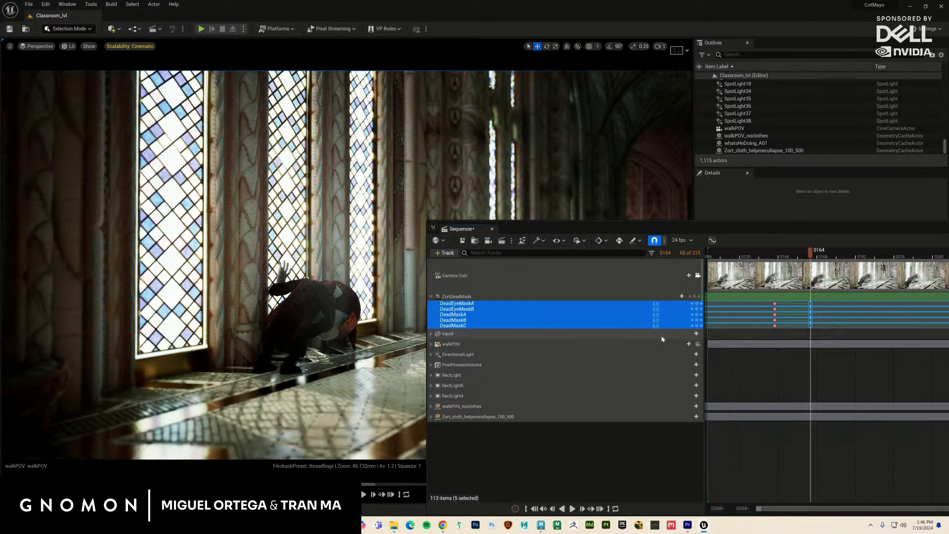
left_click(656, 304)
type("1")
key("Return")
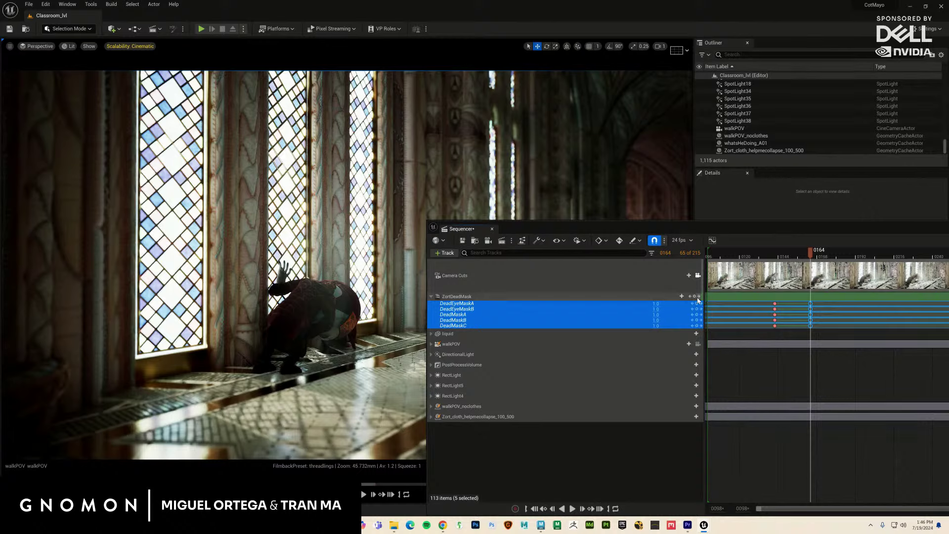
Step: Key all five ZortDeadMask parameters at 1 at frame 208 and at 0 at frame 232
left_click_drag(810, 253, 881, 283)
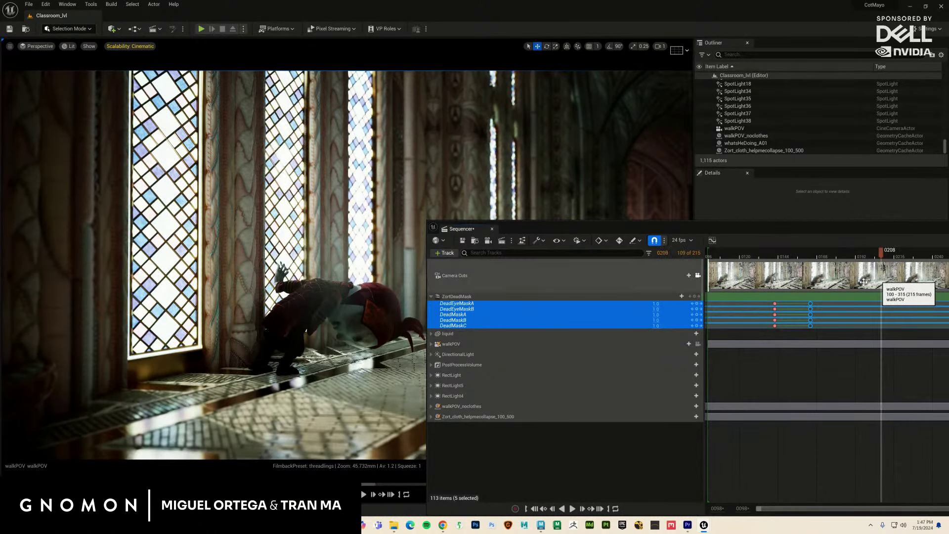
left_click(696, 304)
left_click(920, 262)
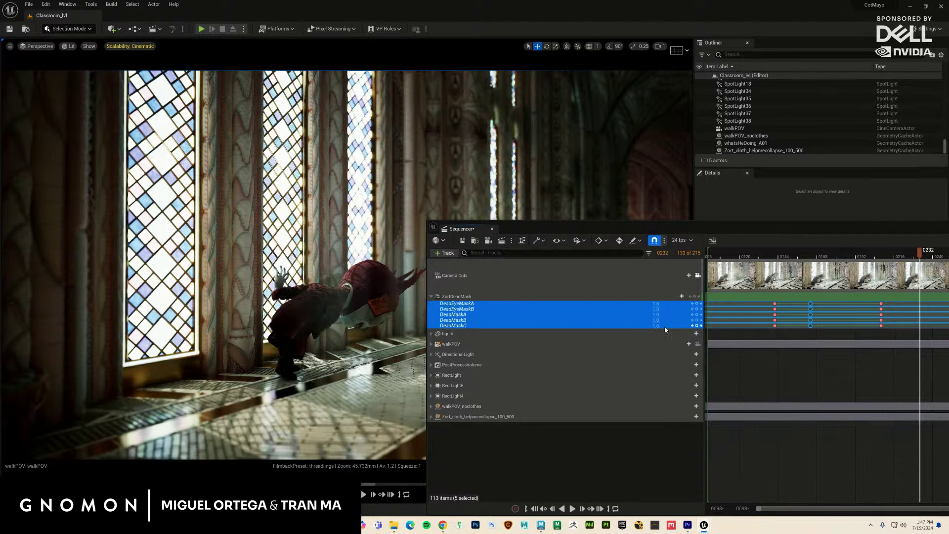
left_click(656, 325)
left_click(607, 327)
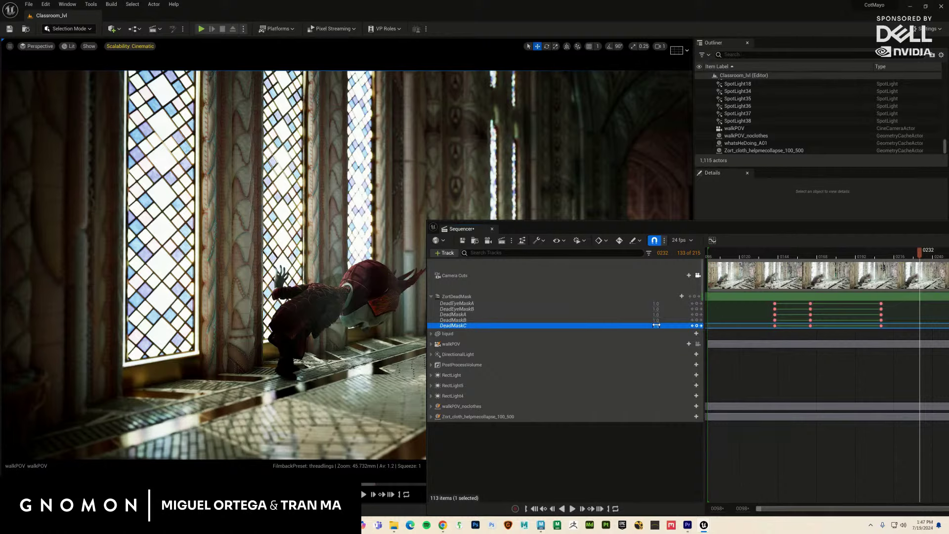
left_click_drag(655, 325, 637, 304)
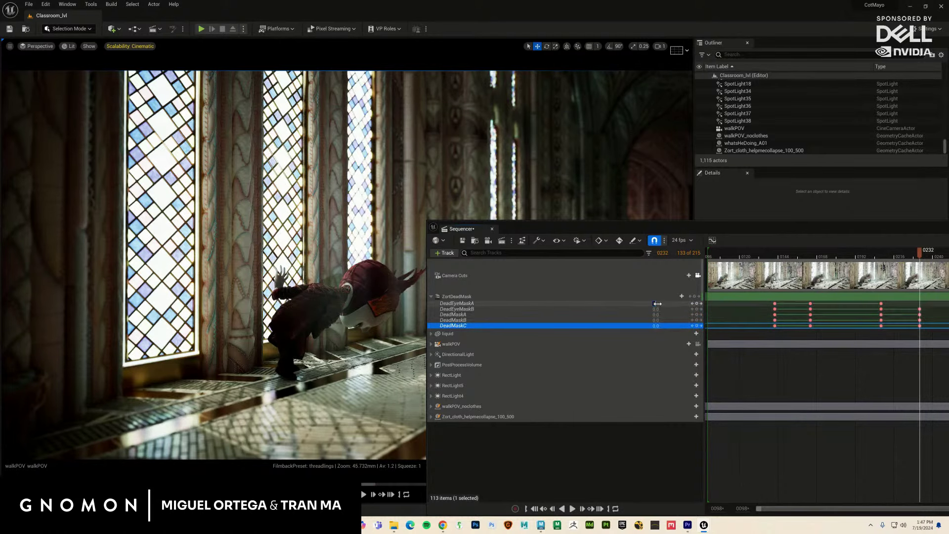
Step: Play back the walkPOV animation around the new dead mask keys to find the next change point
left_click(873, 256)
key("space")
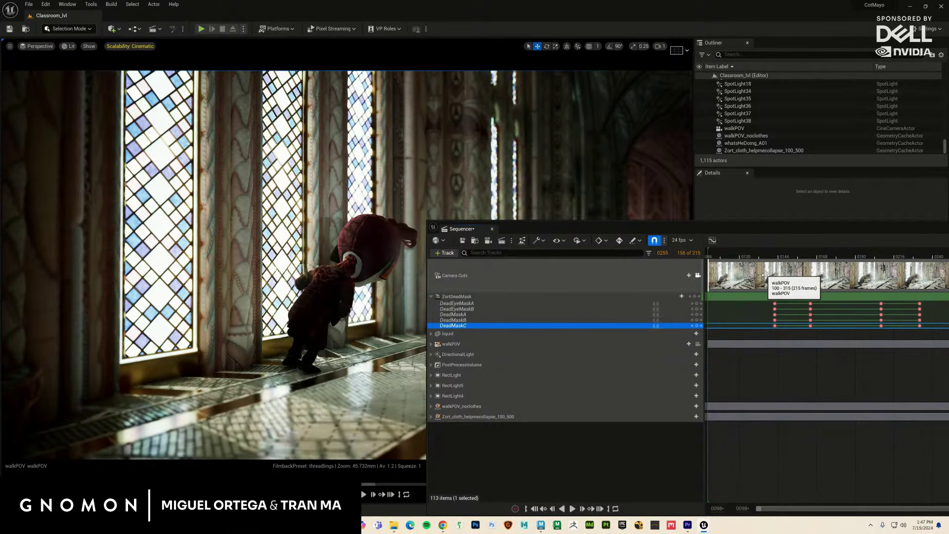
key("space")
Step: Set all five ZortDeadMask parameters to 1 at frame 273
key("Right")
key("Right")
key("Right")
key("Right")
key("Right")
key("Right")
key("Right")
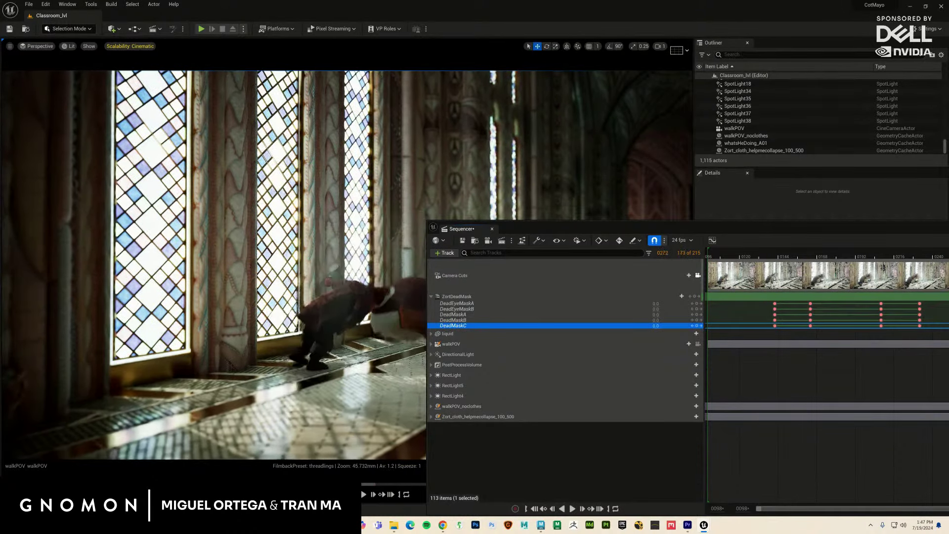
key("Right")
key("Right")
key("Right")
key("Right")
key("Right")
key("Right")
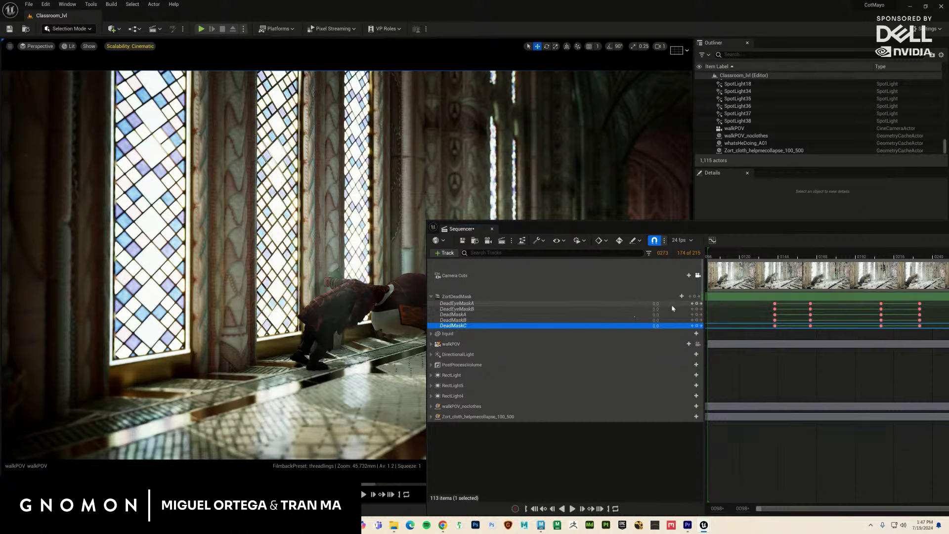
left_click(655, 303)
type("1")
key("Return")
left_click(656, 309)
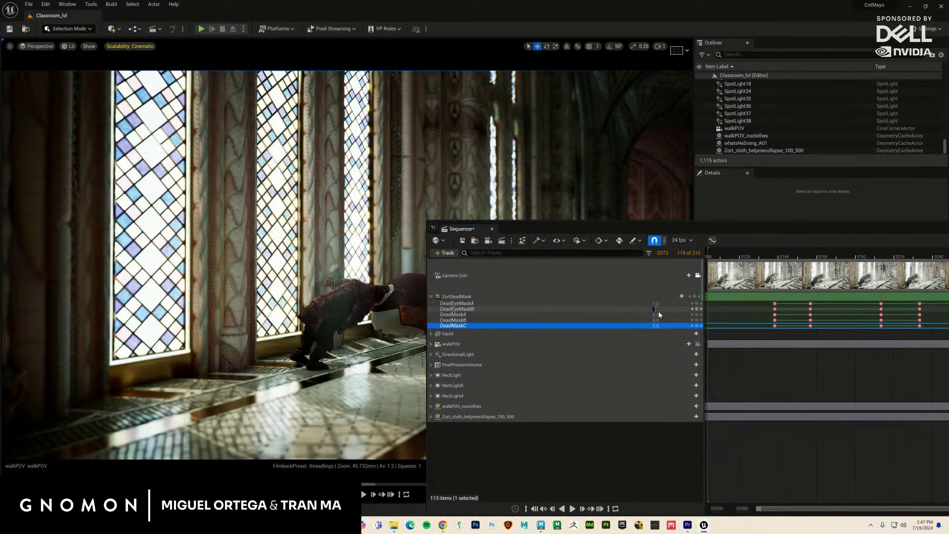
type("1")
key("Return")
left_click(655, 314)
type("1")
key("Return")
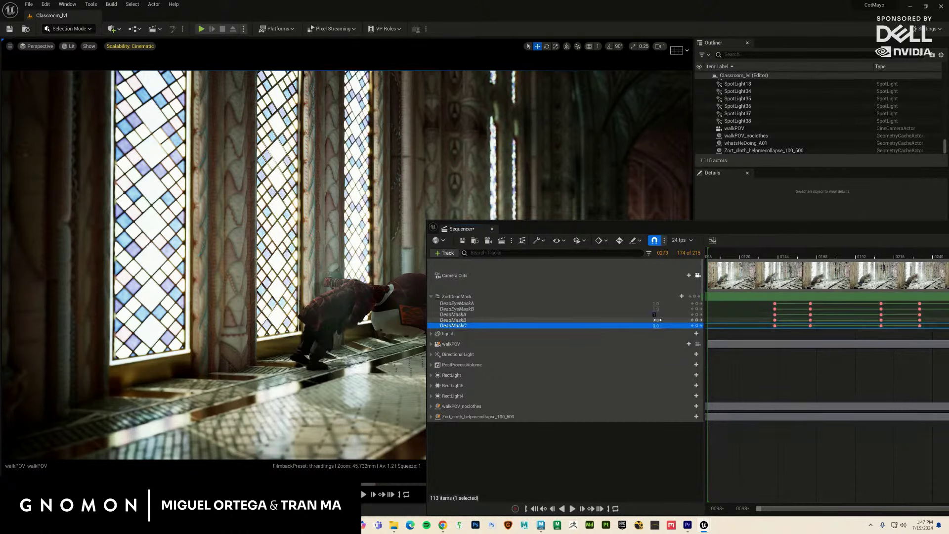
left_click(655, 319)
type("1")
key("Return")
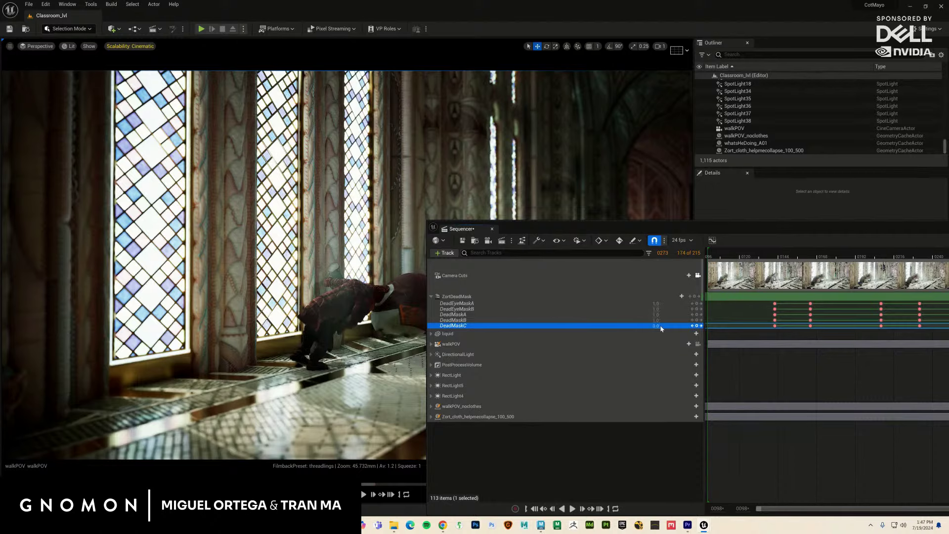
left_click(657, 325)
type("1")
key("Return")
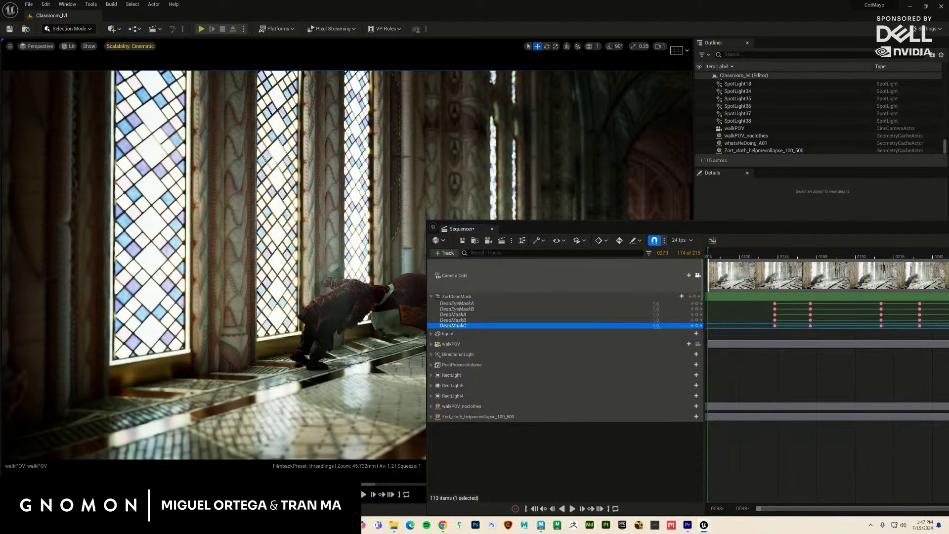
Step: Set all five ZortDeadMask parameters to 0 at frame 261
key("Left")
key("Left")
key("Left")
key("Left")
key("Left")
key("Left")
key("Left")
key("Left")
key("Left")
key("Left")
key("Left")
key("Left")
key("Left")
key("Left")
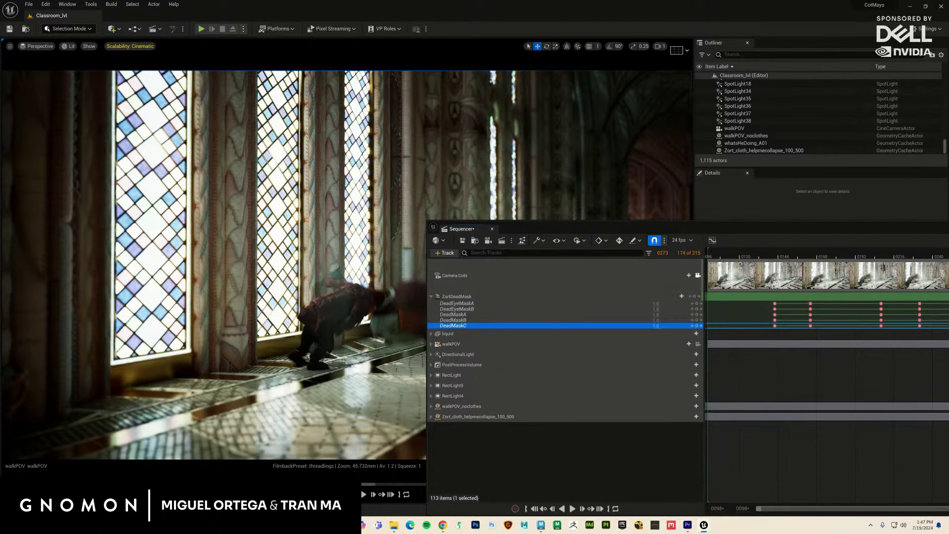
key("Right")
key("Right")
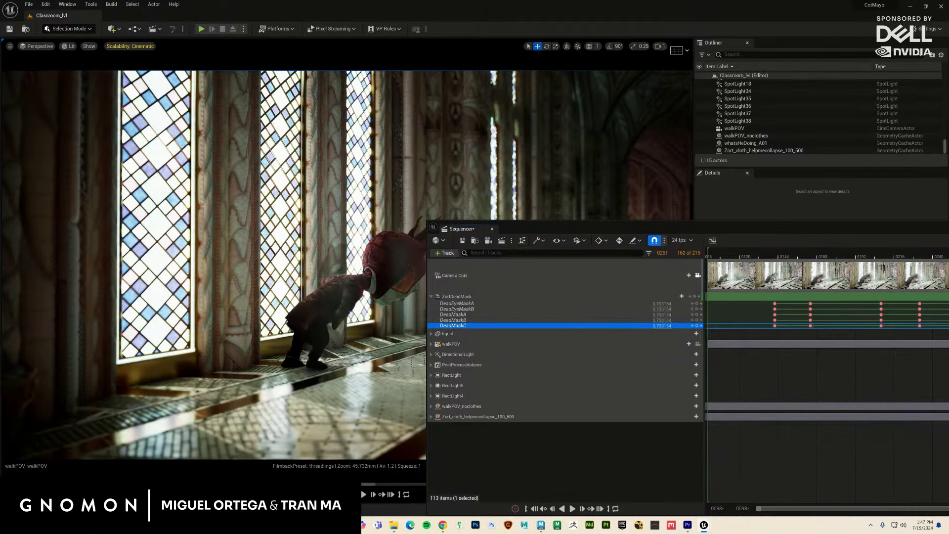
type("0")
key("Return")
left_click(660, 320)
type("0")
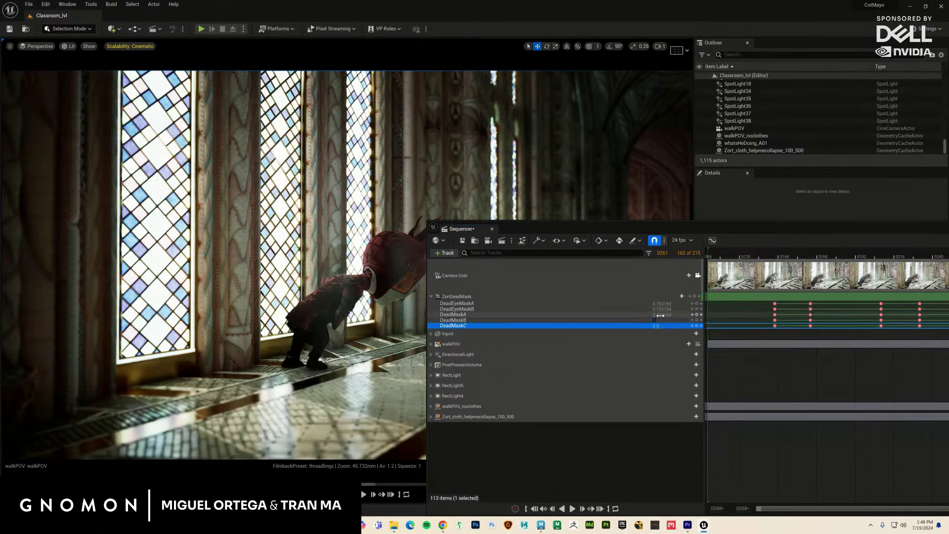
key("Return")
left_click(660, 315)
type("0")
key("Return")
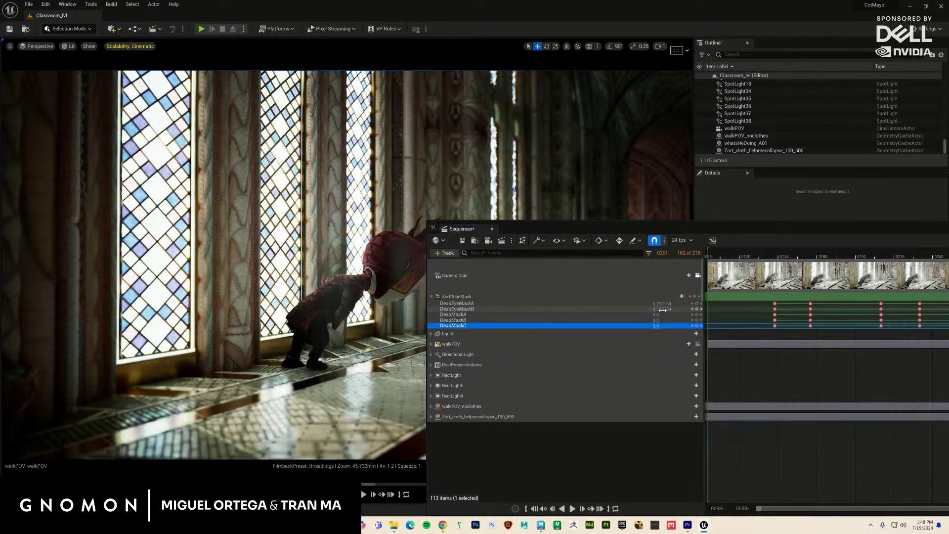
left_click(662, 309)
type("0")
key("Return")
left_click(661, 303)
left_click(662, 305)
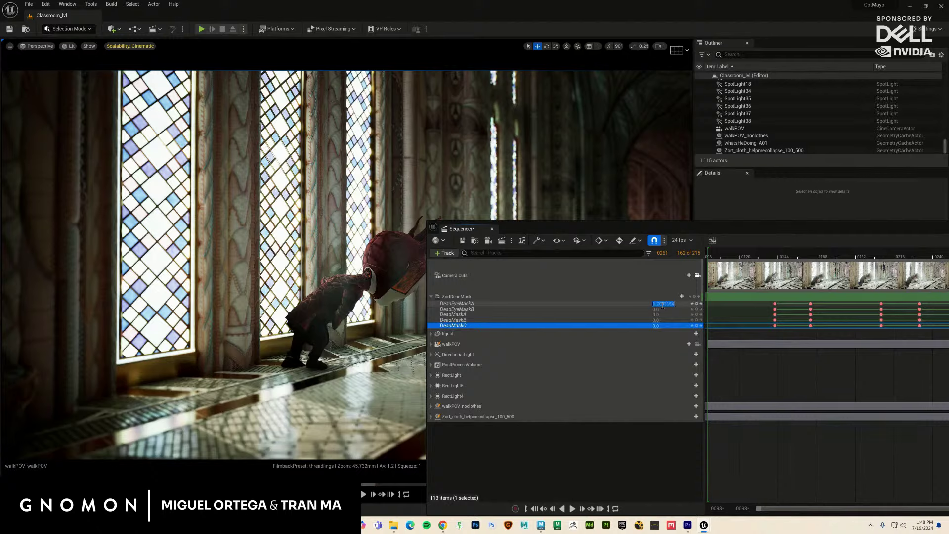
type("0")
key("Return")
Step: Review the dead mask animation from frame 252 to near the end of the shot, replaying from frame 296
key("Left")
key("Left")
key("Left")
key("Left")
key("Left")
key("Left")
key("Left")
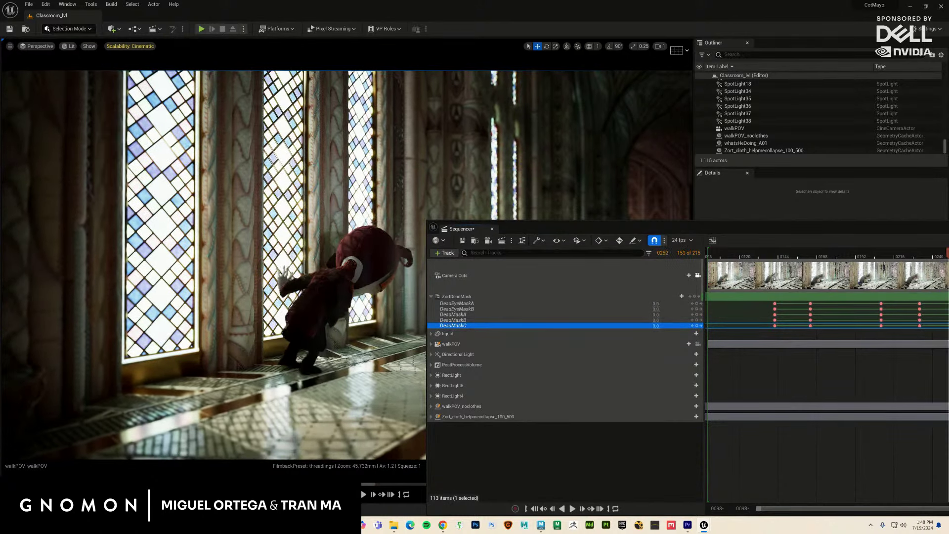
key("space")
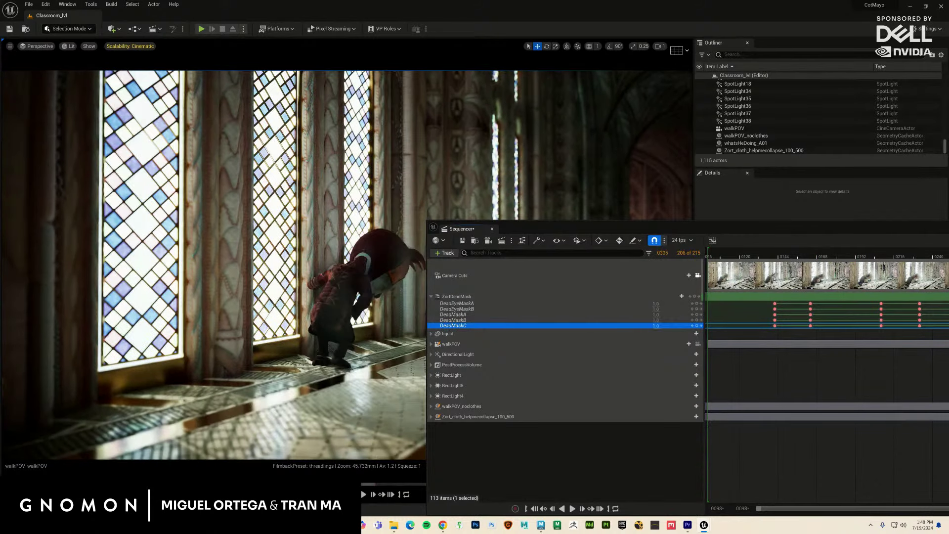
key("Left")
key("Left")
key("Left")
key("Left")
key("Left")
key("Left")
key("Left")
key("Left")
key("Left")
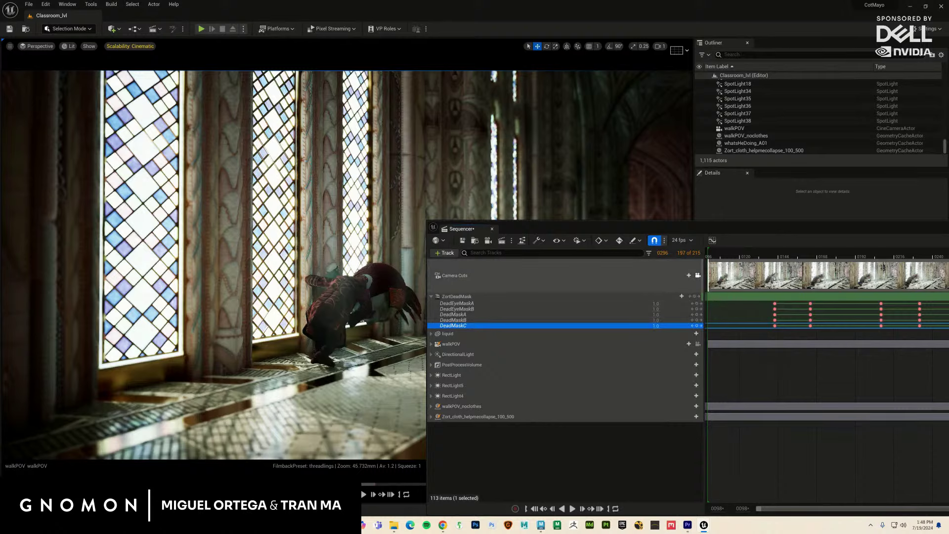
key("space")
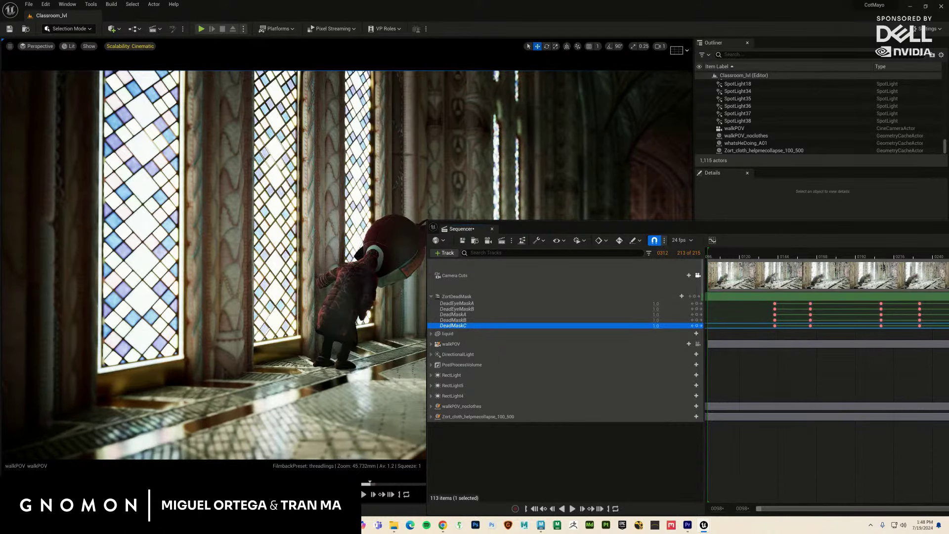
Step: Set all five ZortDeadMask parameters to 0 at frame 312
left_click(655, 304)
type("0")
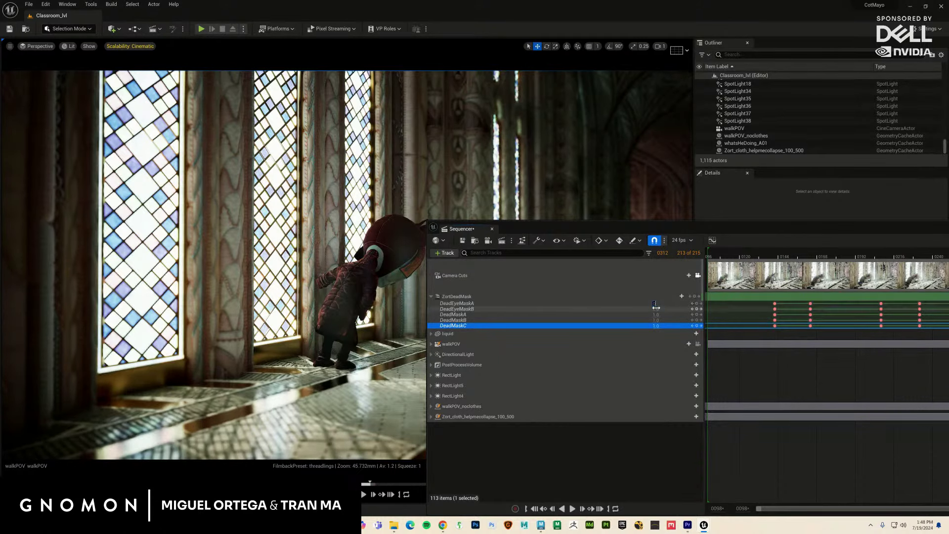
left_click(656, 309)
type("0")
left_click(655, 314)
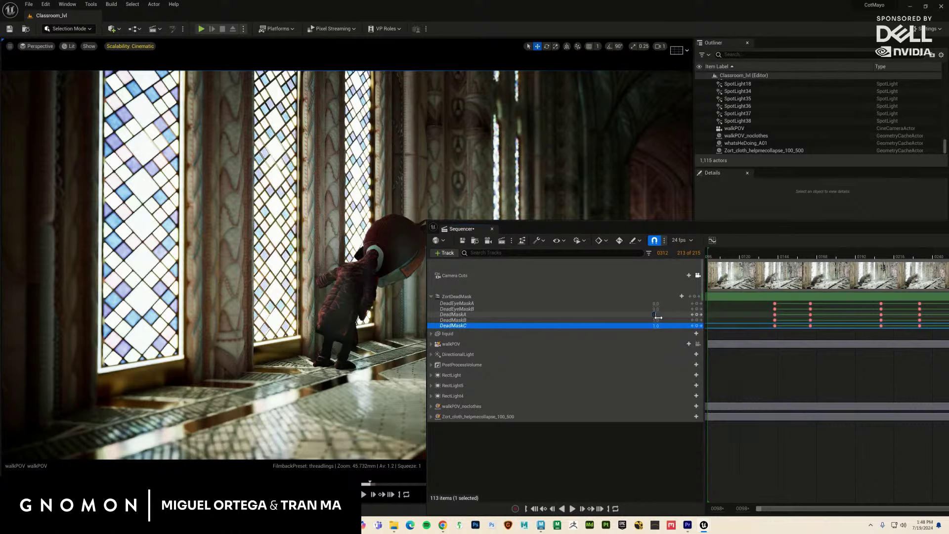
type("0")
left_click(656, 320)
type("0")
left_click(656, 326)
type("0")
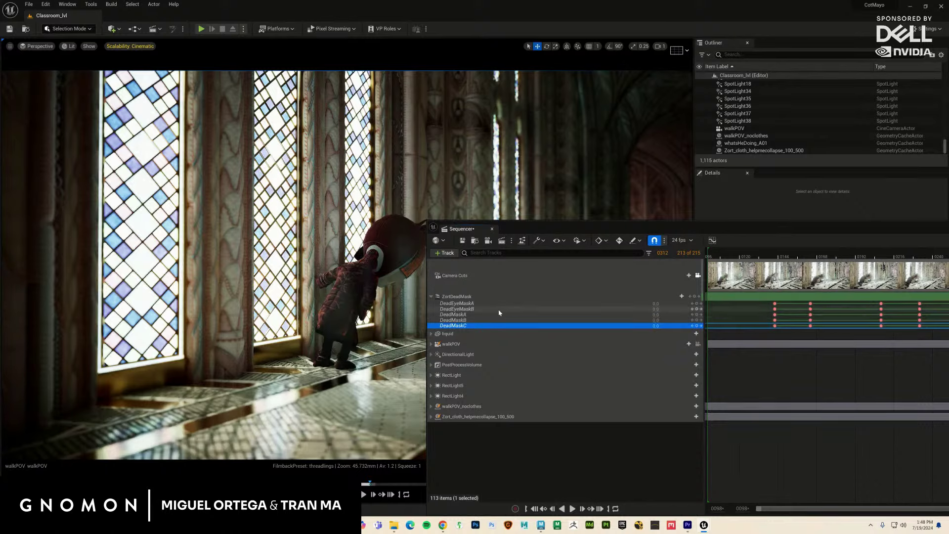
Step: Shift the first two keys of DeadEyeMaskB and of DeadMaskB a few frames earlier to stagger the masks
left_click(536, 309)
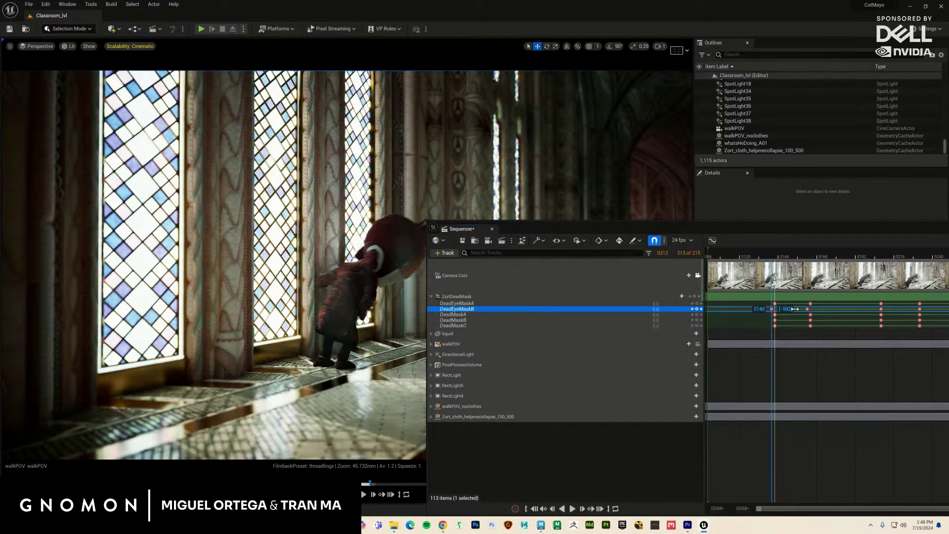
left_click_drag(797, 309, 779, 321)
left_click(500, 320)
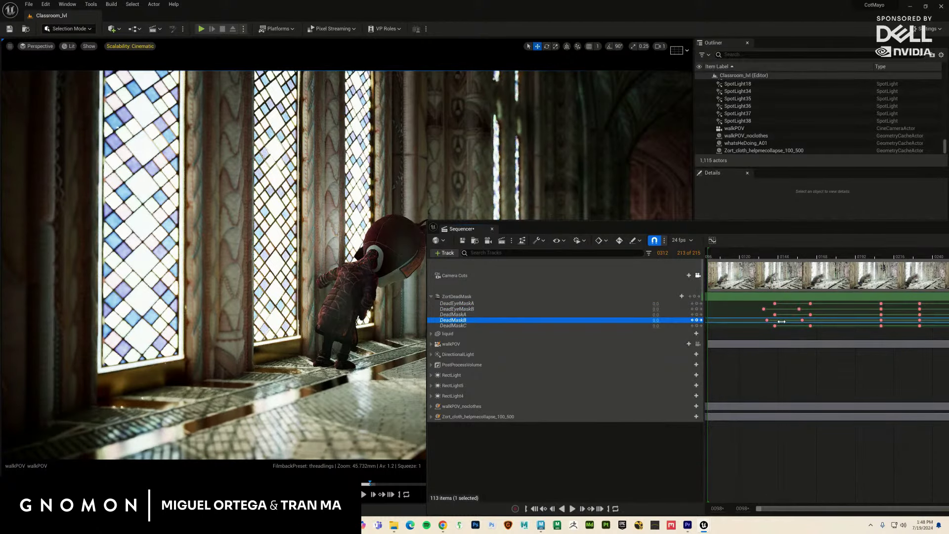
Step: Try shifting the first two DeadMaskC keys a few frames later
left_click(555, 325)
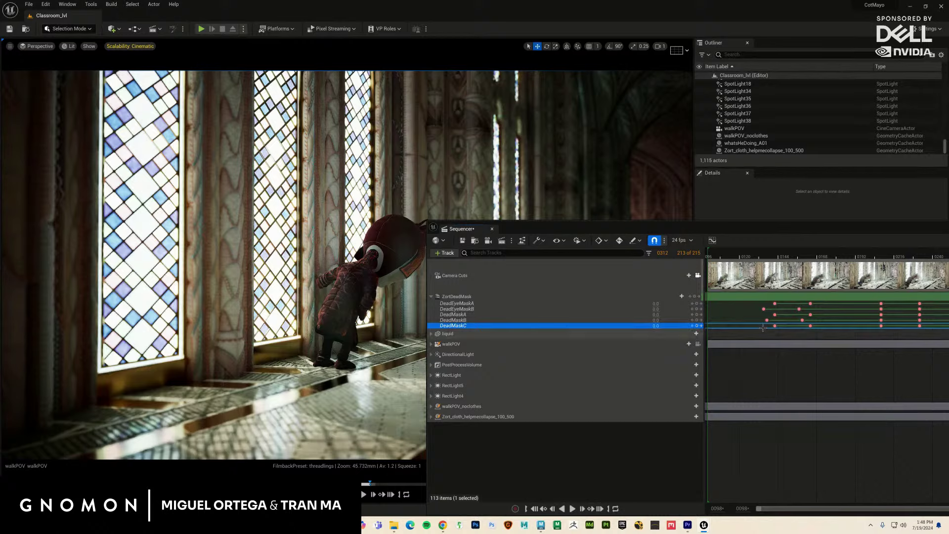
left_click_drag(785, 325, 794, 326)
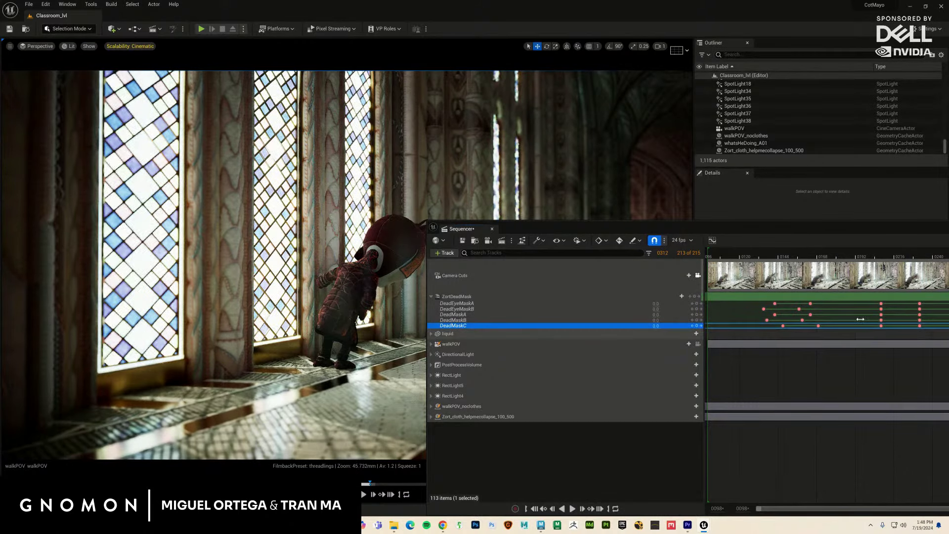
key("ctrl+z")
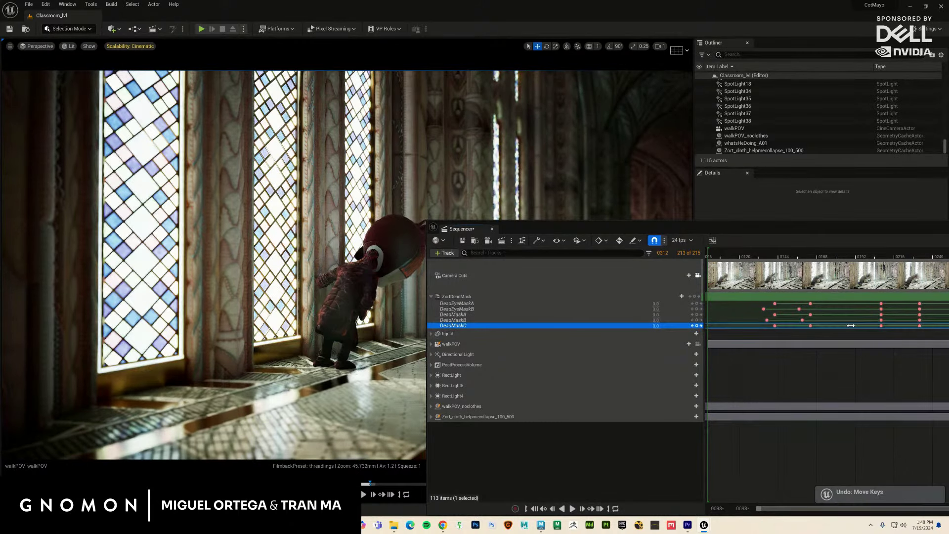
Step: Move the Sequencer window clear of the viewport and play back the walkPOV shot to examine the mask timing
left_click_drag(457, 228, 859, 216)
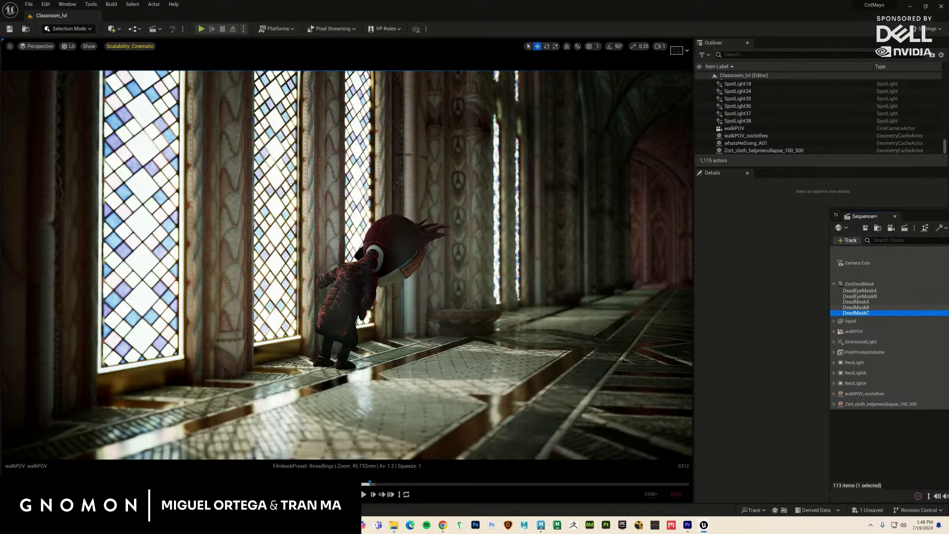
key("space")
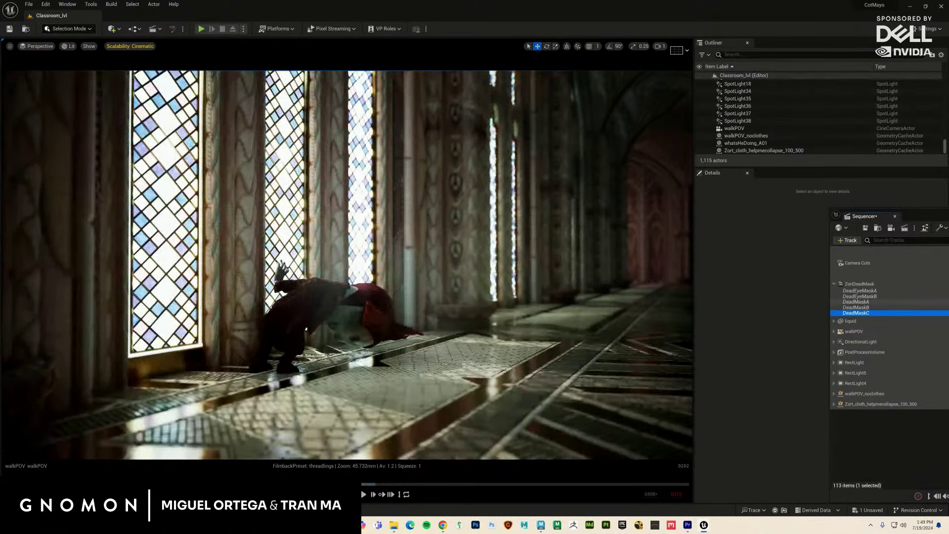
key("Escape")
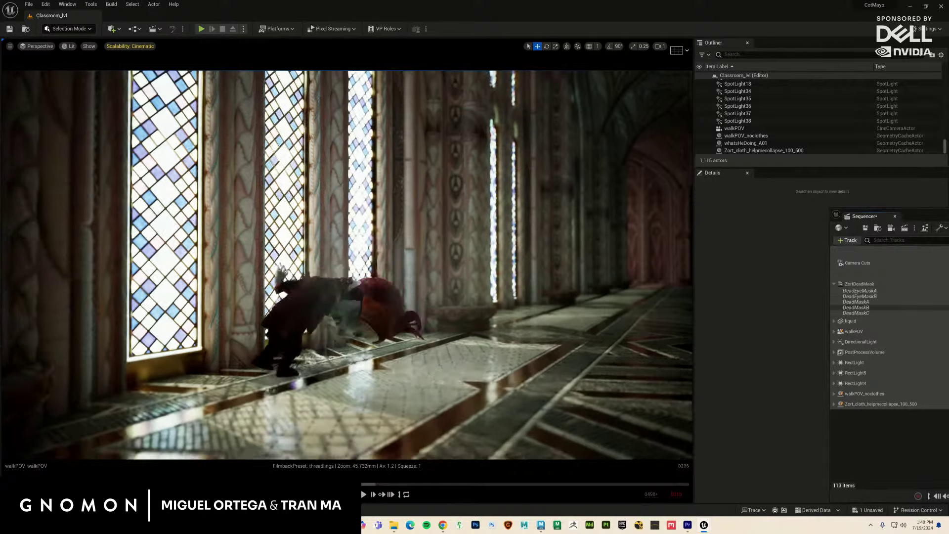
key("space")
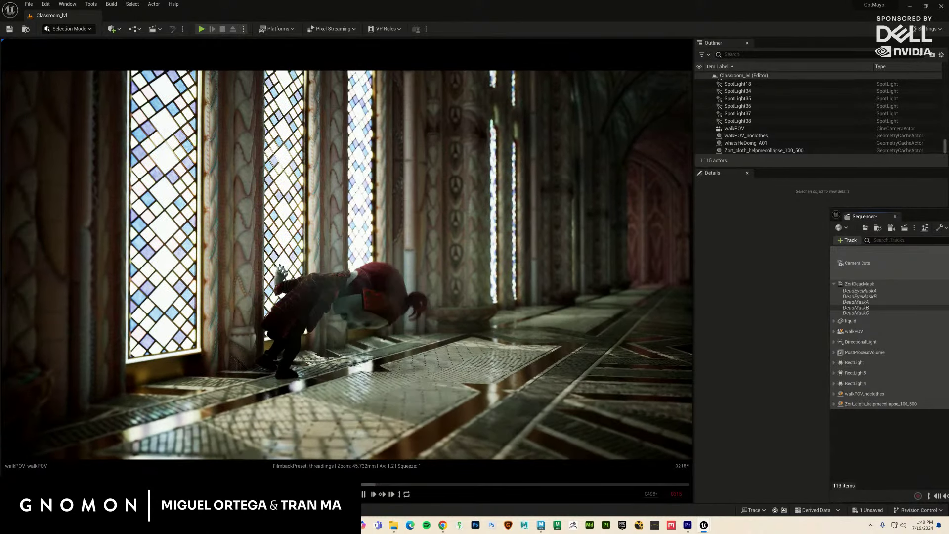
key("space")
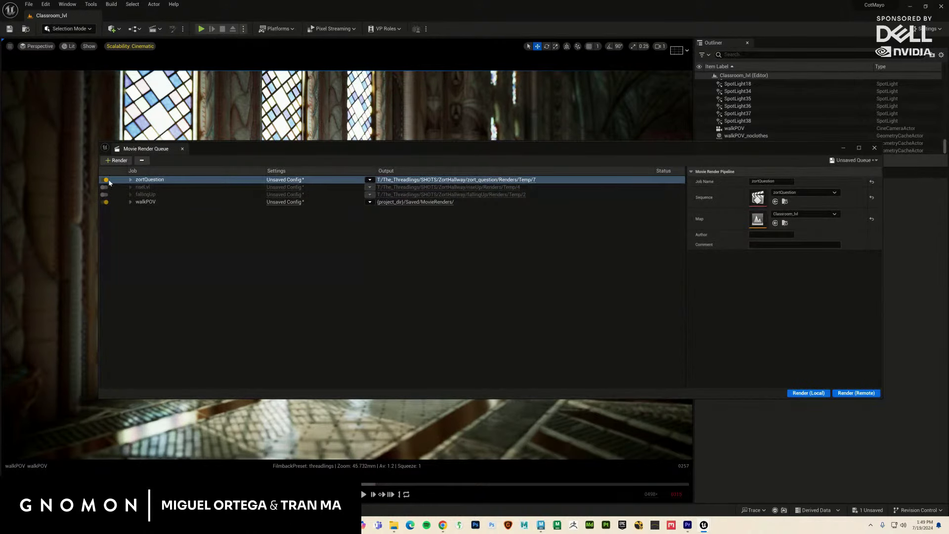
Step: Disable the zortQuestion render job and browse for walkPOV's output directory in ZortHallway/walkPOV/Renders/Temp
left_click(106, 179)
left_click(285, 201)
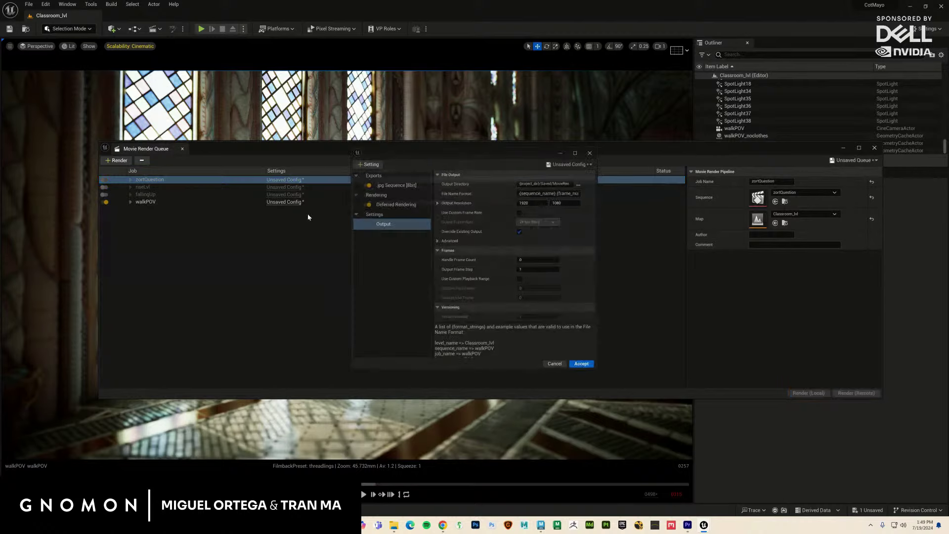
left_click(546, 185)
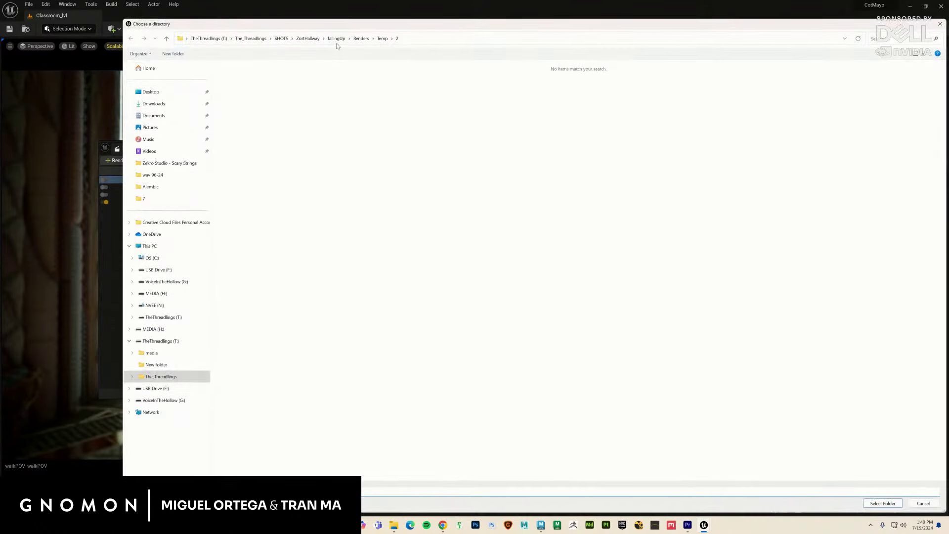
left_click(308, 39)
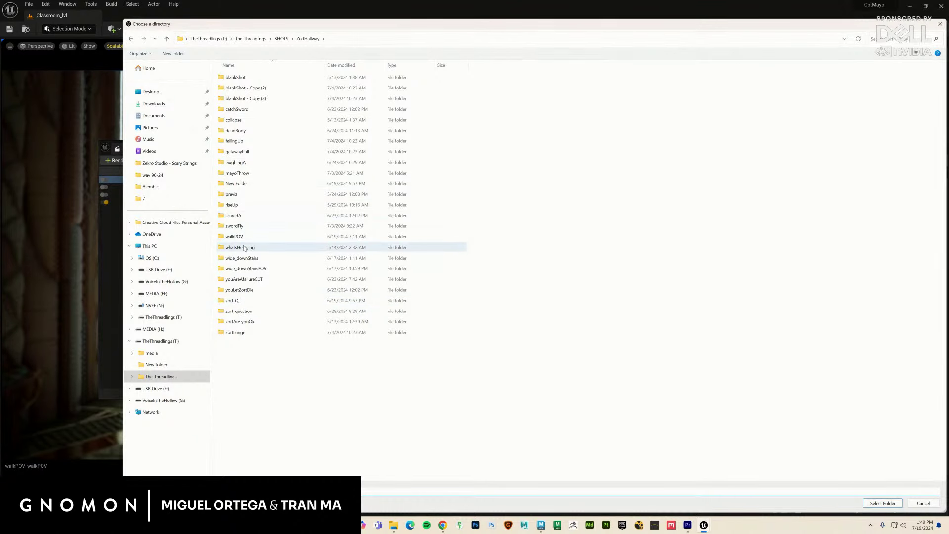
double_click(239, 238)
left_click(234, 131)
double_click(234, 131)
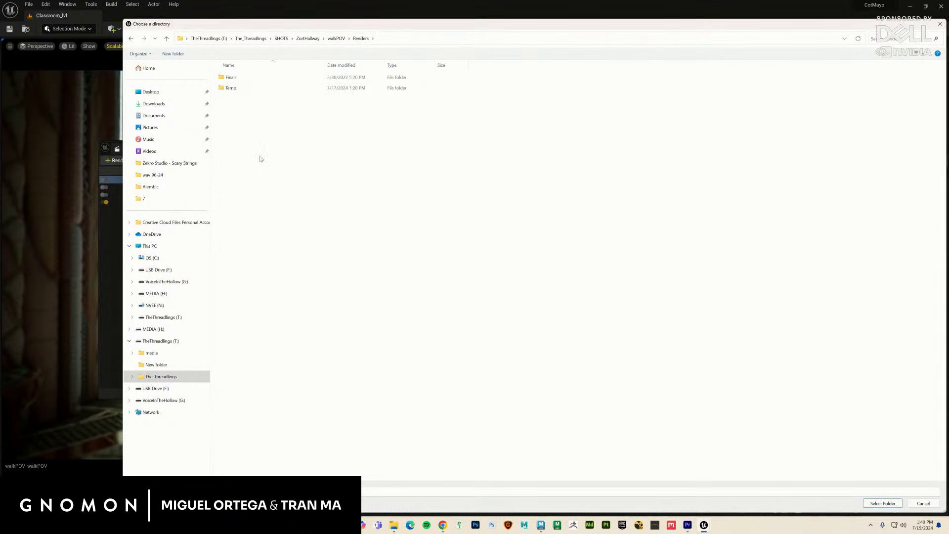
left_click(232, 87)
double_click(232, 88)
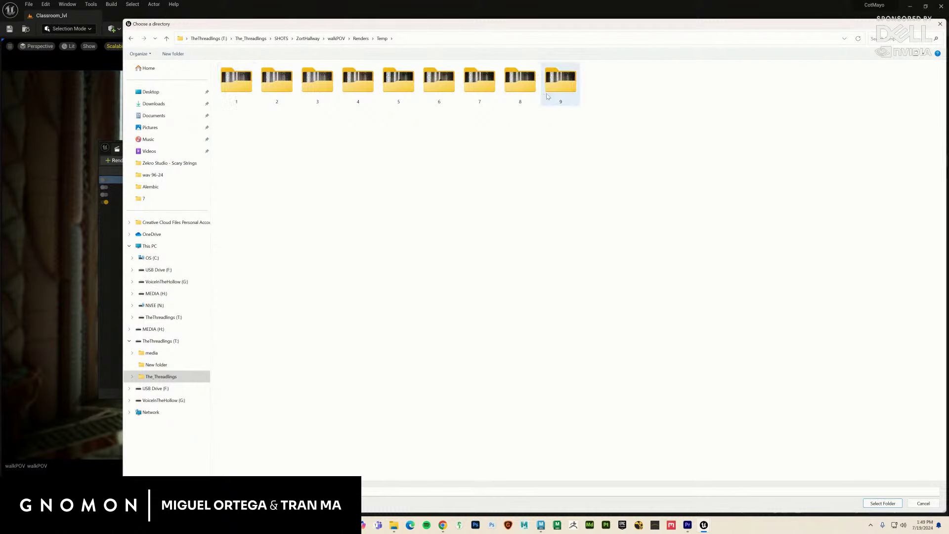
Step: Create a folder named 10 inside Temp and accept it as the walkPOV job's output directory
left_click(173, 54)
type("1")
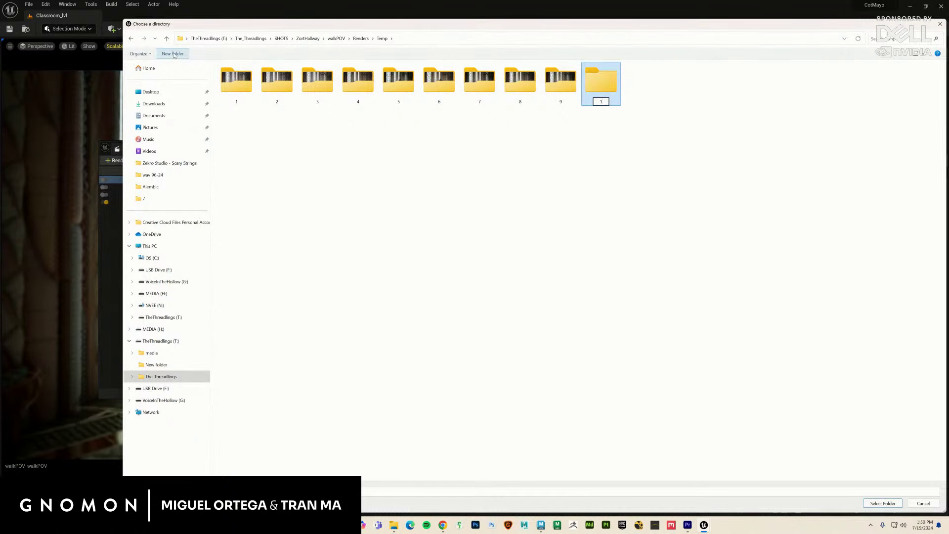
type("0")
key("Return")
key("Return")
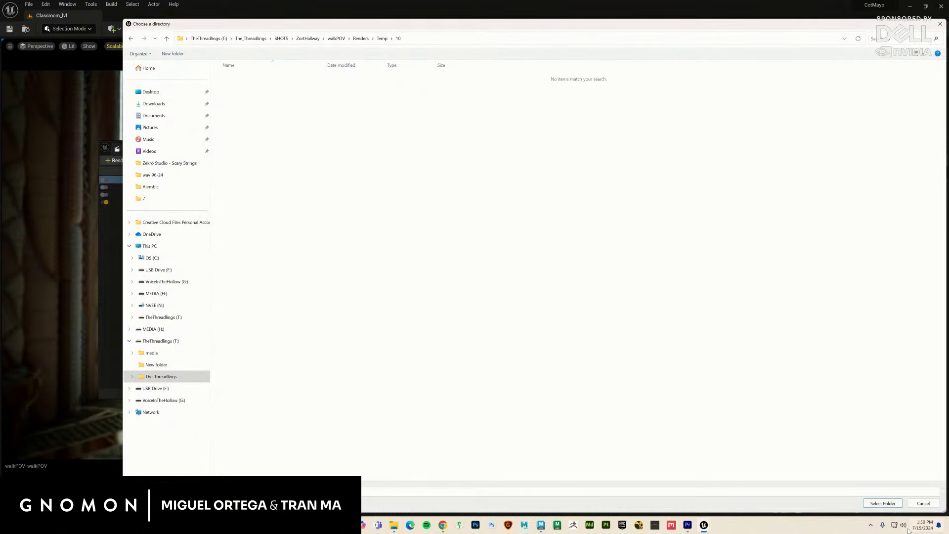
left_click(882, 503)
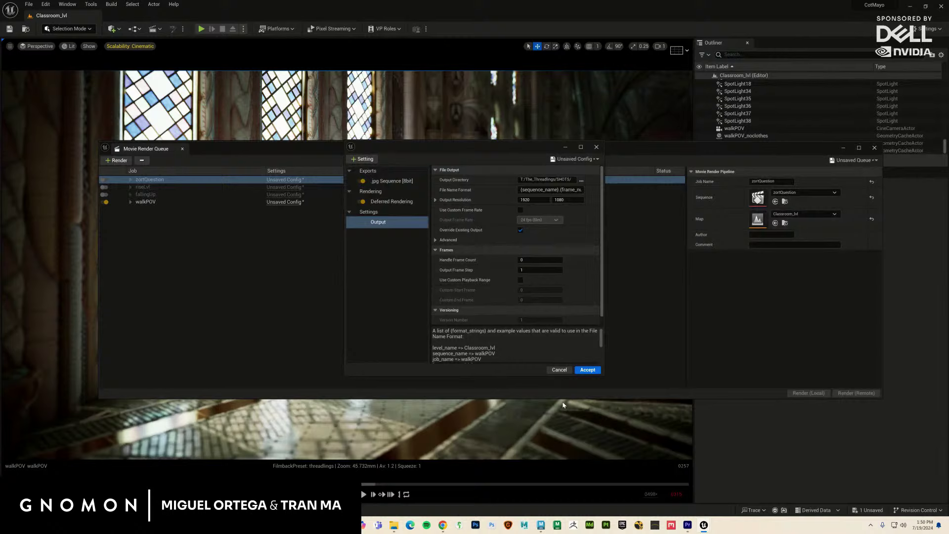
left_click(588, 370)
Step: Render the walkPOV job locally, close the Movie Render Queue and save all unsaved Unreal files
left_click(810, 394)
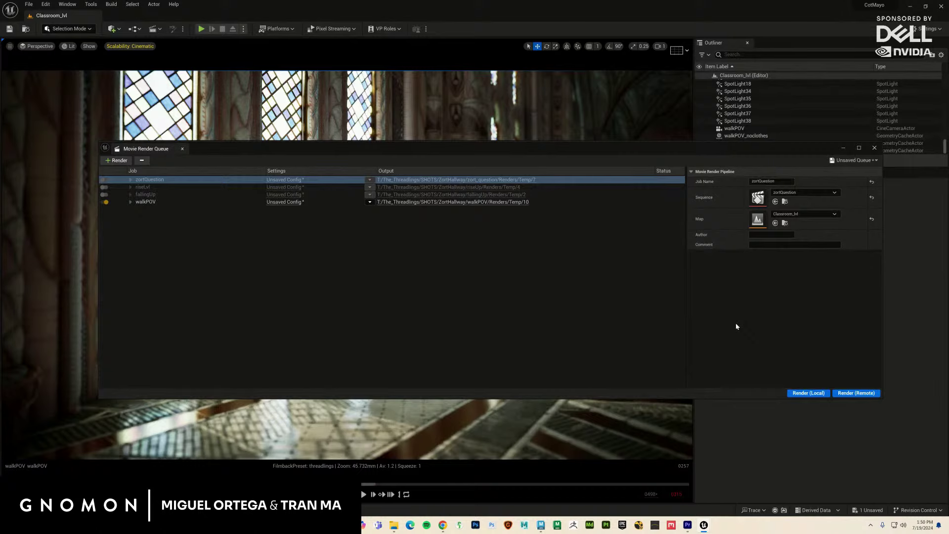
left_click(874, 150)
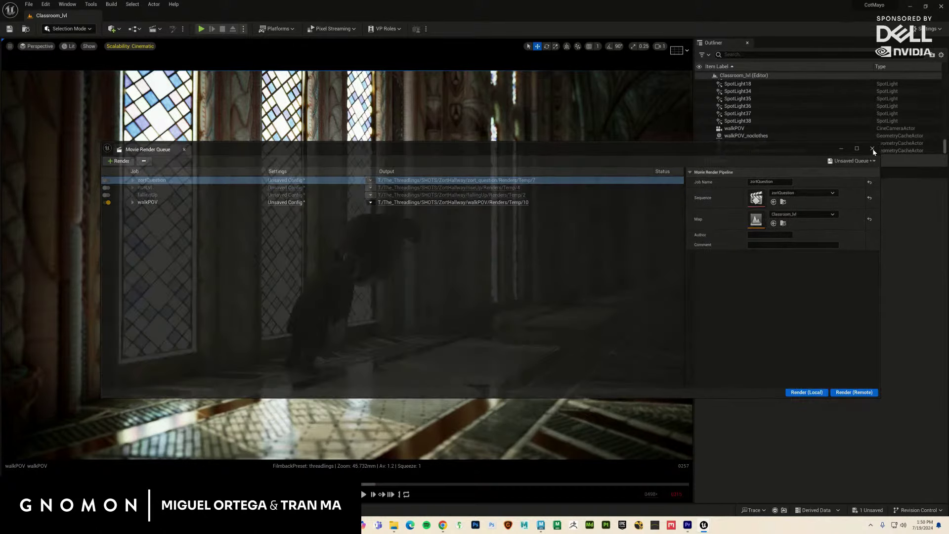
left_click(28, 3)
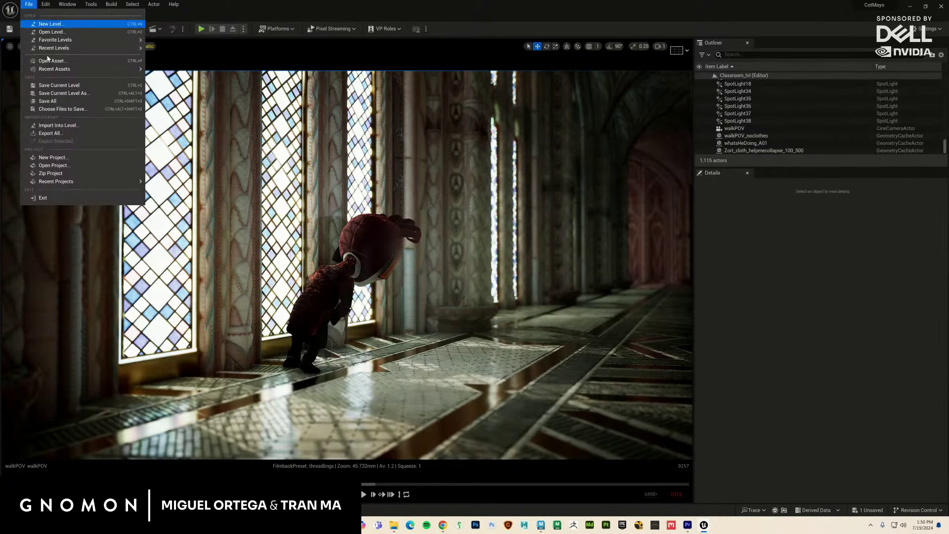
left_click(64, 103)
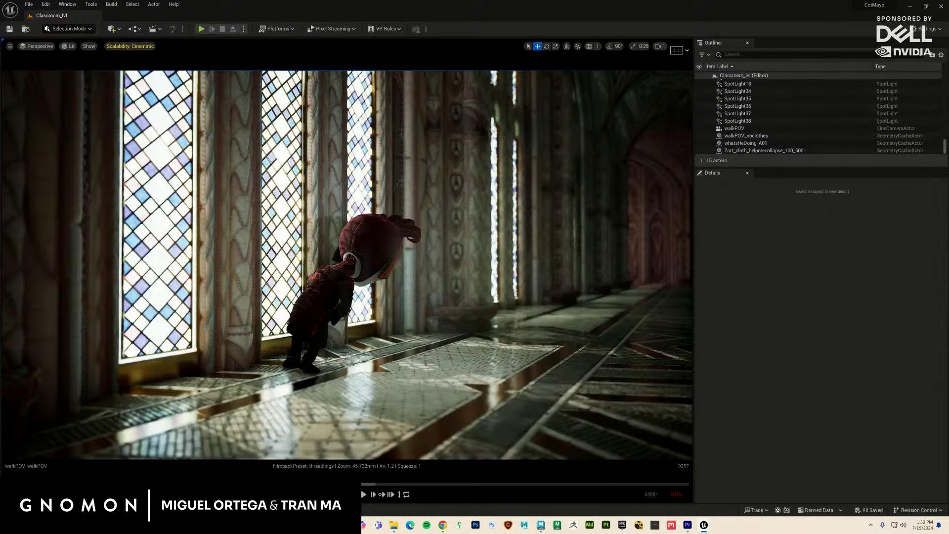
Step: Play back the walkPOV shot in the viewport to review Zort's animation, and save all files again
key("space")
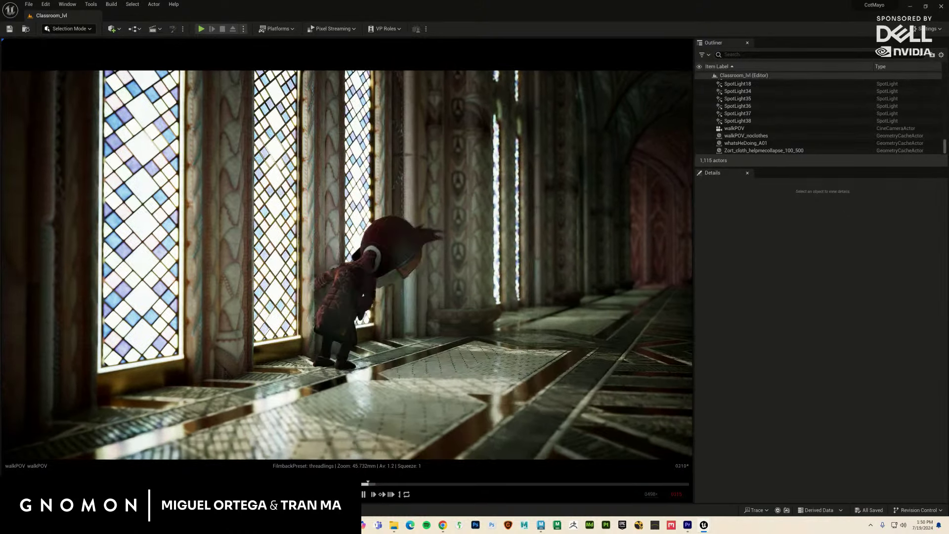
key("space")
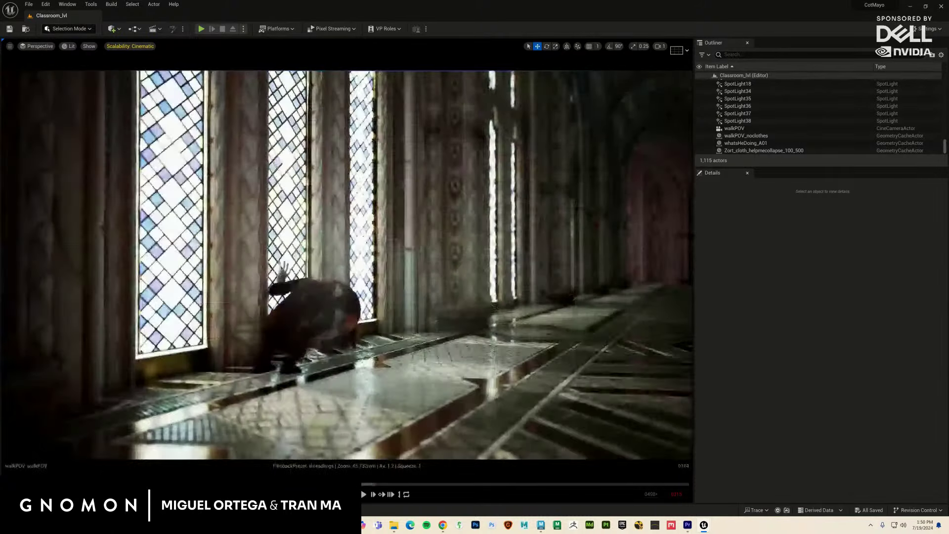
key("space")
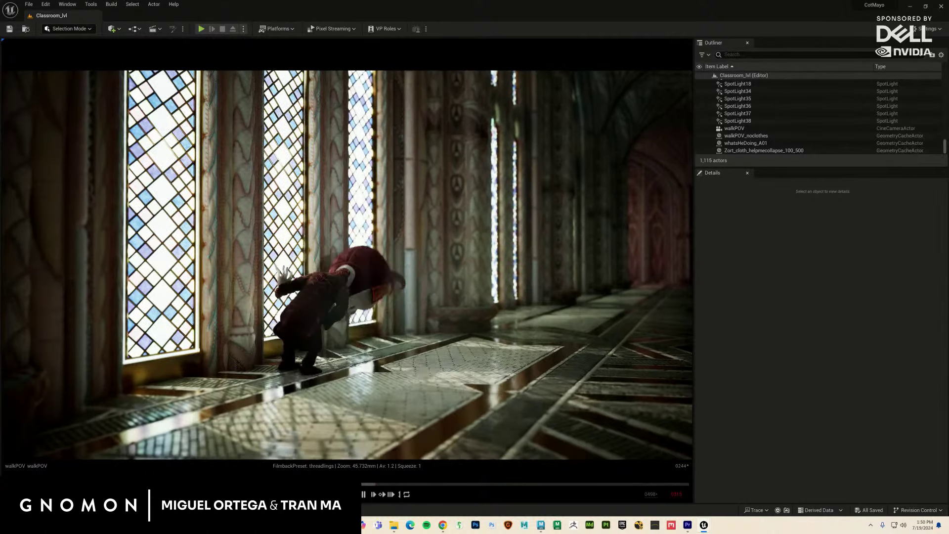
key("space")
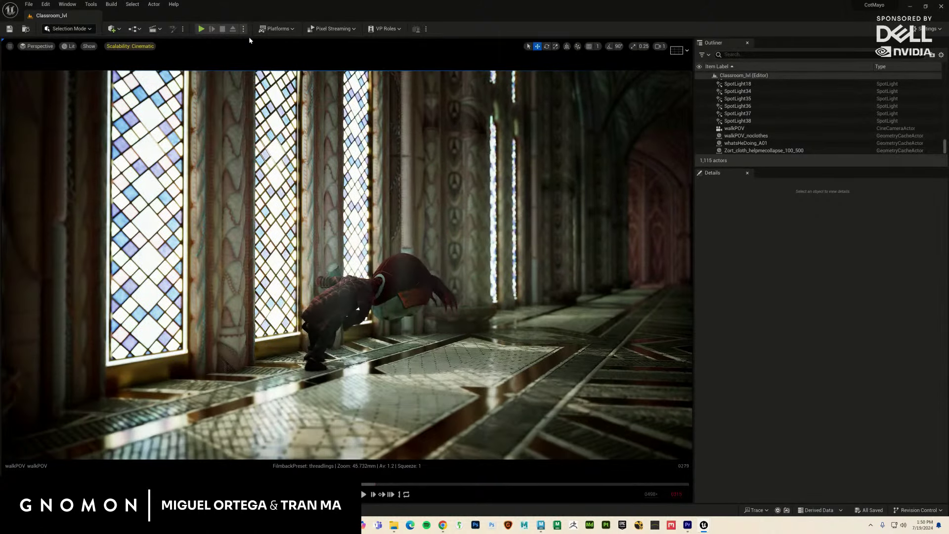
left_click(29, 4)
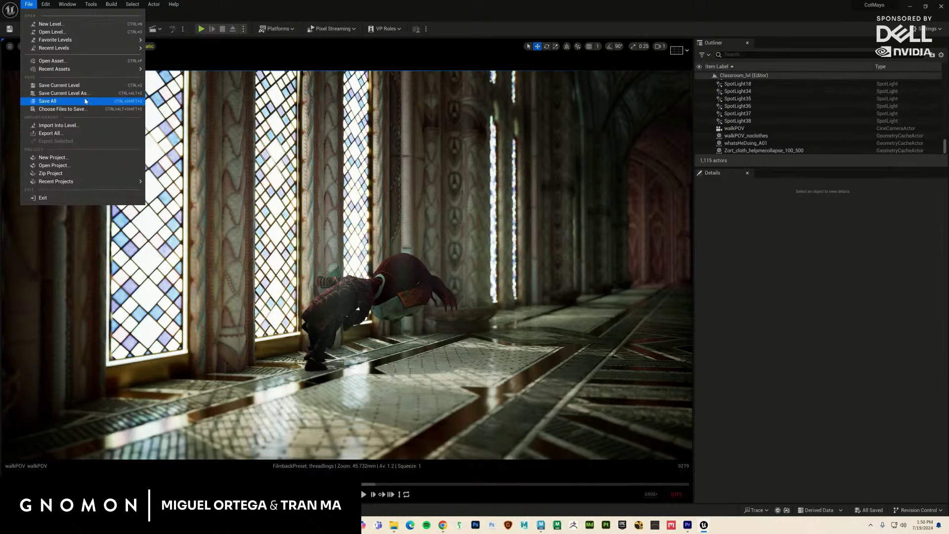
left_click(85, 101)
Step: Switch to Premiere Pro and play the ZortHallway sequence full screen from about 00:00:12:21 into the existing walkPOV clip
key("alt+Tab")
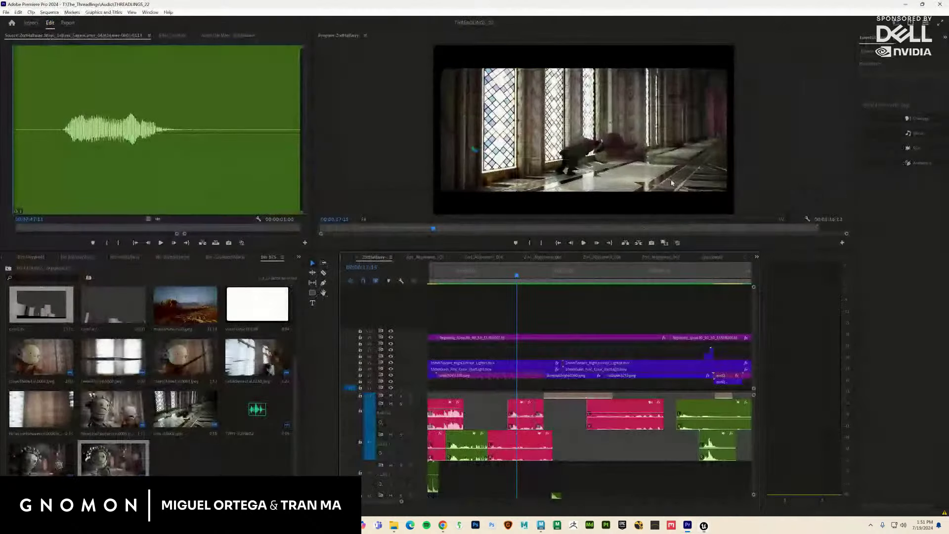
left_click_drag(519, 279, 559, 304)
key("space")
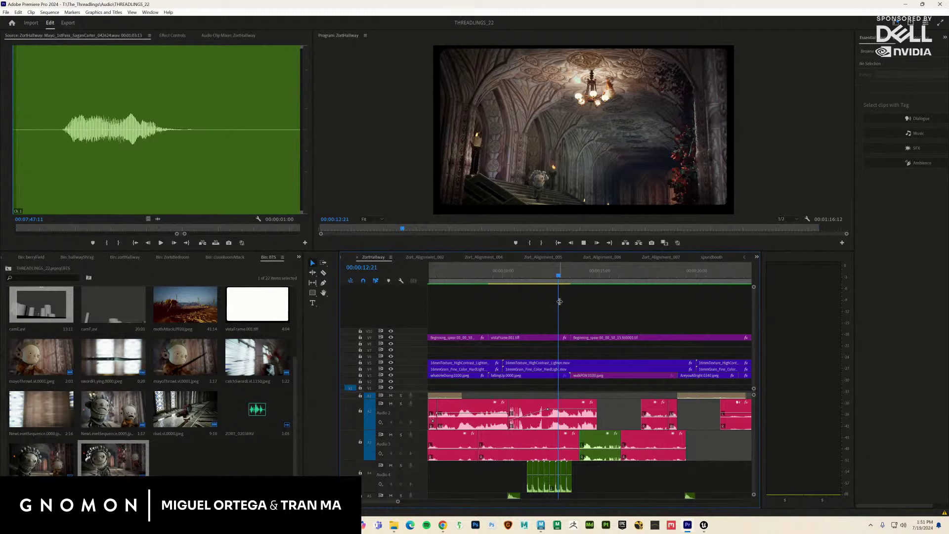
key("ctrl+grave")
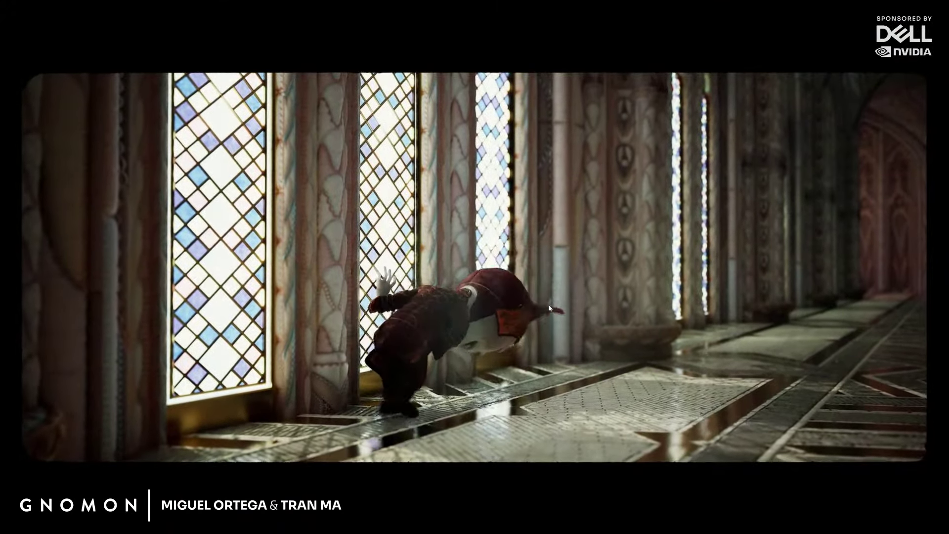
key("ctrl+grave")
Step: Replace the walkPOV.0100.jpeg clip's footage with the image sequence starting at walkPOV.0100 in walkPOV/Renders/Temp/10
right_click(596, 378)
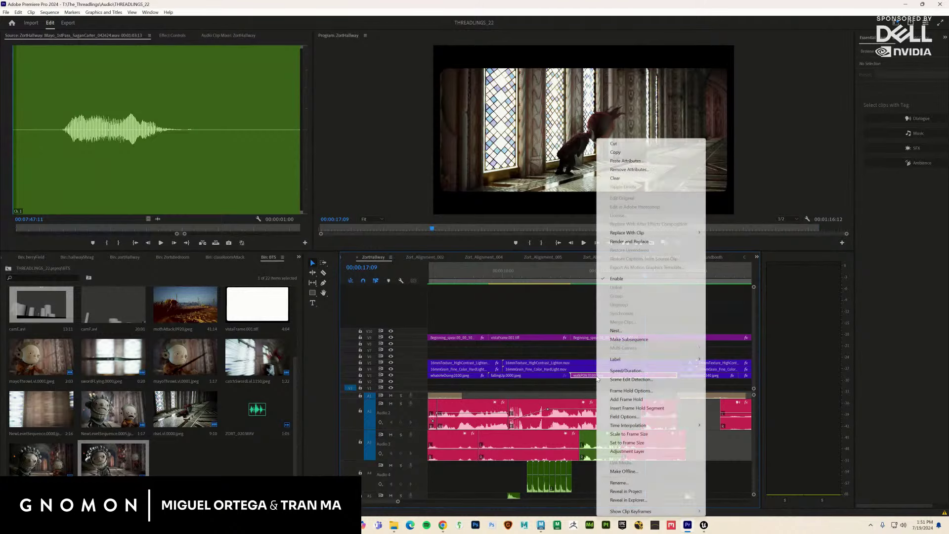
left_click(625, 490)
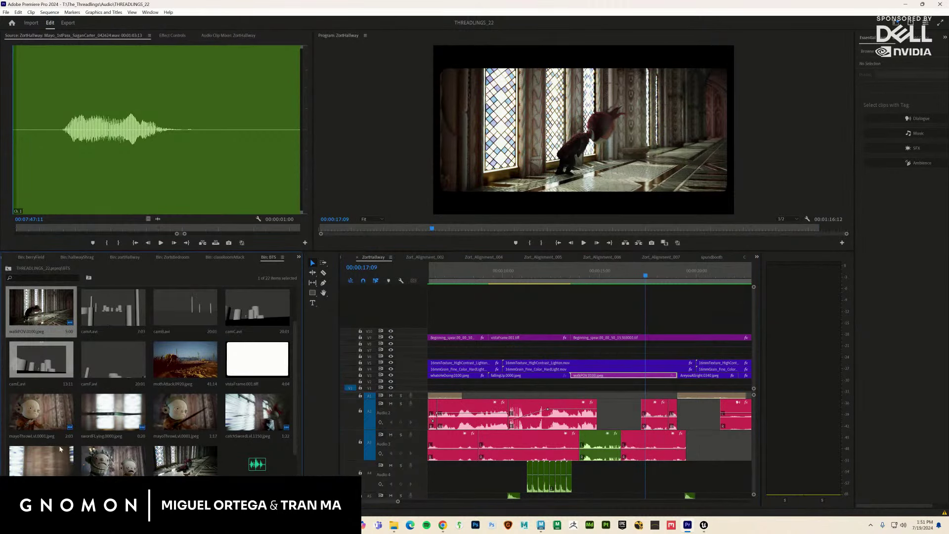
right_click(37, 309)
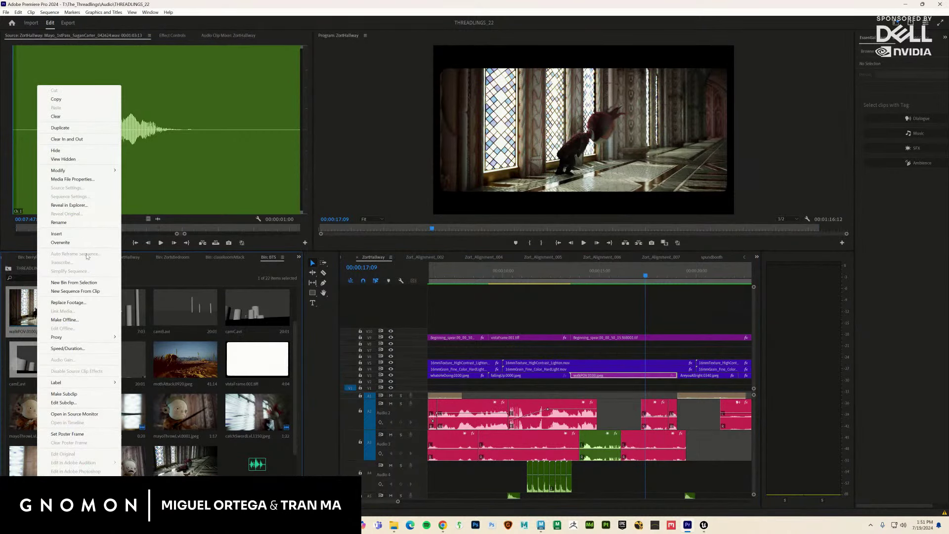
left_click(85, 306)
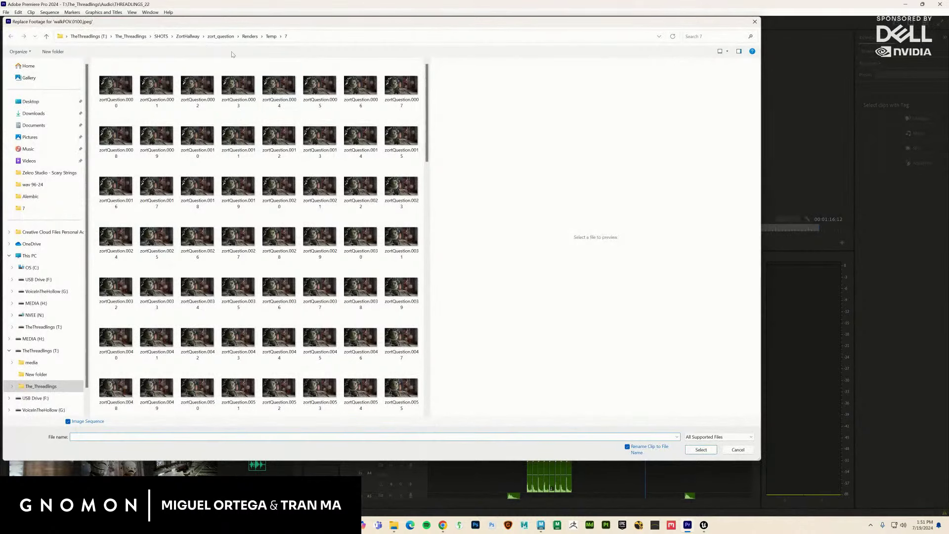
left_click(189, 36)
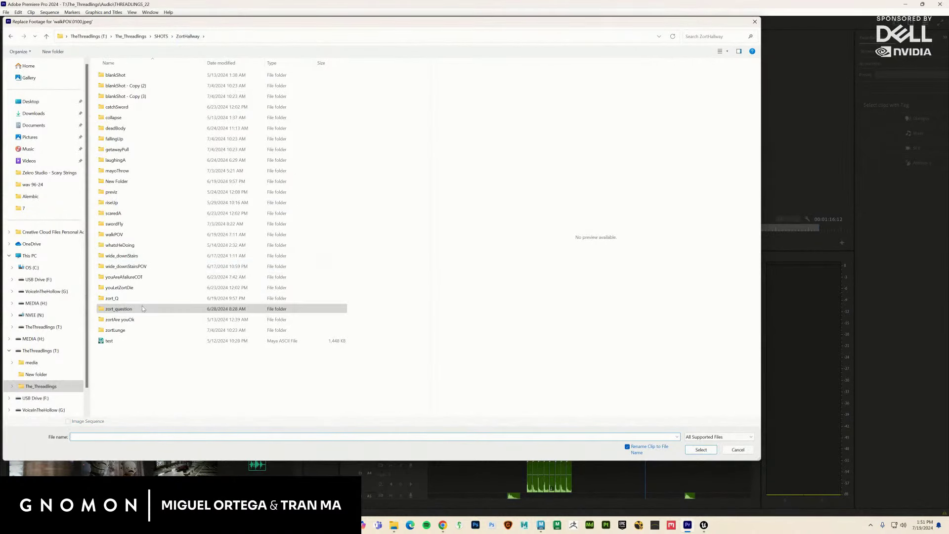
double_click(115, 235)
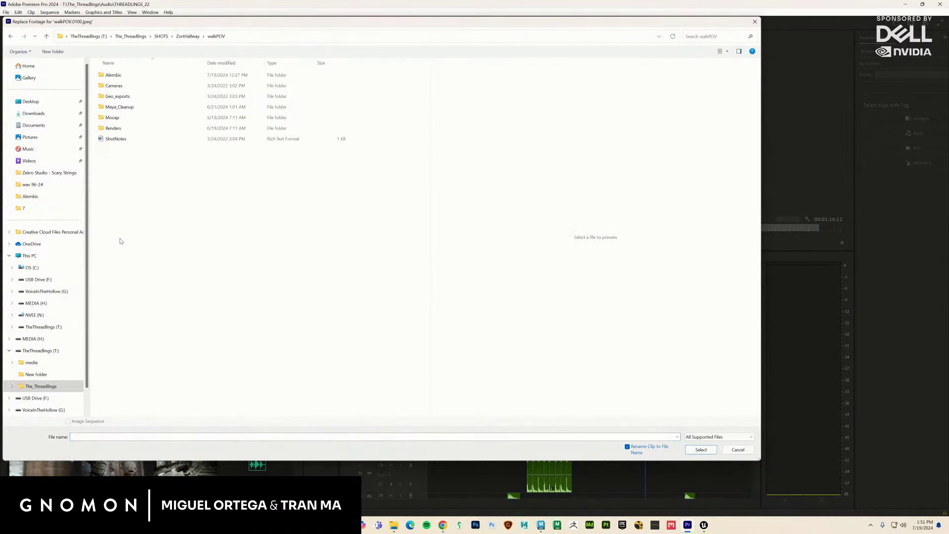
double_click(114, 128)
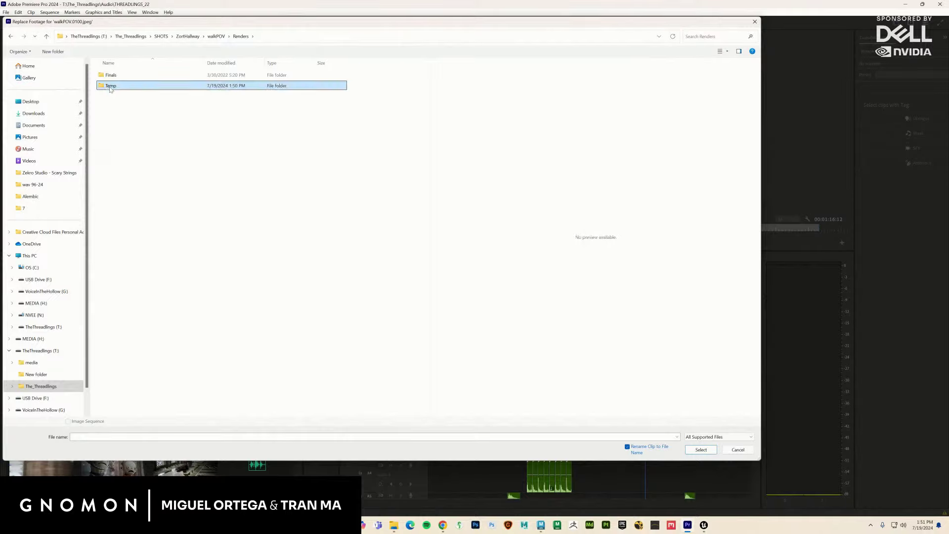
double_click(115, 86)
double_click(151, 126)
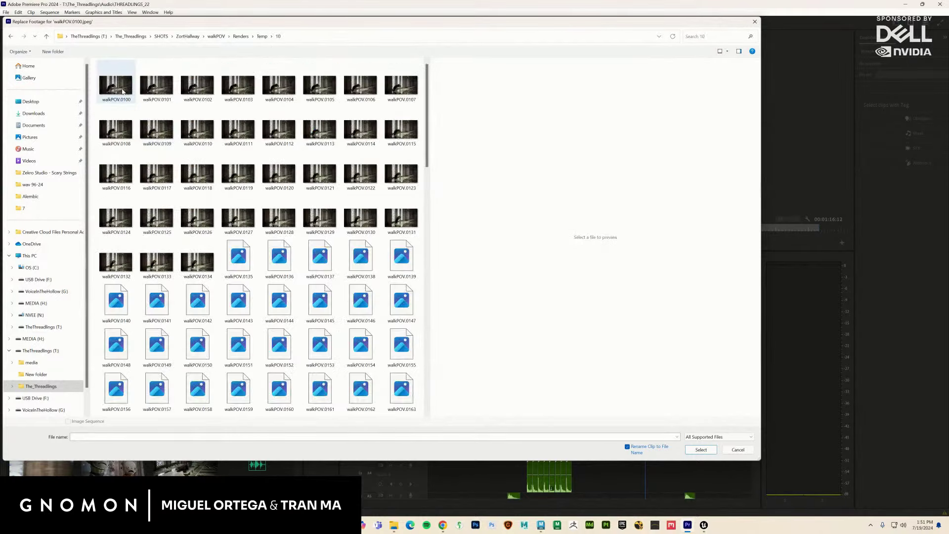
left_click(117, 80)
key("Return")
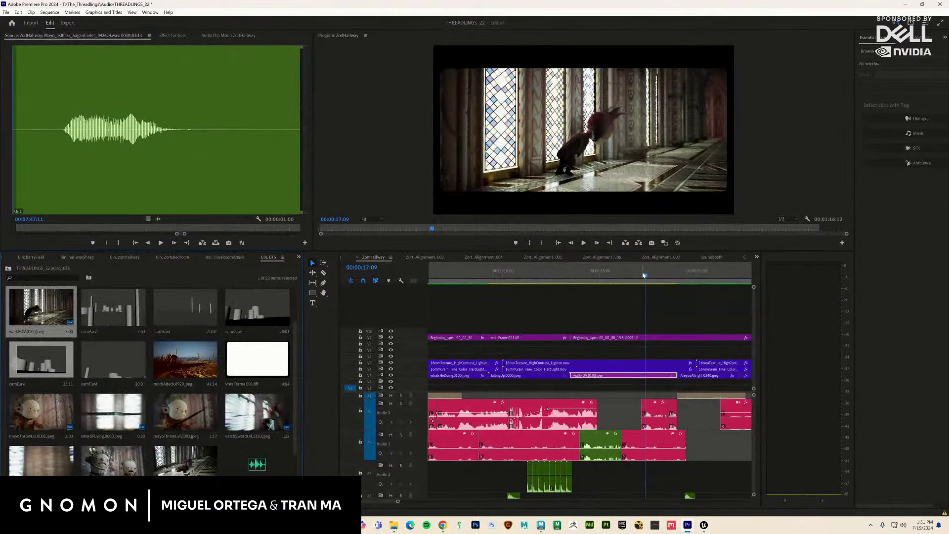
Step: Play the edit from the start of the replaced walkPOV clip and save the project
left_click_drag(644, 275, 571, 274)
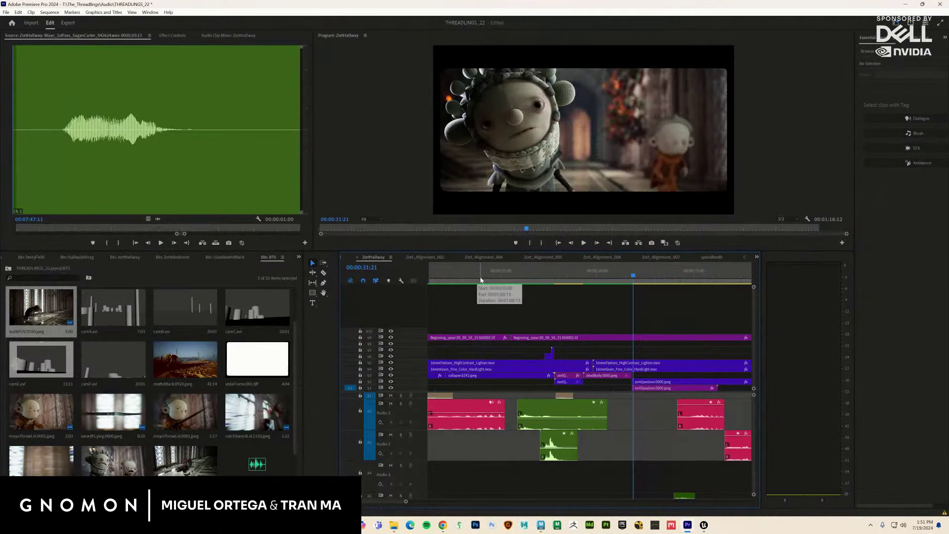
key("ctrl+s")
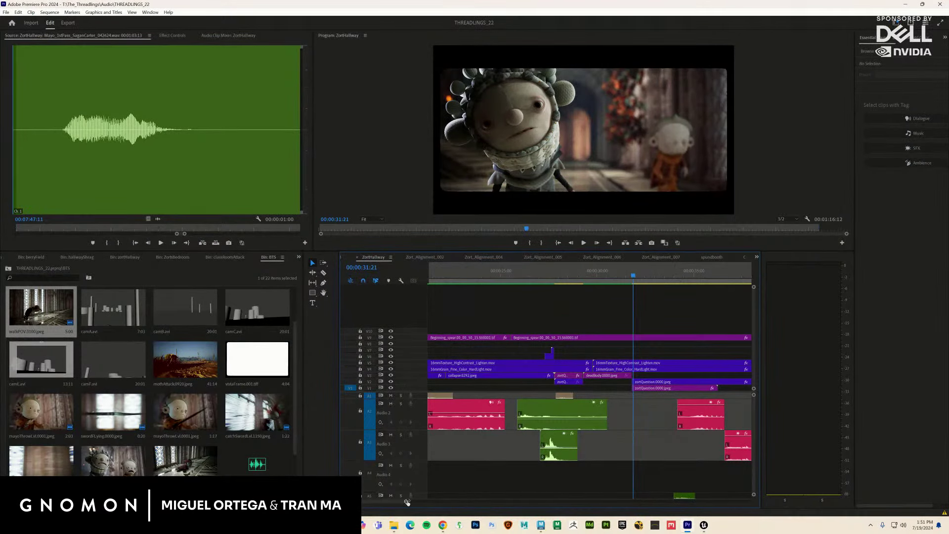
Step: Fit the whole ZortHallway sequence in the timeline, scrub to 00:00:53:20 and inspect the shot of Zort on the floor full screen
key("backslash")
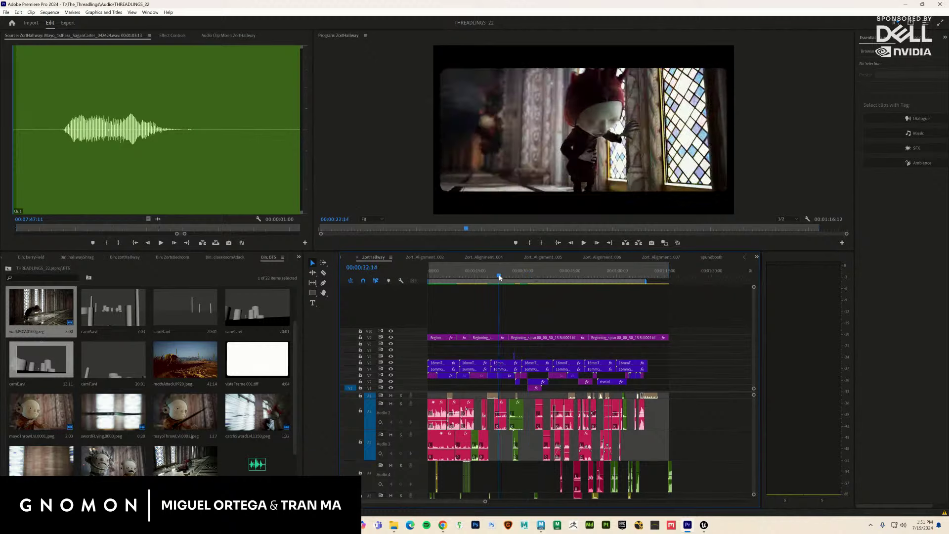
left_click_drag(471, 285, 599, 287)
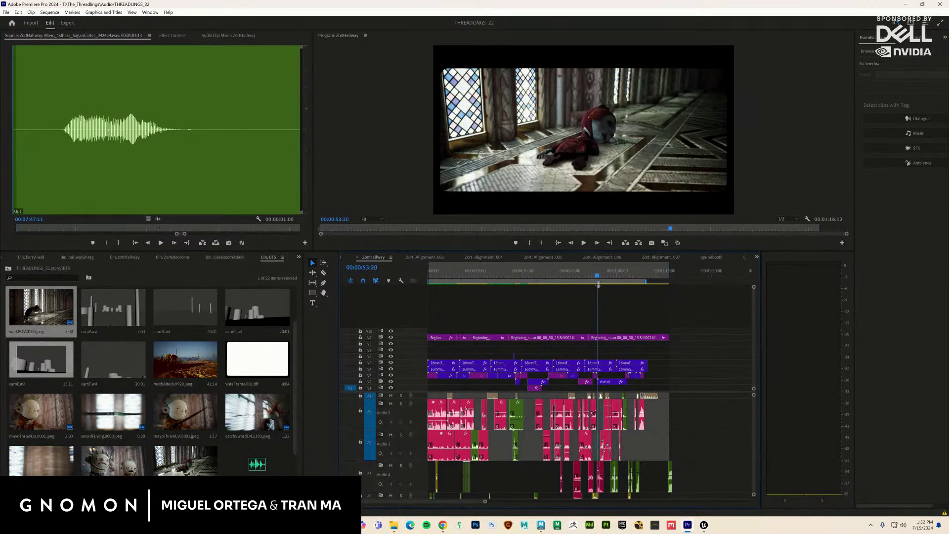
key("ctrl+grave")
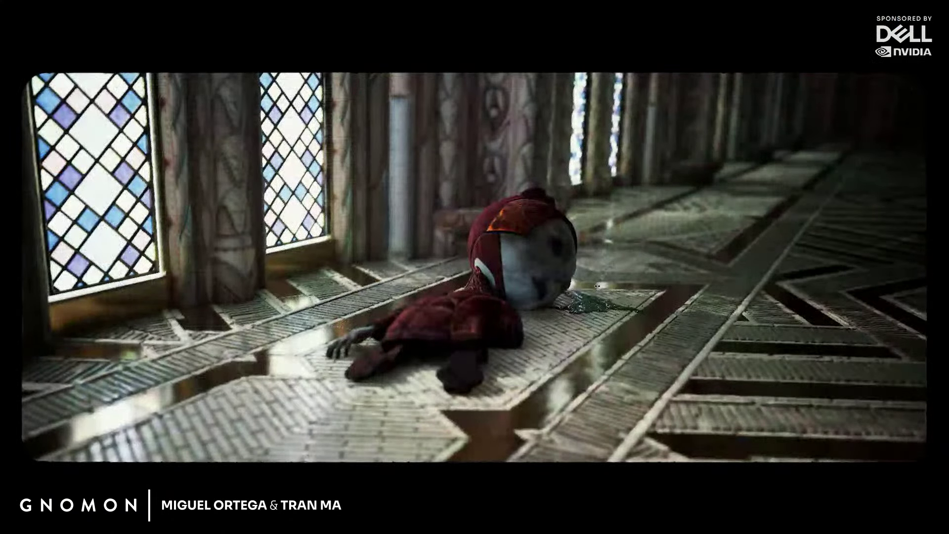
key("ctrl+grave")
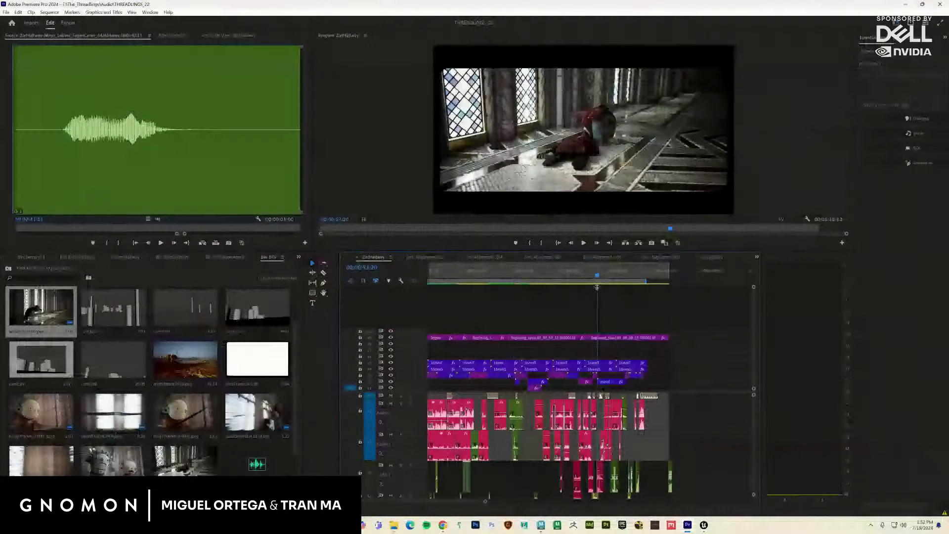
Step: Switch to Unreal and open the riseLvl sequence from the ZortHallway riseUp folder, viewing its handHeld camera shot
left_click(906, 5)
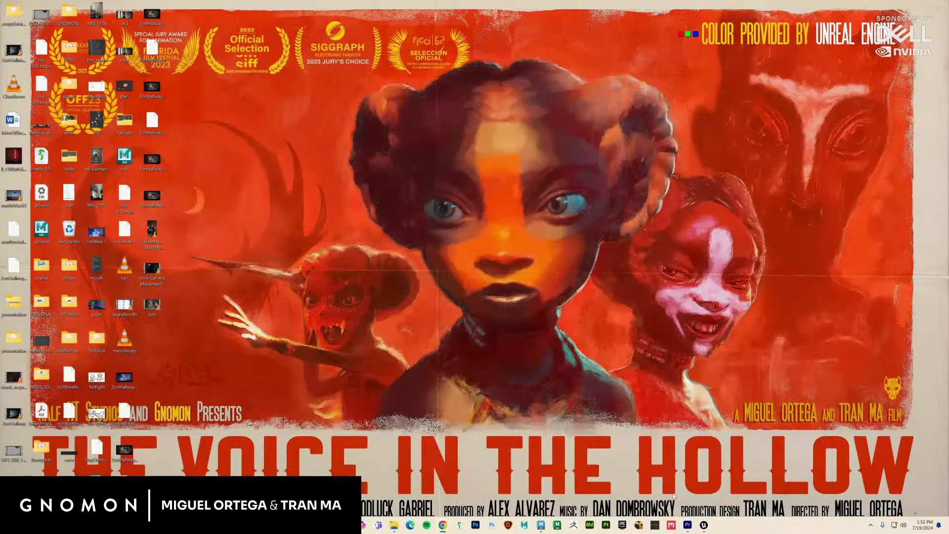
left_click(703, 525)
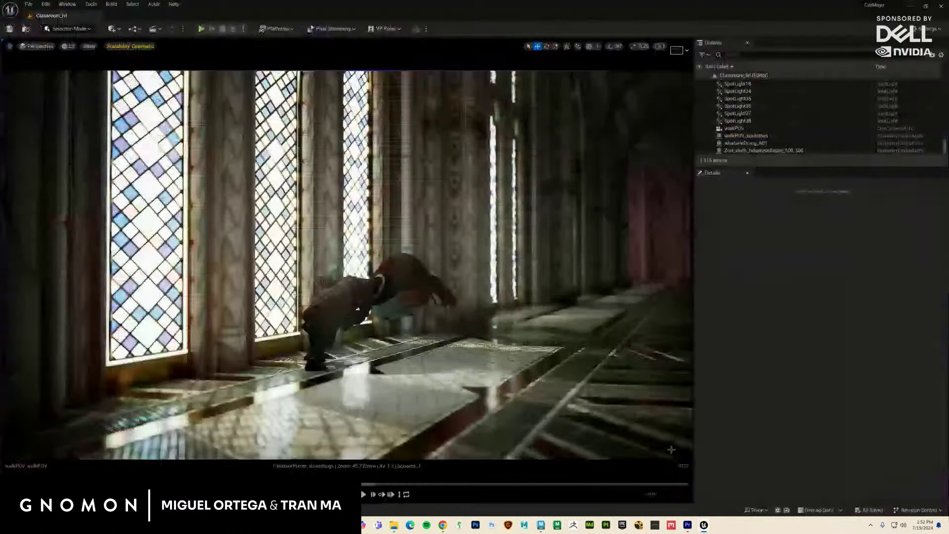
key("ctrl+space")
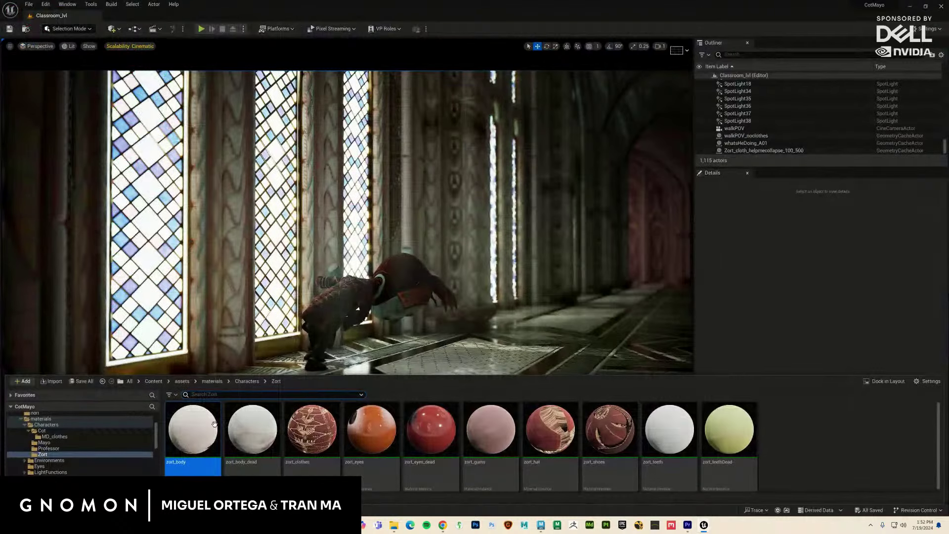
scroll(107, 463, "down", 10)
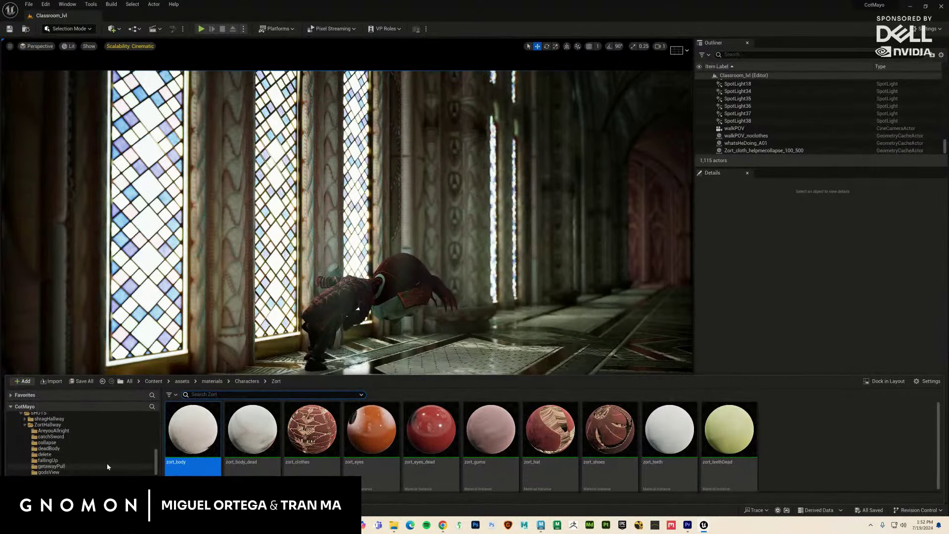
left_click(44, 442)
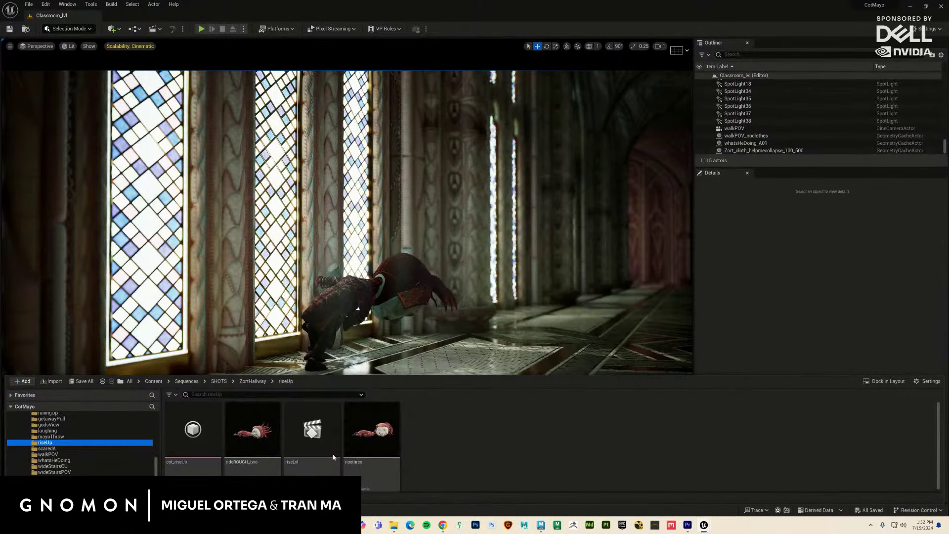
left_click(313, 434)
double_click(312, 434)
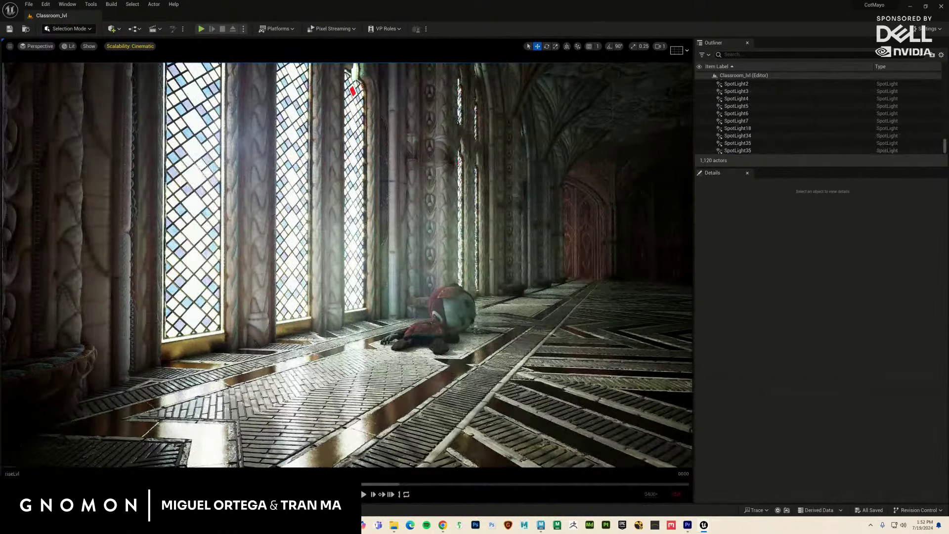
key("space")
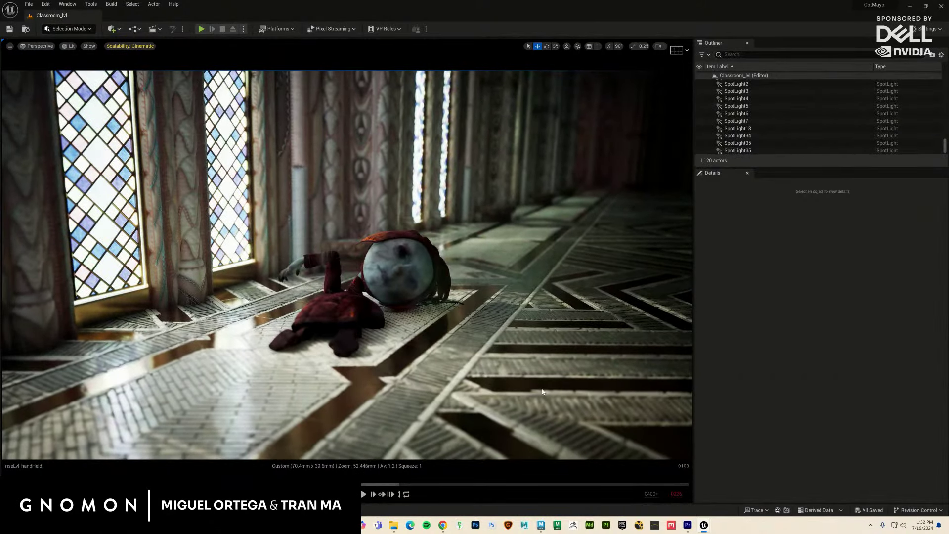
Step: Add a plane shape to the level and place it above the floor beside the fallen character's head
key("ctrl+space")
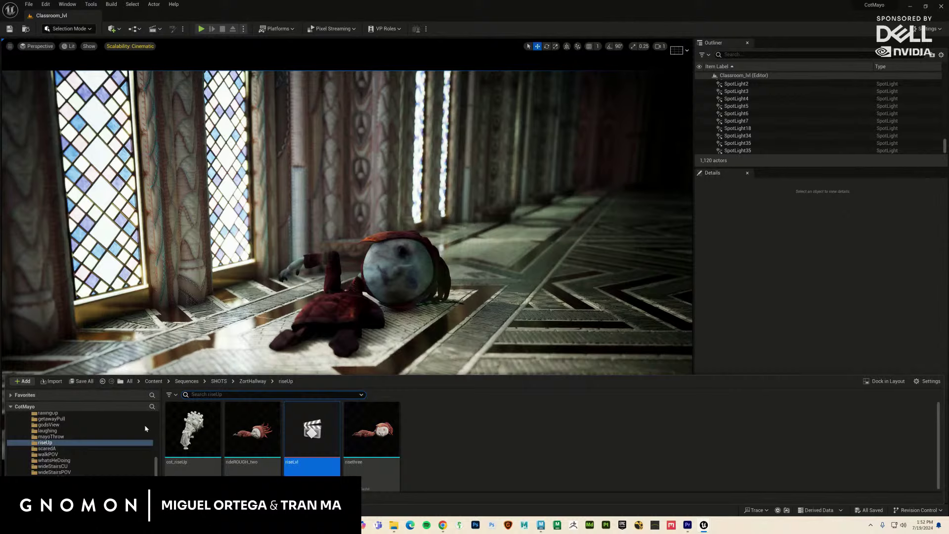
left_click(119, 31)
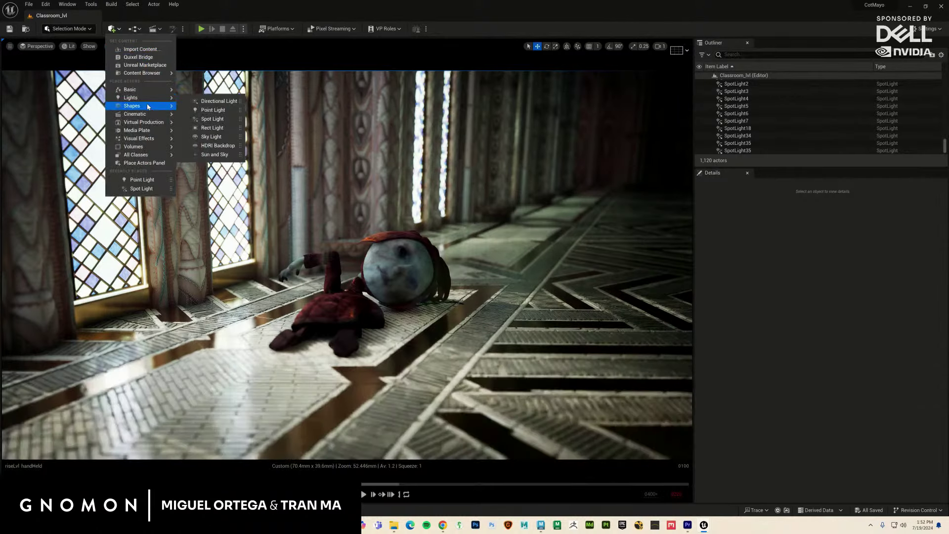
mouse_move(150, 107)
left_click(208, 145)
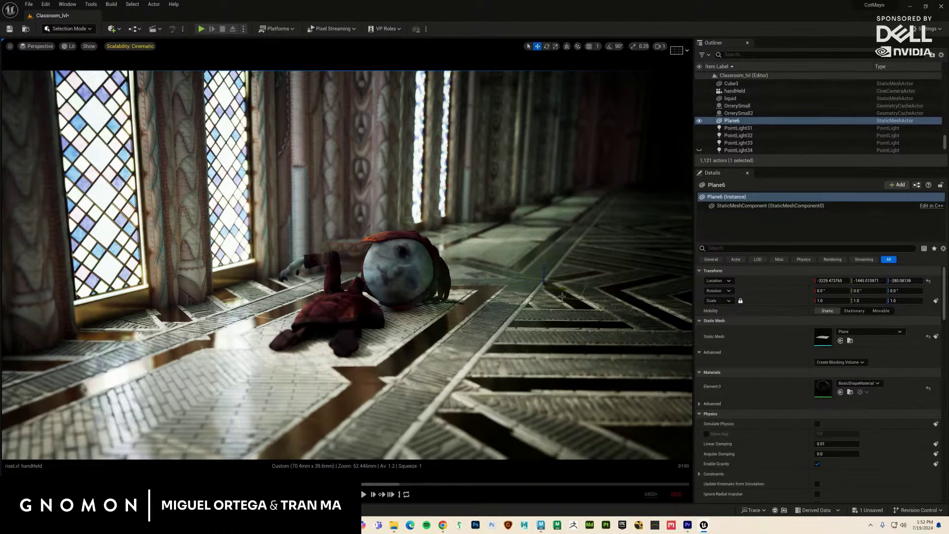
left_click_drag(544, 253, 480, 316)
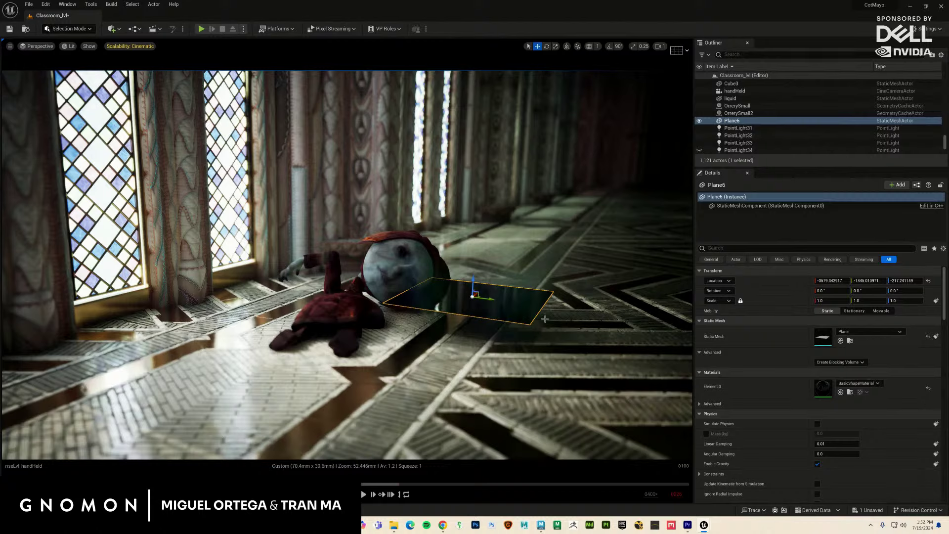
Step: Search all content for "black" and assign the Black material instance to the new plane
left_click(850, 392)
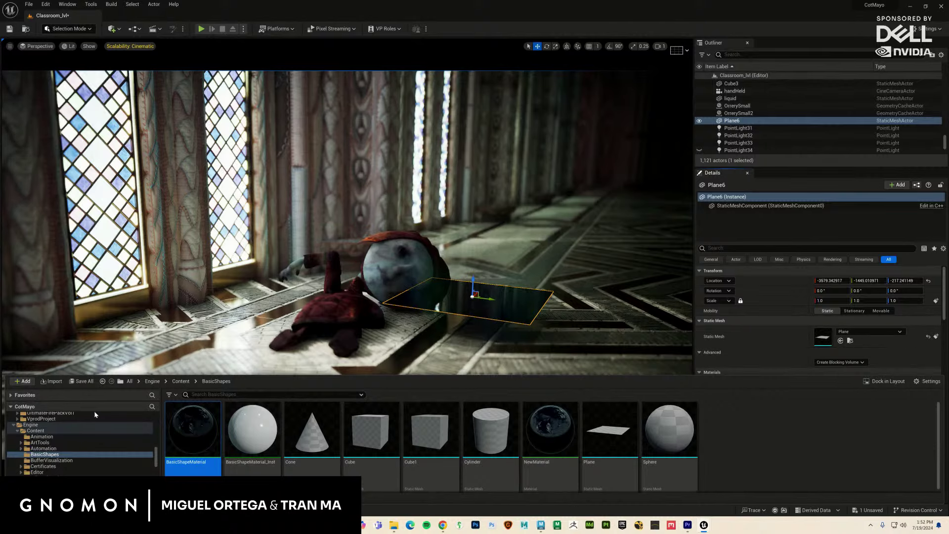
left_click(76, 407)
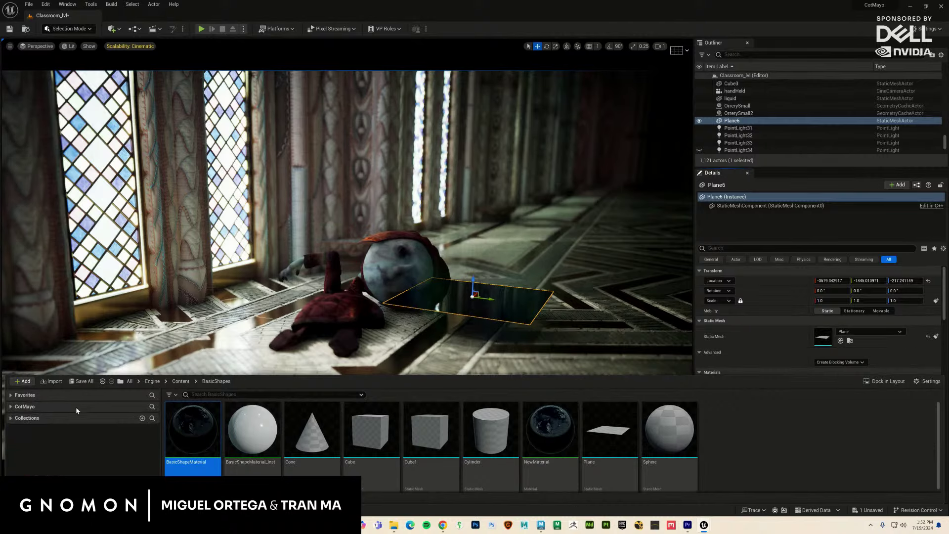
left_click(29, 411)
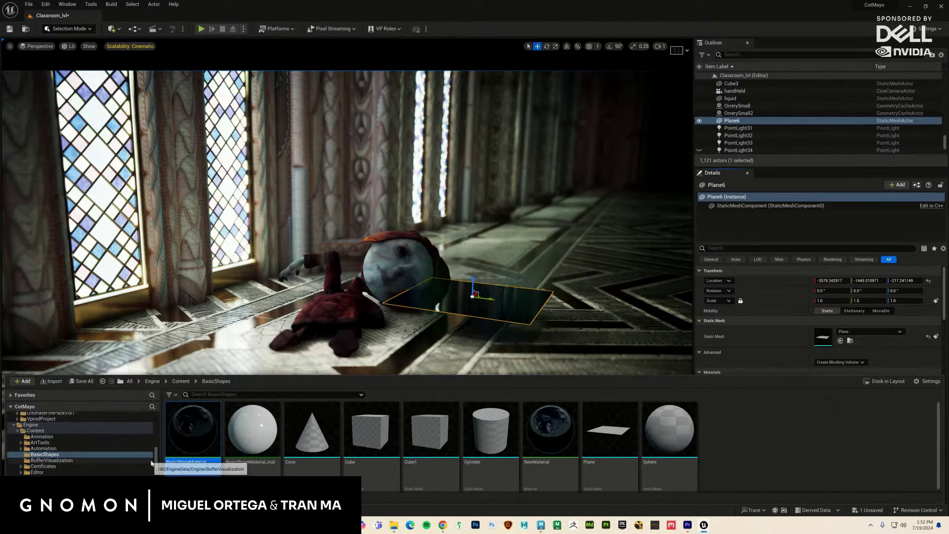
left_click(114, 414)
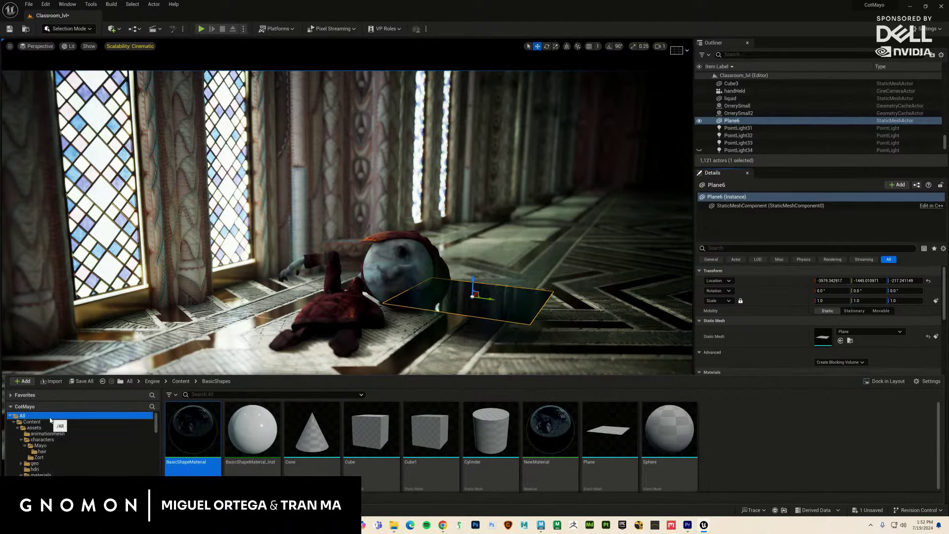
left_click(202, 395)
type("bl")
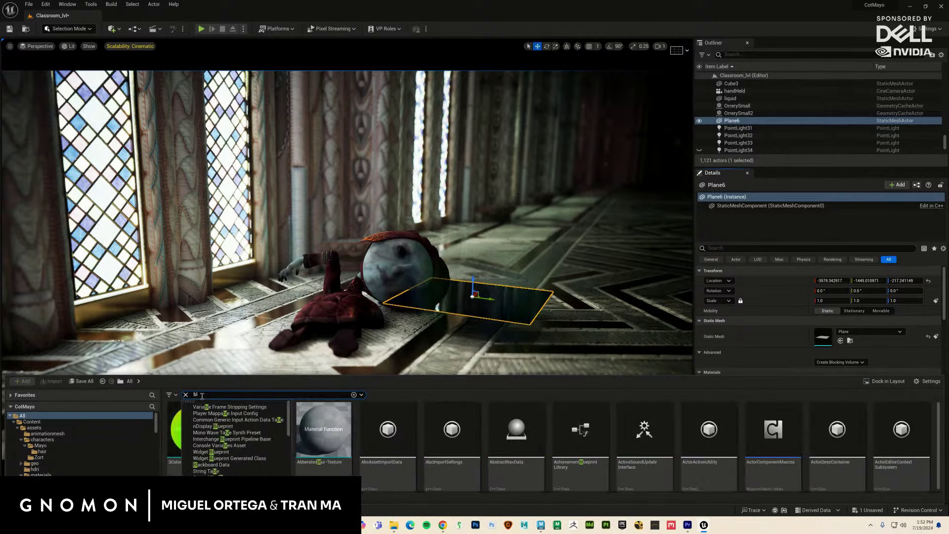
type("ack")
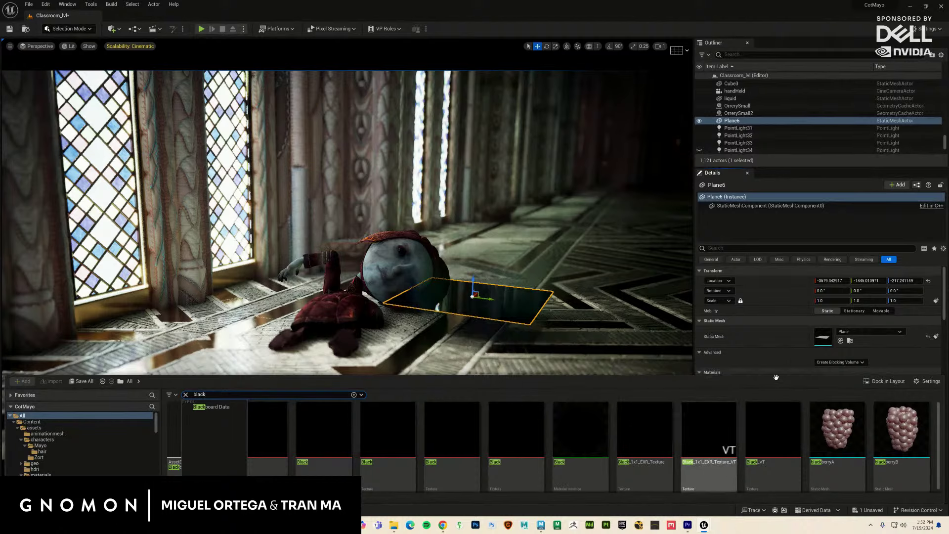
scroll(762, 350, "down", 2)
left_click_drag(581, 430, 828, 367)
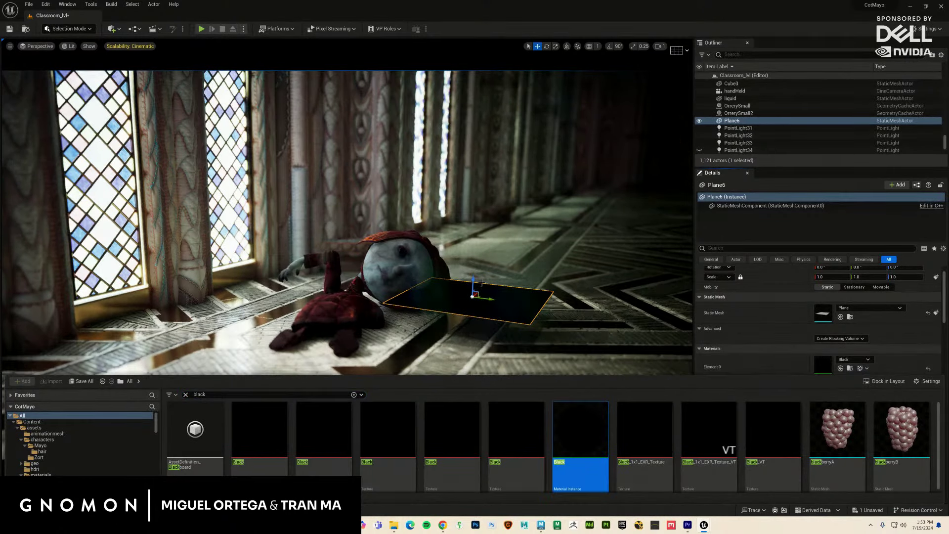
Step: Raise and rotate the plane upright beside the character, and scale it uniformly to about 3.28
mouse_move(473, 296)
left_mouse_down()
mouse_move(502, 299)
mouse_move(485, 244)
mouse_move(495, 282)
mouse_move(474, 285)
left_mouse_up()
key("e")
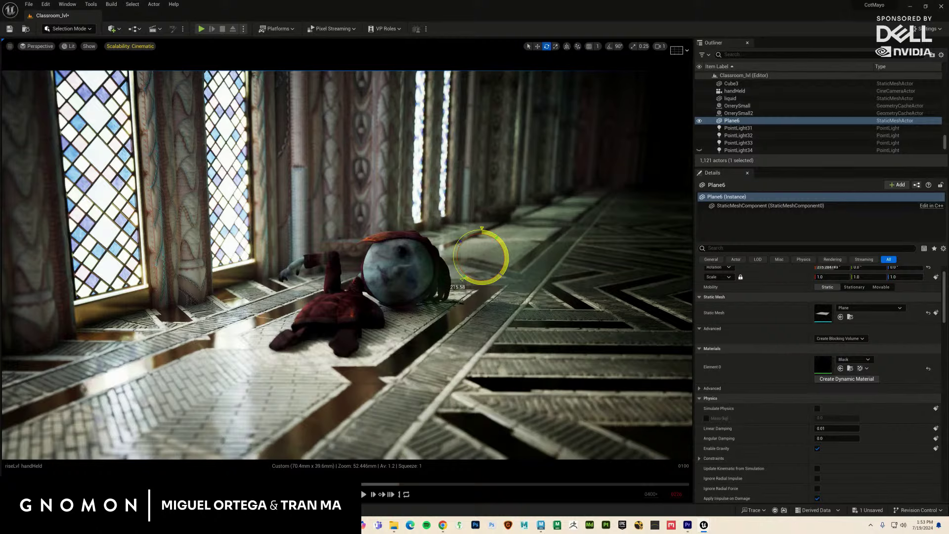
left_click_drag(455, 277, 457, 243)
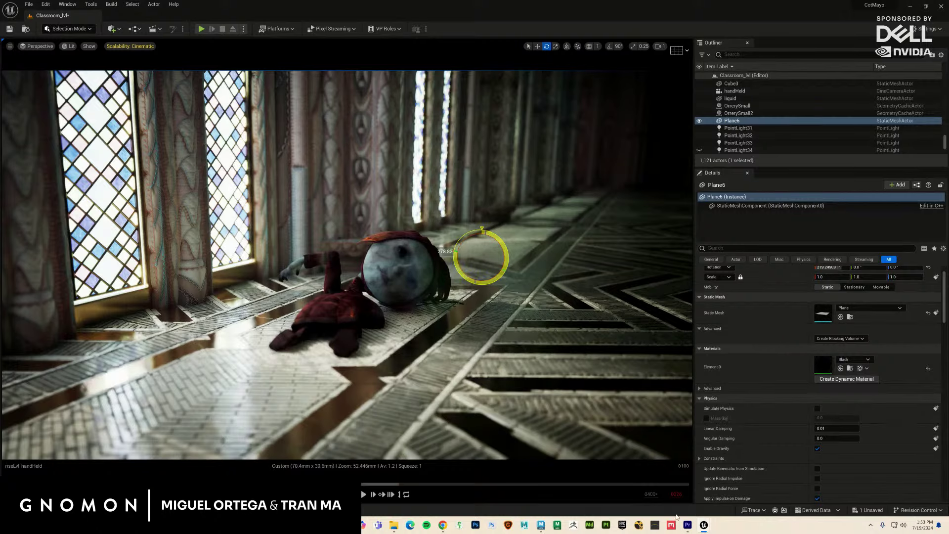
key("w")
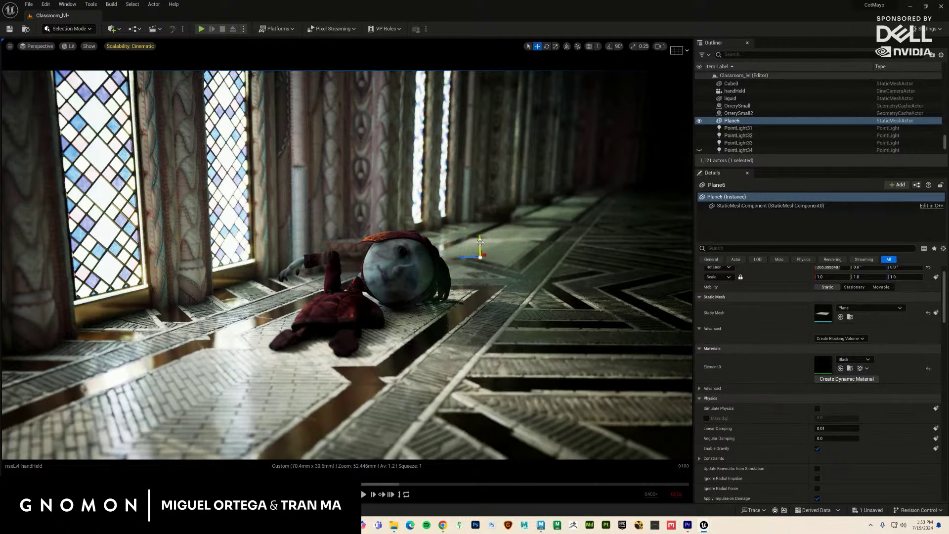
key("e")
key("r")
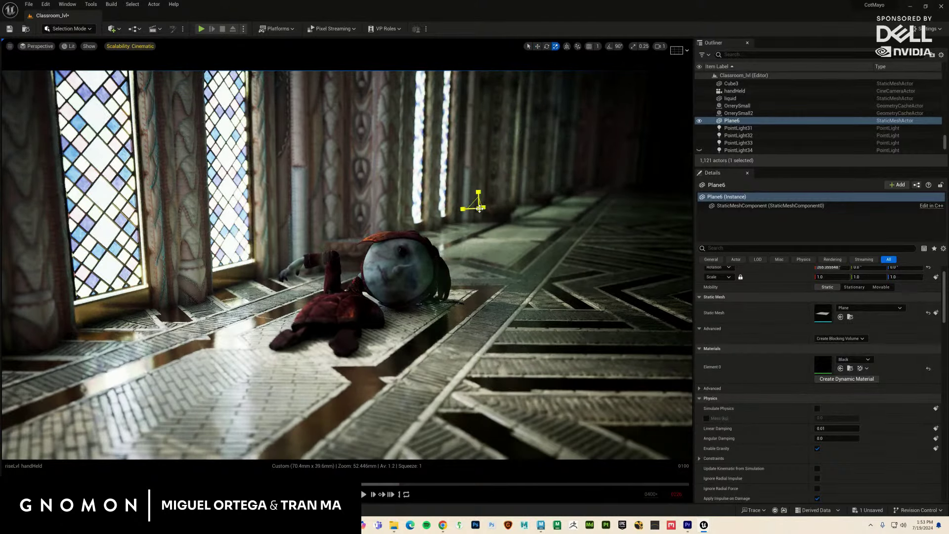
left_click_drag(478, 207, 481, 236)
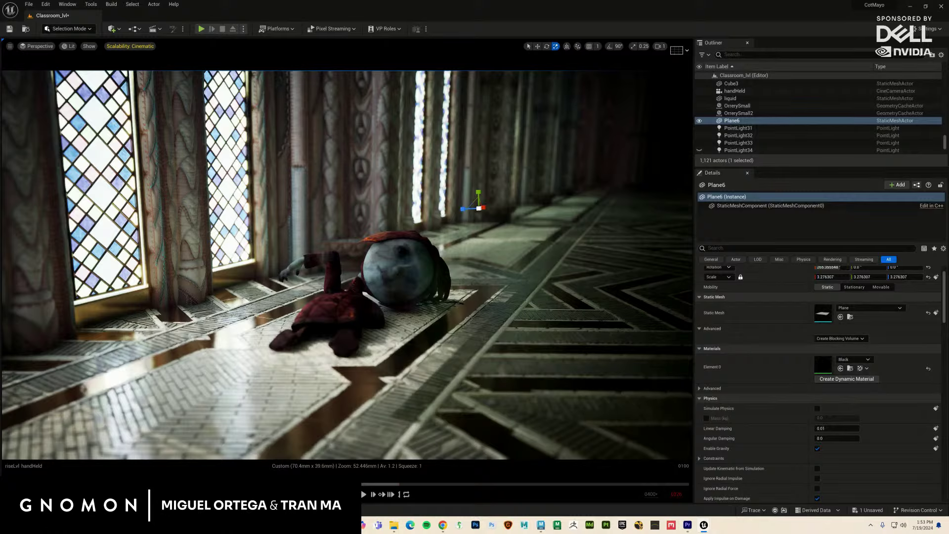
Step: Rotate the black plane nearly flat above the character and narrow its X scale to about 1.24
right_click_drag(510, 270, 435, 356)
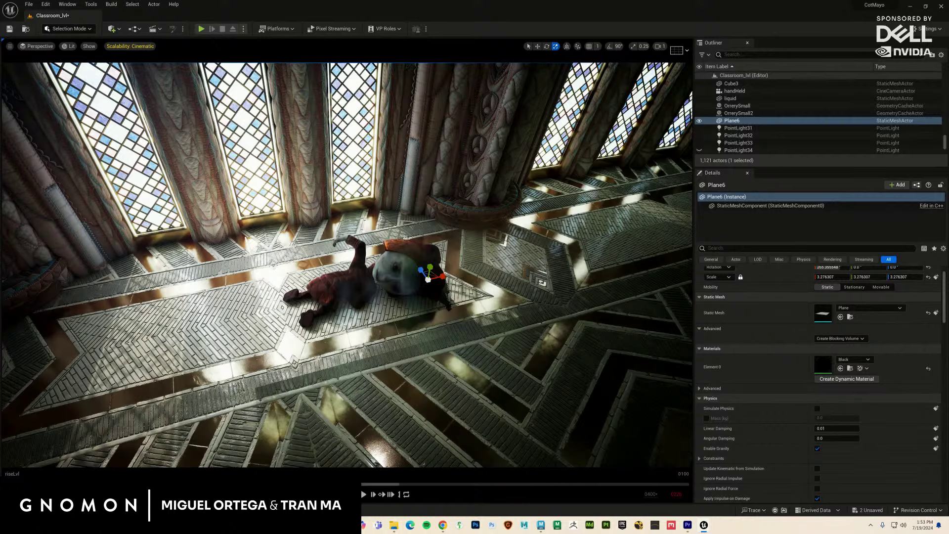
left_click_drag(428, 276, 376, 277, "alt")
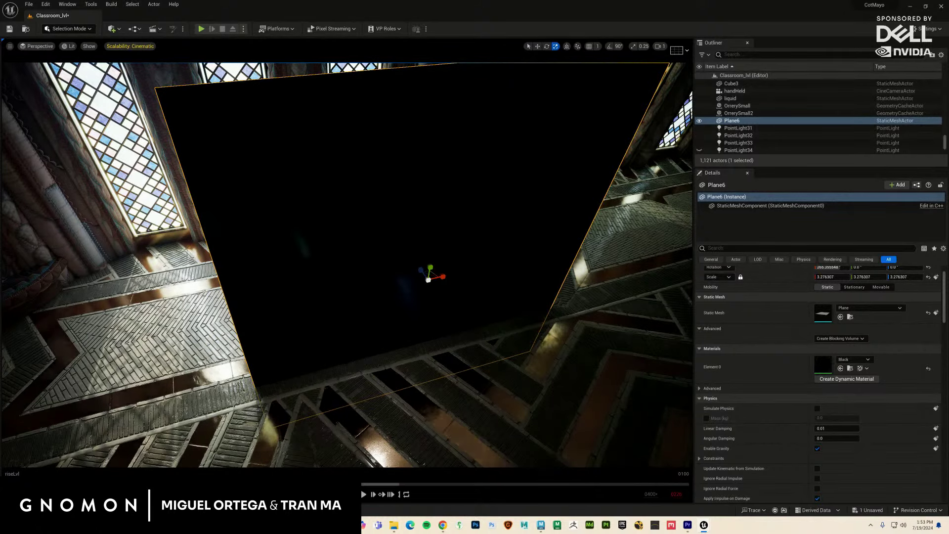
right_click_drag(589, 304, 461, 221)
key("e")
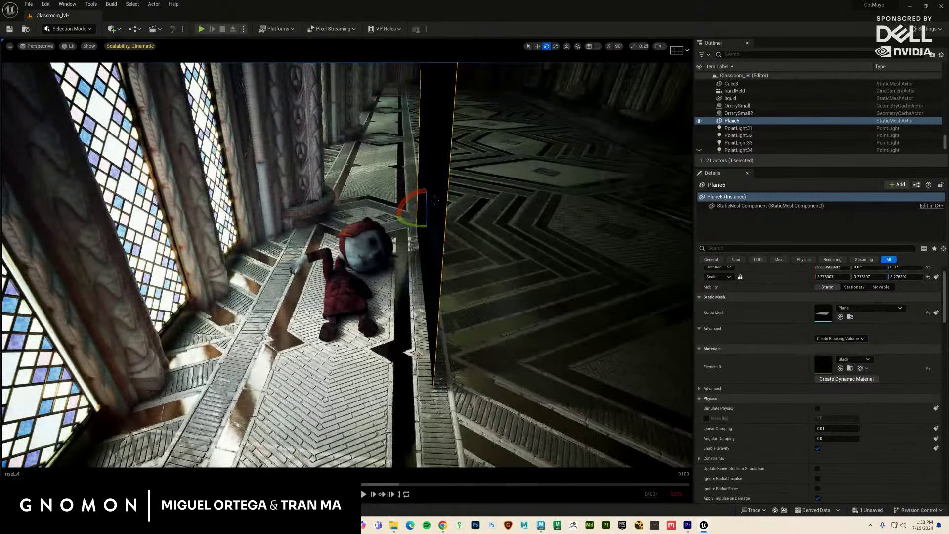
left_click_drag(419, 218, 329, 305)
key("w")
right_click_drag(425, 231, 459, 172)
key("e")
key("r")
left_click_drag(459, 172, 434, 170)
key("e")
key("r")
key("w")
right_click_drag(434, 171, 397, 198)
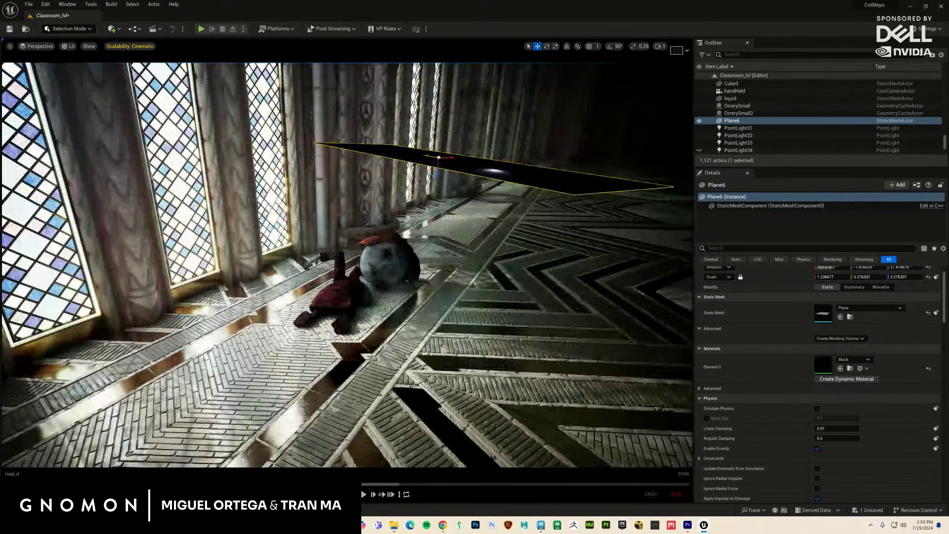
Step: Tilt the black plane down on its far side and lower it slightly within the handHeld camera framing
key("e")
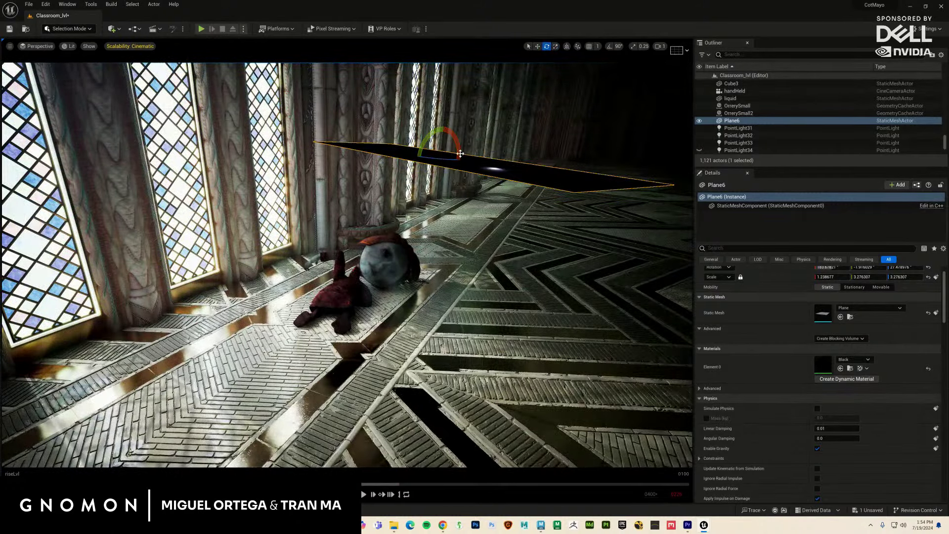
left_click_drag(452, 150, 458, 159)
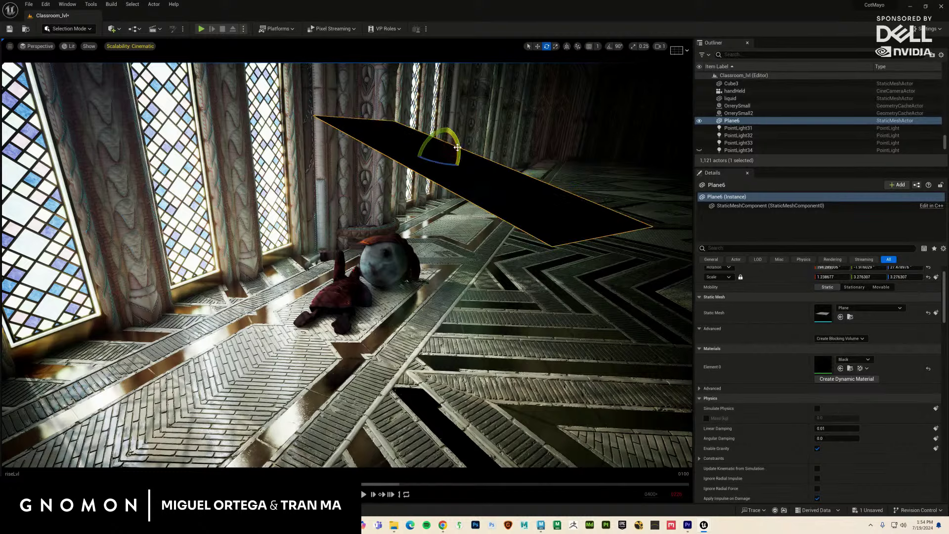
key("r")
key("w")
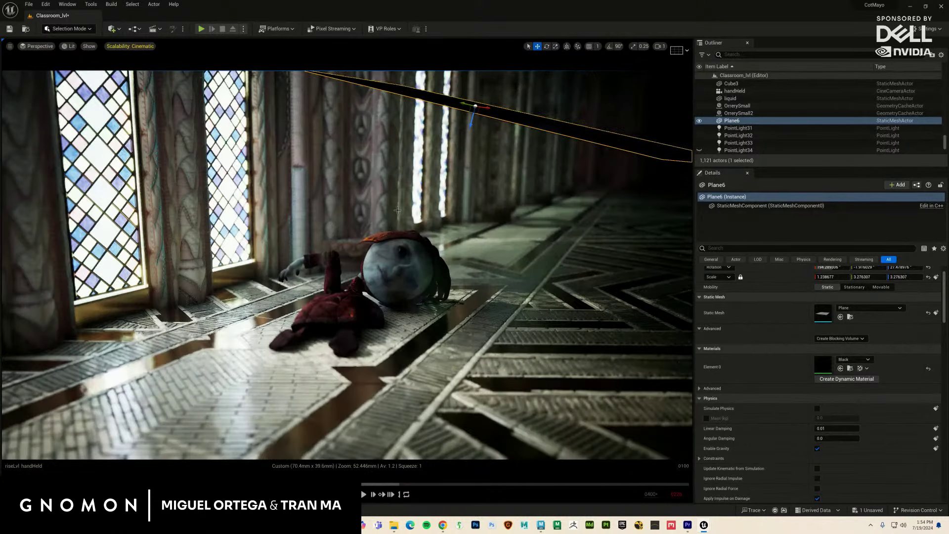
left_click_drag(475, 132, 430, 141)
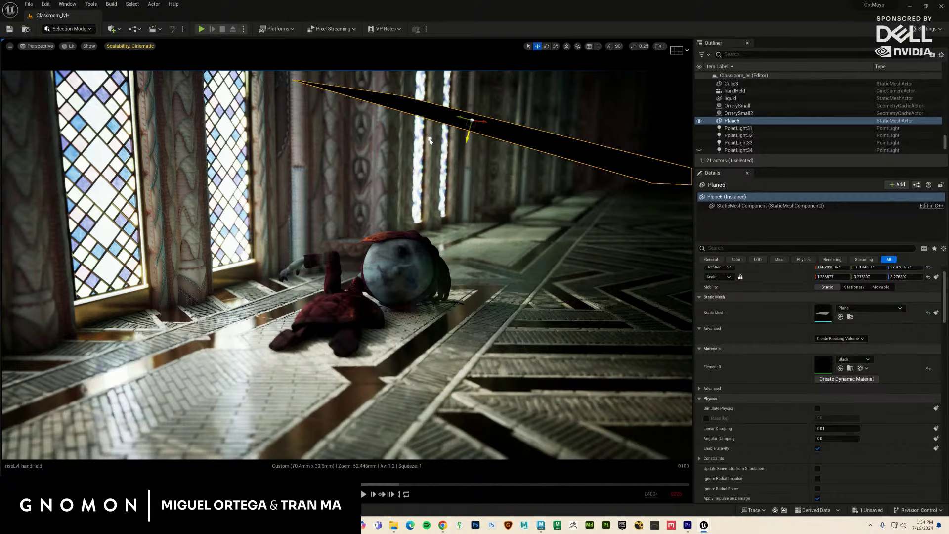
Step: Filter the black plane's properties by "ren" and try toggling its Visible and Actor Hidden In Game options
left_click(746, 249)
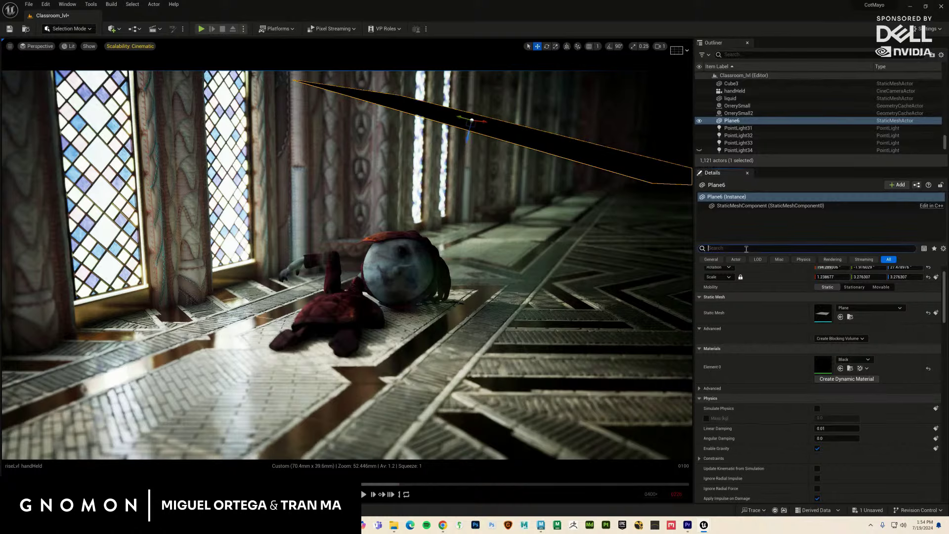
type("re")
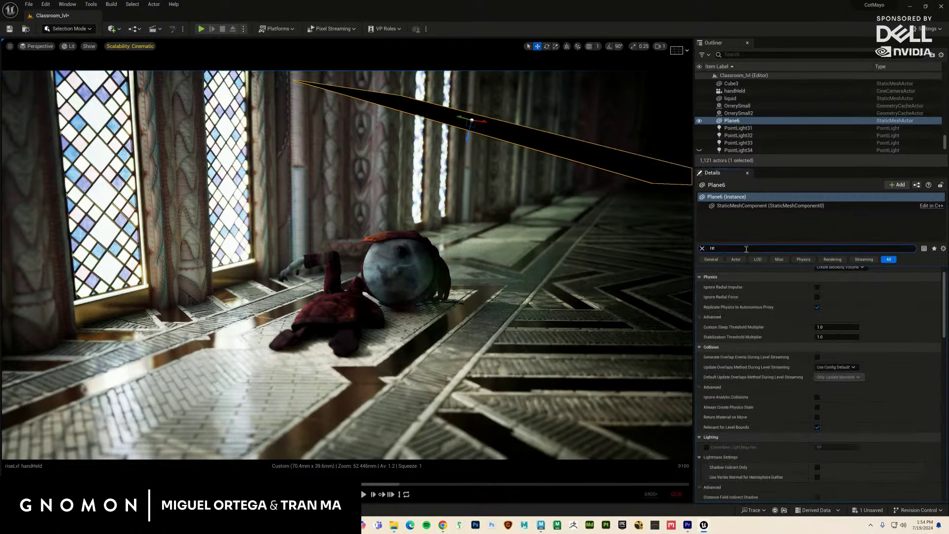
type("n")
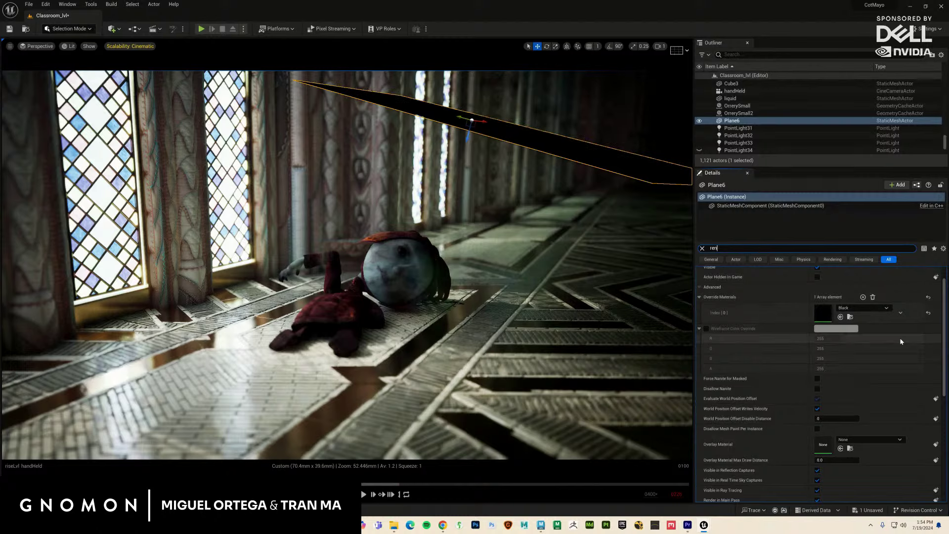
left_click(816, 277)
left_click(817, 277)
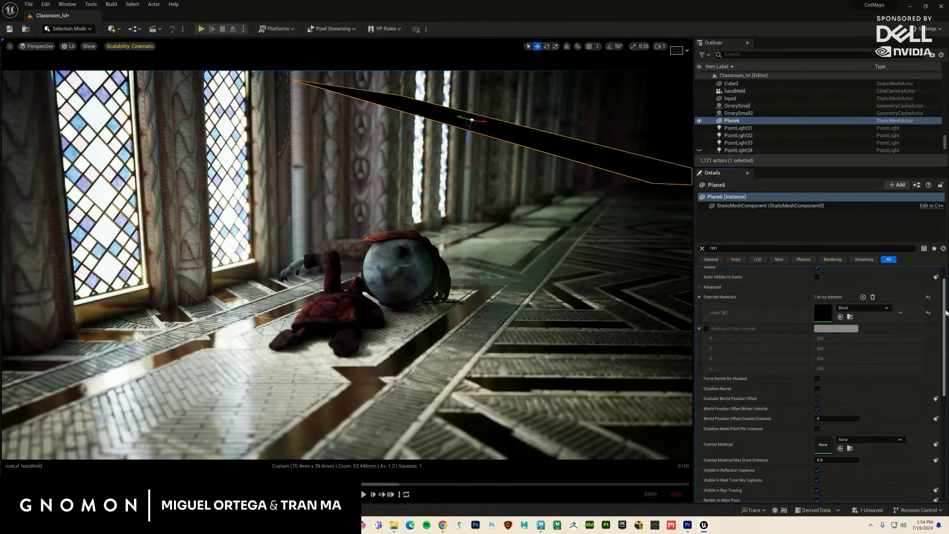
scroll(943, 296, "up", 1)
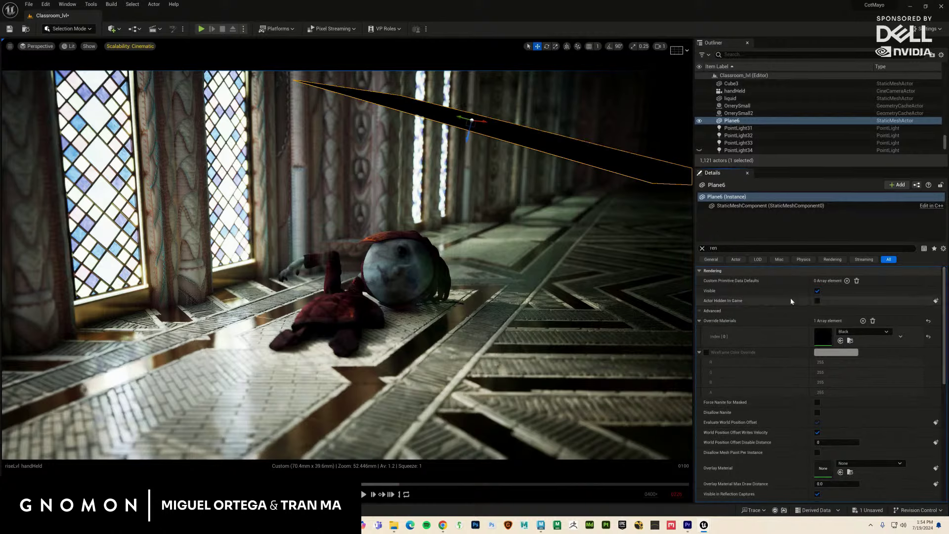
left_click(817, 291)
left_click(816, 292)
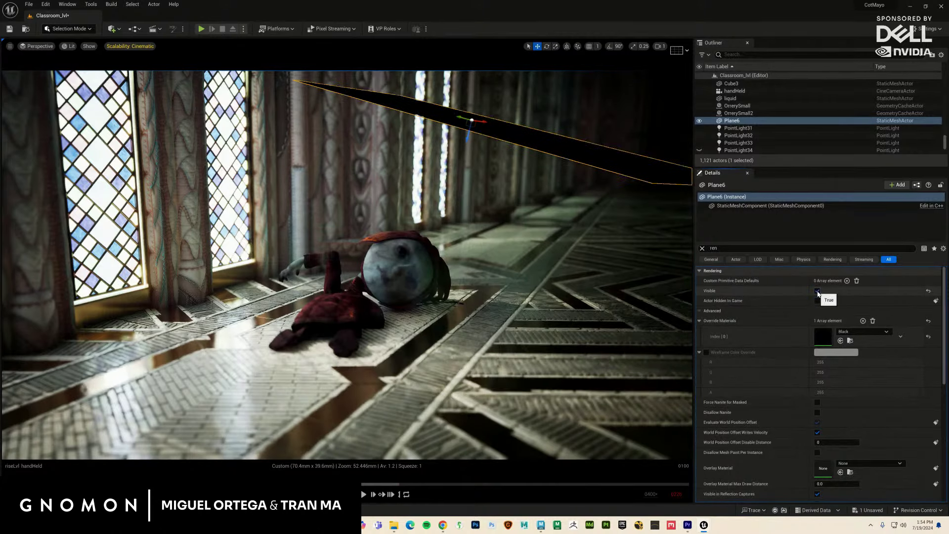
left_click(817, 300)
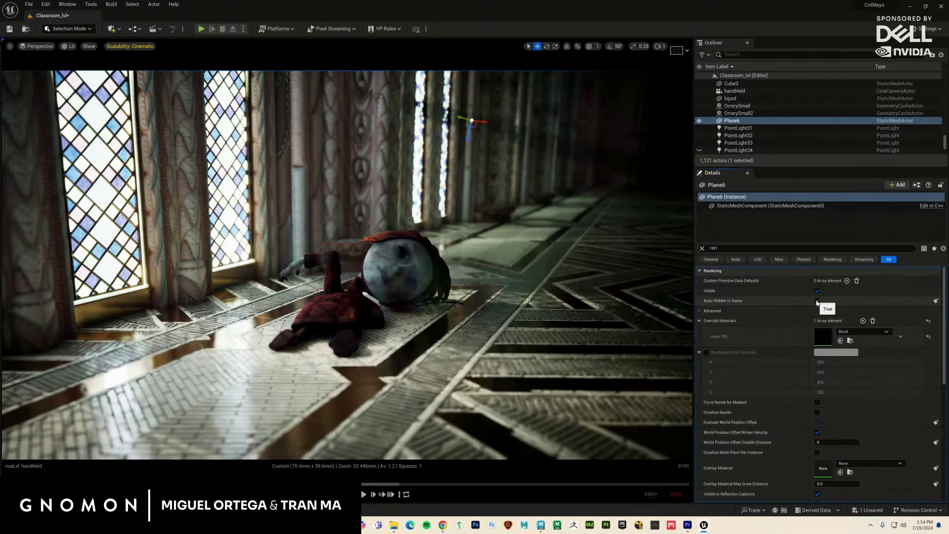
left_click(817, 300)
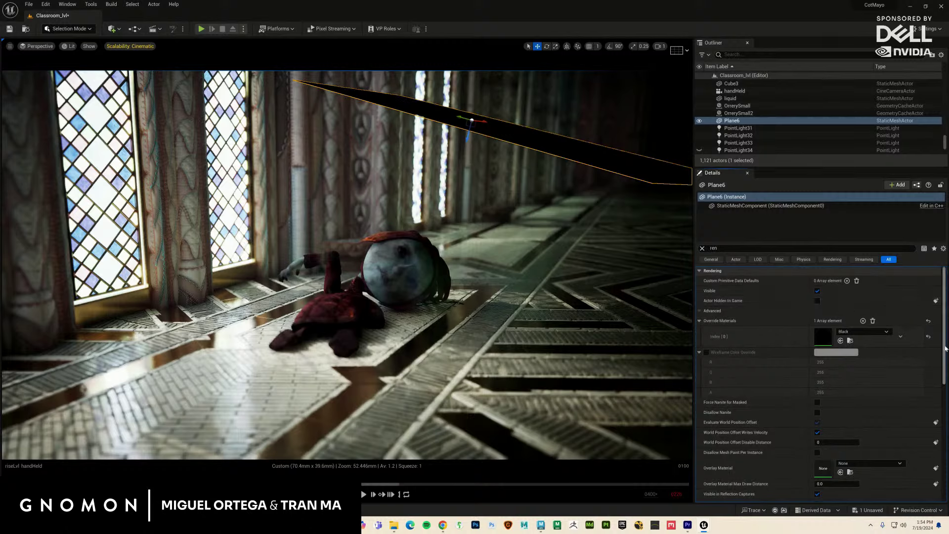
Step: Try toggling Visible in Scene Capture Only and Hidden in Scene Capture in the plane's rendering options
left_click_drag(945, 349, 944, 410)
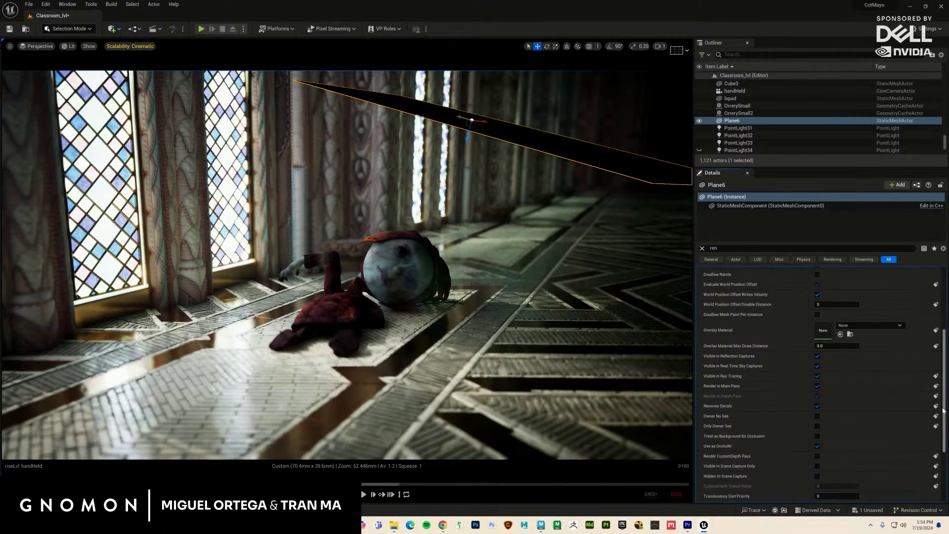
left_click_drag(943, 410, 939, 428)
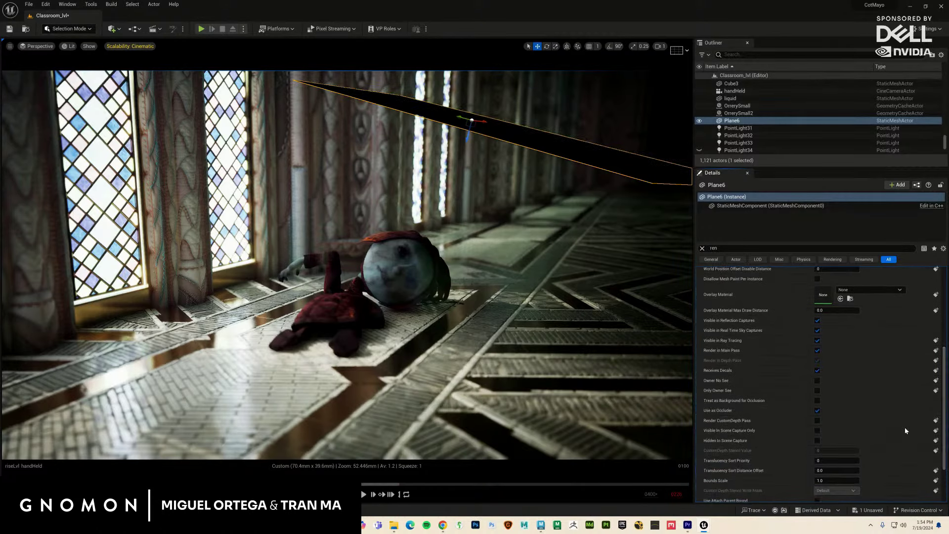
left_click(817, 430)
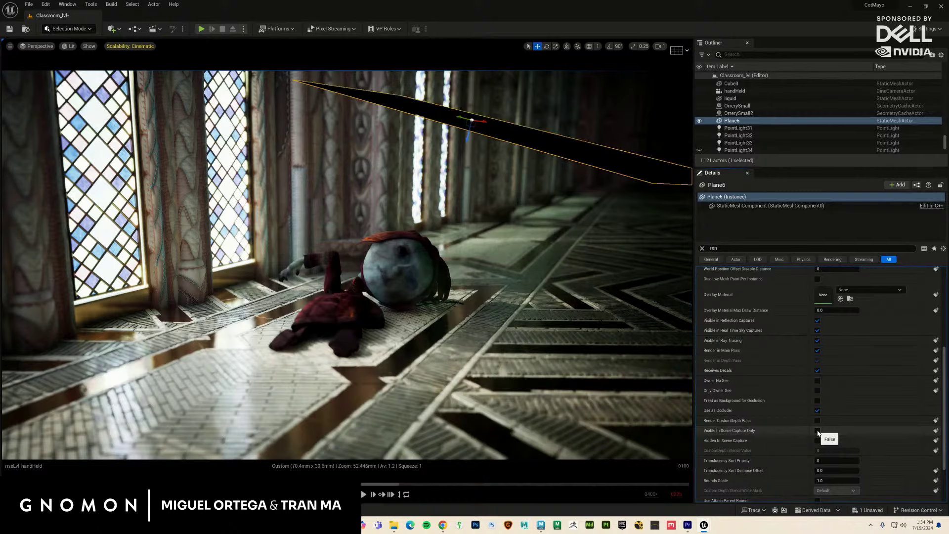
left_click(817, 430)
left_click(818, 440)
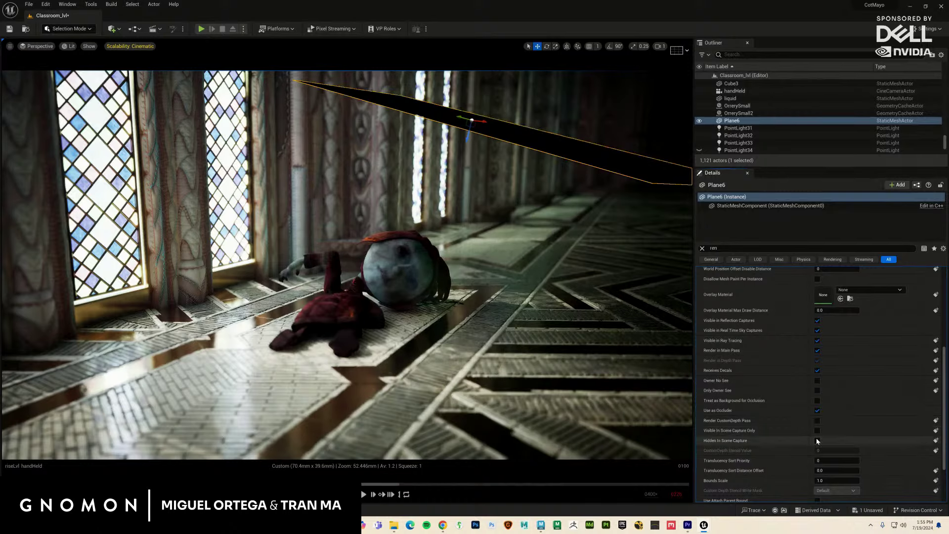
left_click(817, 440)
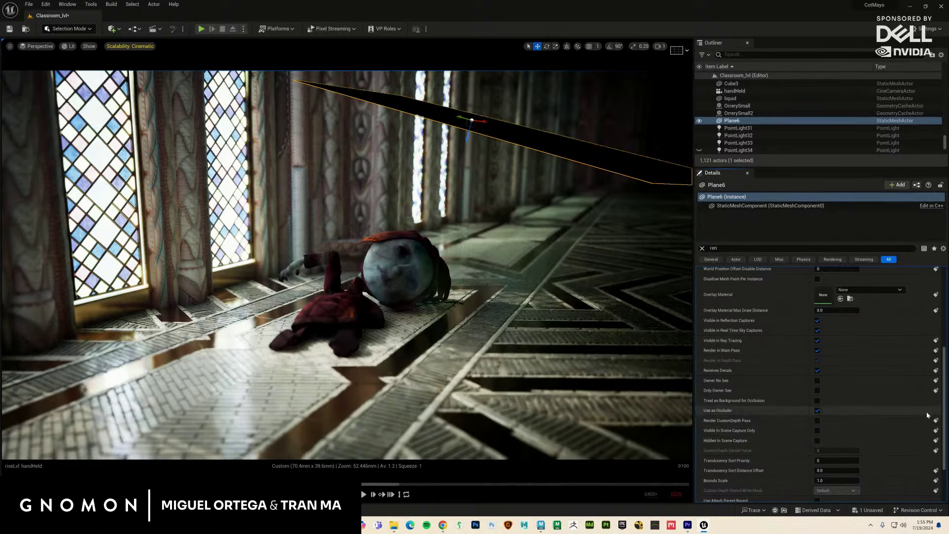
left_click_drag(942, 405, 944, 428)
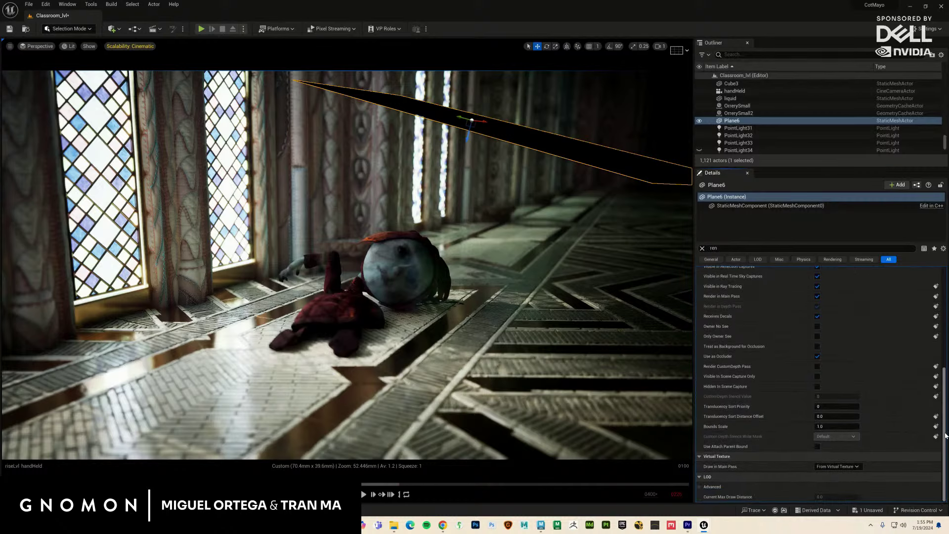
left_click_drag(944, 434, 943, 402)
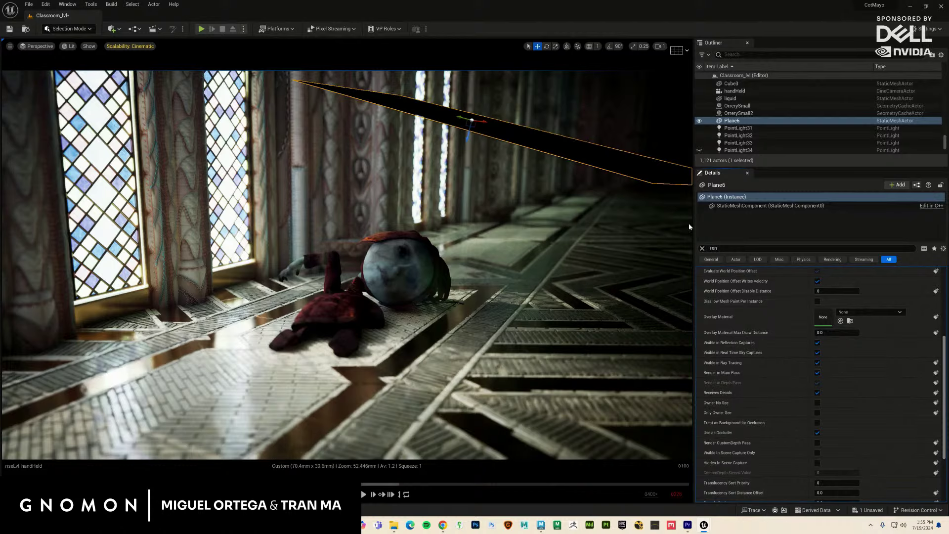
Step: Toggle the plane's visibility in the level to compare the character's lighting with and without it
left_click(699, 121)
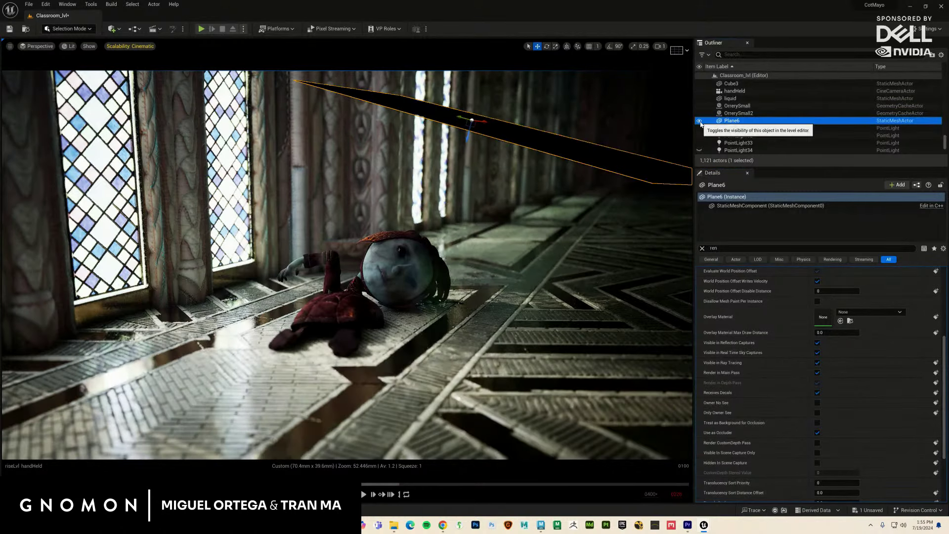
left_click(700, 123)
left_click(700, 123)
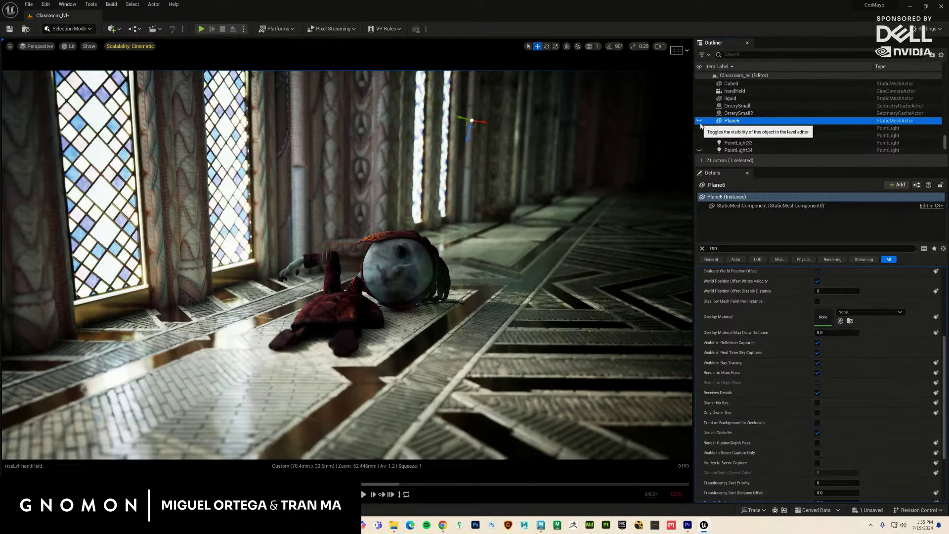
left_click(700, 124)
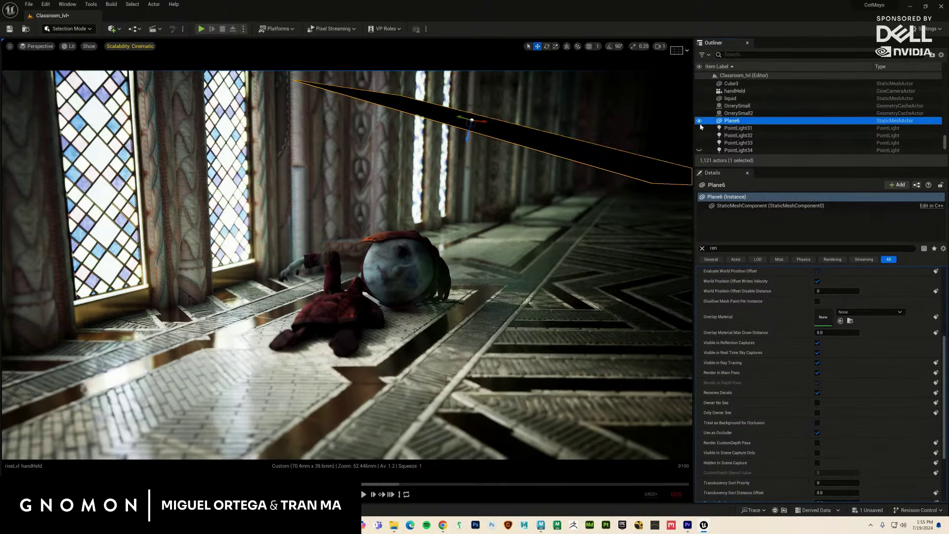
Step: Play the shot until the character stands, and raise the black plane toward the top of the handHeld camera framing
key("space")
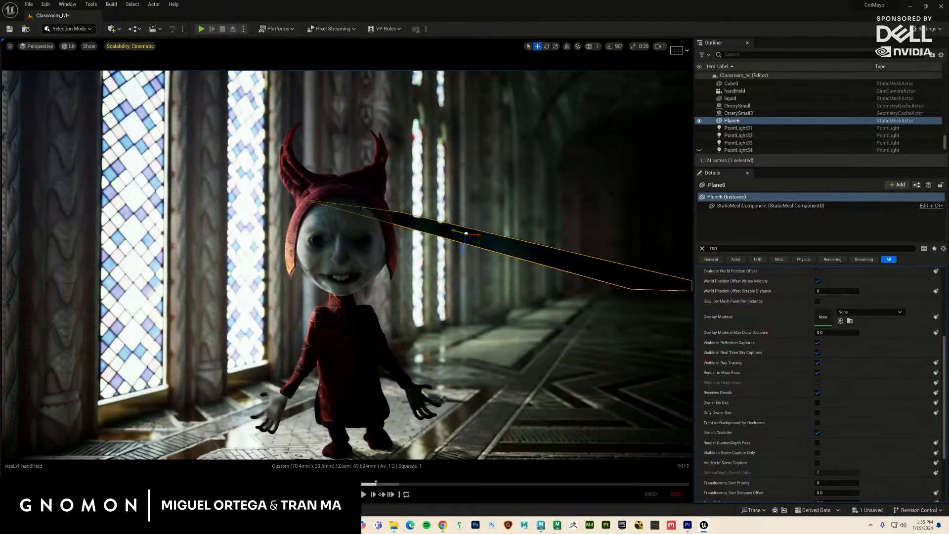
right_click_drag(643, 297, 498, 333)
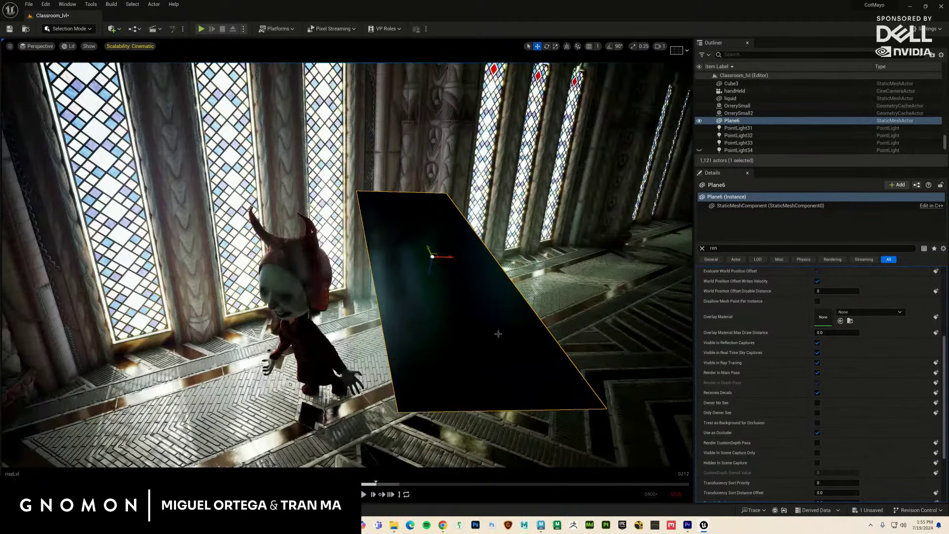
left_click_drag(432, 257, 463, 150)
key("e")
key("r")
key("w")
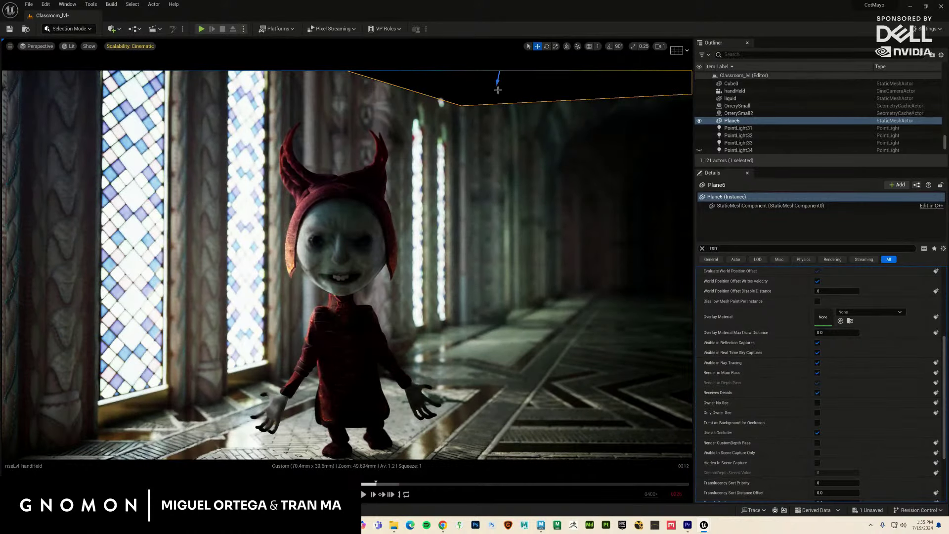
left_click_drag(498, 90, 499, 77)
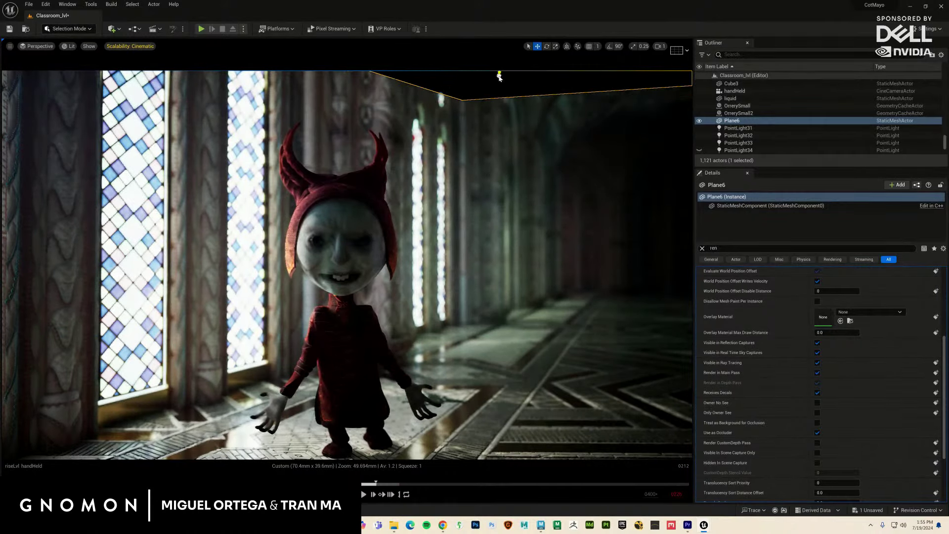
Step: Replay the shot, compare it with the black plane hidden, and delete the plane from the level
key("space")
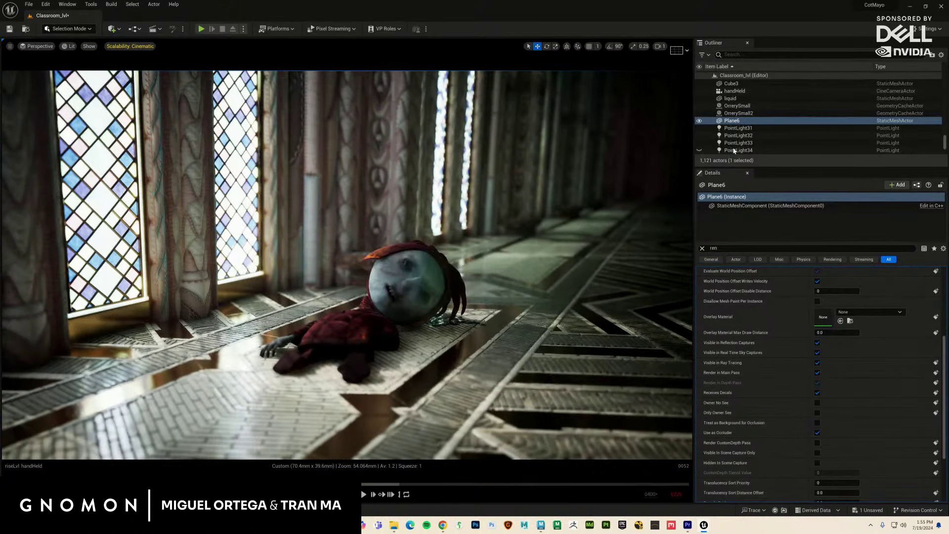
left_click(699, 121)
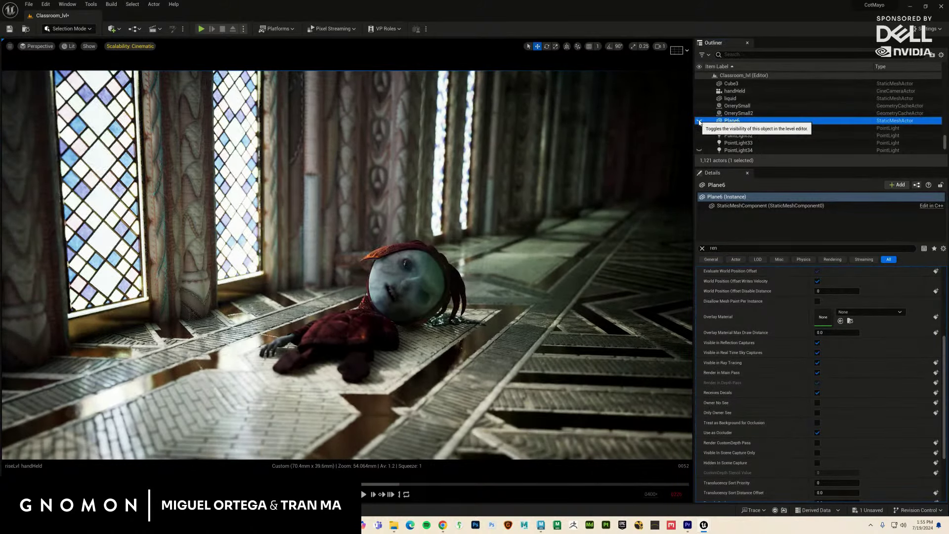
left_click(735, 128)
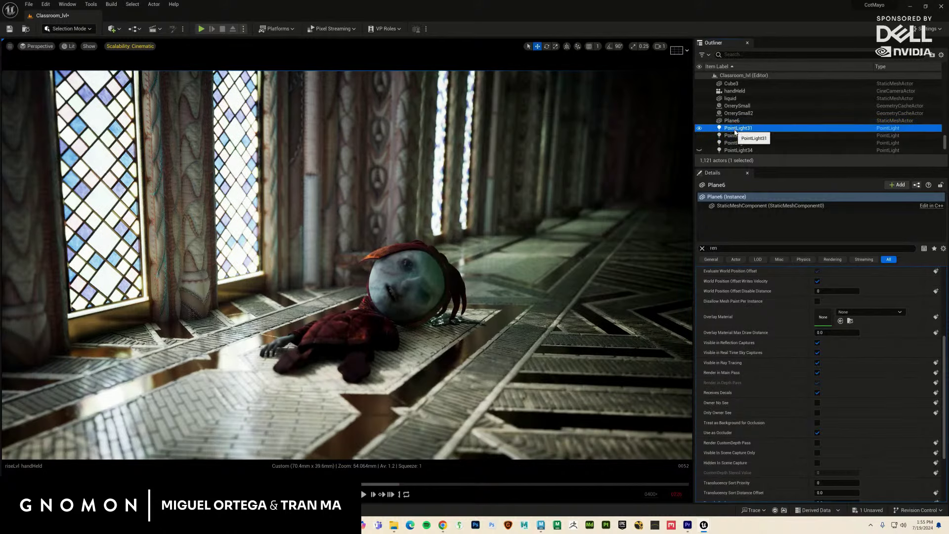
left_click(735, 121)
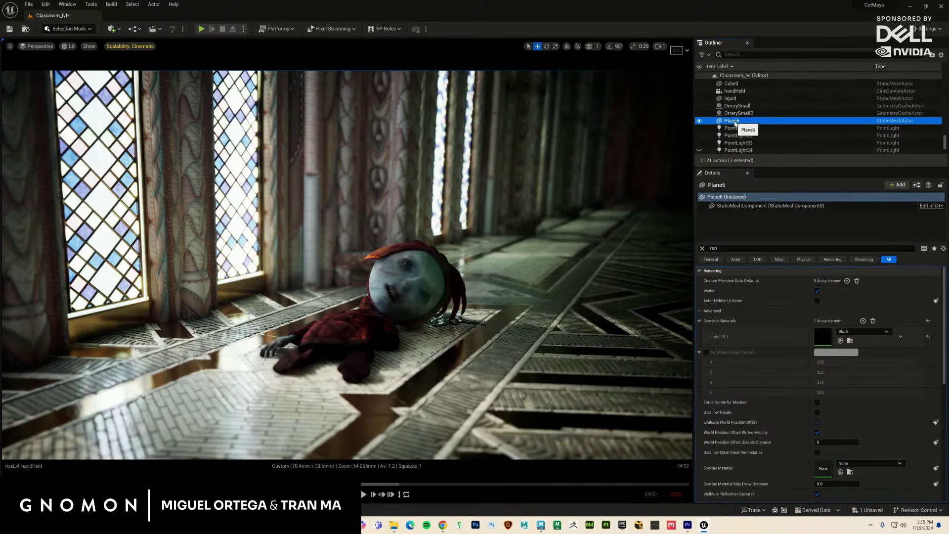
key("Delete")
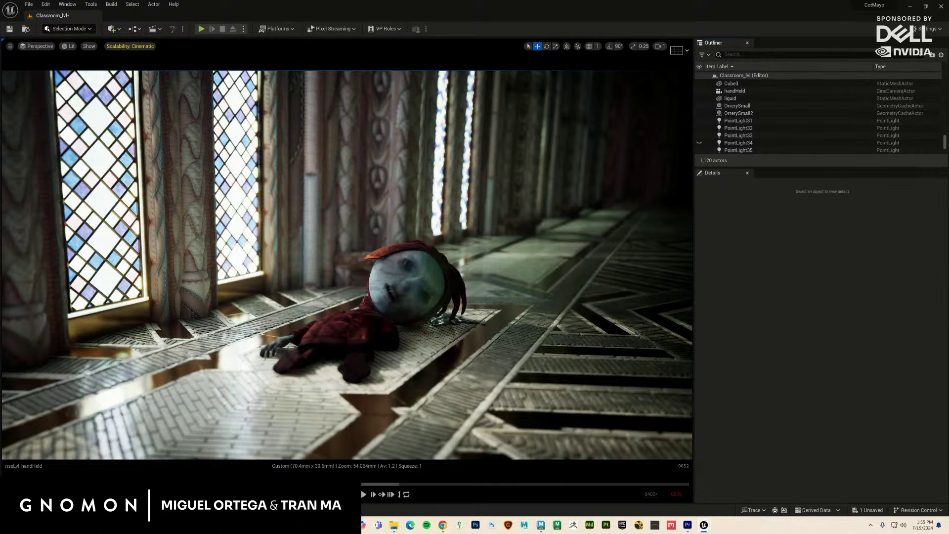
Step: Play back the shot without the plane and save the Classroom_lvl level
key("space")
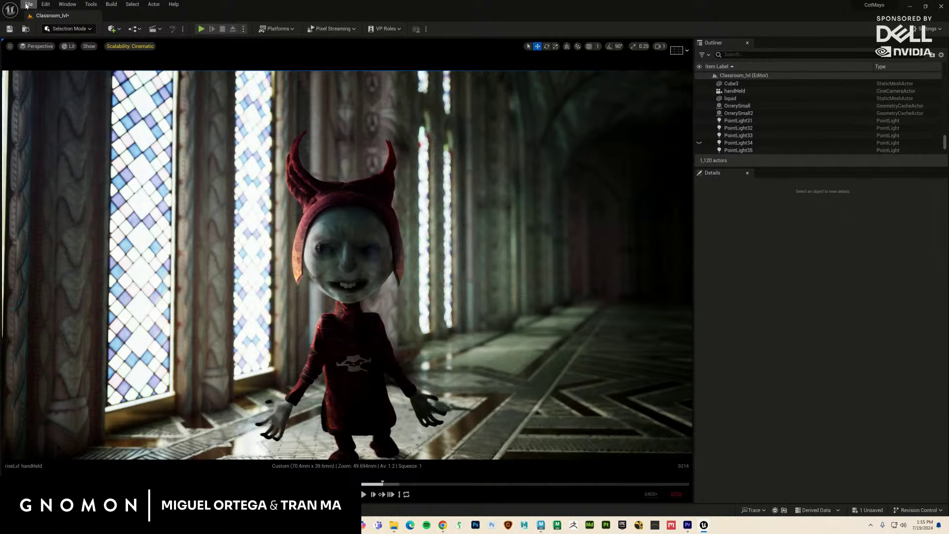
left_click(29, 4)
left_click(60, 97)
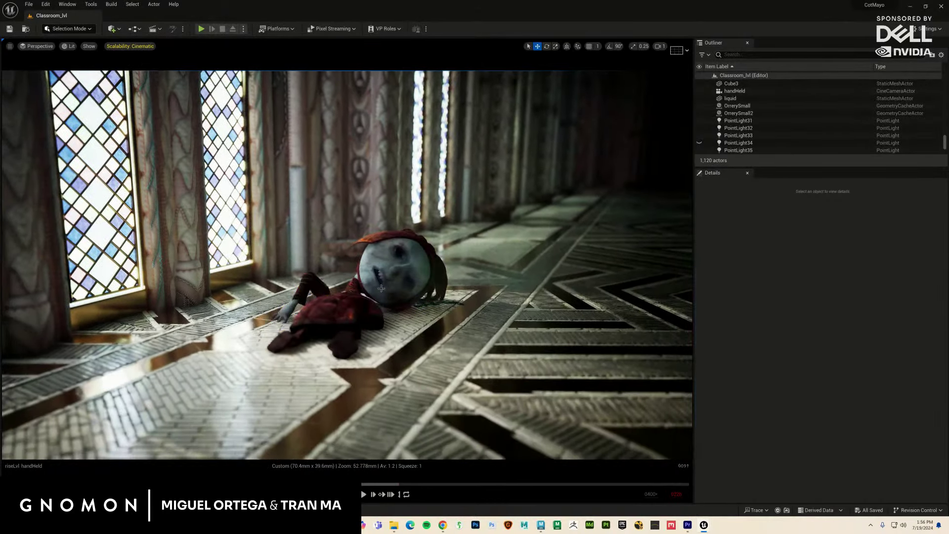
Step: Assign the zort_teethDead material to Element 3 of the risethree character, clearing the property filter
left_click(375, 289)
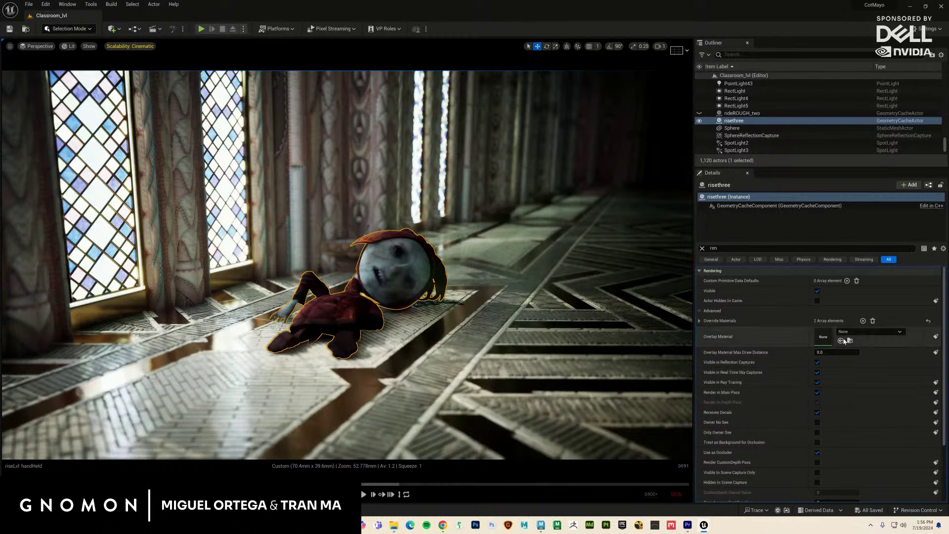
left_click(702, 248)
left_click(851, 419)
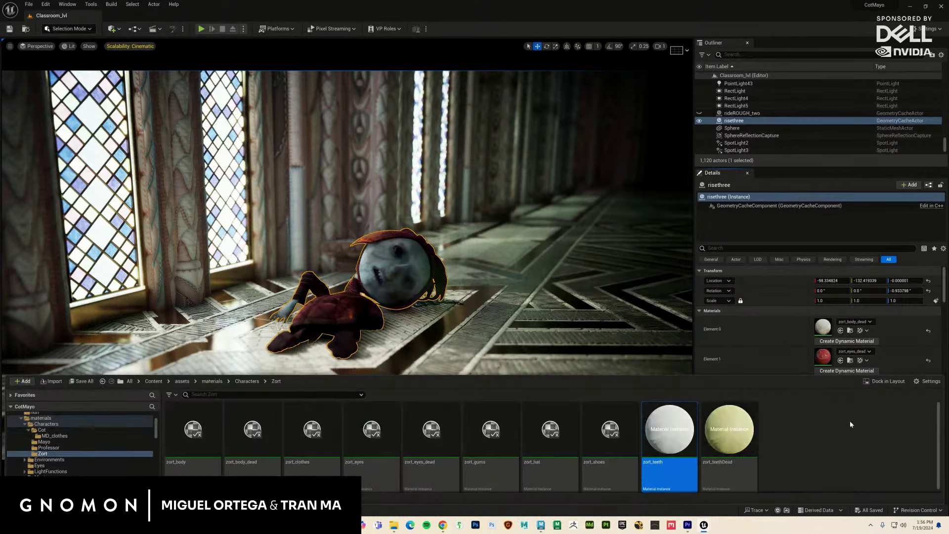
scroll(789, 338, "down", 2)
scroll(789, 339, "down", 1)
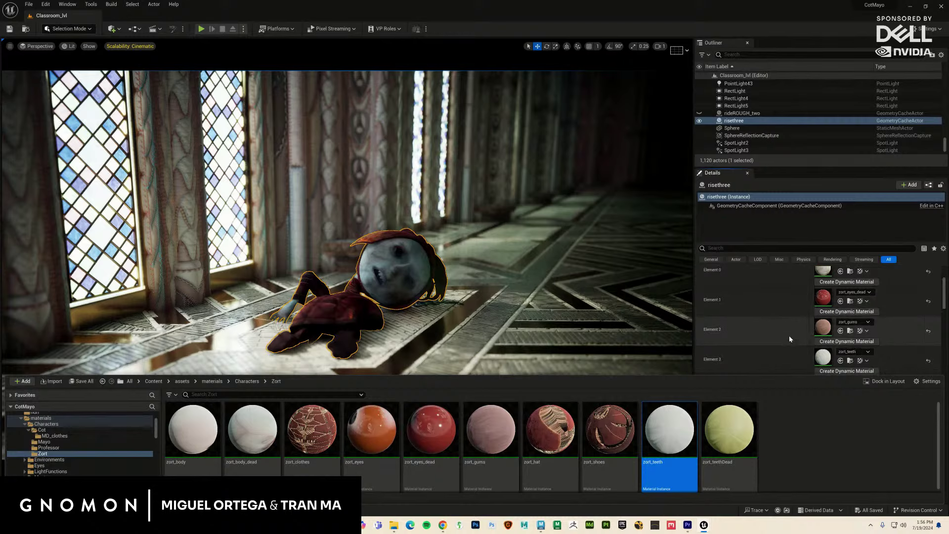
left_click_drag(729, 429, 823, 361)
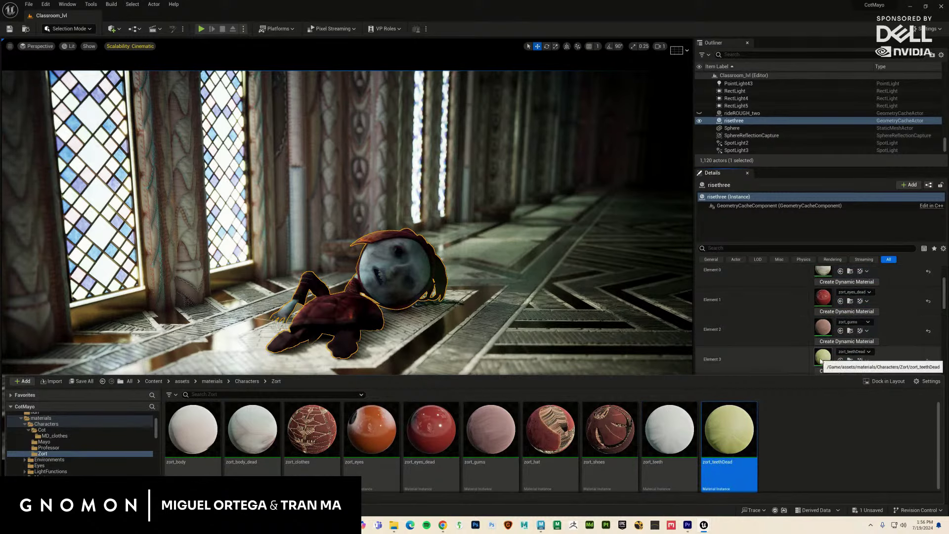
left_click(345, 319)
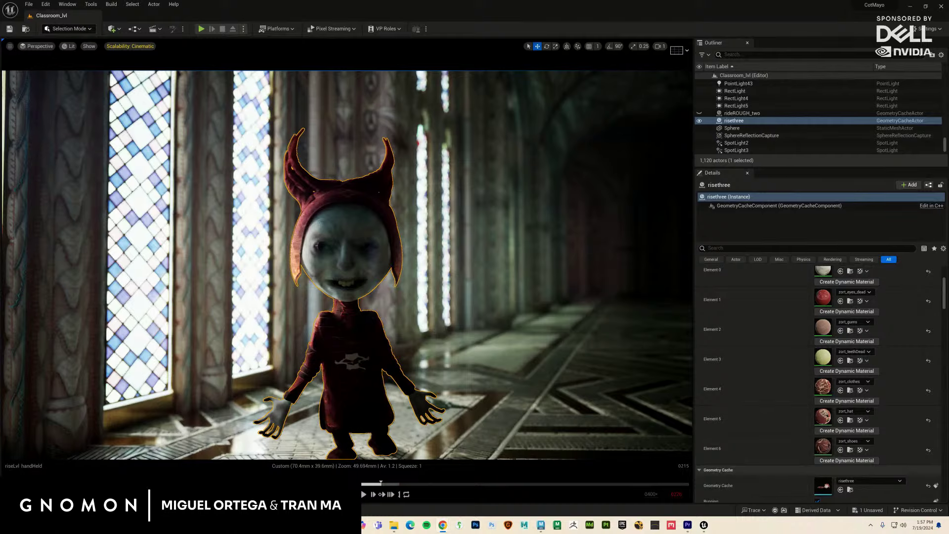
Step: Switch to the browser showing The Voice in the Hollow image results and move its window over the viewport
key("alt+Tab")
left_click_drag(643, 252, 352, 234)
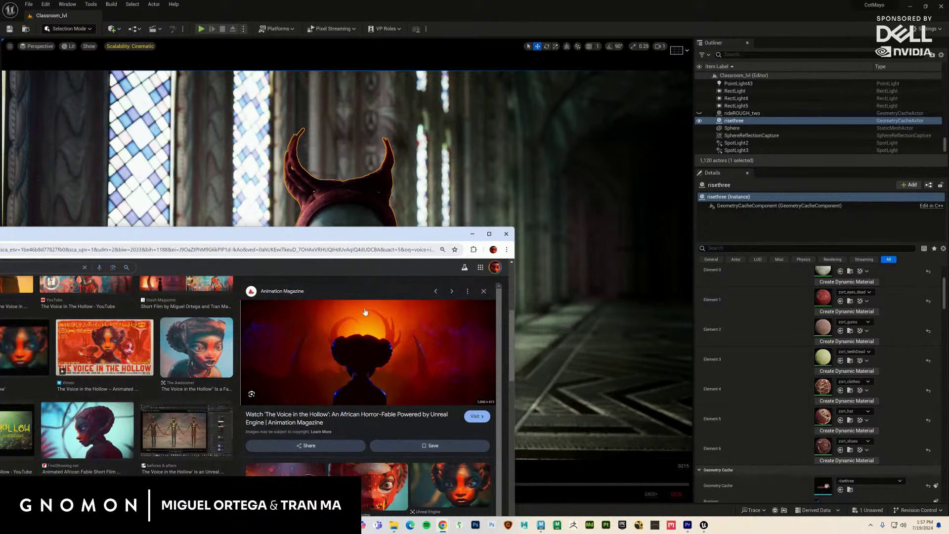
Step: Close the image results window, replay the rise shot with the new teeth material, and save the Classroom_lvl level
left_click(505, 235)
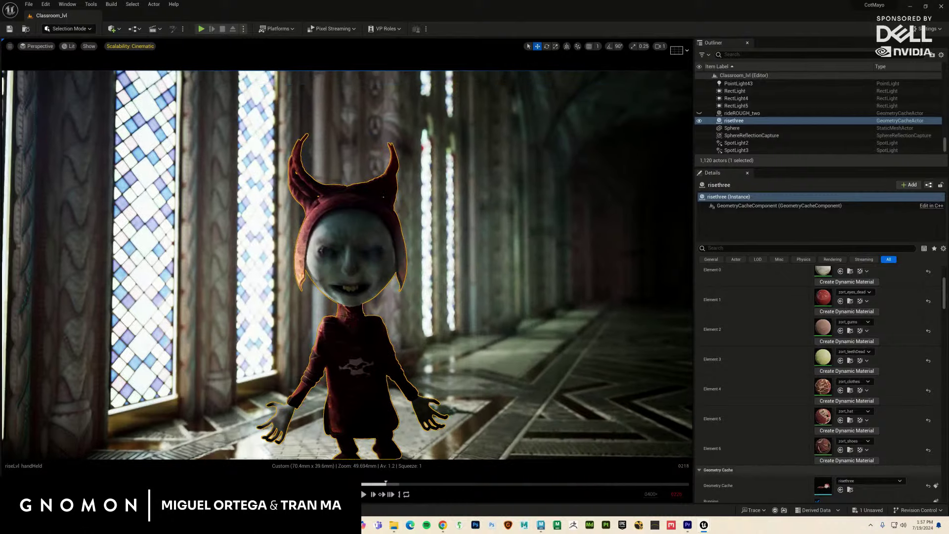
key("space")
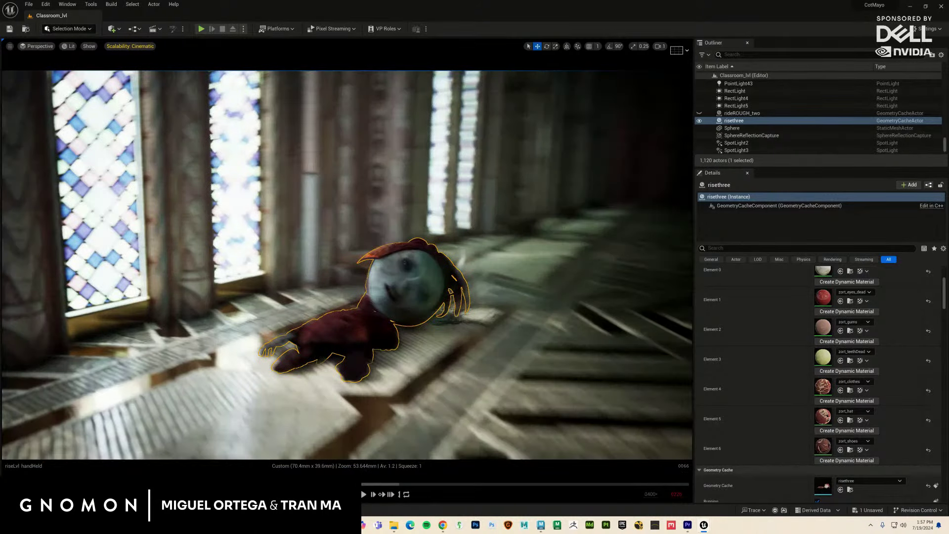
key("space")
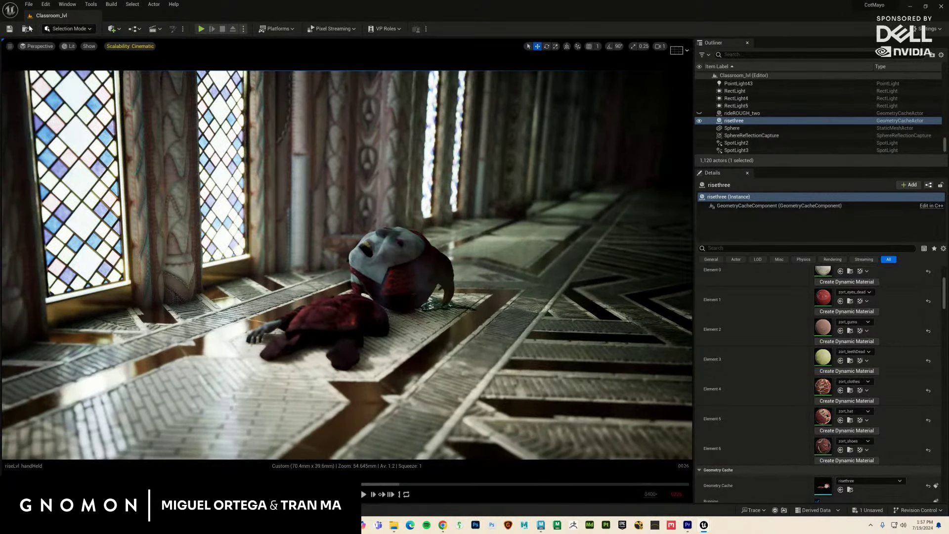
left_click(29, 4)
left_click(89, 105)
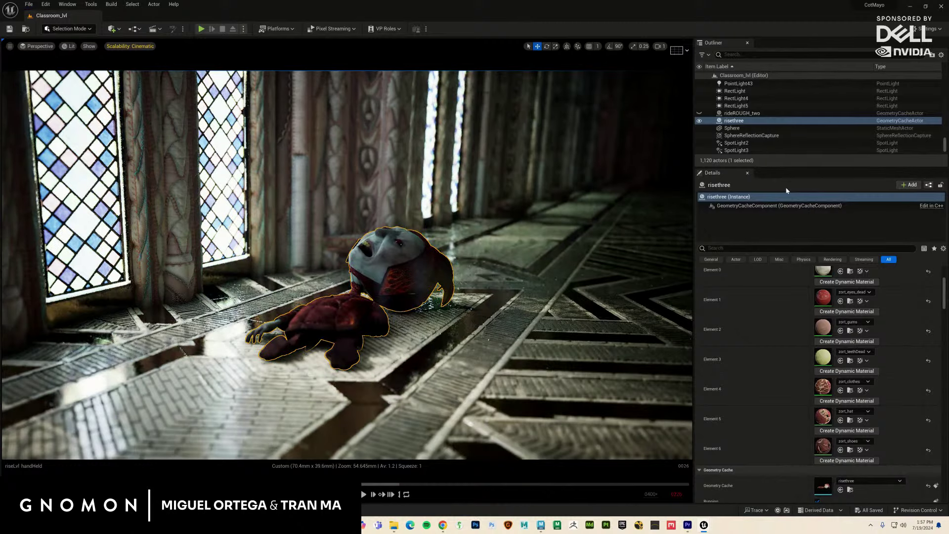
key("space")
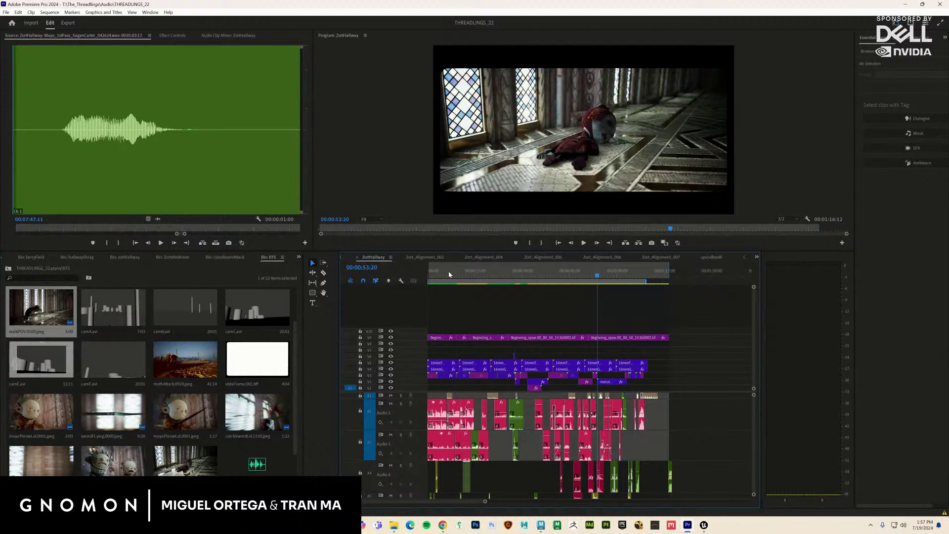
Step: Switch to Premiere Pro and review the ZortHallway sequence with its lower audio tracks, replaying the section around 00:00:36
left_click_drag(449, 273, 558, 276)
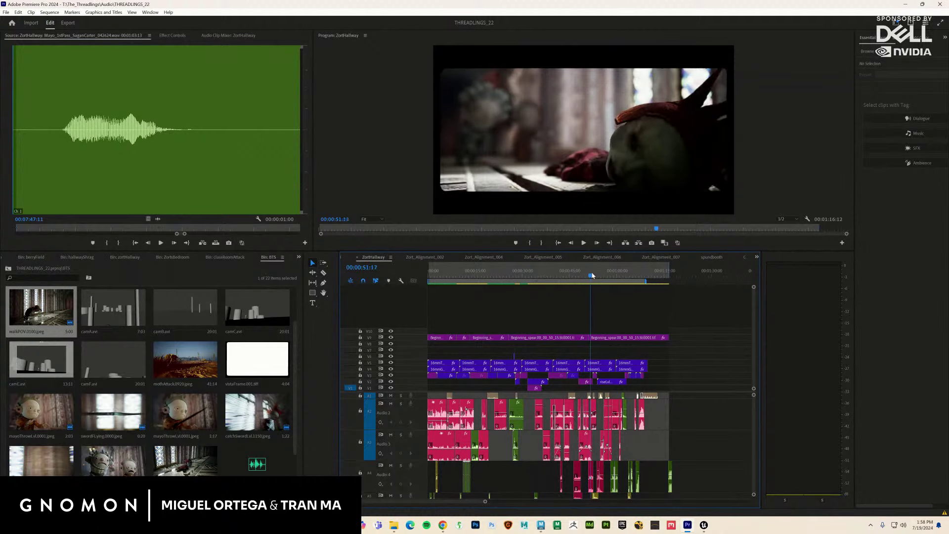
left_click_drag(546, 275, 521, 276)
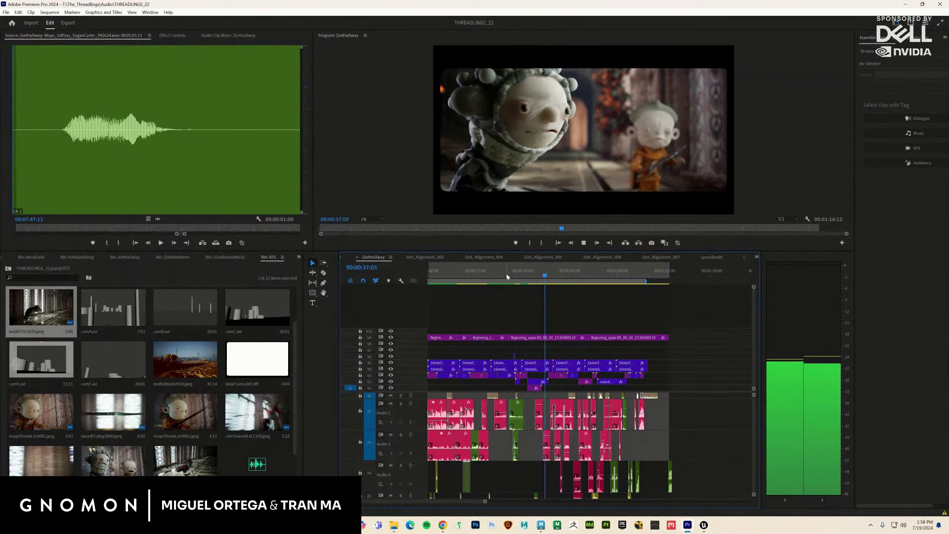
key("space")
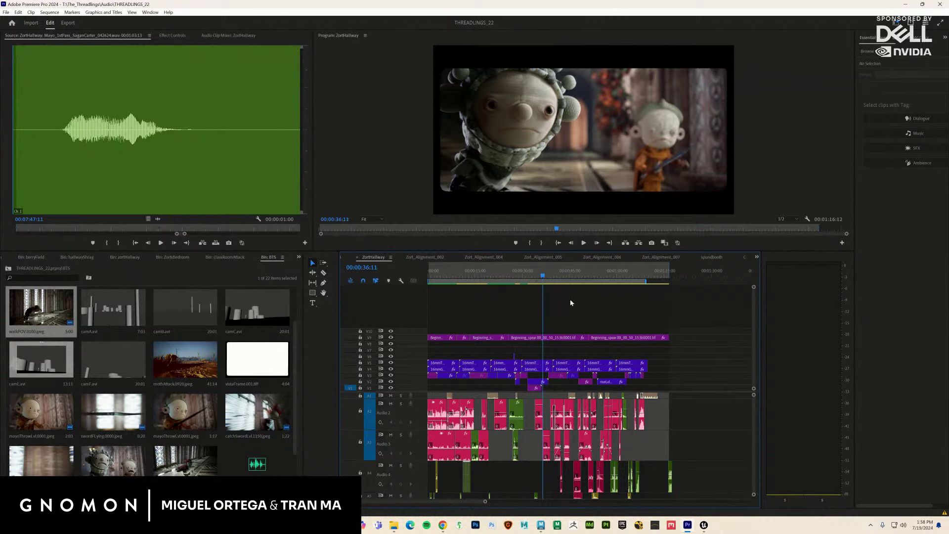
scroll(755, 435, "down", 5)
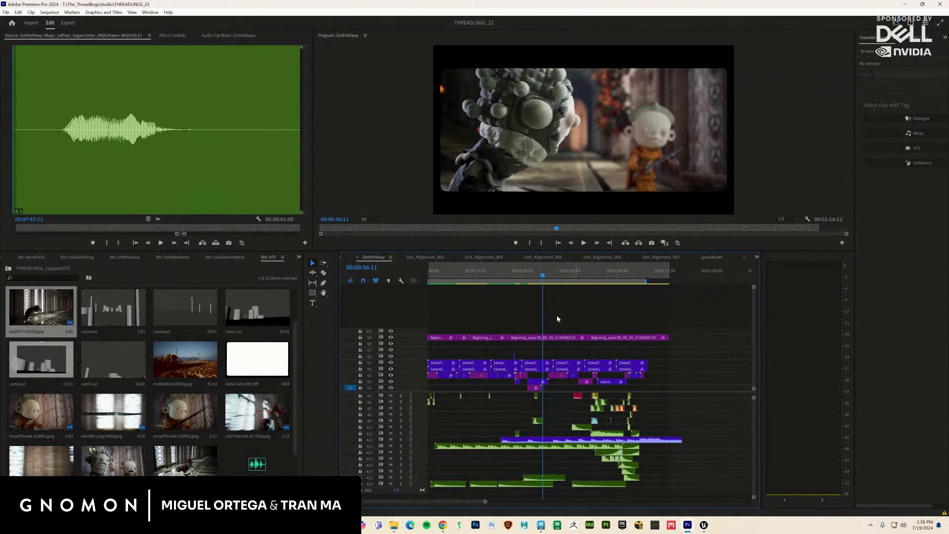
left_click_drag(535, 280, 516, 283)
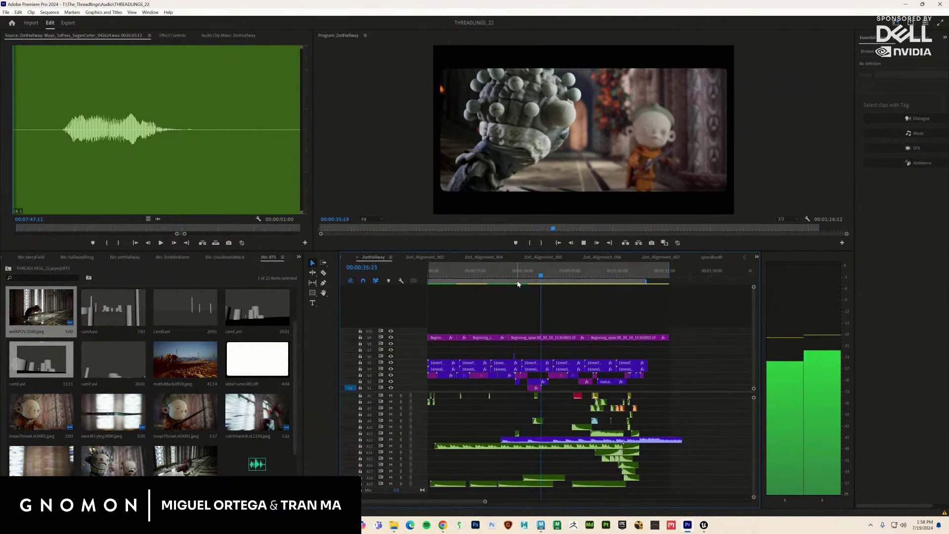
key("space")
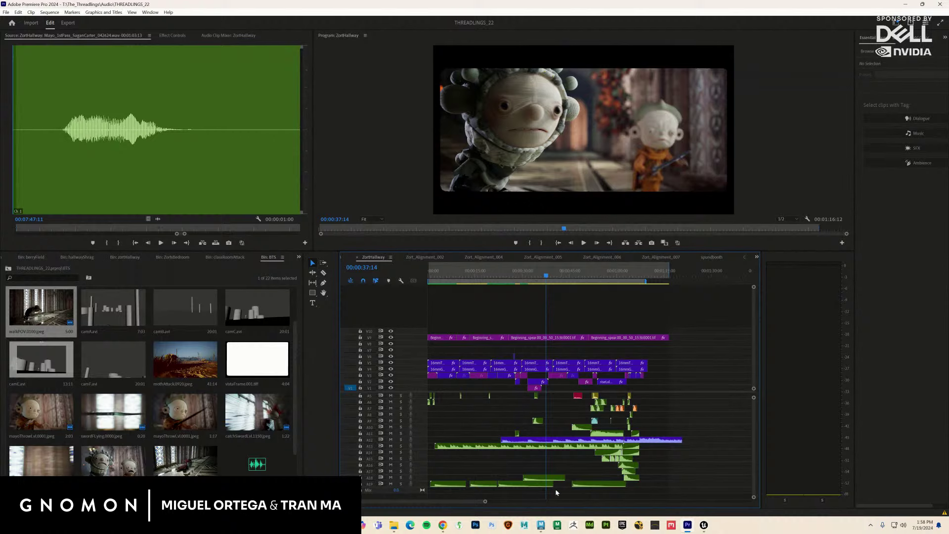
Step: Try shifting the last church bells clip on the lowest audio track earlier, play back the result, and undo the move
left_click_drag(589, 488, 578, 489)
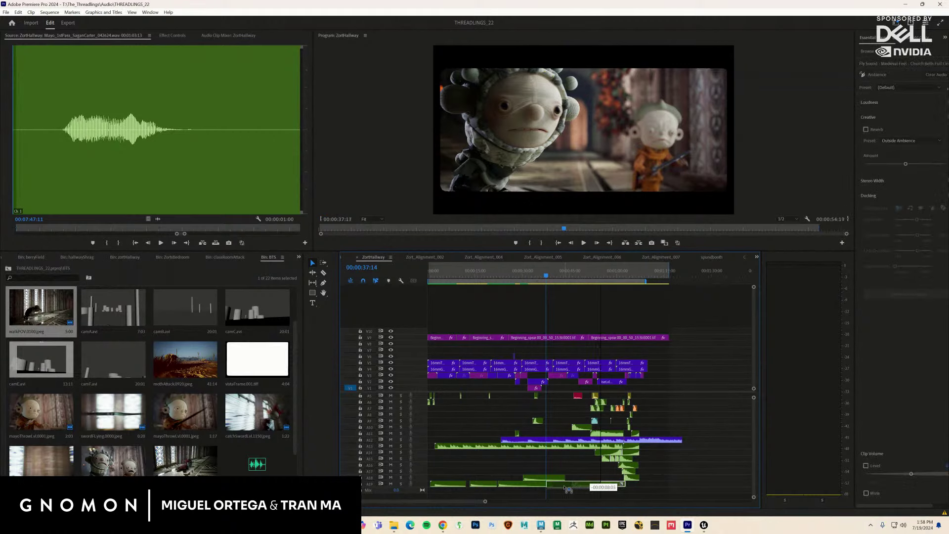
key("space")
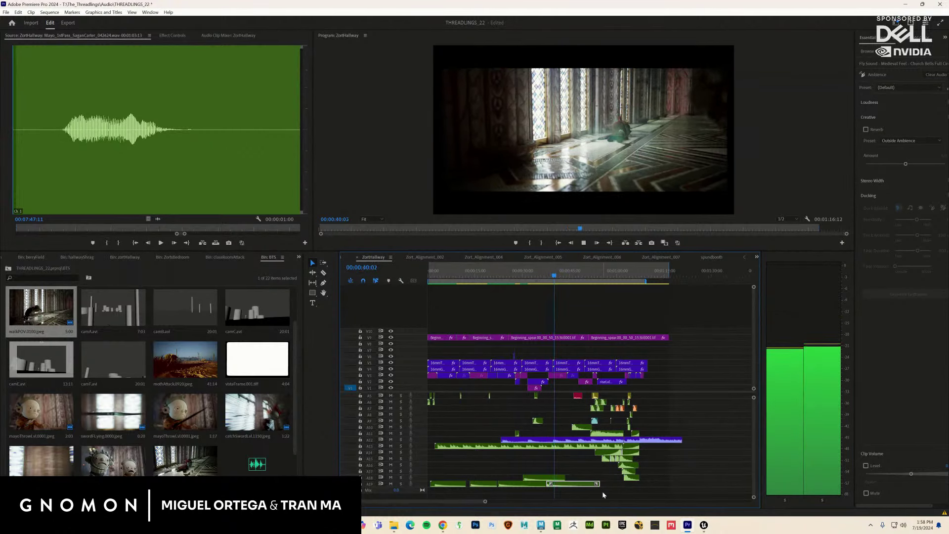
key("space")
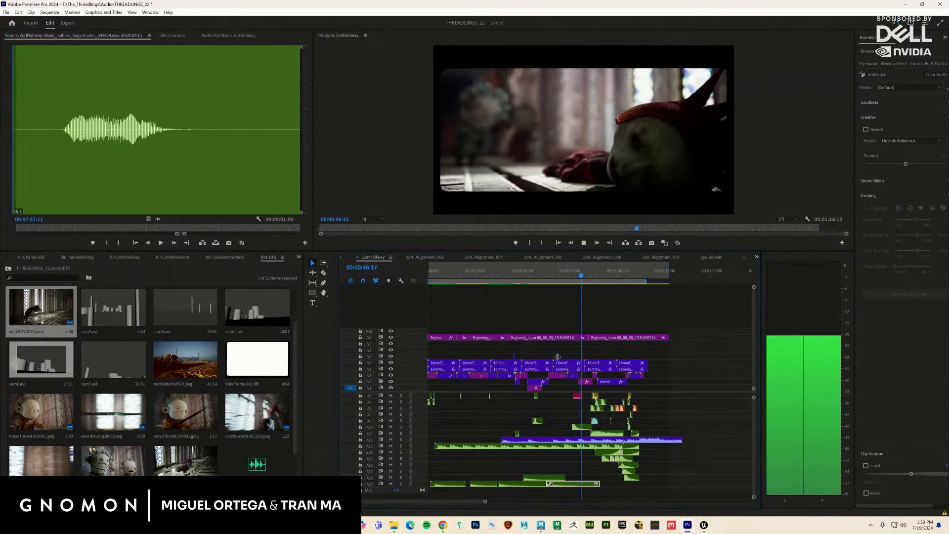
key("space")
key("ctrl+z")
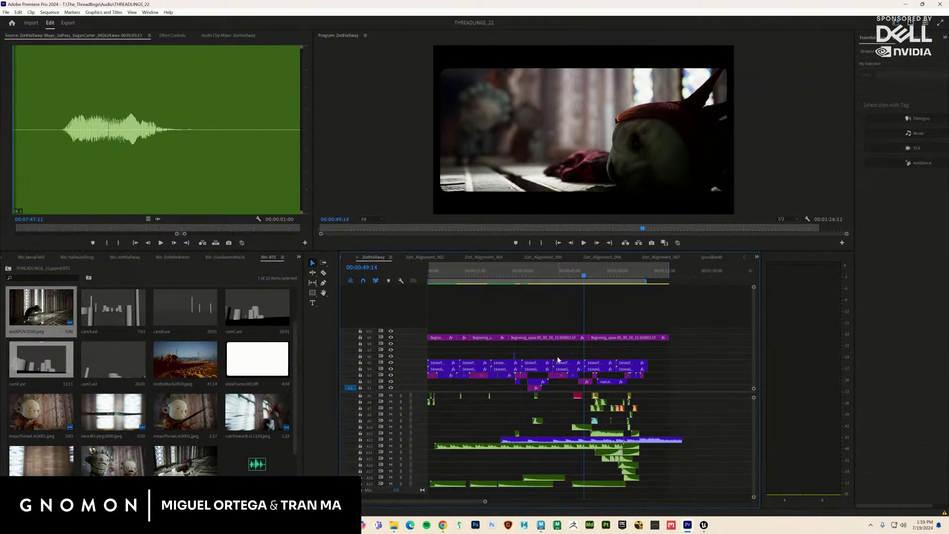
Step: Duplicate the last church bells clip onto the audio track above the original, starting the copy at about 00:00:37:17
left_click(595, 484)
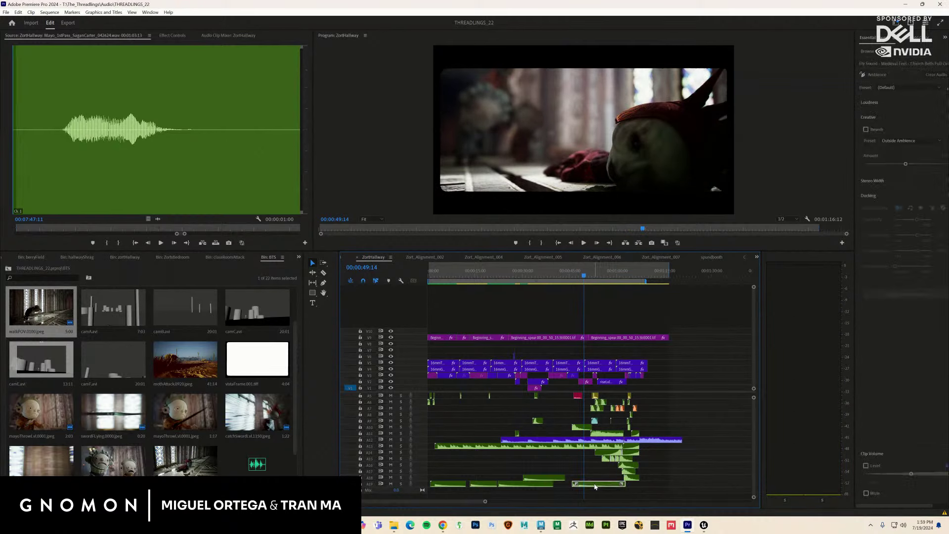
left_click(698, 269)
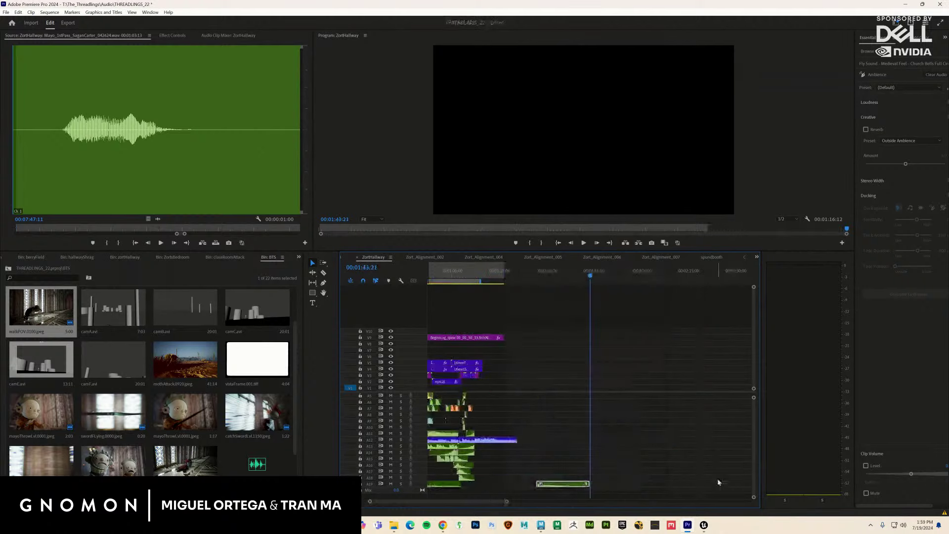
scroll(398, 503, "left", 6)
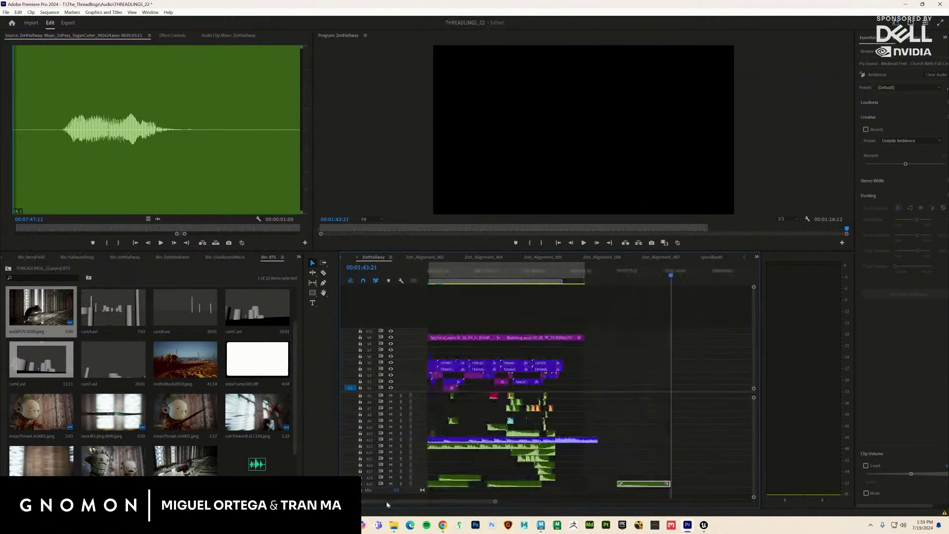
left_click_drag(712, 485, 581, 478)
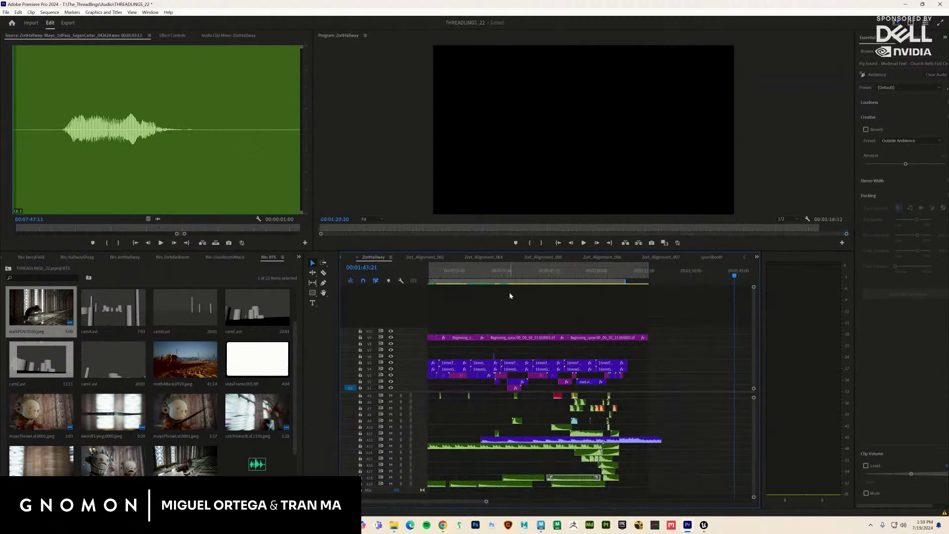
left_click_drag(532, 281, 527, 283)
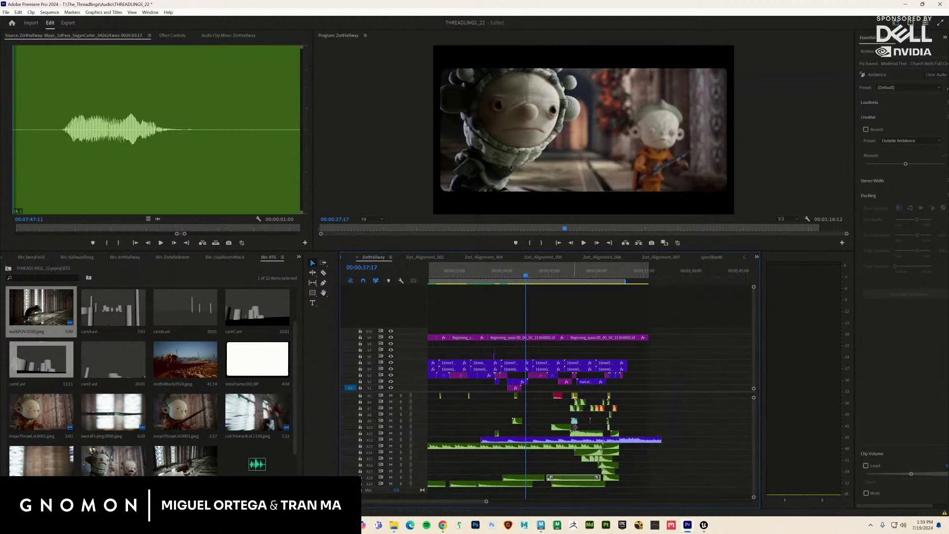
left_click_drag(573, 479, 559, 478)
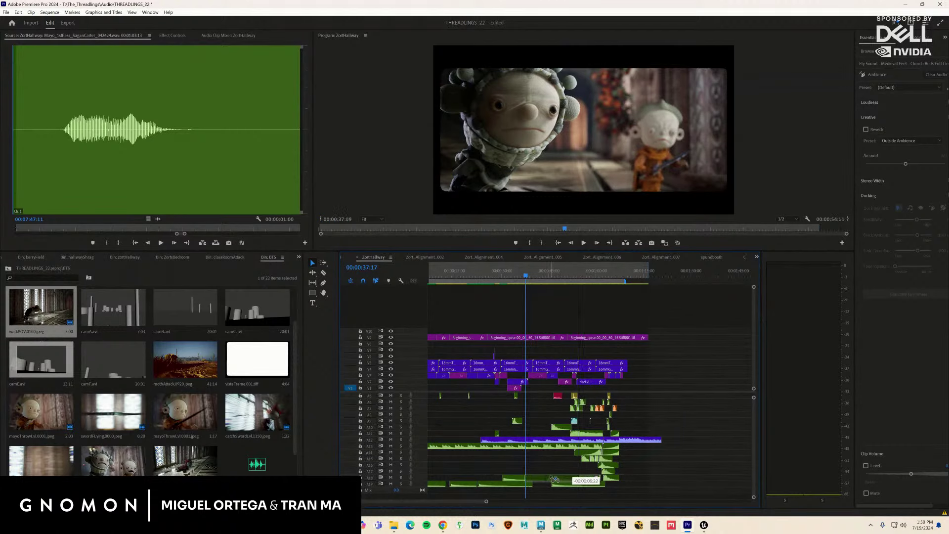
Step: Play back the ZortHallway sequence with the added church bells clip and save the project
left_click(458, 282)
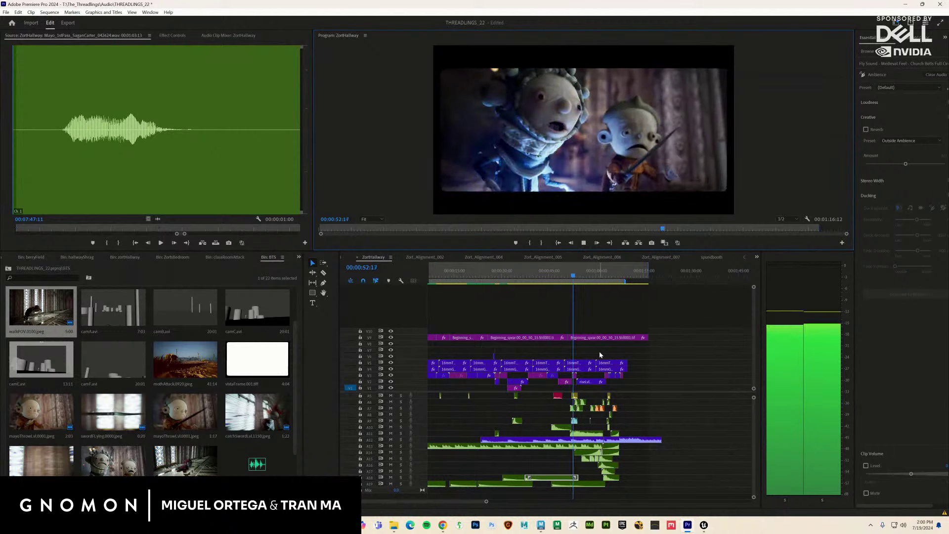
key("space")
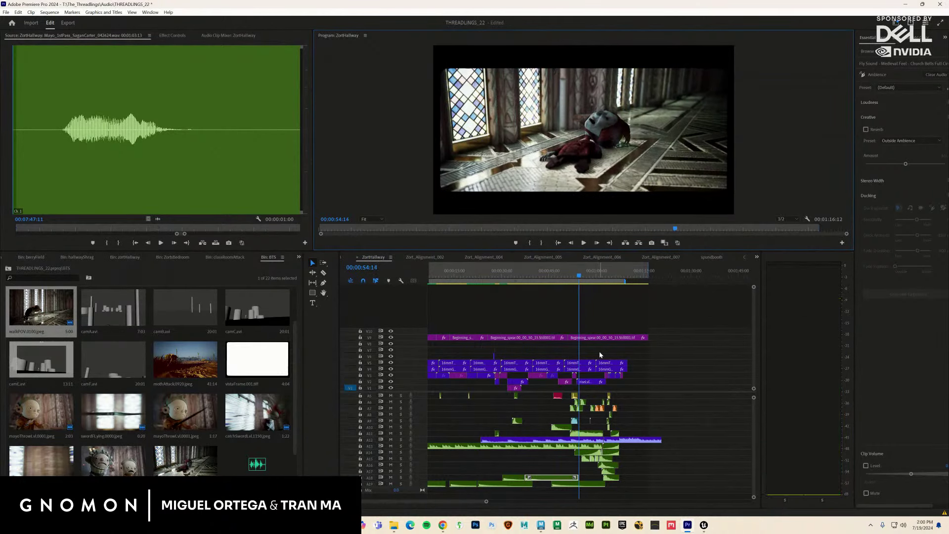
key("ctrl+s")
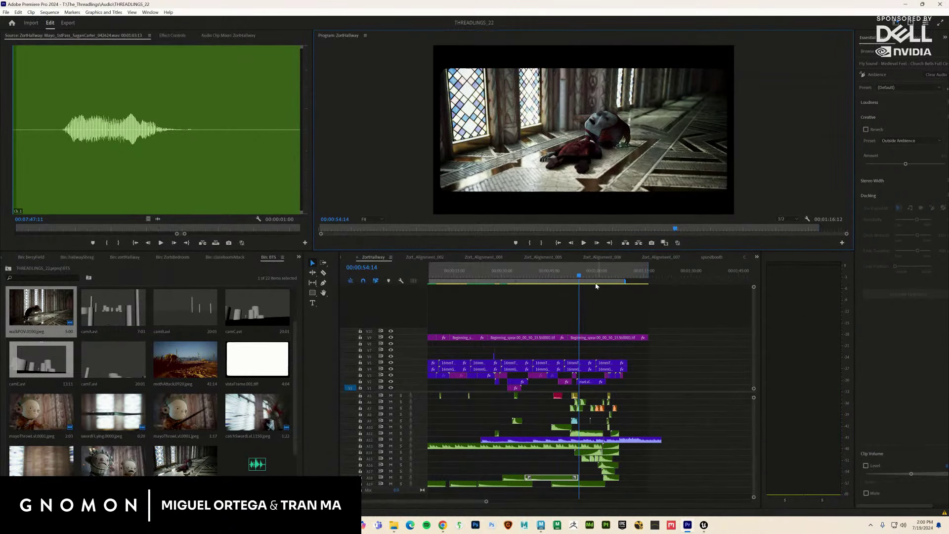
Step: Move the playhead back to the horned character's close-up at 00:00:51:20 and save the THREADLINGS_22 project again
mouse_move(578, 275)
left_mouse_down()
mouse_move(565, 276)
mouse_move(570, 283)
left_mouse_up()
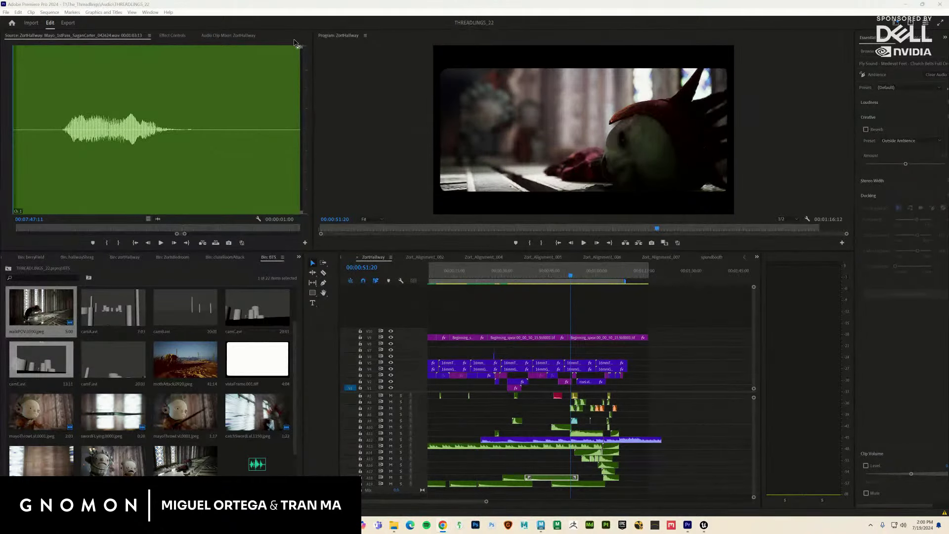
left_click(5, 13)
left_click(52, 154)
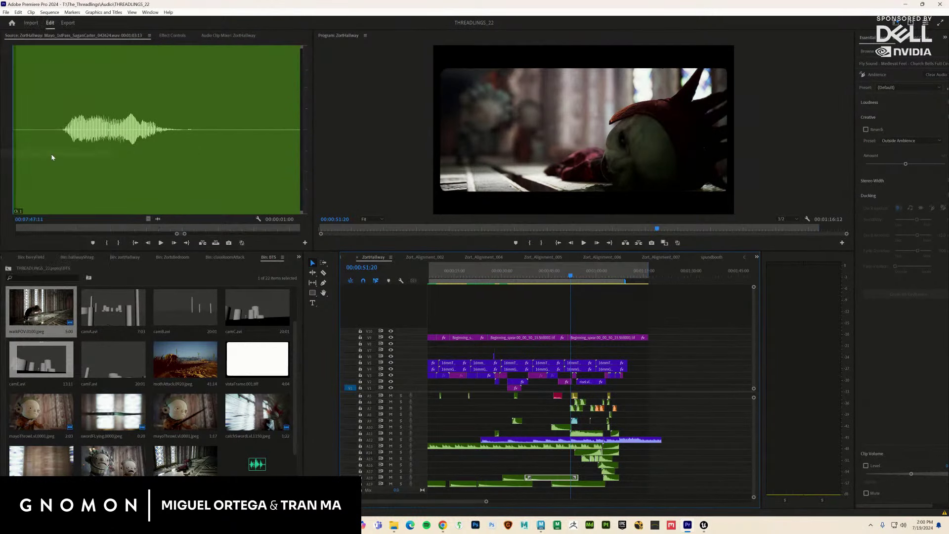